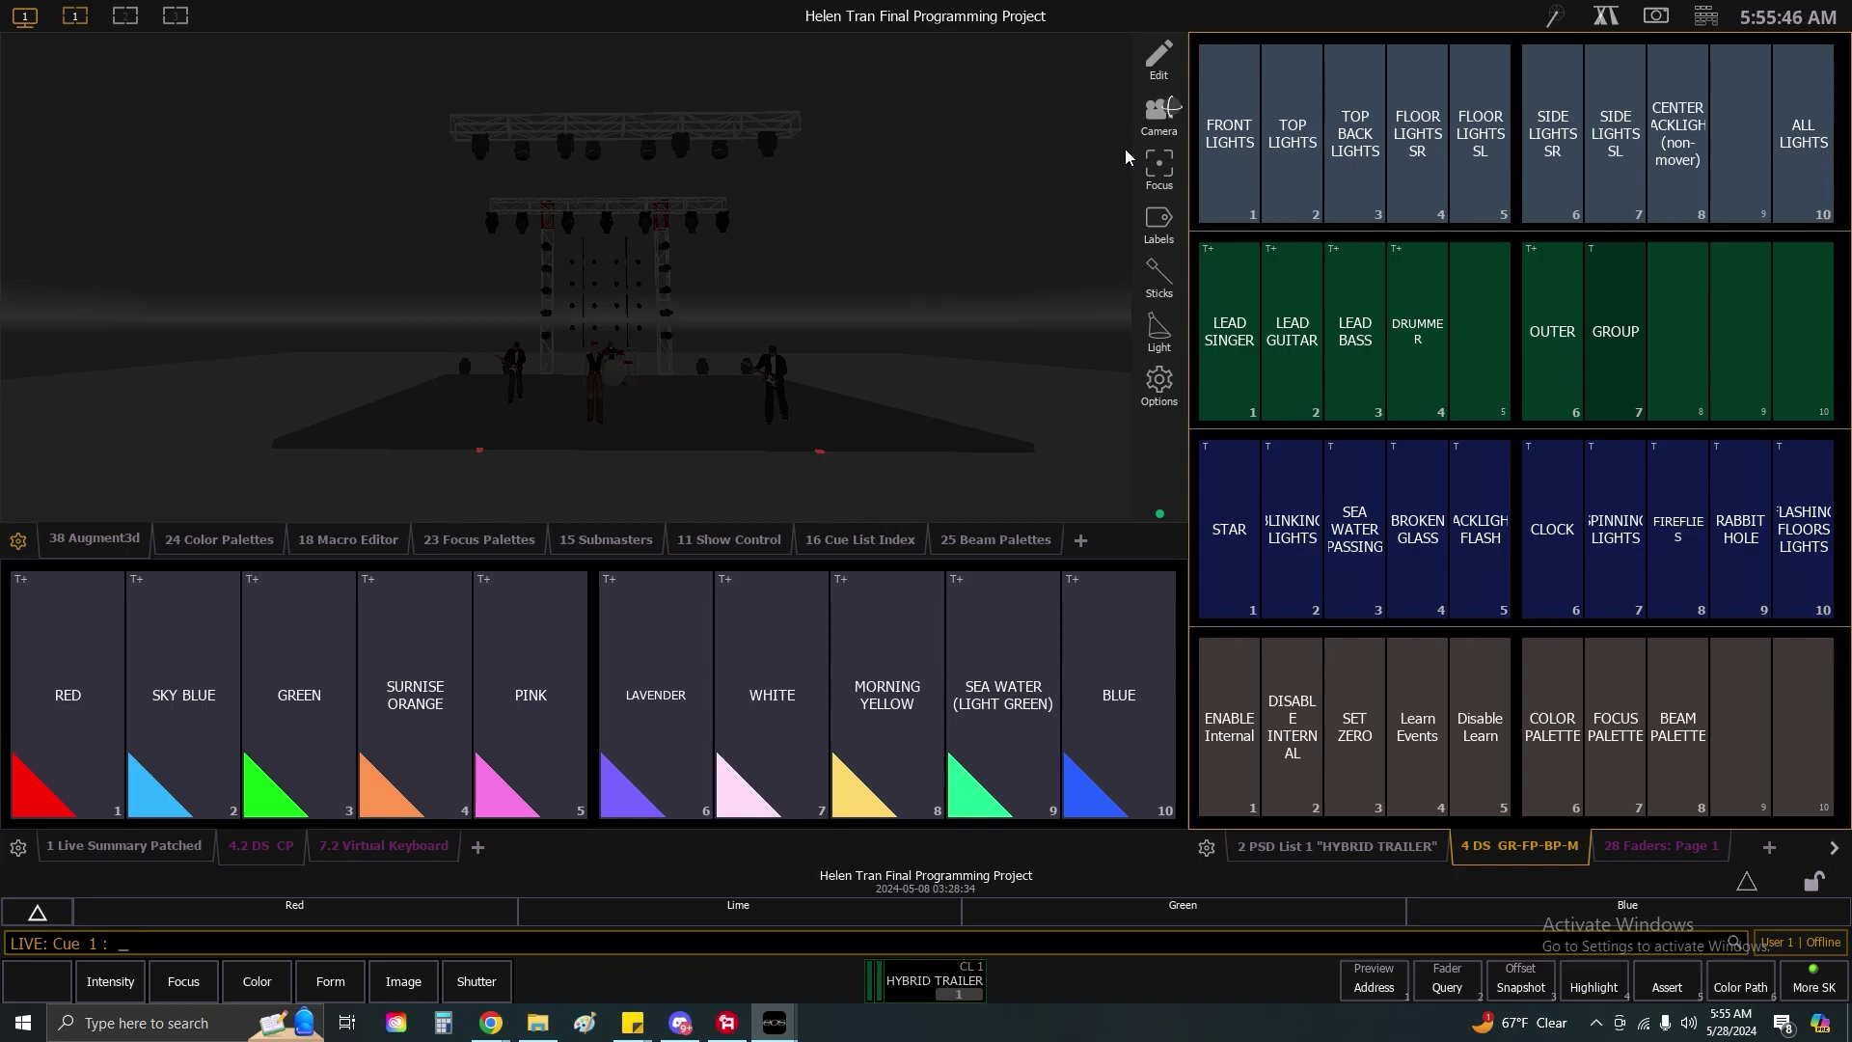
click(495, 229)
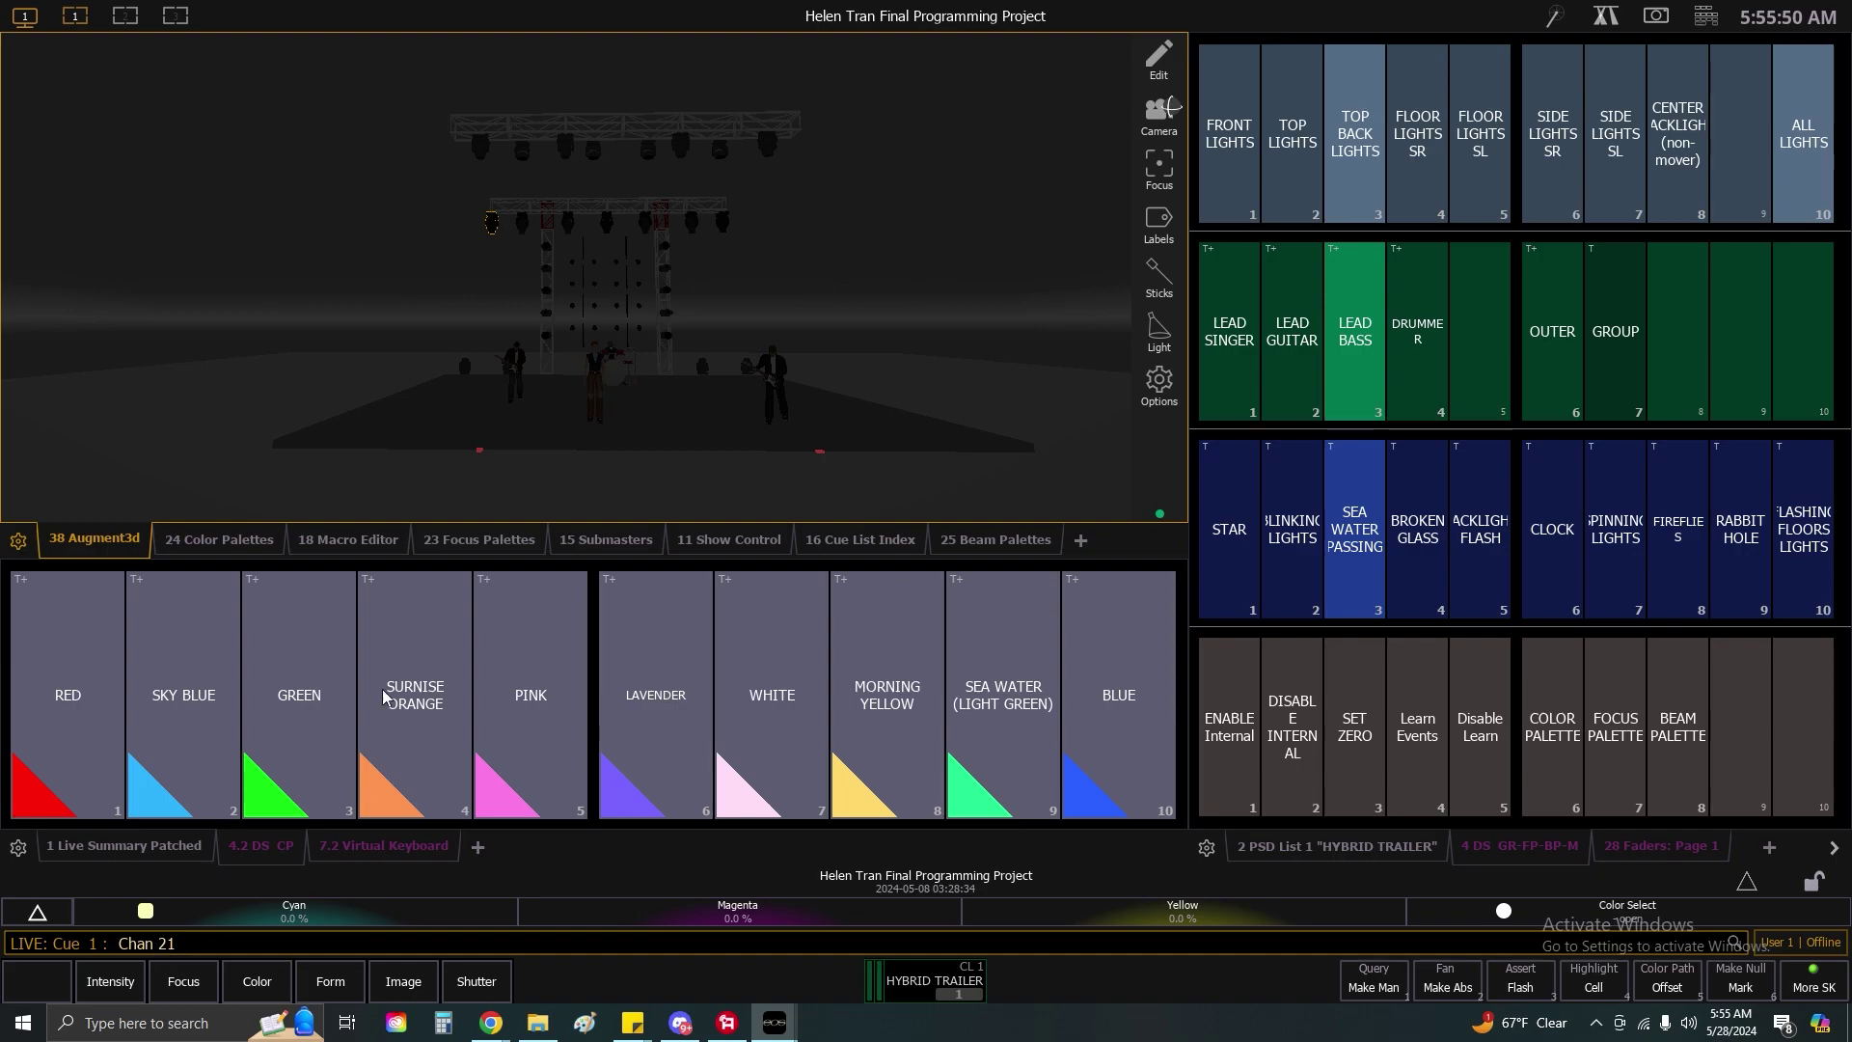
click(526, 224)
click(547, 270)
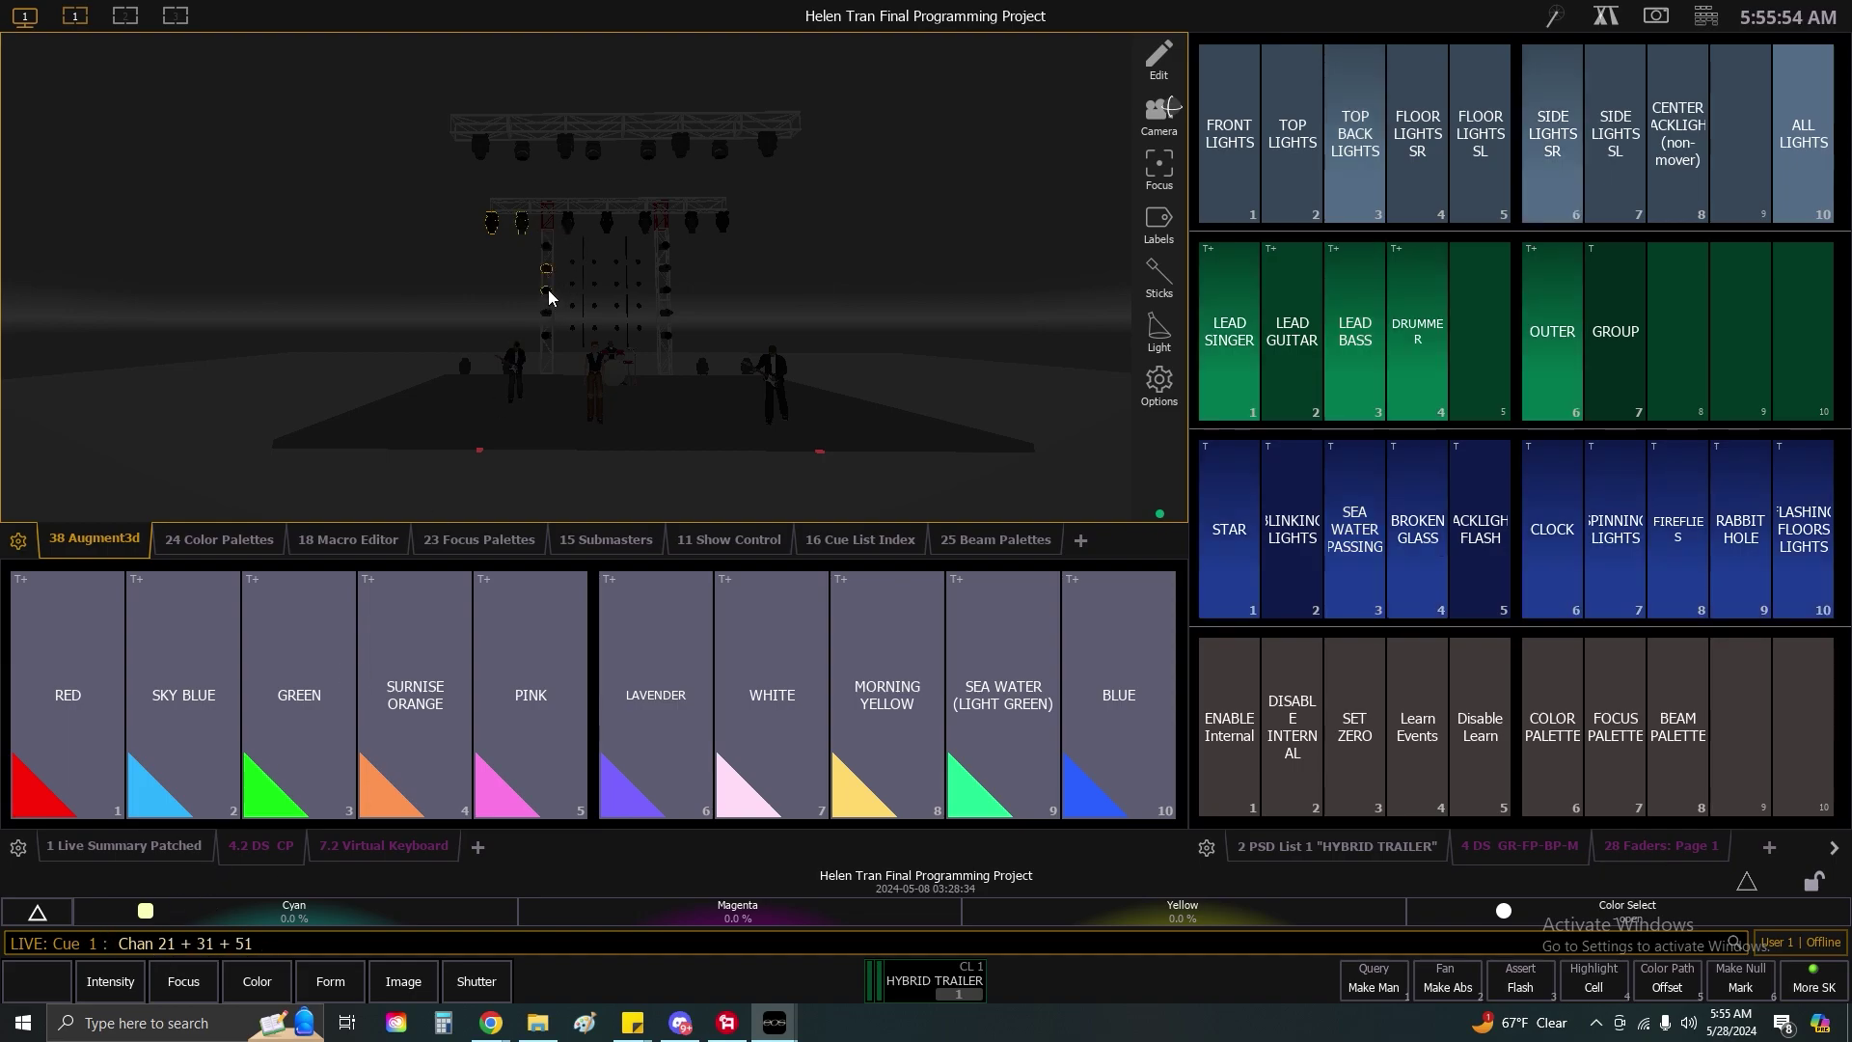
key(BackSpace)
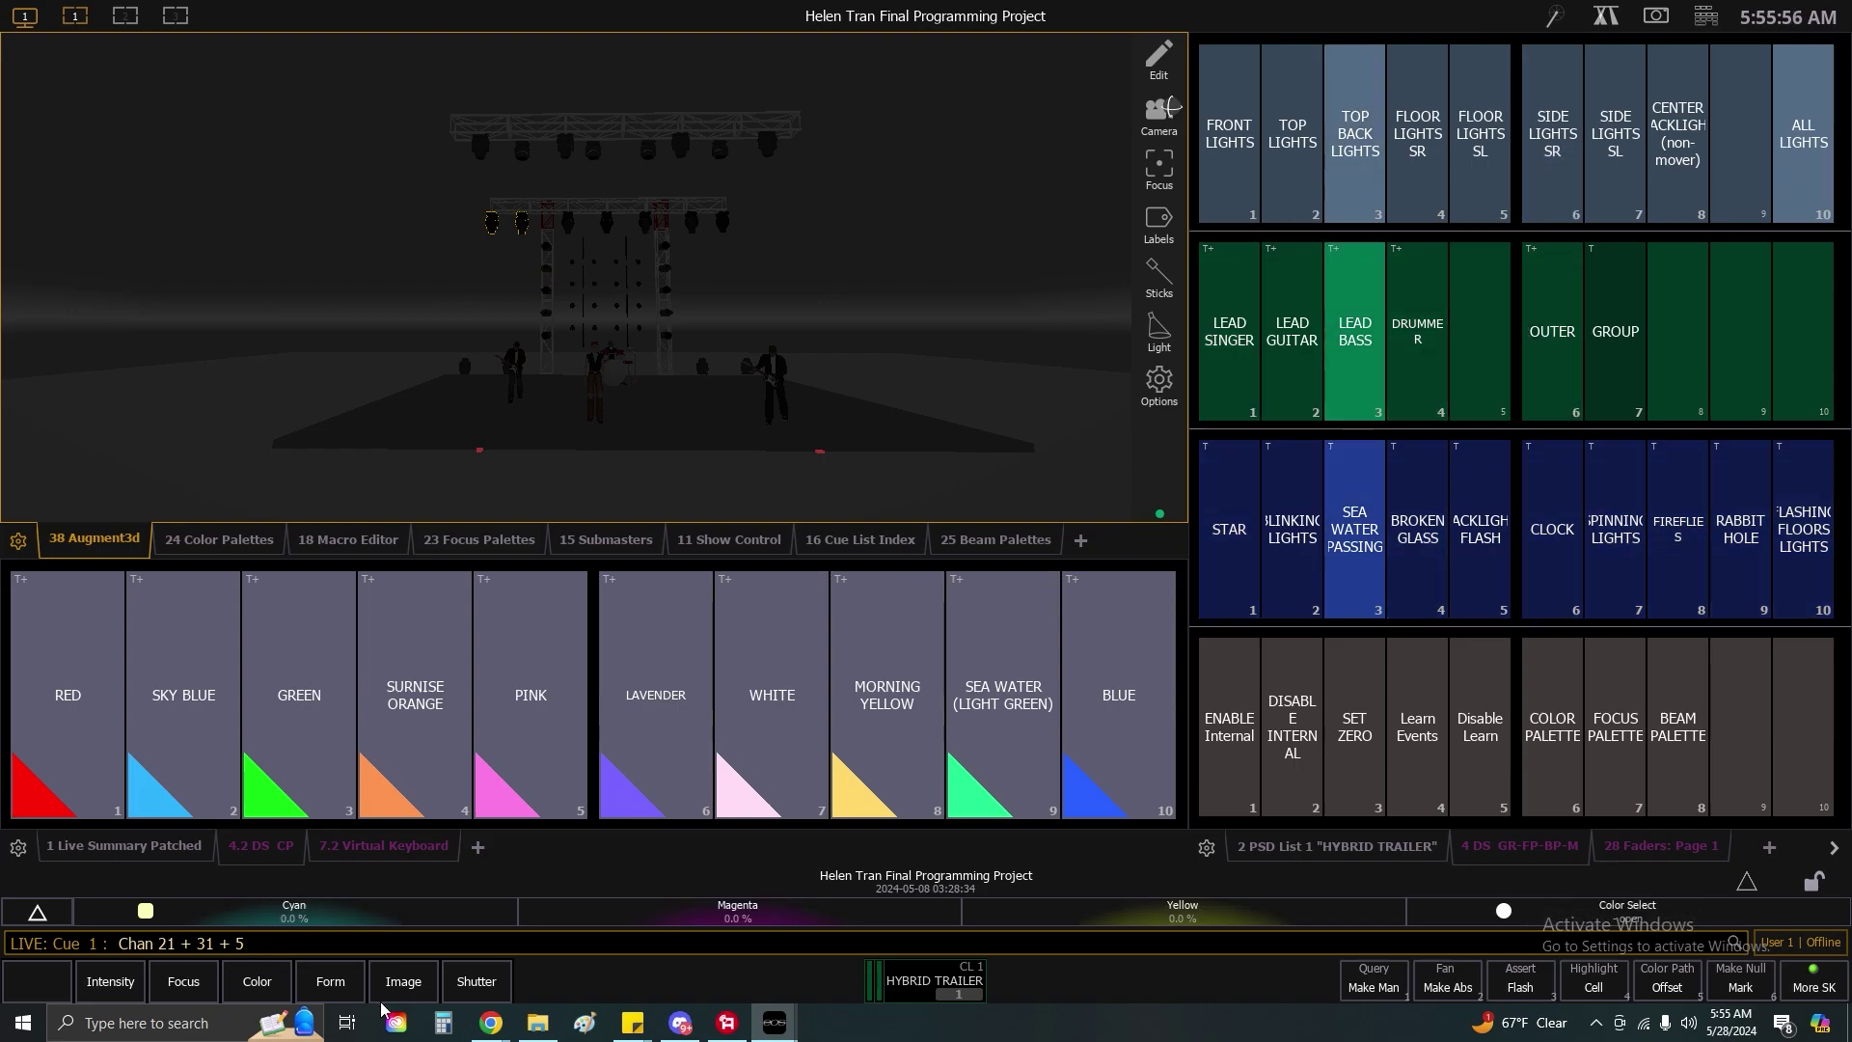
key(BackSpace)
key(BackSpace)
key(BackSpace)
key(BackSpace)
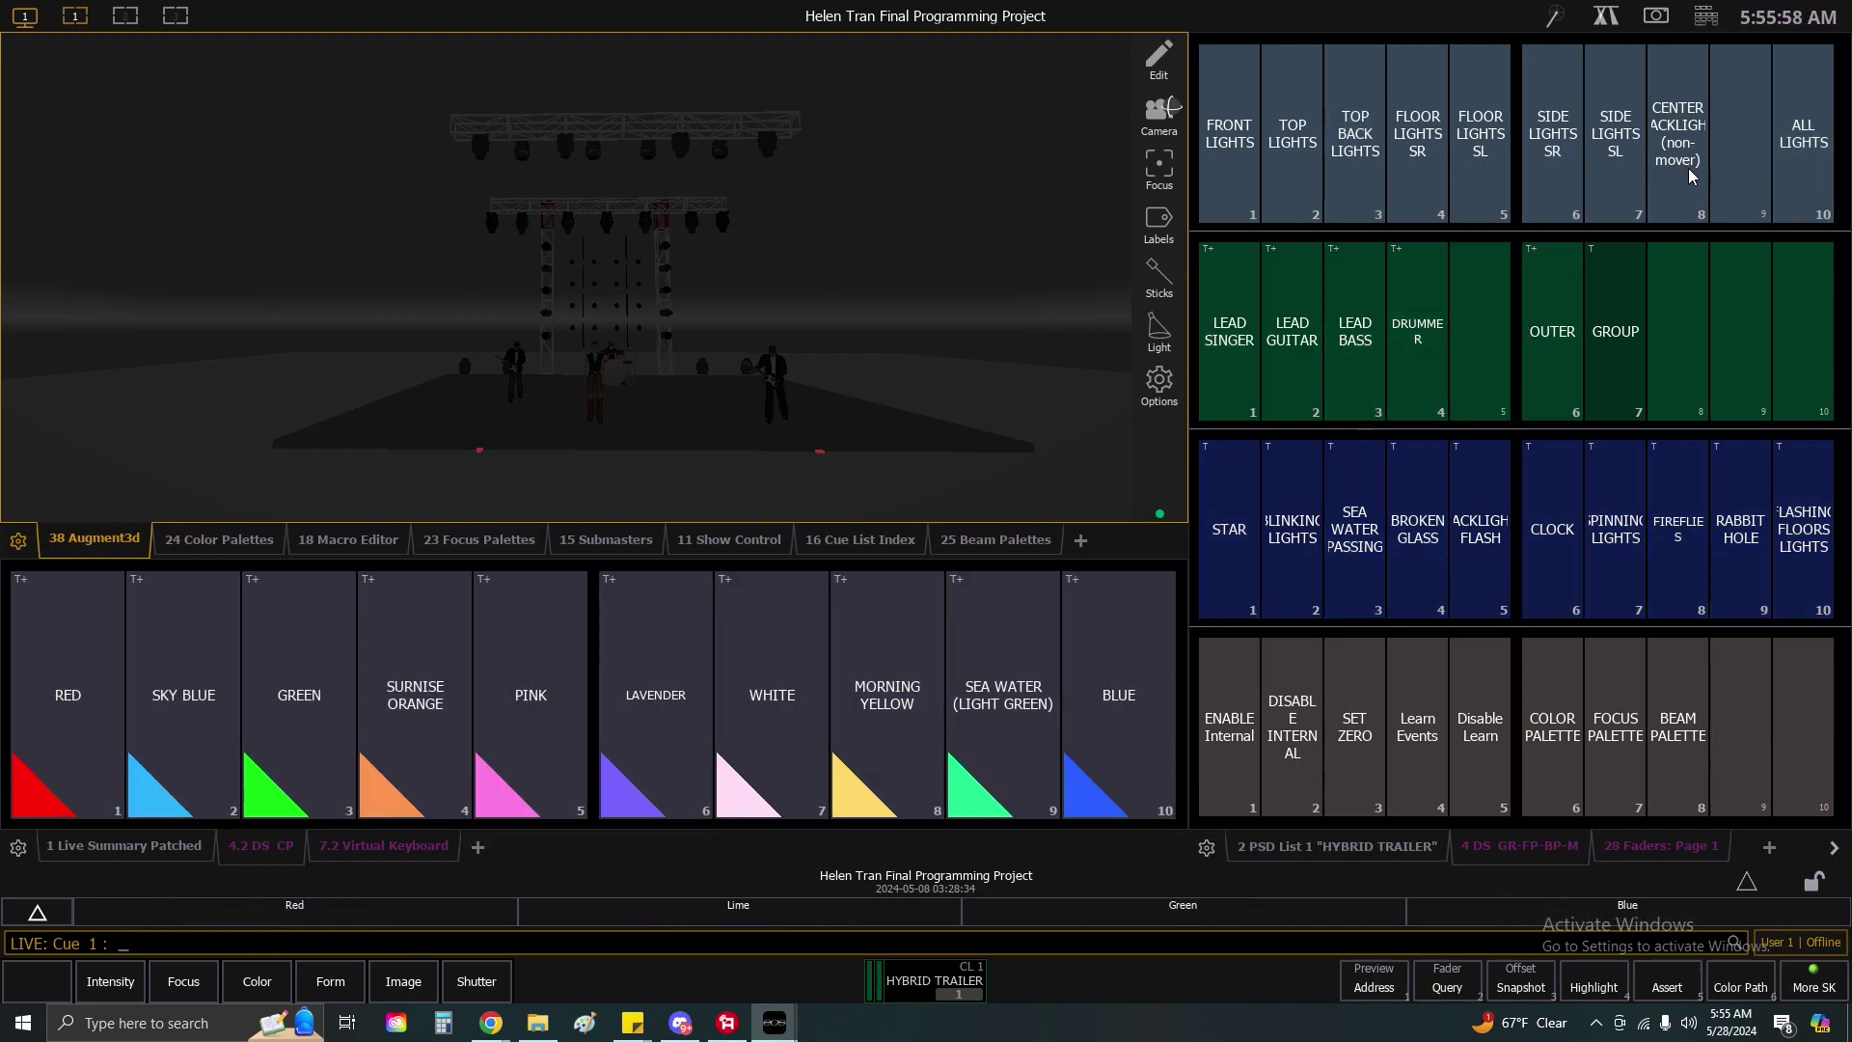
Look over the virtual keyboard, the saved snapshots and the moving light controls.
click(1702, 22)
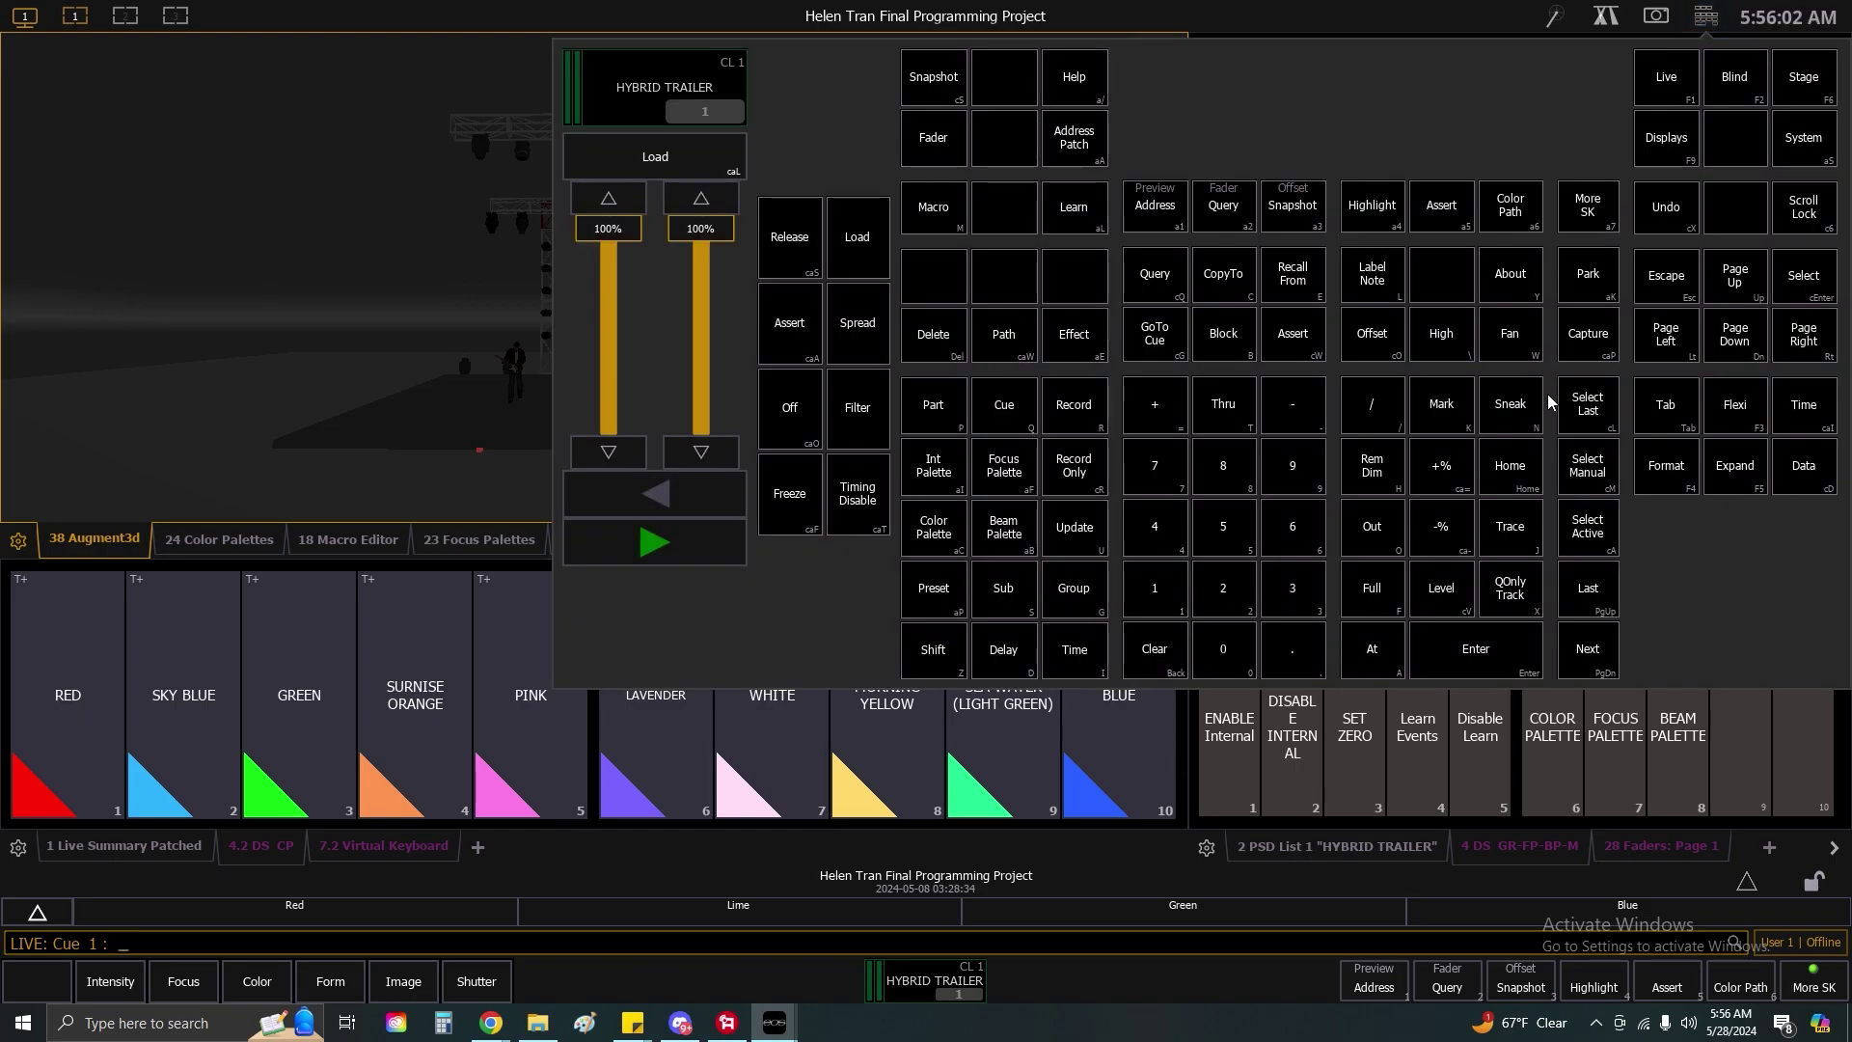
click(1703, 21)
click(1655, 17)
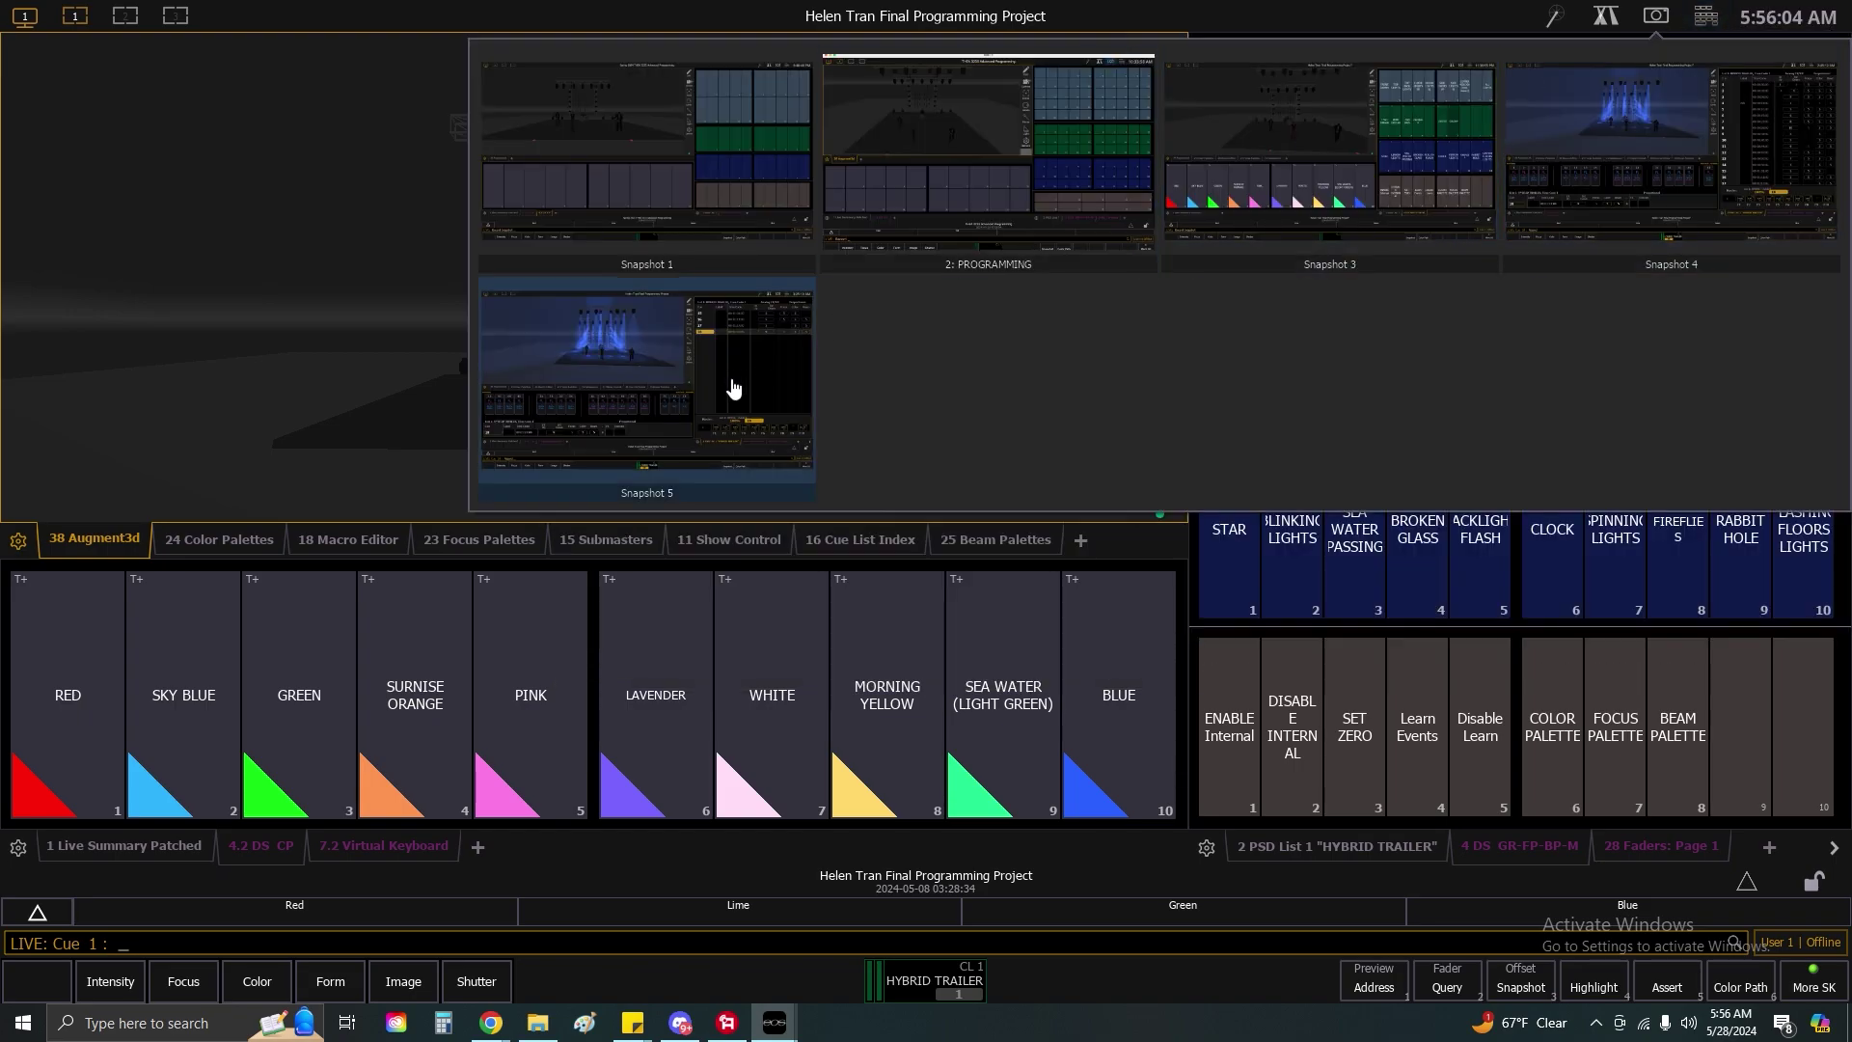
click(1653, 18)
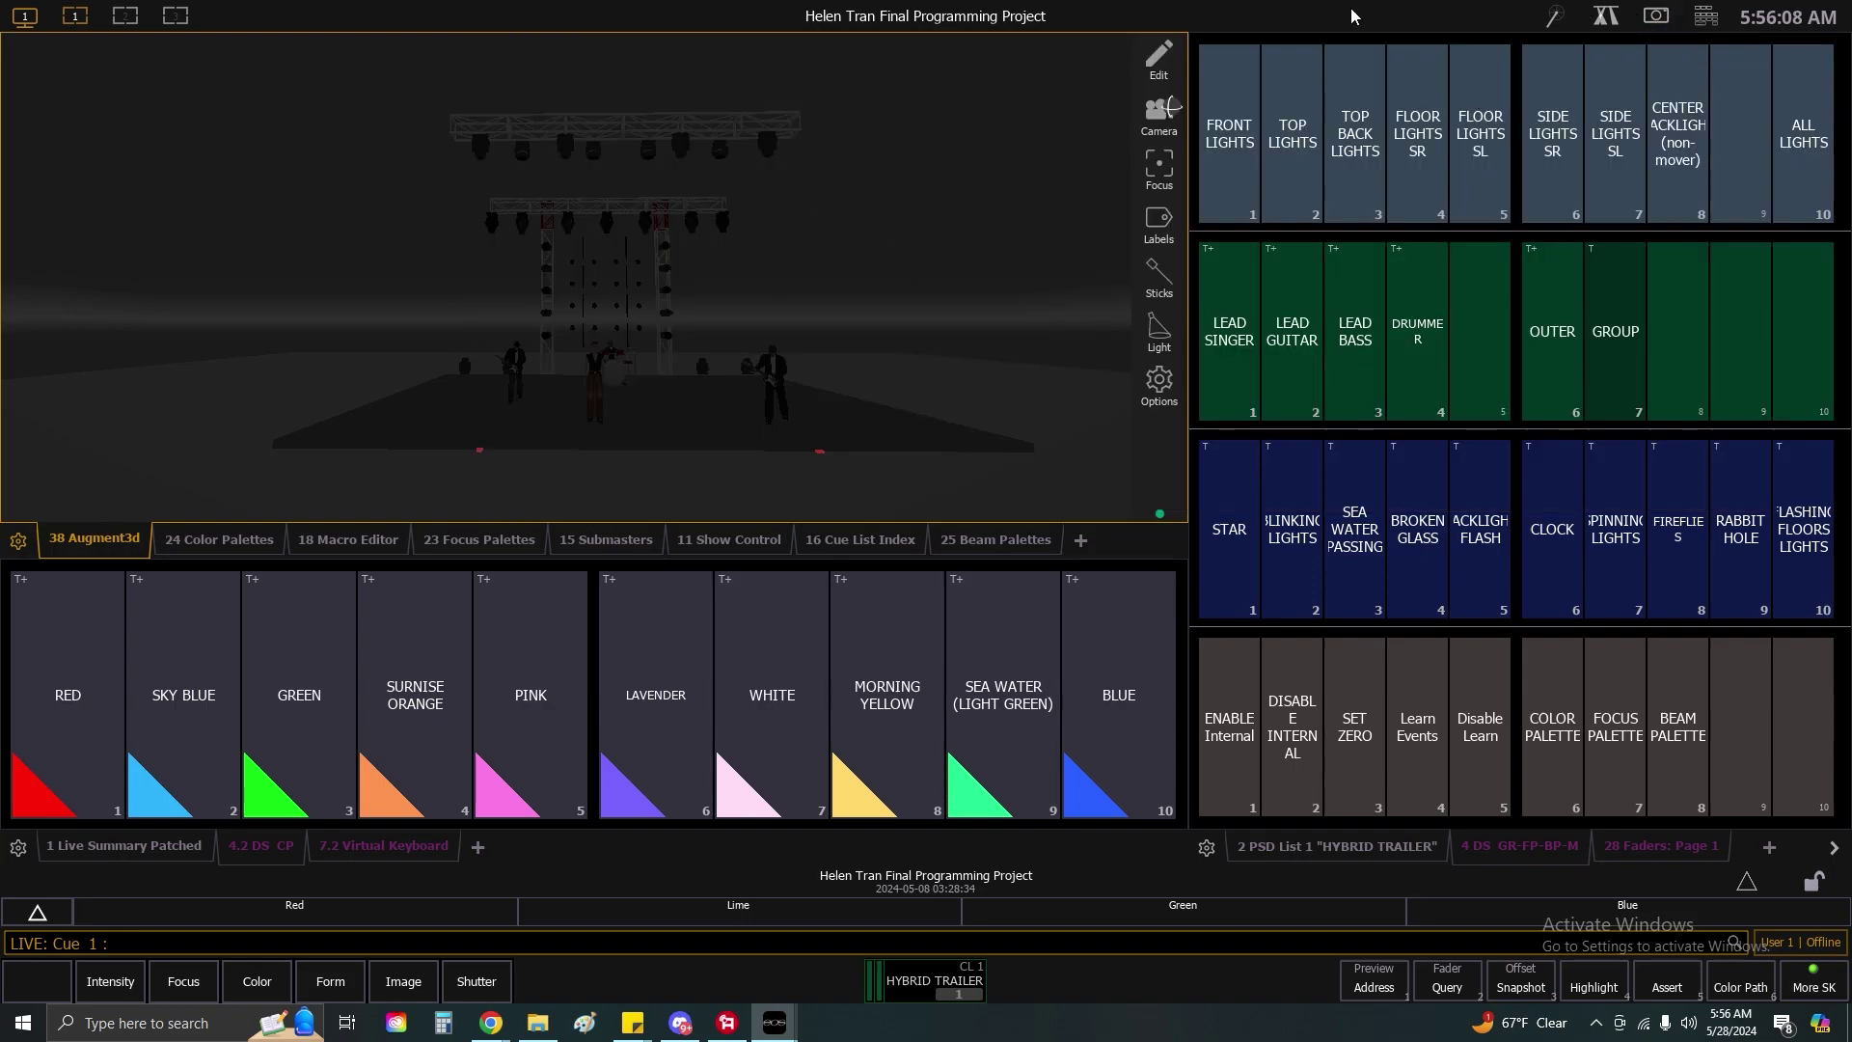
click(1624, 22)
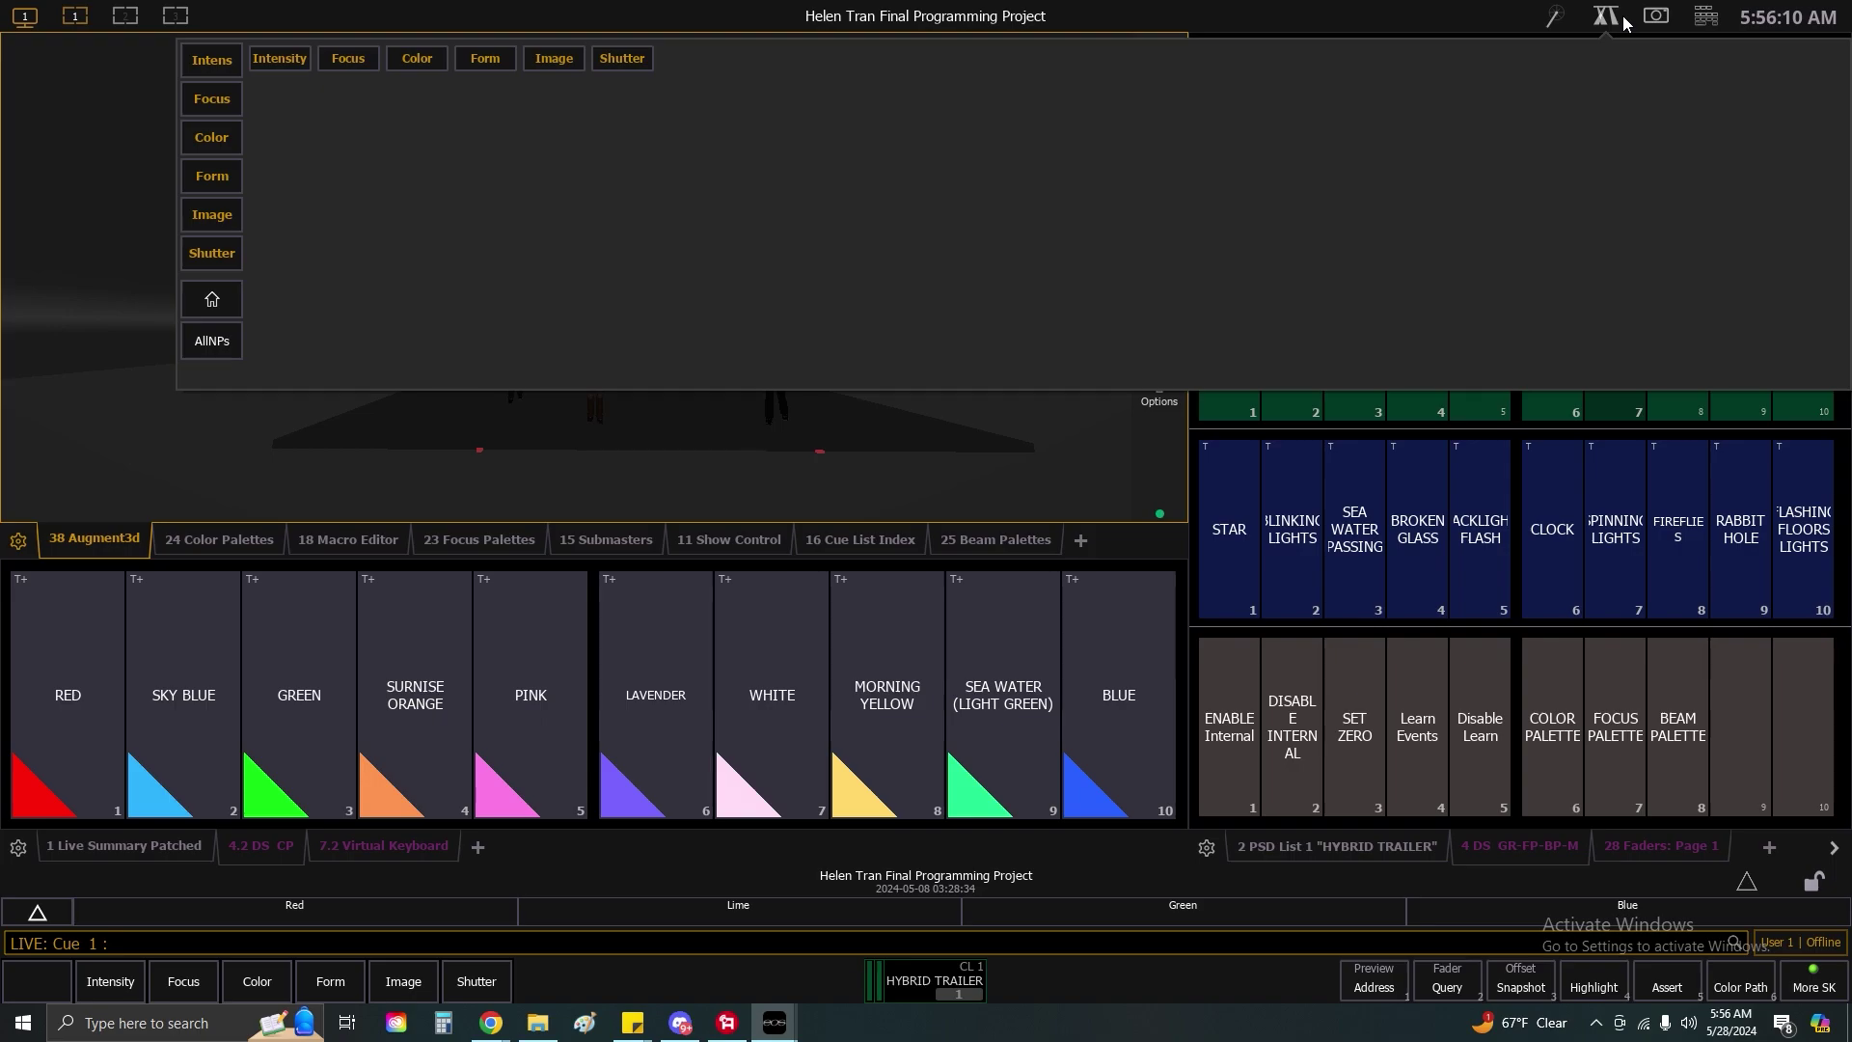
click(1619, 27)
click(1618, 26)
Bring the floor fixture on channel 41 to full intensity and look over its moving light controls.
click(583, 374)
click(461, 374)
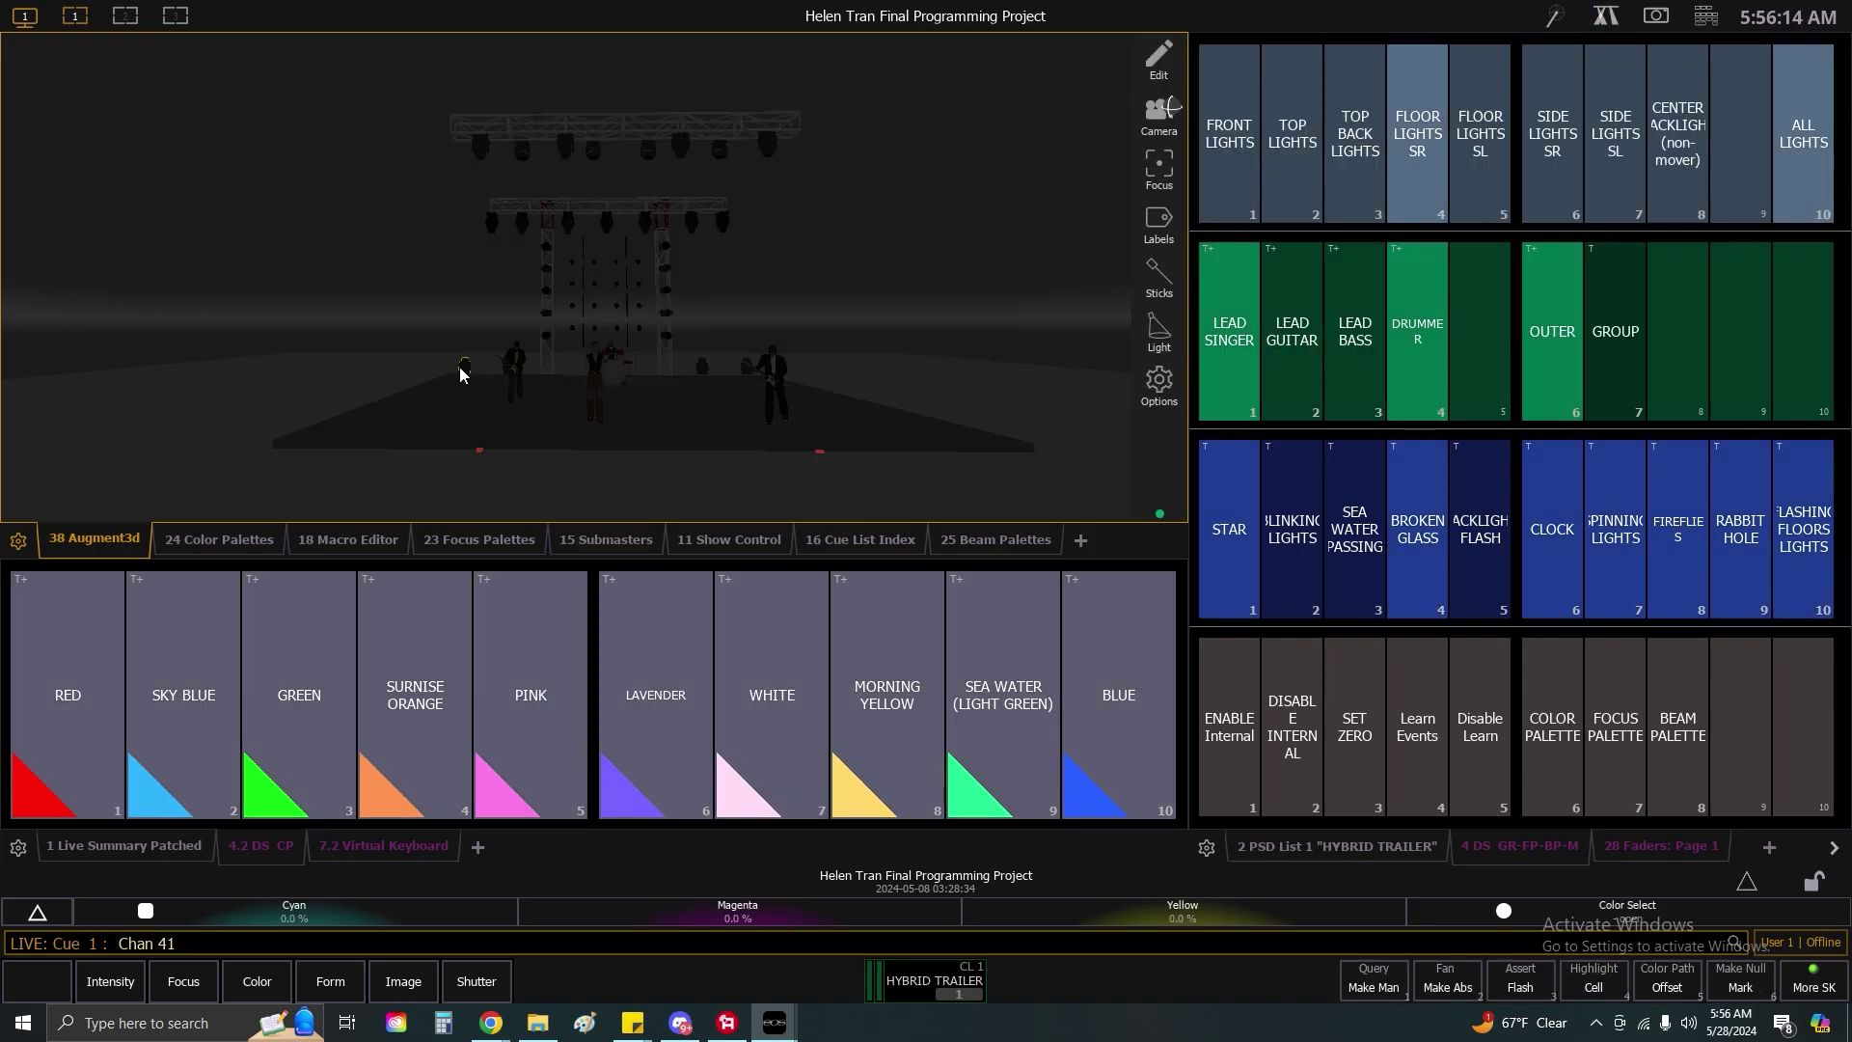
key(f)
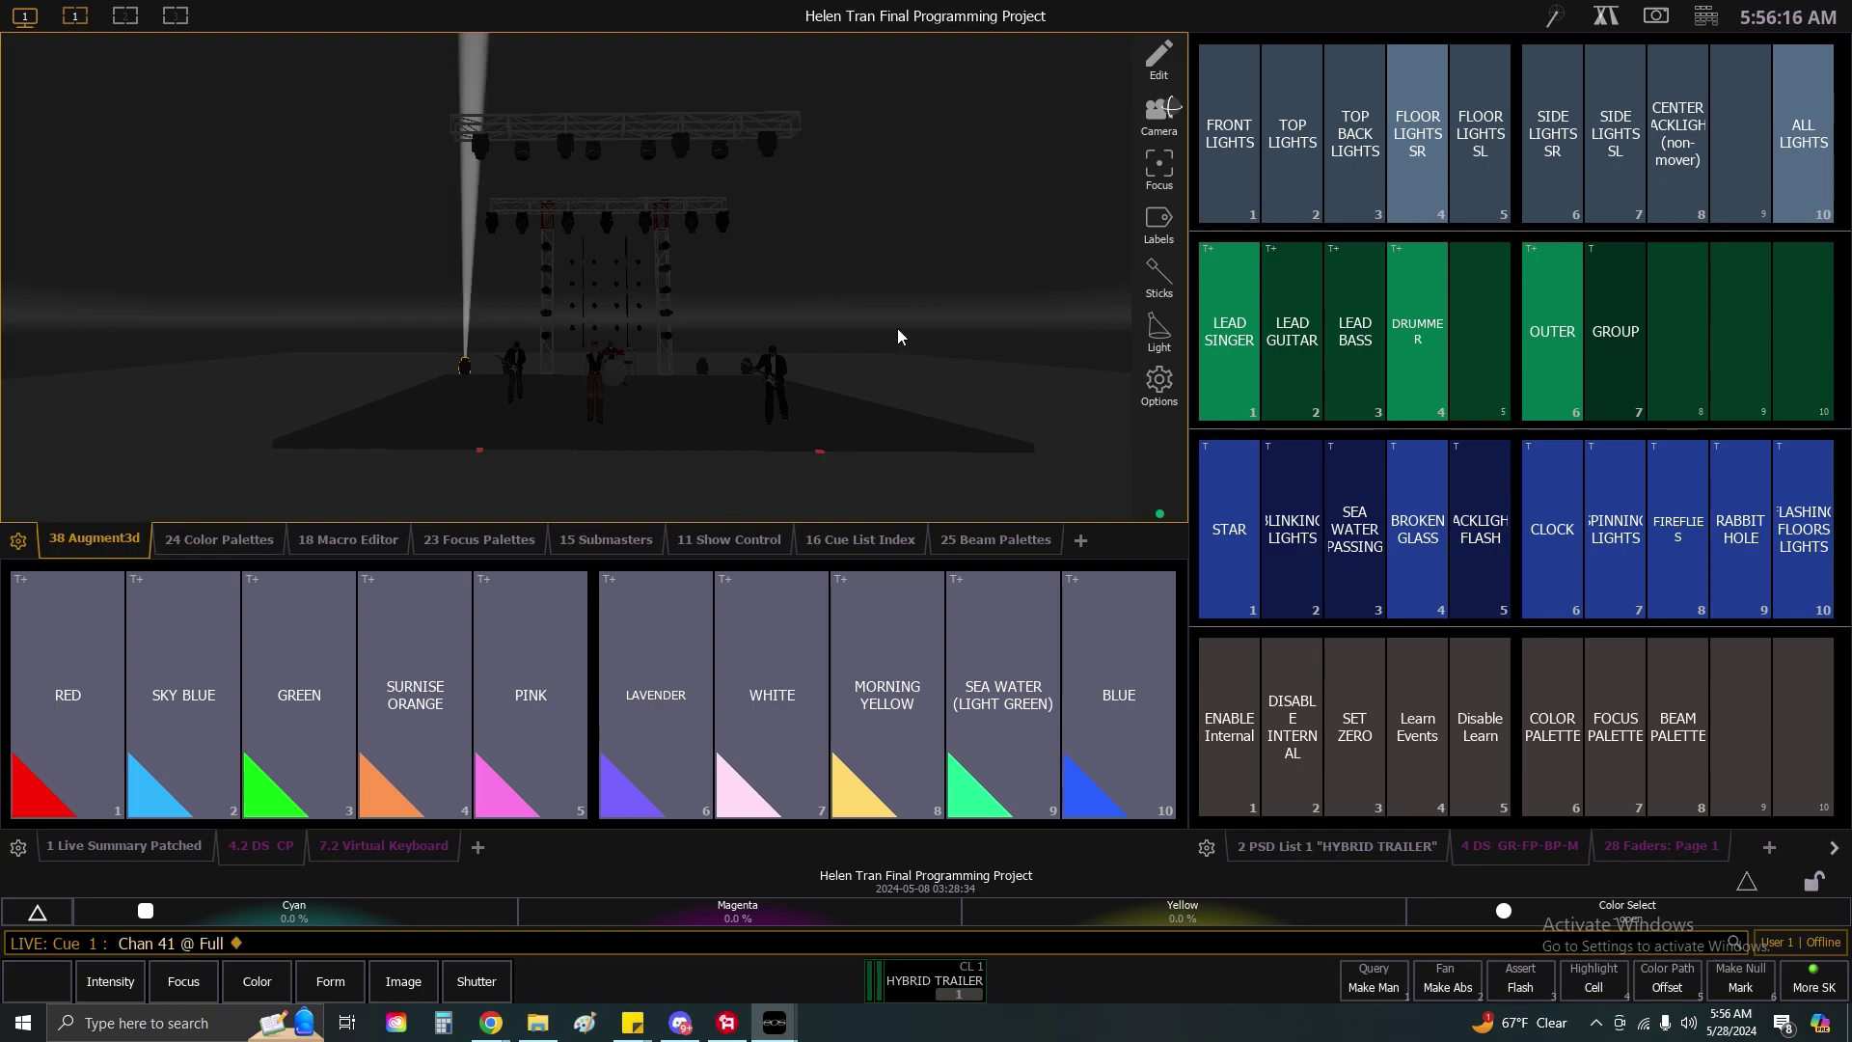
click(1605, 18)
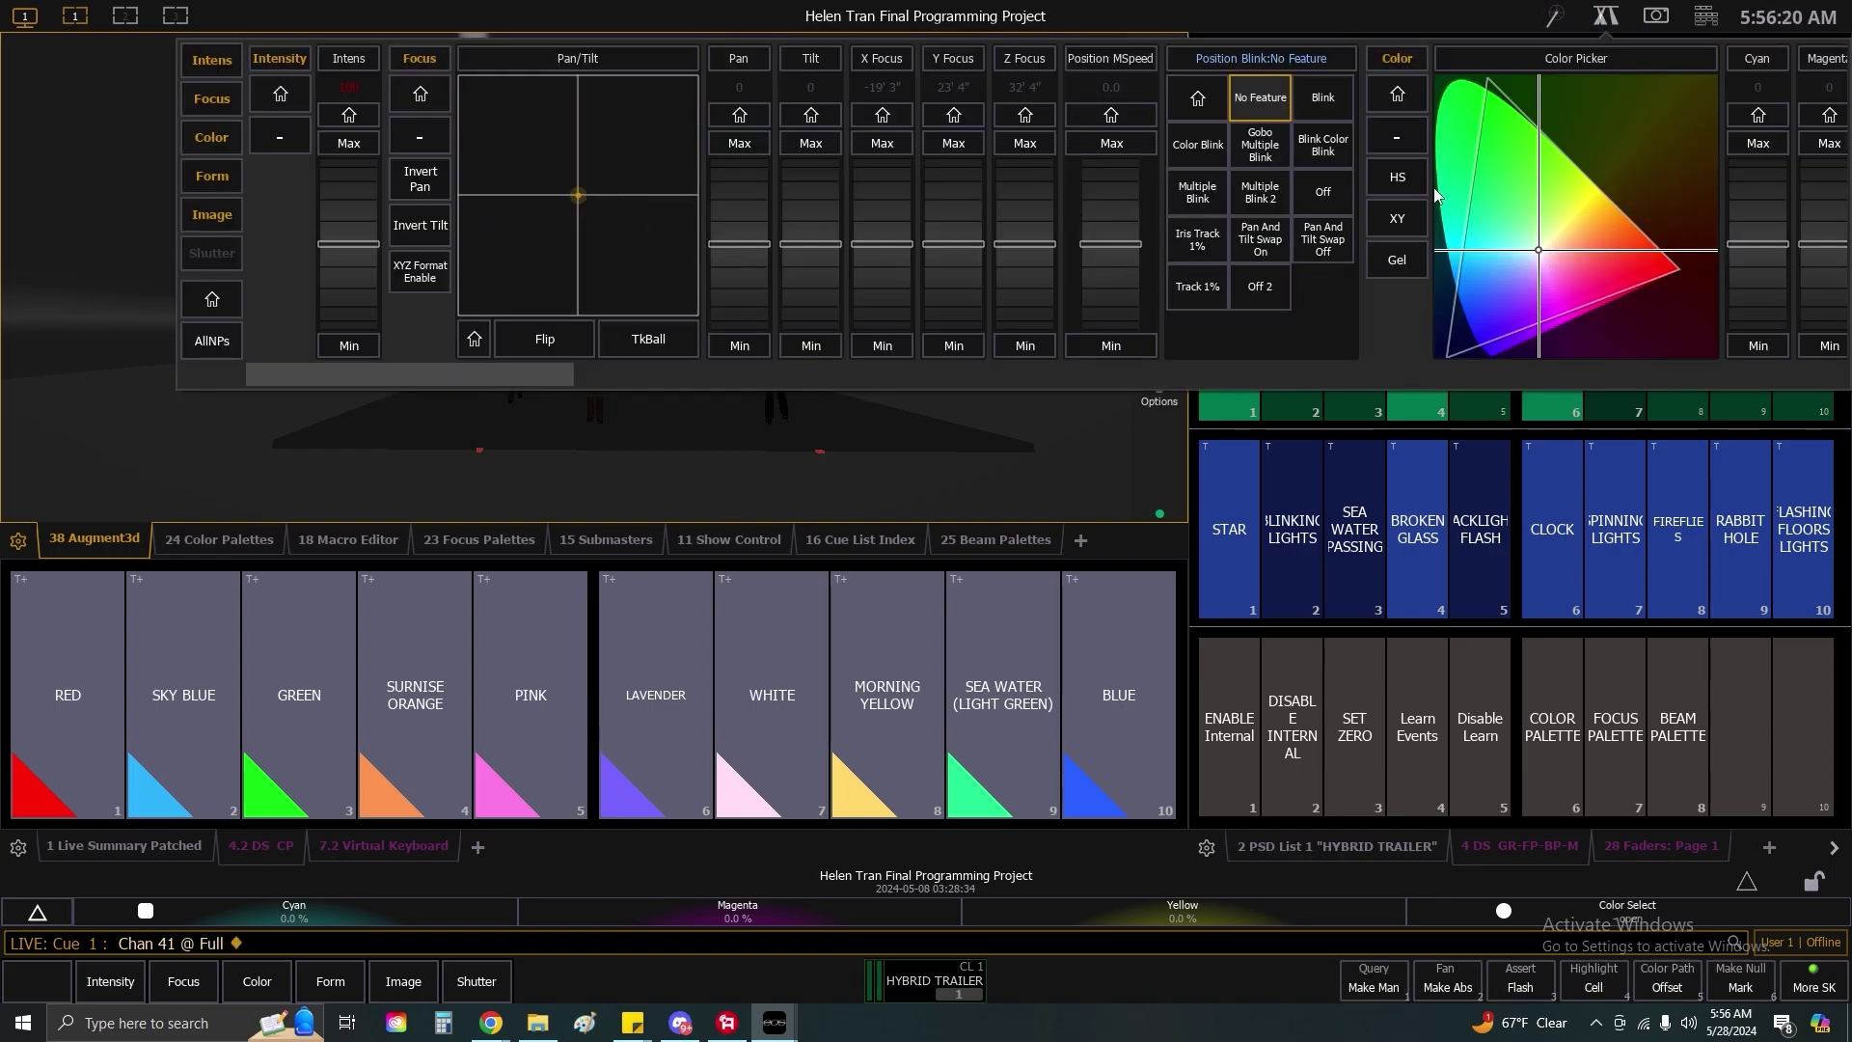
click(1606, 19)
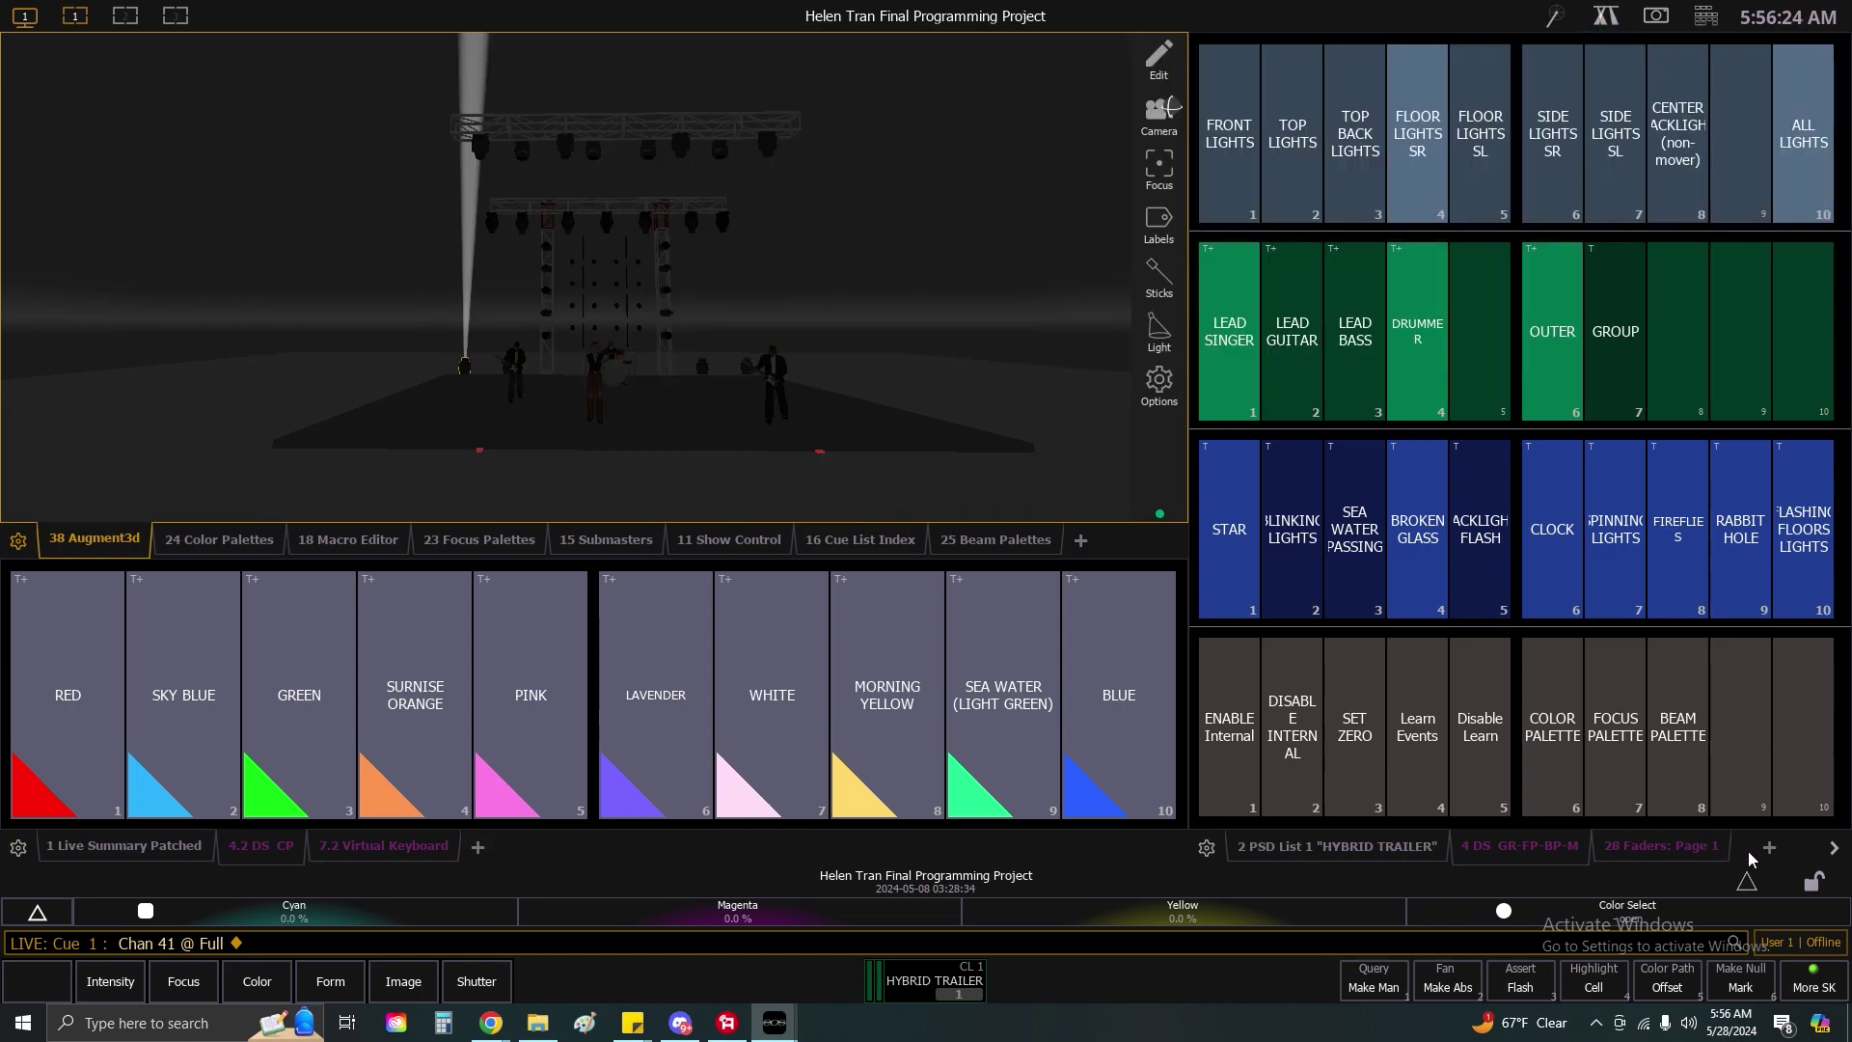
View the virtual keyboard display and the list of available displays and controls, and return to the group and palette direct selects.
click(1838, 851)
click(1581, 846)
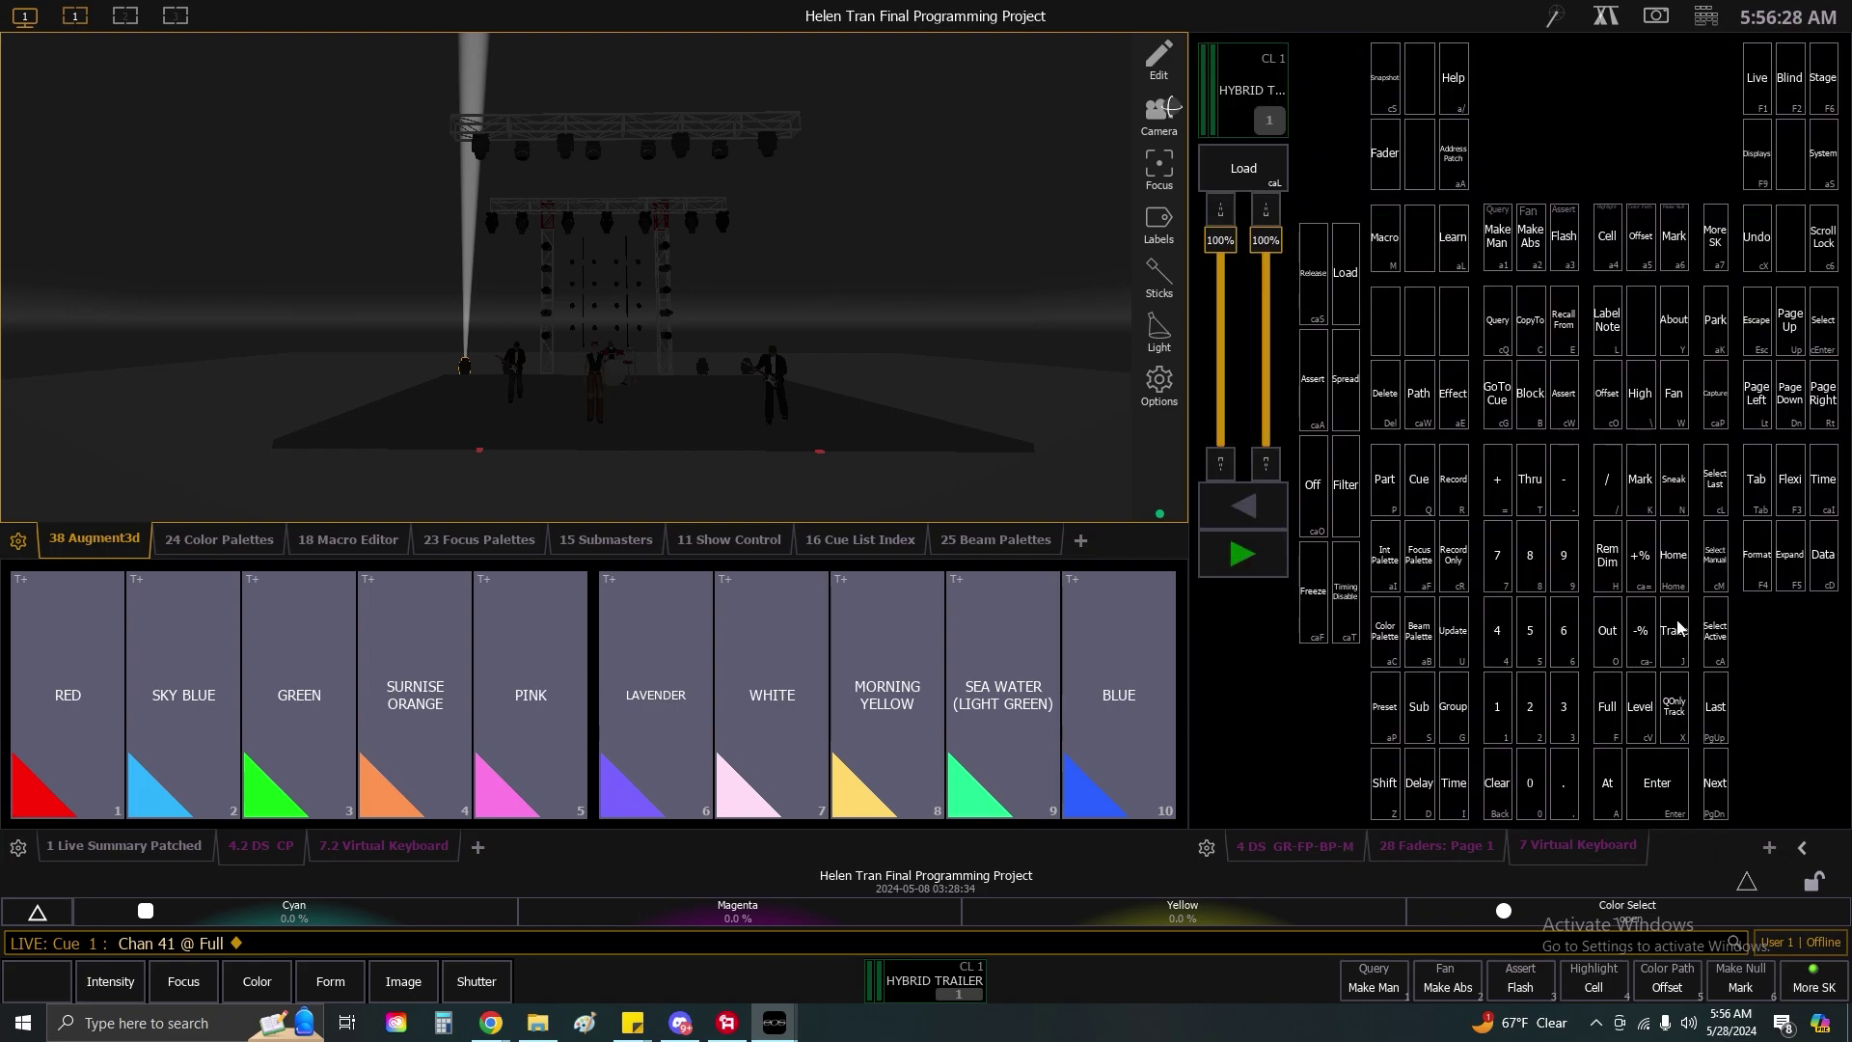
click(1768, 849)
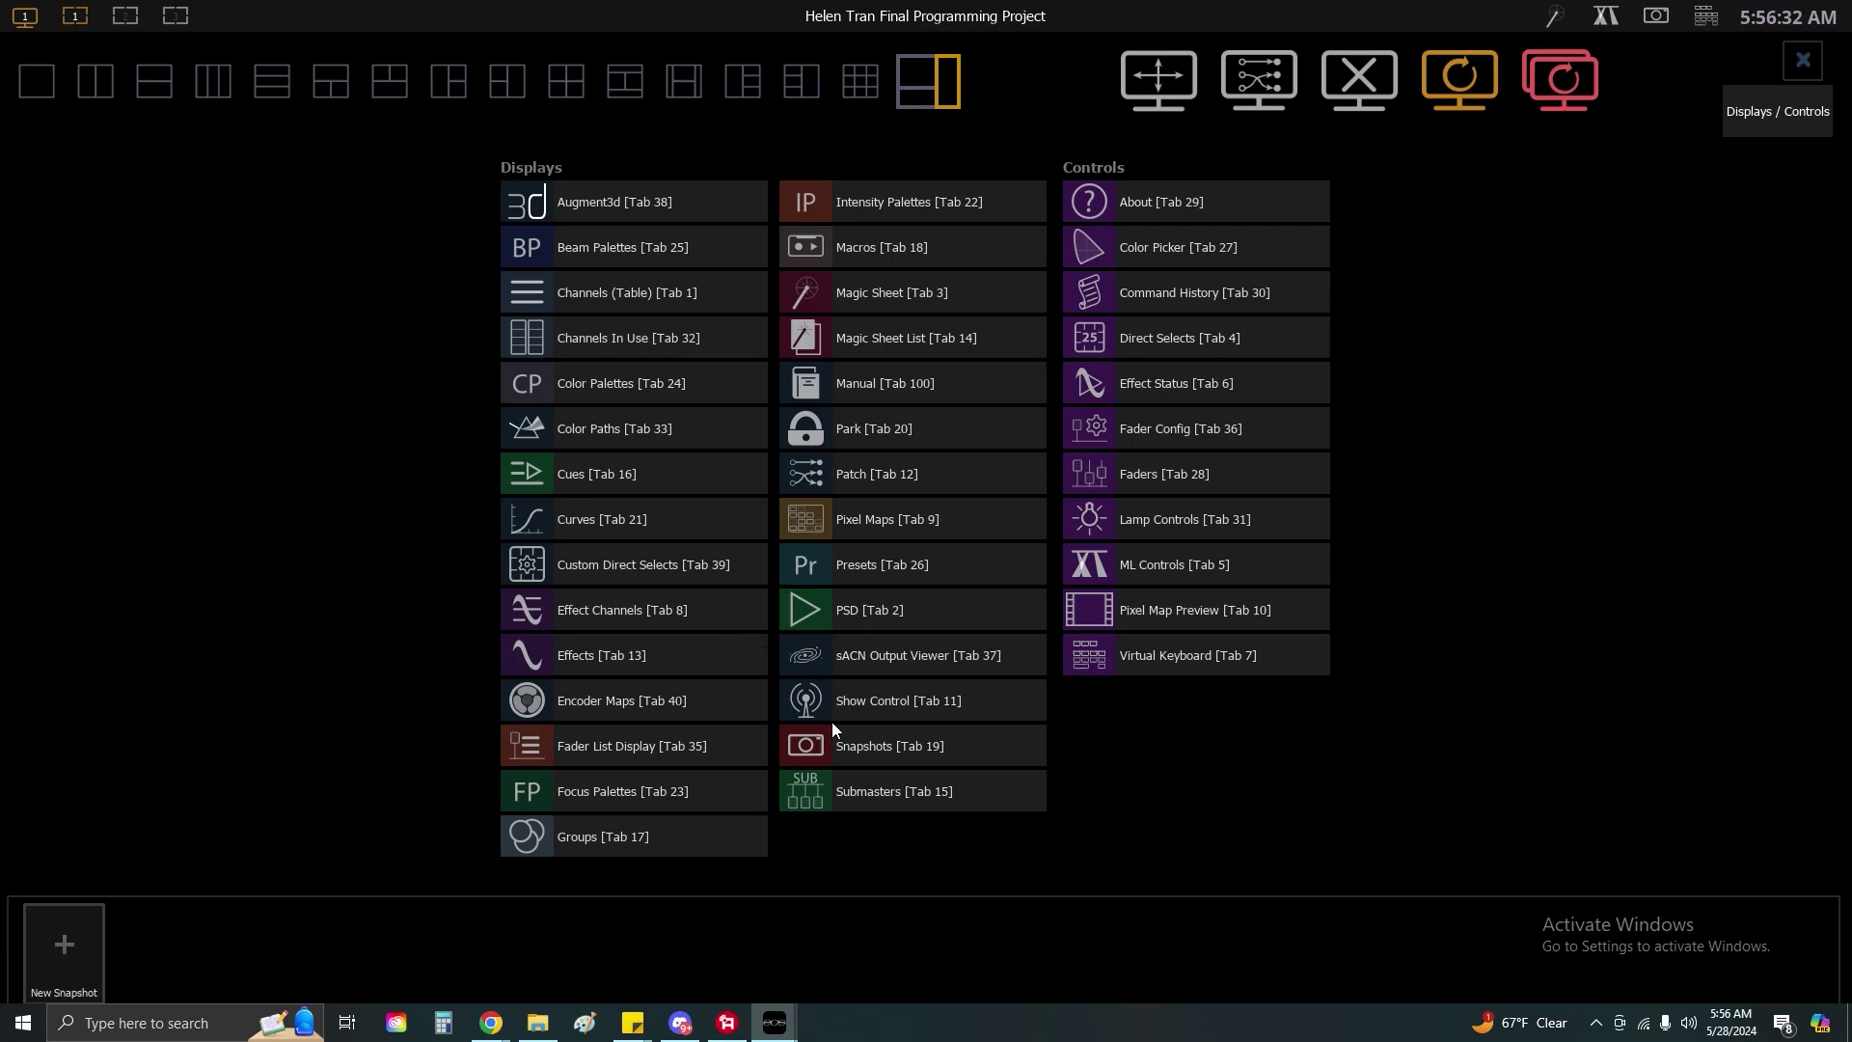
click(1800, 85)
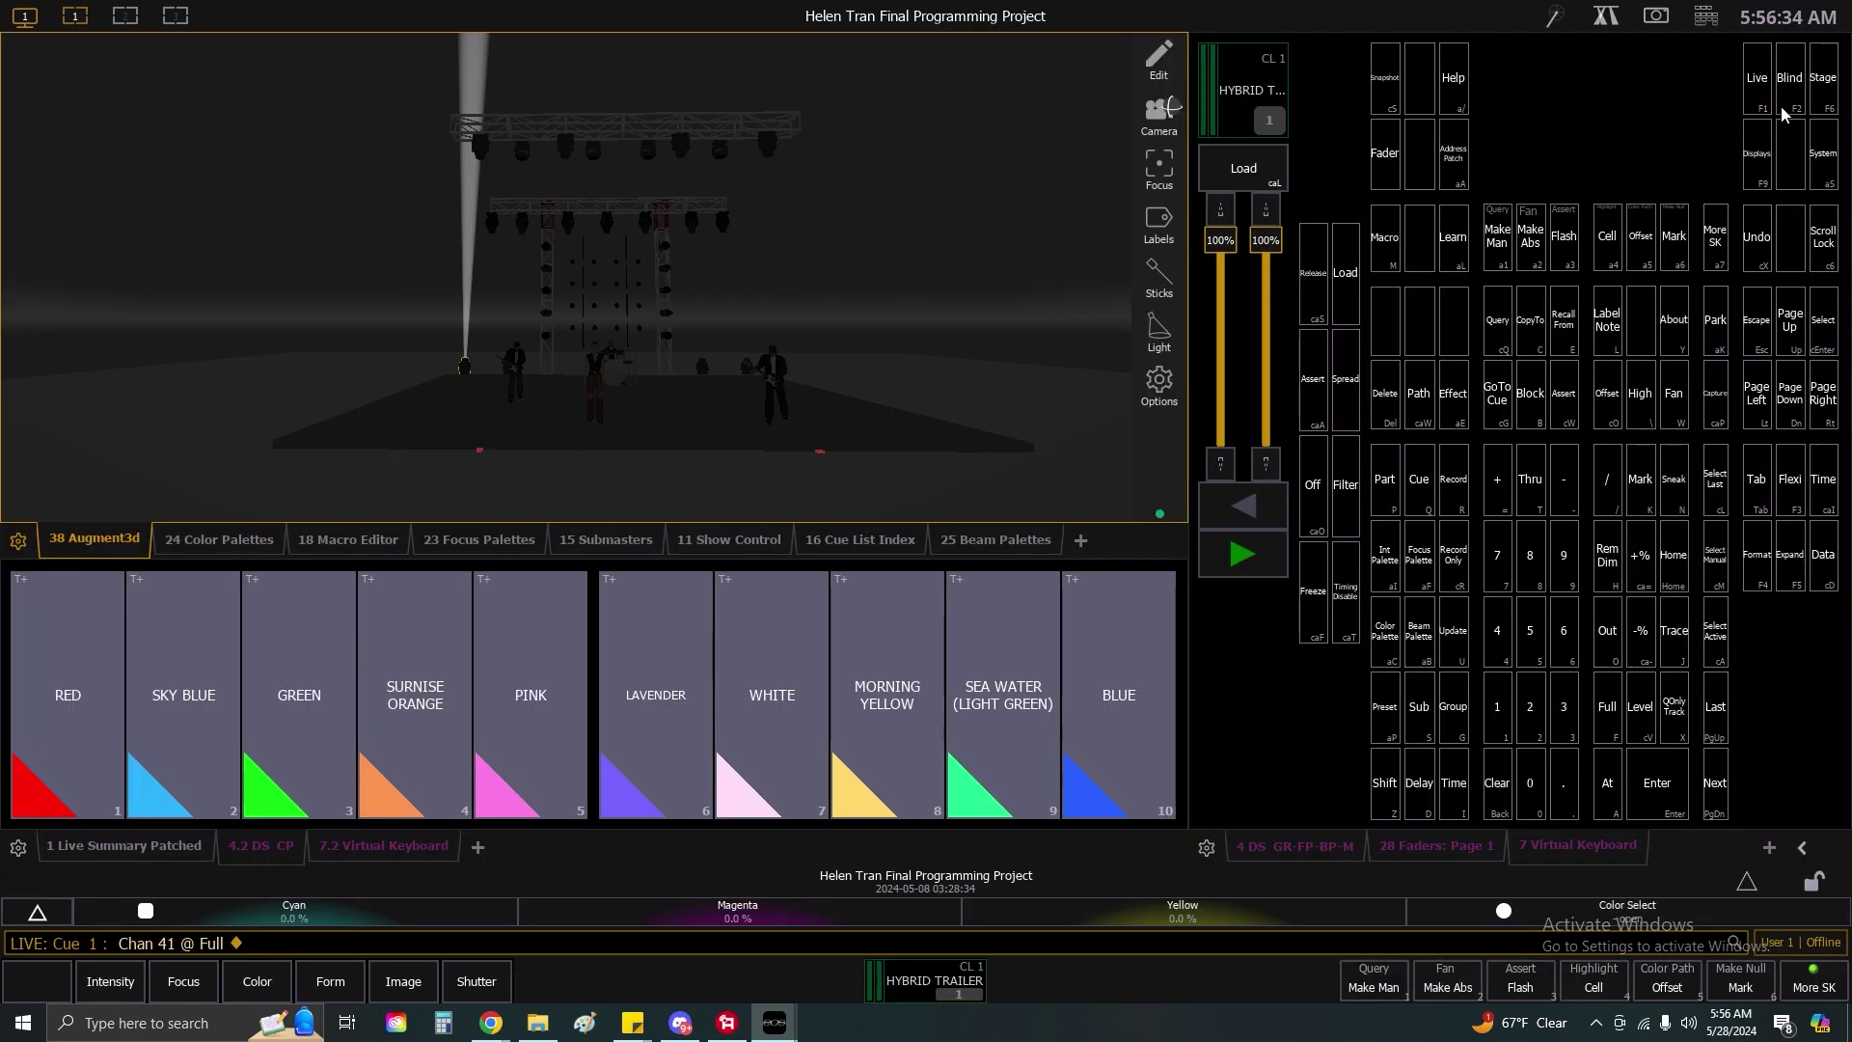
click(1802, 849)
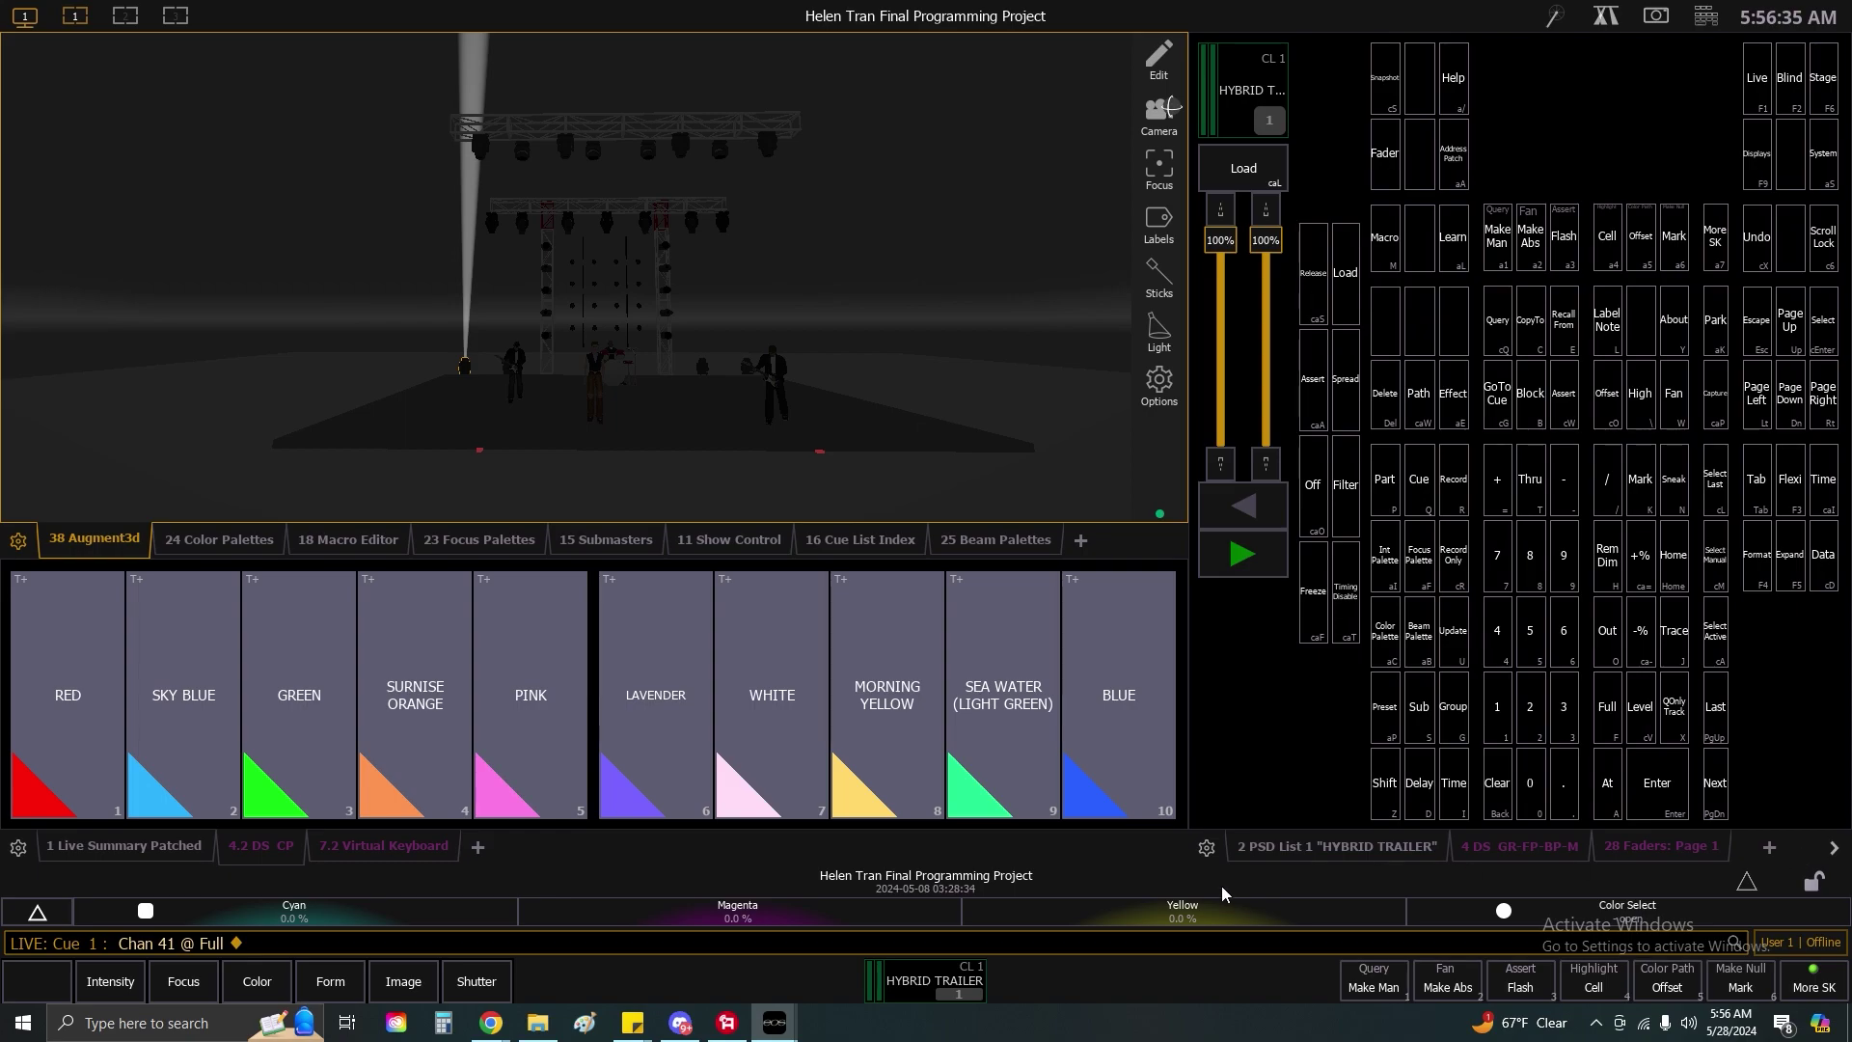
click(1495, 854)
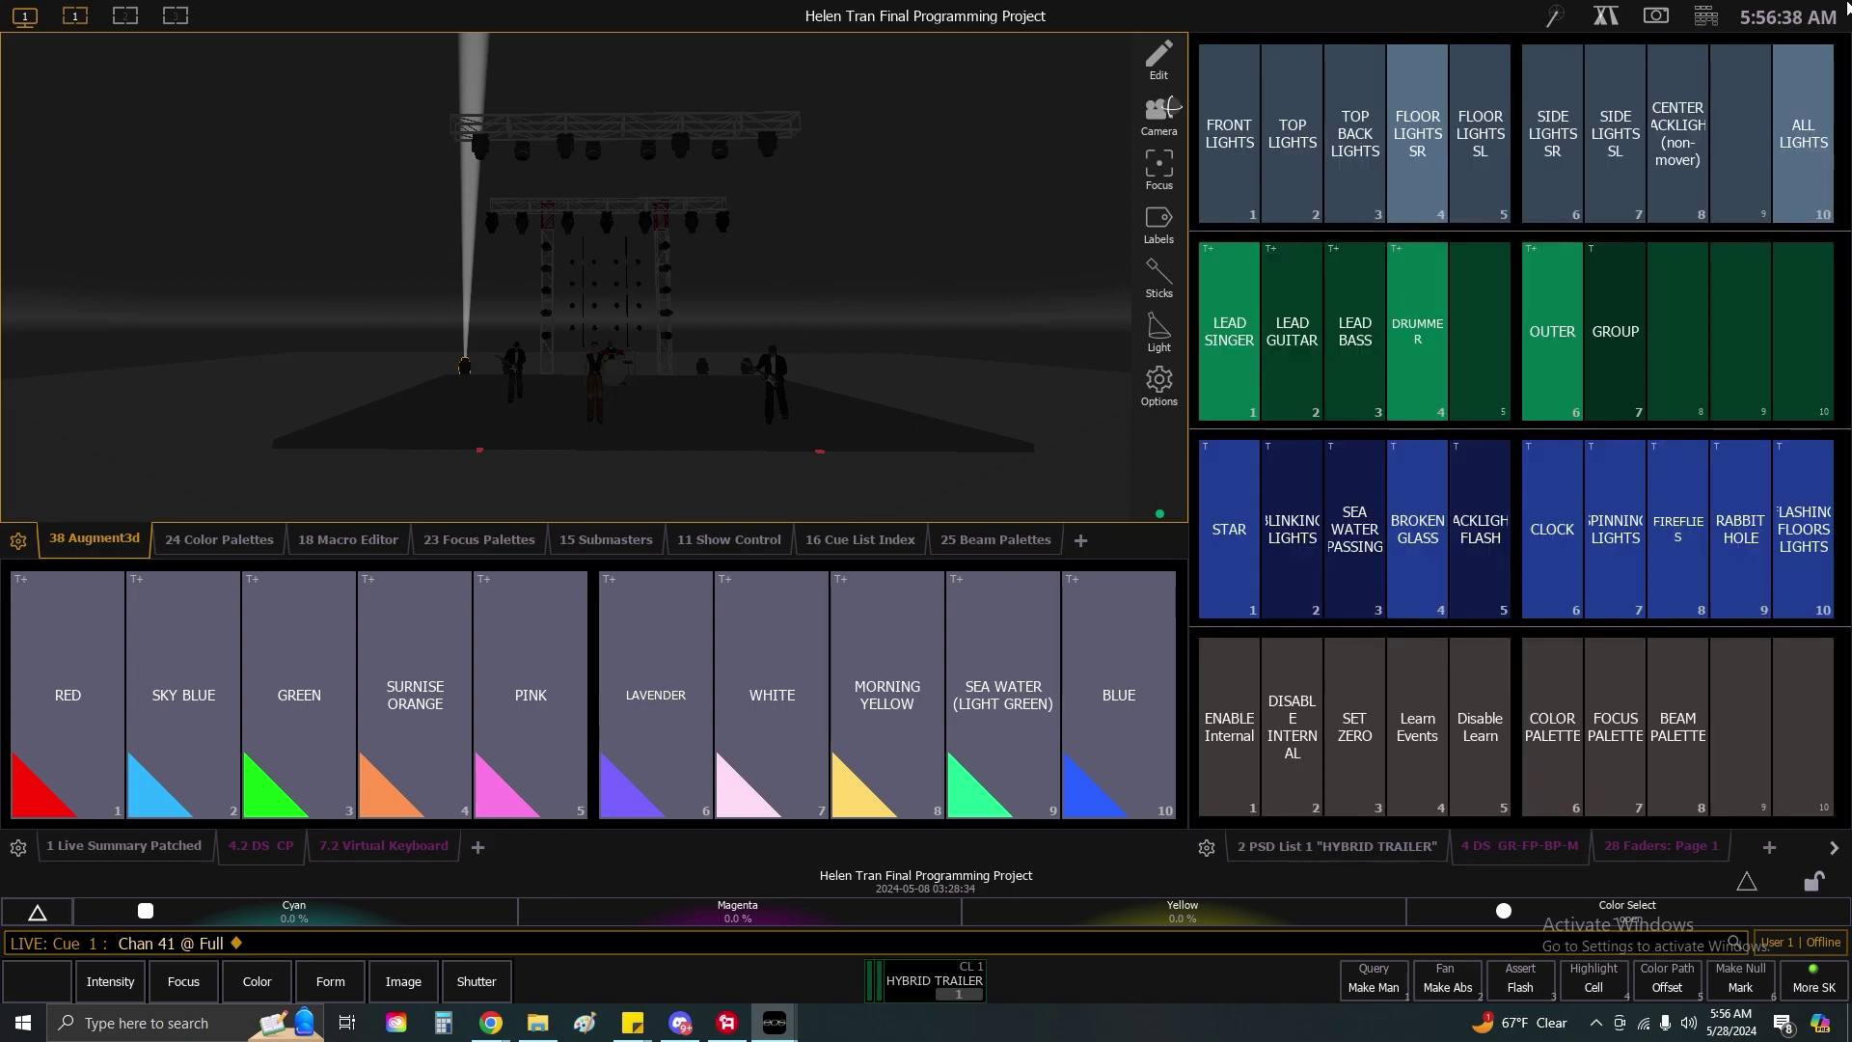
Release channel 41 from its manual level with the Sneak command.
click(1723, 19)
click(1510, 405)
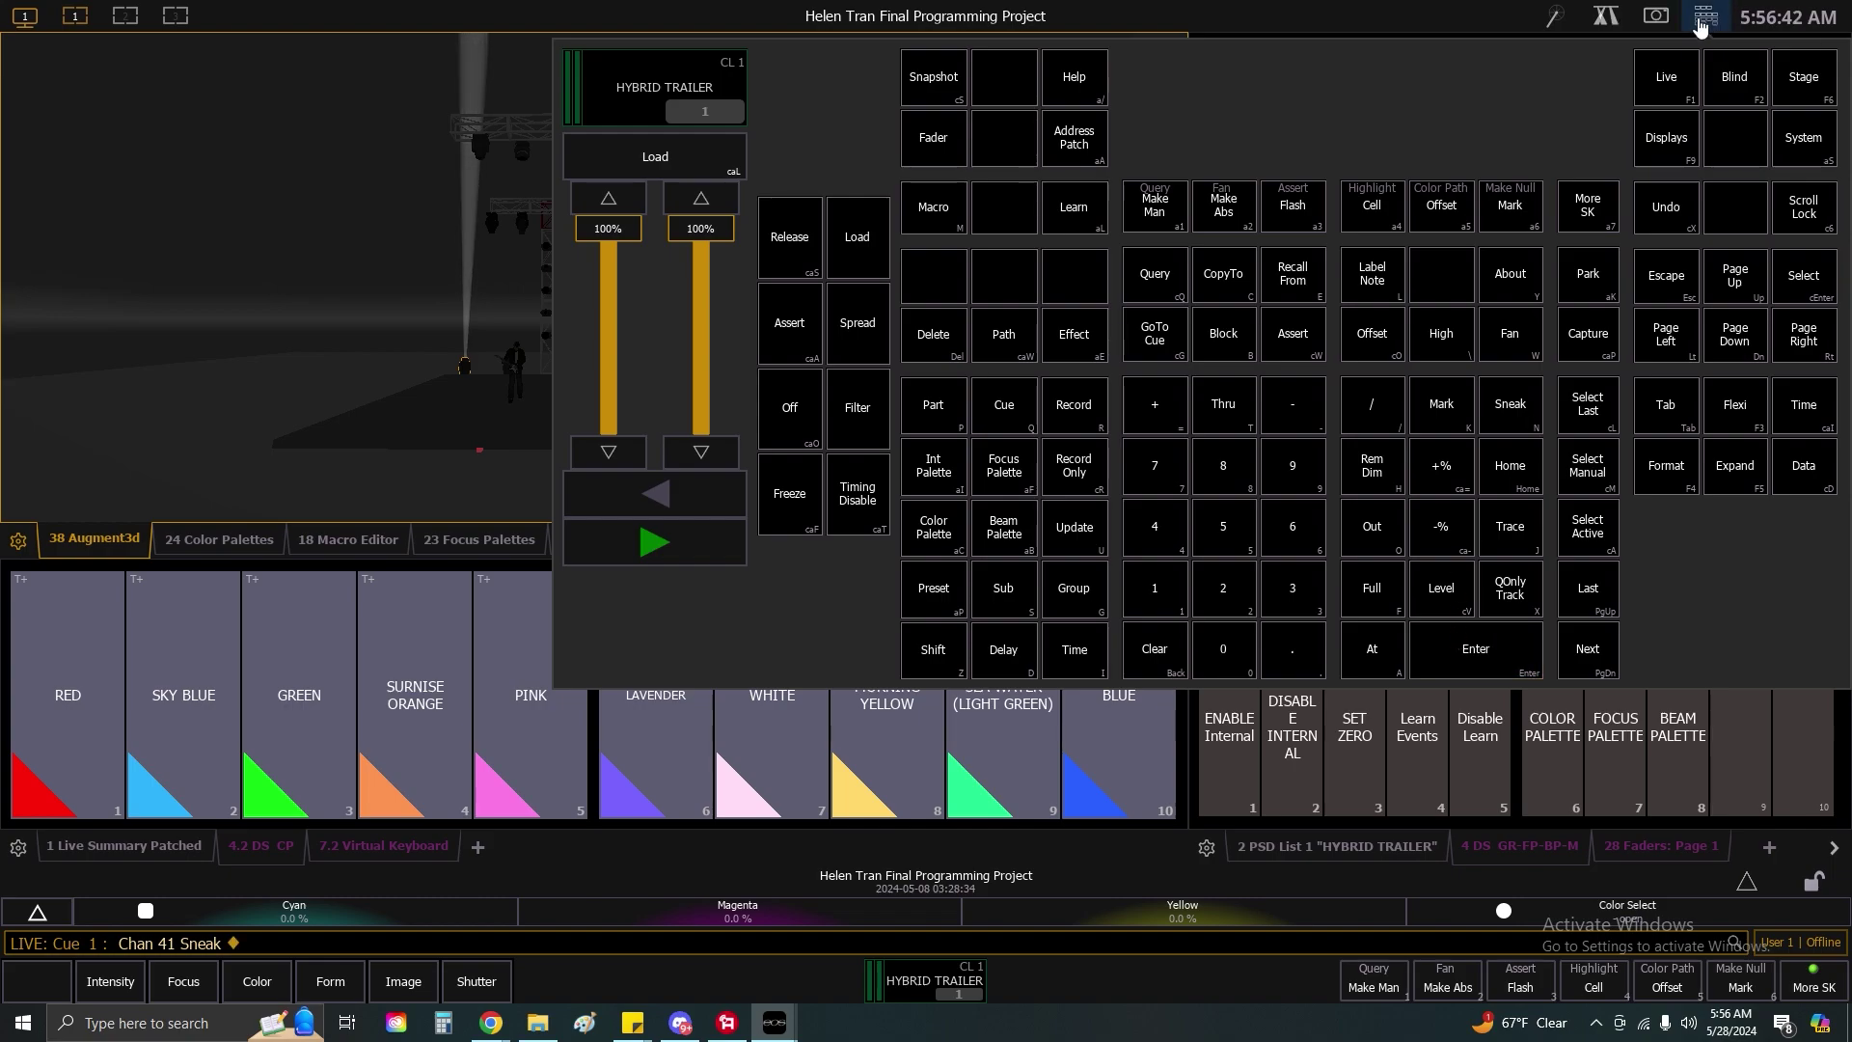
click(1729, 20)
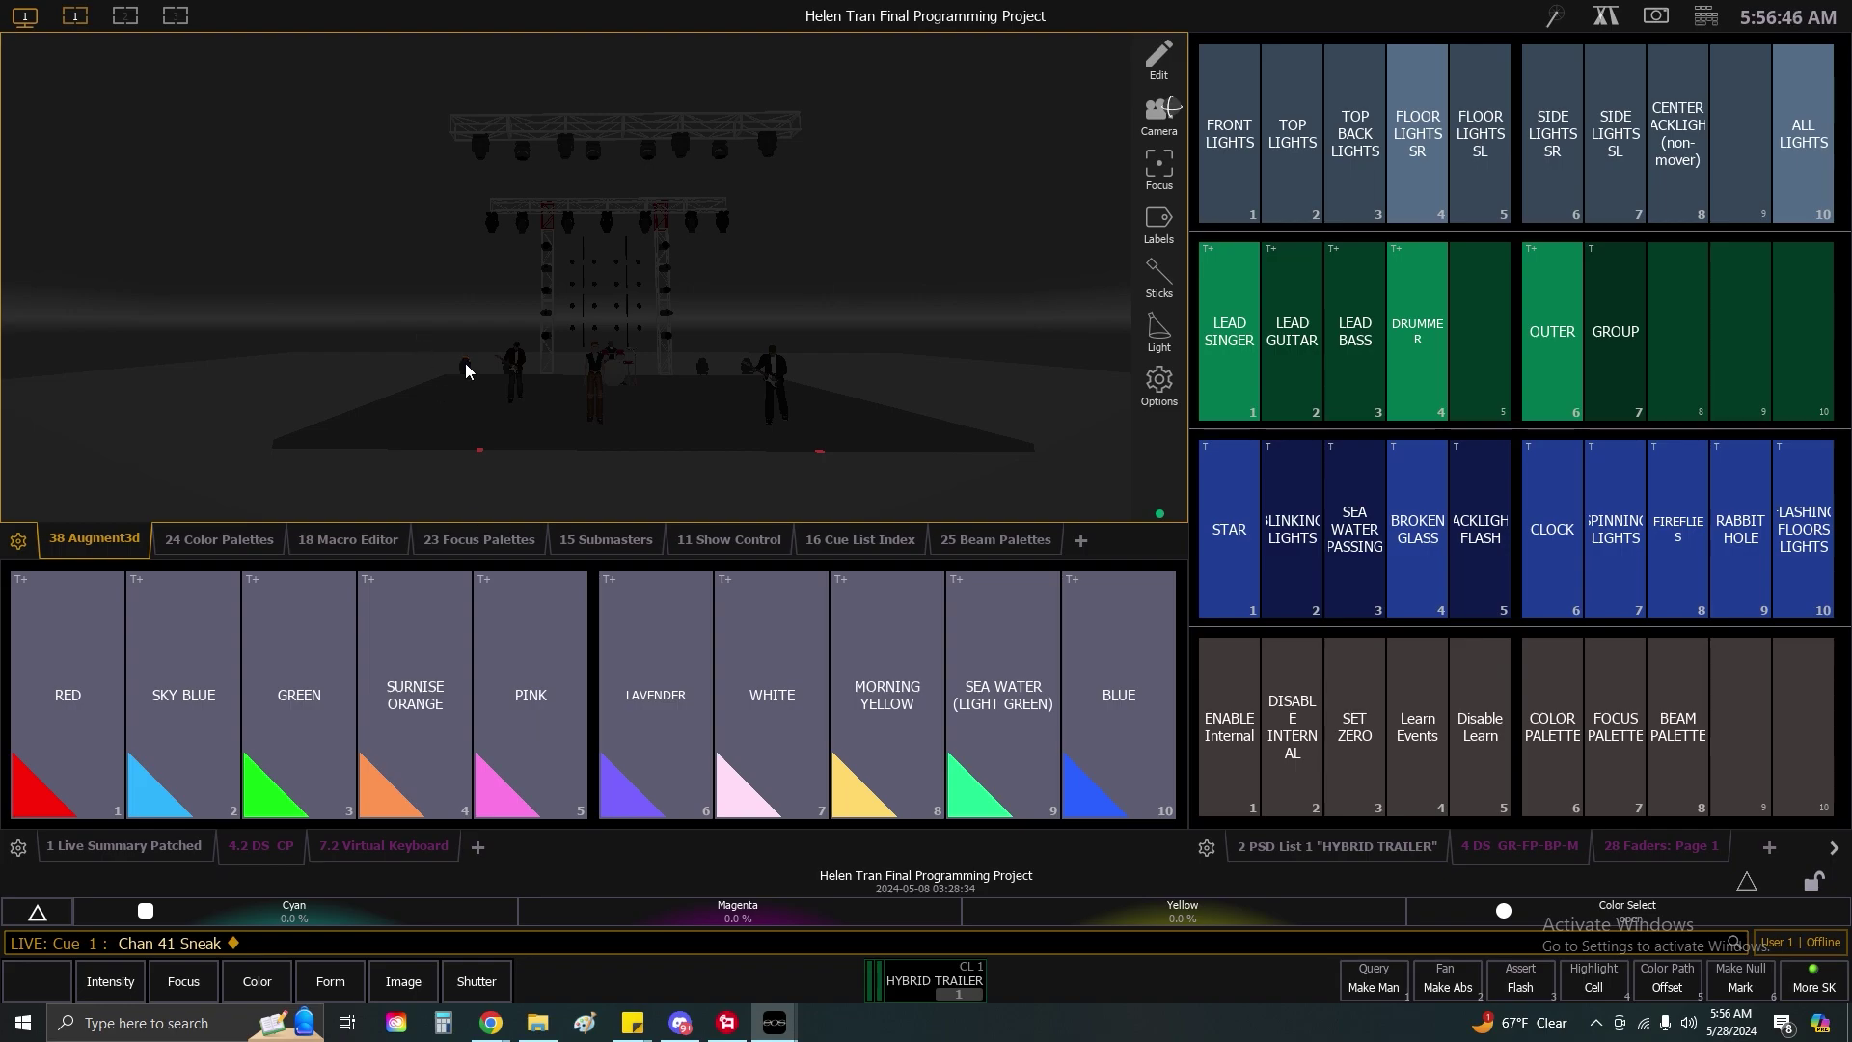
Bring the Front Lights group to full and aim it with the Lead Singer focus palette.
click(1241, 172)
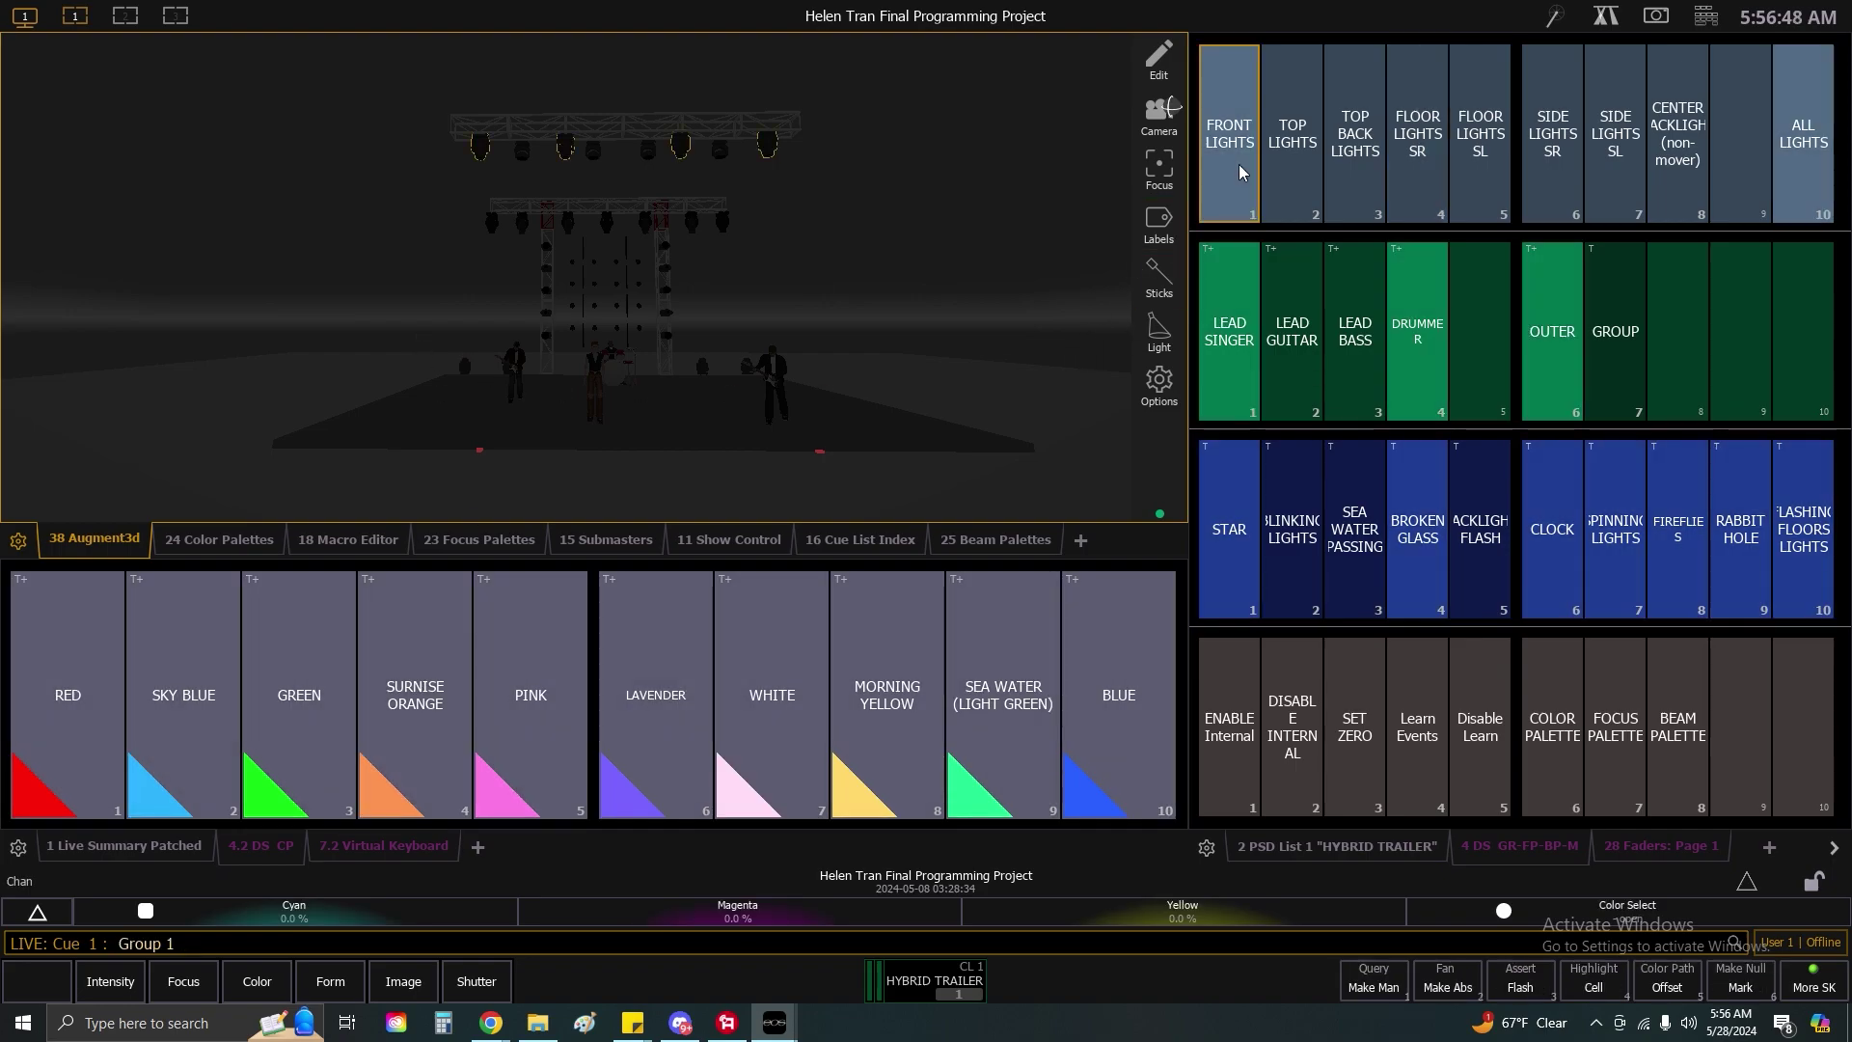
key(f)
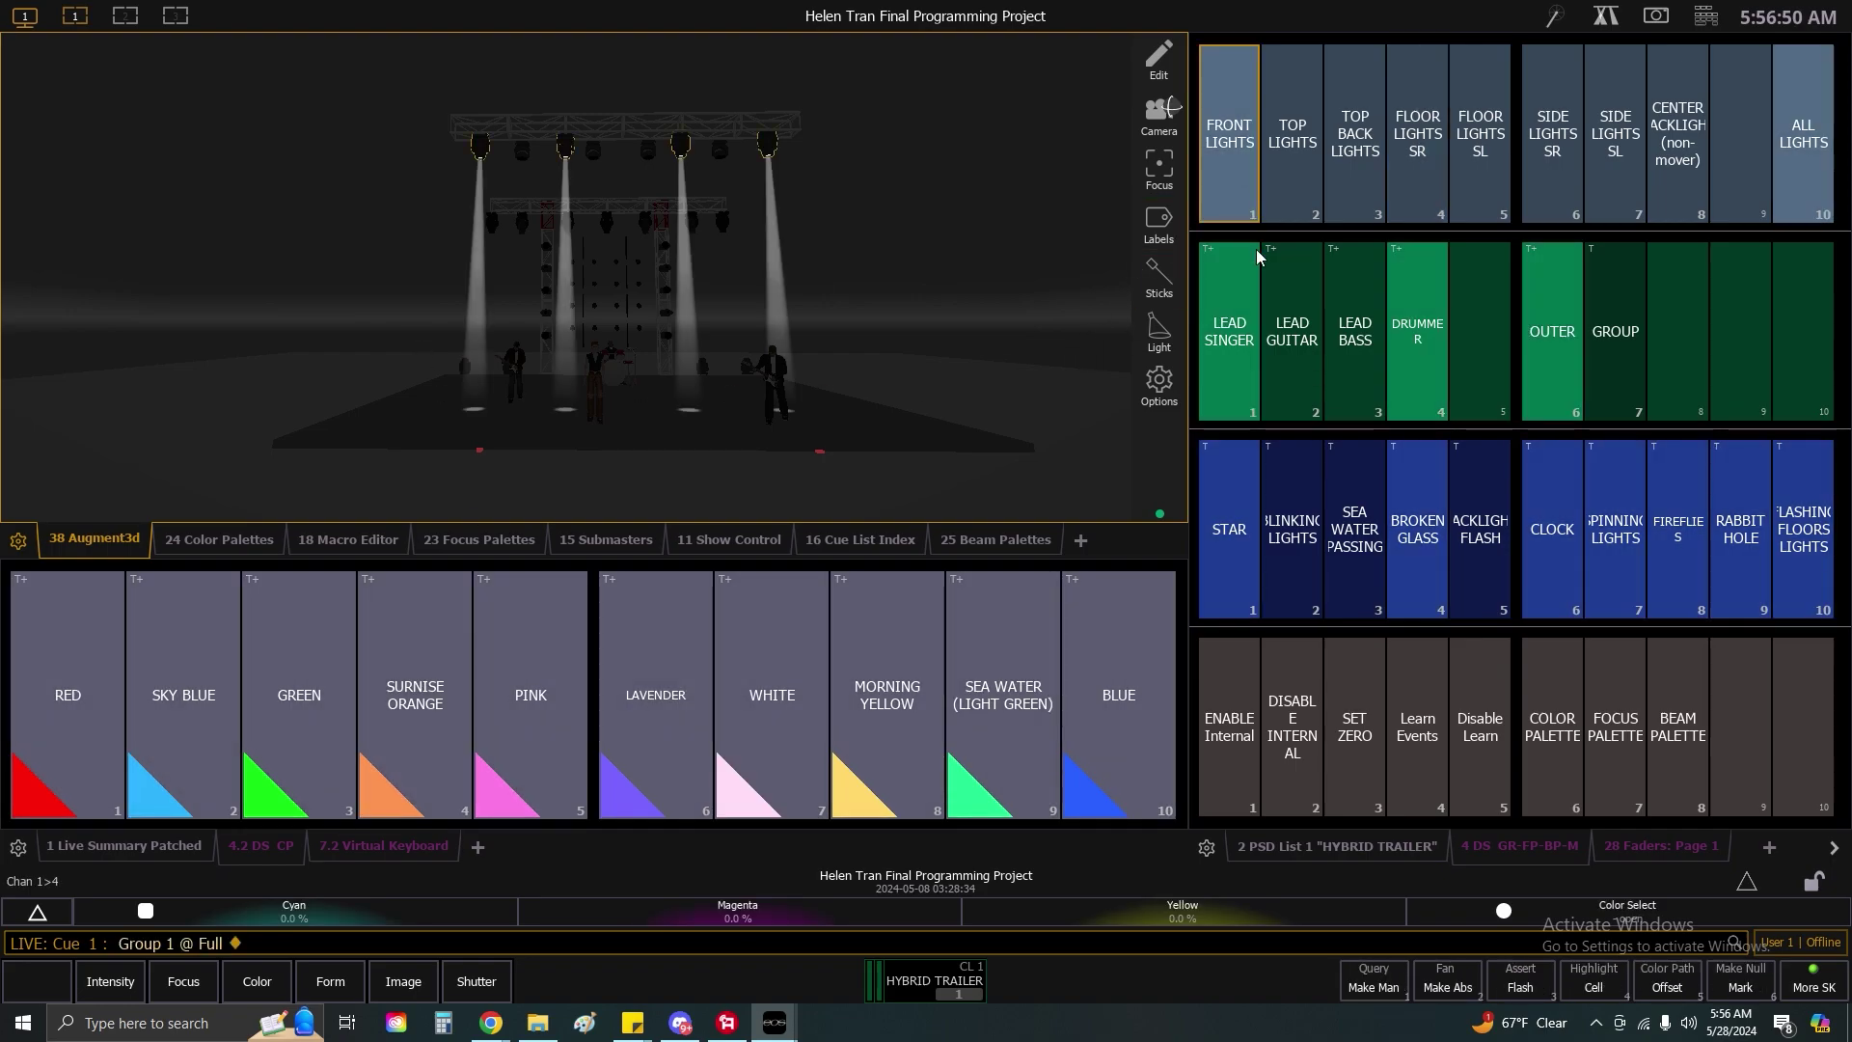
click(1215, 372)
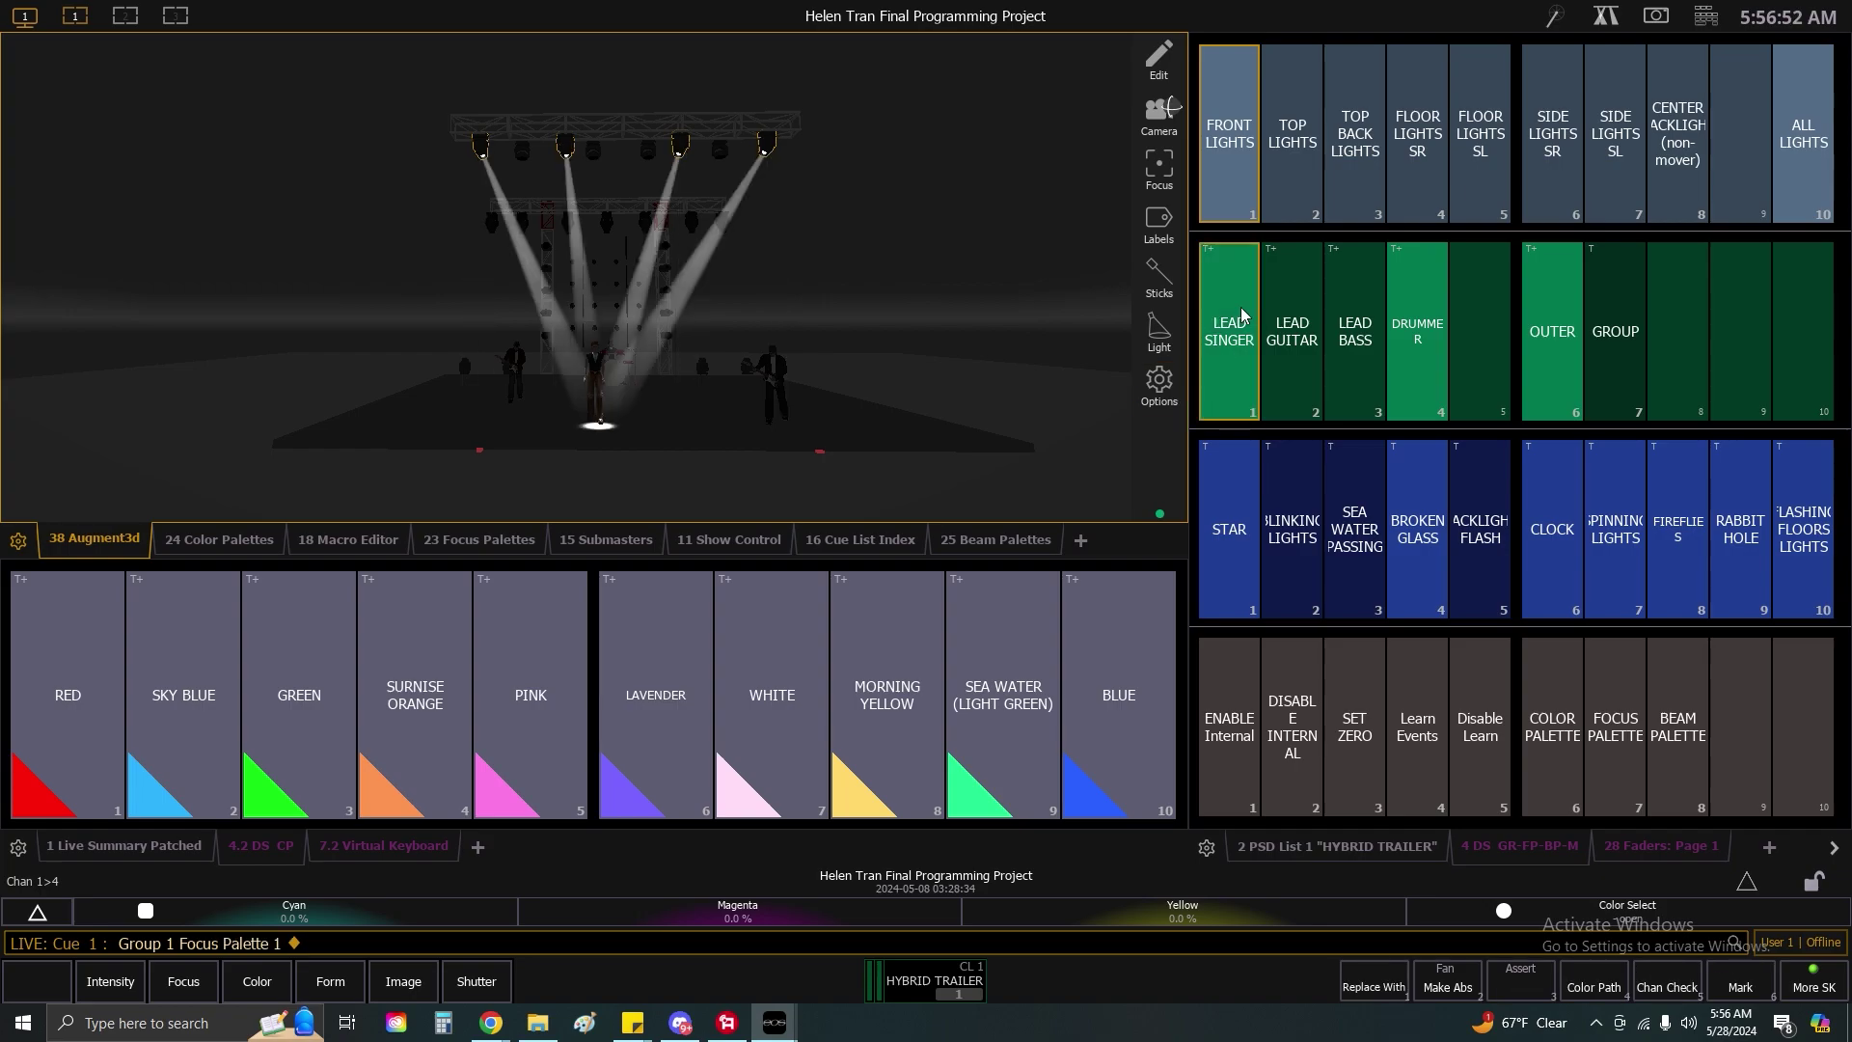
Try the Drummer and Outer focus palettes on the front lights and return them to Lead Singer.
click(1441, 363)
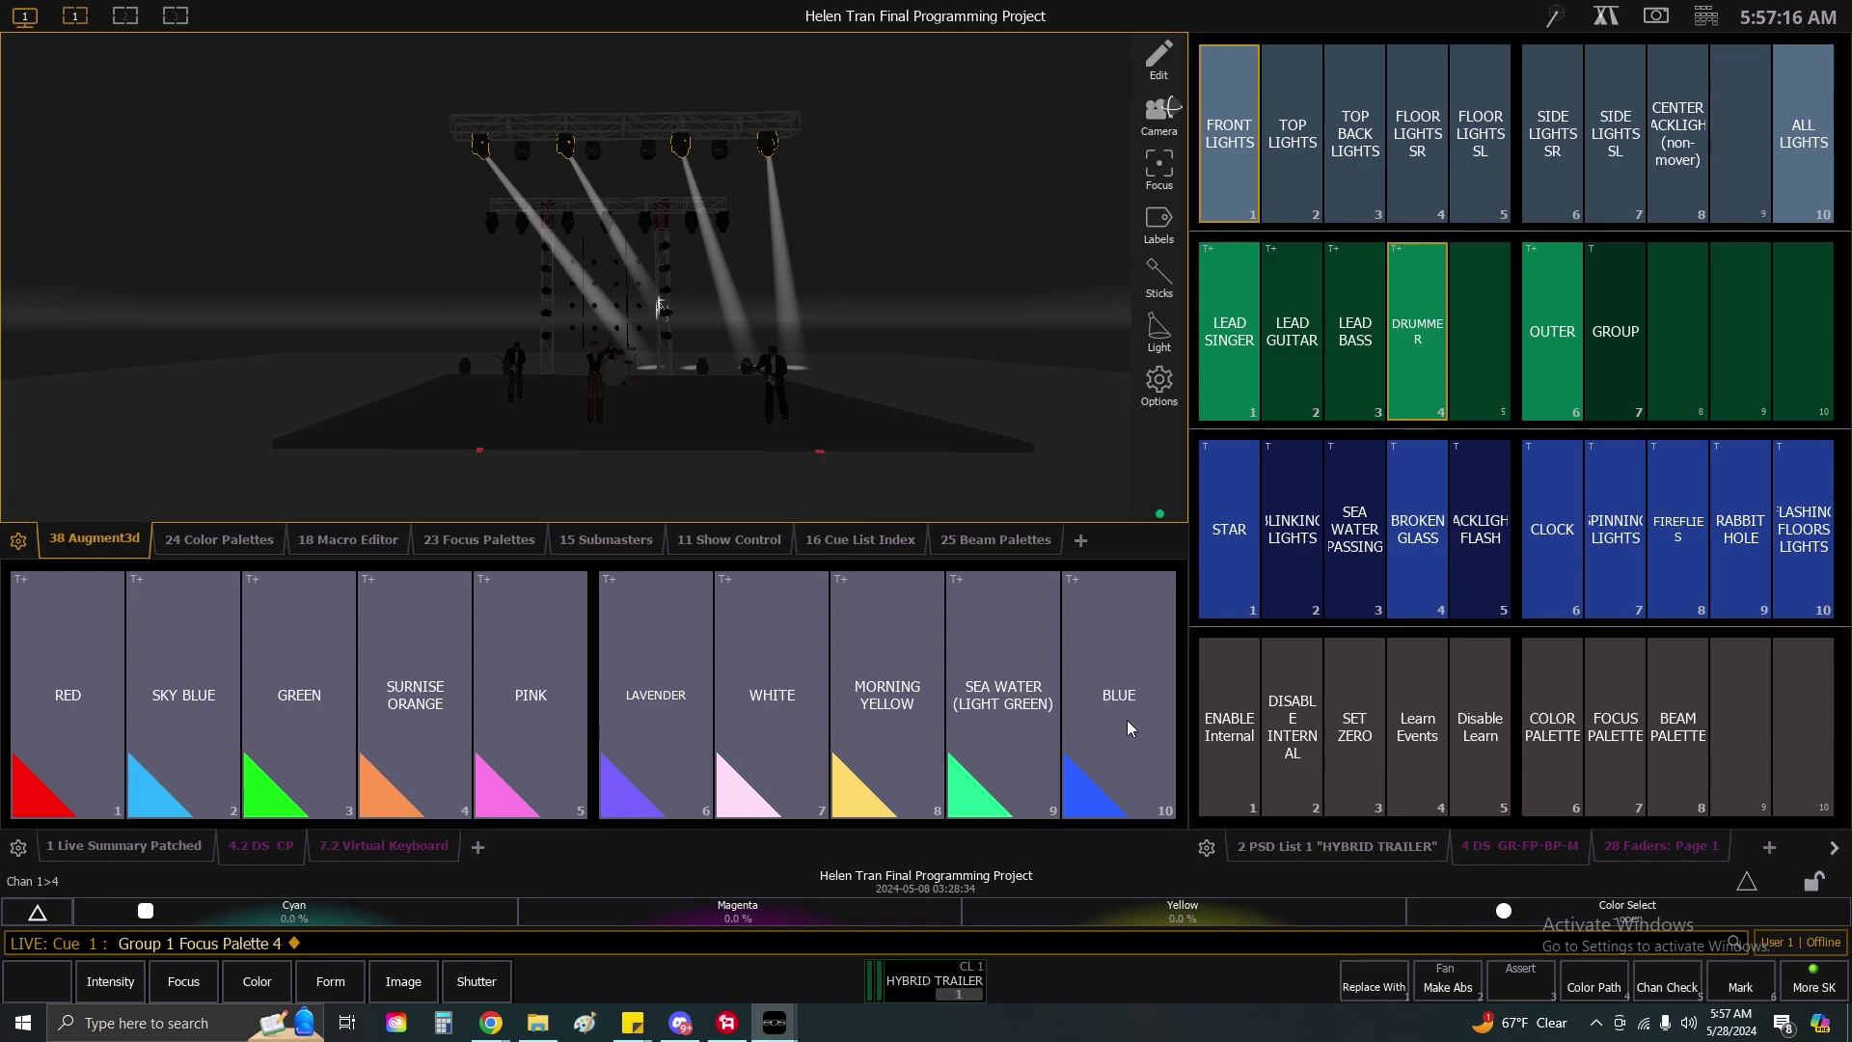
click(1552, 347)
click(1254, 355)
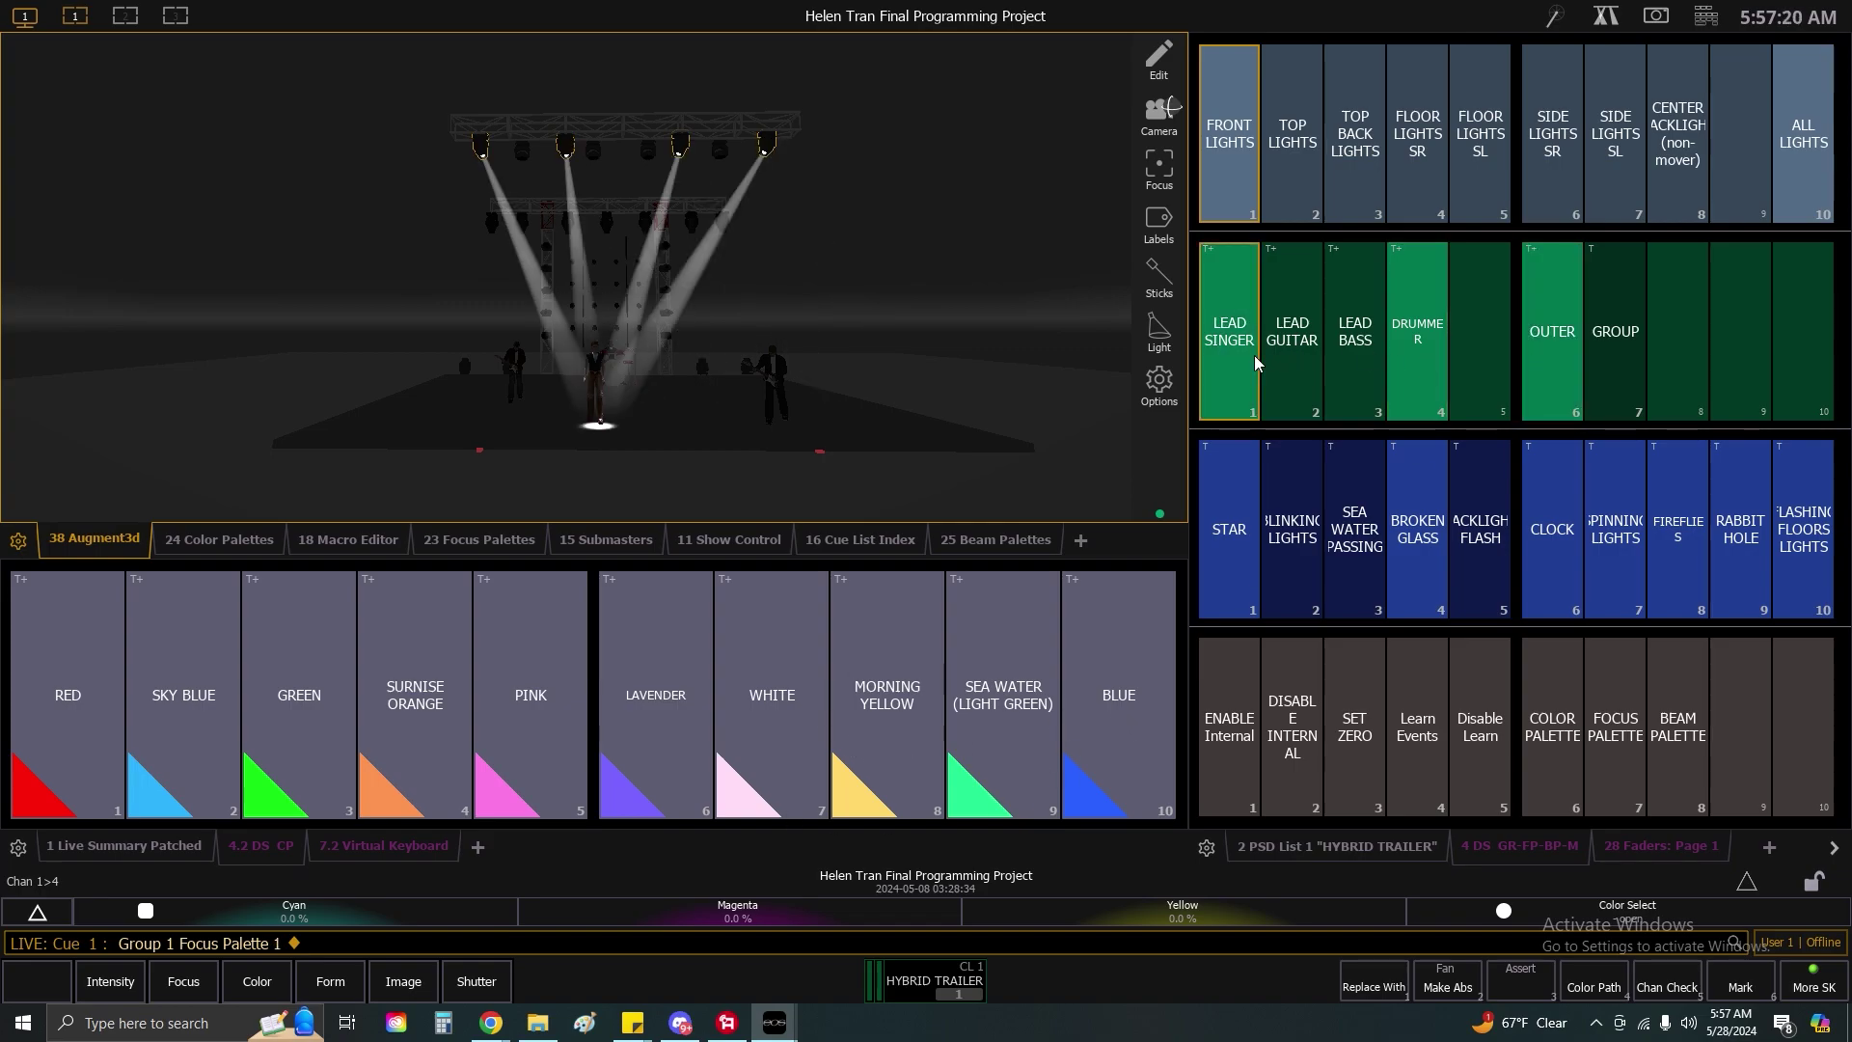
Try the Star and Broken Glass beam palettes on the front lights, settling on Clock.
click(1237, 538)
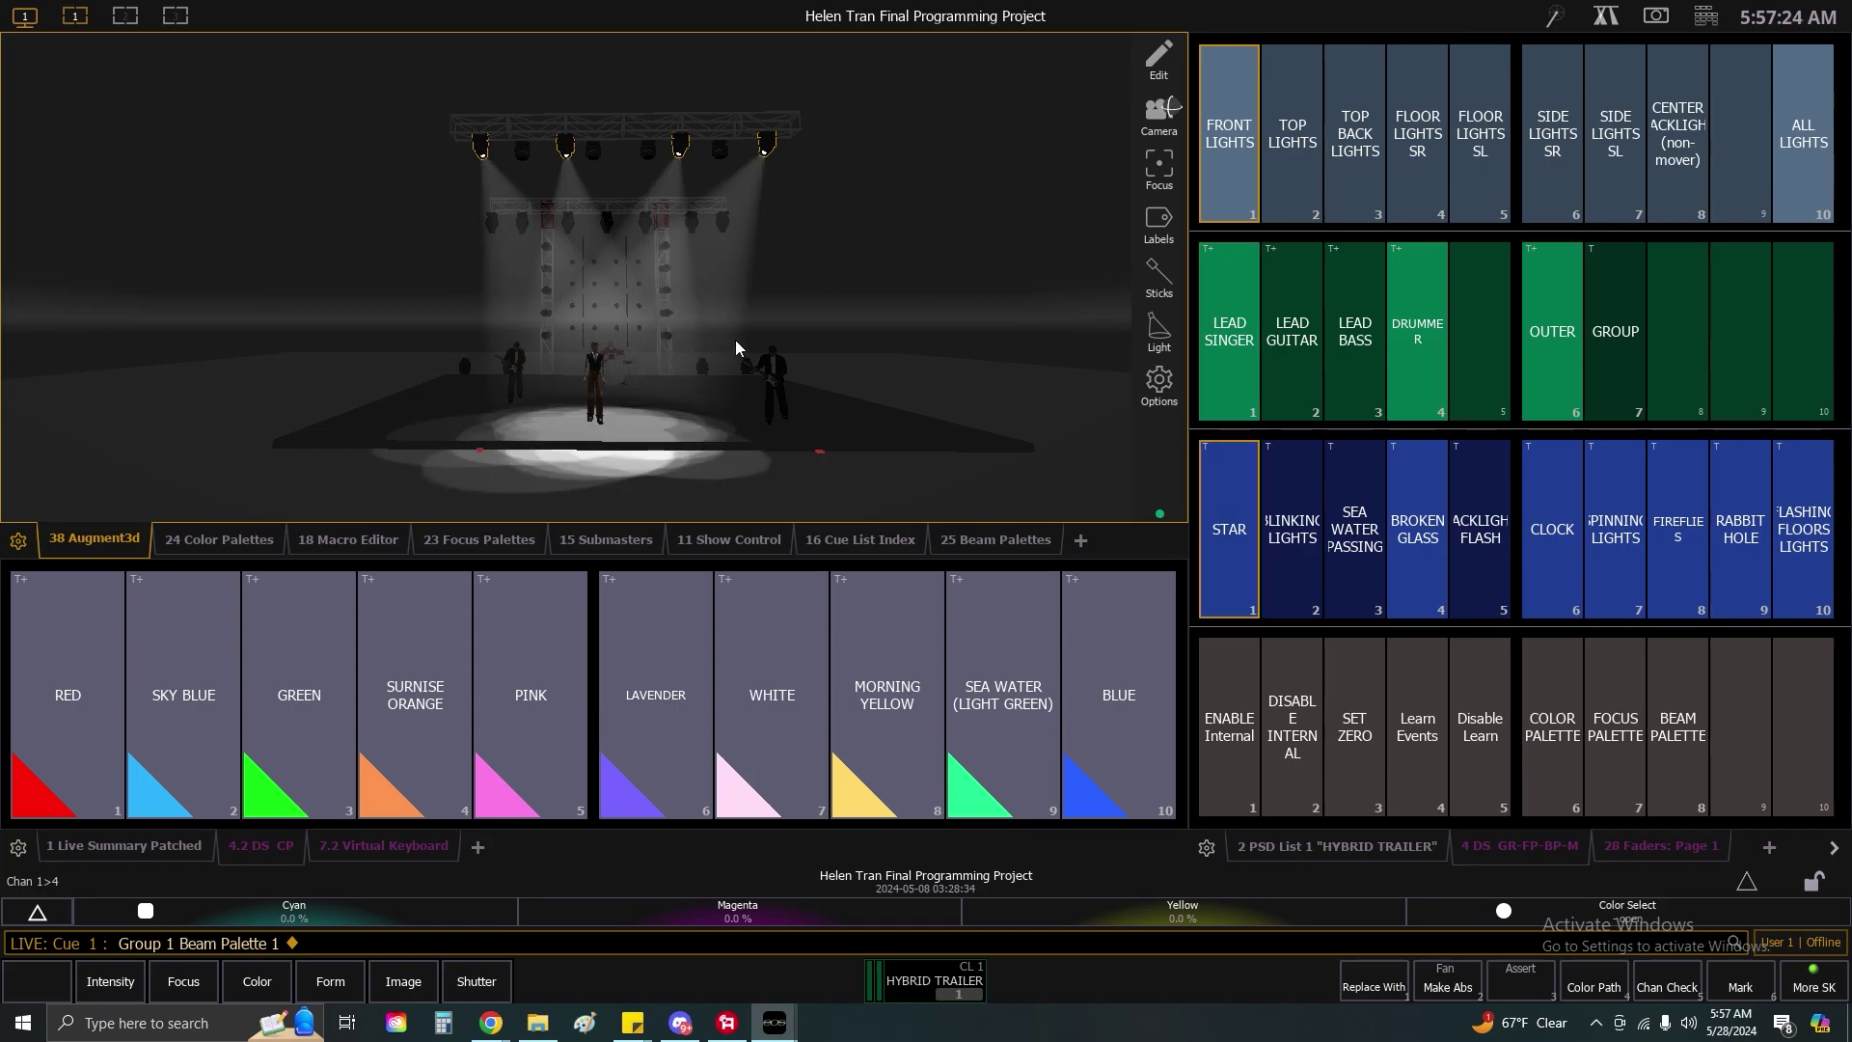
drag(849, 262, 851, 326)
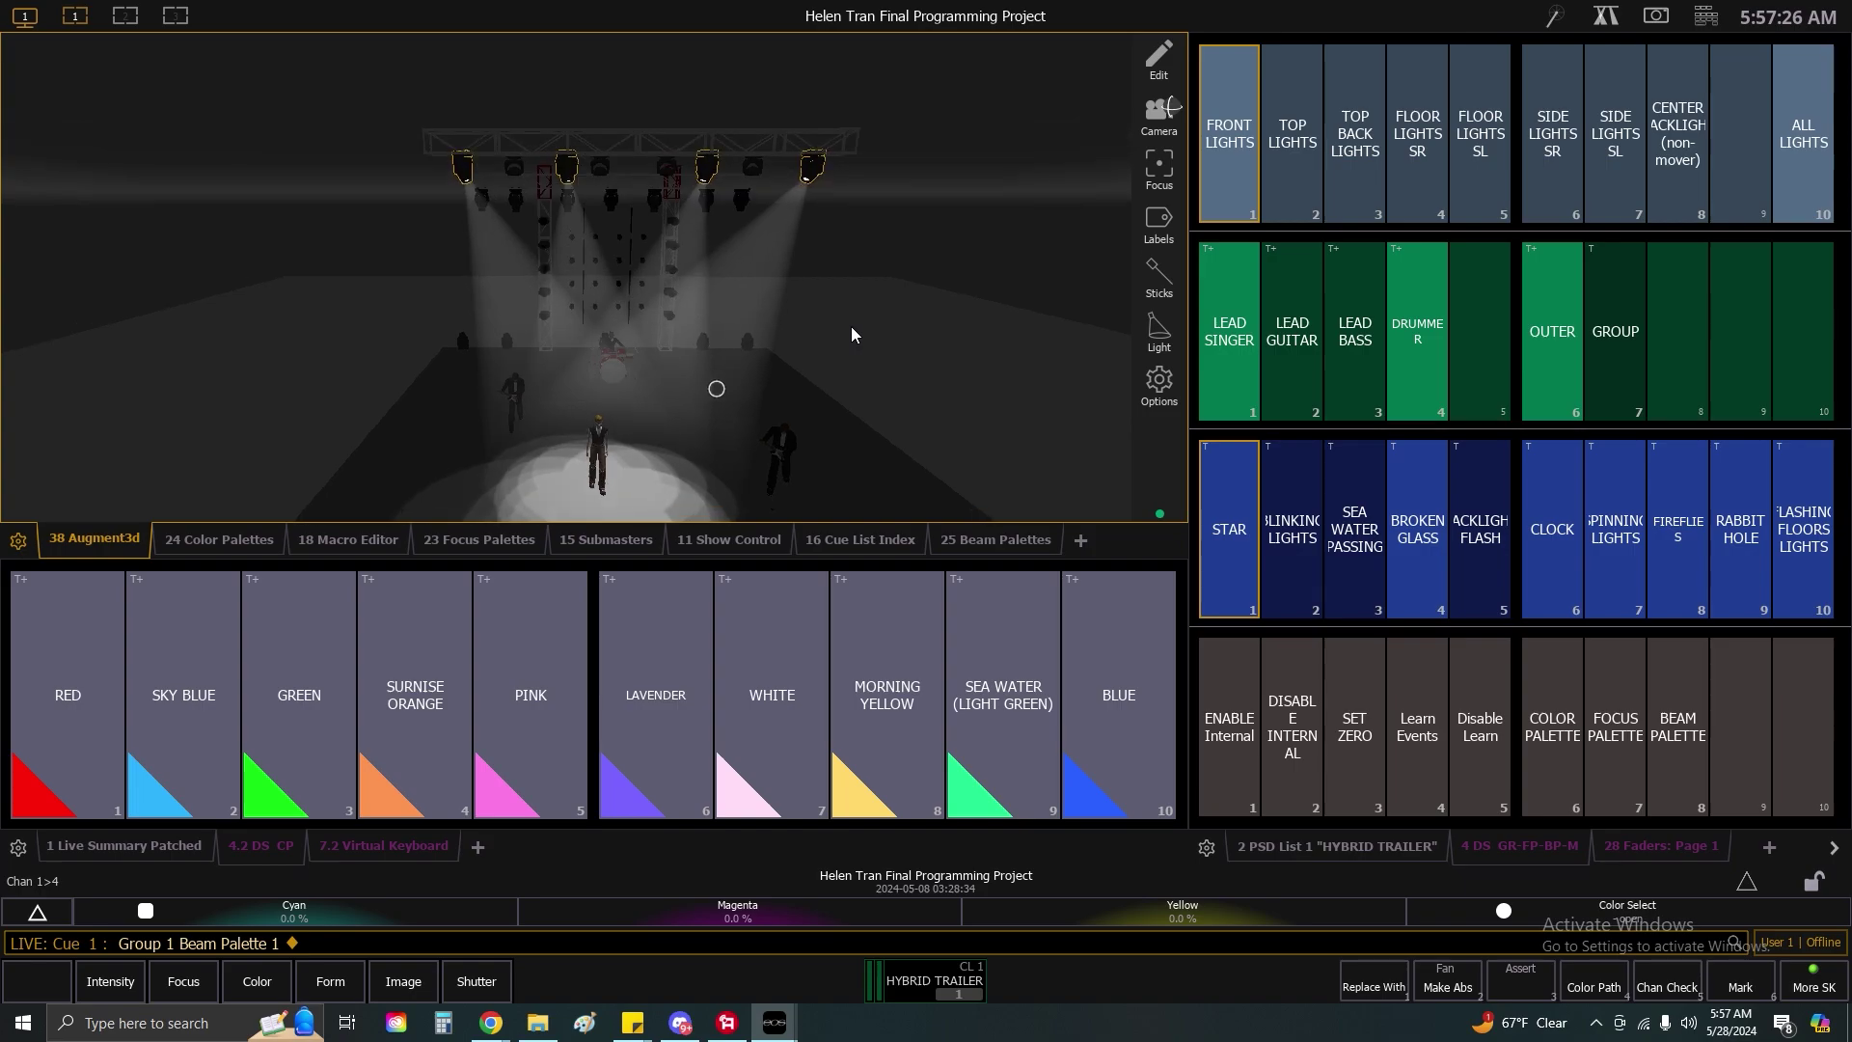
scroll(800, 347, down, 5)
mouse_move(862, 399)
mouse_down()
mouse_move(793, 432)
mouse_move(845, 423)
mouse_up()
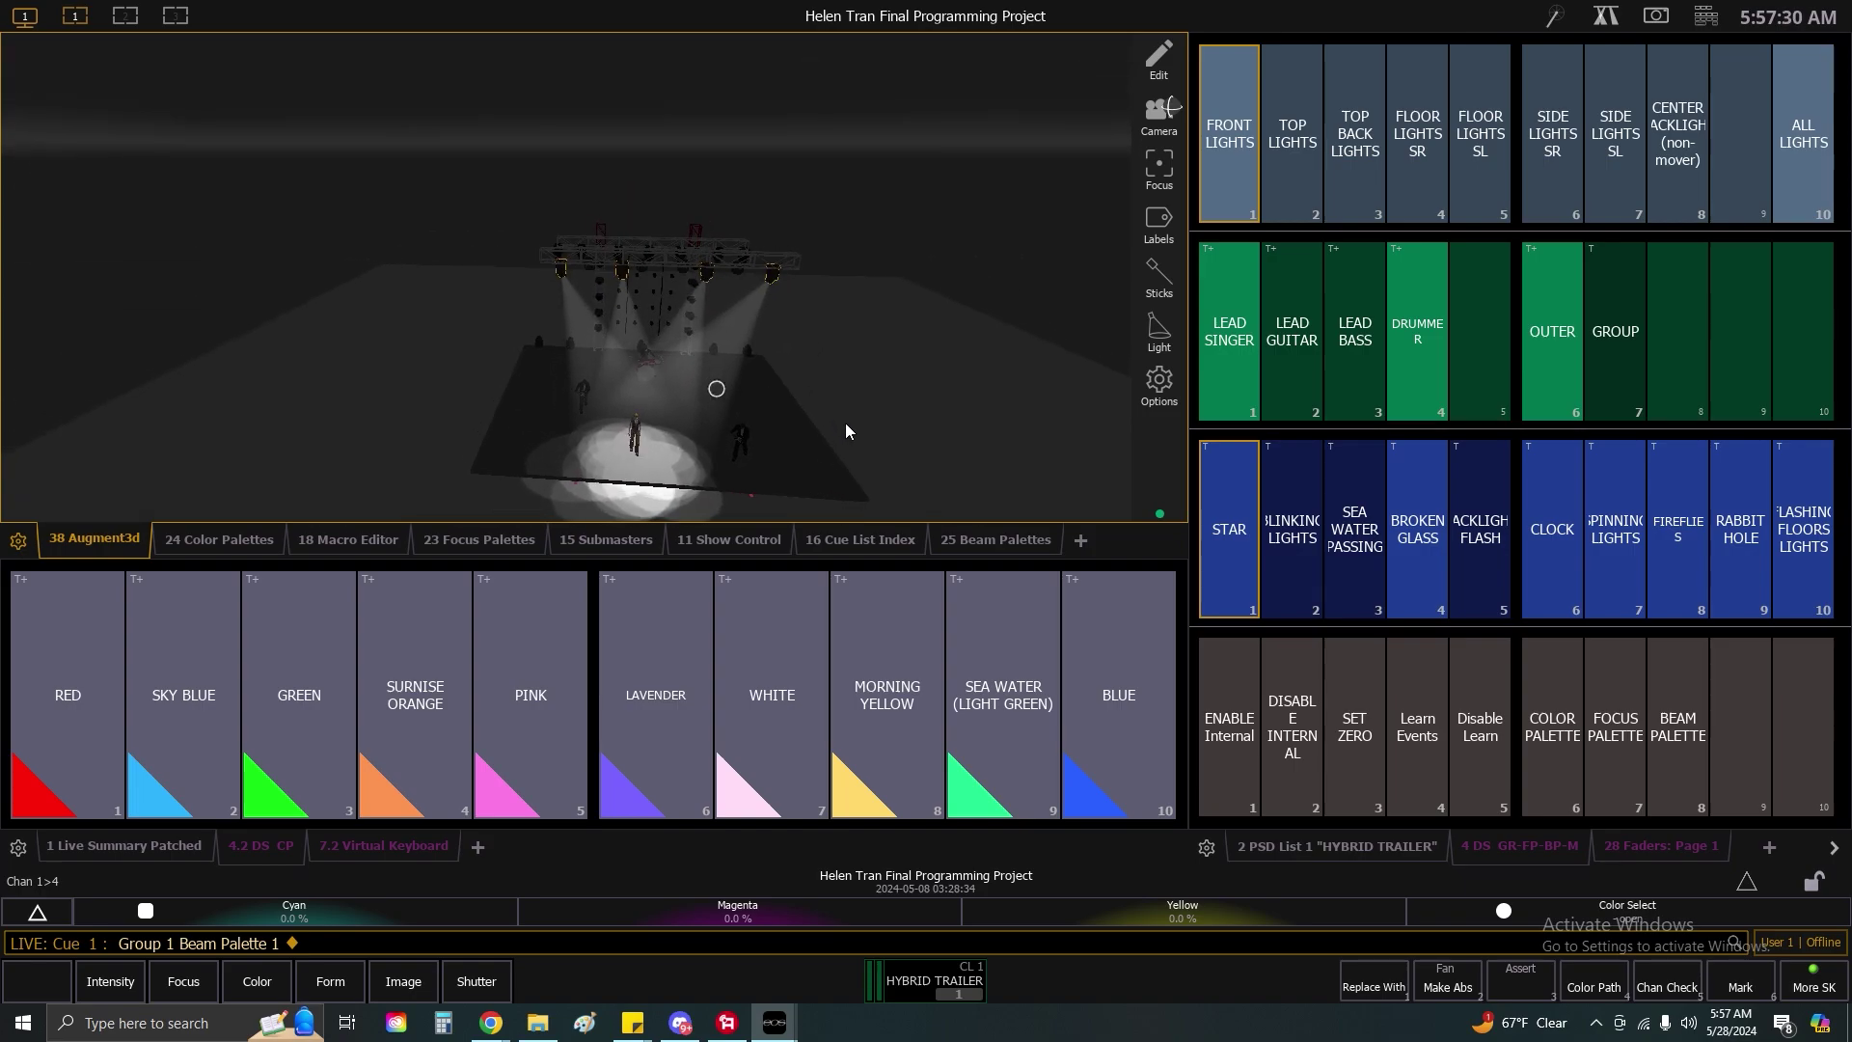
click(1405, 547)
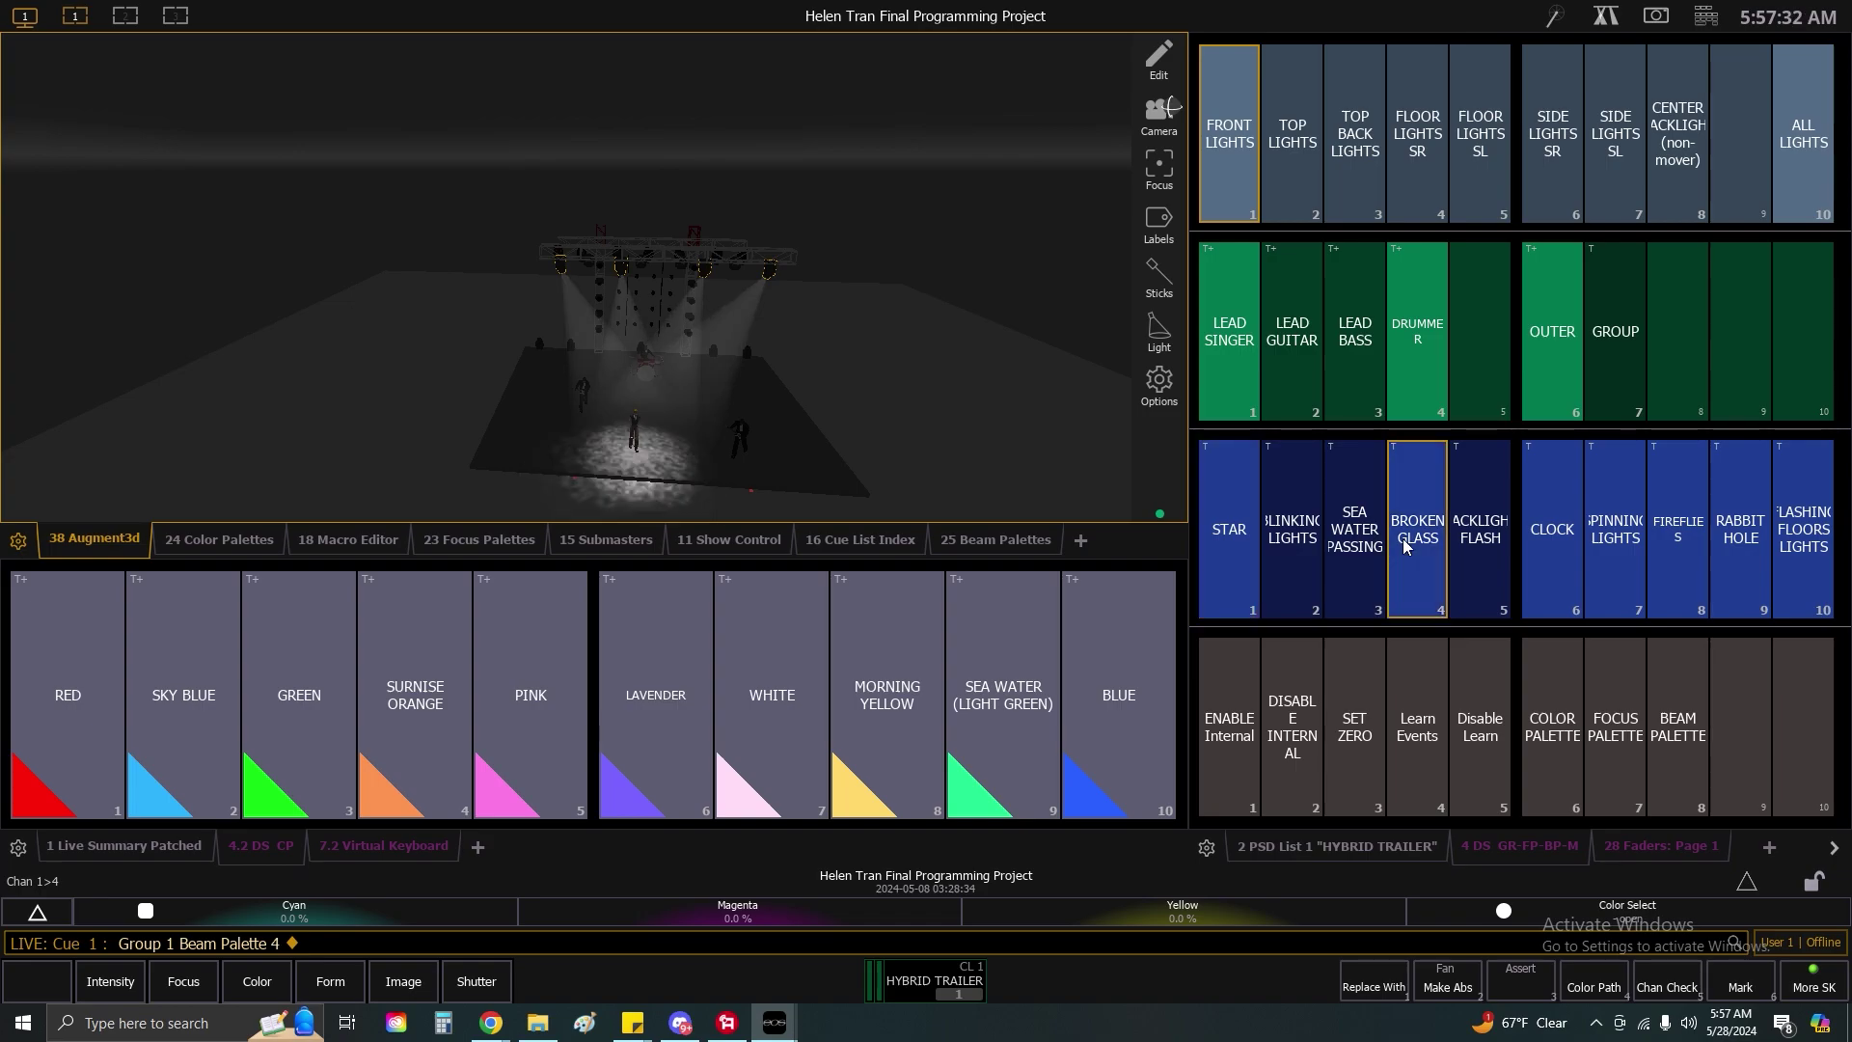
drag(743, 474, 764, 441)
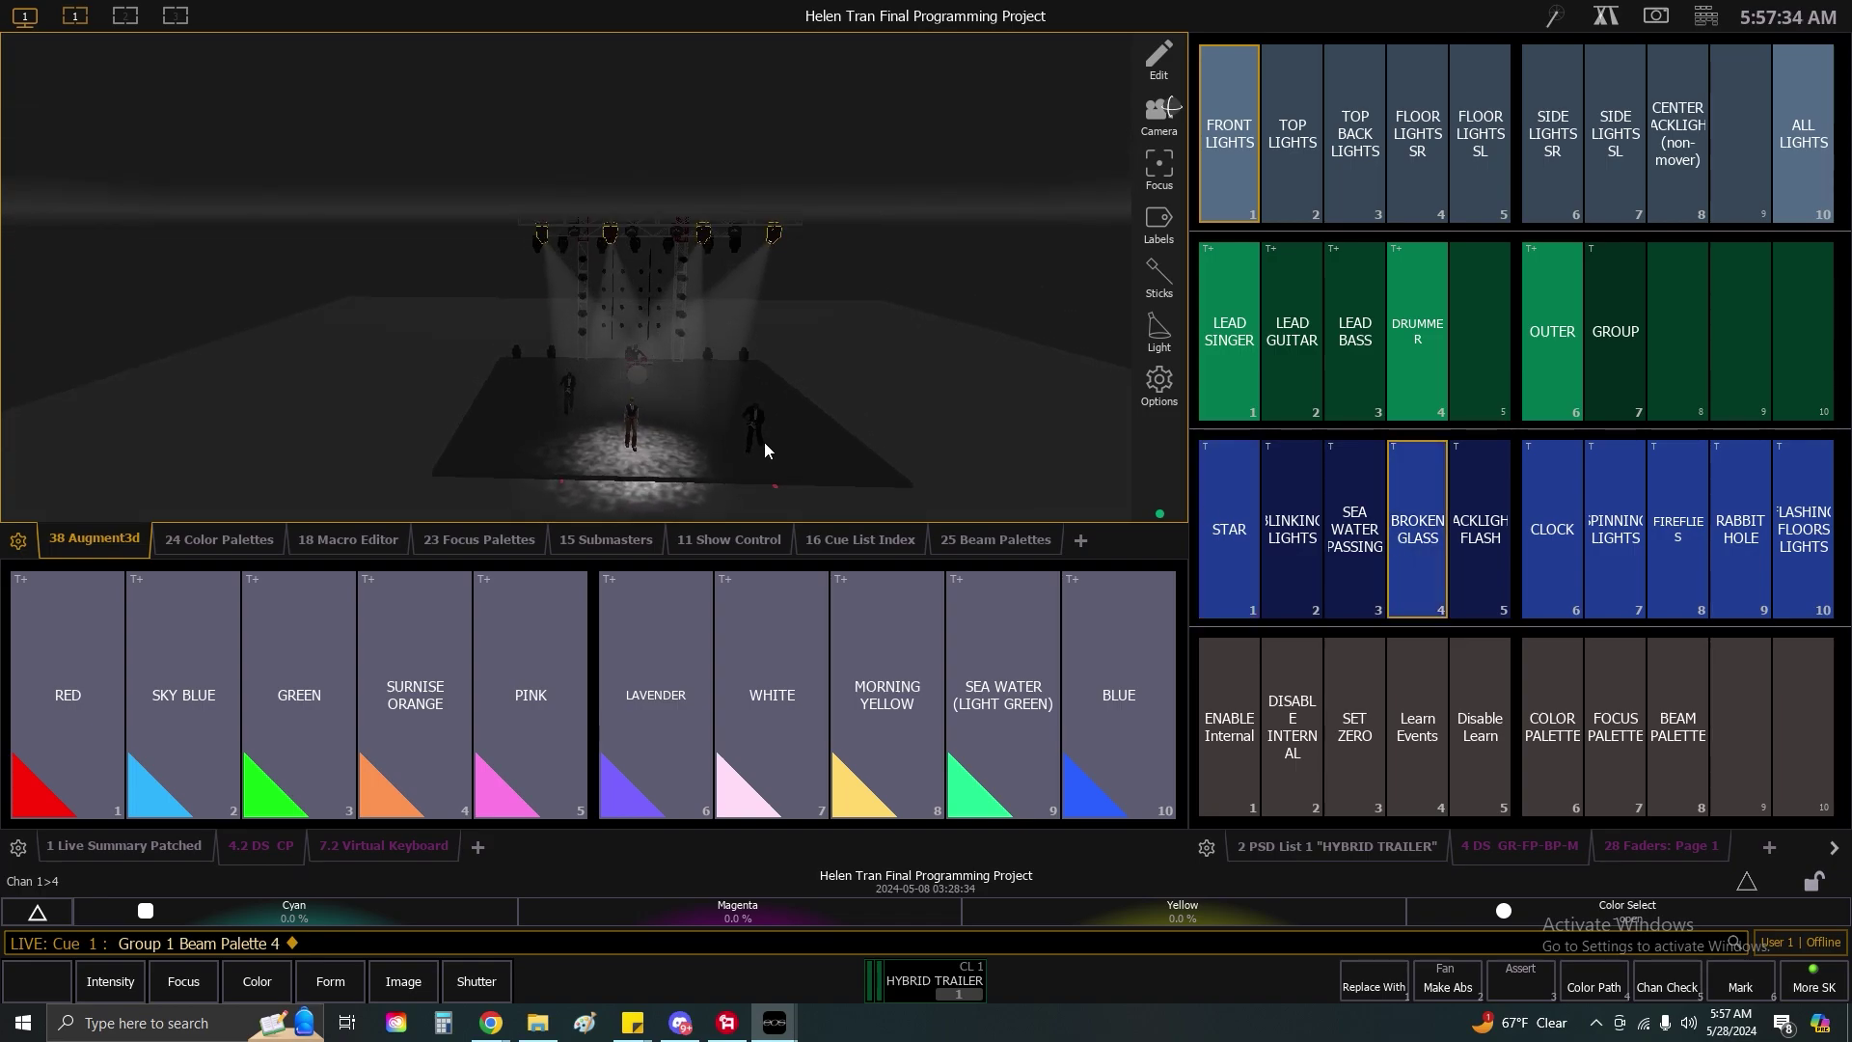
click(1581, 554)
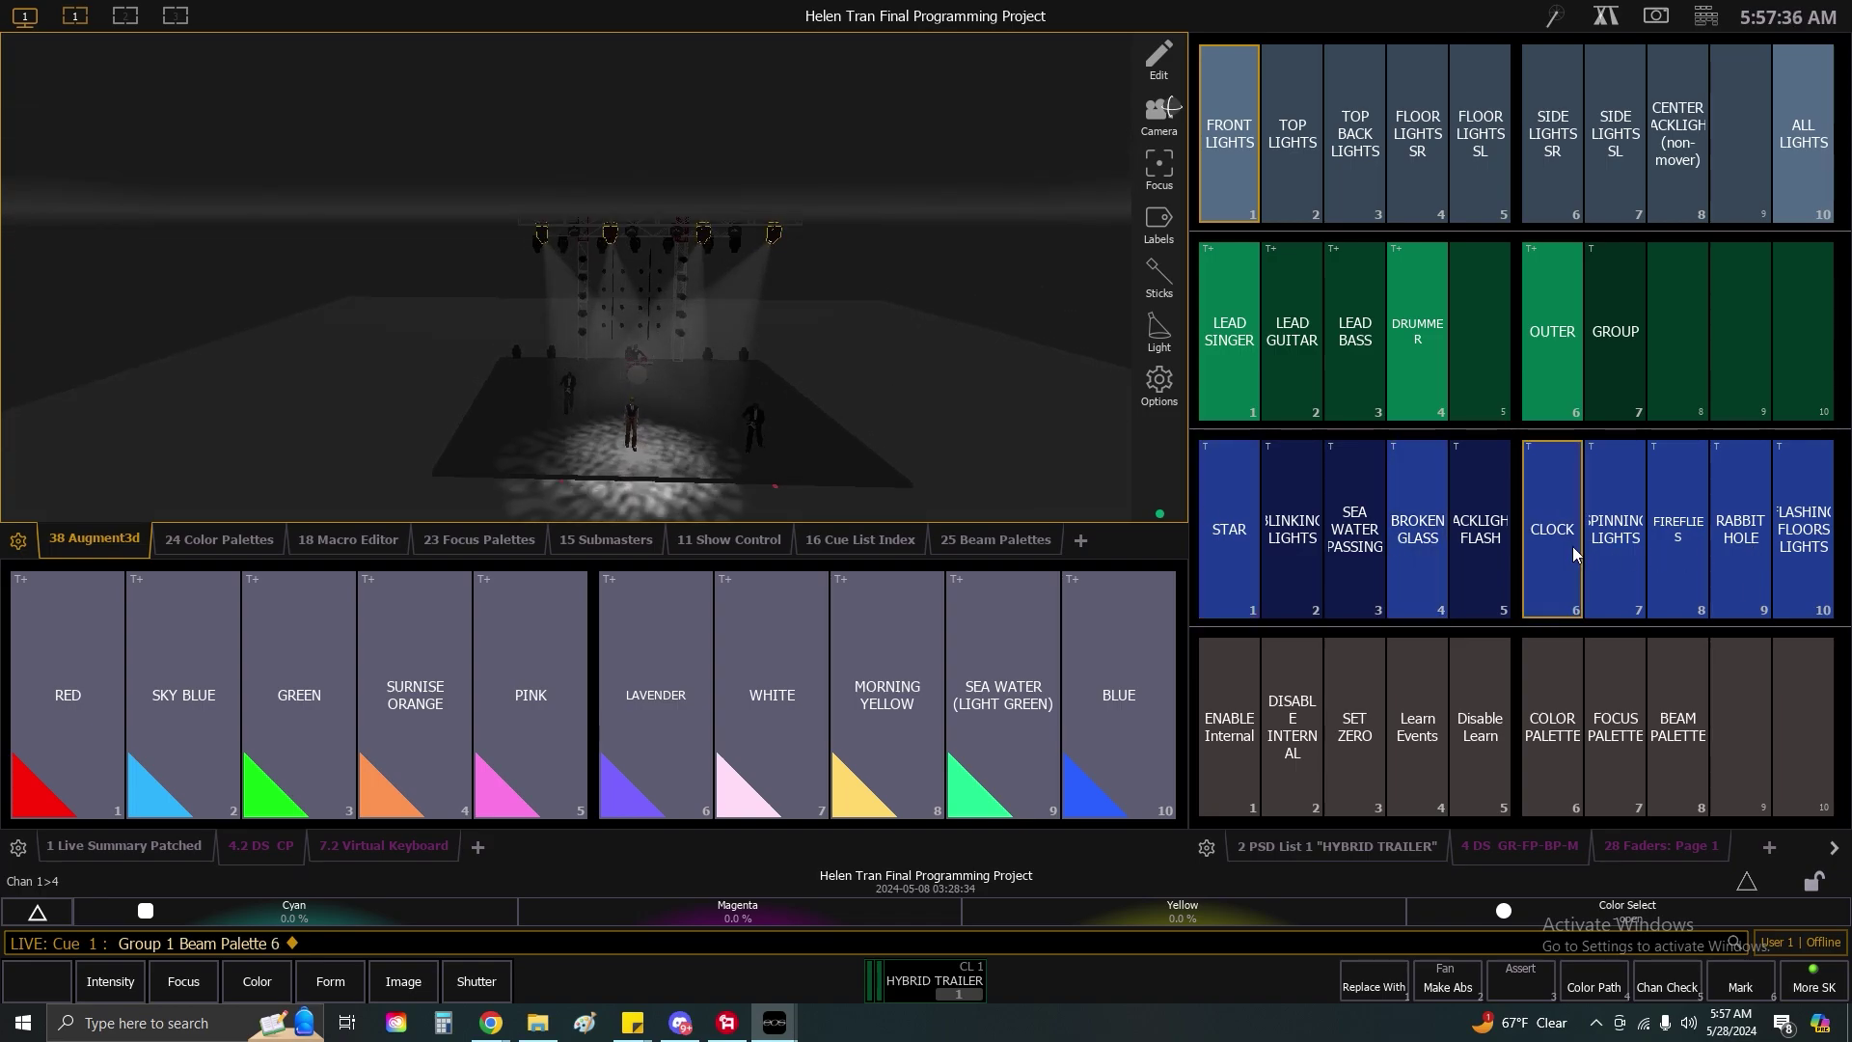
mouse_move(762, 424)
mouse_down()
mouse_move(762, 379)
mouse_move(758, 403)
mouse_up()
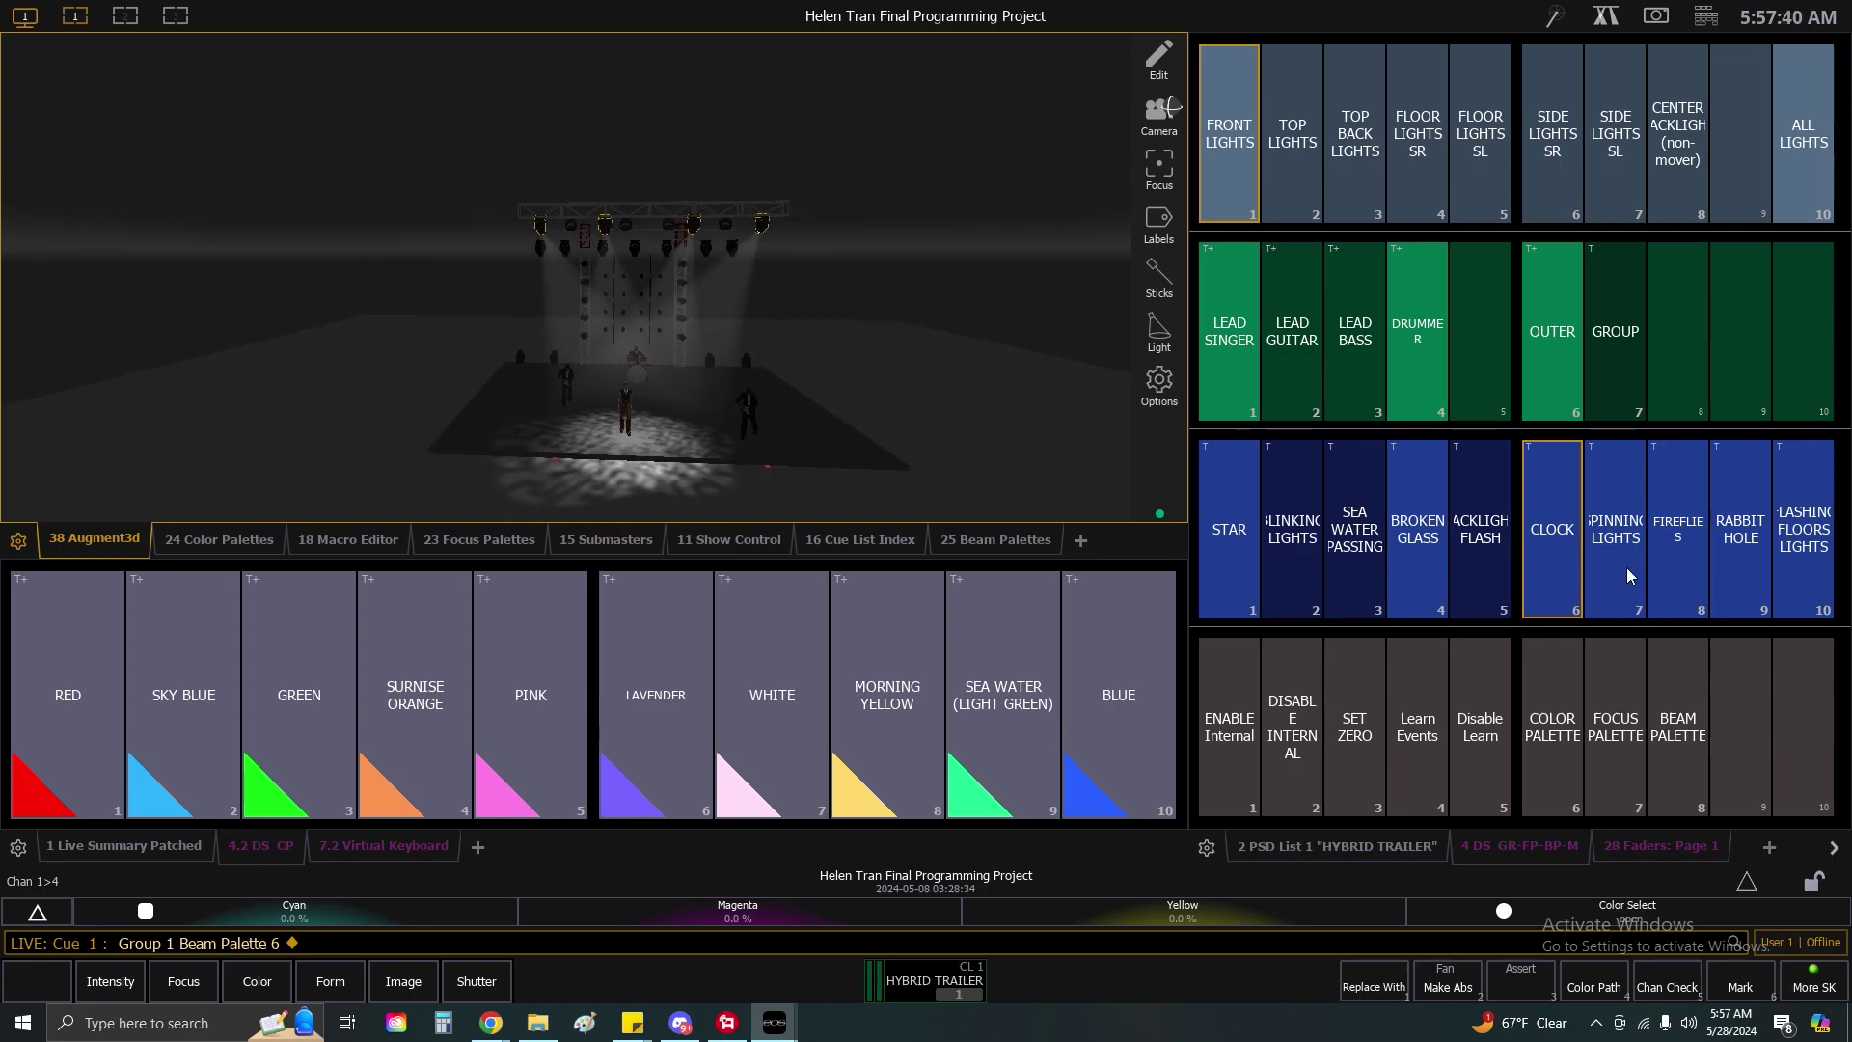
Try the color palettes one after another on the front lights, ending on Red and Sea Water (Light Green).
click(1027, 643)
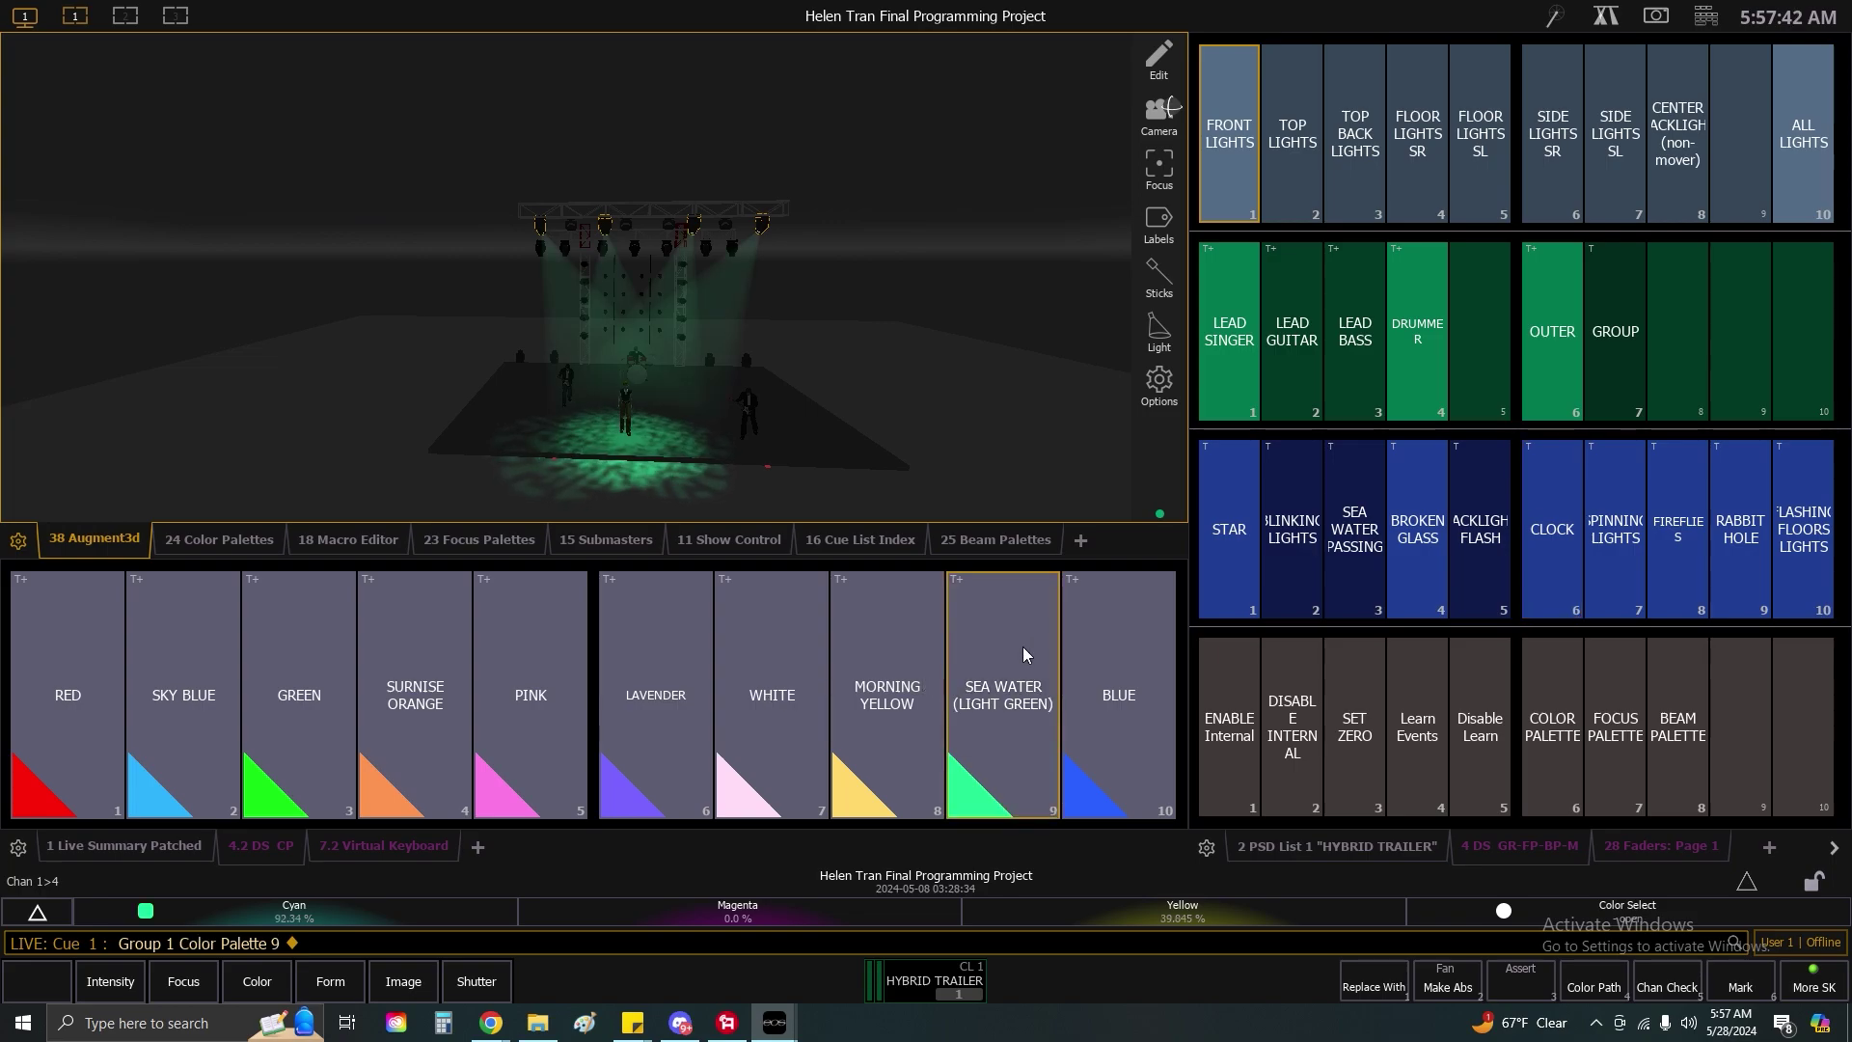
click(1140, 652)
click(873, 675)
click(761, 702)
click(636, 710)
click(487, 723)
click(405, 729)
click(305, 731)
click(180, 733)
click(66, 731)
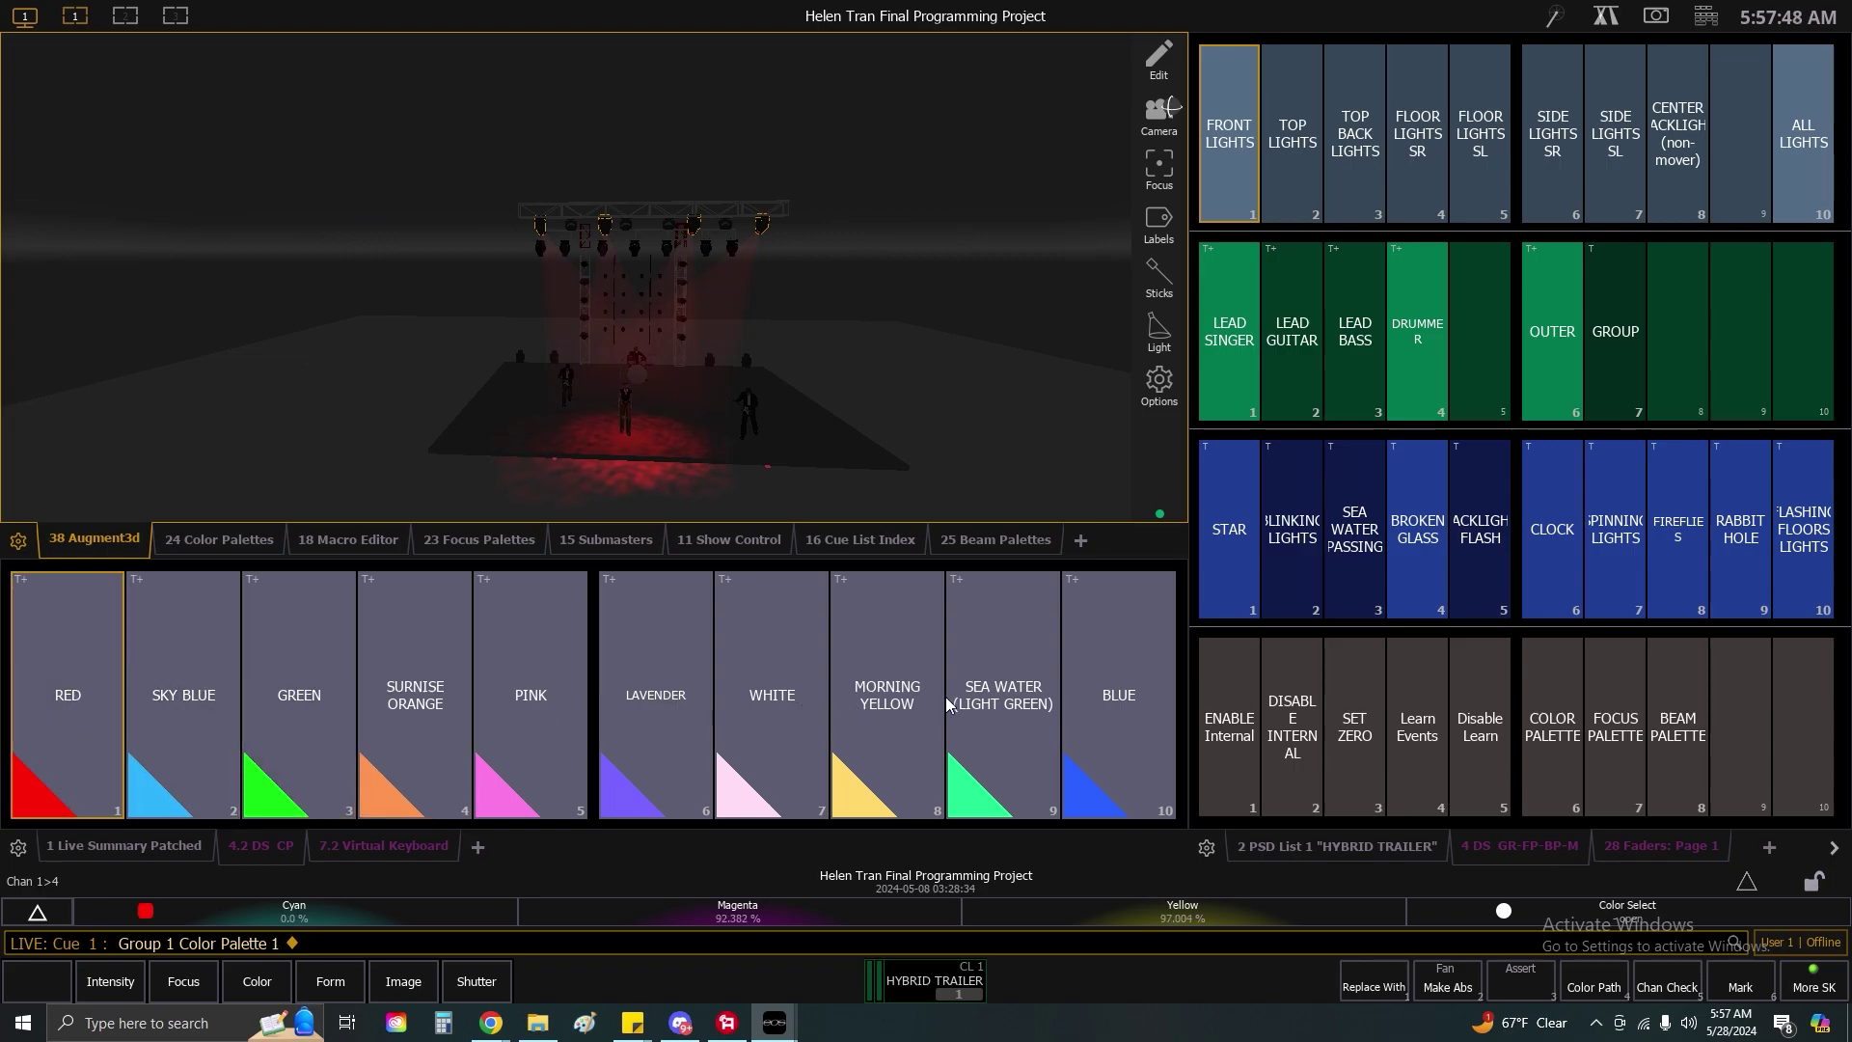
click(998, 698)
Turn off the ambient light in the 3D view and apply the Blue color palette to the front lights.
click(1160, 334)
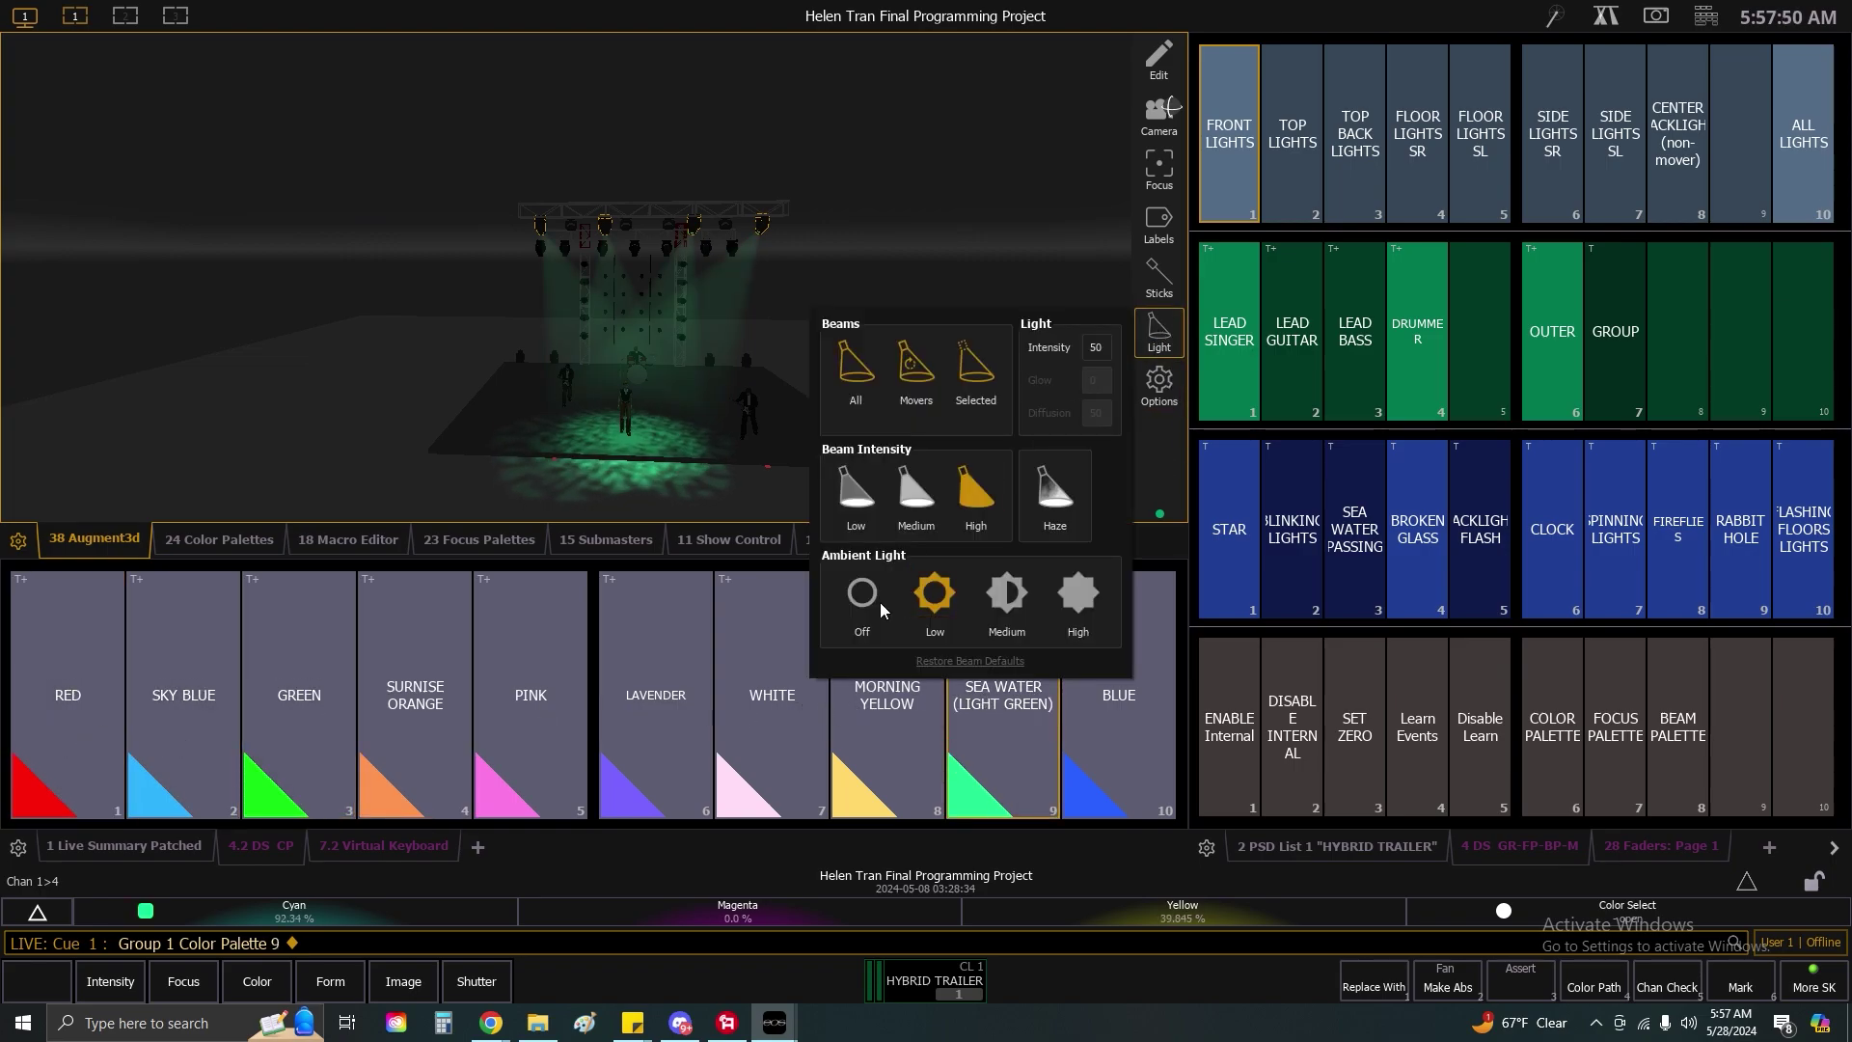
click(856, 603)
click(1121, 740)
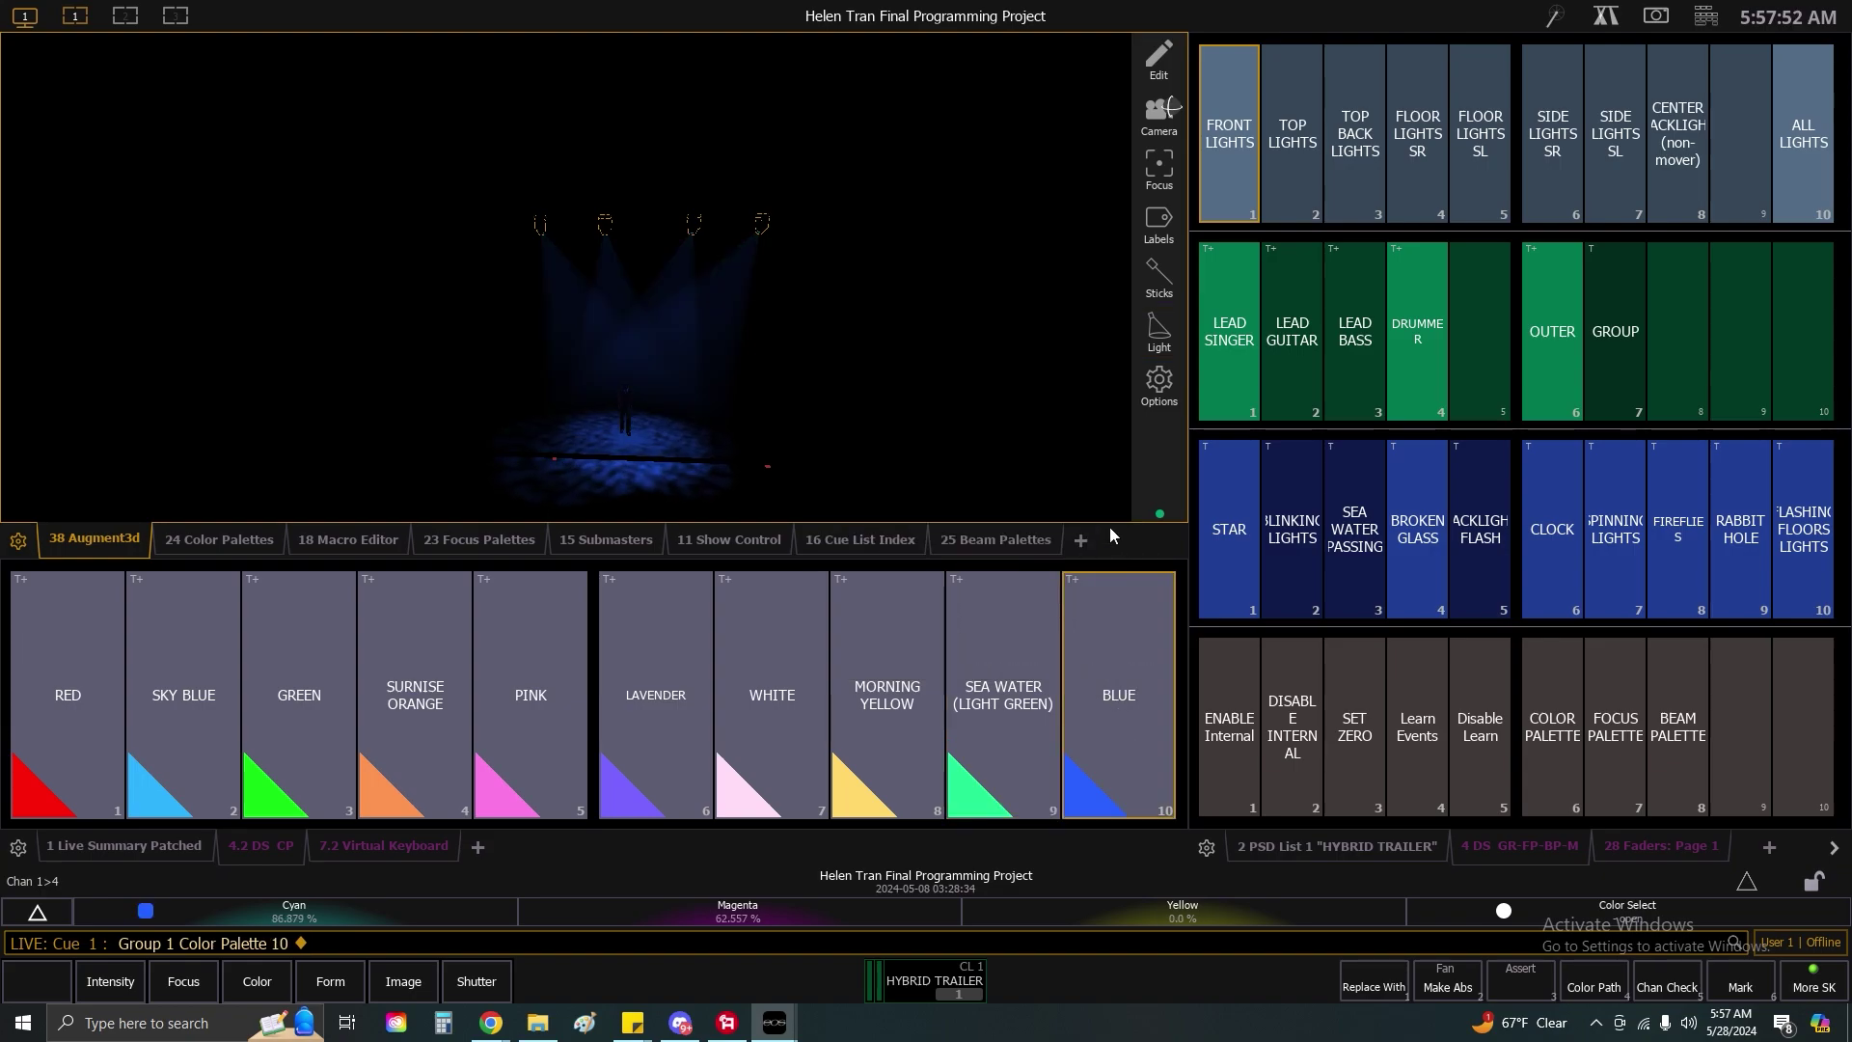
Try the Morning Yellow and Lavender color palettes on the front lights, settling on Sea Water (Light Green) with the Spinning Lights beam palette.
click(882, 704)
click(702, 727)
click(1039, 685)
click(1632, 545)
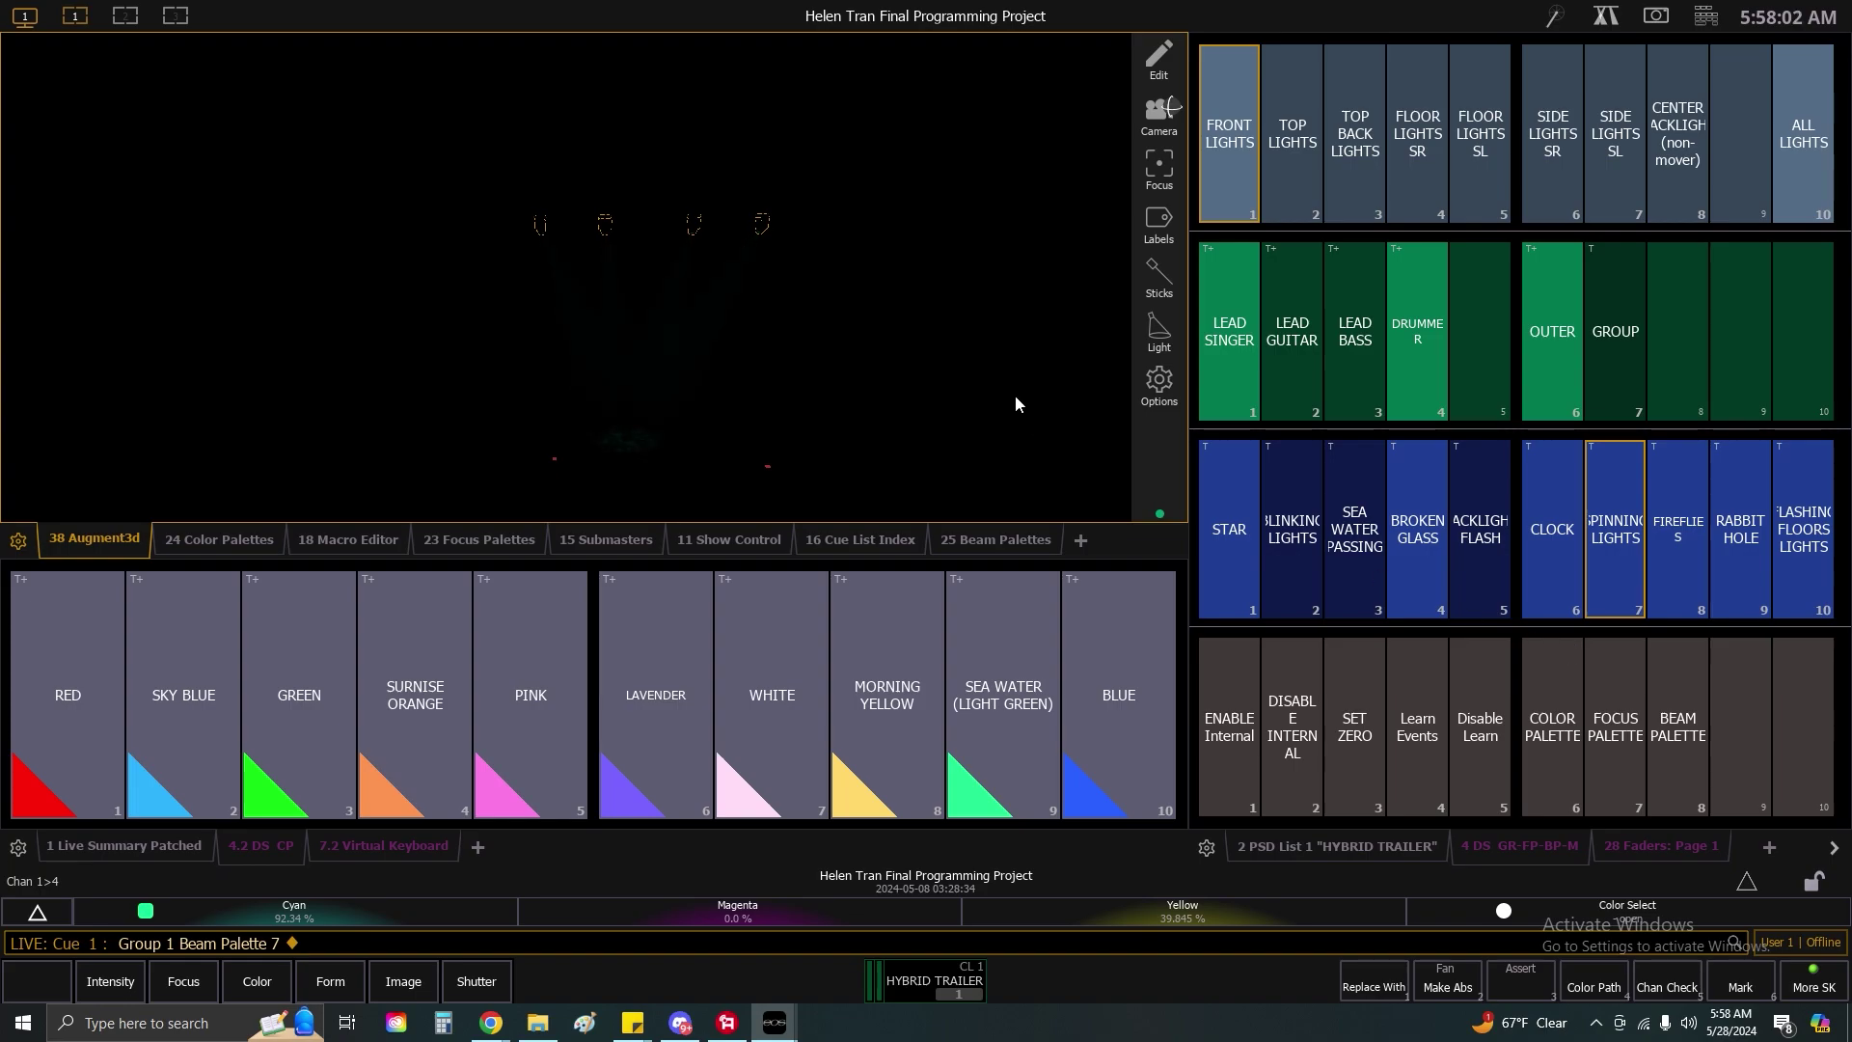
Set the 3D view's ambient light to Low and apply the Fireflies beam palette to the front lights.
click(1159, 331)
click(934, 592)
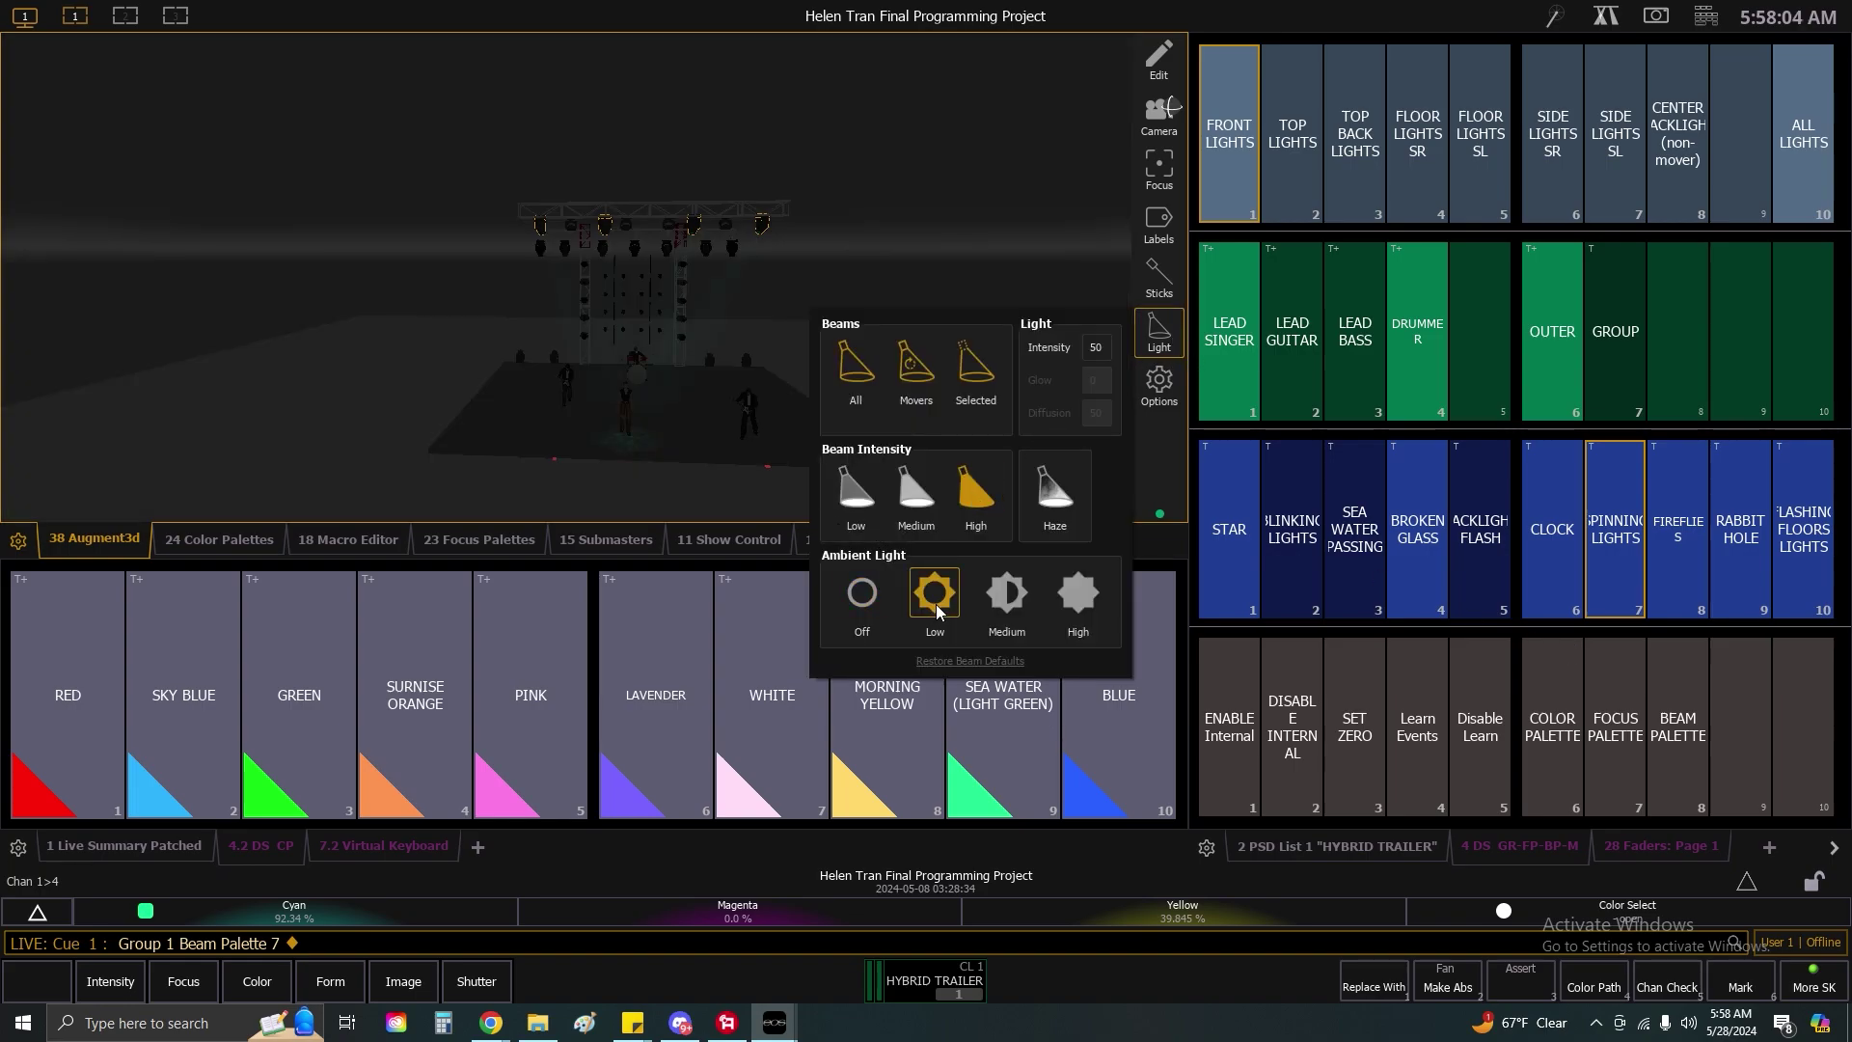
click(717, 502)
scroll(688, 453, up, 3)
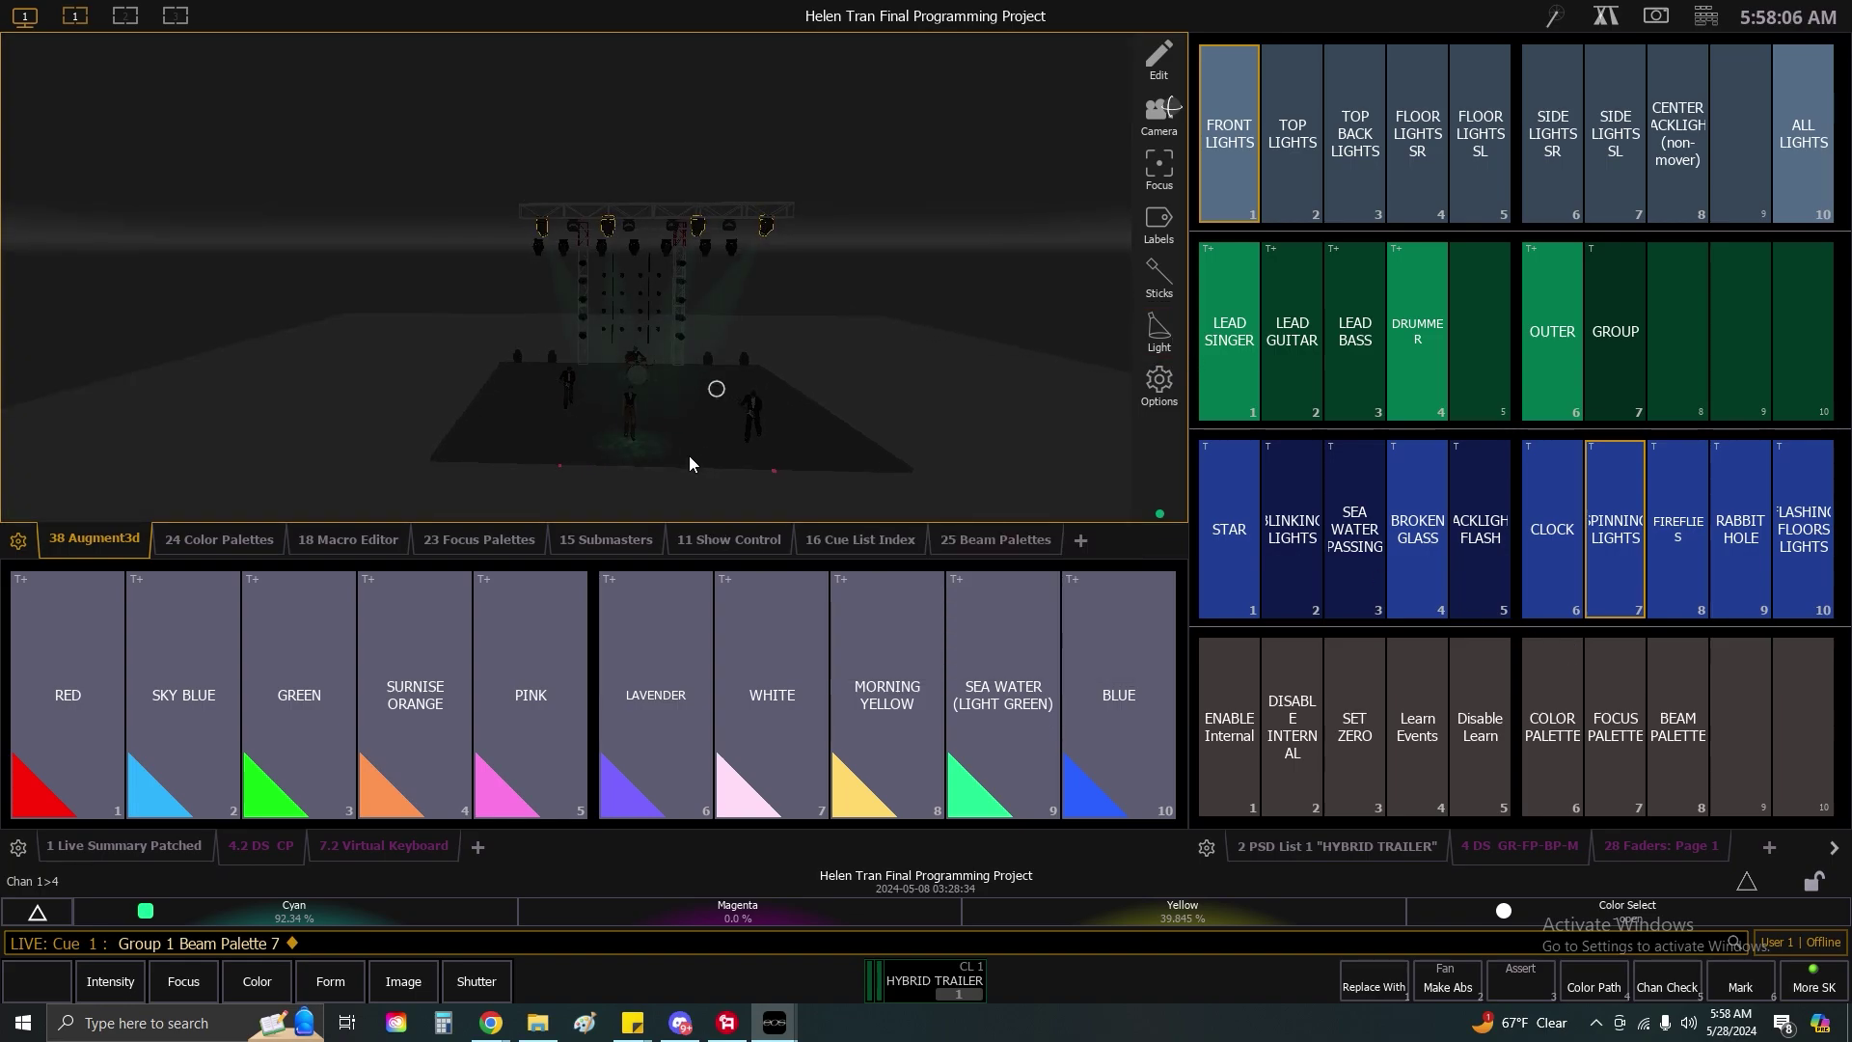
scroll(688, 459, up, 2)
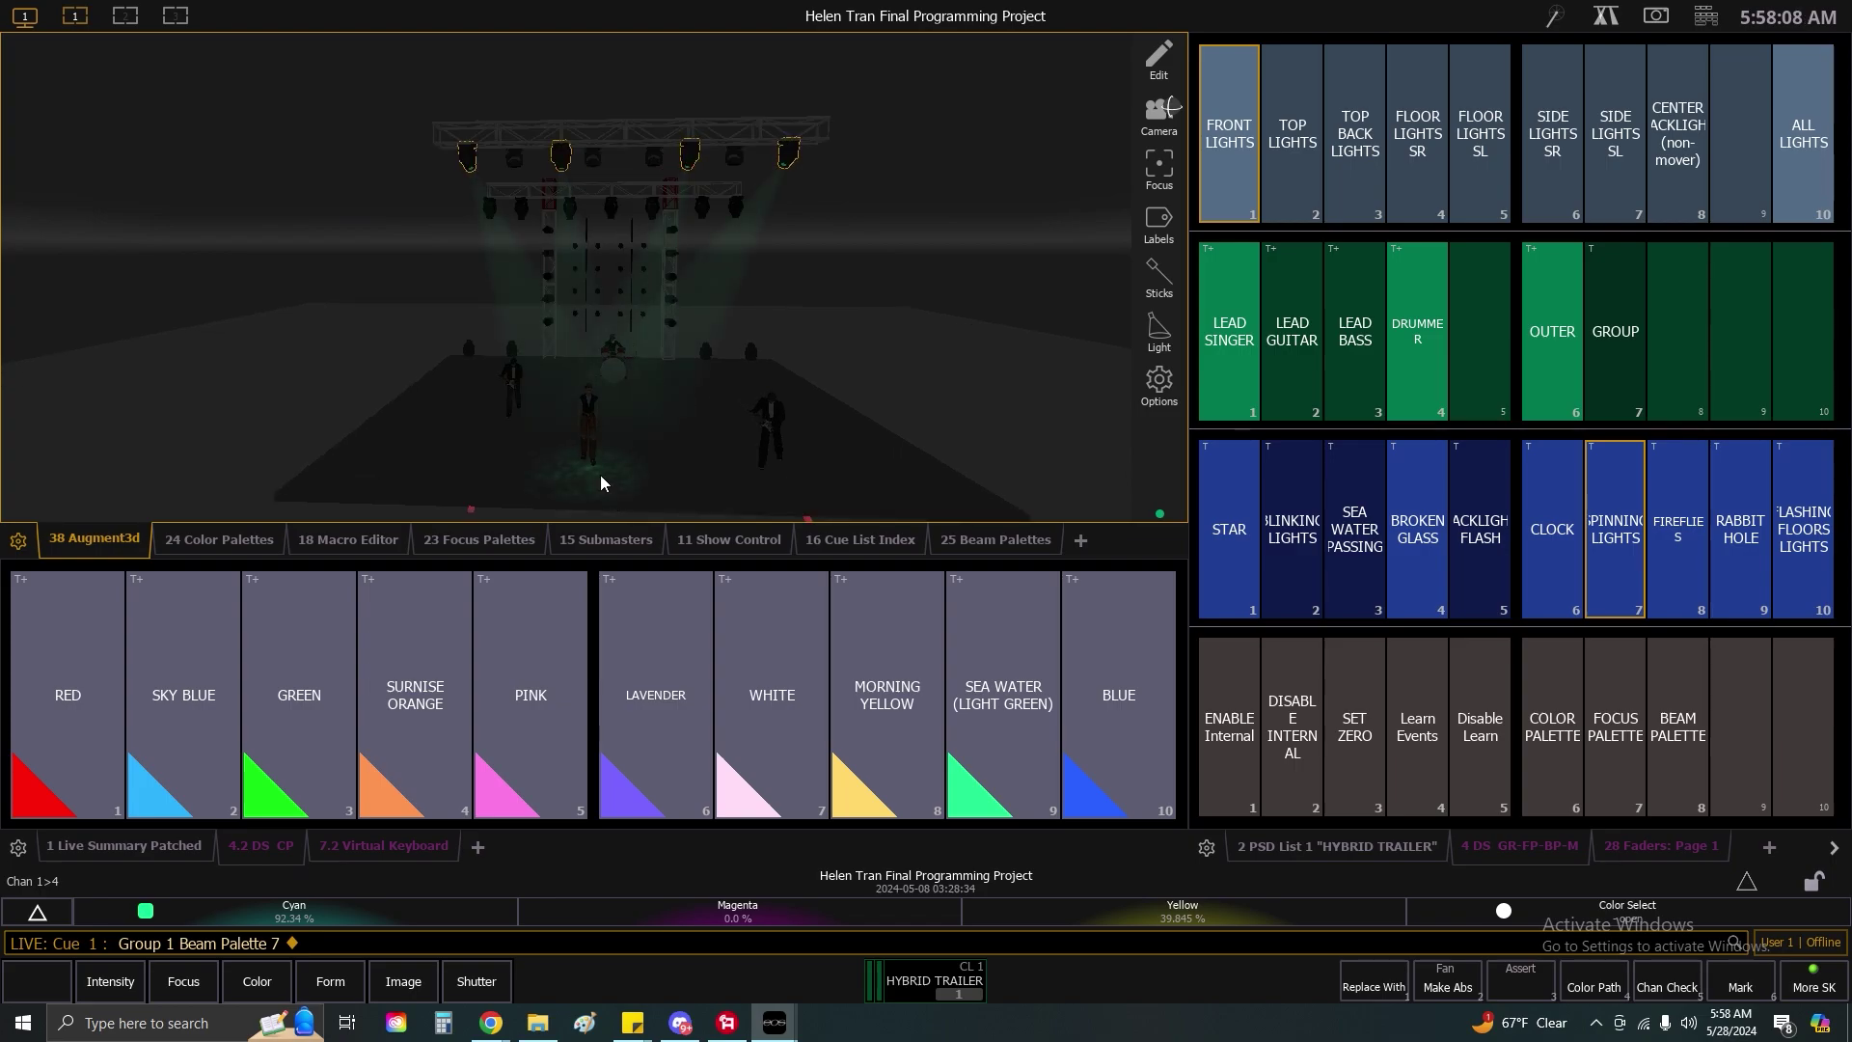
click(1670, 545)
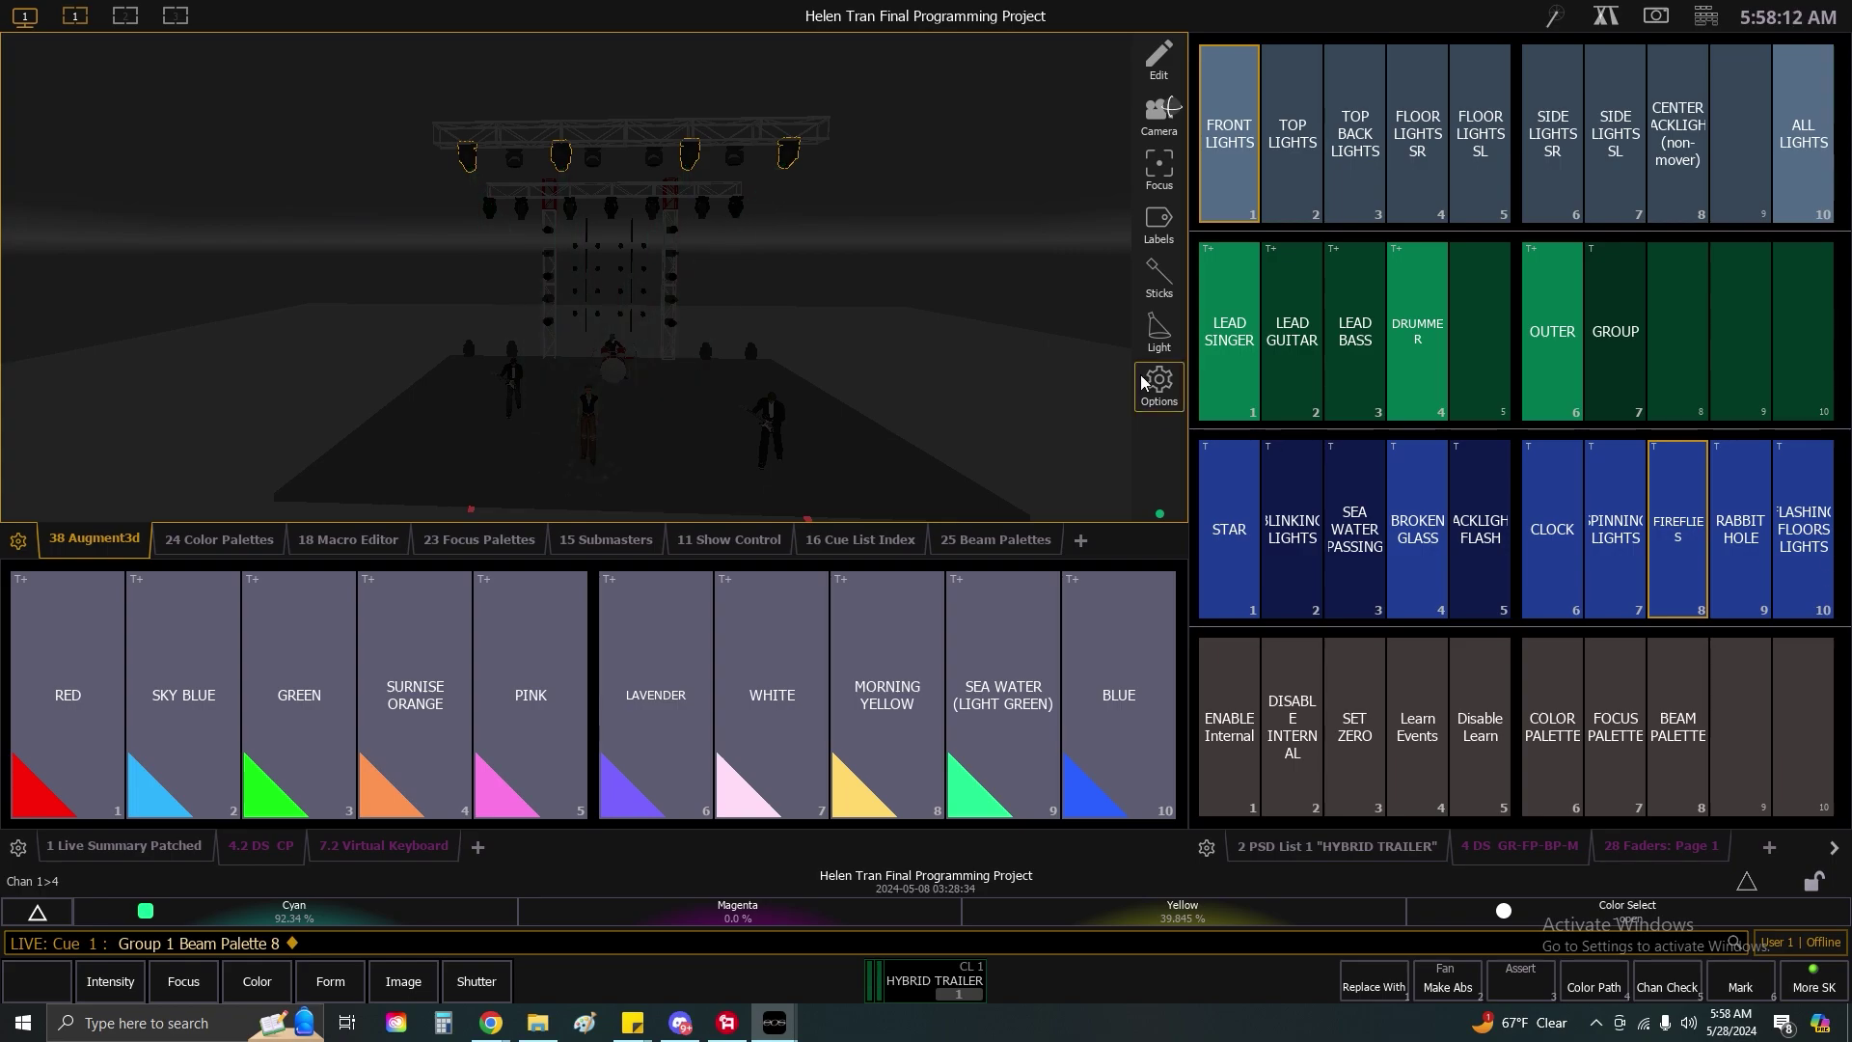
Turn off the ambient light in the 3D view and apply the Rabbit Hole beam palette to the front lights.
click(1158, 330)
click(861, 622)
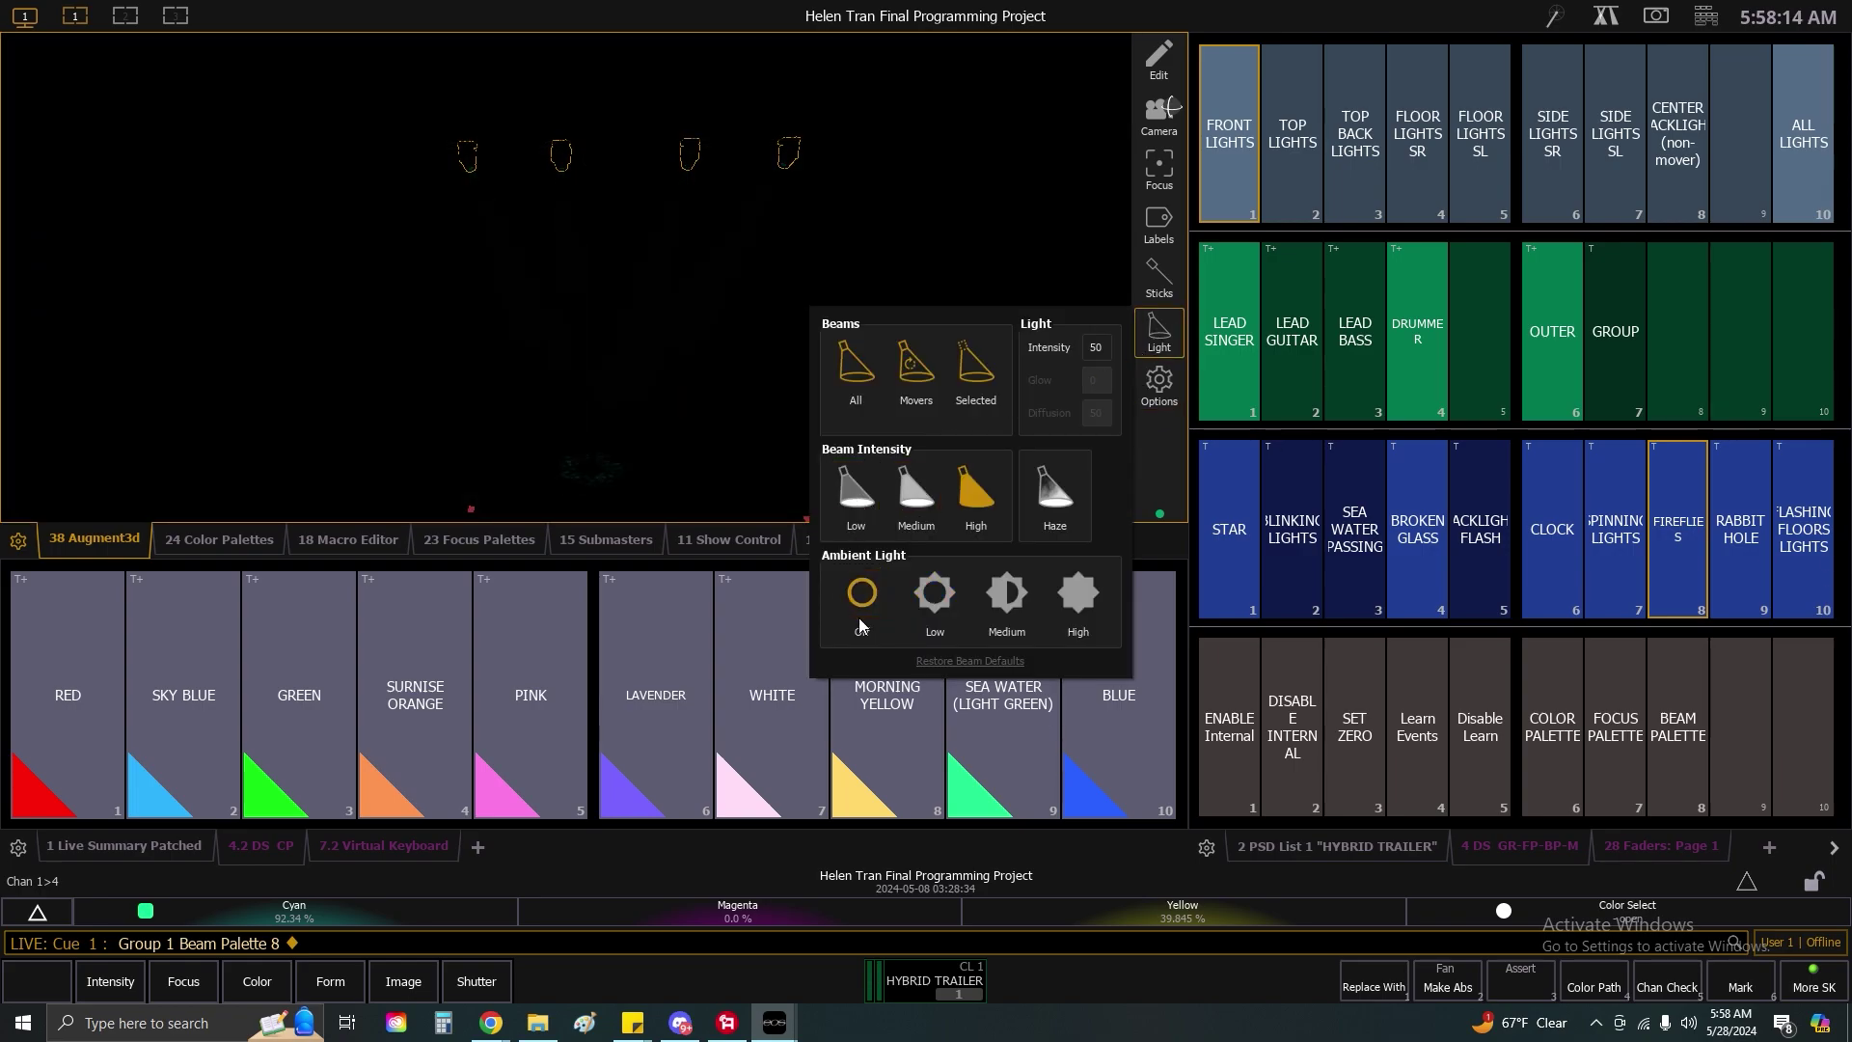
click(1746, 560)
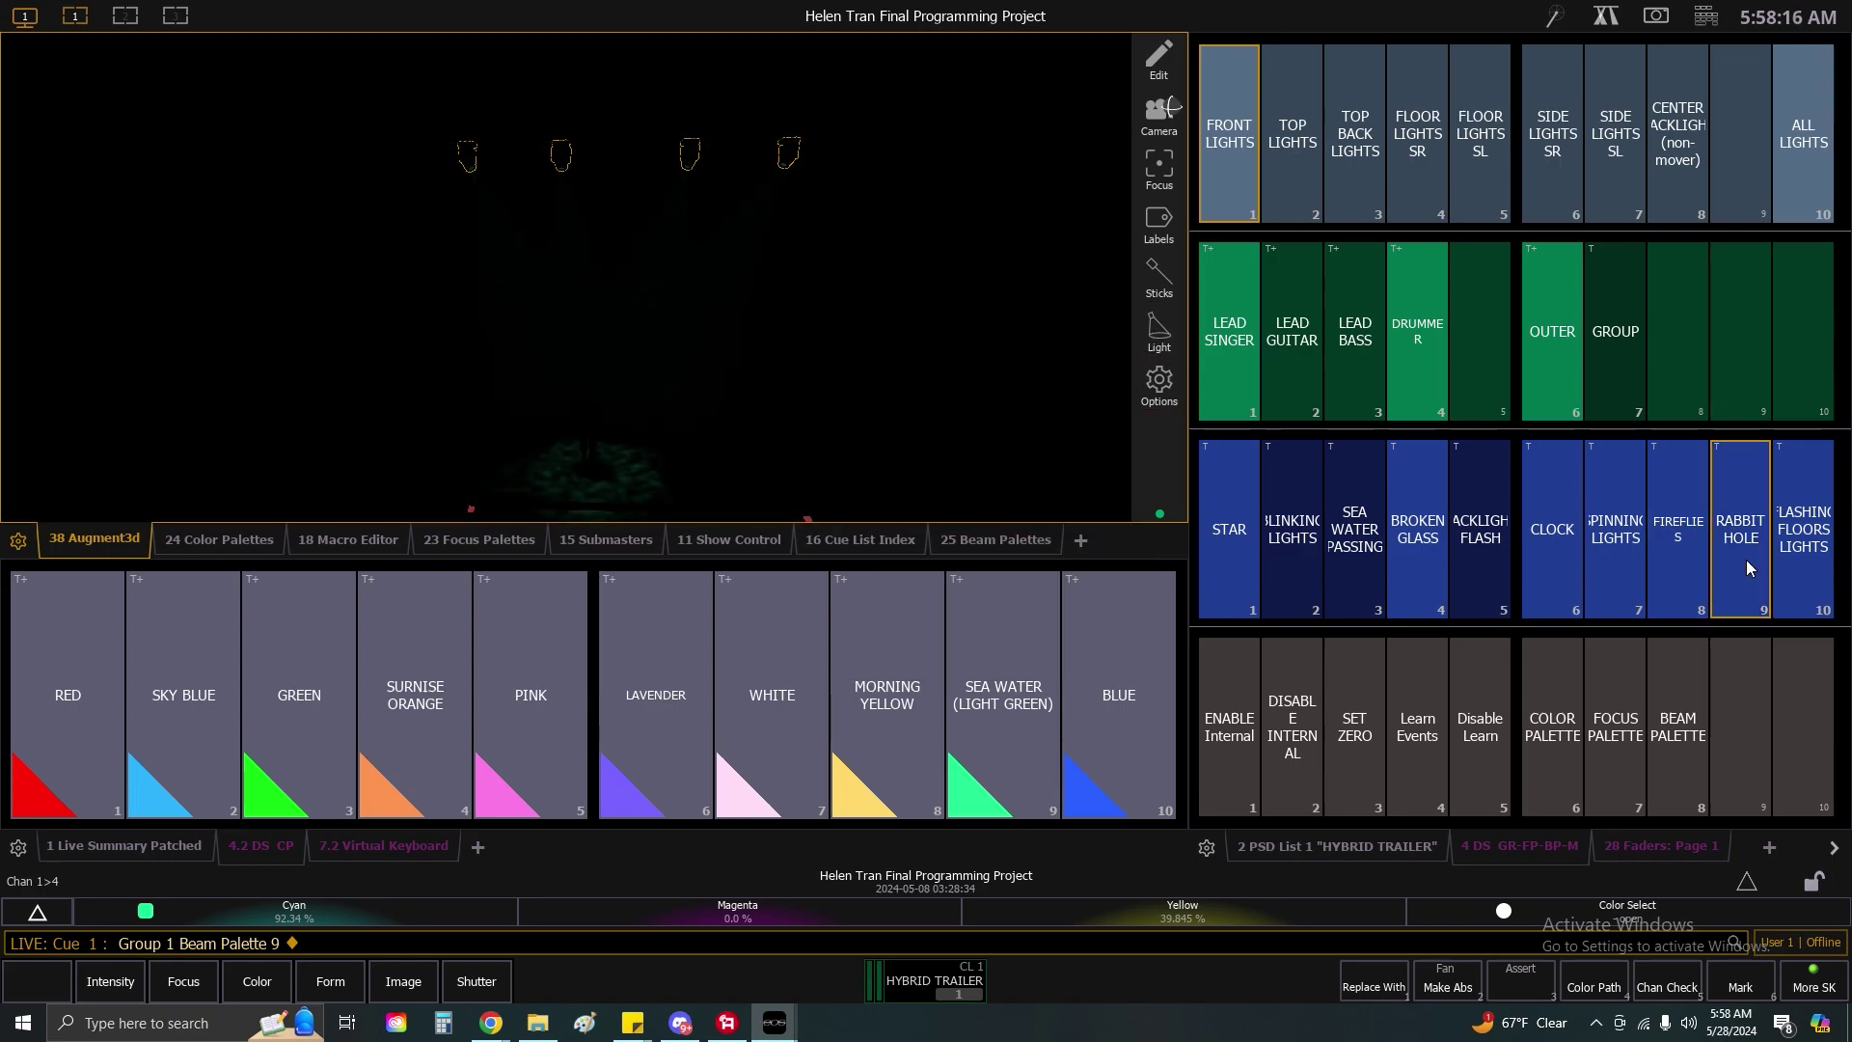
scroll(847, 448, down, 3)
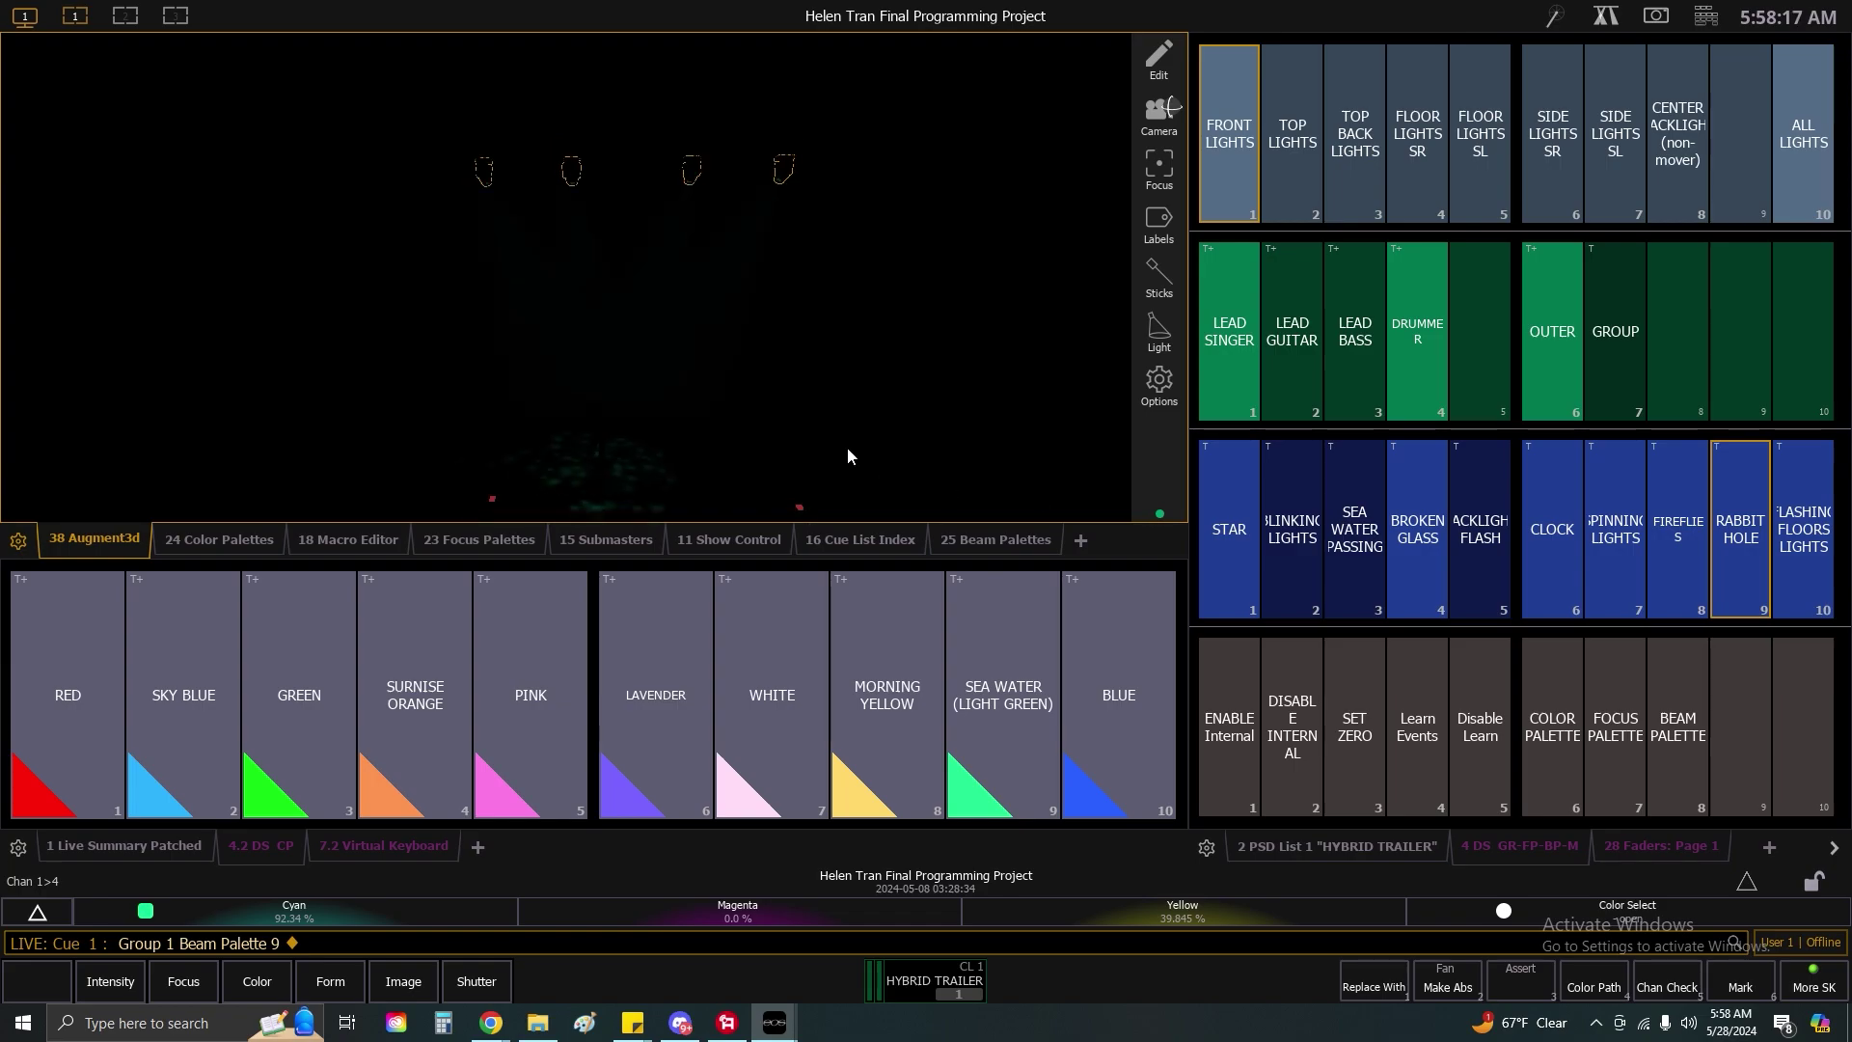
Set the ambient light to Low and apply the Flashing Floors Lights beam palette and the Red color palette to the front lights.
click(1155, 337)
click(934, 592)
click(980, 251)
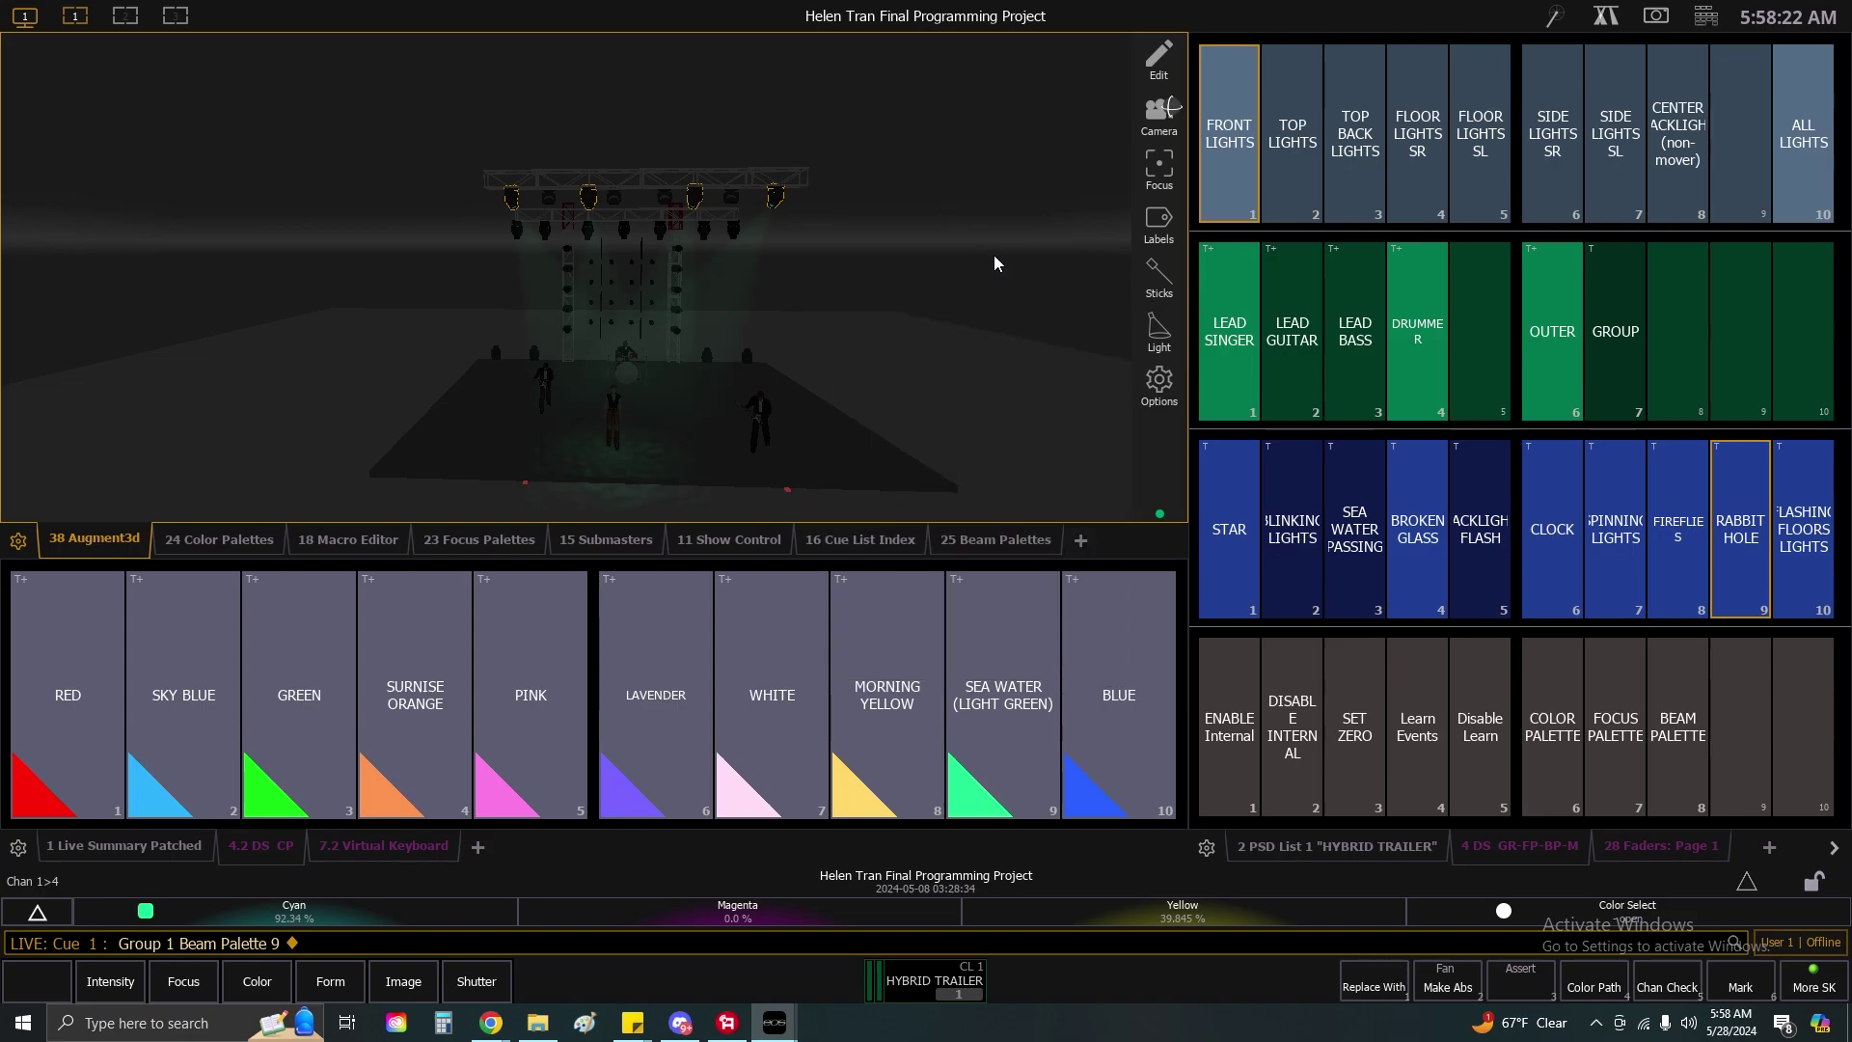
click(1827, 546)
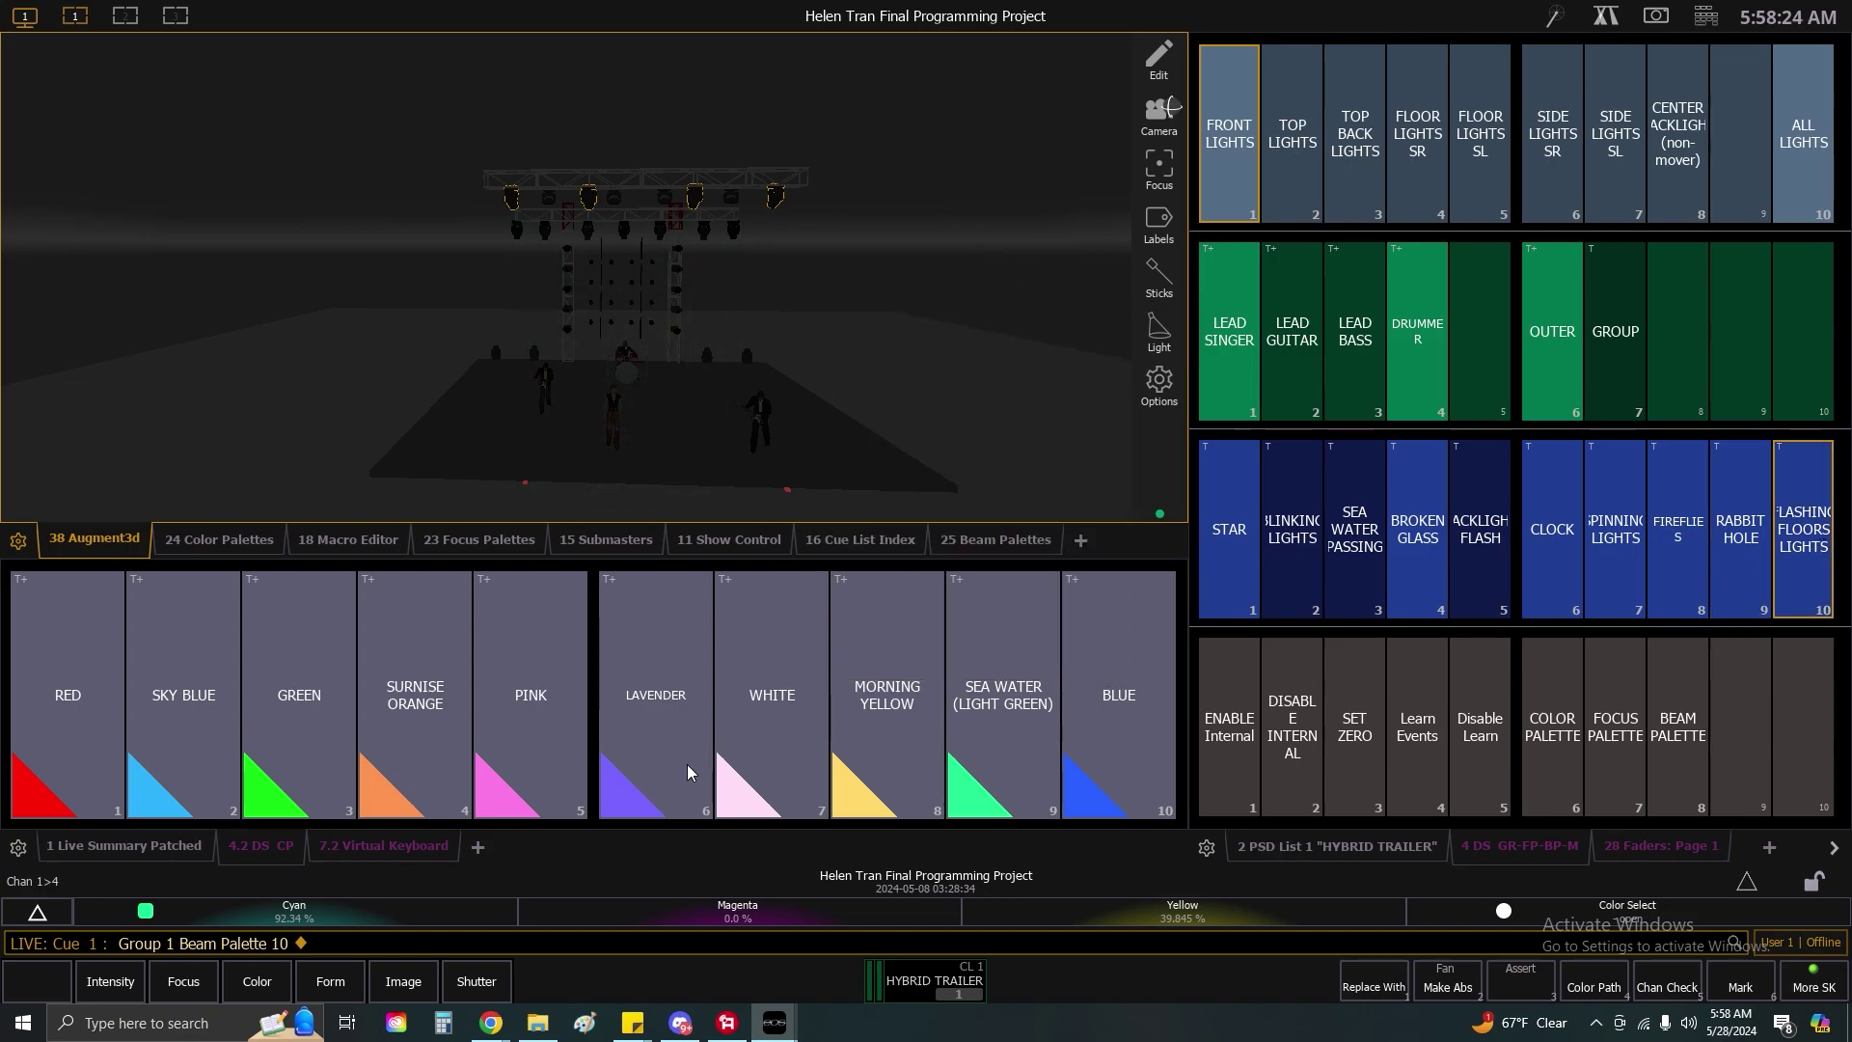
click(97, 756)
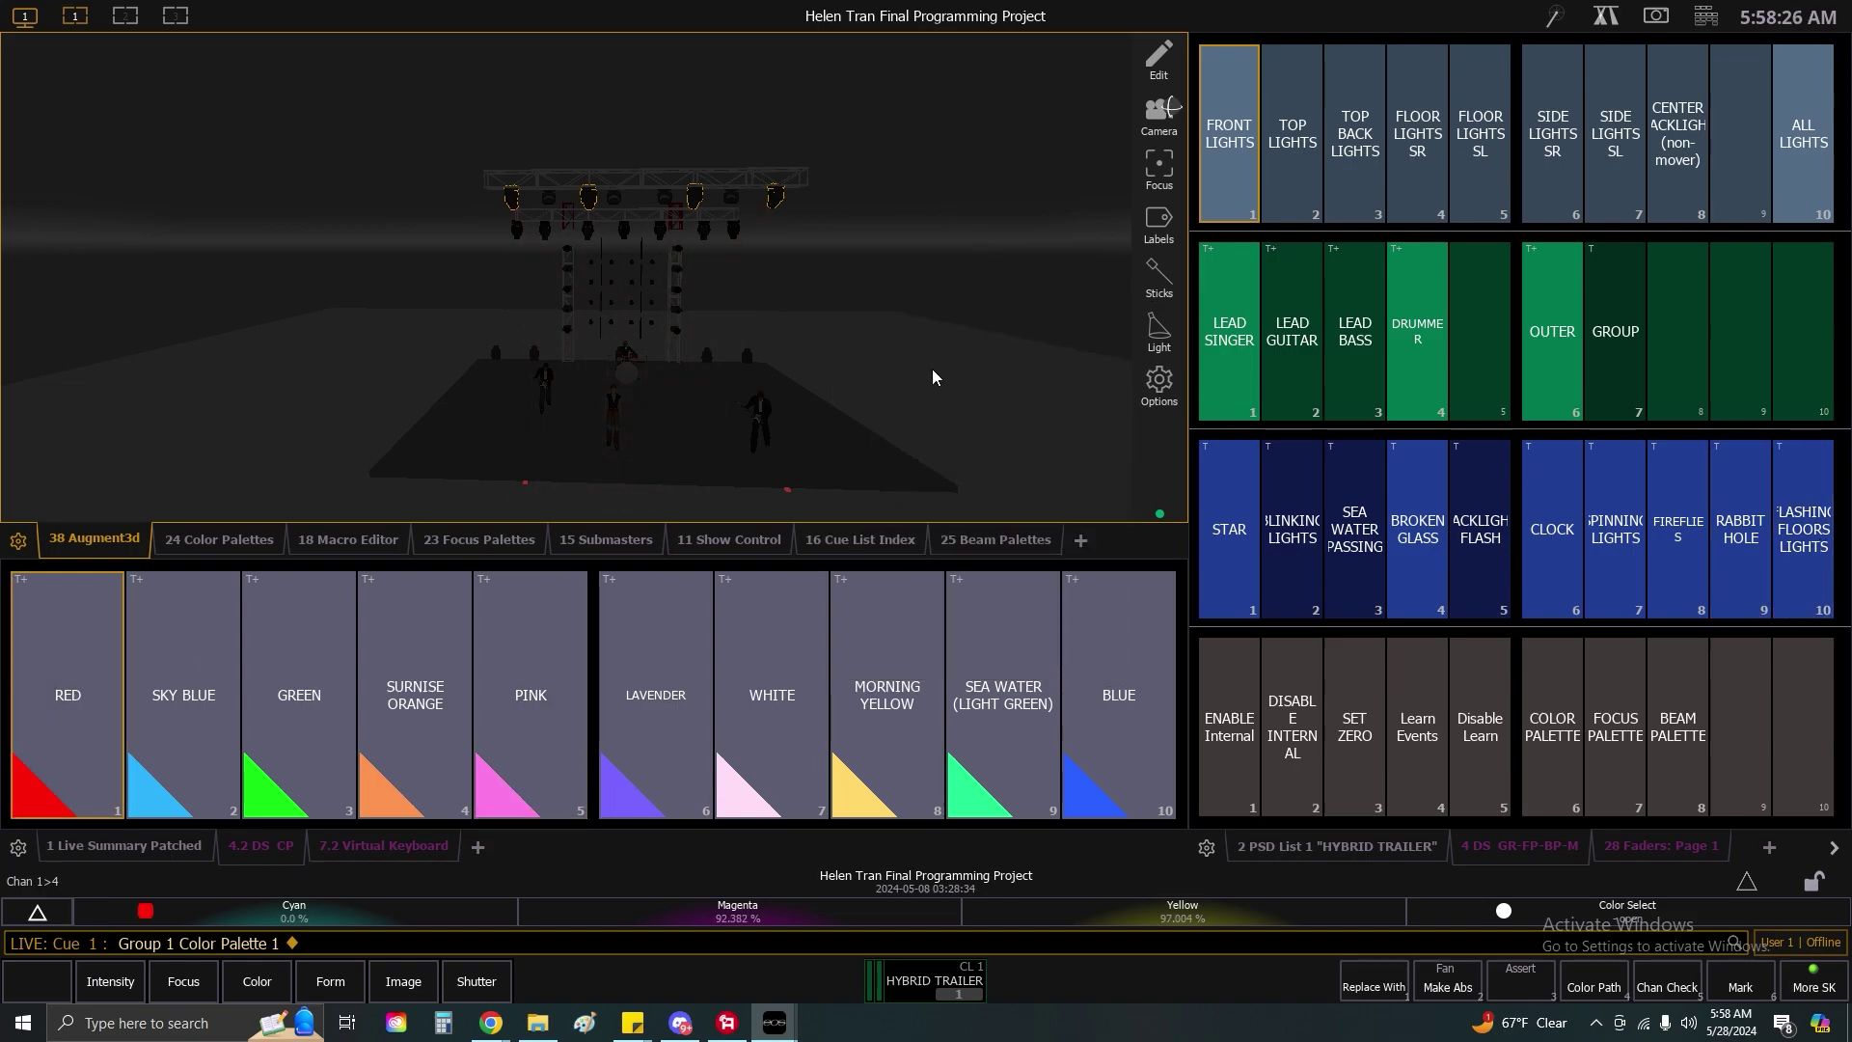
Preview the red front lights with the ambient light off, and return the ambient light to Low.
click(1158, 331)
click(862, 593)
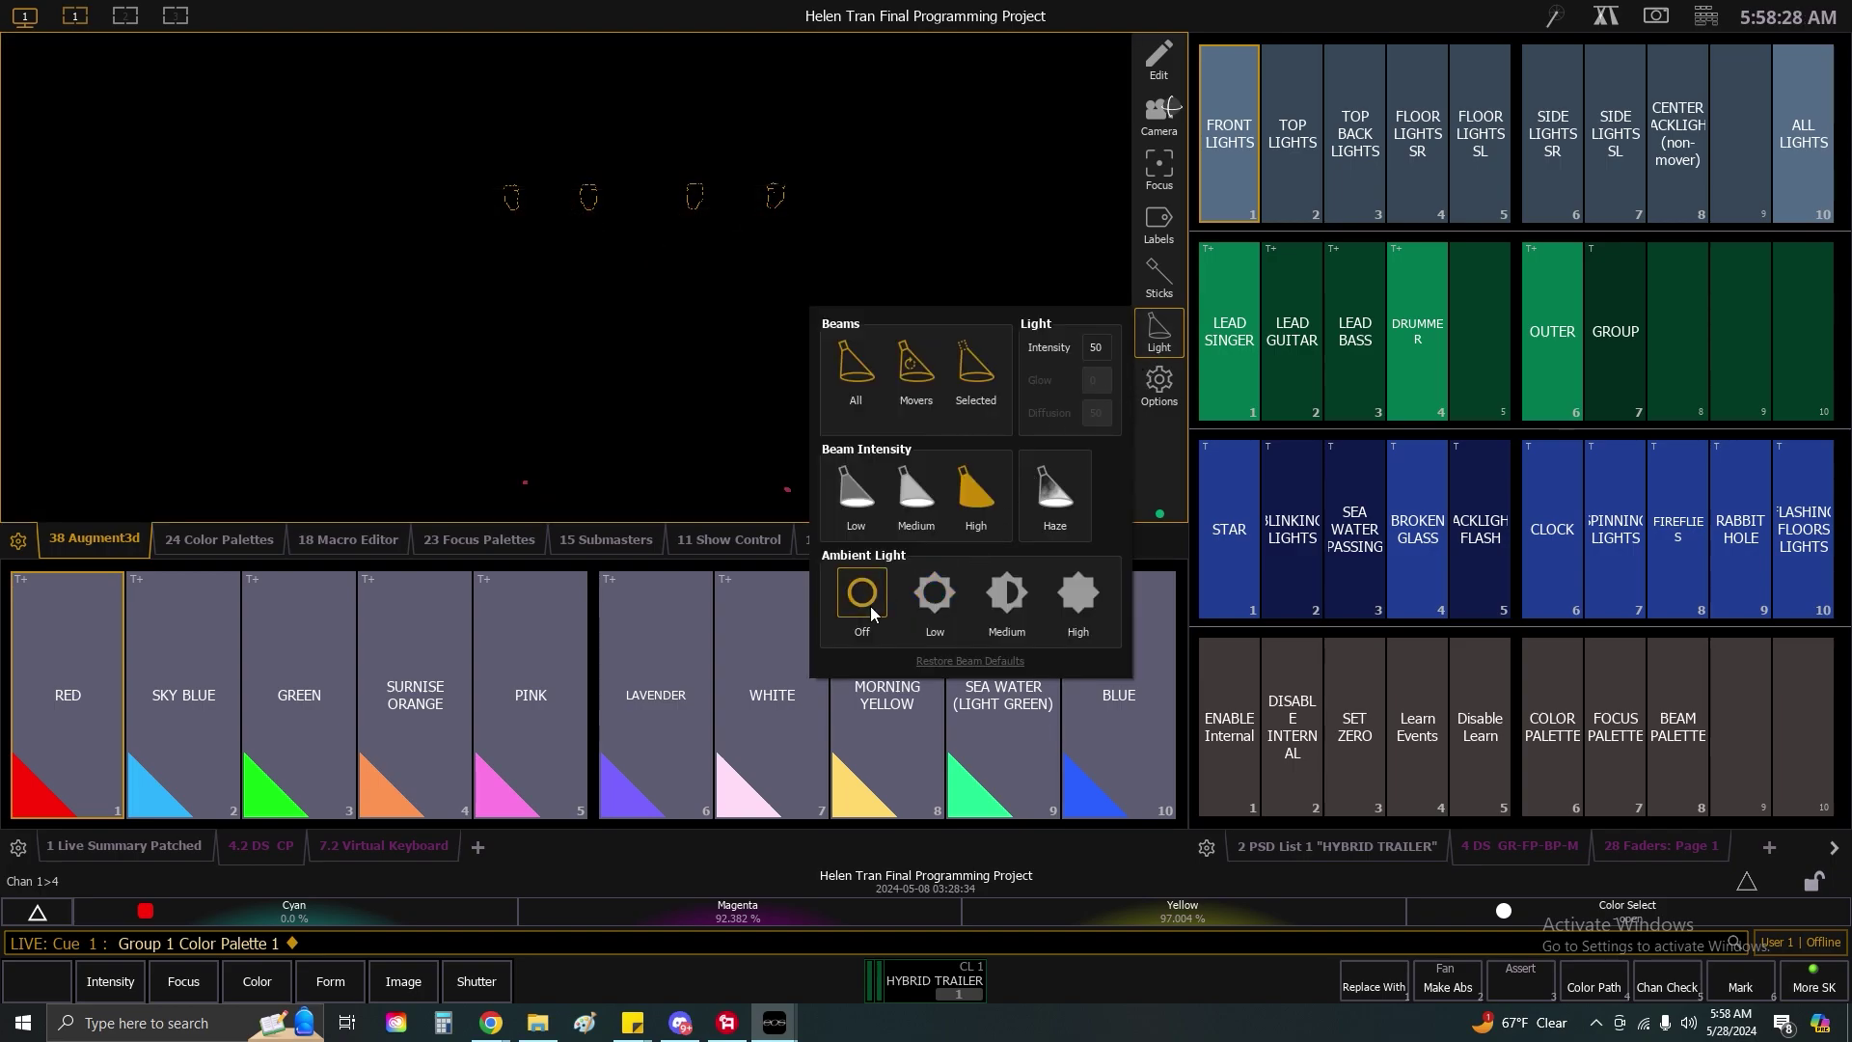
click(750, 453)
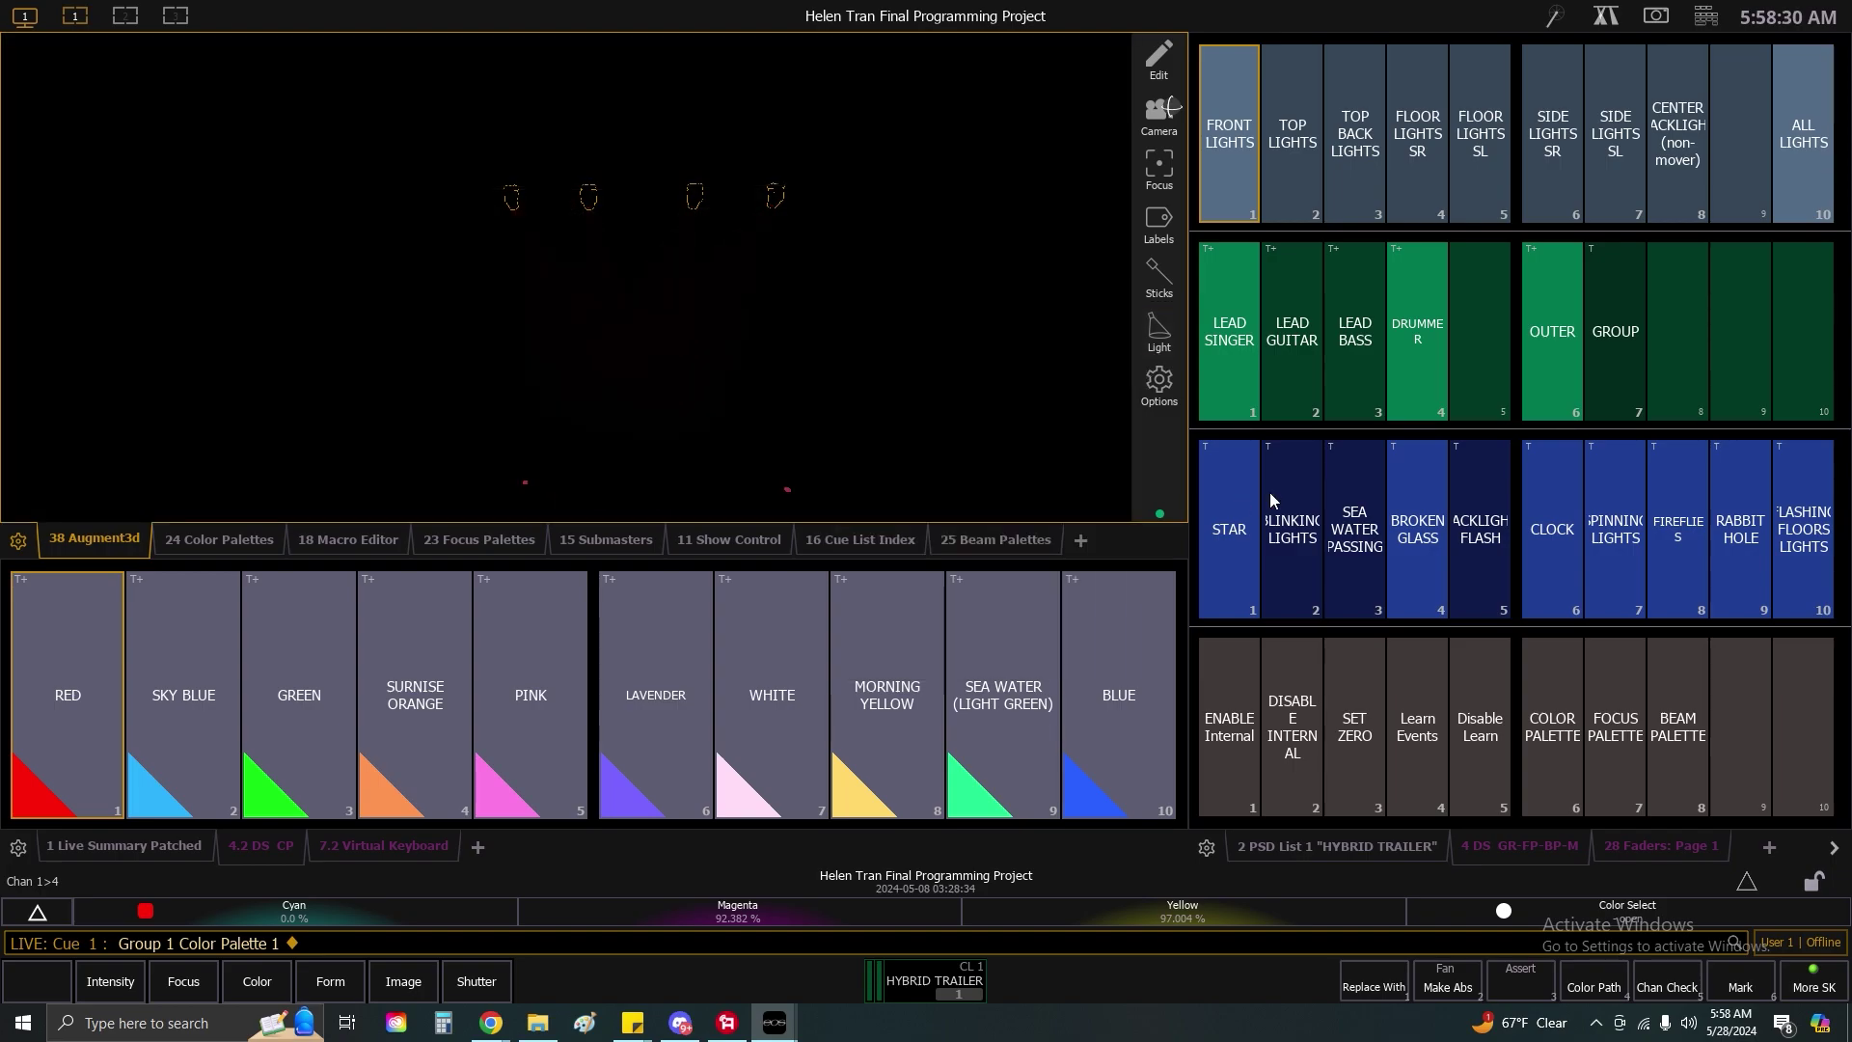
click(1161, 390)
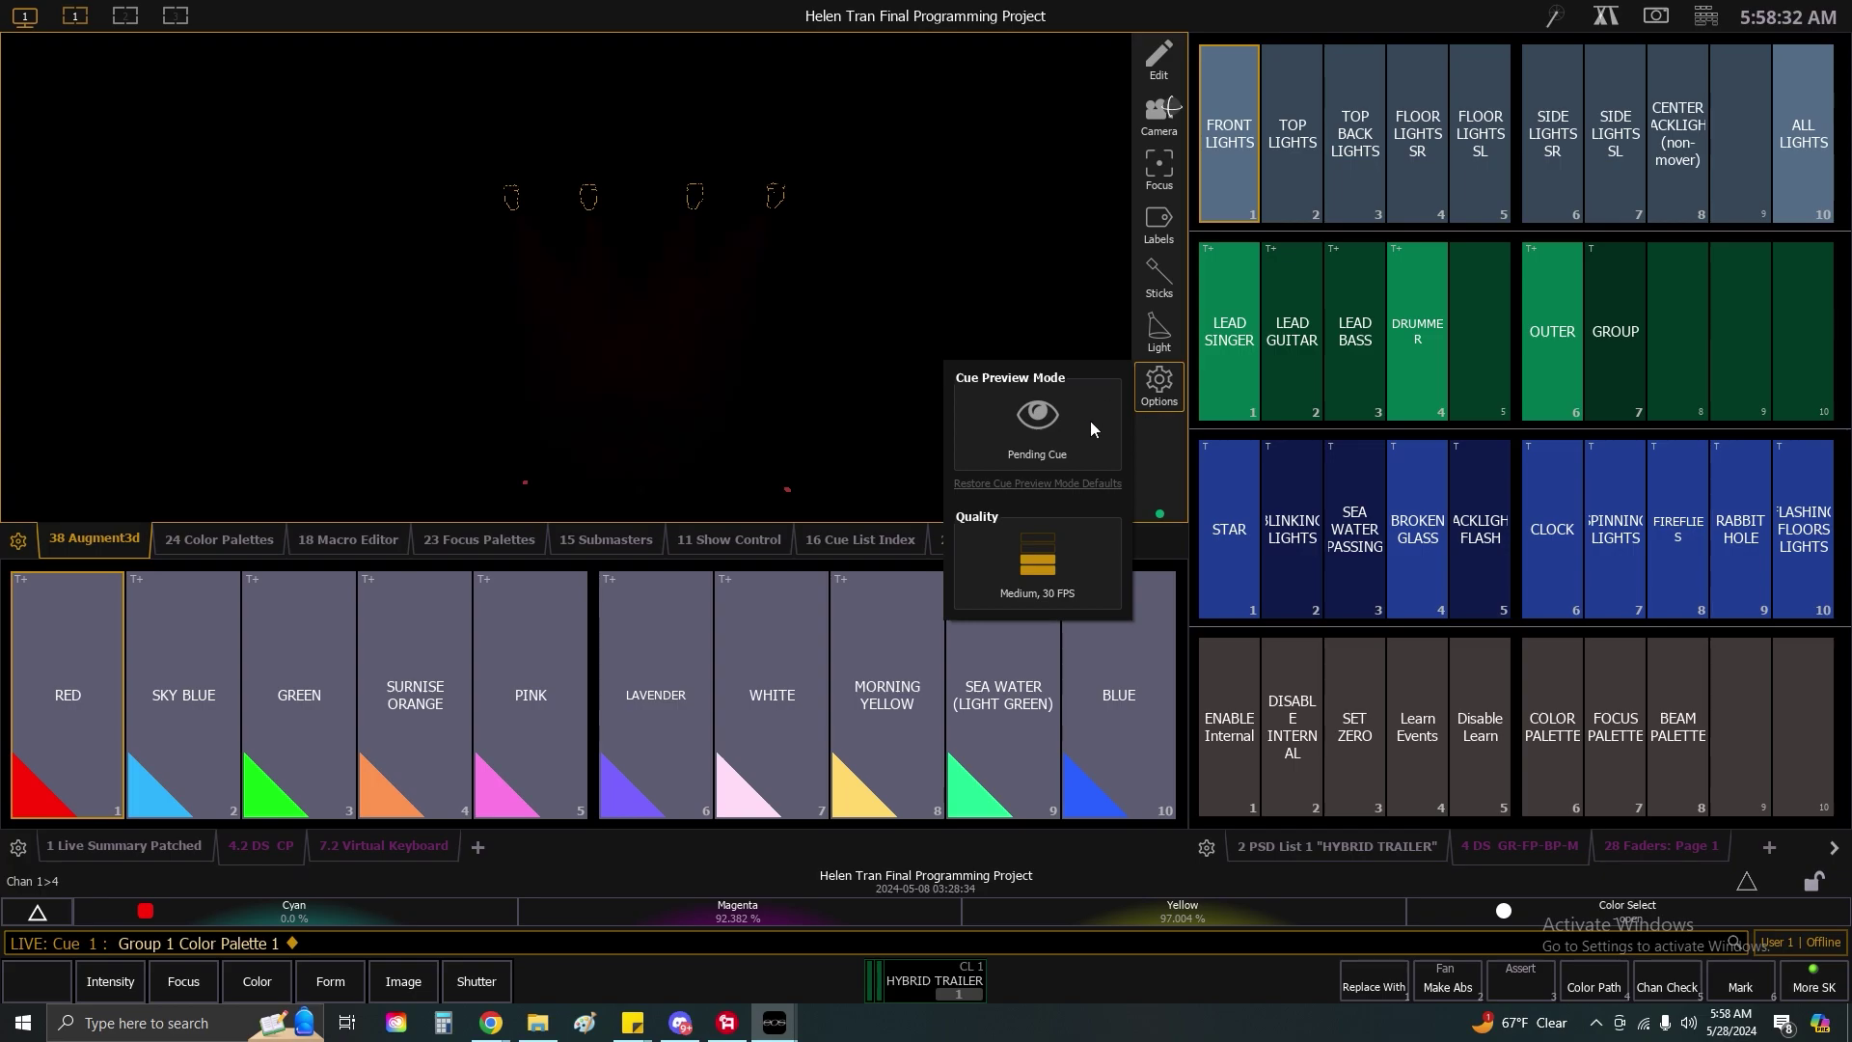
click(1158, 331)
click(938, 573)
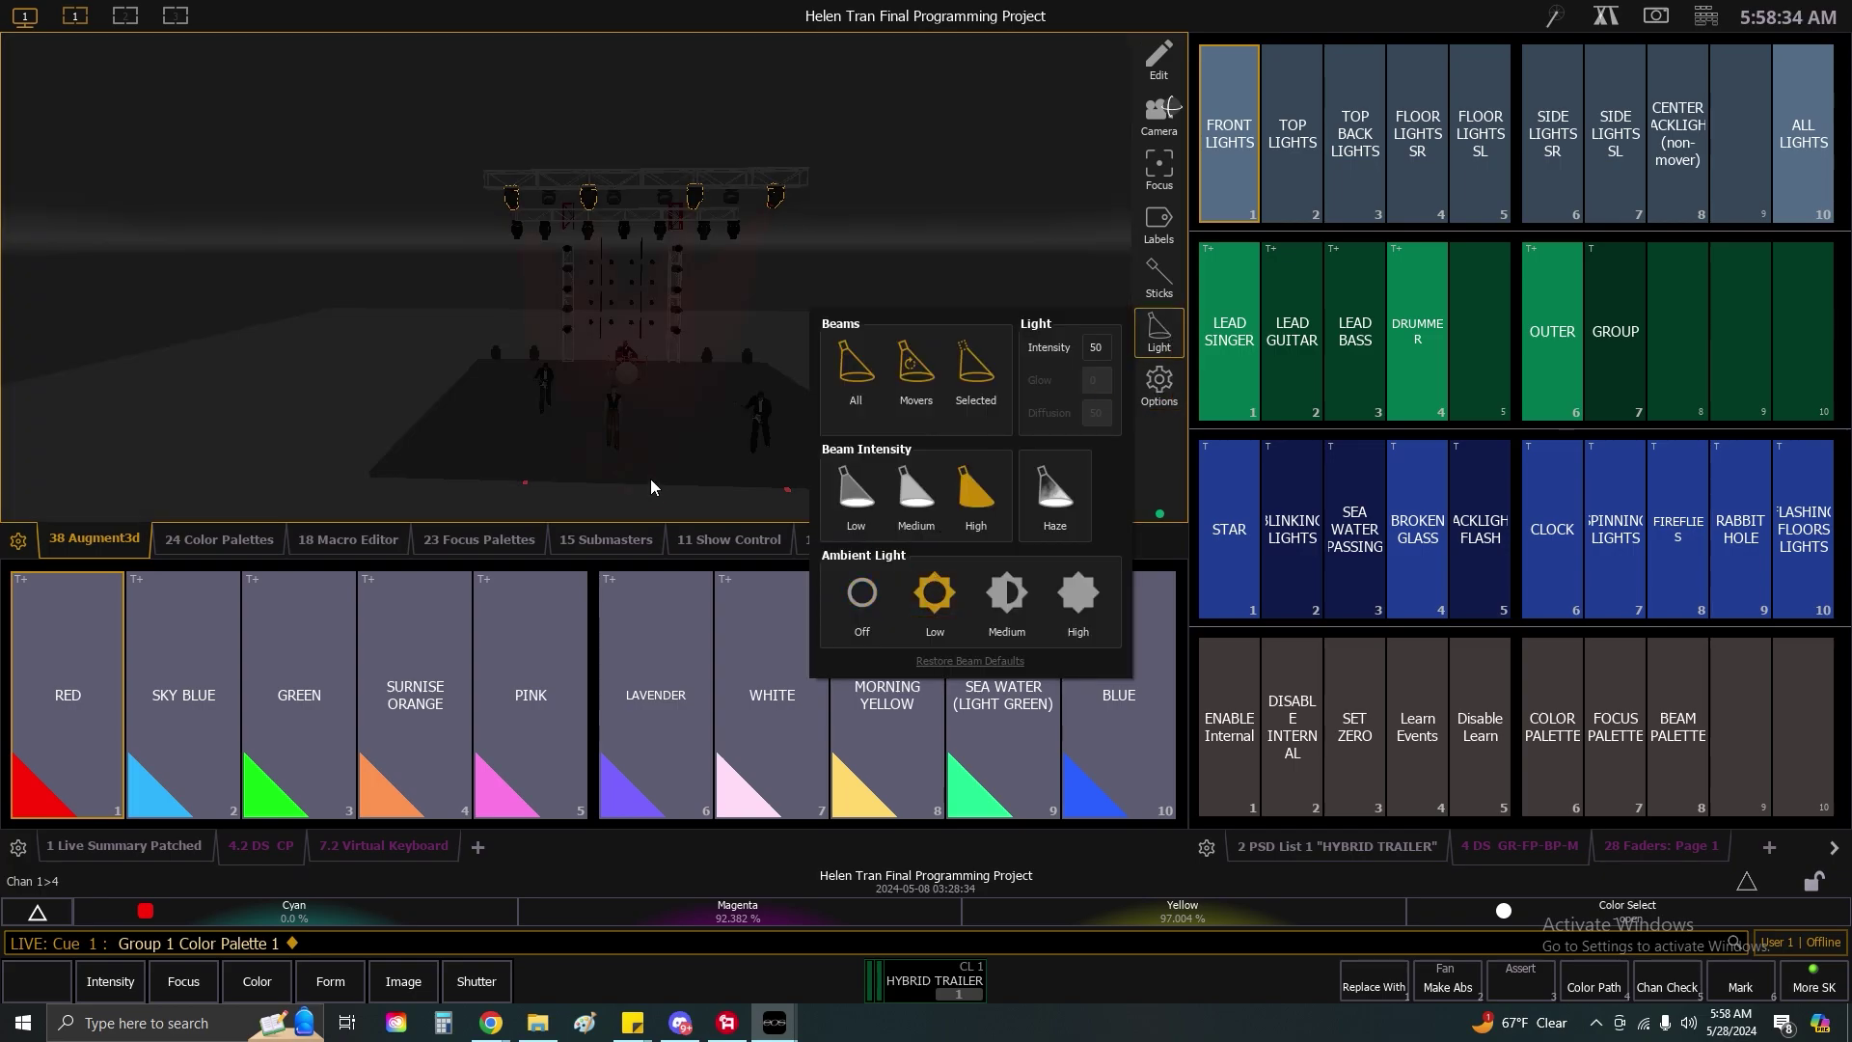
click(650, 478)
Release the manual changes on the front lights with Sneak.
click(1703, 18)
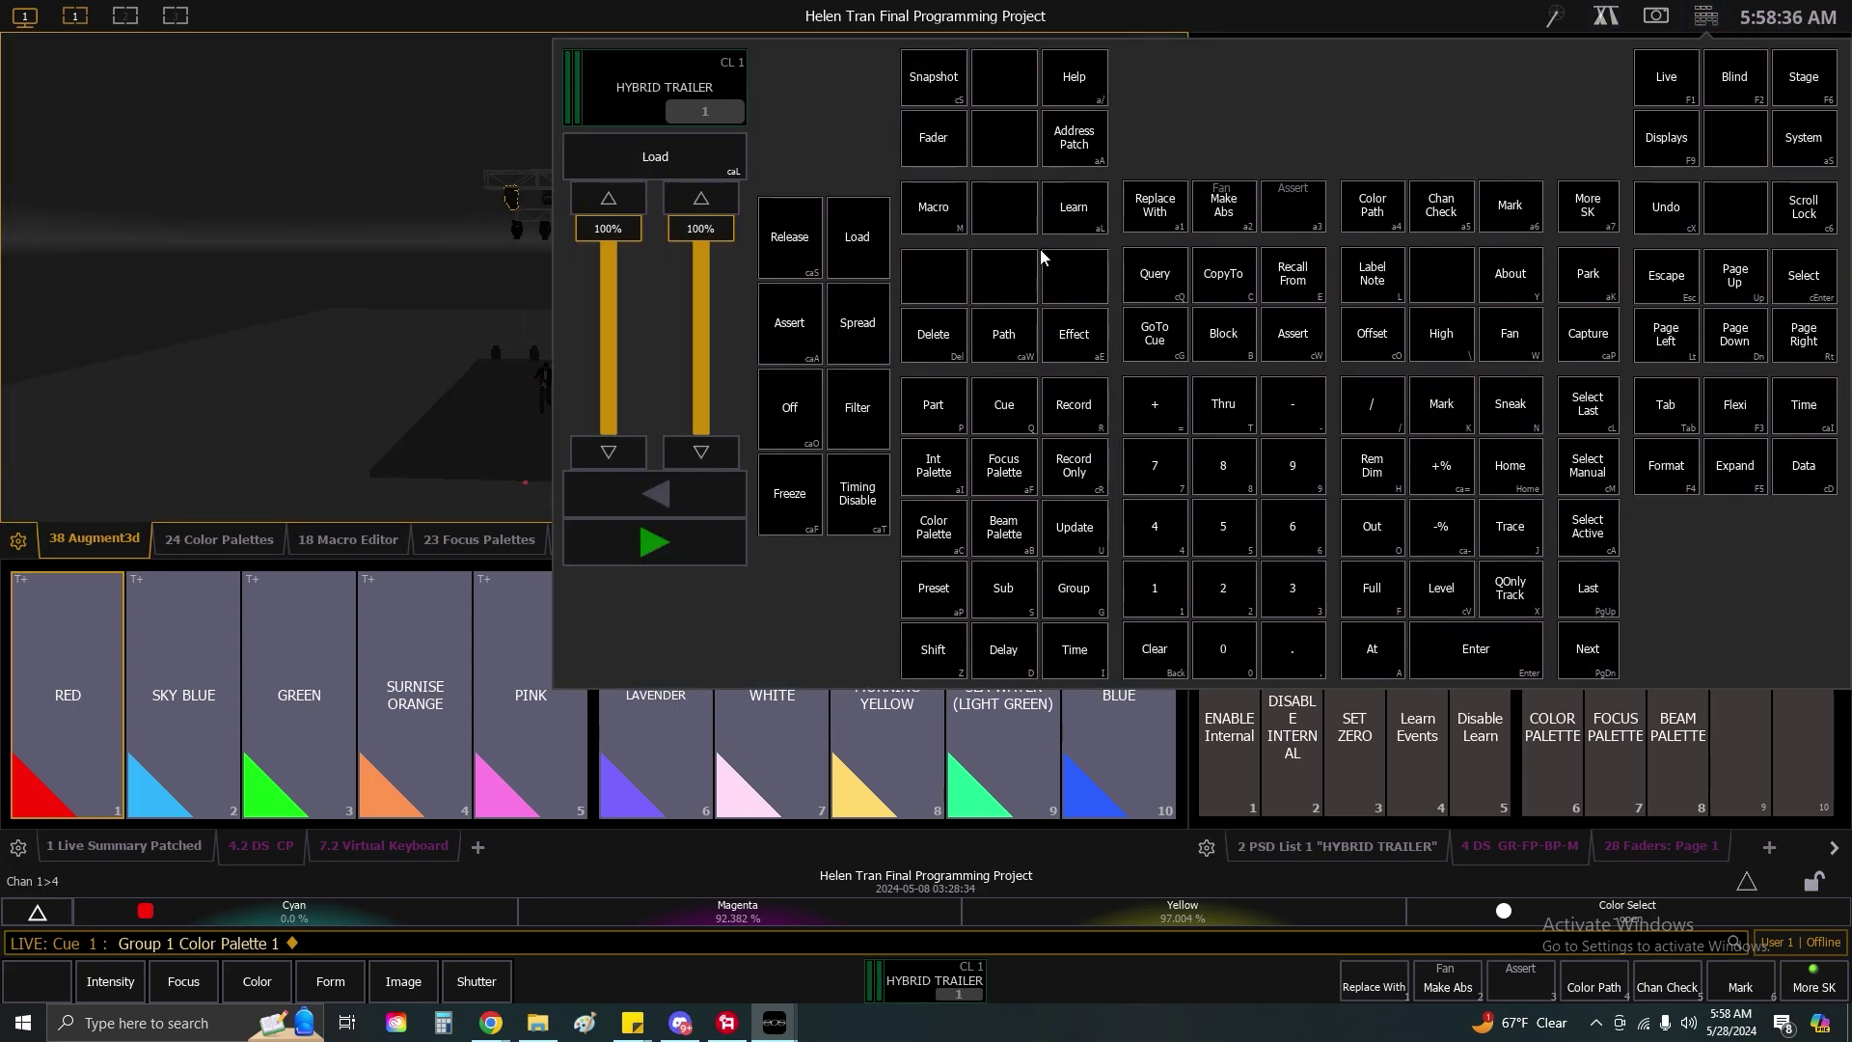
click(1506, 403)
click(1704, 17)
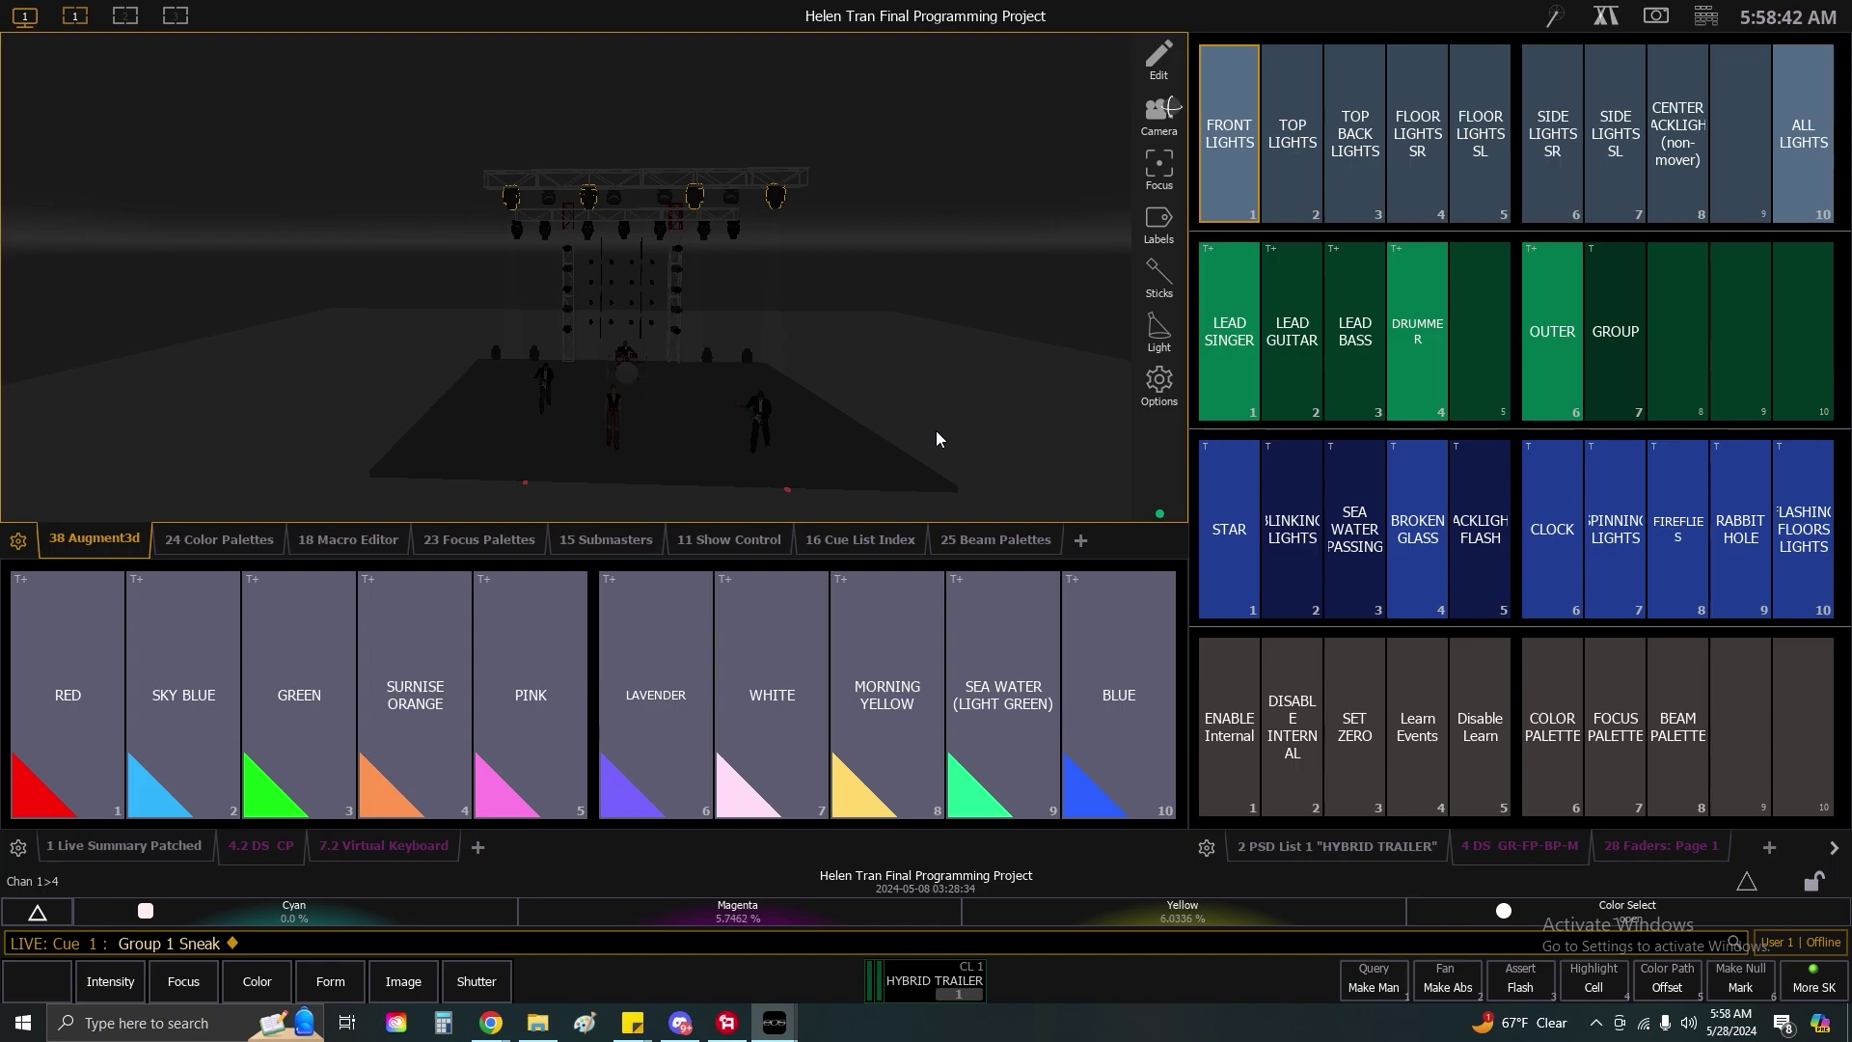
Bring the top lights to full and apply the Lead Guitar focus palette and the Blinking Lights beam palette.
click(1271, 172)
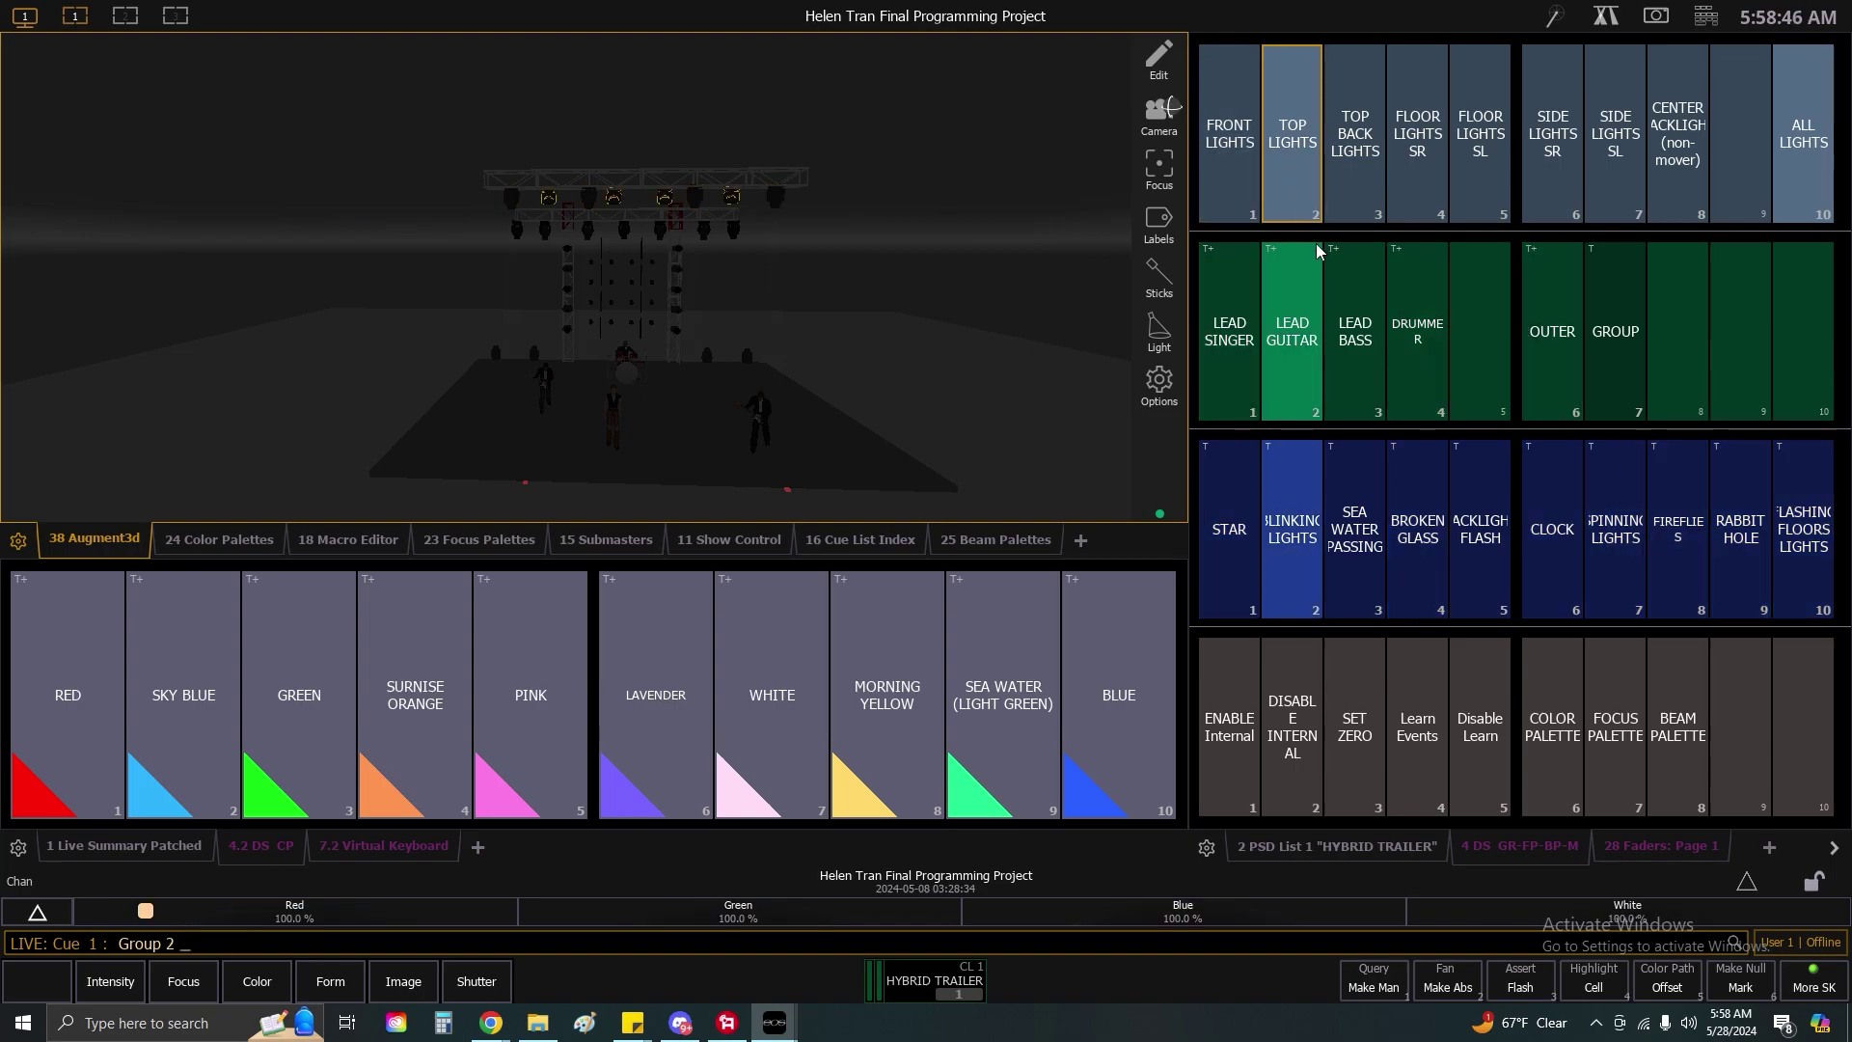
key(f)
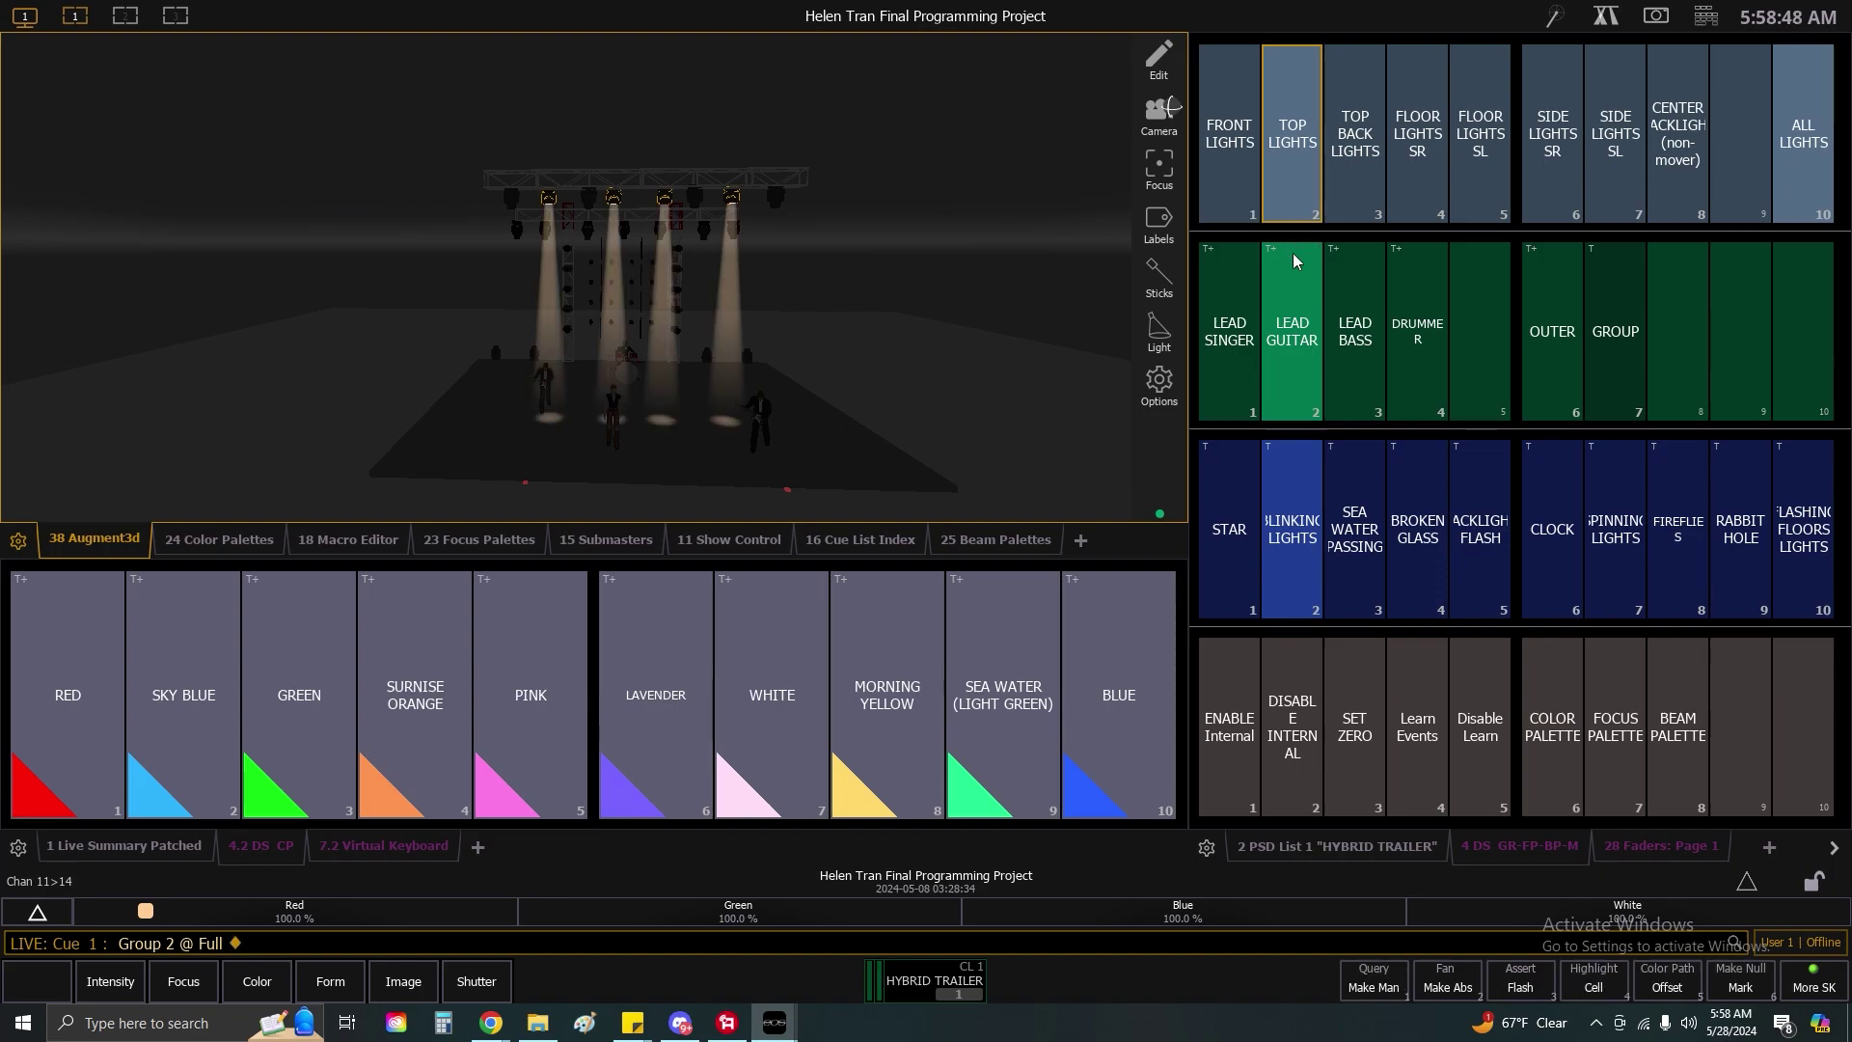
click(1310, 355)
click(1297, 501)
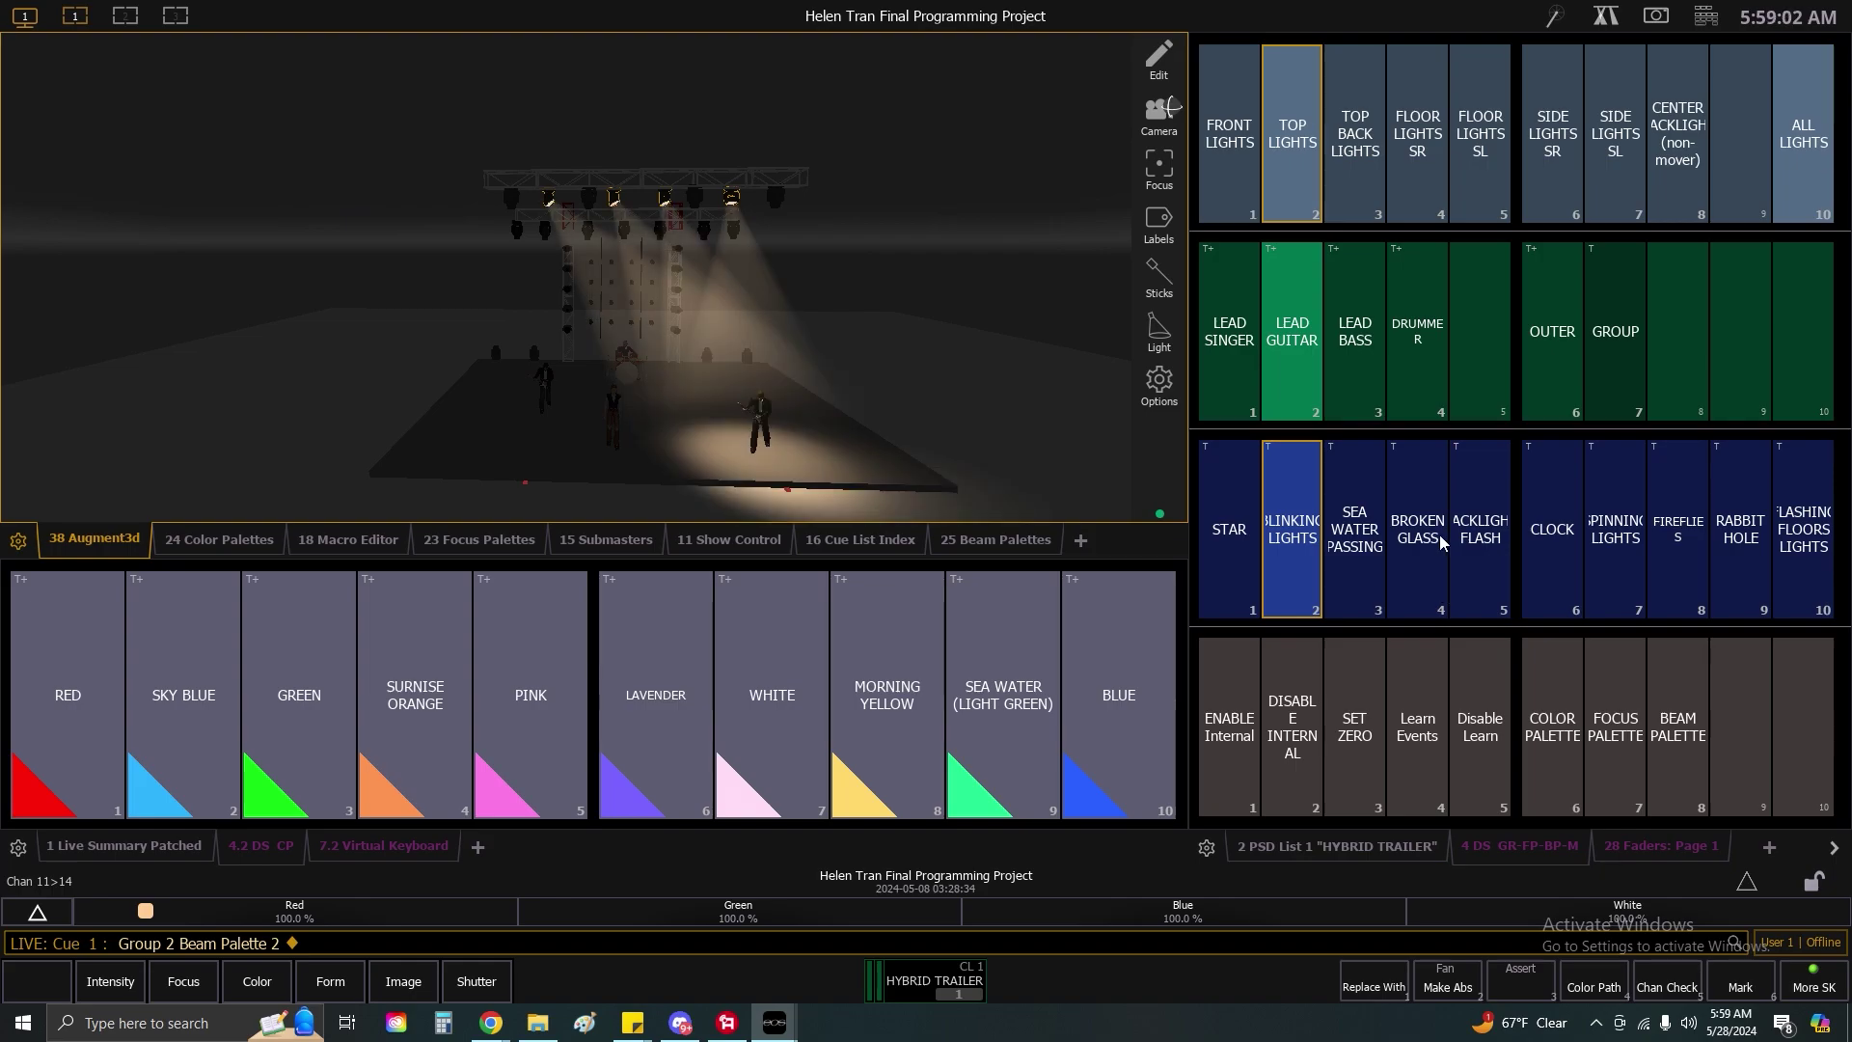
Release the manual changes on the top lights with Sneak.
click(1705, 16)
click(1510, 422)
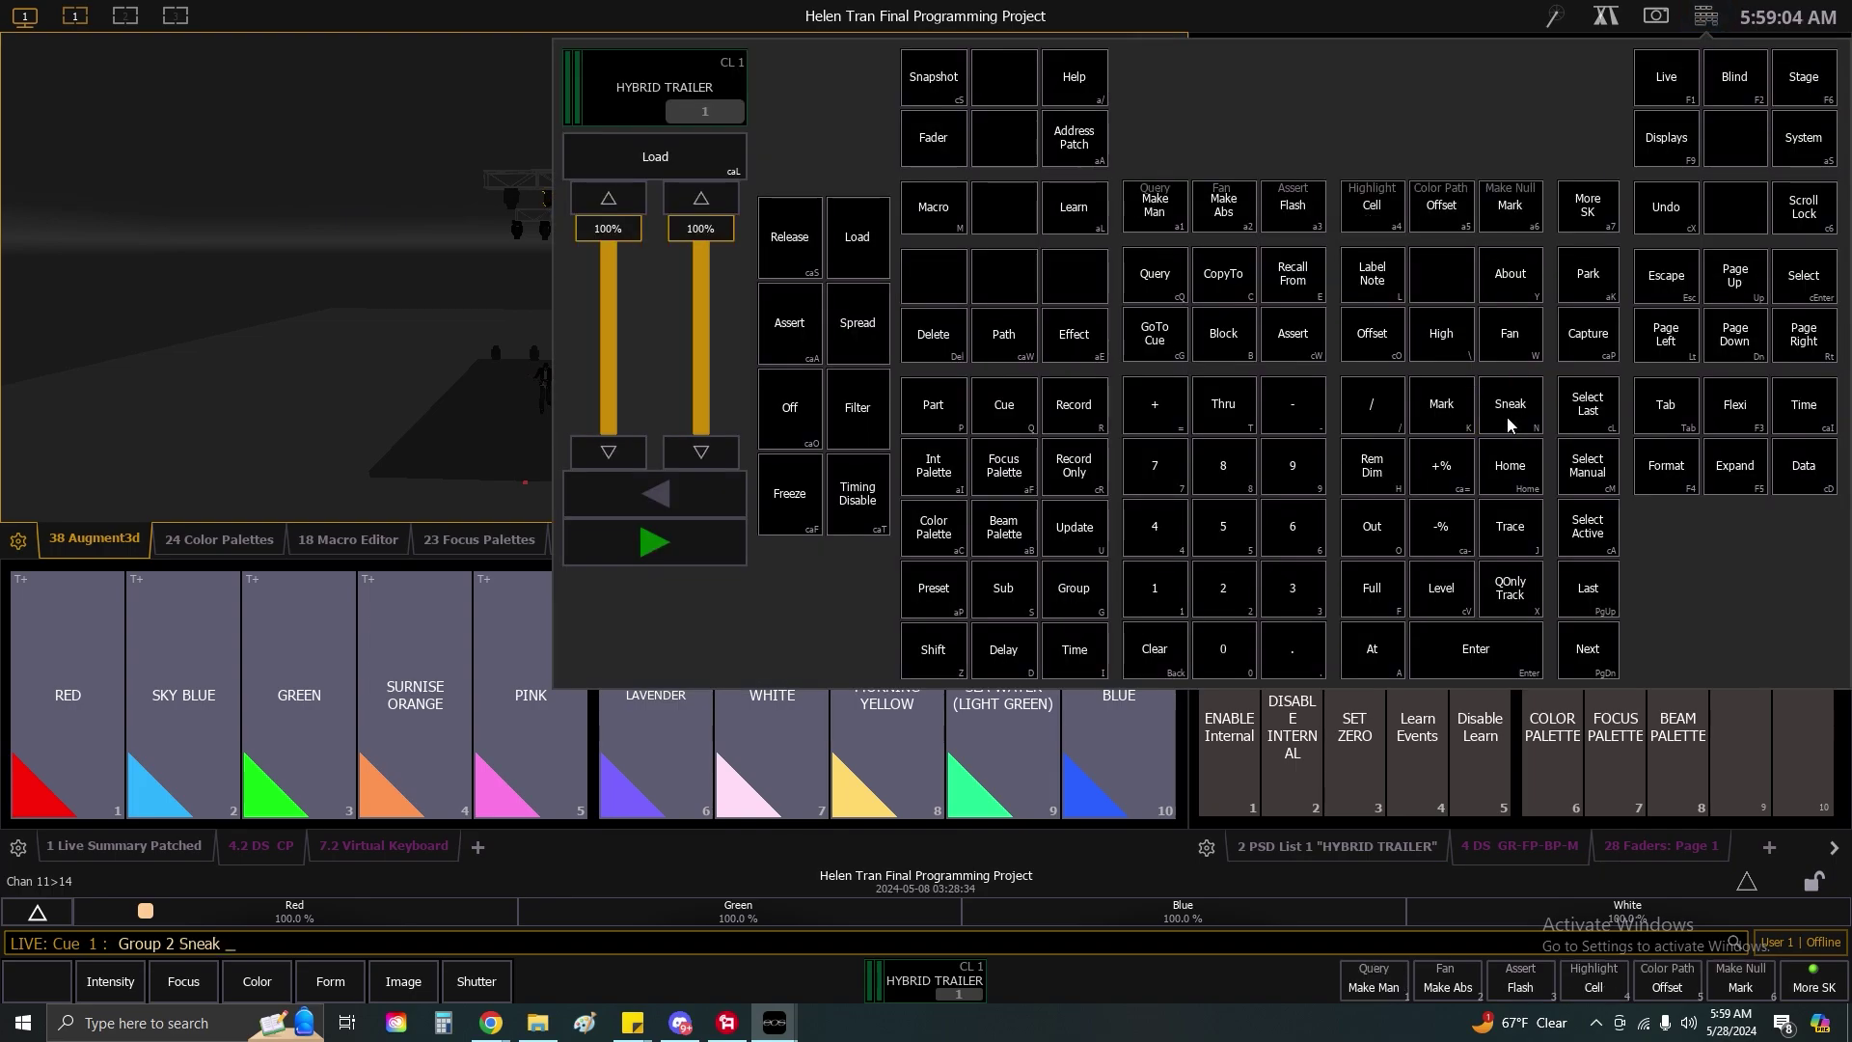
click(1533, 665)
click(1705, 15)
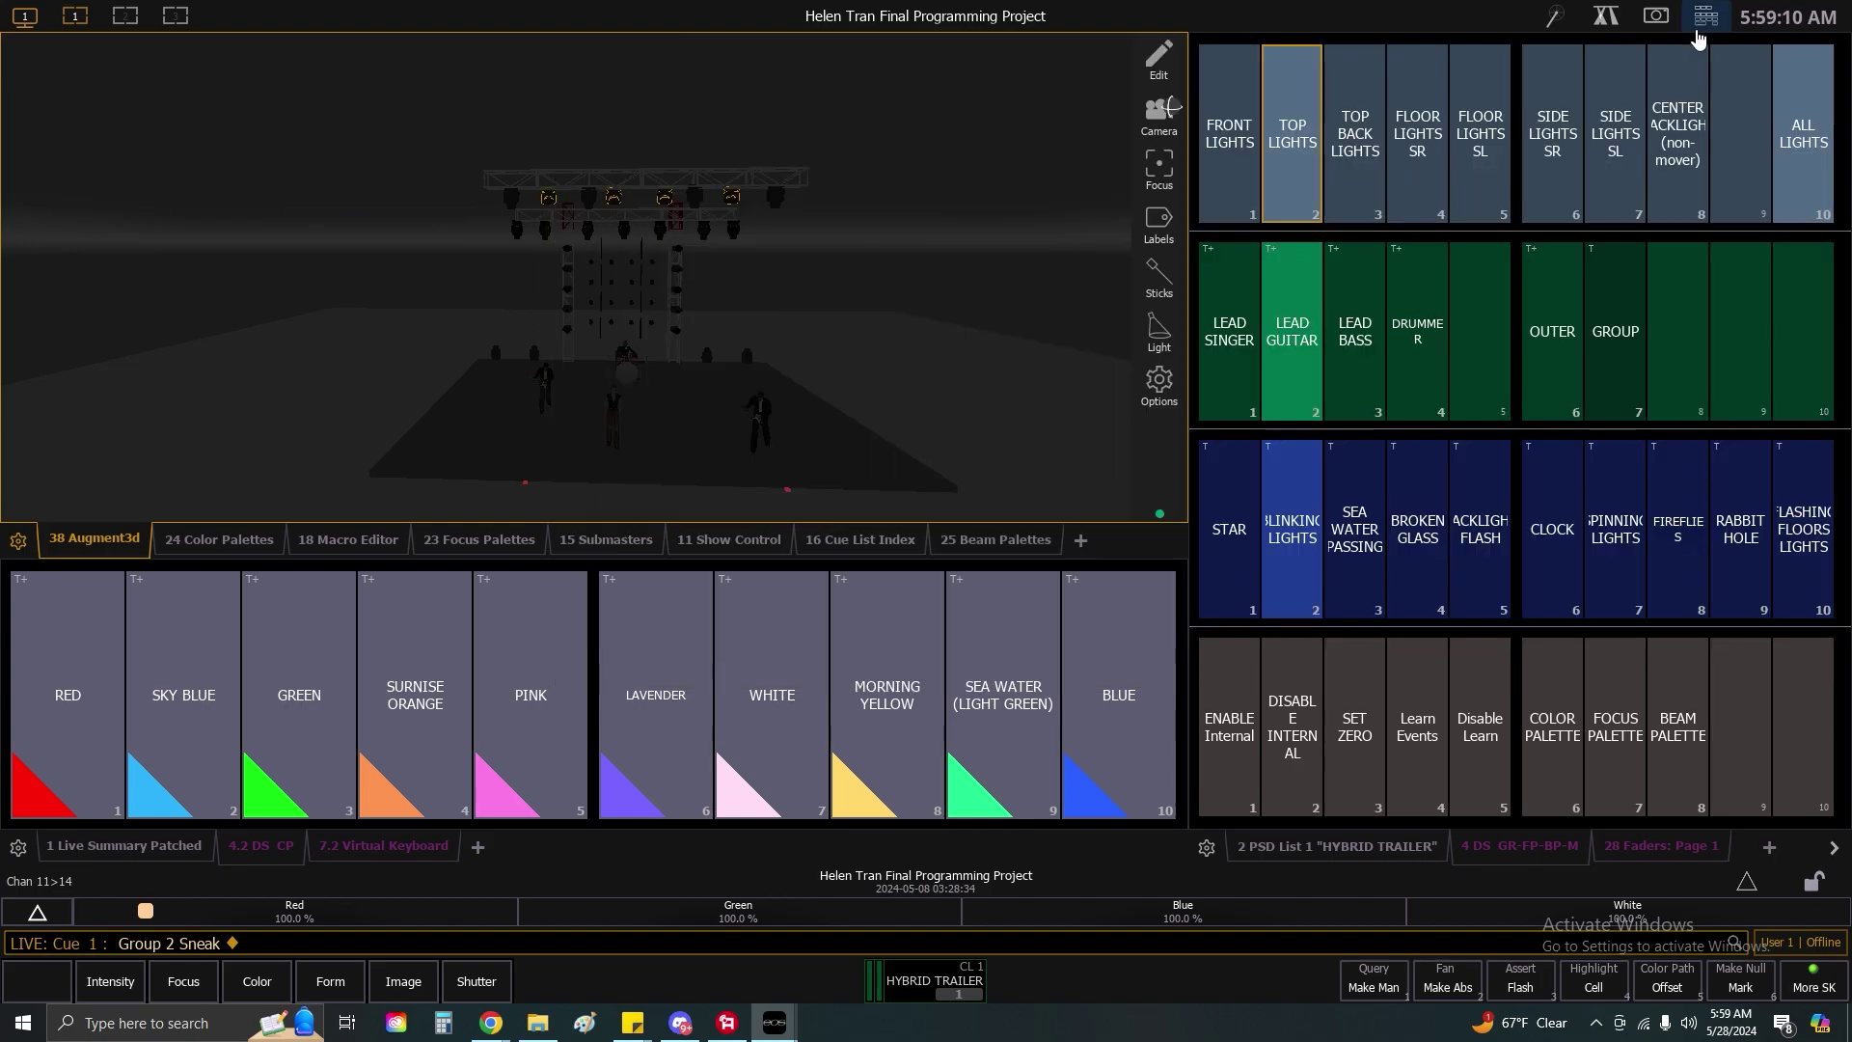
Show the top back lights at full with the Lead Bass focus and Sea Water Passing beam palettes, and release them with Sneak.
click(1365, 164)
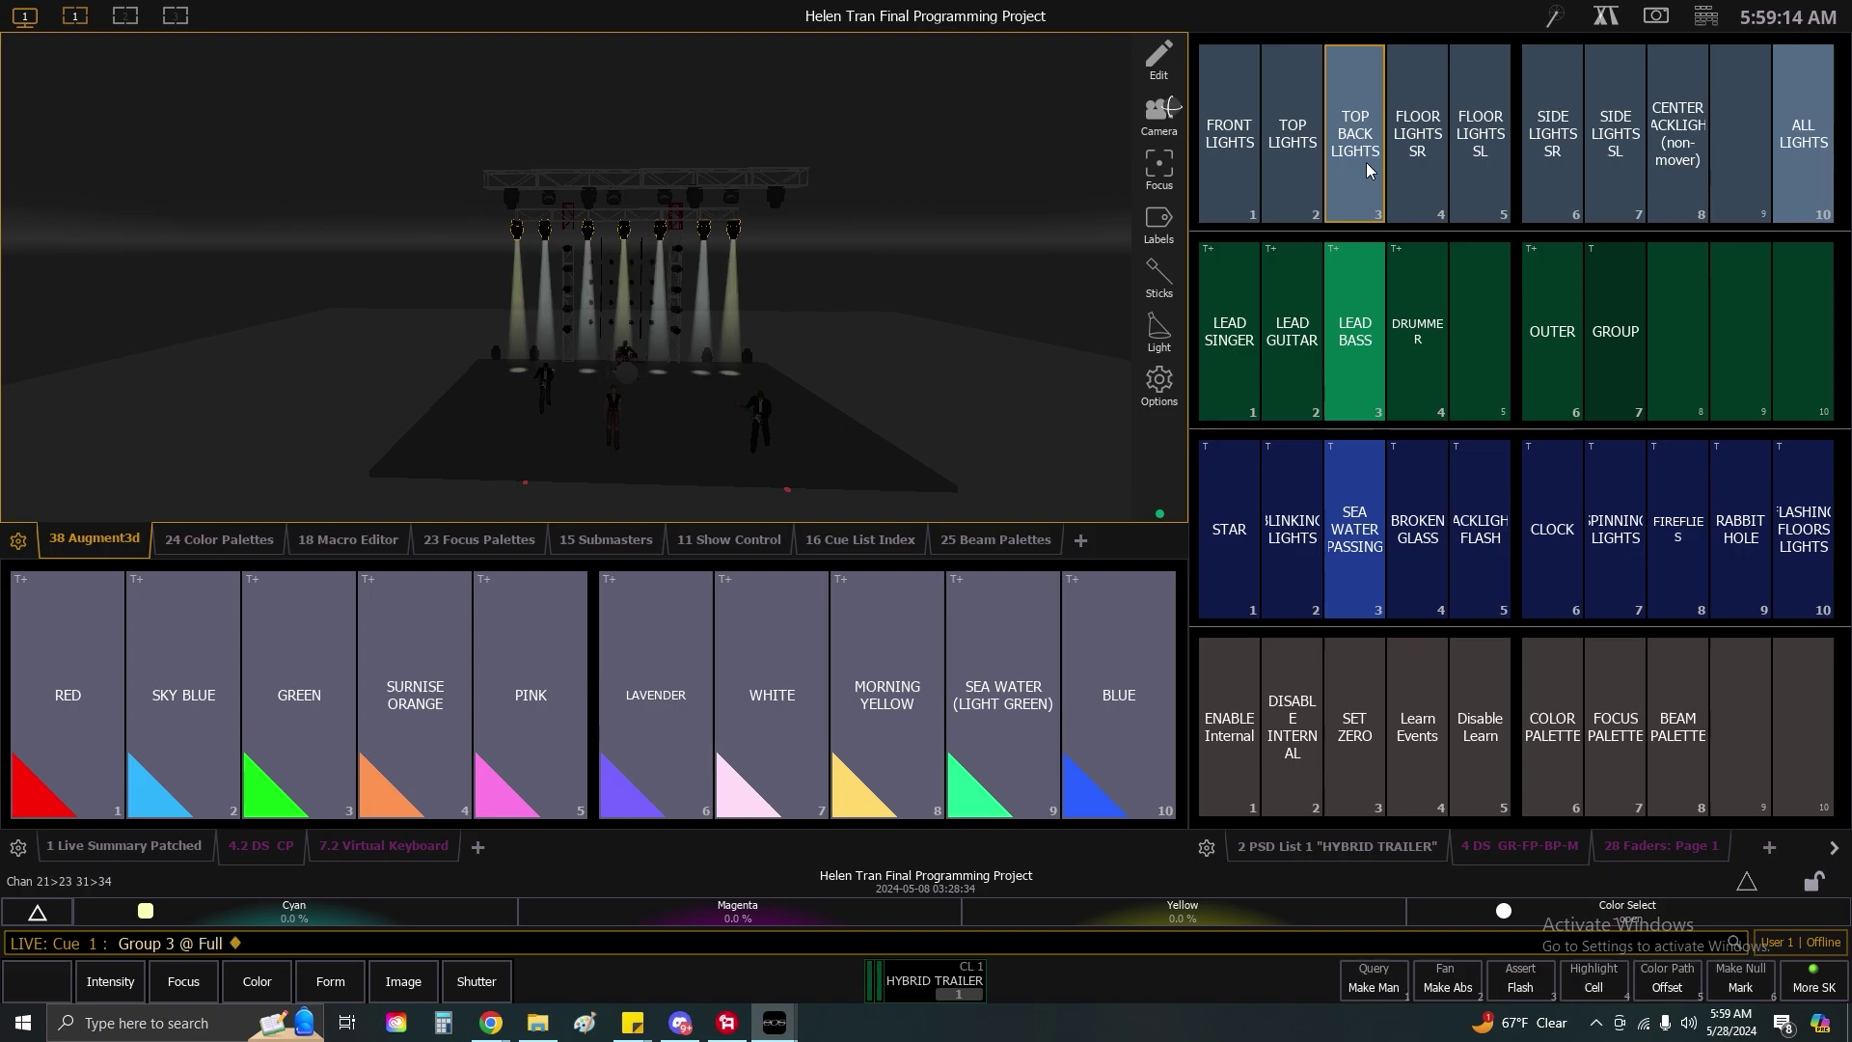
click(1358, 355)
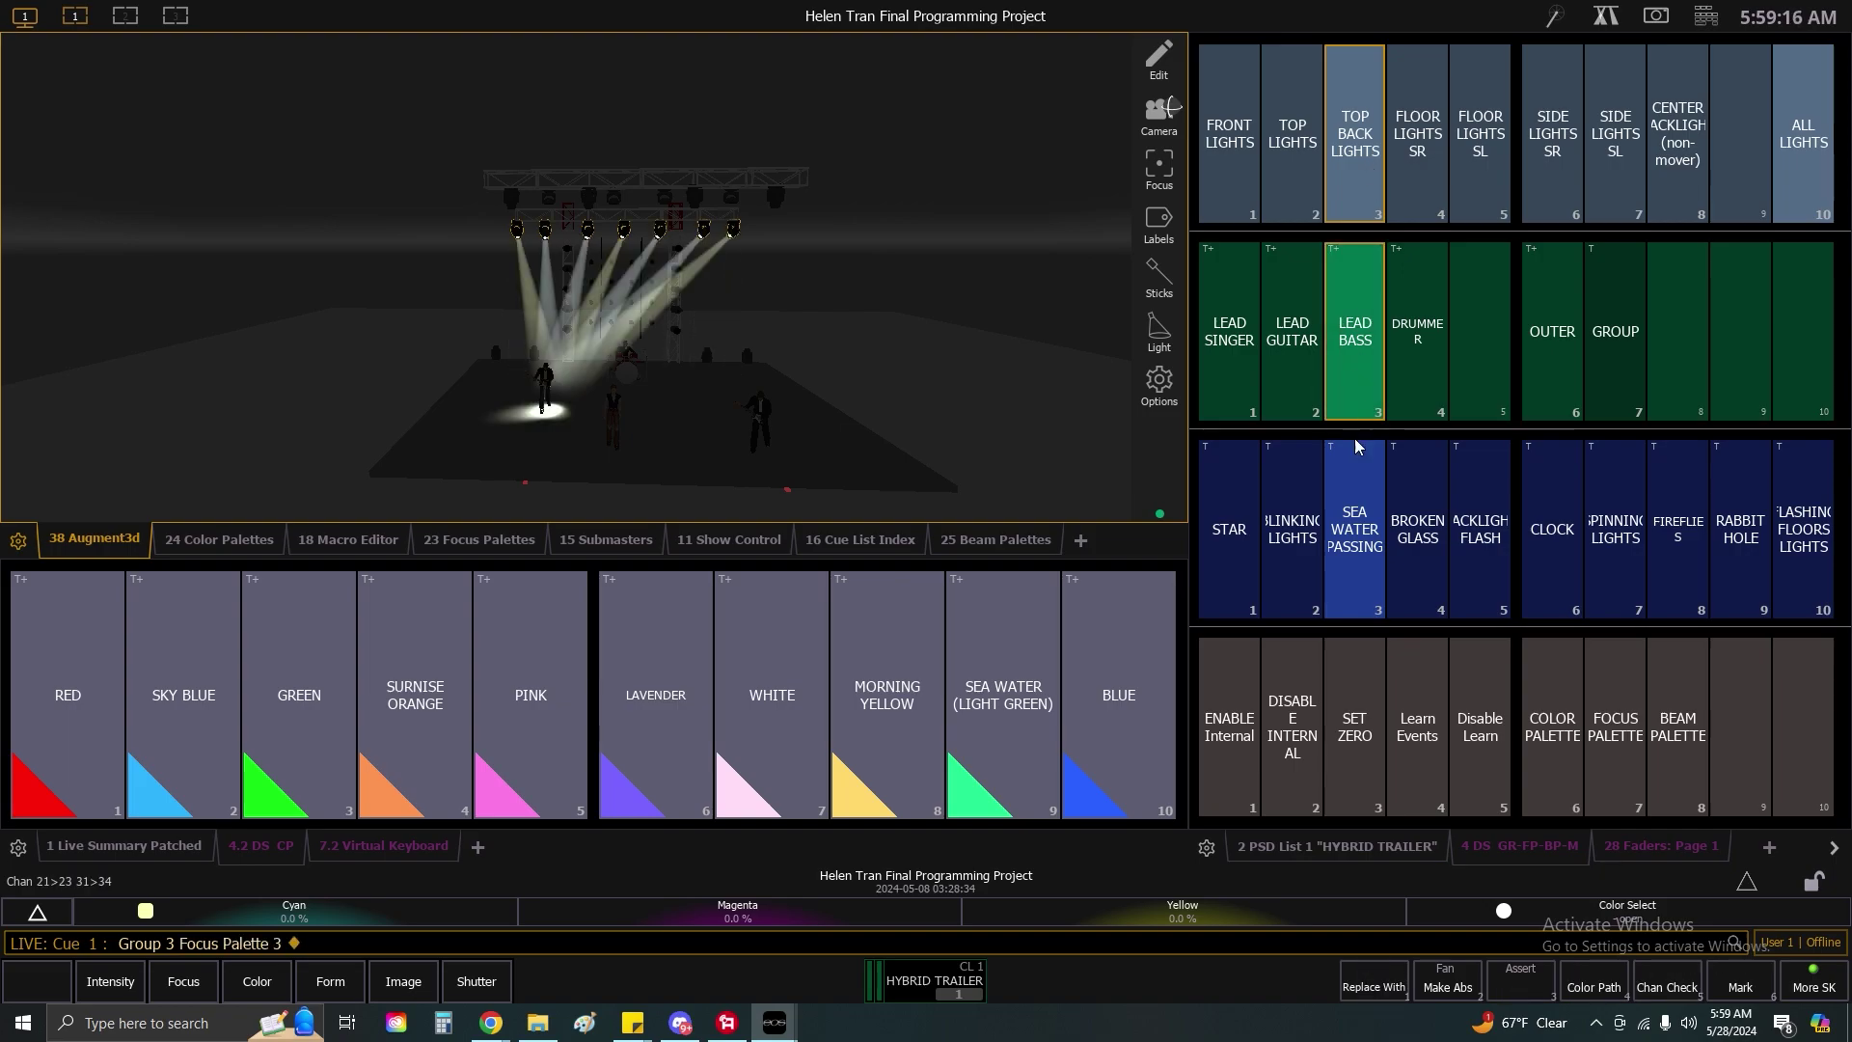
click(1351, 502)
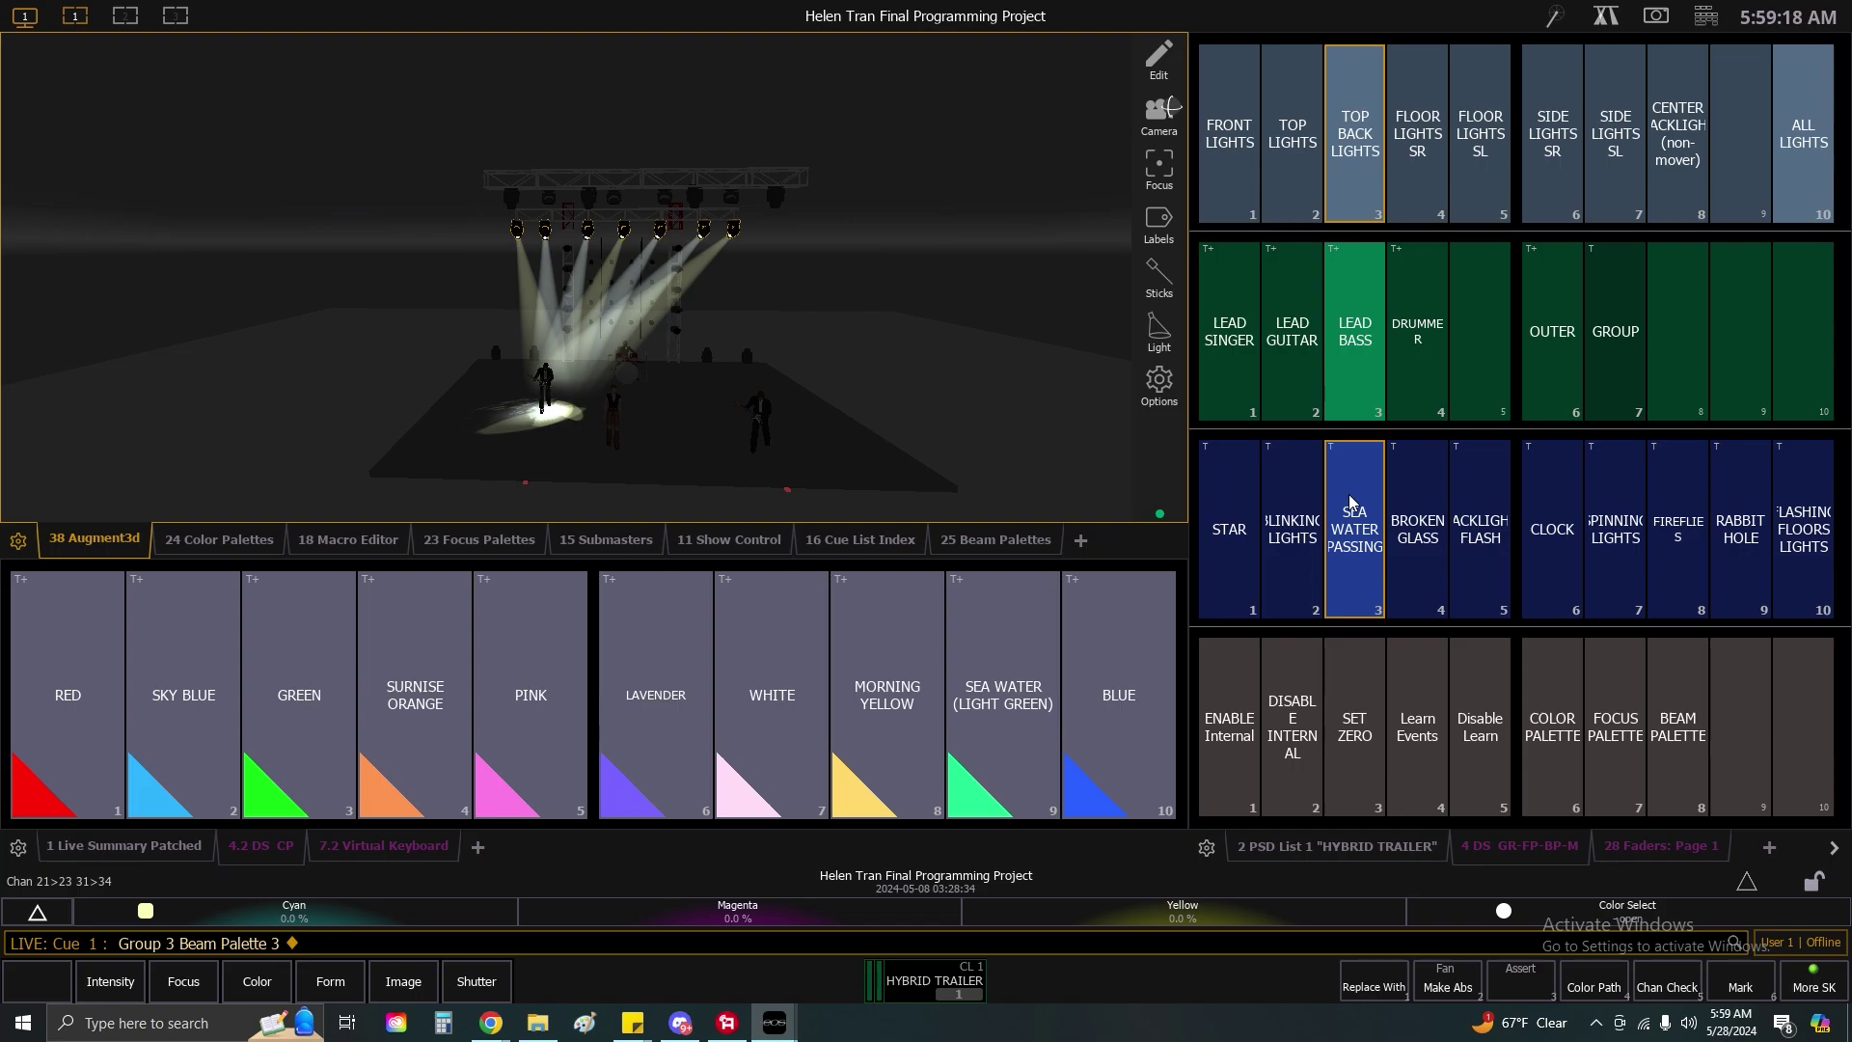
scroll(542, 426, up, 4)
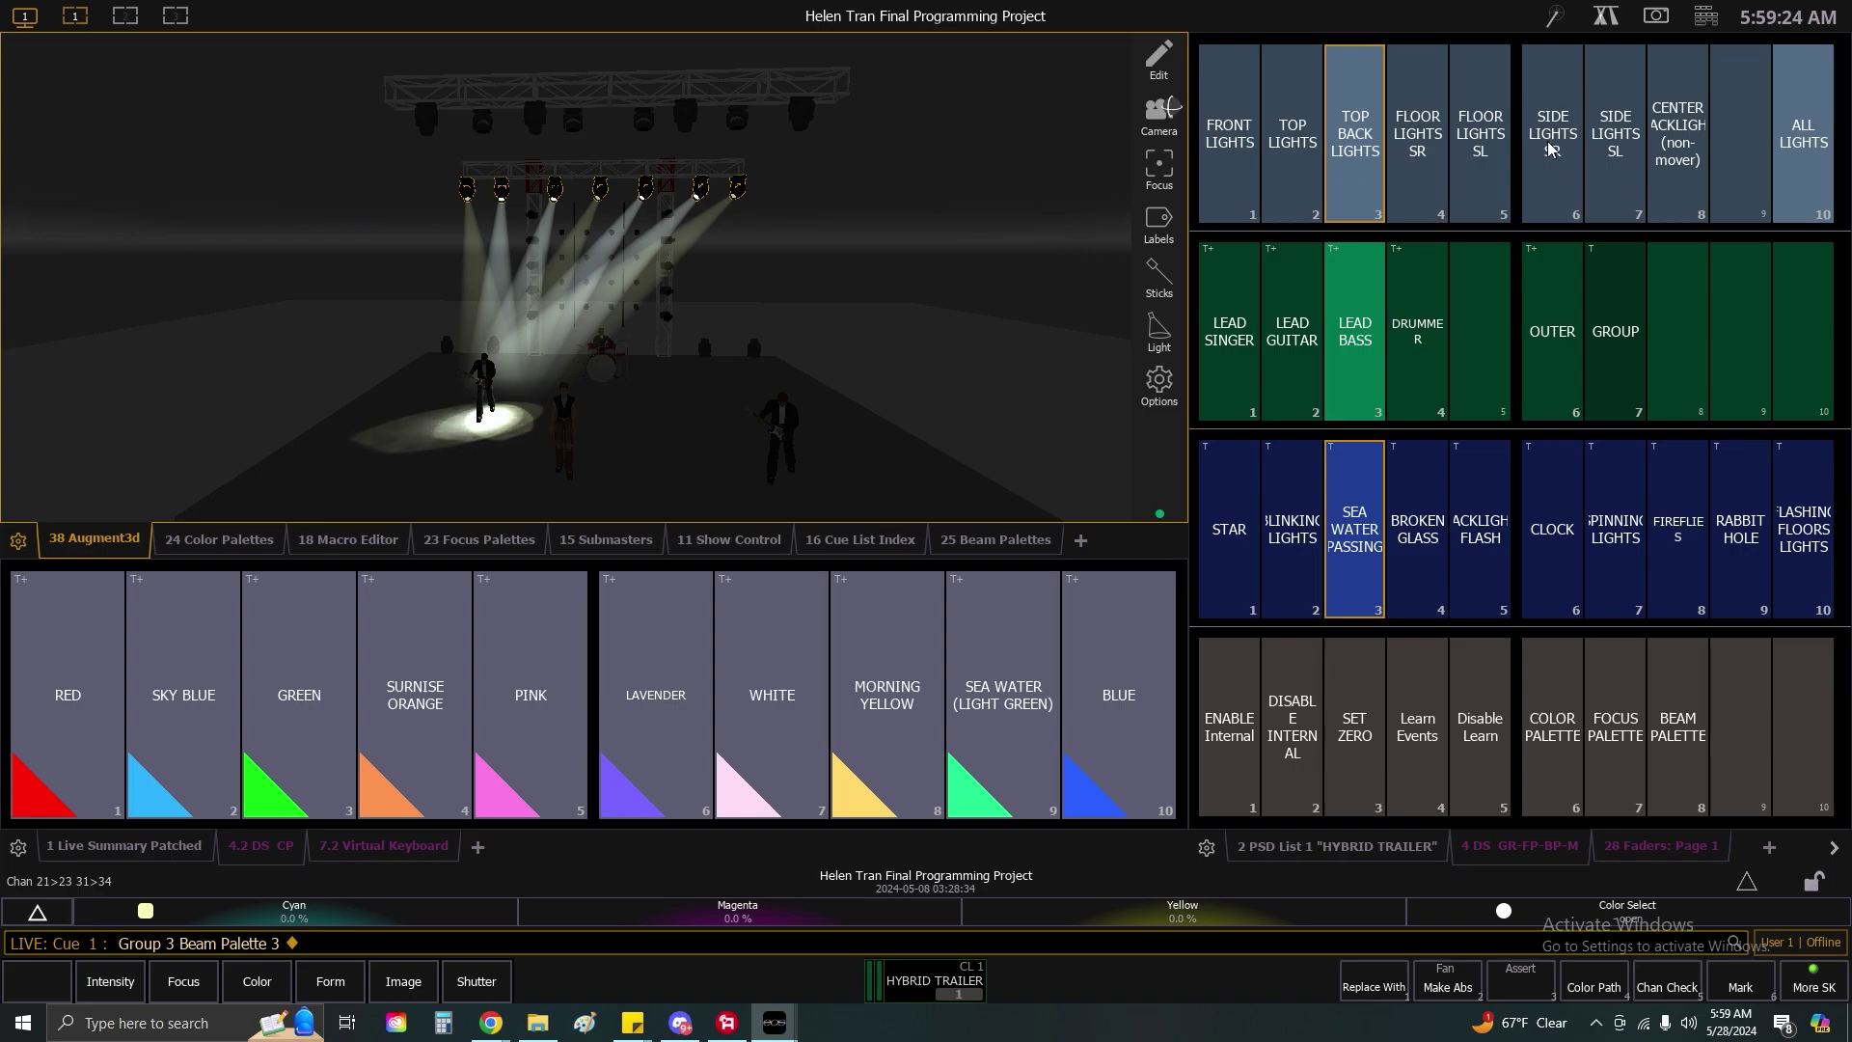
key(n)
key(Return)
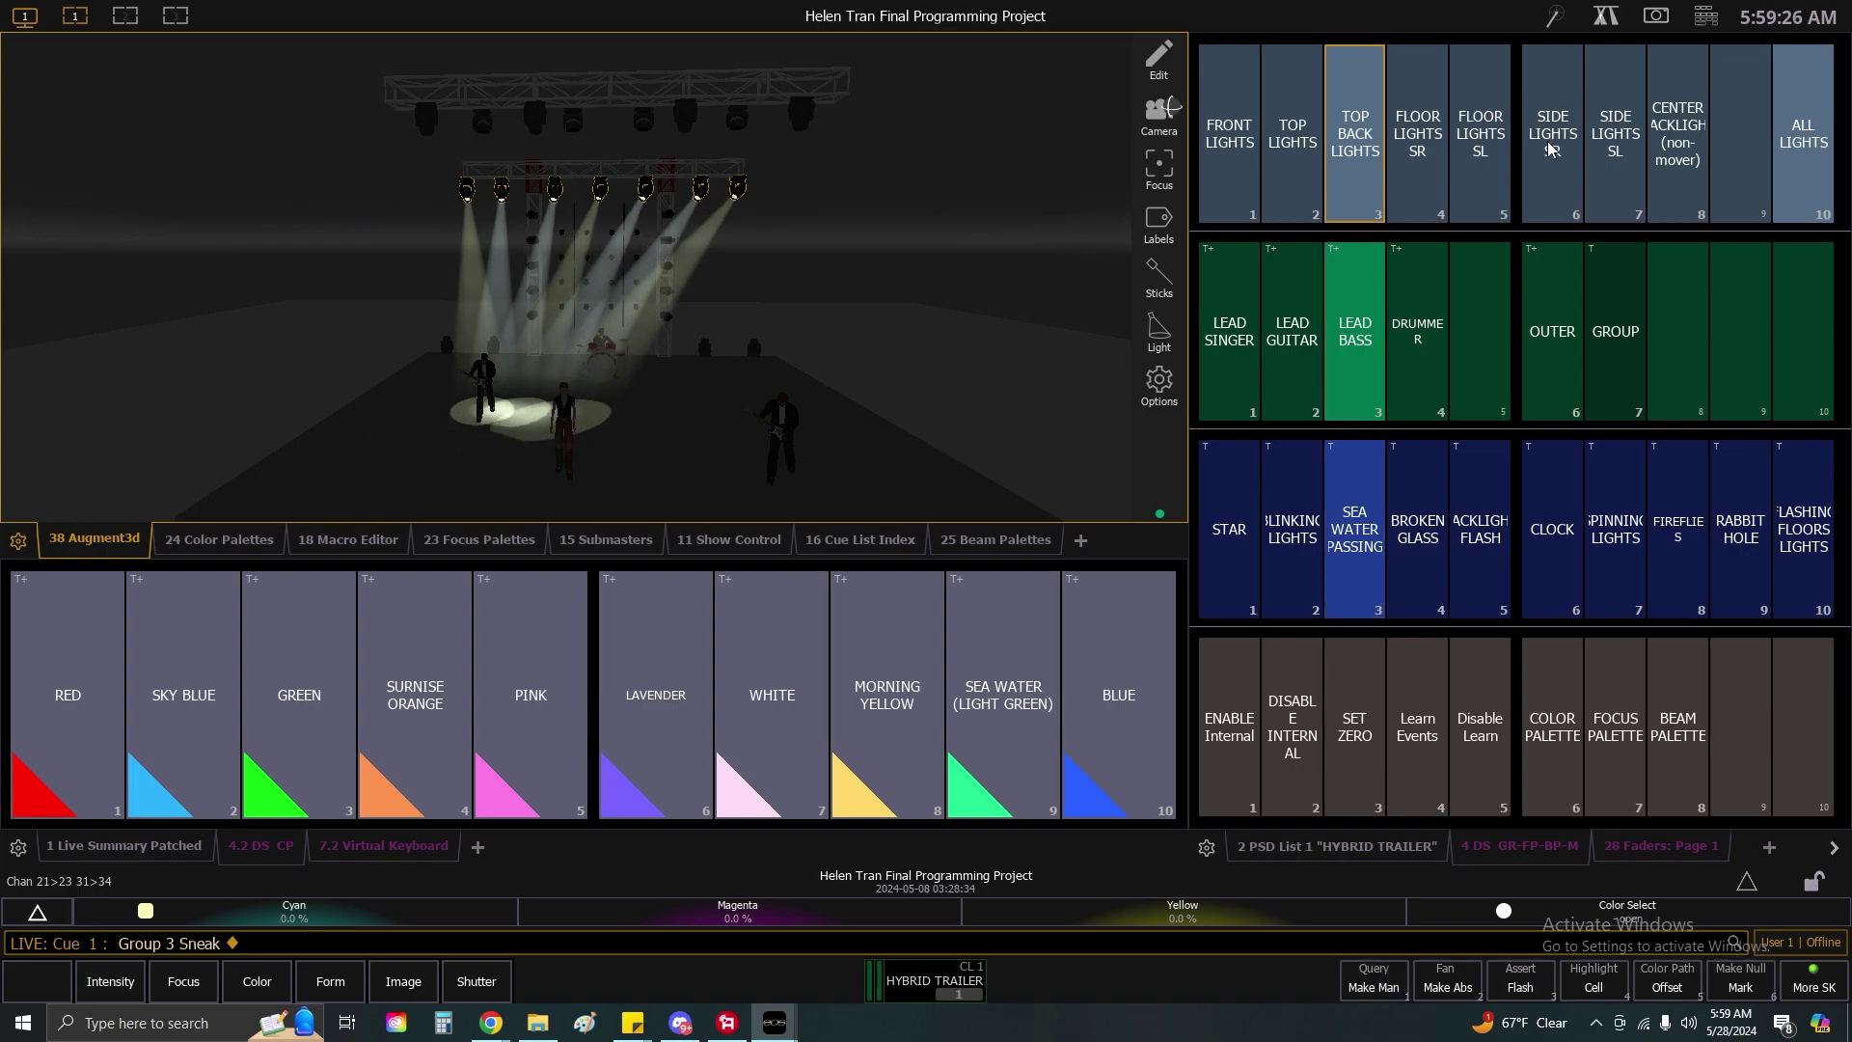
Bring the SR and SL floor lights to full and try the Lead Singer and Drummer focus palettes, ending on Outer.
click(1406, 174)
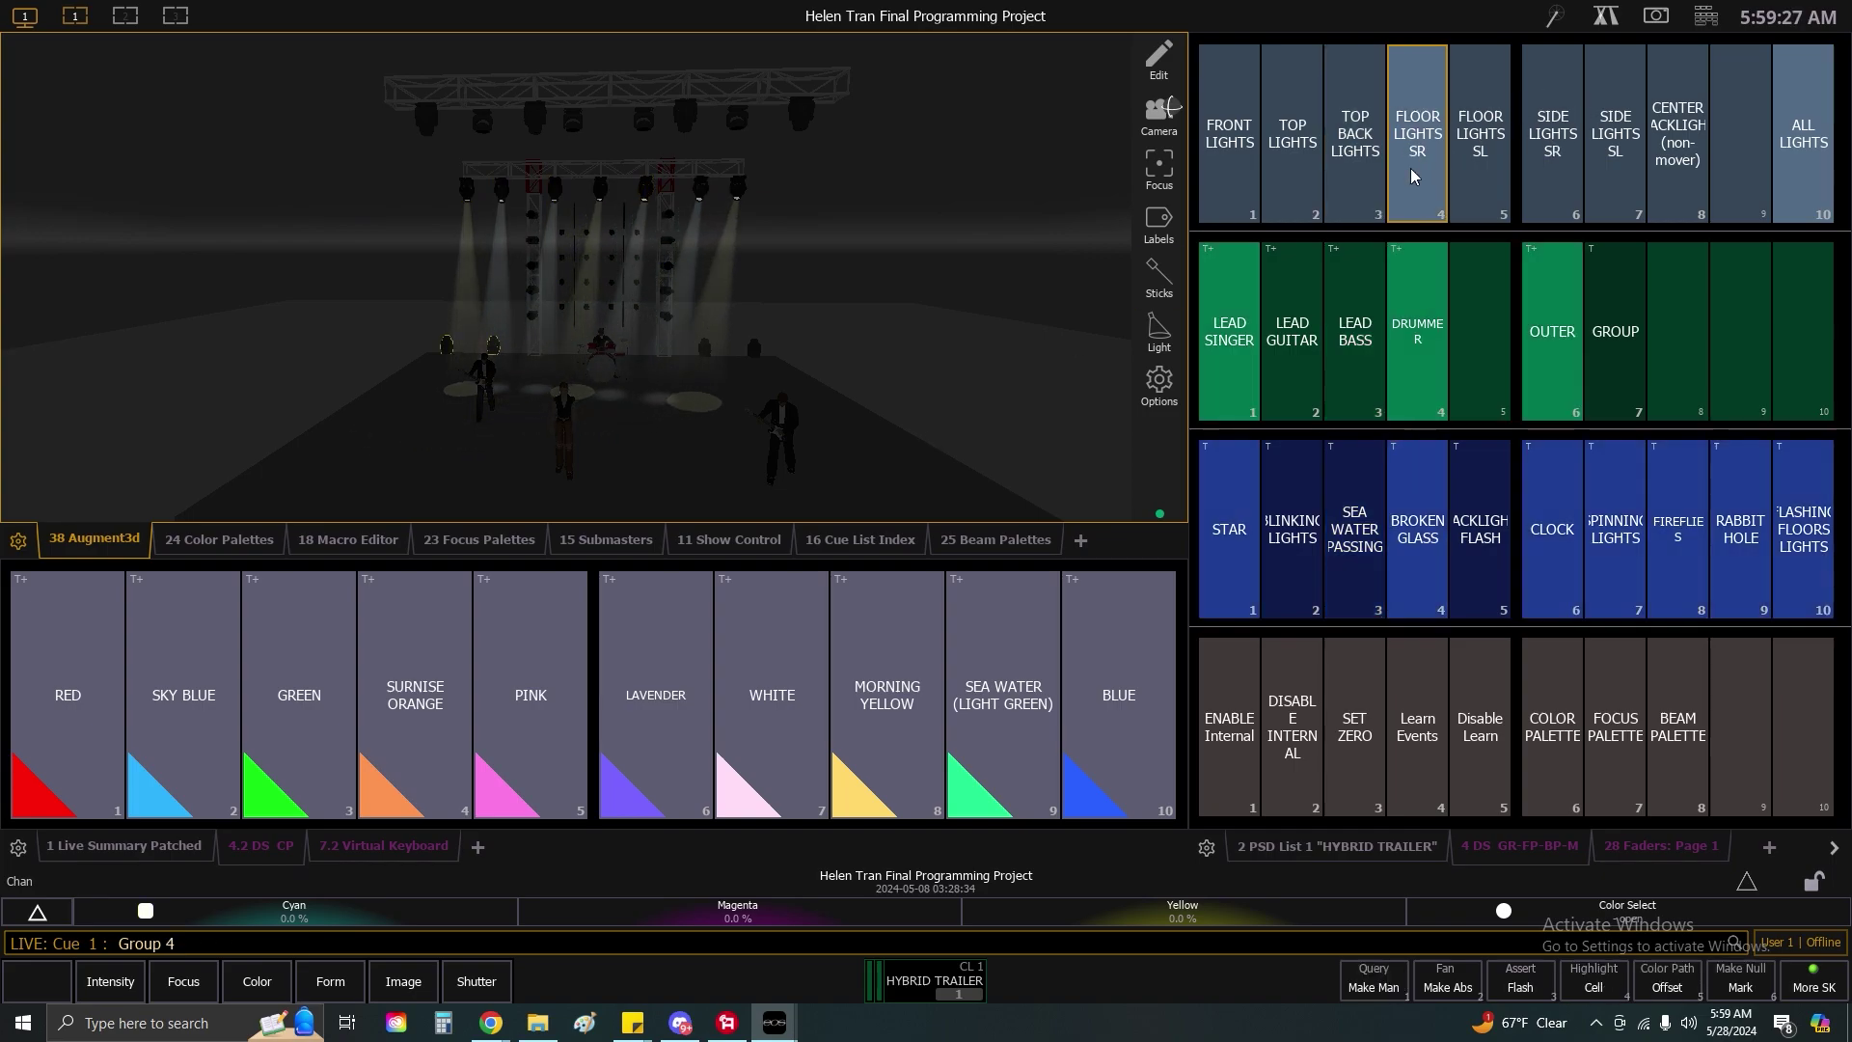
click(1460, 168)
key(f)
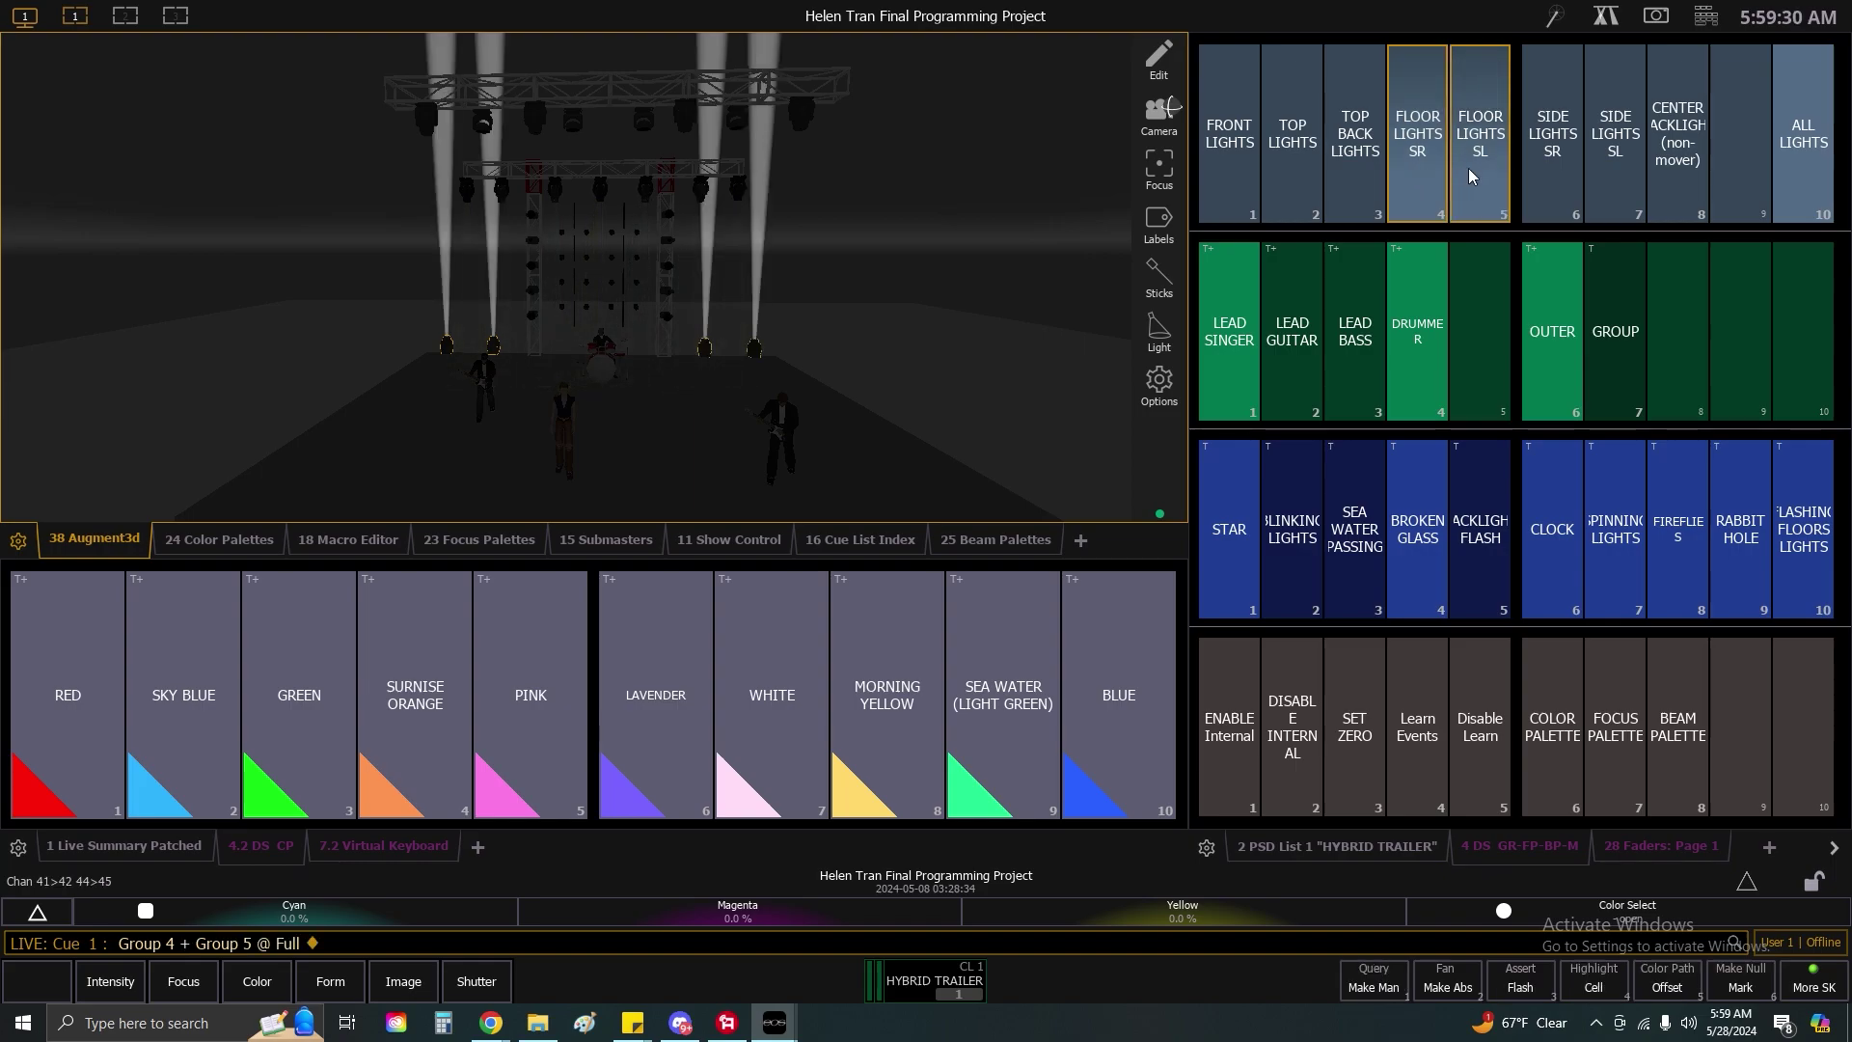
click(1231, 388)
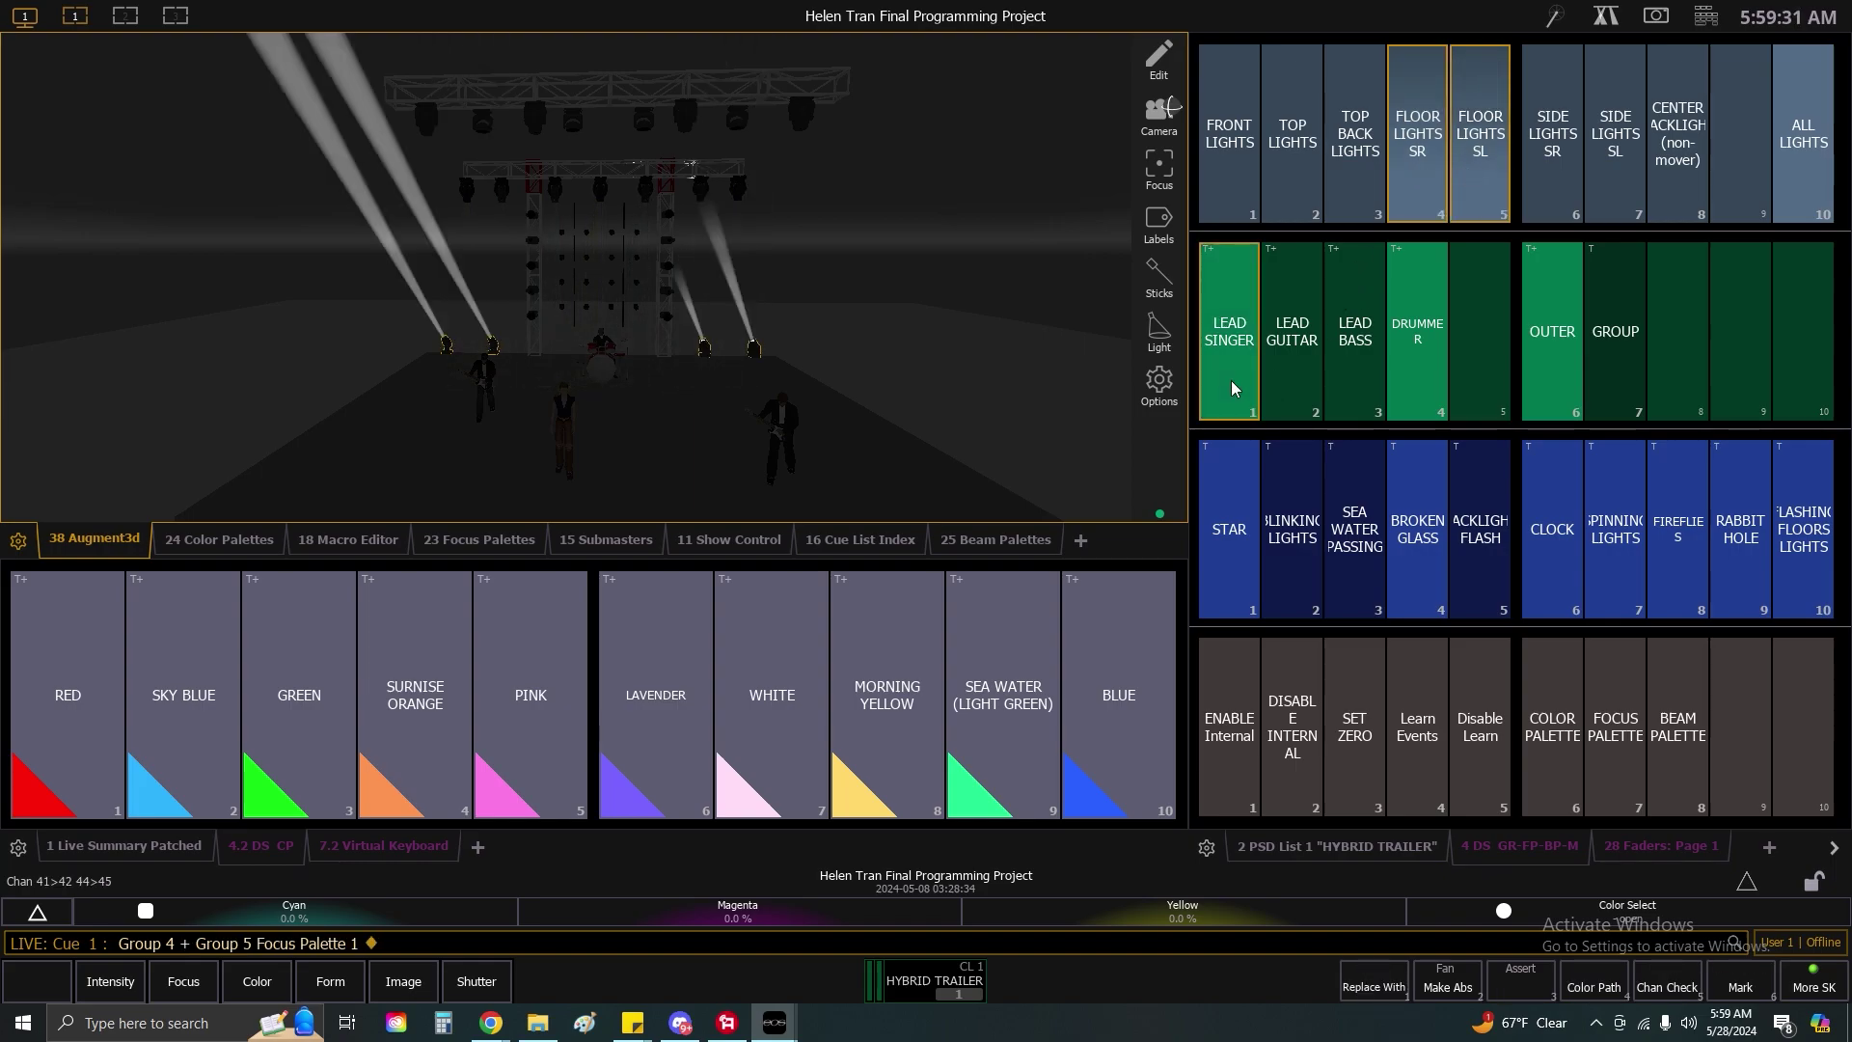
click(1413, 359)
click(1575, 359)
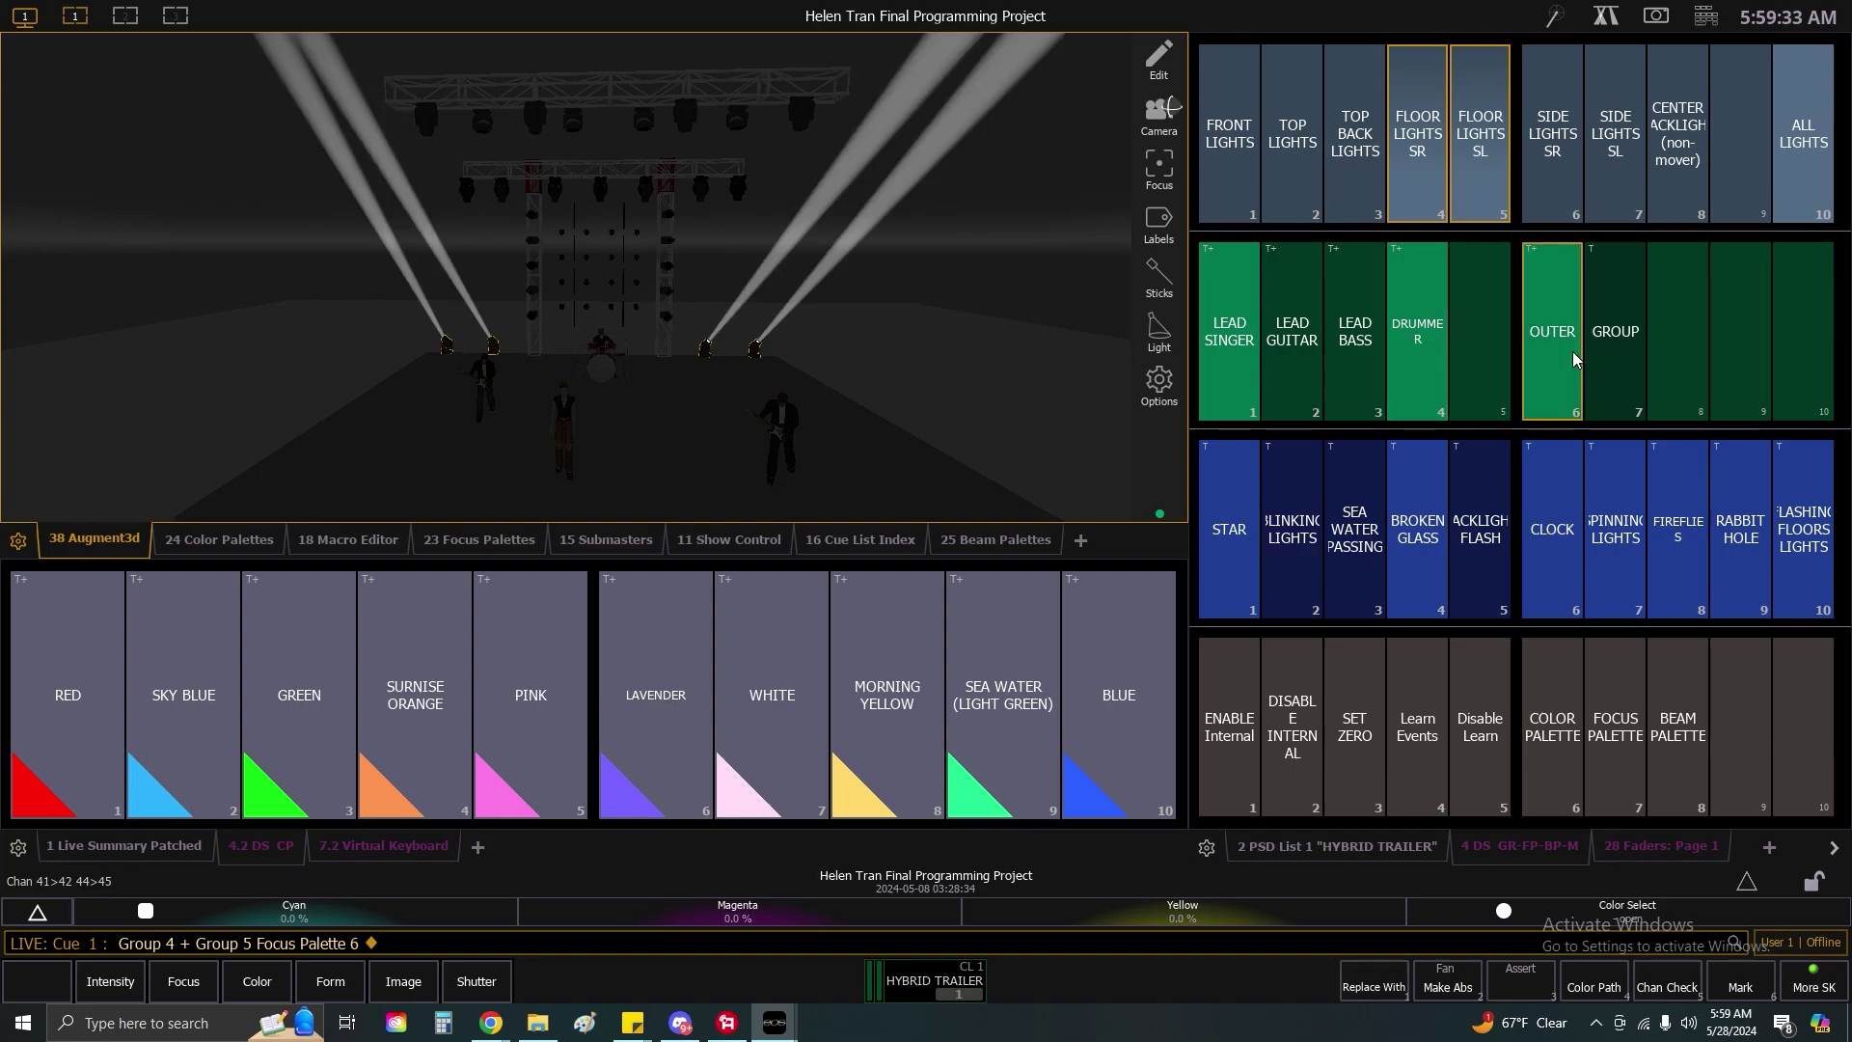
Try the Star, Broken Glass, Clock, Spinning Lights, Fireflies, Rabbit Hole and Flashing Floors Lights beam palettes on the floor lights, and release them with Sneak.
click(1251, 559)
click(1425, 547)
click(1572, 533)
click(1637, 535)
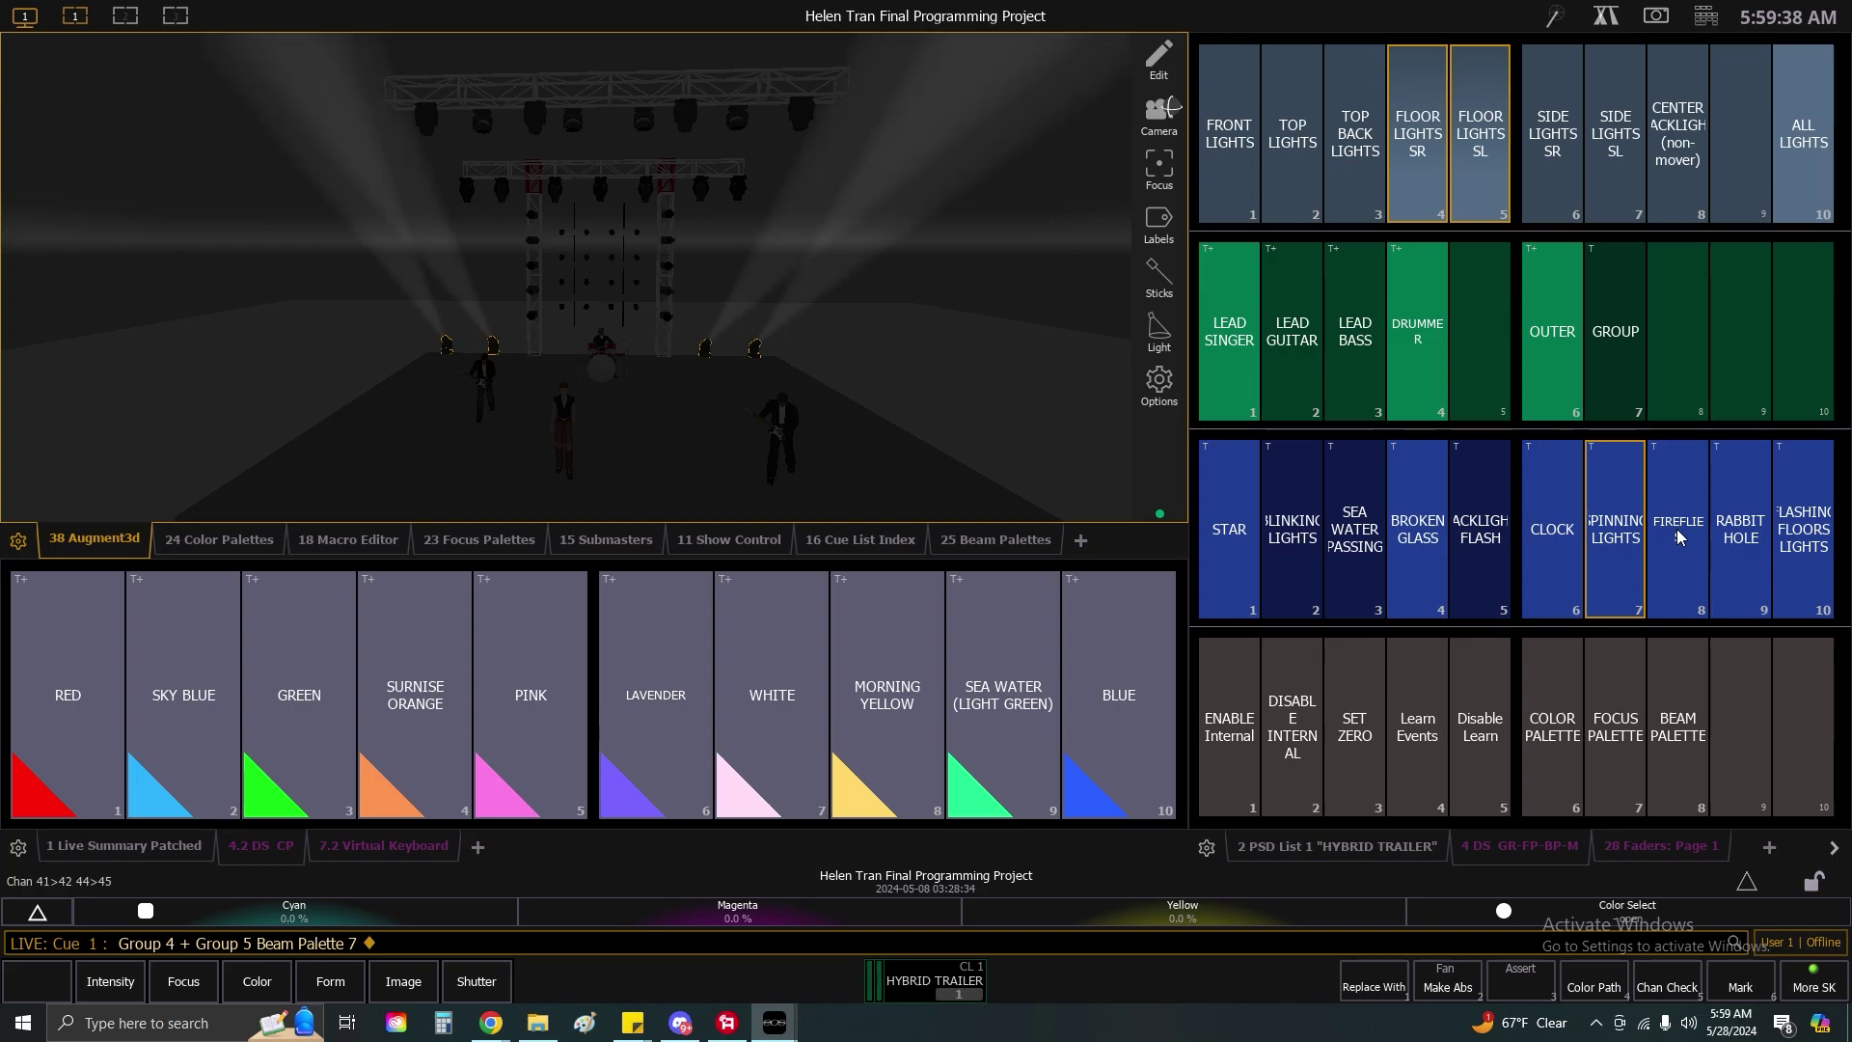
scroll(977, 376, down, 1)
mouse_move(977, 376)
mouse_down()
mouse_move(946, 367)
mouse_move(981, 369)
mouse_up()
click(1678, 540)
click(1716, 554)
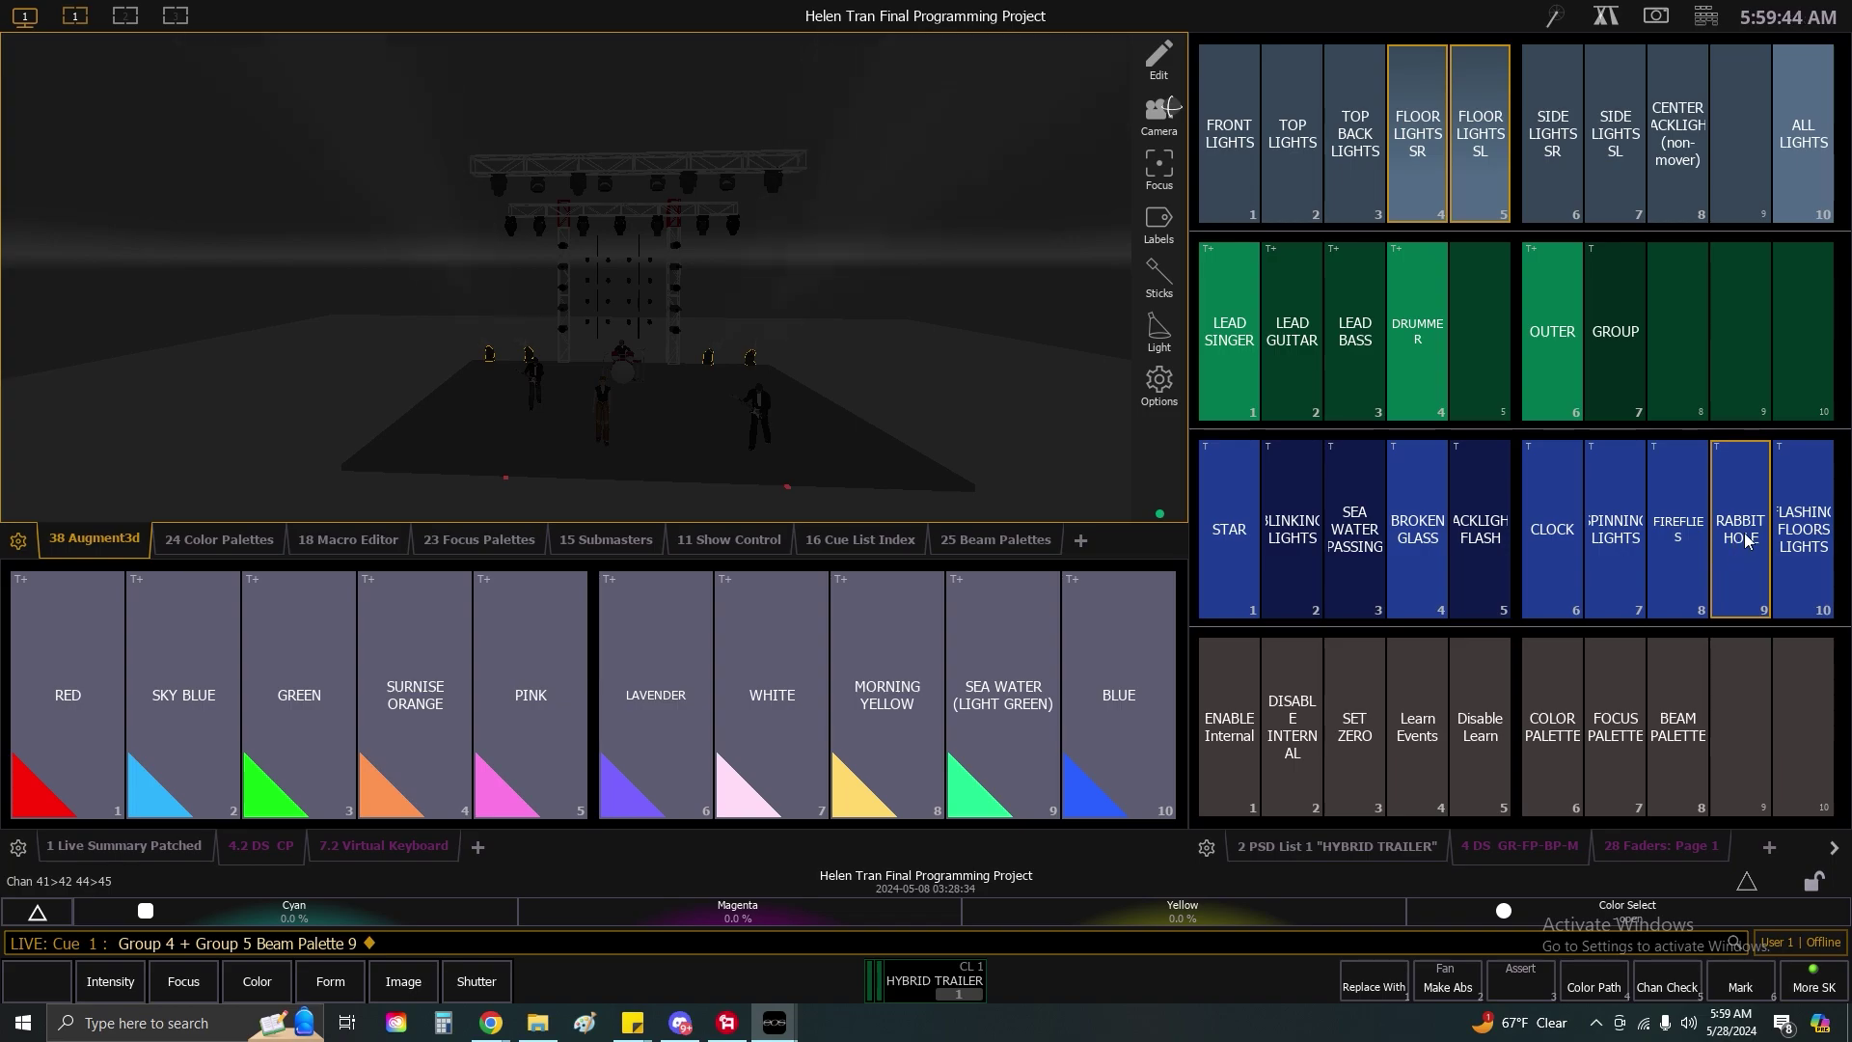
click(1789, 538)
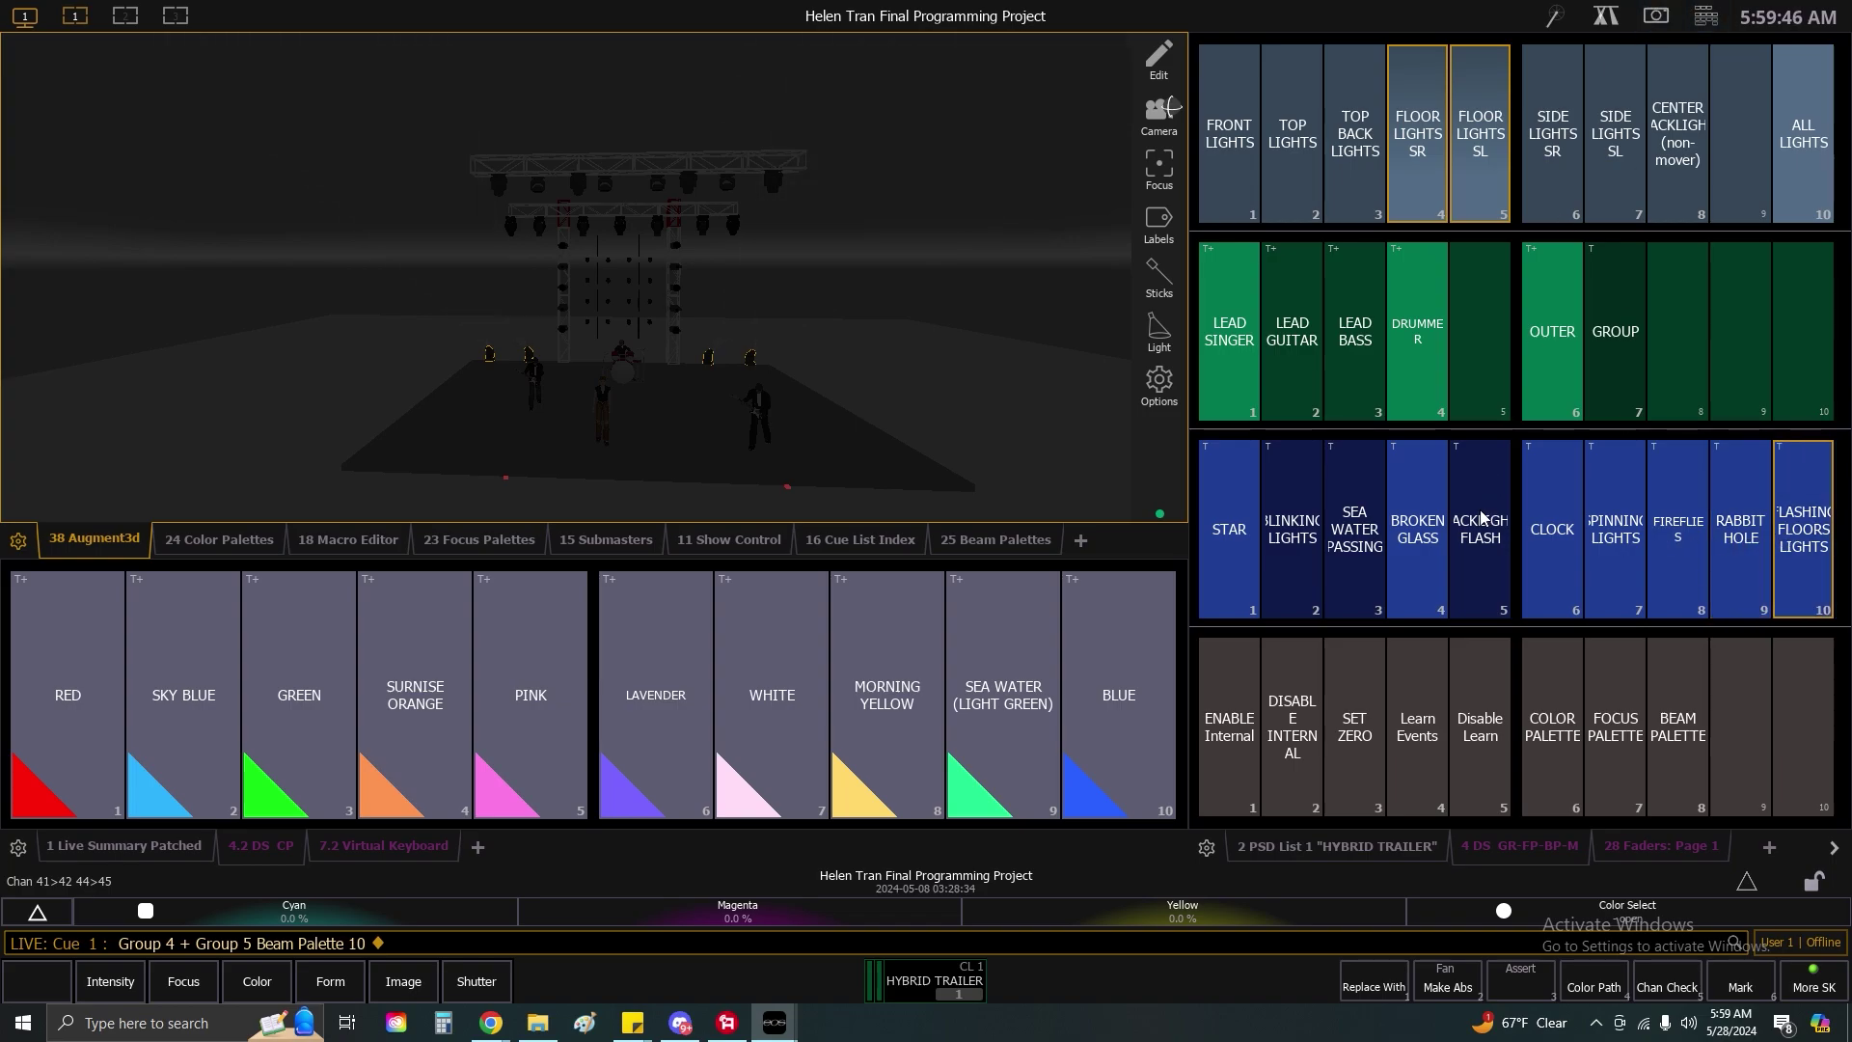
key(n)
key(Return)
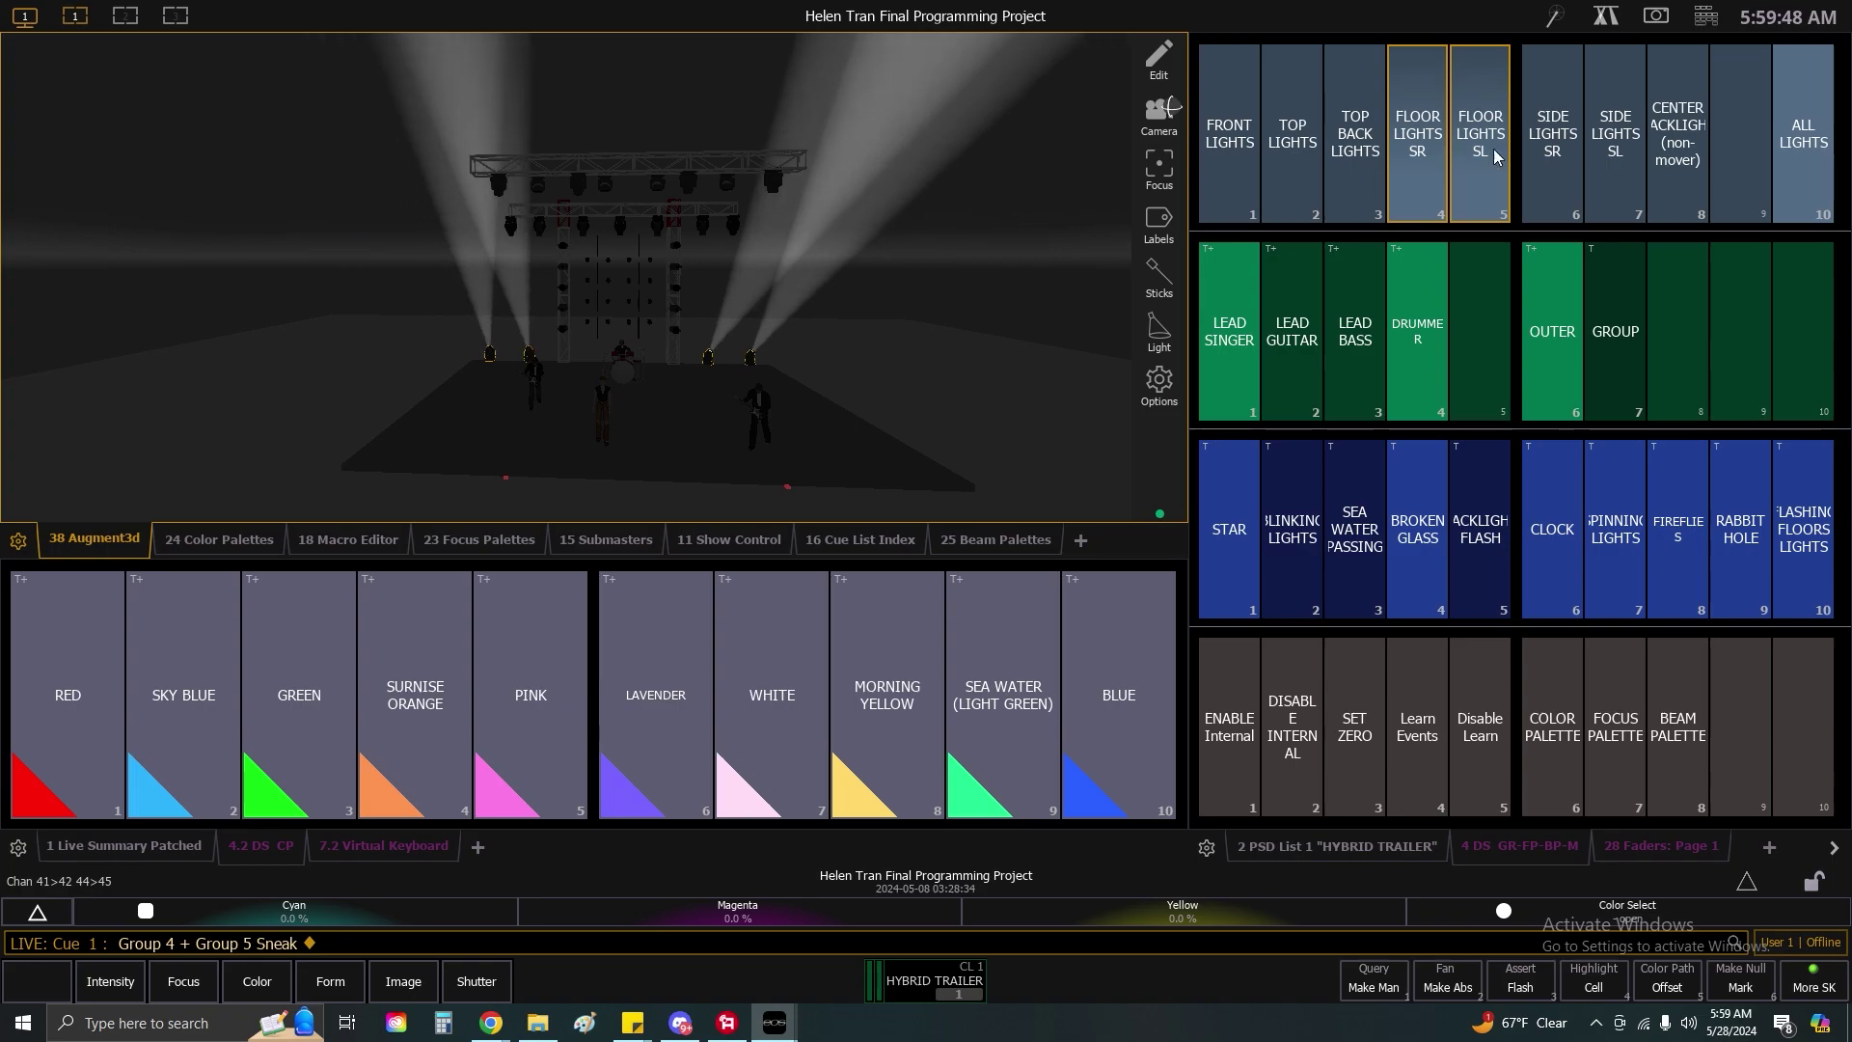
Bring the SR and SL side lights to full and try the Lead Singer, Drummer and Outer focus palettes, ending on Drummer.
click(1559, 168)
click(1605, 158)
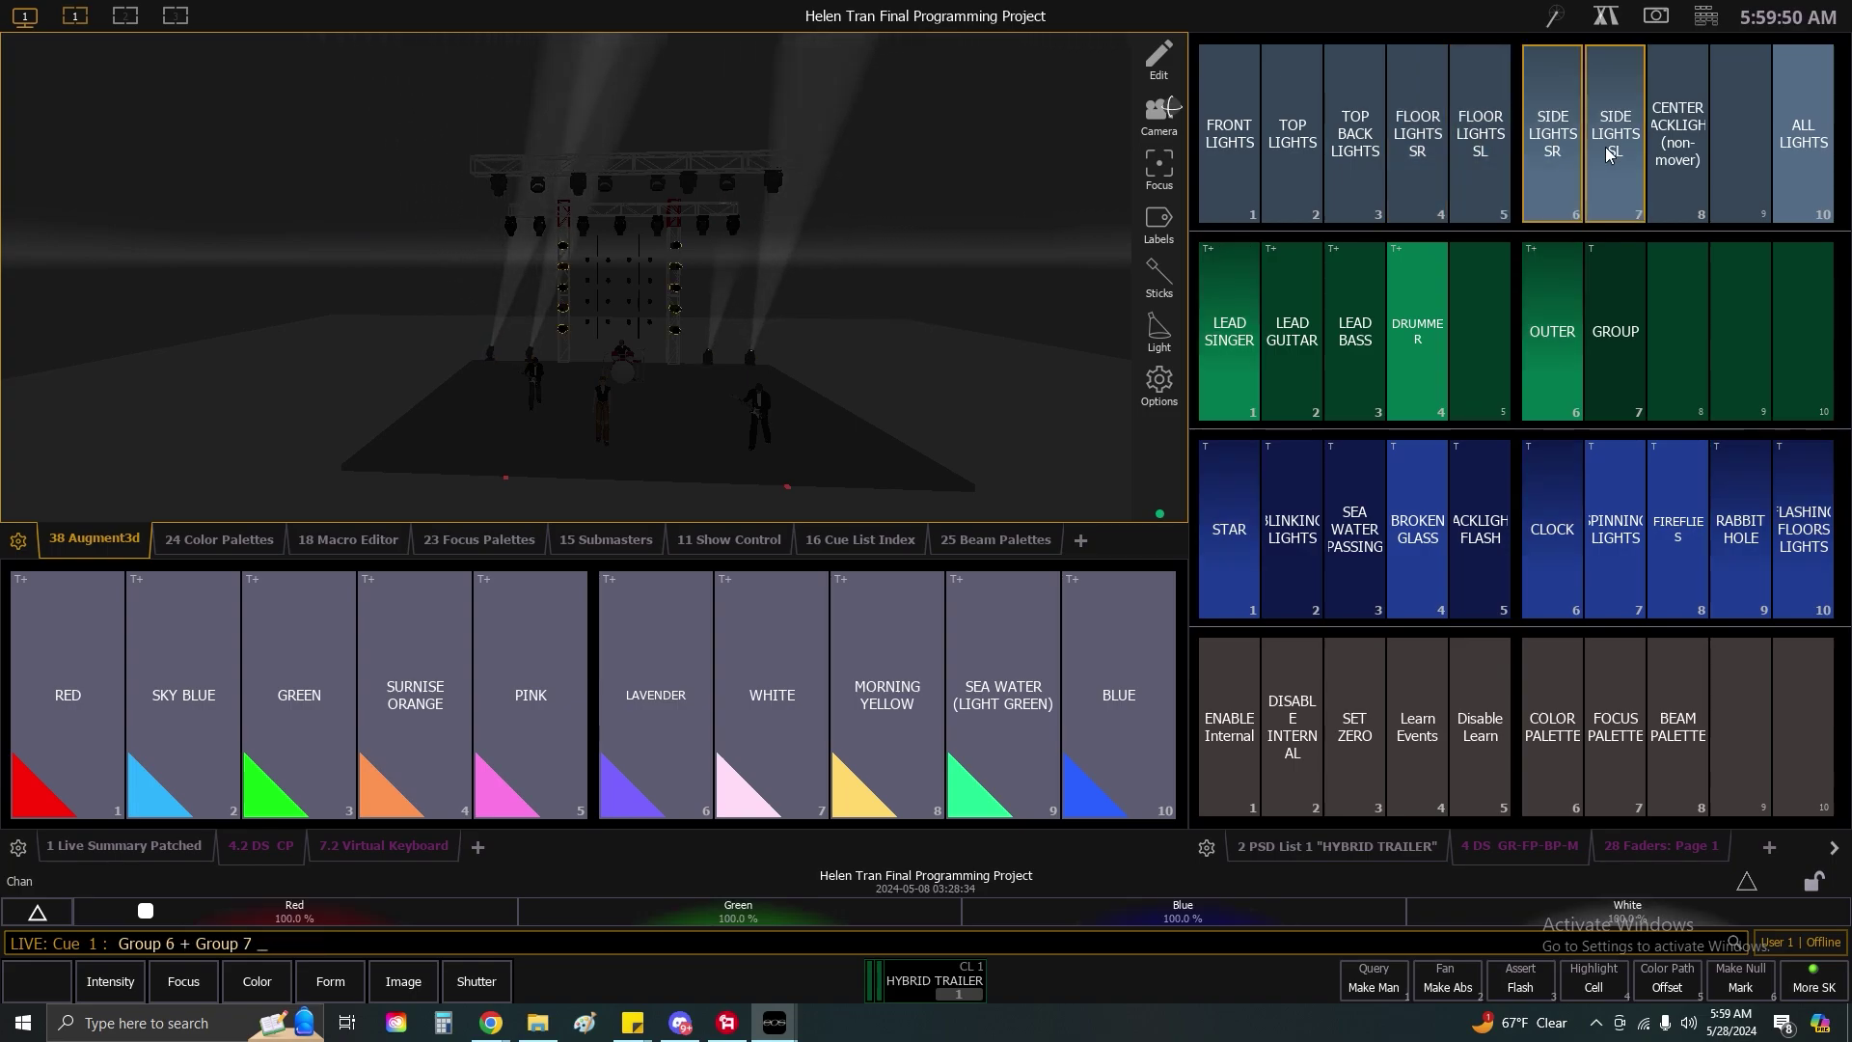
key(f)
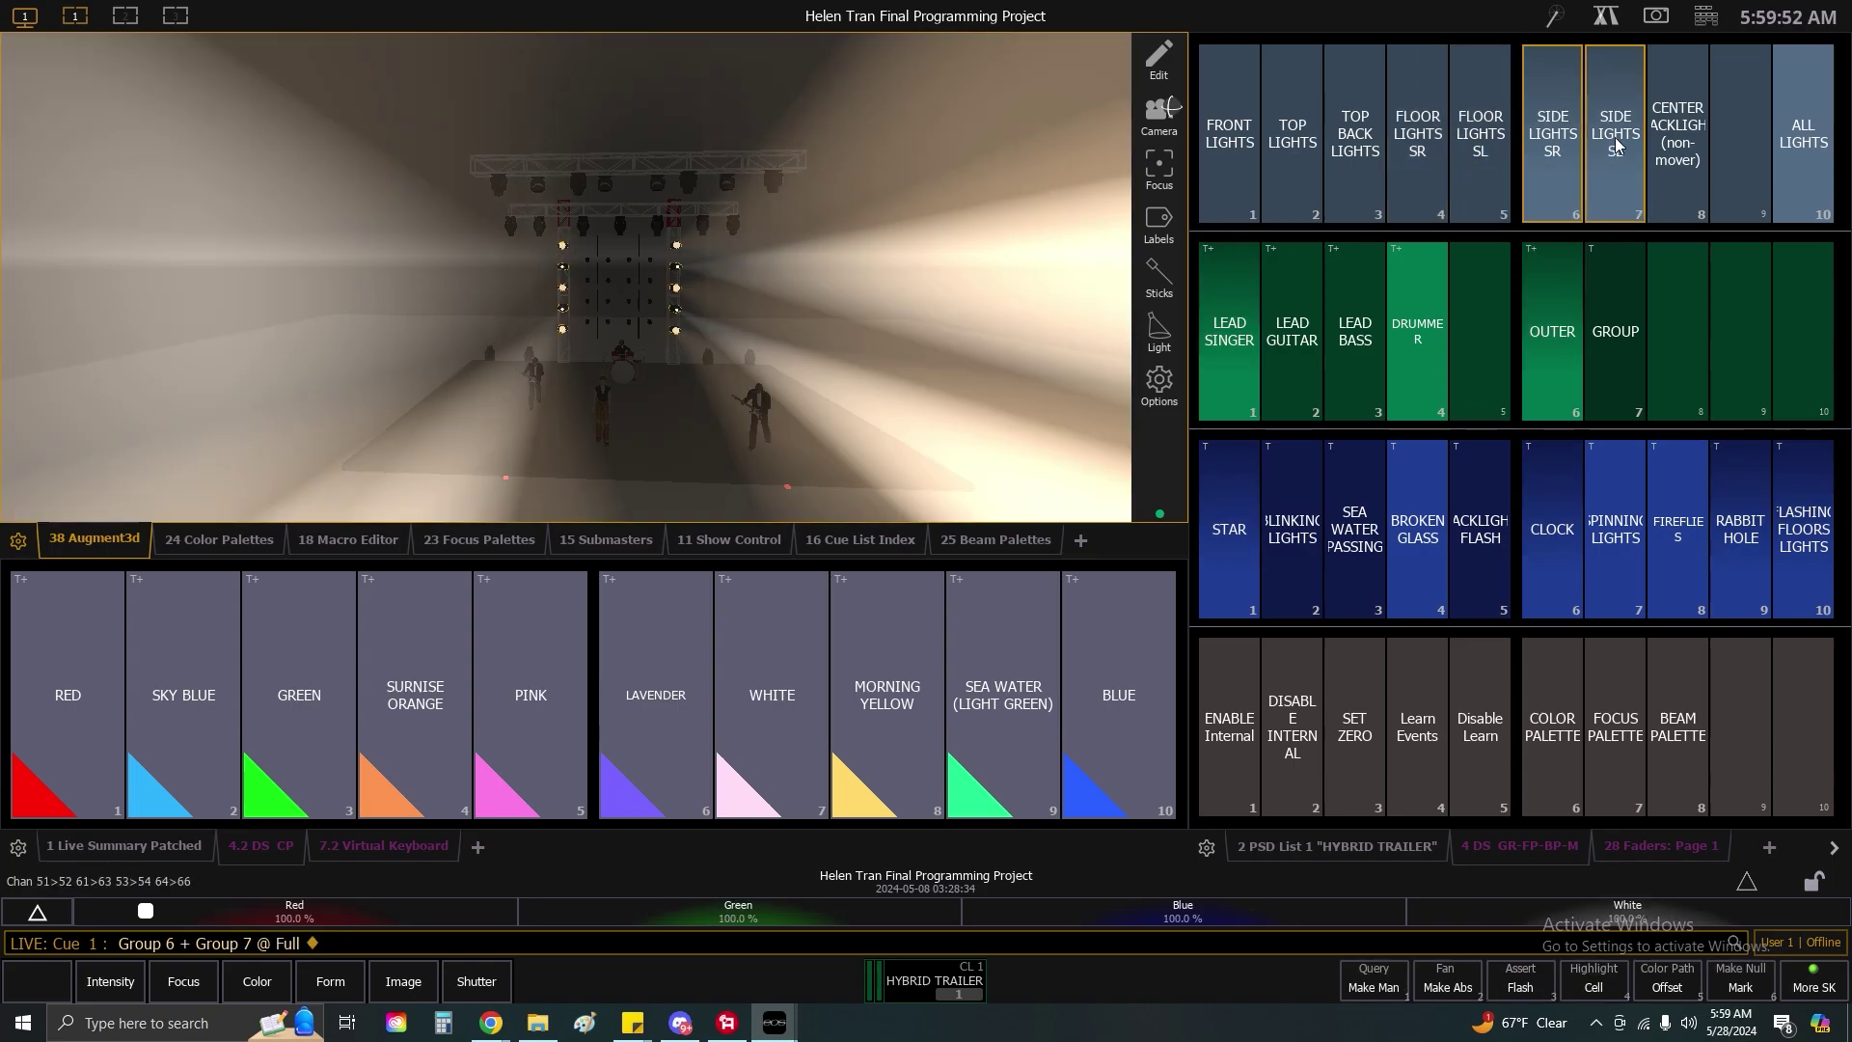
drag(780, 398, 790, 383)
click(1240, 368)
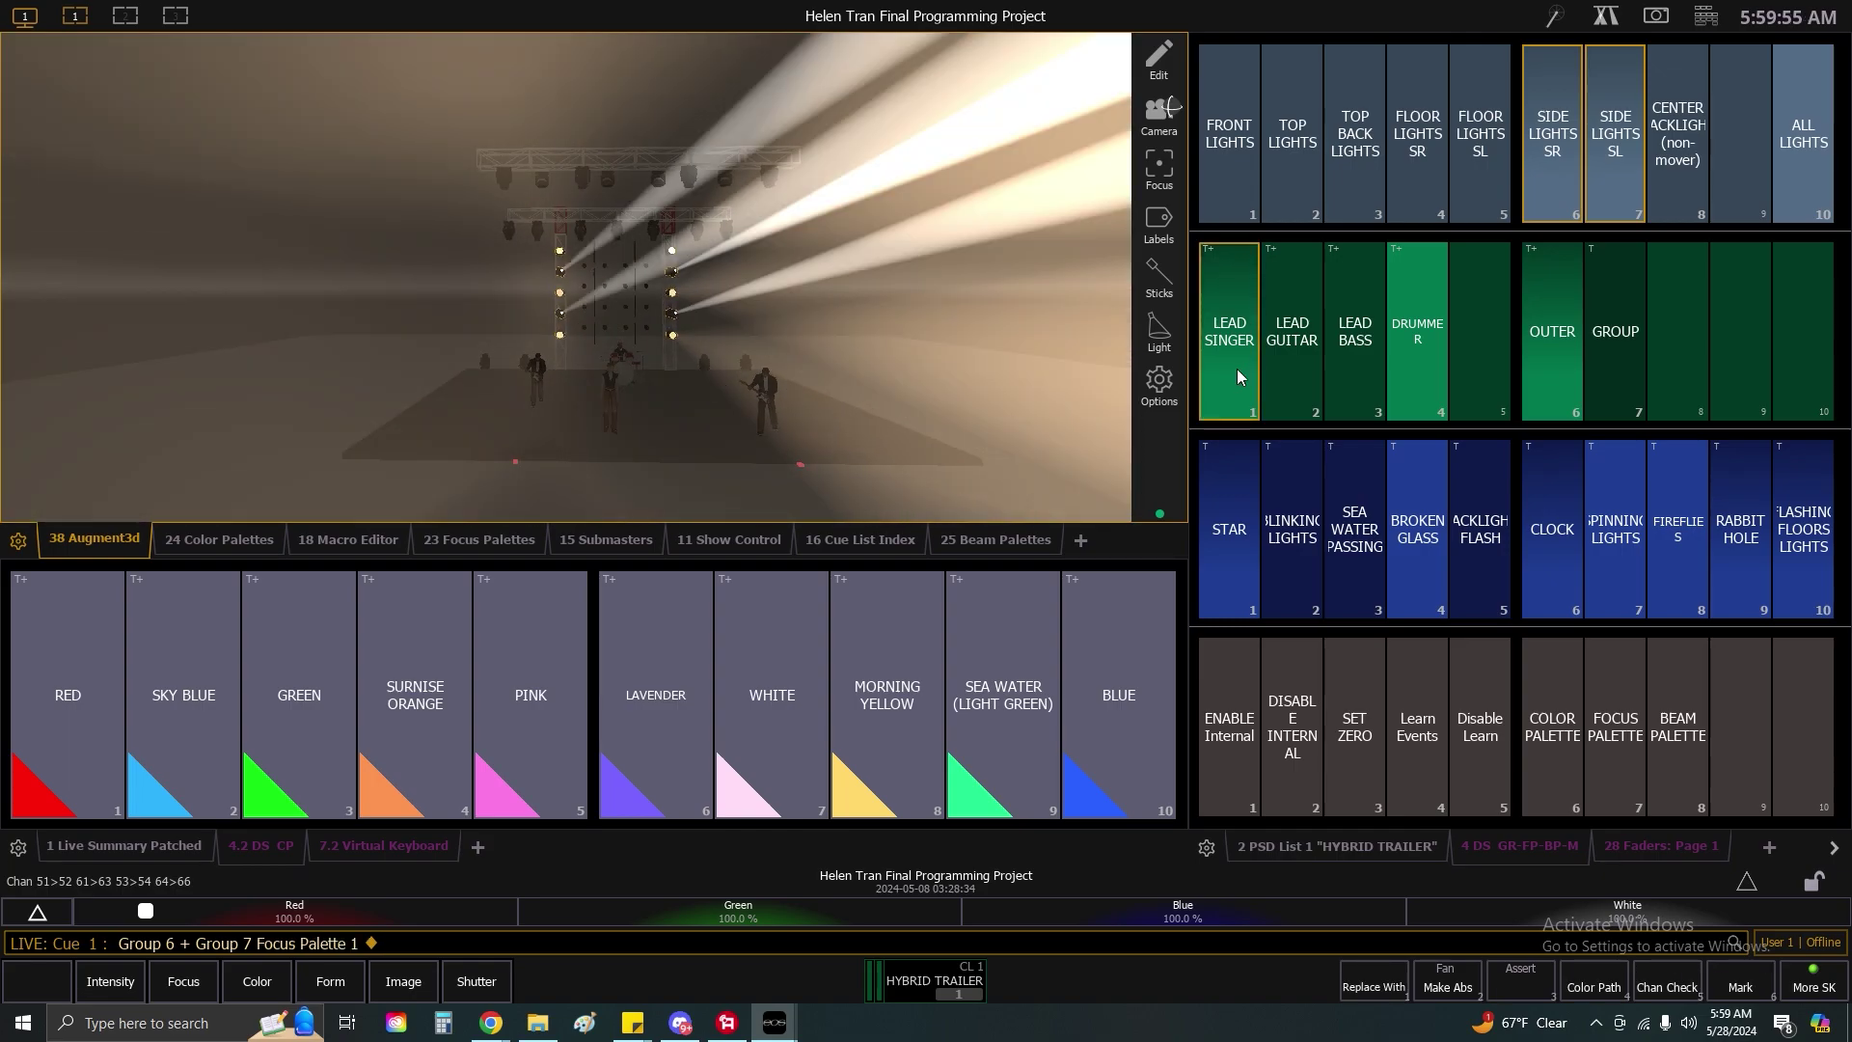
click(1435, 359)
click(1540, 369)
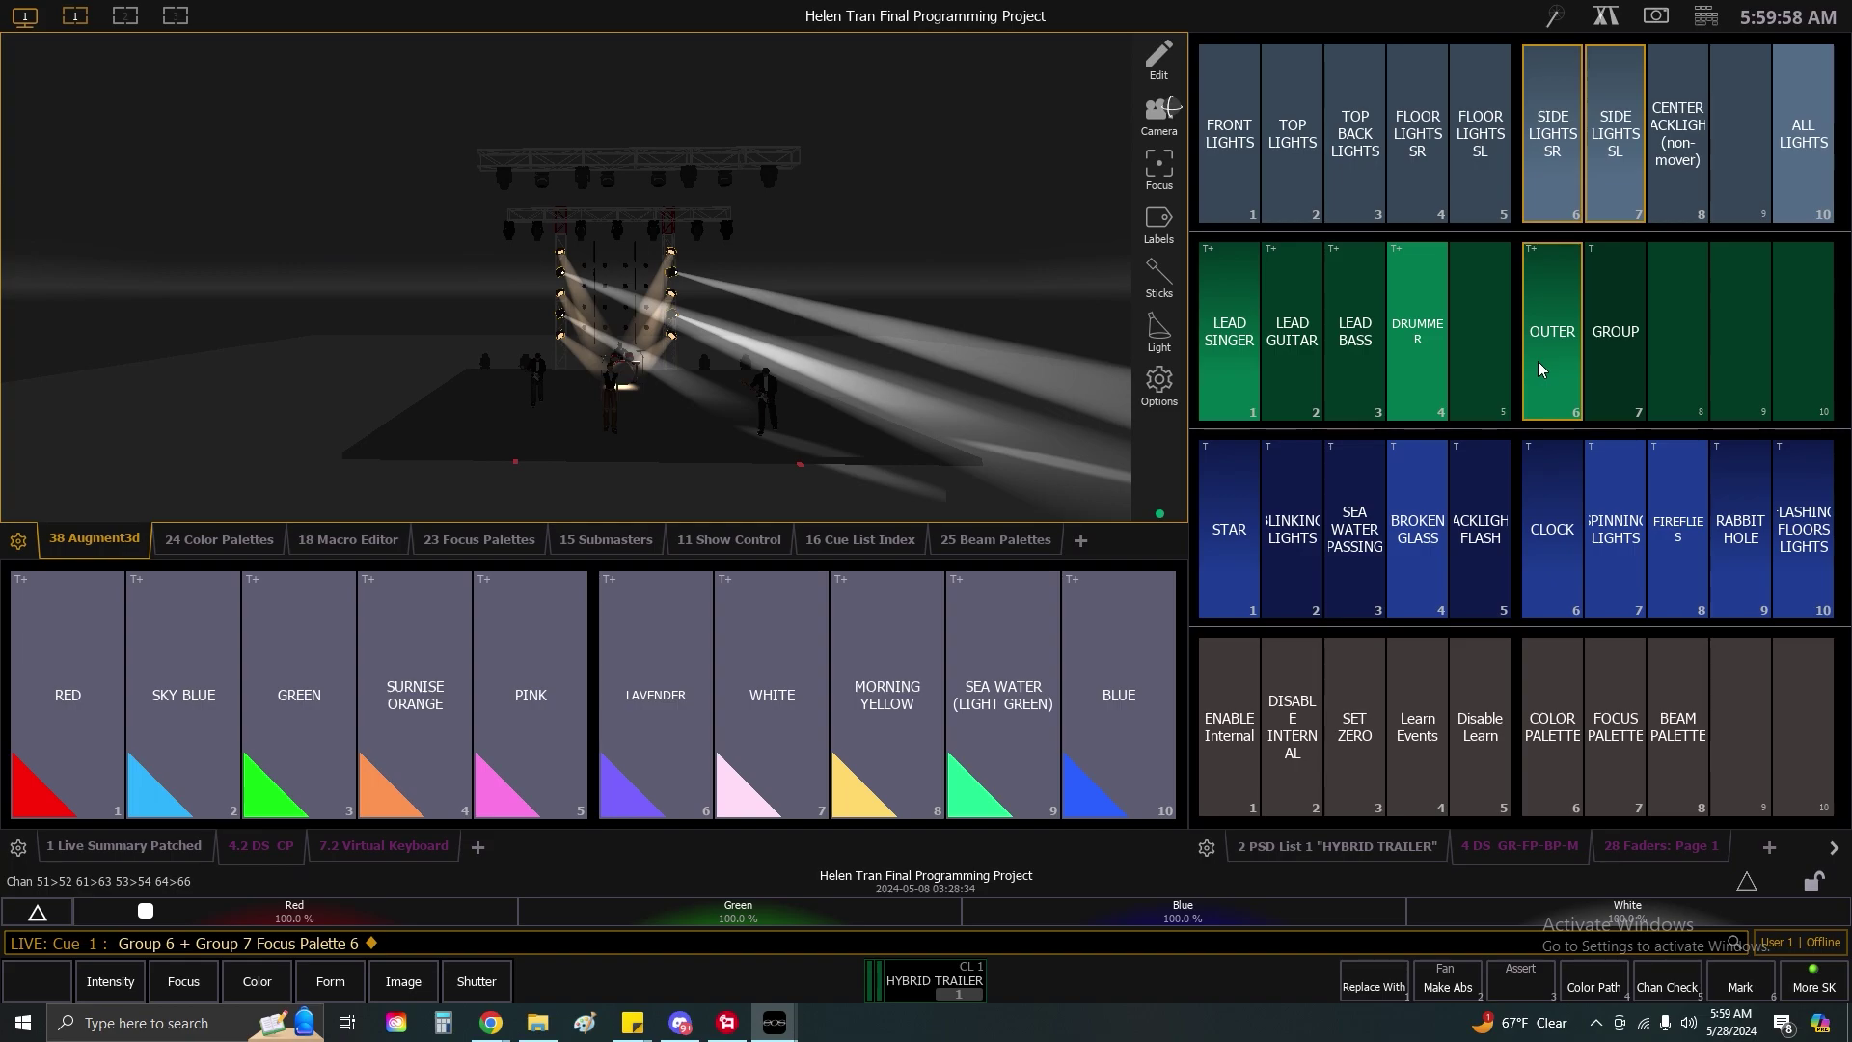
click(1419, 368)
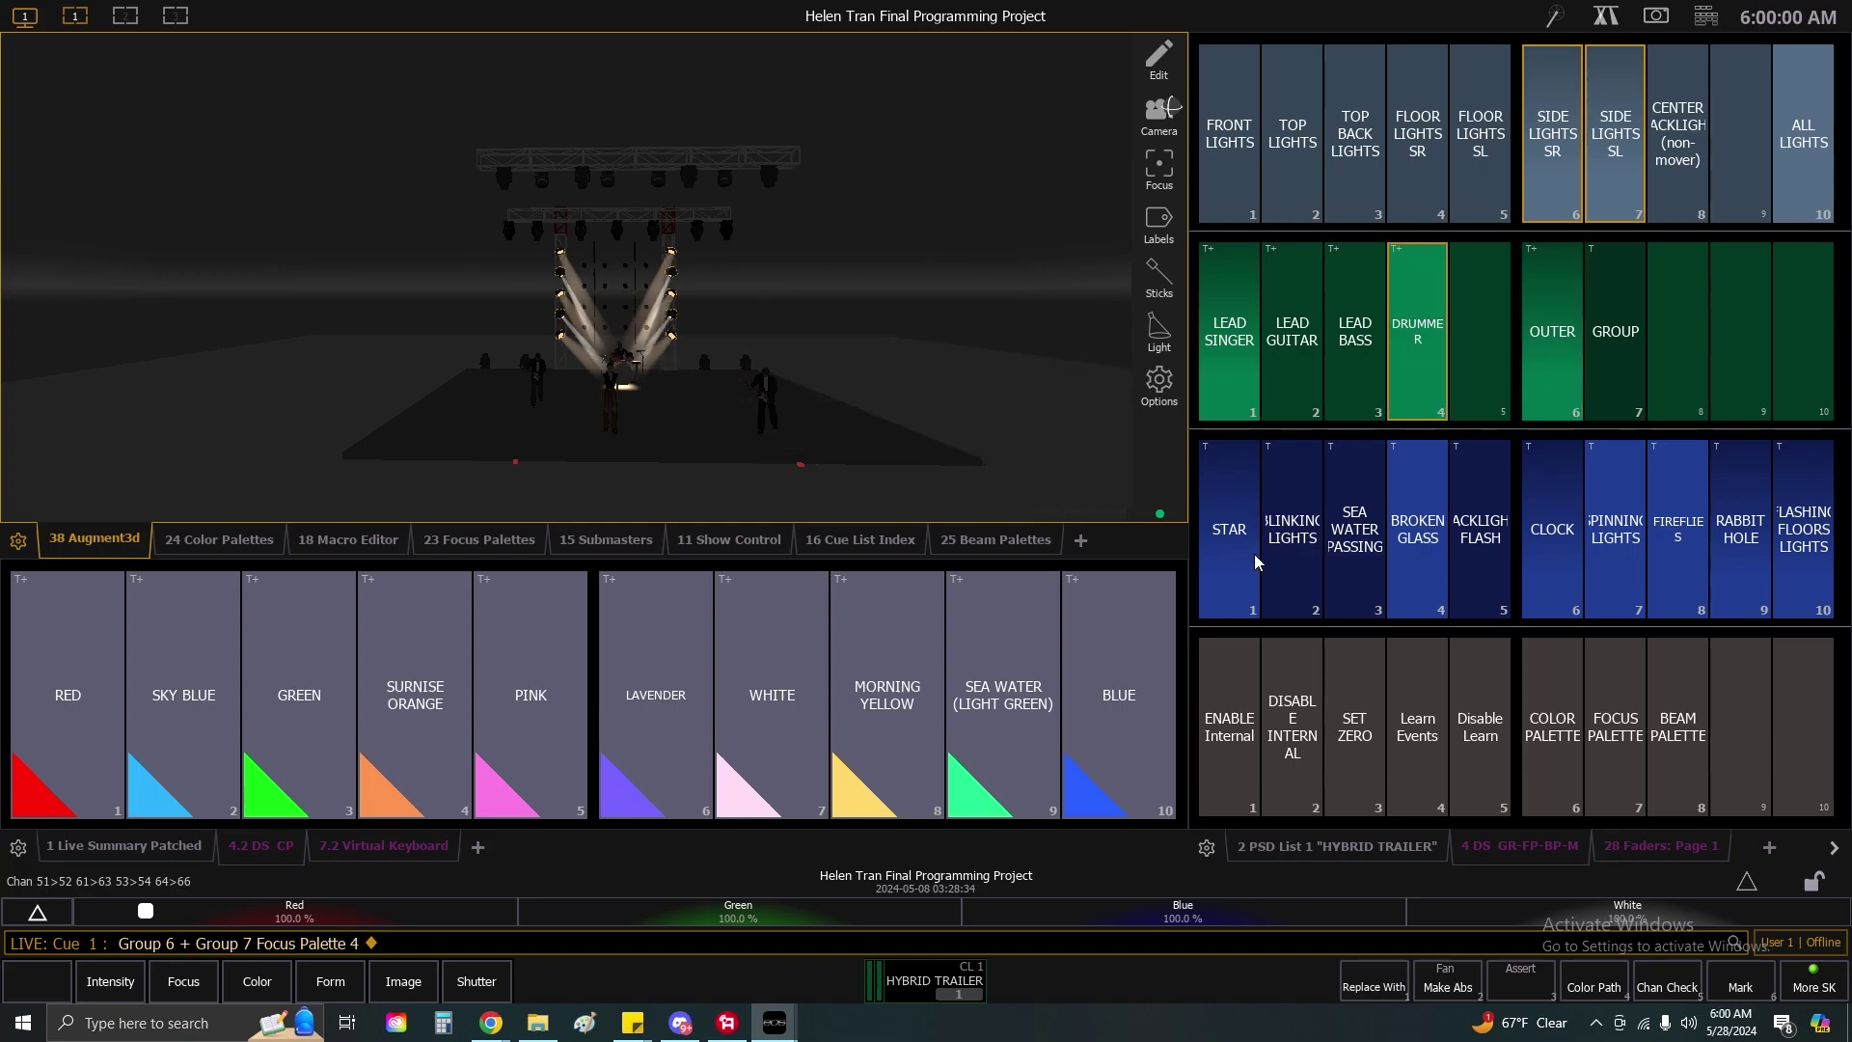
Try the Star, Broken Glass, Clock, Spinning Lights, Fireflies, Rabbit Hole and Flashing Floors Lights beam palettes on the side lights.
click(1408, 533)
click(1229, 529)
drag(717, 389, 733, 459)
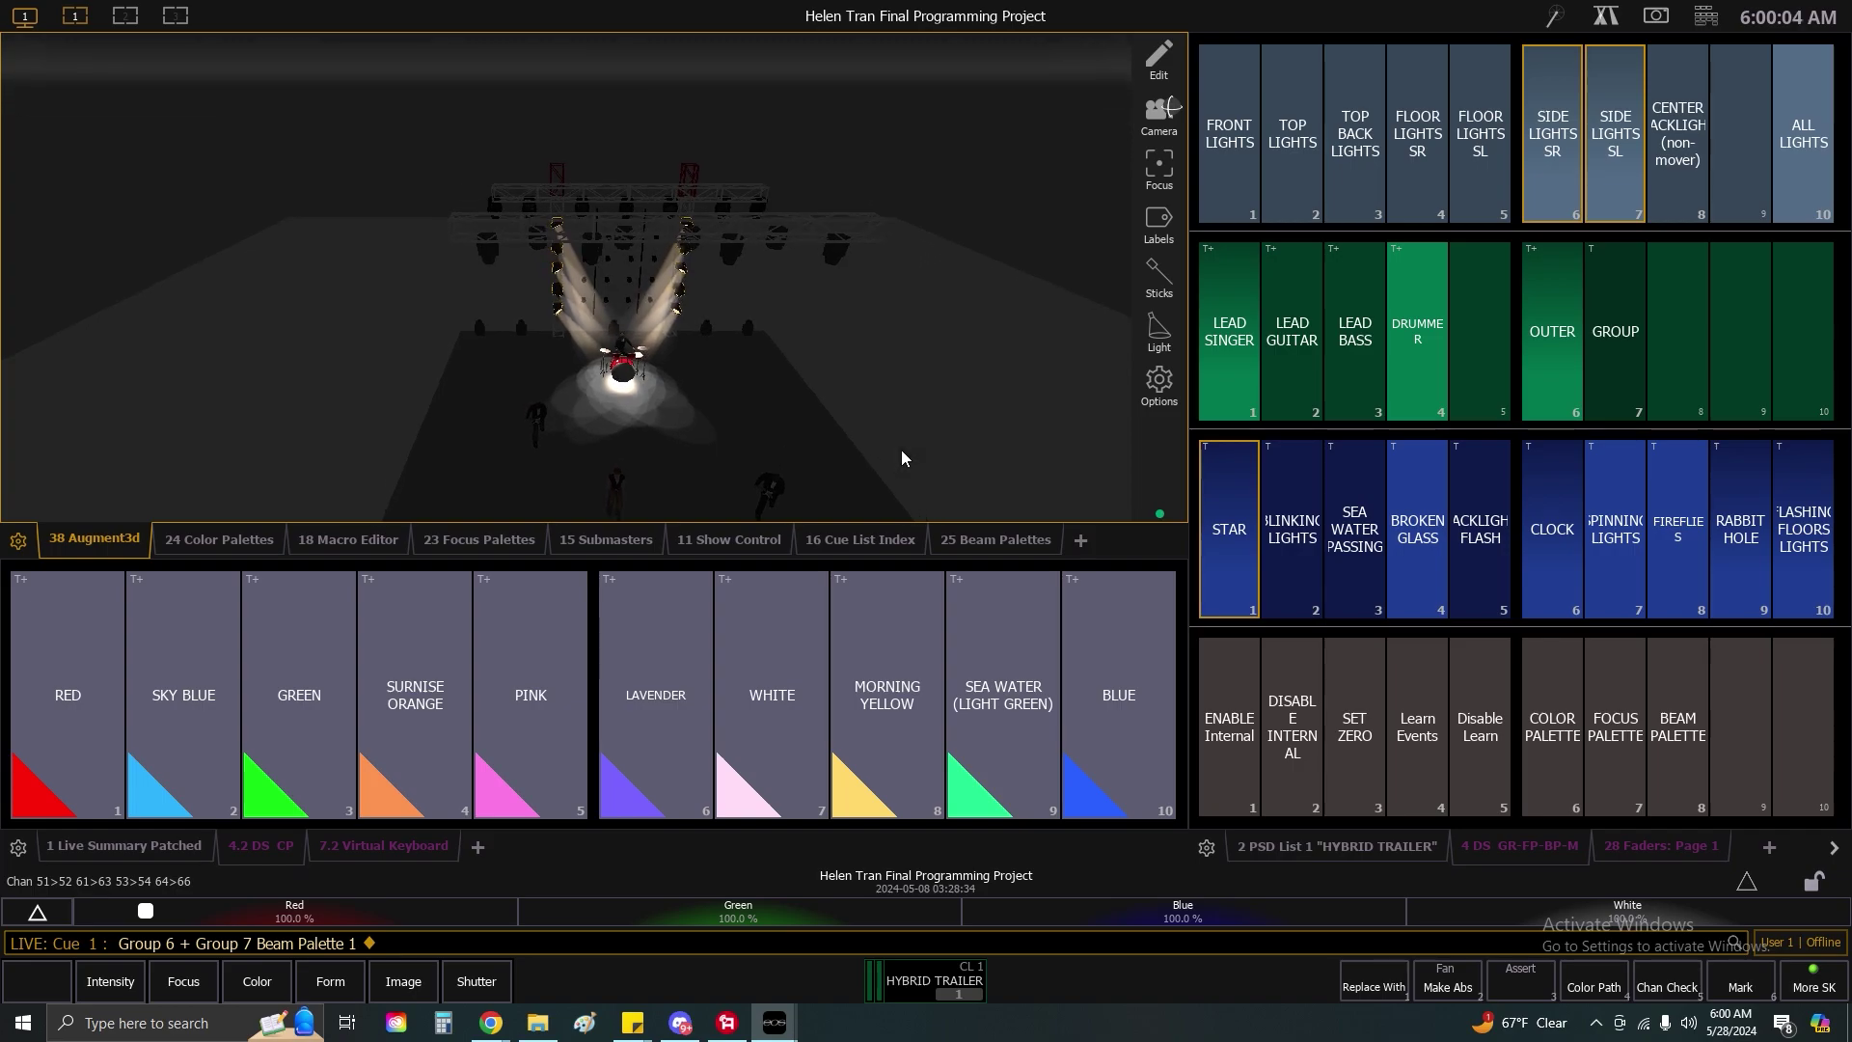
click(1420, 561)
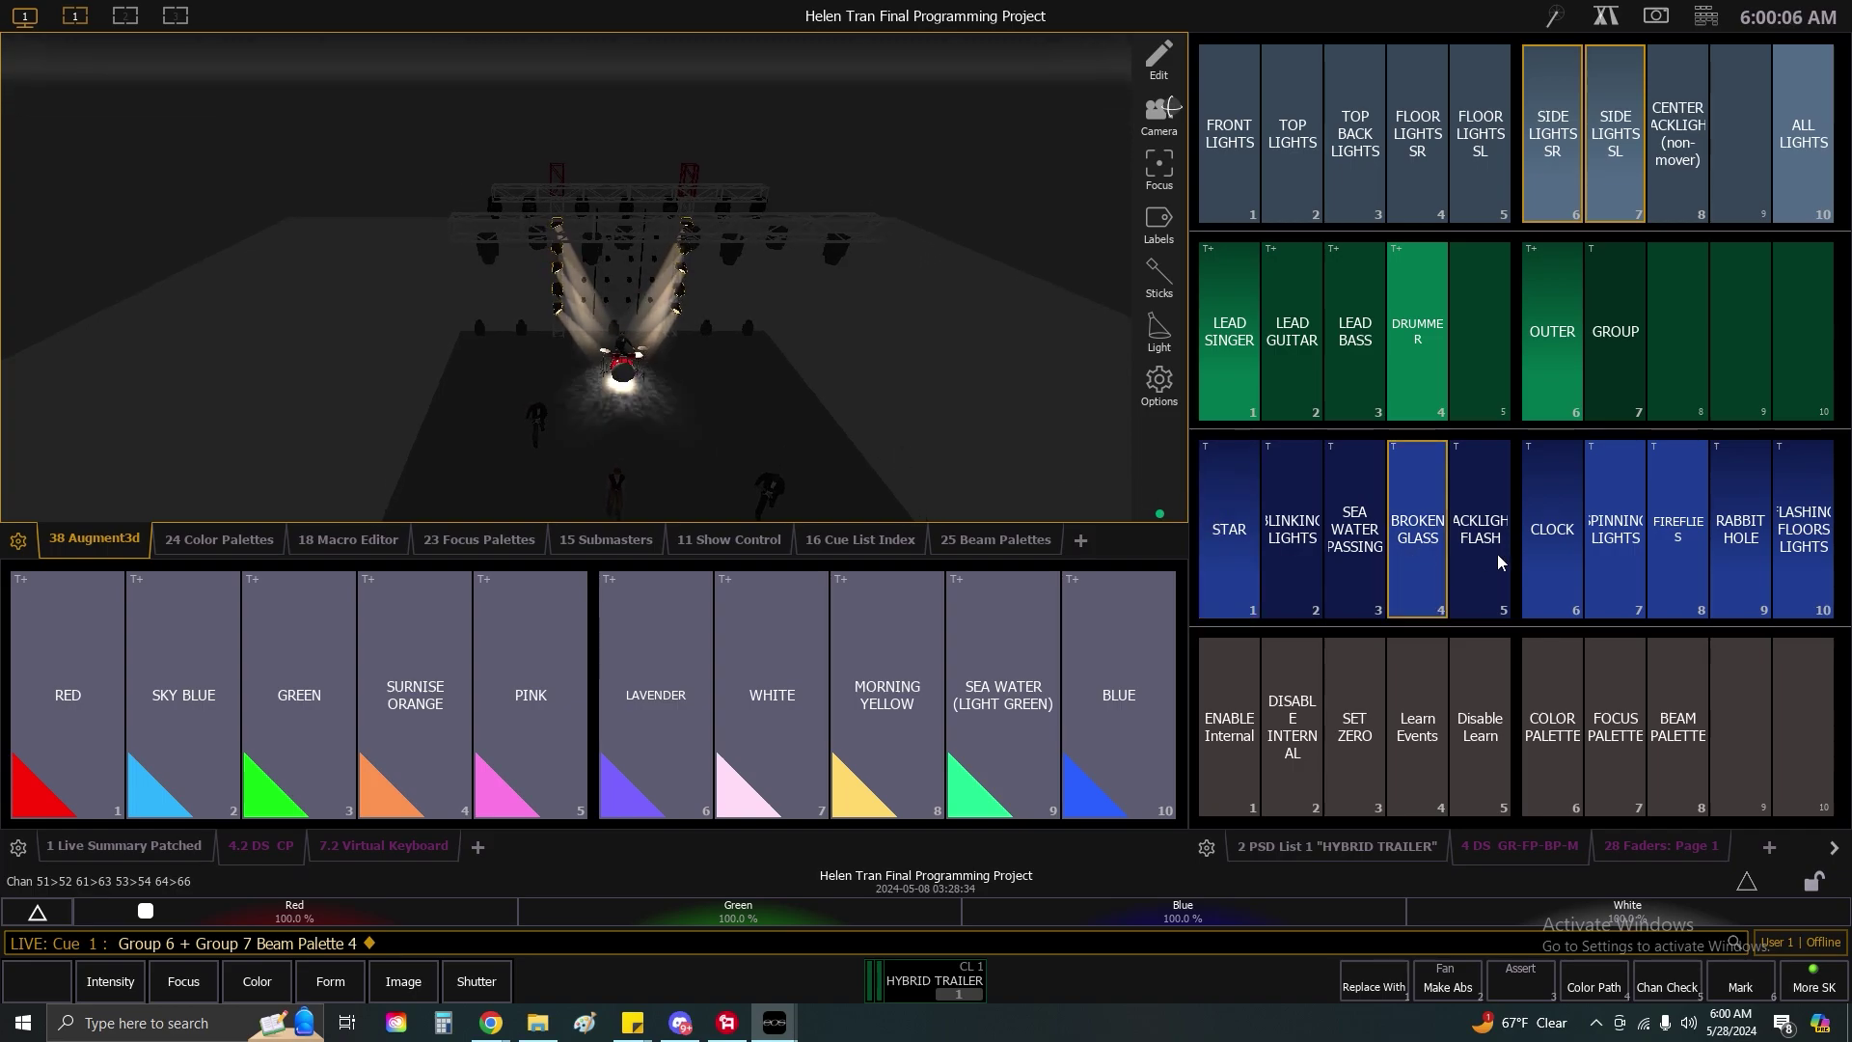
click(1567, 552)
click(1615, 544)
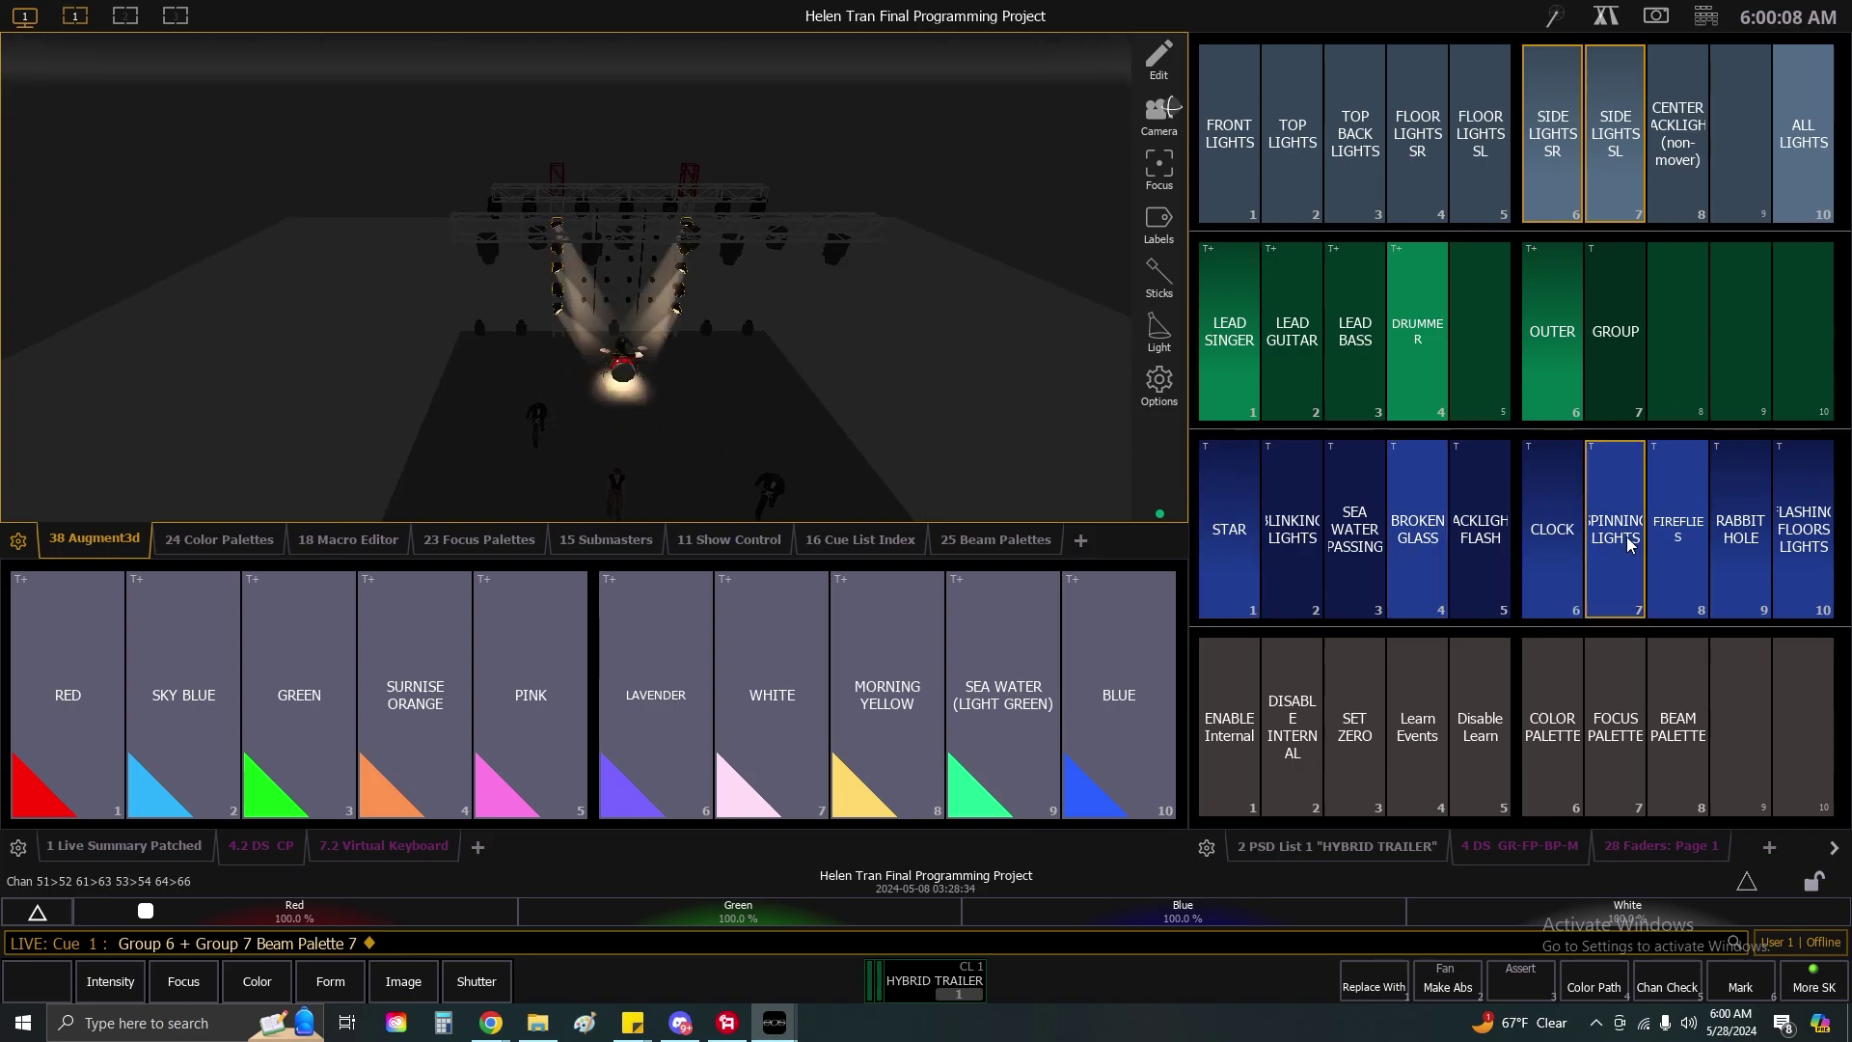
click(1676, 538)
click(1747, 542)
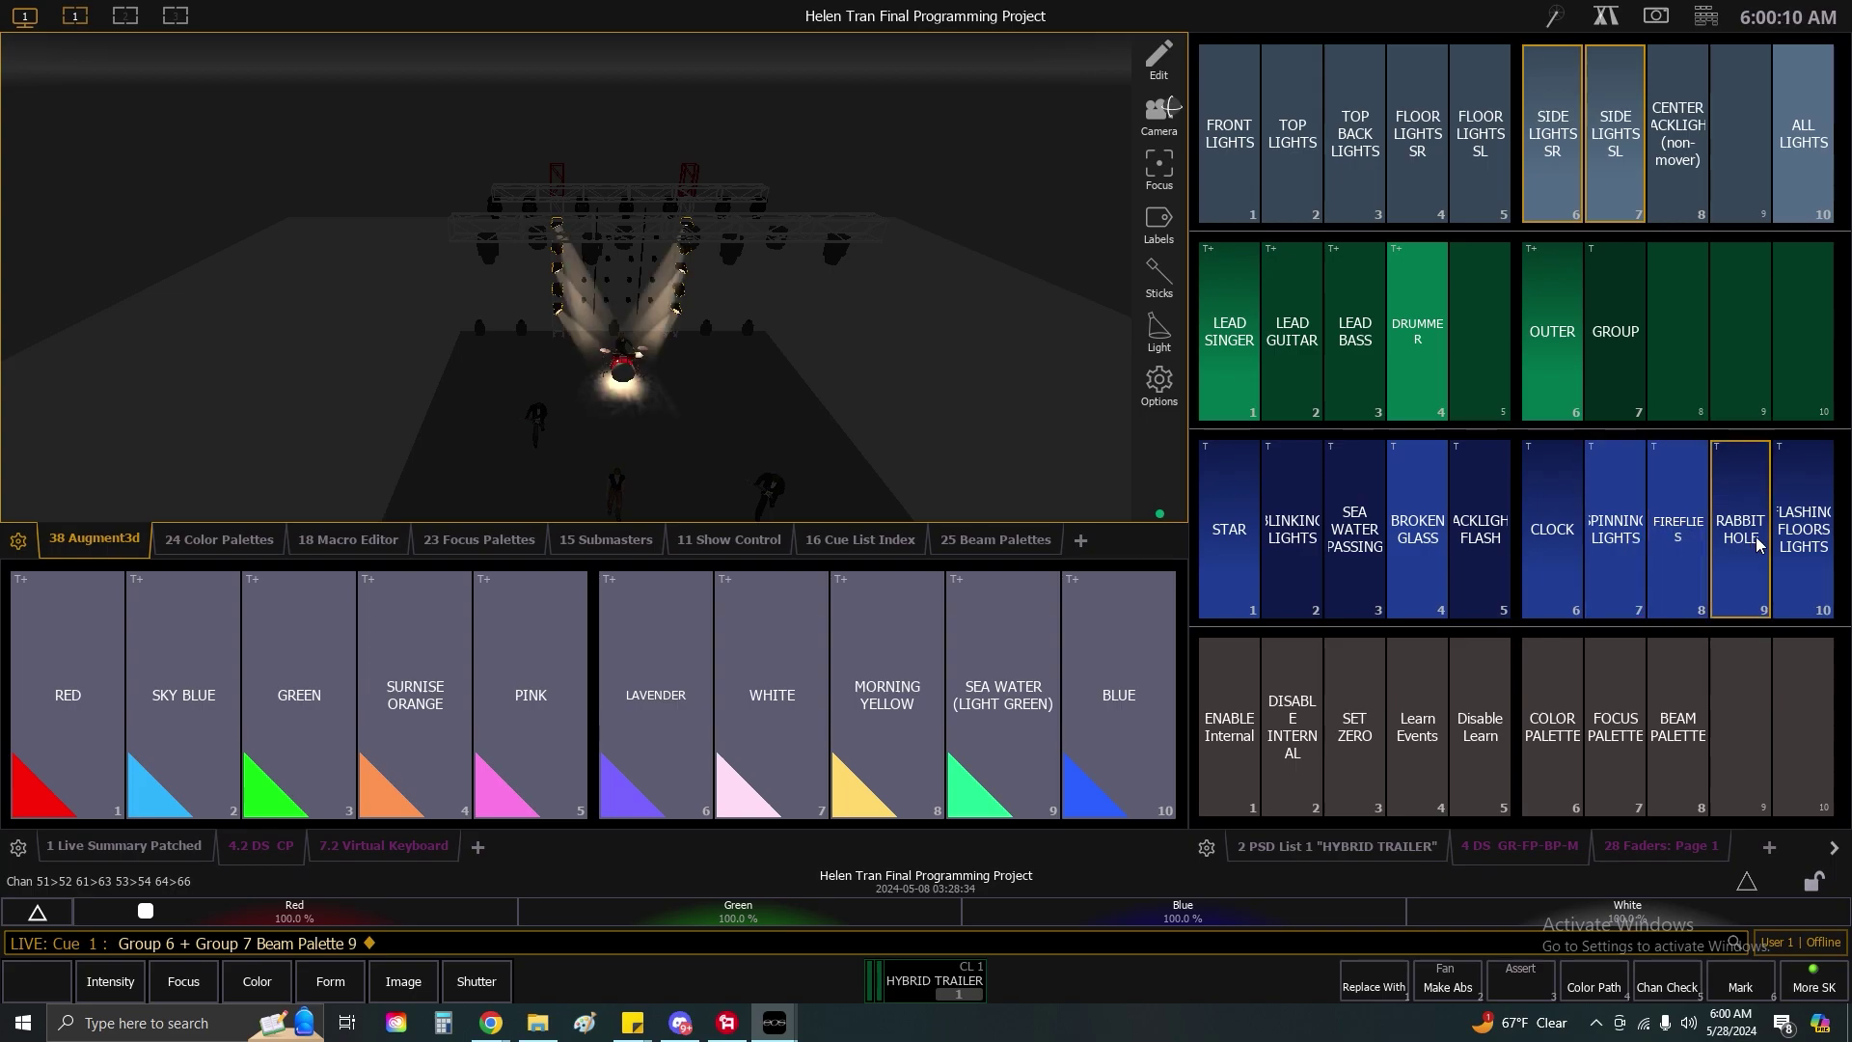
click(1799, 544)
Turn the ambient light off and try the Star, Broken Glass, Clock, Rabbit Hole and Blinking Lights beam palettes on the side lights.
click(1159, 331)
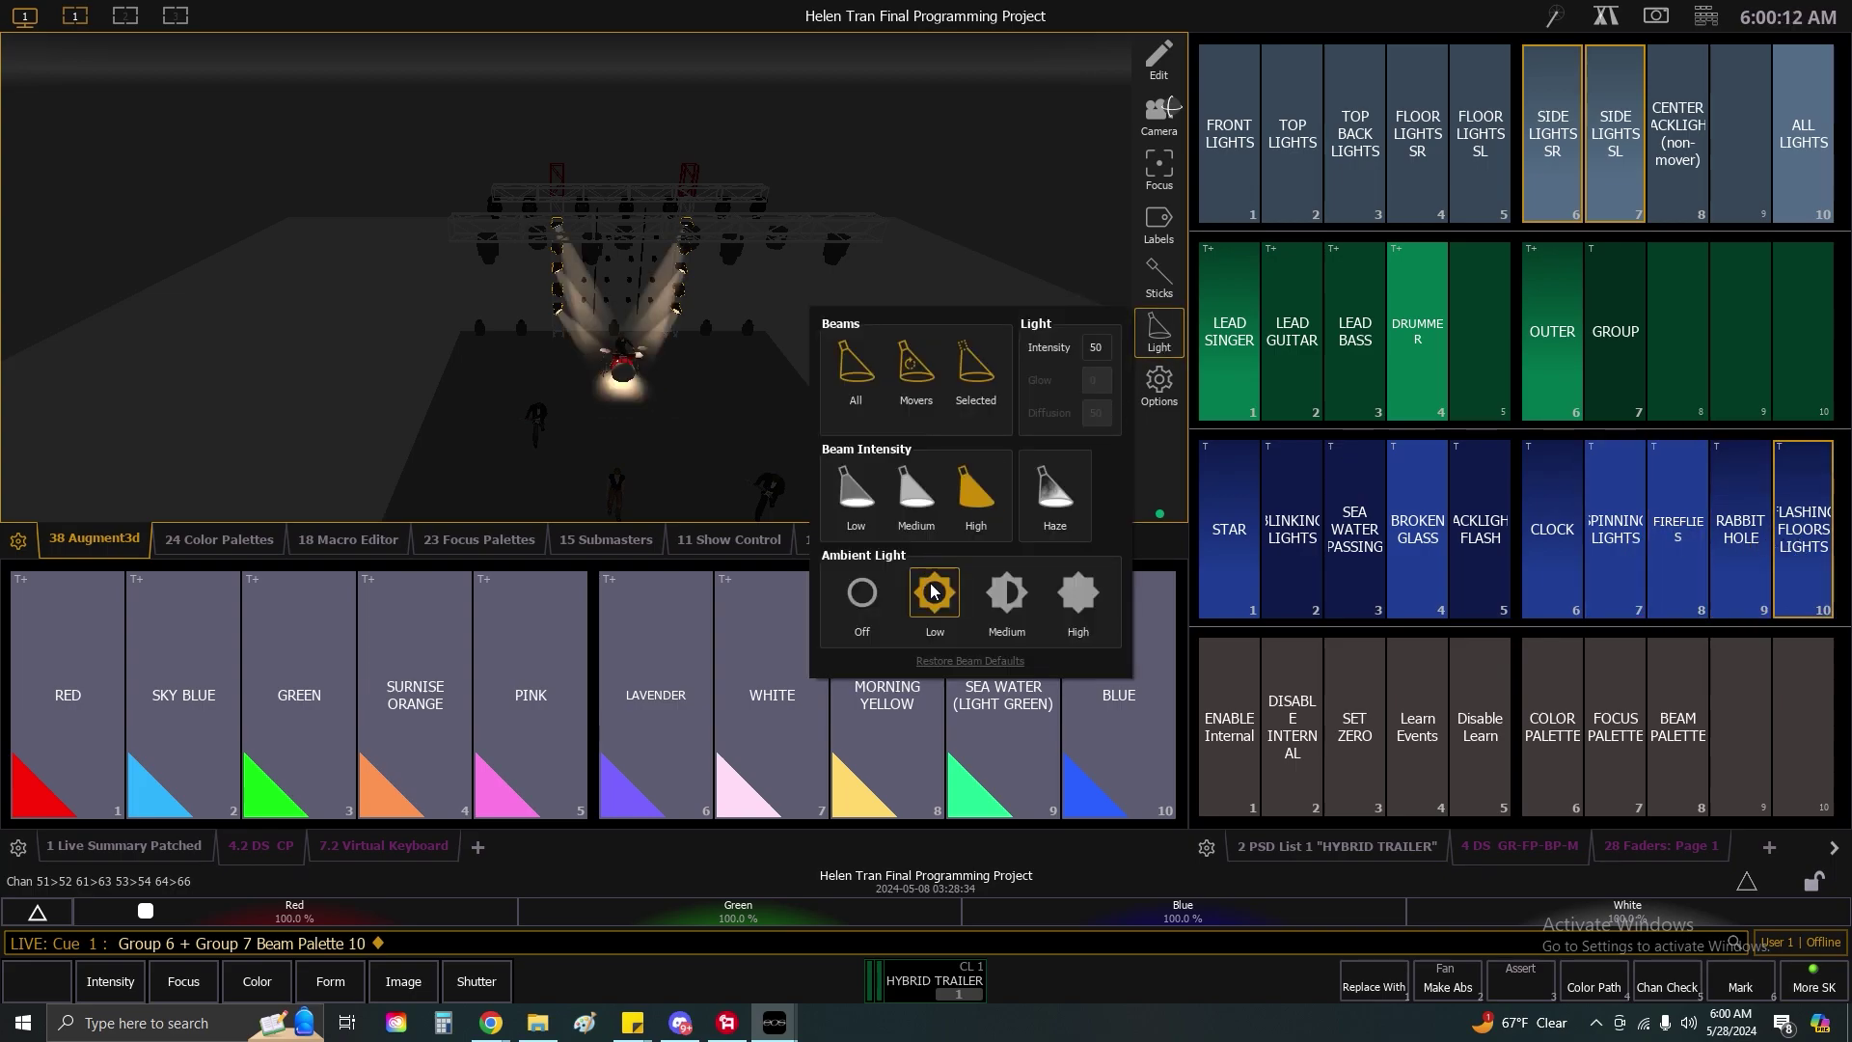
click(862, 594)
click(1158, 330)
click(1227, 569)
click(1425, 538)
click(1551, 535)
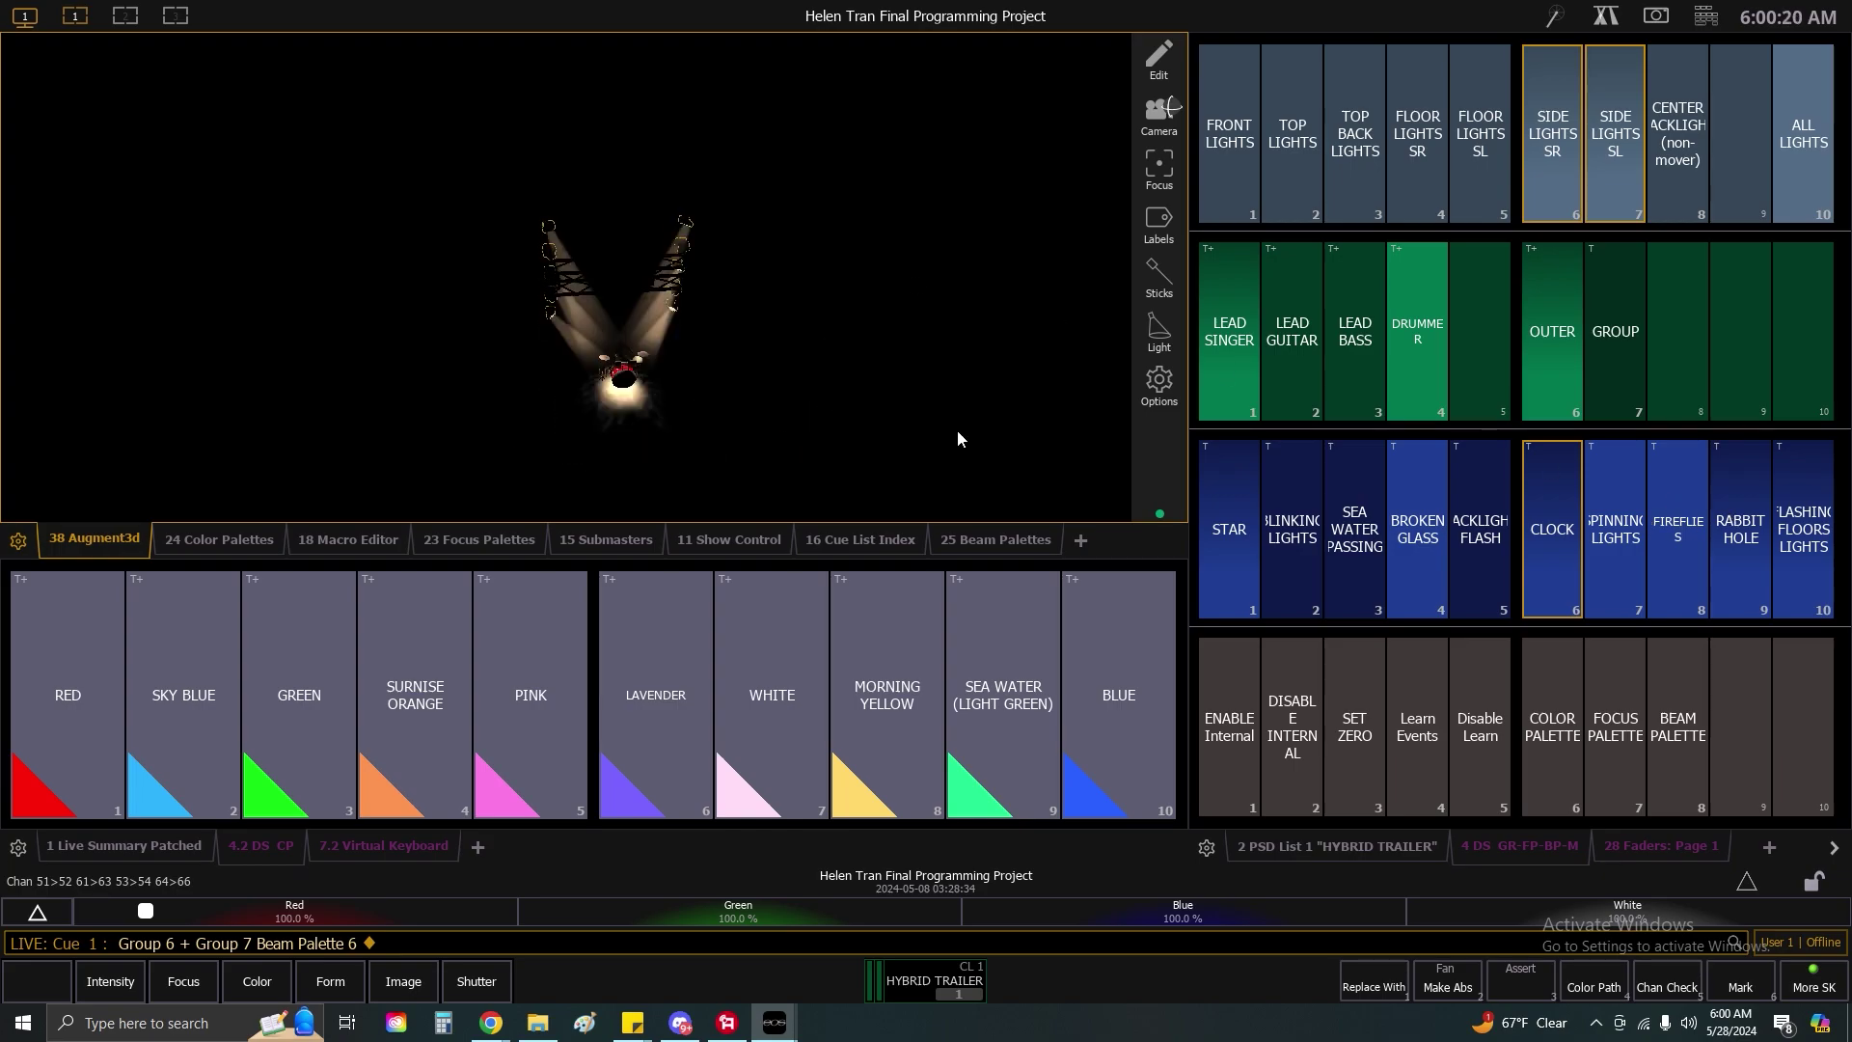
click(1741, 530)
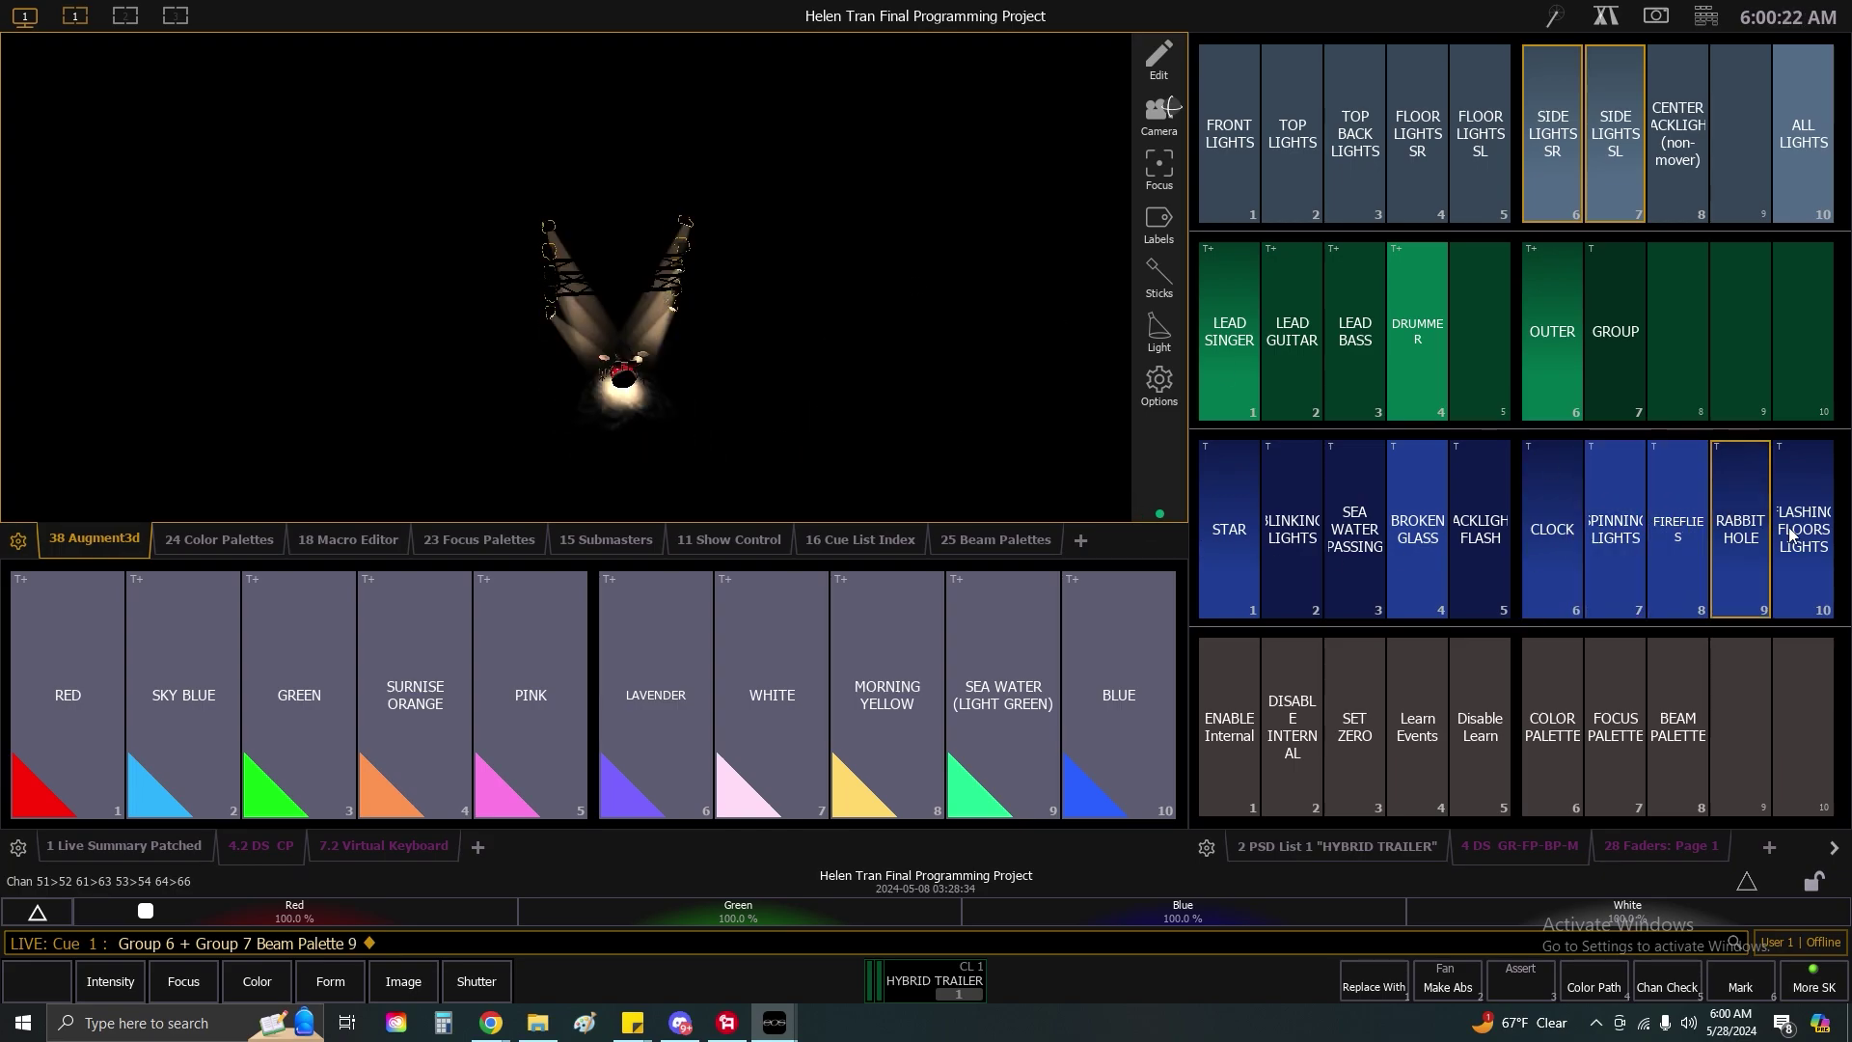
click(1263, 569)
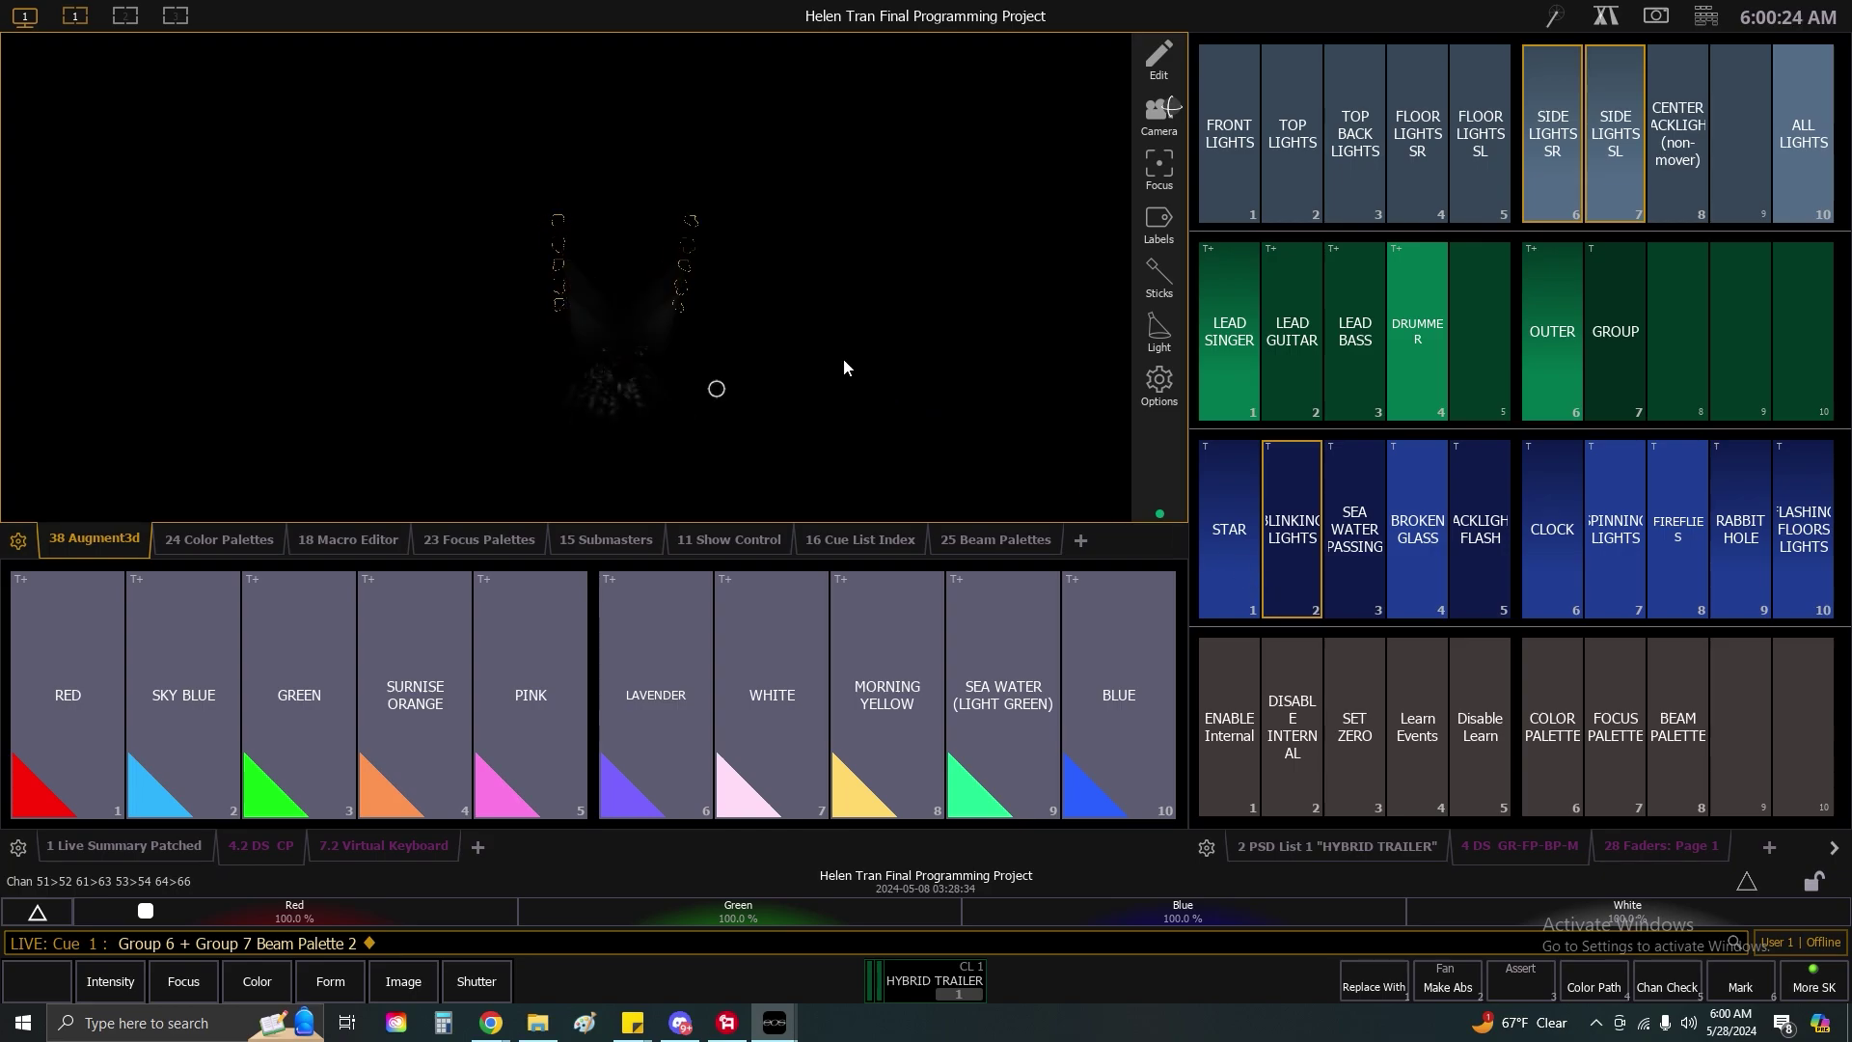
Set the stage view's ambient light back to Low and release the side lights with Sneak.
click(1159, 333)
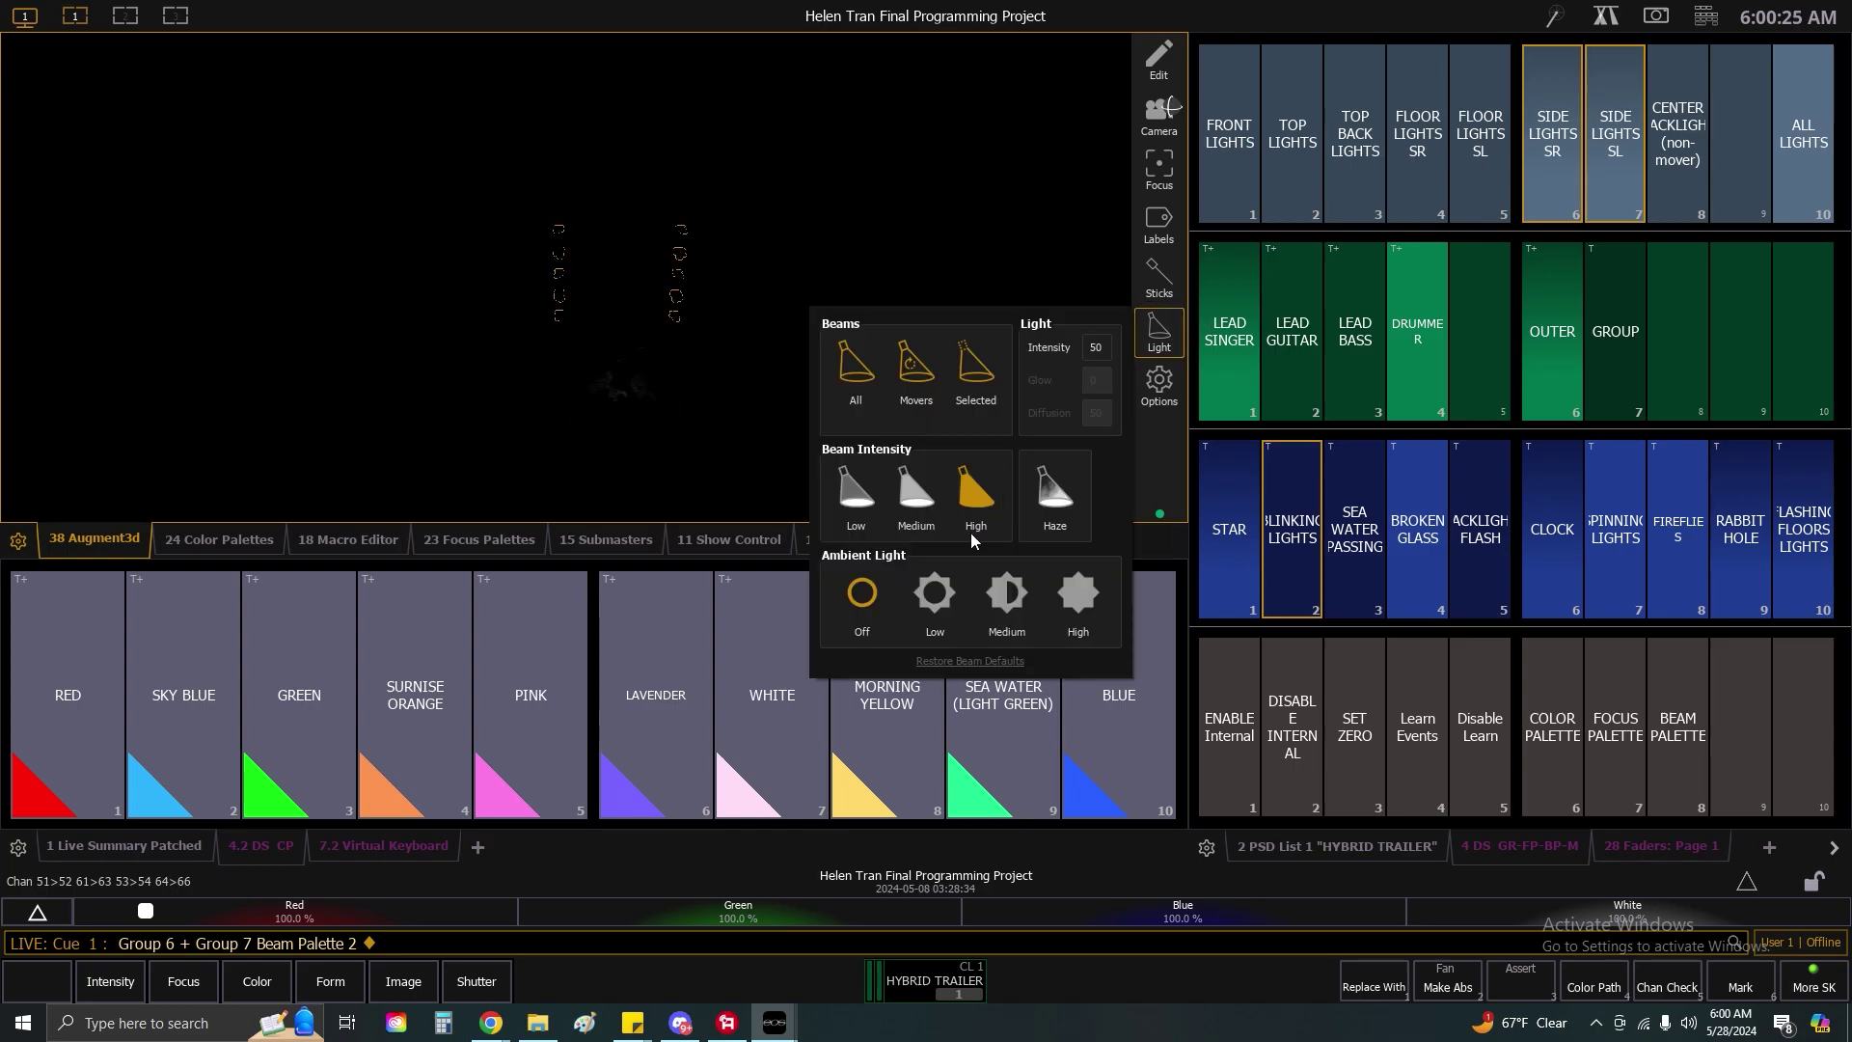
click(935, 591)
click(750, 185)
drag(1087, 311, 1036, 302)
key(n)
Show the non-moving center backlights at full with the Backlight Flash beam palette, and release them with Sneak.
click(1683, 157)
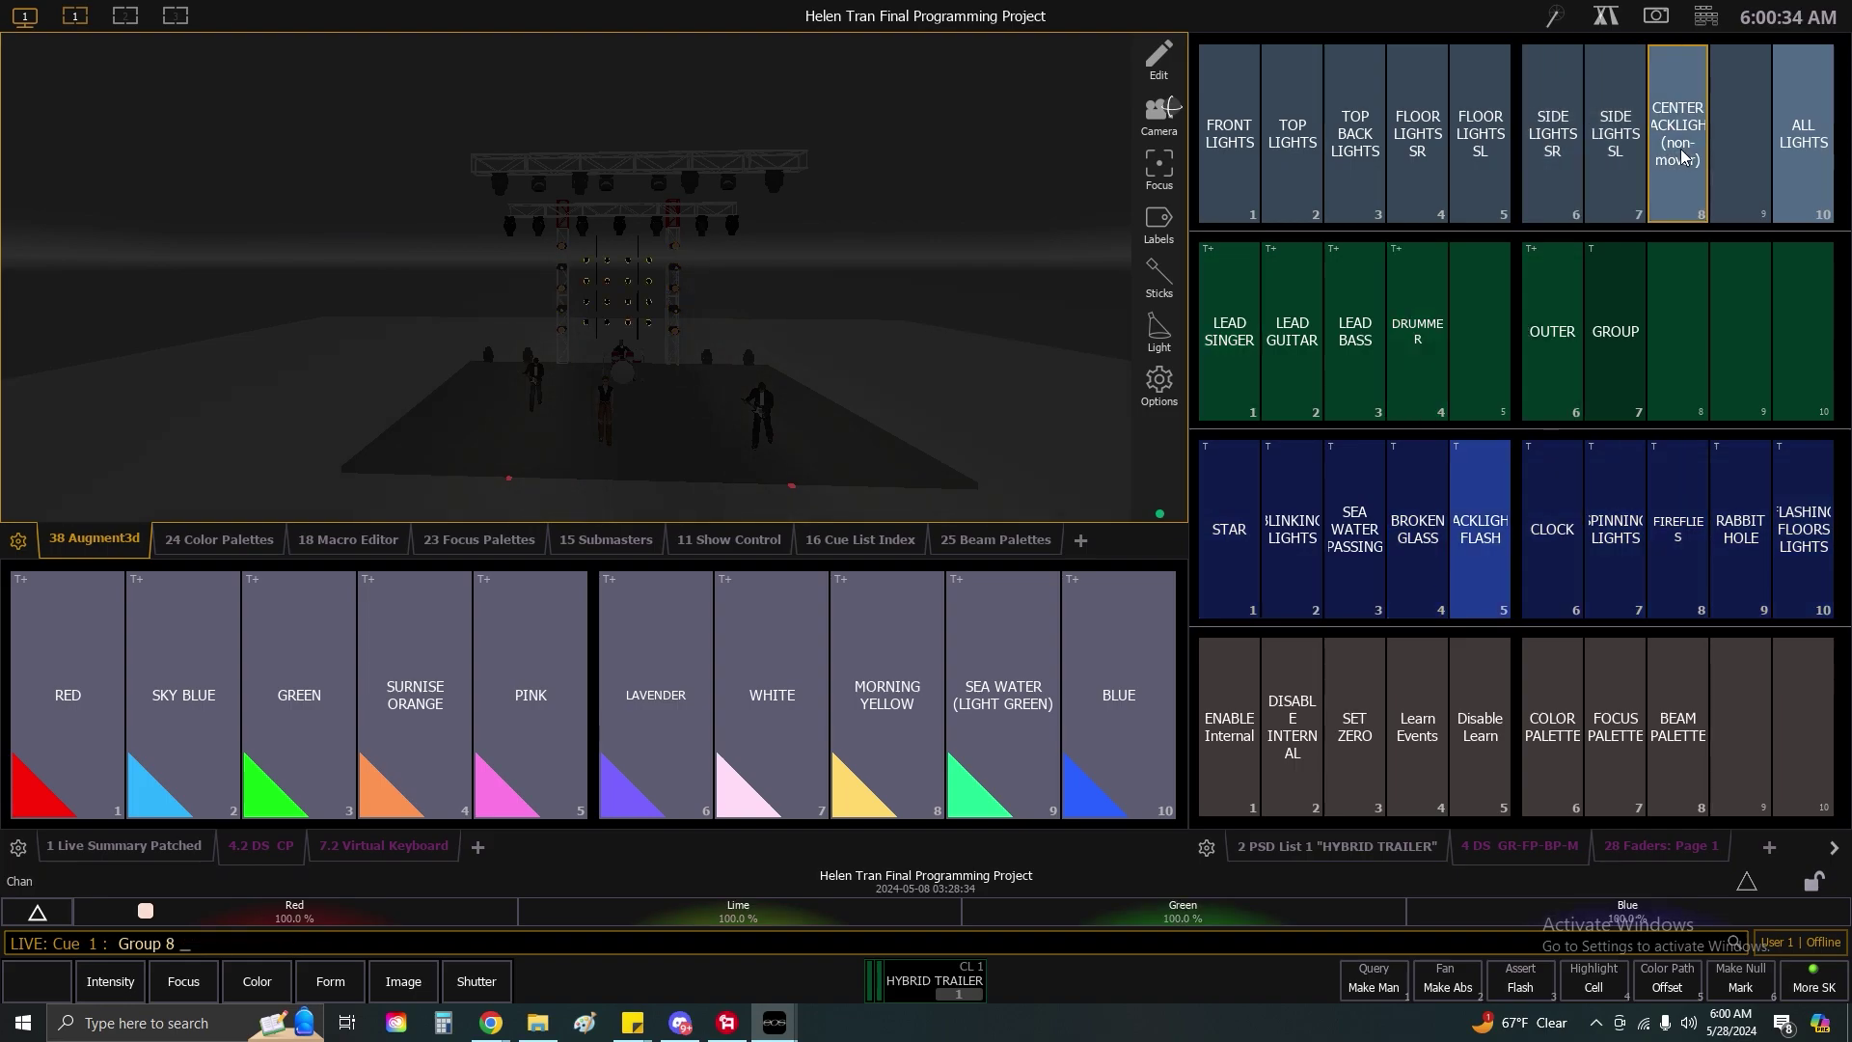
key(f)
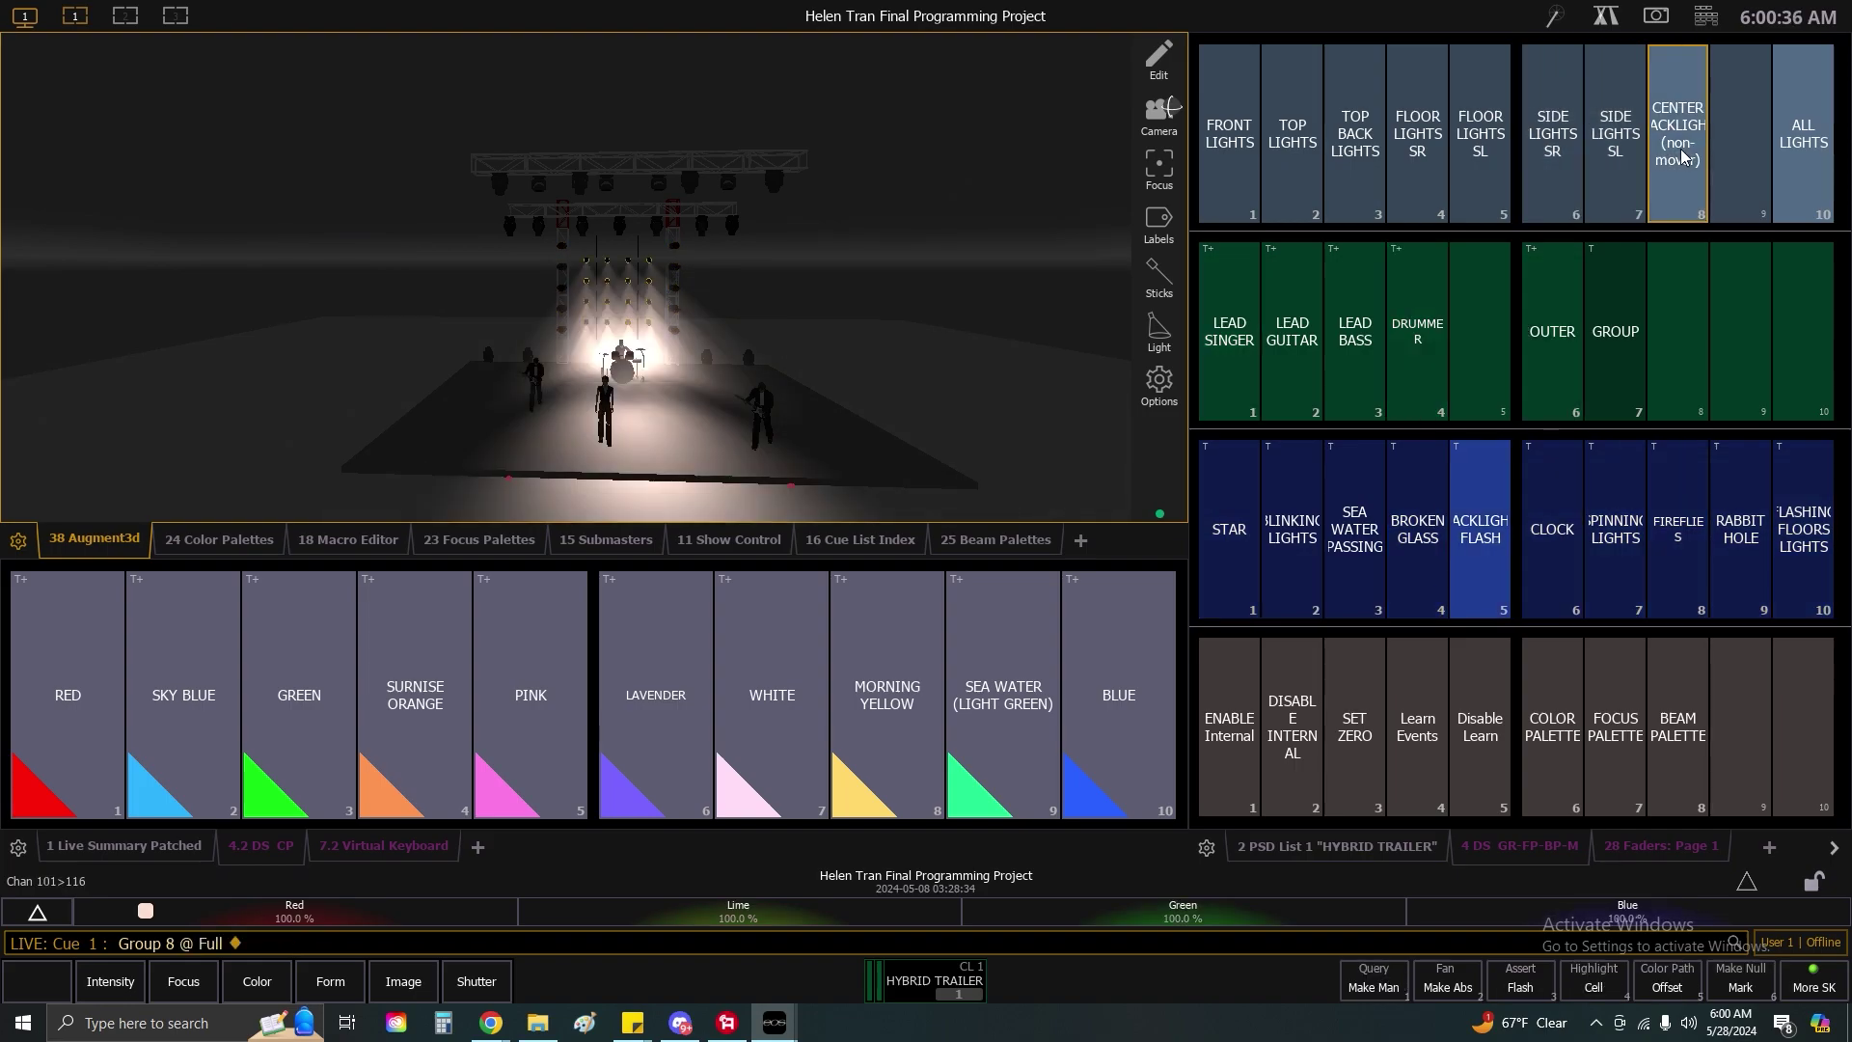
click(1480, 528)
drag(993, 390, 985, 388)
key(alt+n)
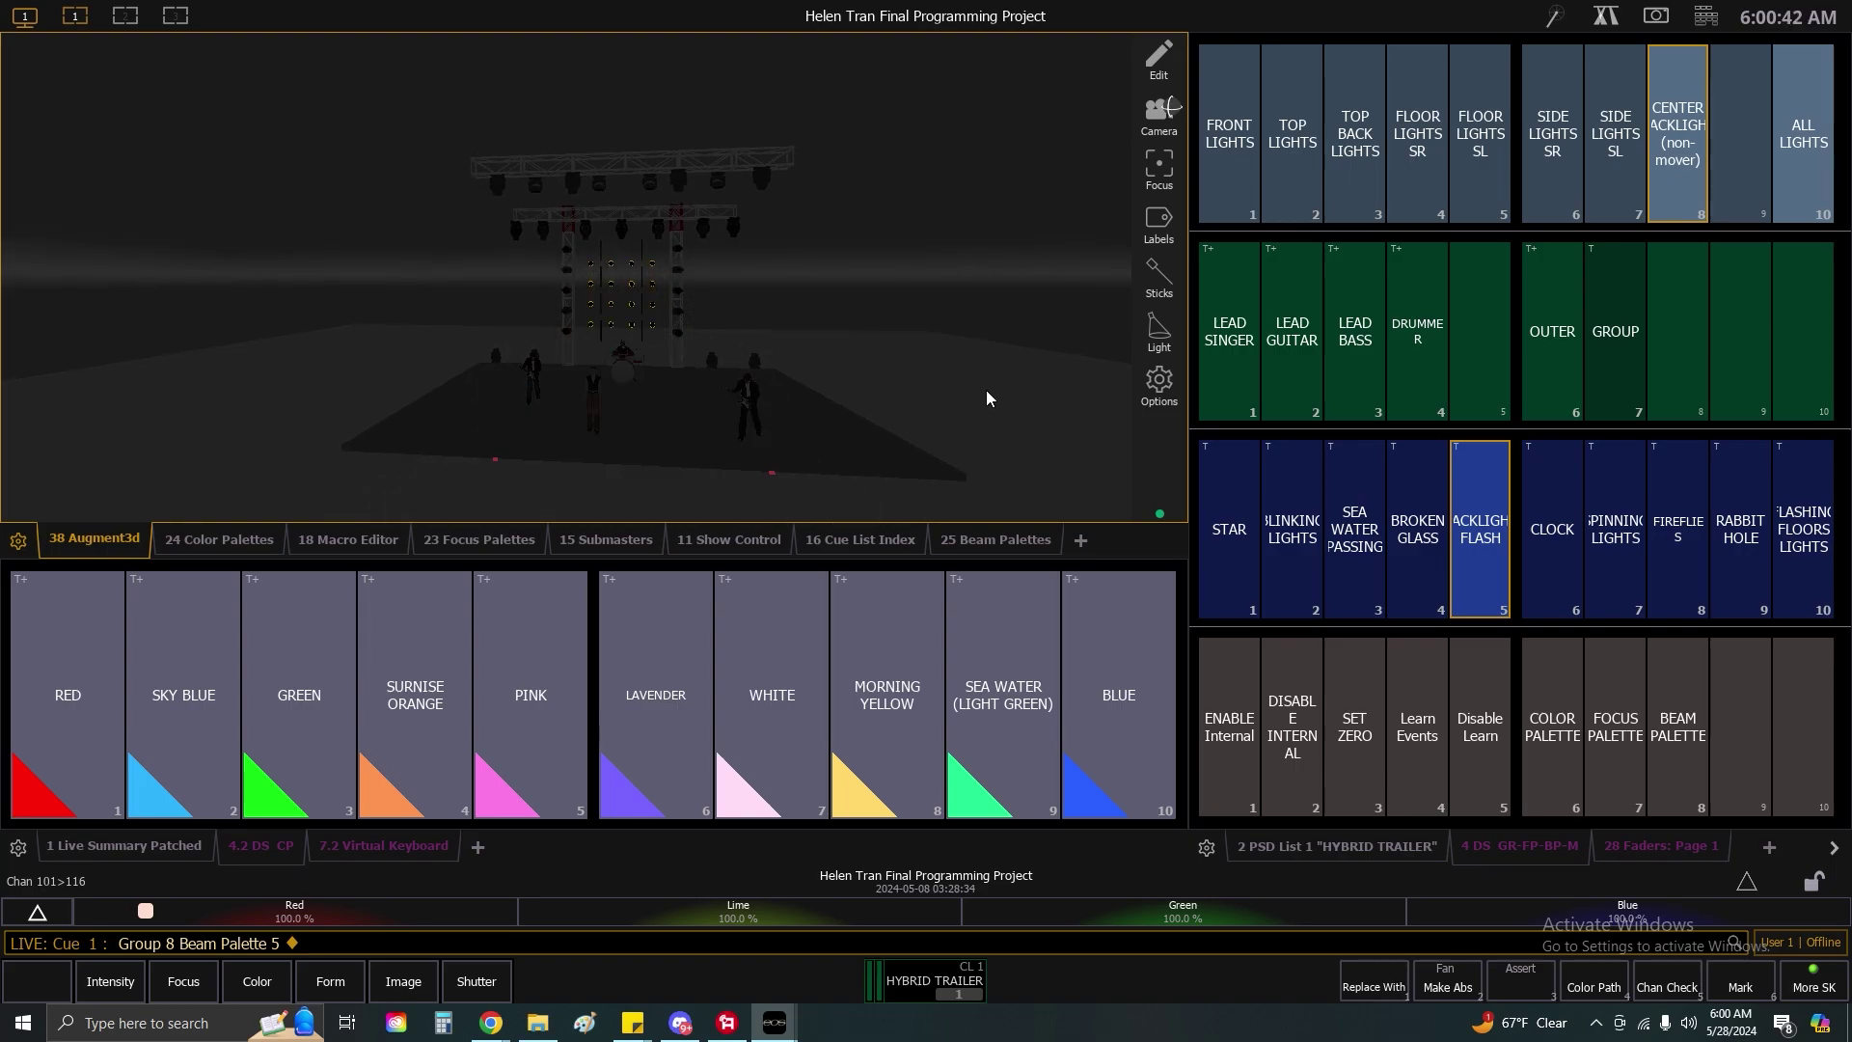
Select the All Lights group to examine which fixtures it highlights on the stage, and clear the selection.
click(1804, 135)
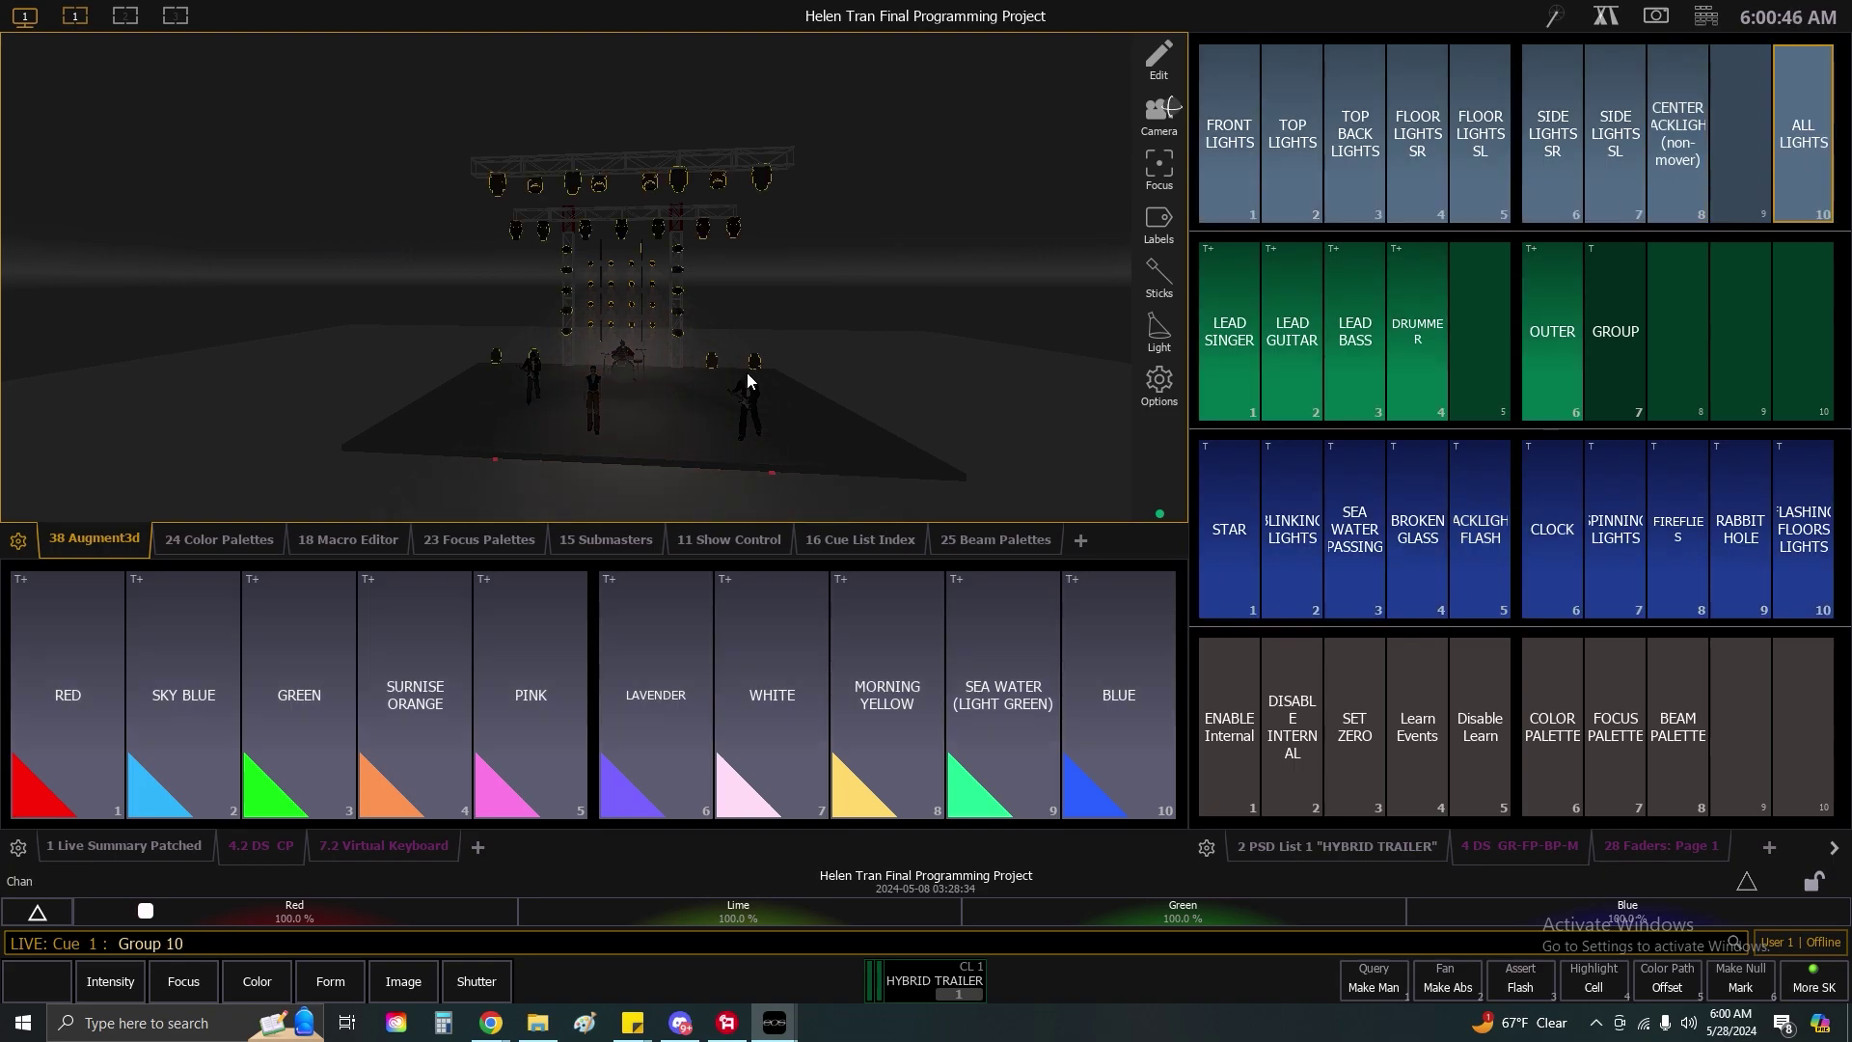
scroll(590, 320, up, 5)
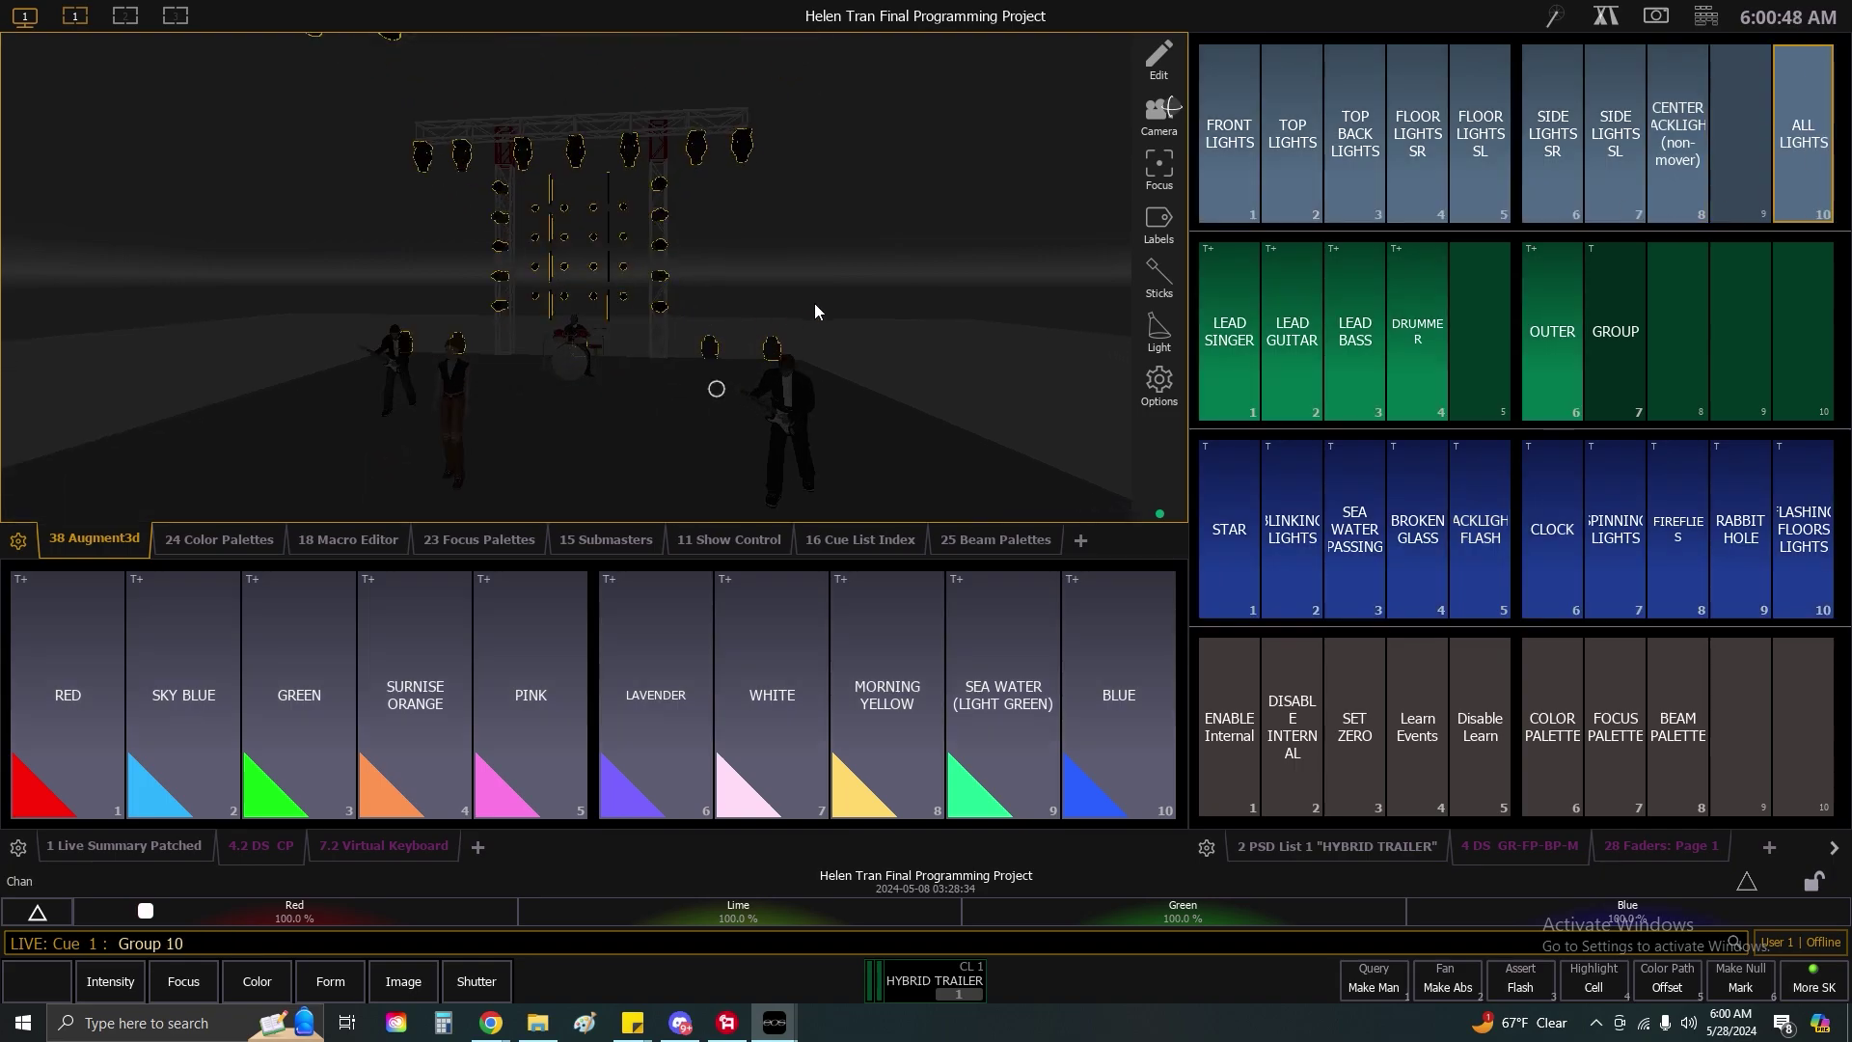
scroll(833, 318, up, 2)
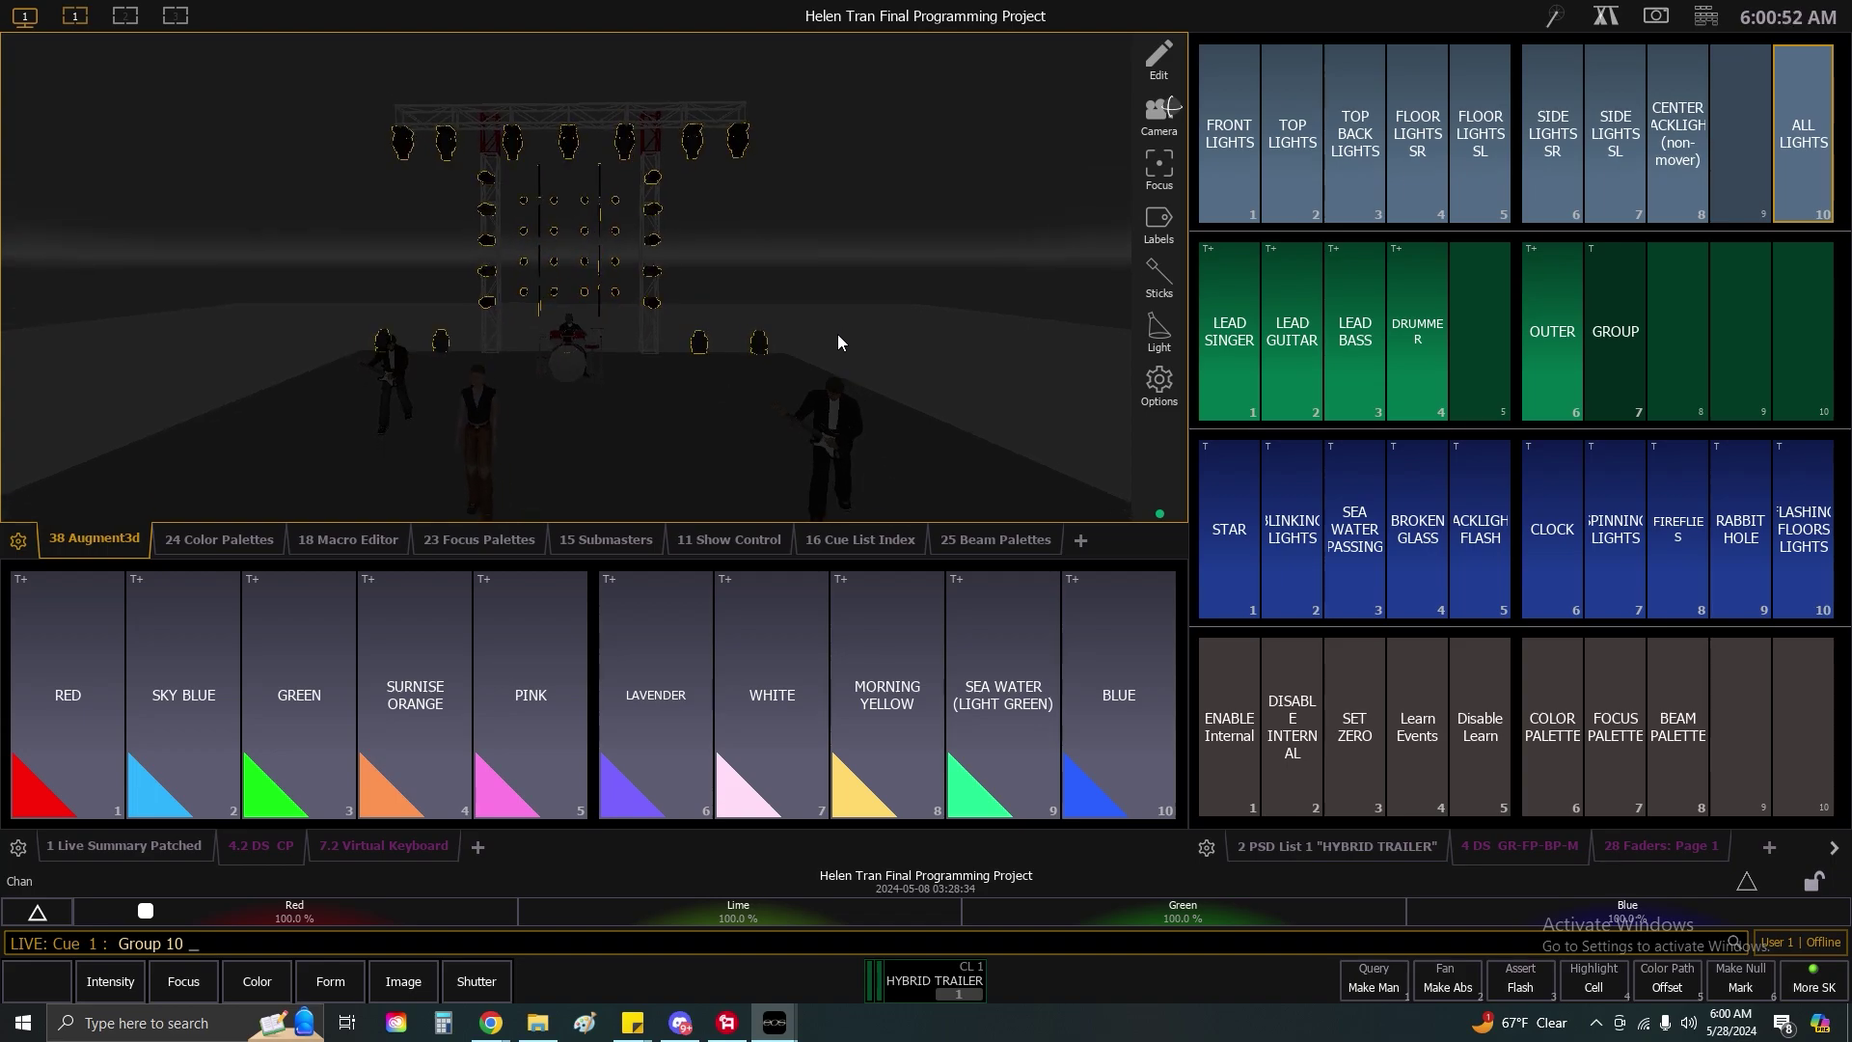
scroll(837, 331, down, 2)
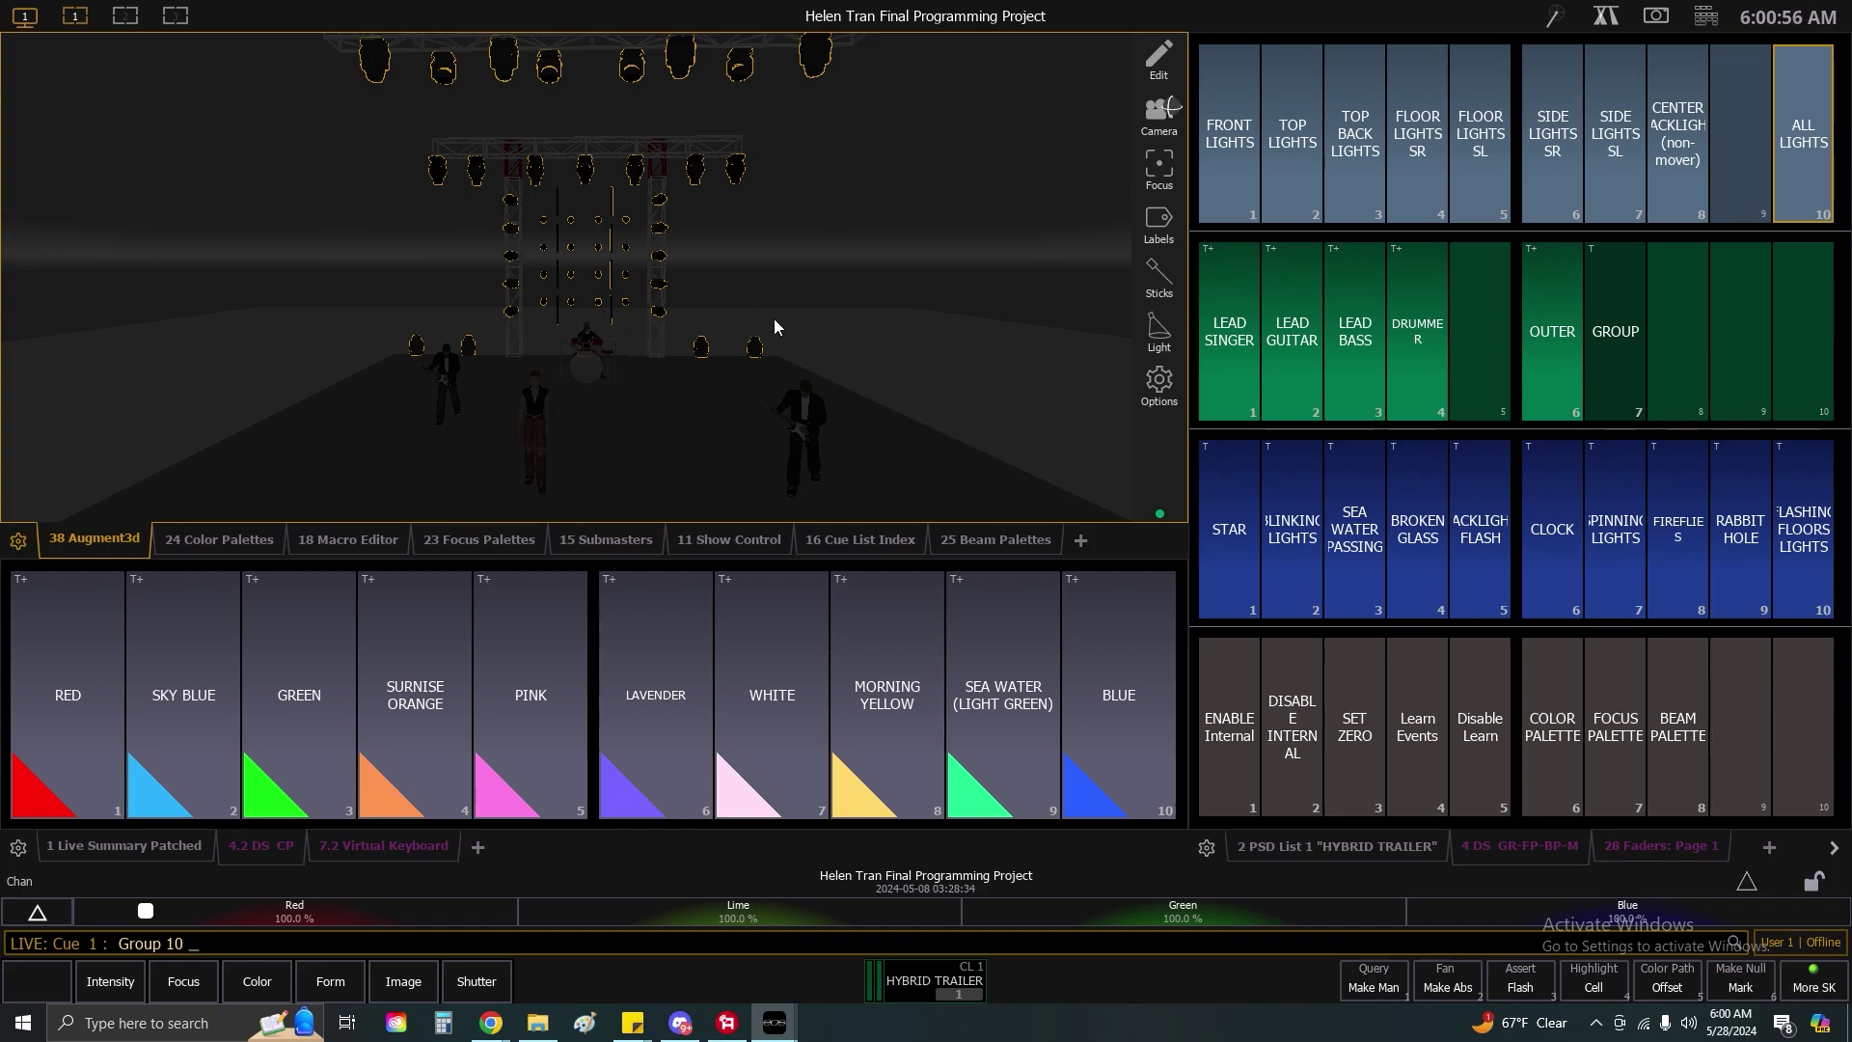
key(minus)
click(1801, 171)
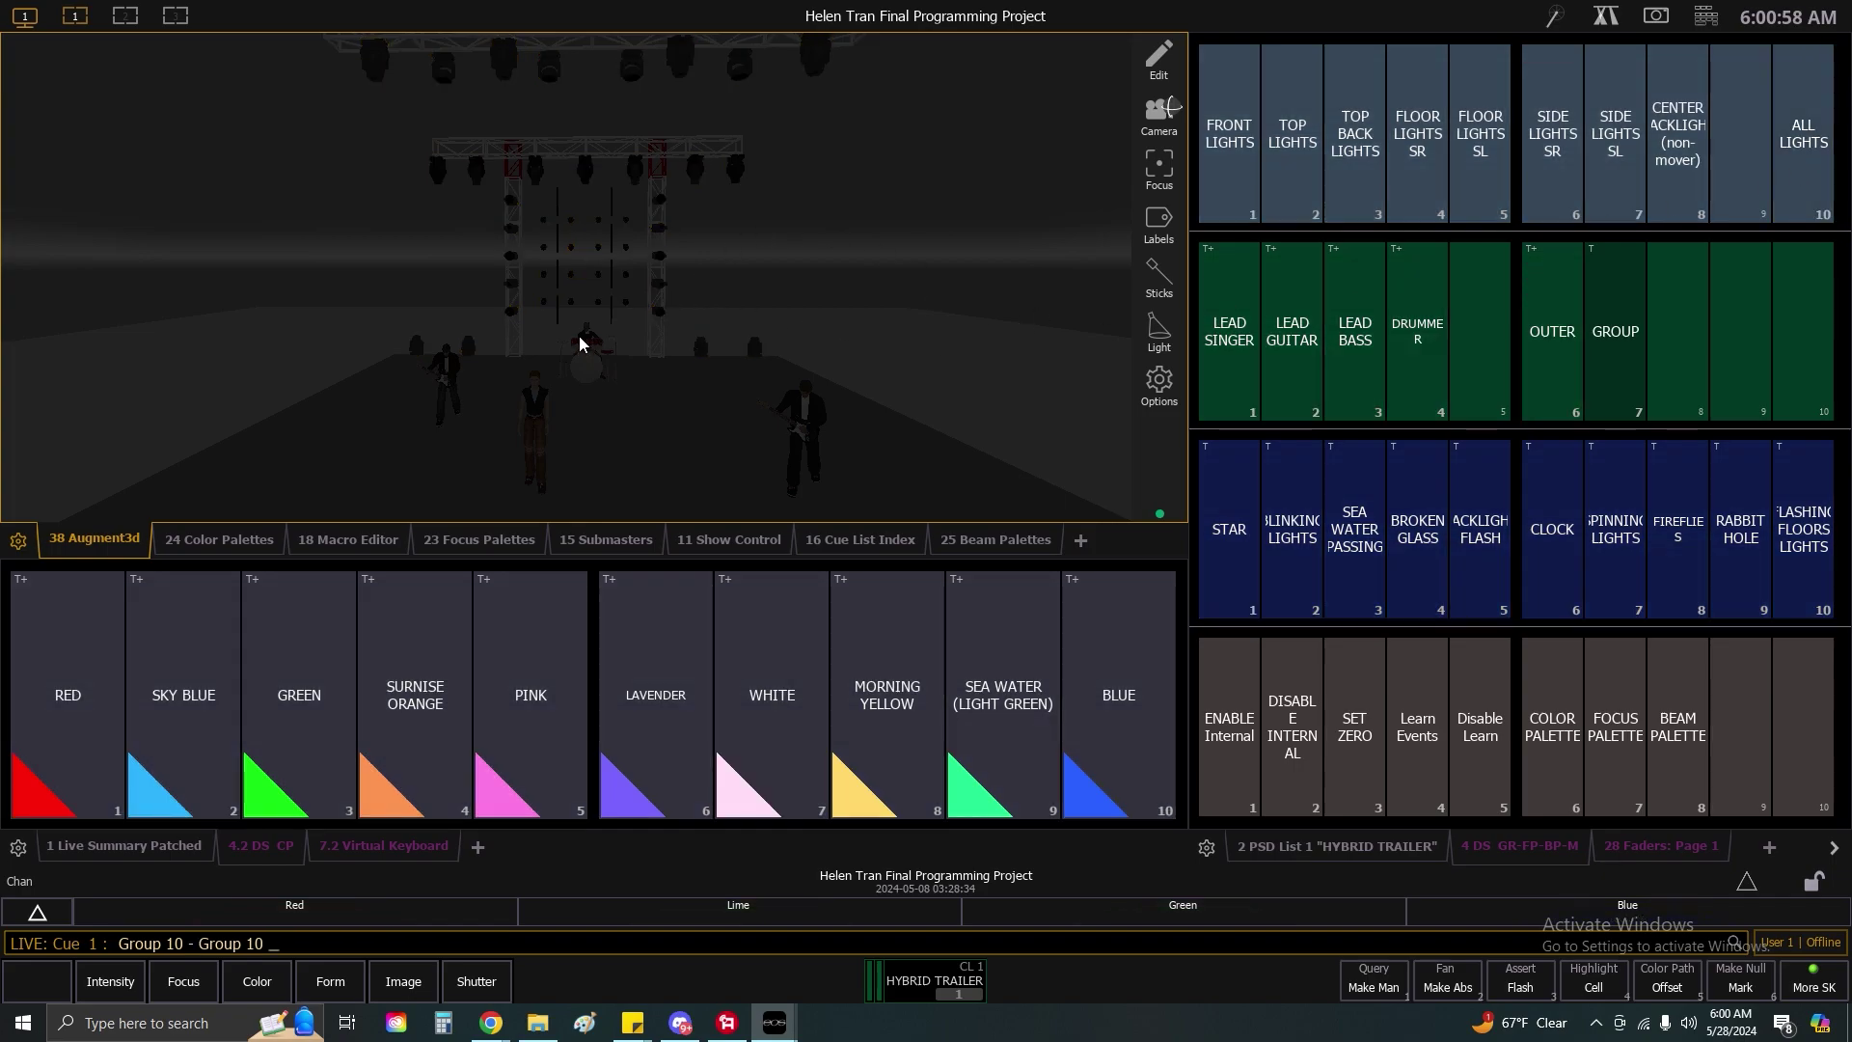
key(Return)
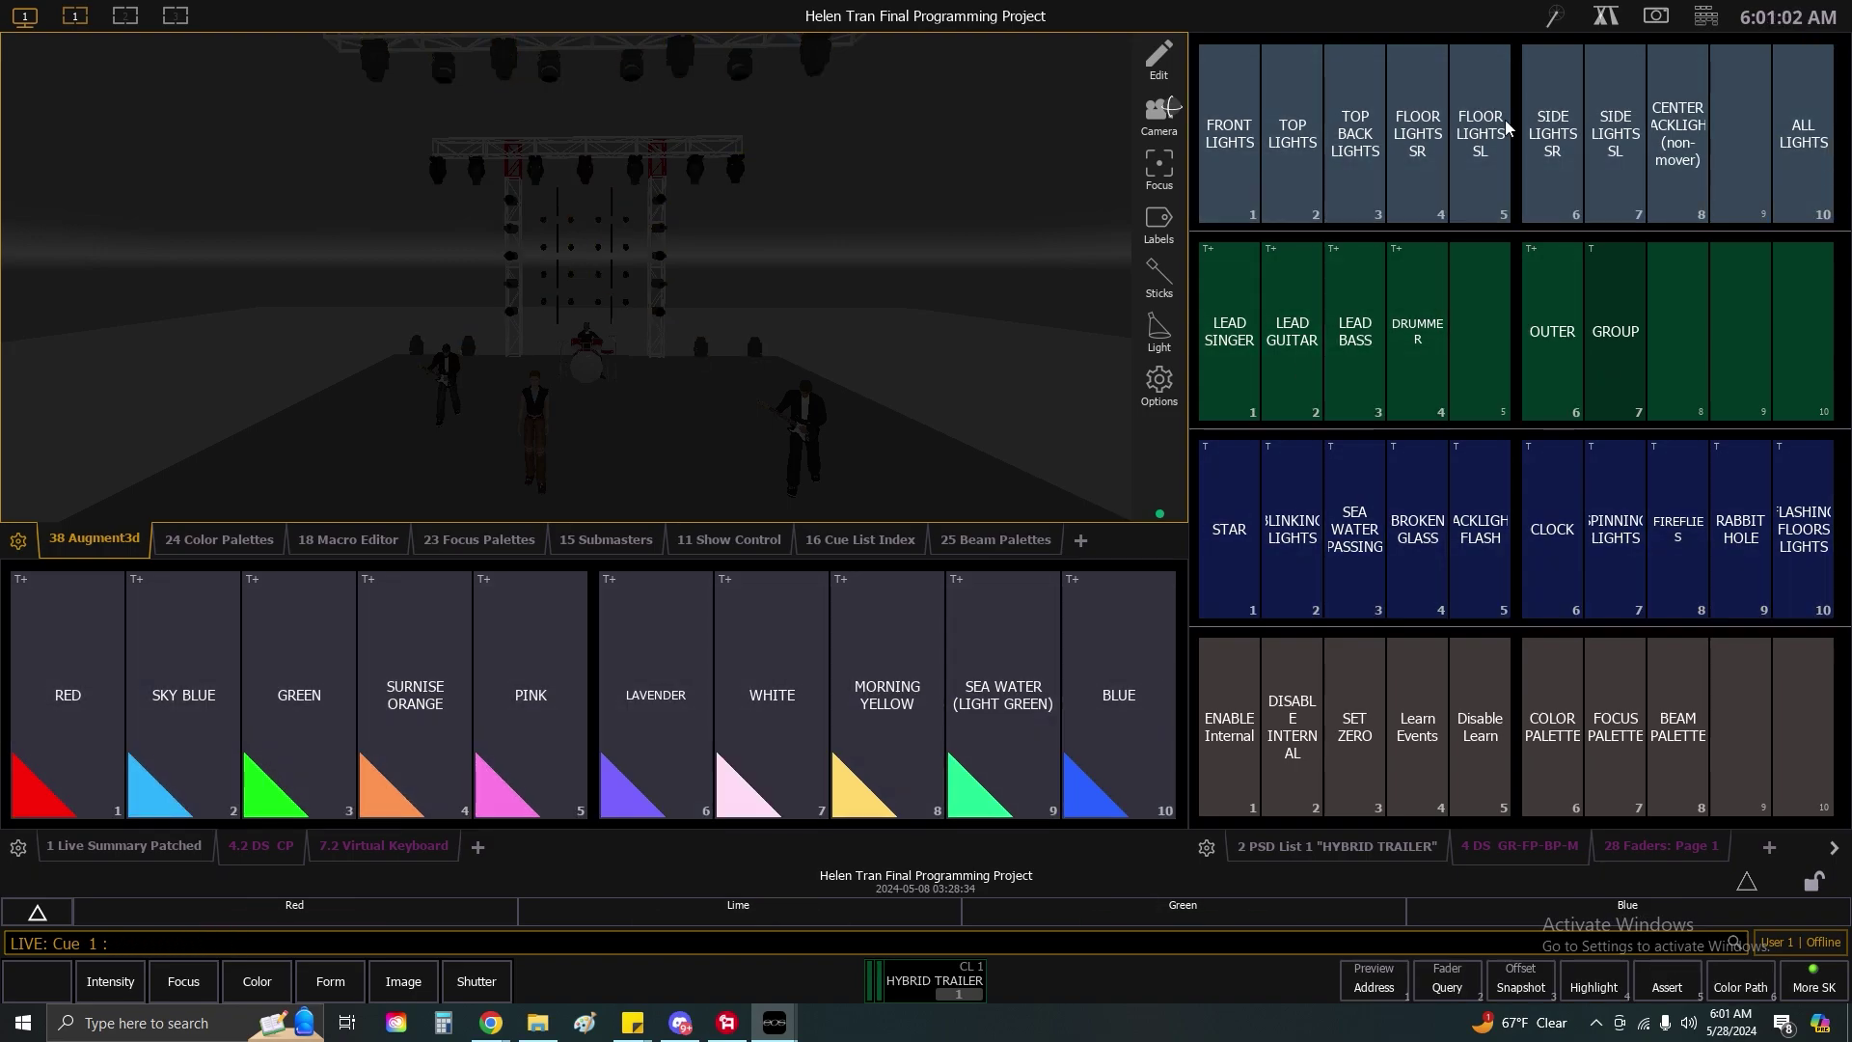
Bring channels 71 thru 74 and 81 thru 84 to full using the virtual keypad.
click(1707, 19)
text(71)
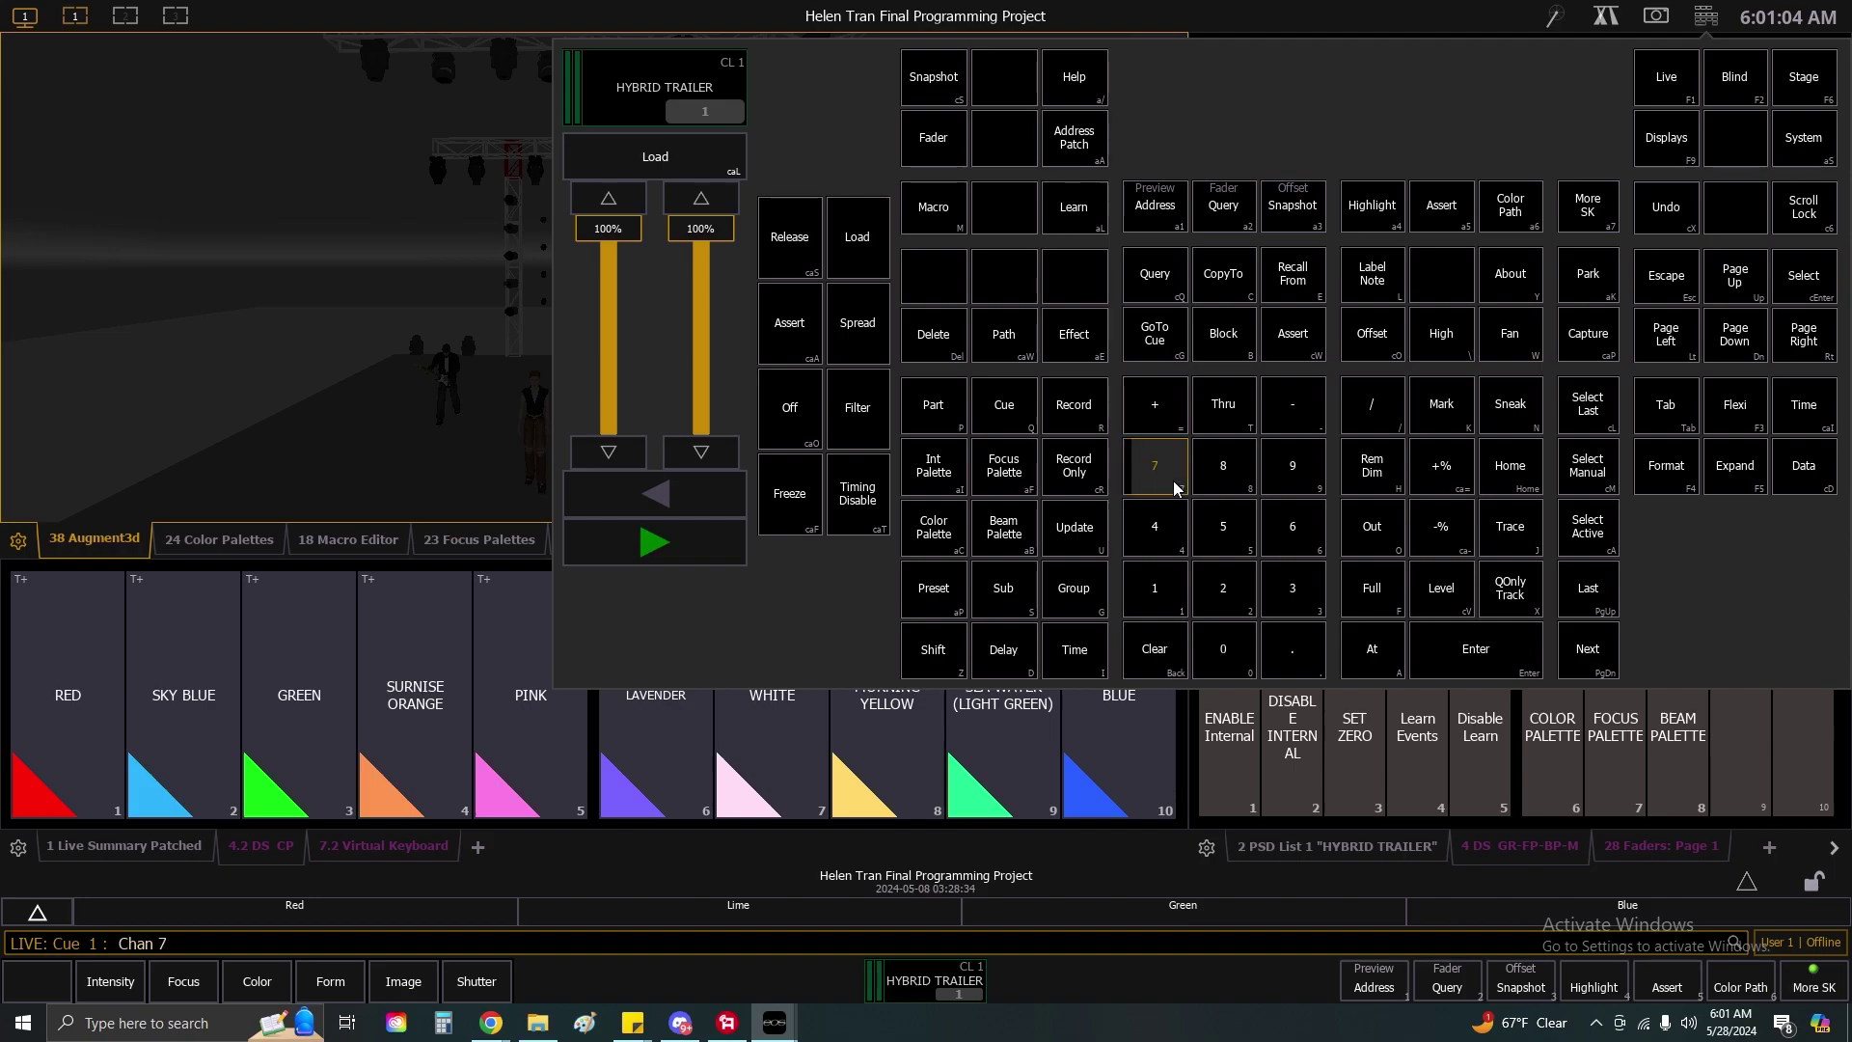
click(1212, 432)
click(1172, 471)
click(1160, 536)
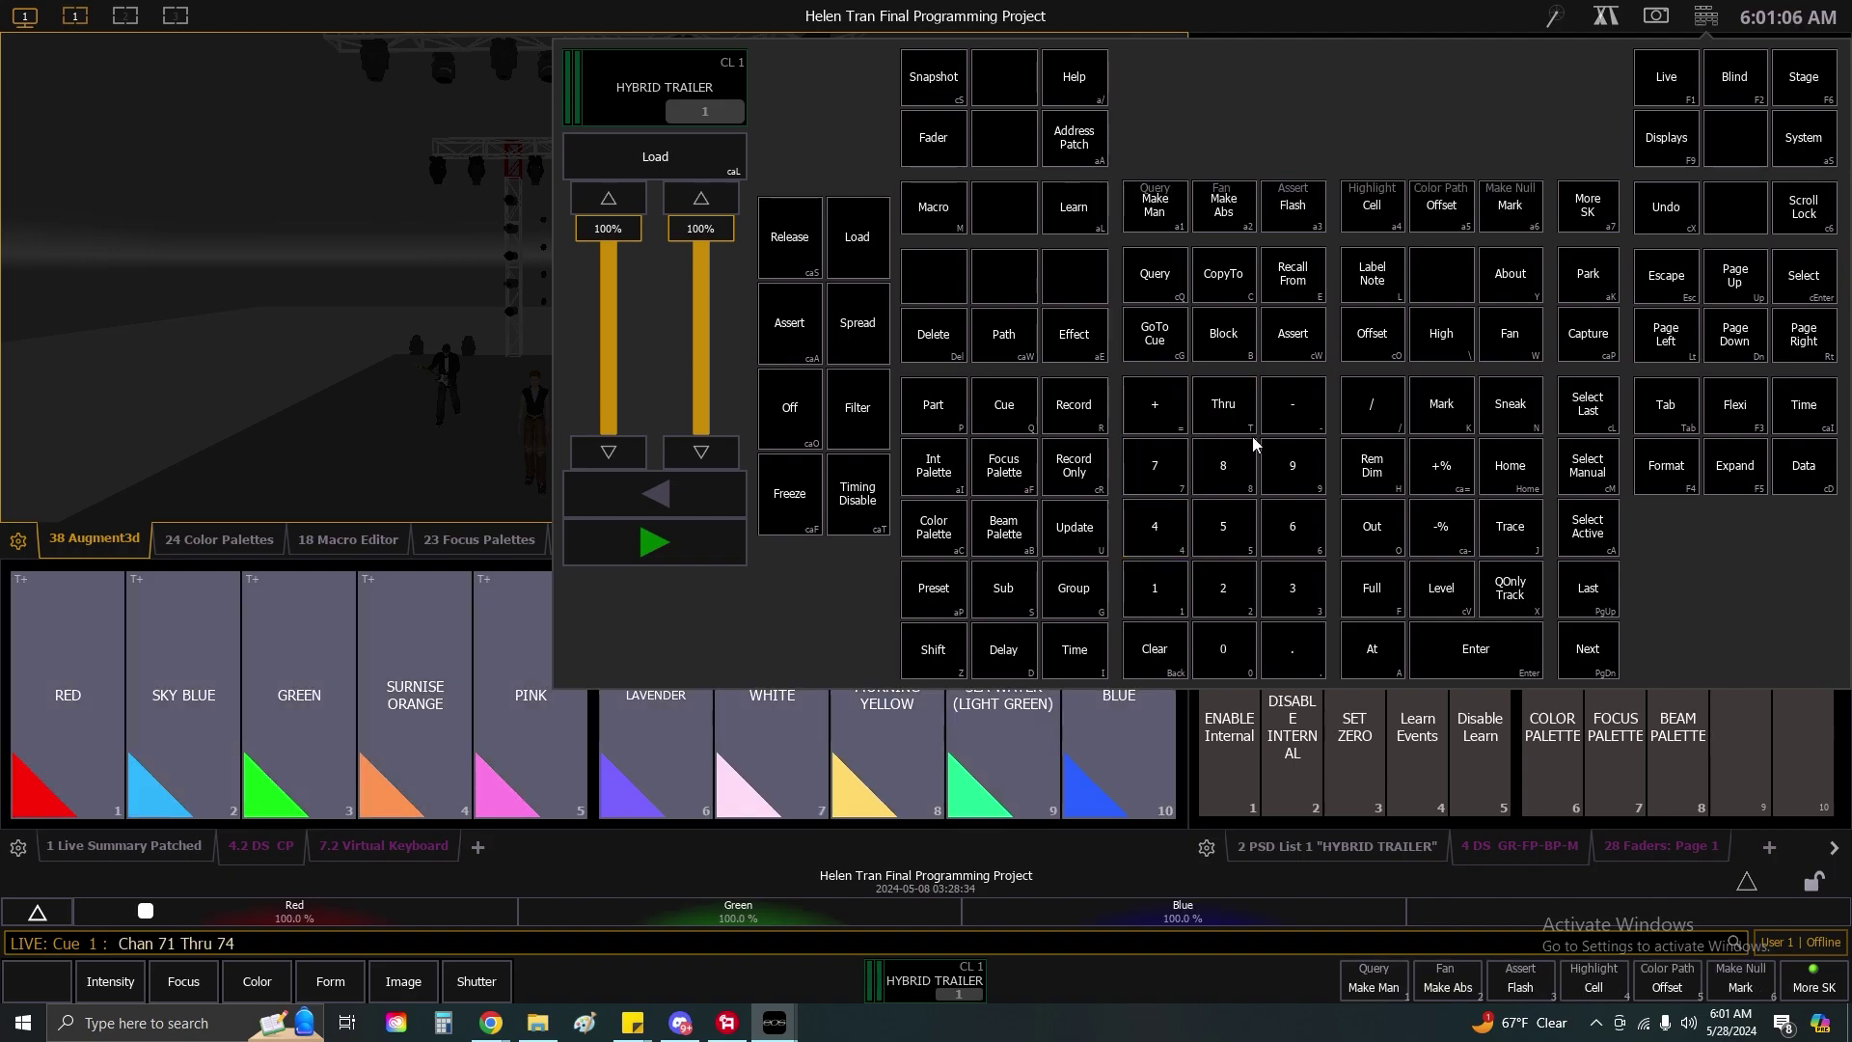
click(1164, 602)
click(1227, 409)
click(1227, 475)
click(1169, 536)
click(1371, 587)
click(1701, 29)
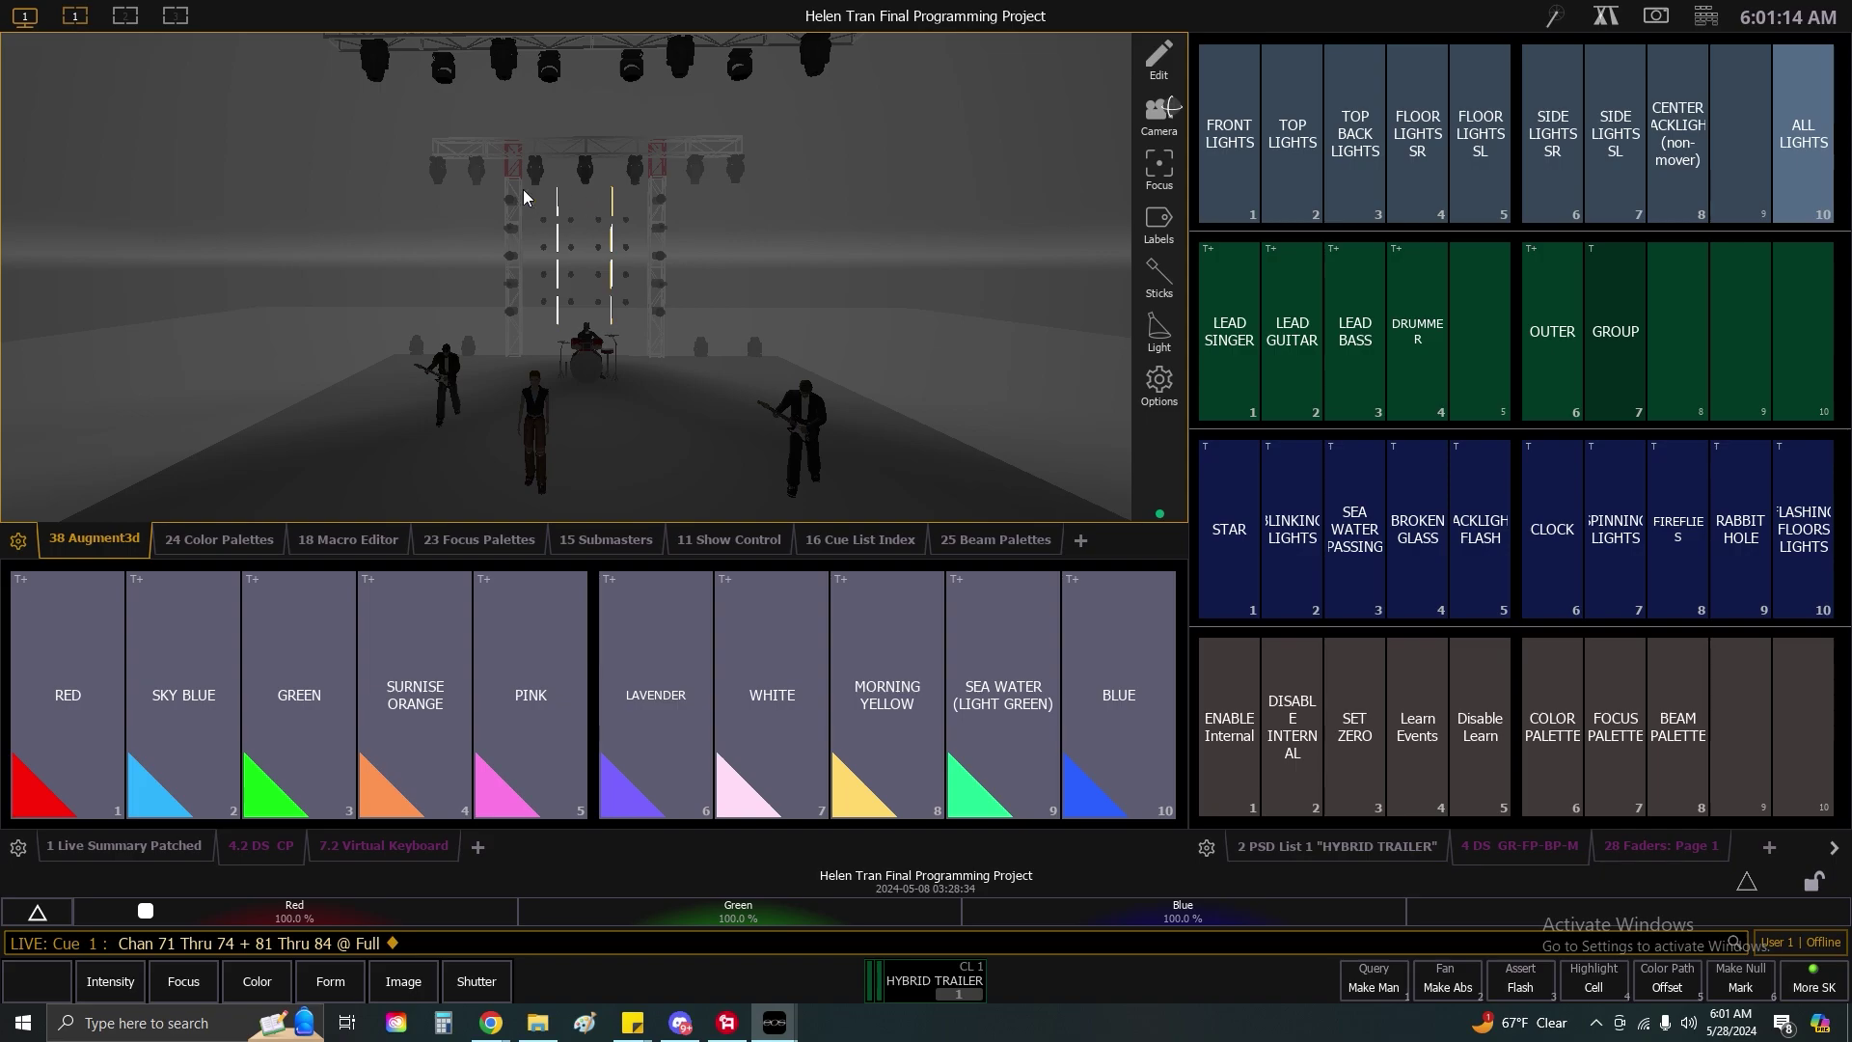
Try the Sunrise Orange, Sky Blue, Red, Morning Yellow, White, Sea Water, Blue, Pink and Green color palettes on channels 71-74 and 81-84, ending on Red.
click(393, 687)
click(165, 707)
click(77, 709)
scroll(686, 373, down, 5)
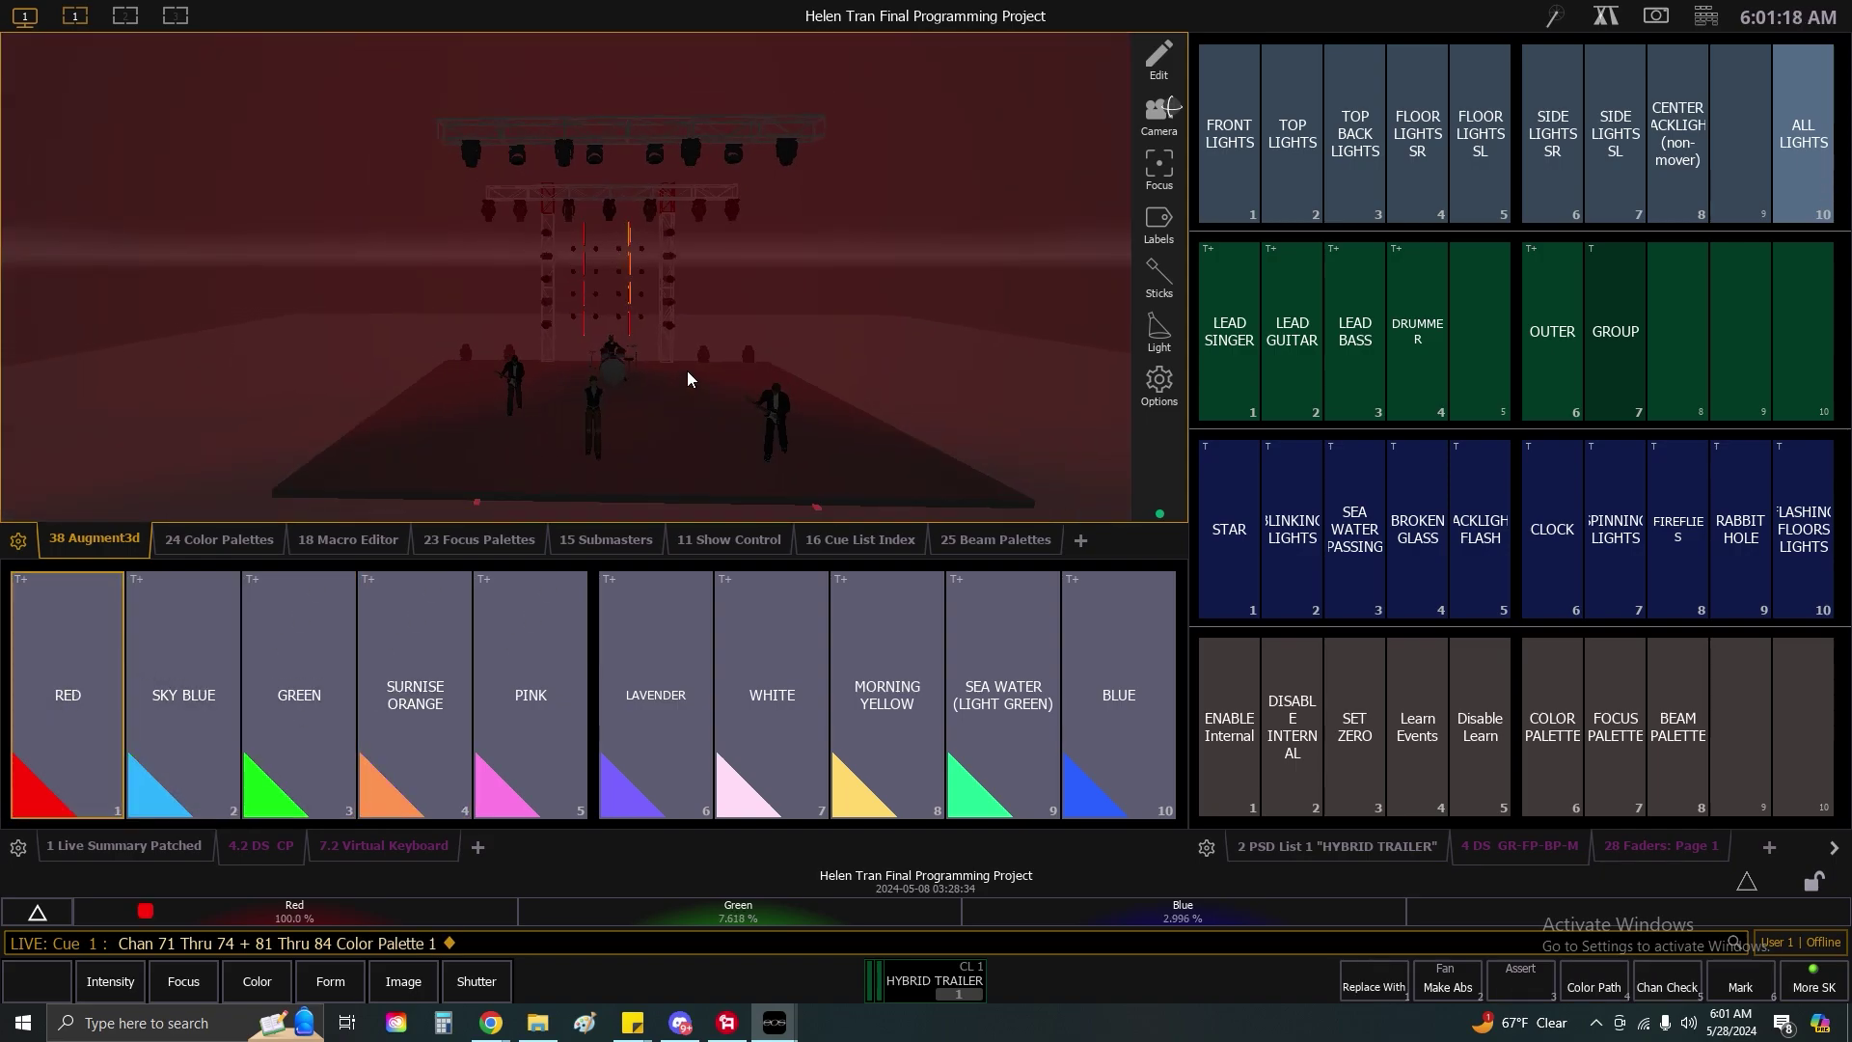
click(839, 751)
click(762, 723)
click(973, 704)
click(1105, 713)
click(500, 722)
click(247, 711)
click(183, 706)
click(54, 702)
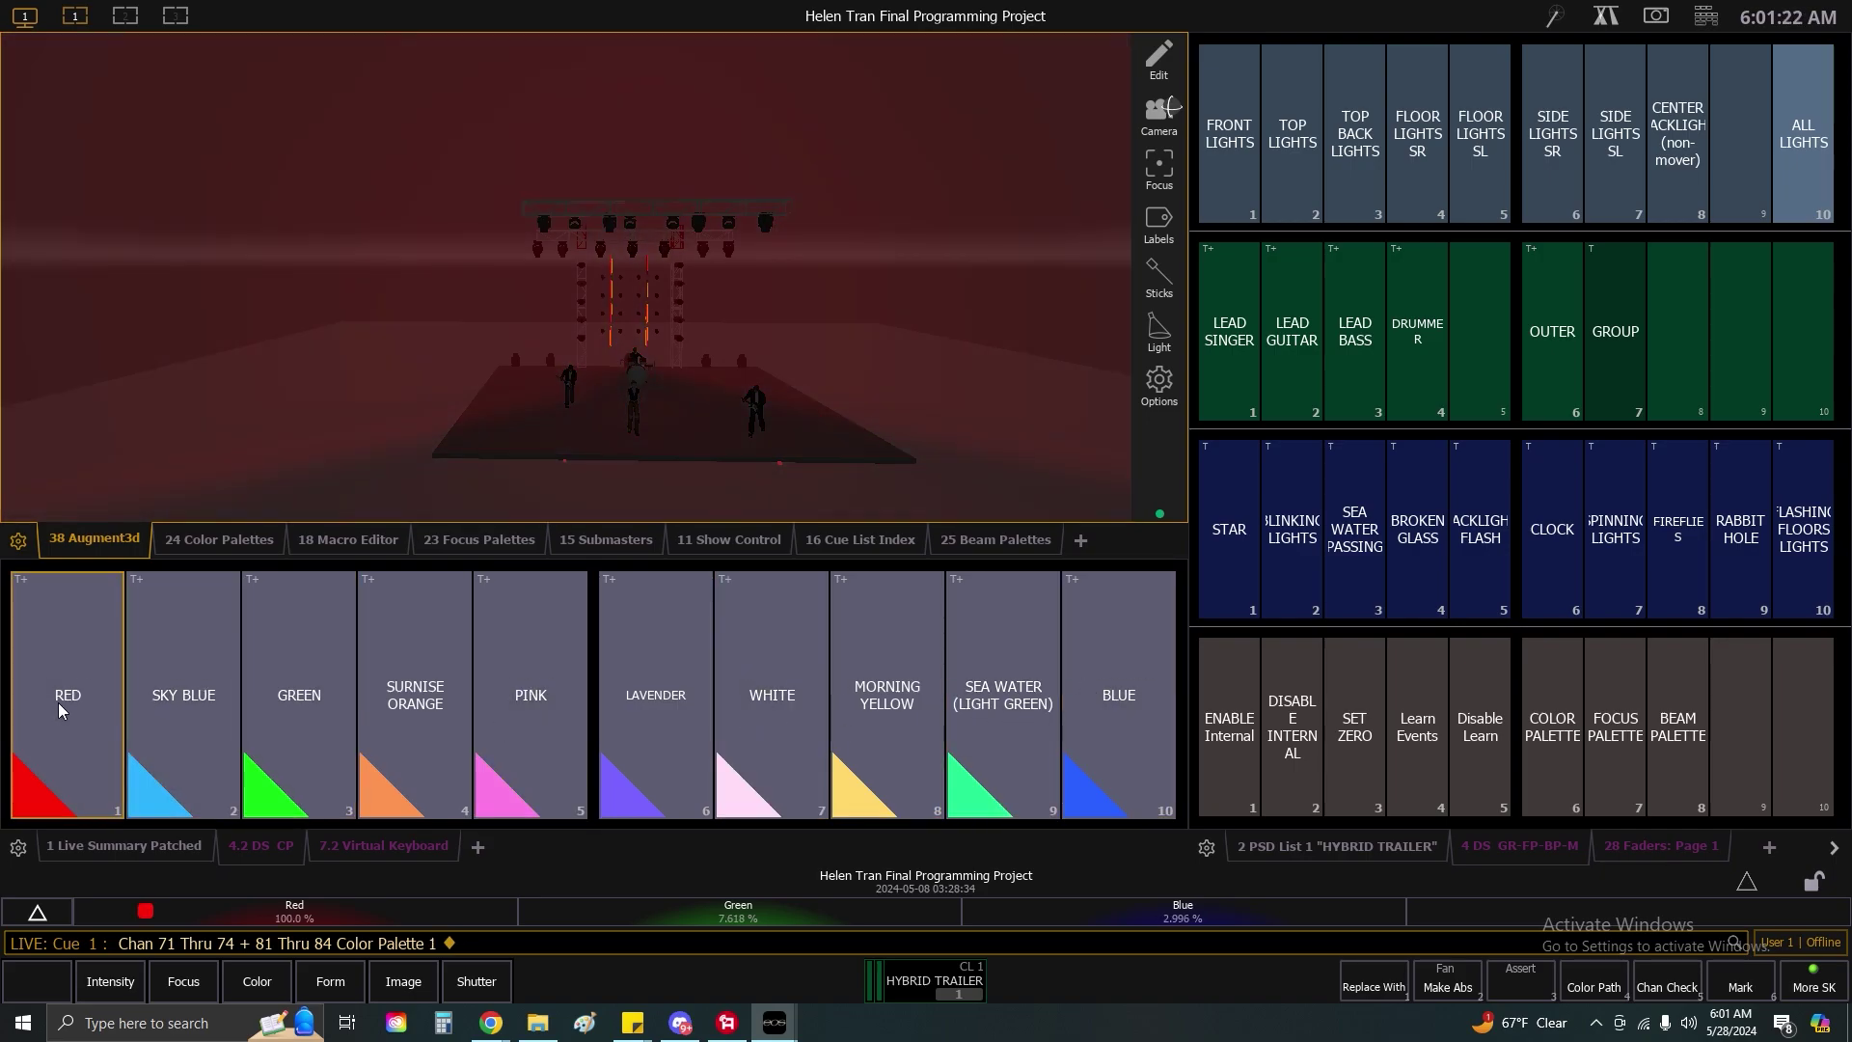
Cycle channels 71-74 and 81-84 through Sky Blue, Sunrise Orange, Pink, Lavender, White, Morning Yellow, Blue and Sea Water, returning to Red.
click(133, 688)
click(394, 667)
click(513, 664)
click(655, 675)
click(771, 675)
click(887, 675)
click(1153, 718)
click(1028, 725)
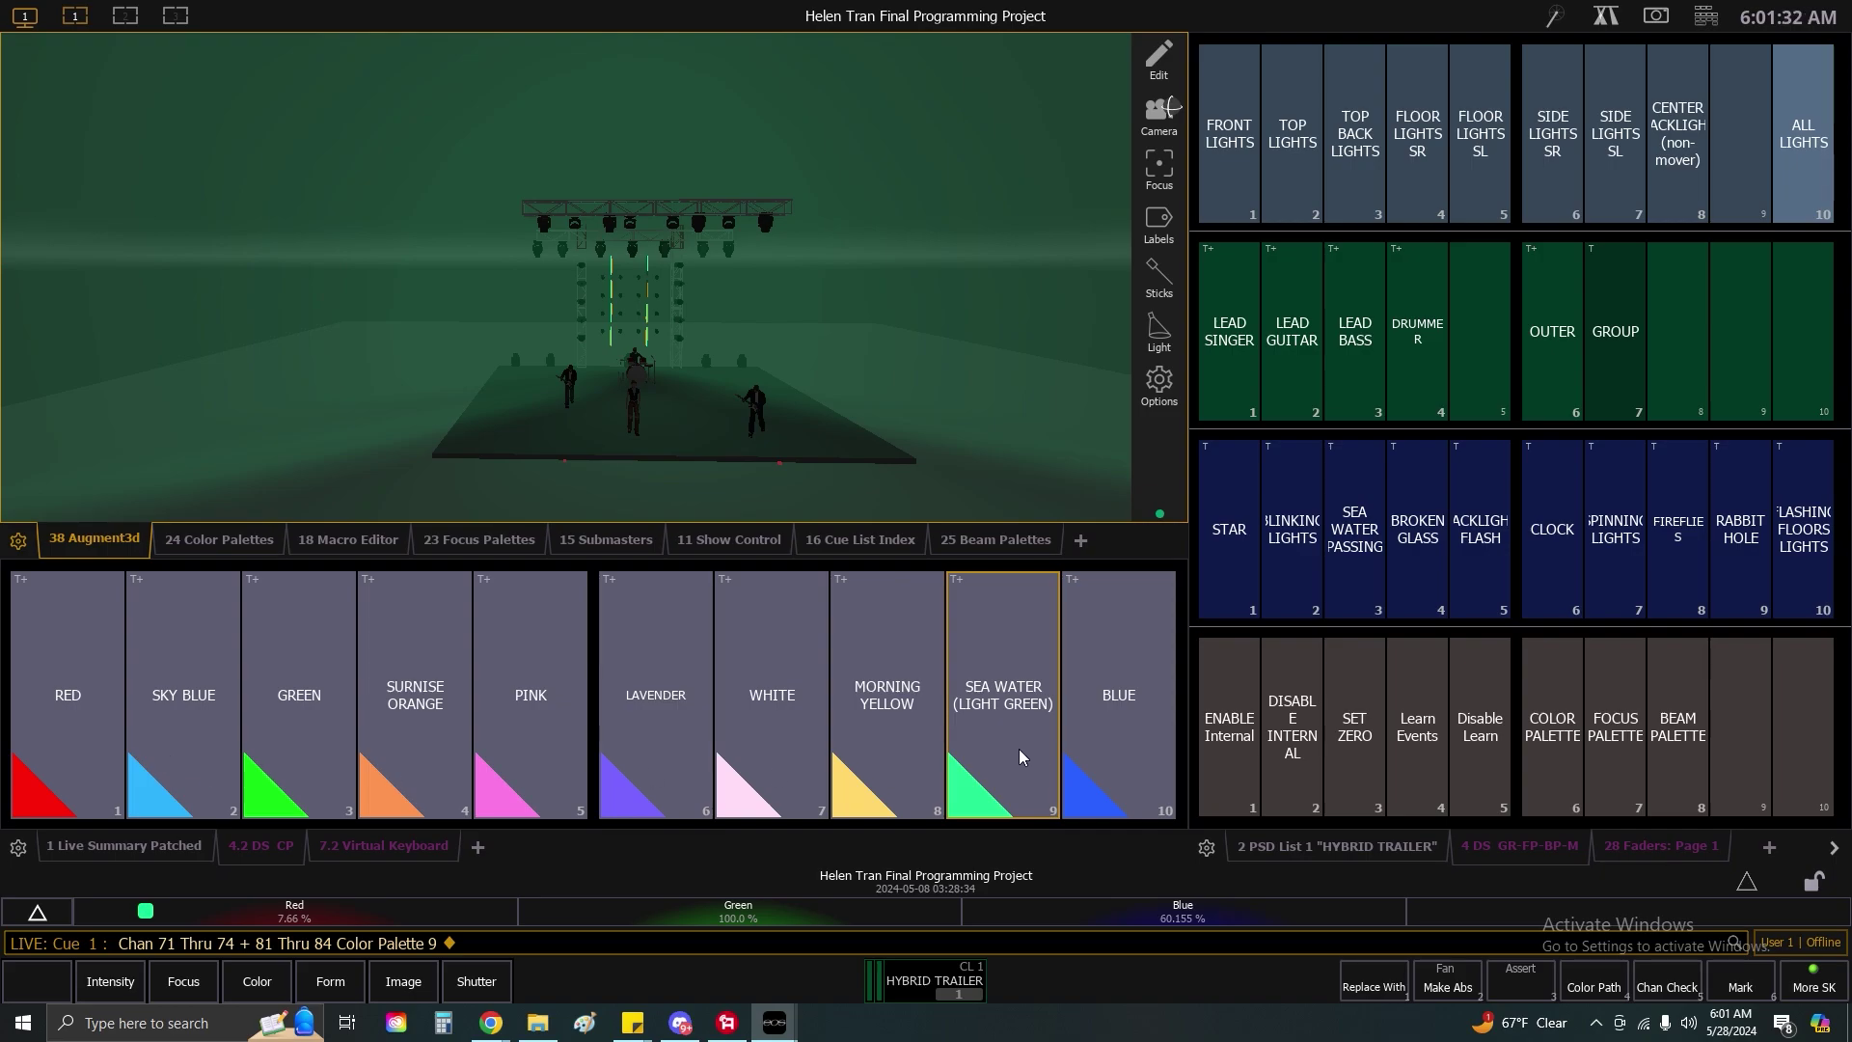
click(85, 727)
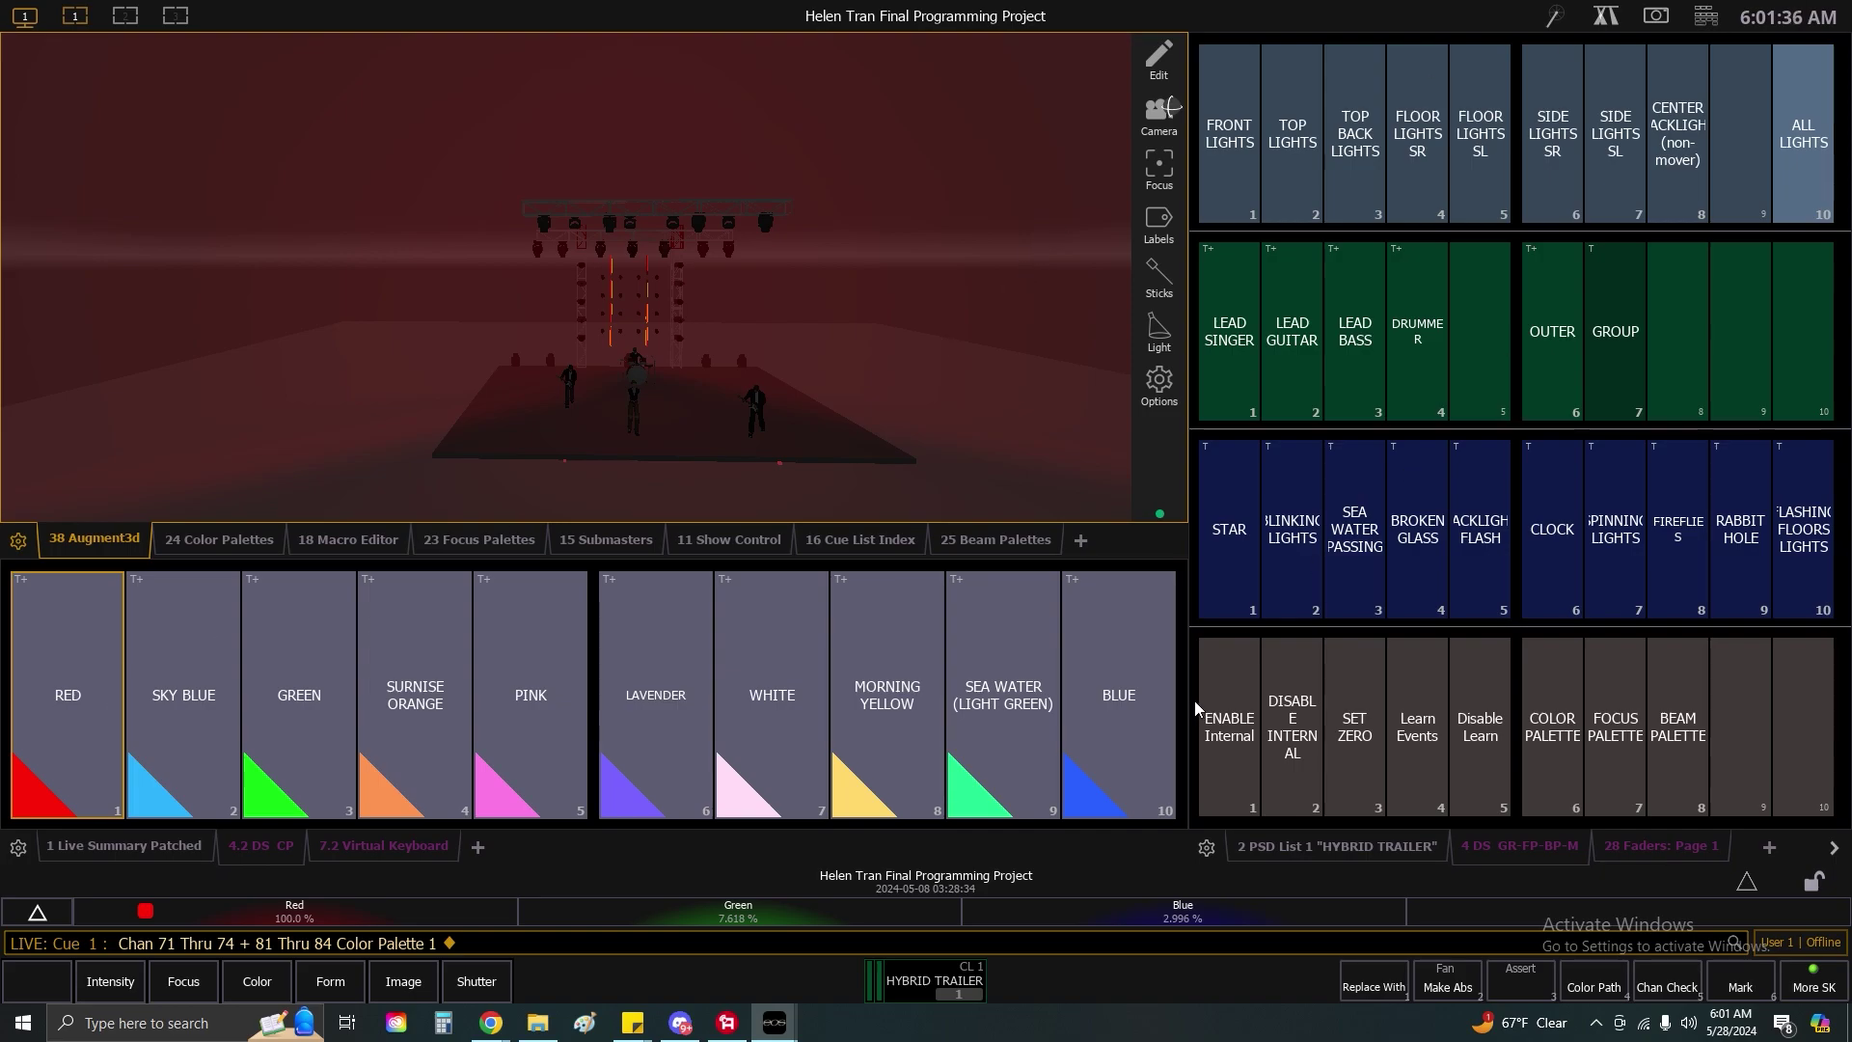
Release the manual changes on channels 71-74 and 81-84 with Sneak.
key(n)
key(Return)
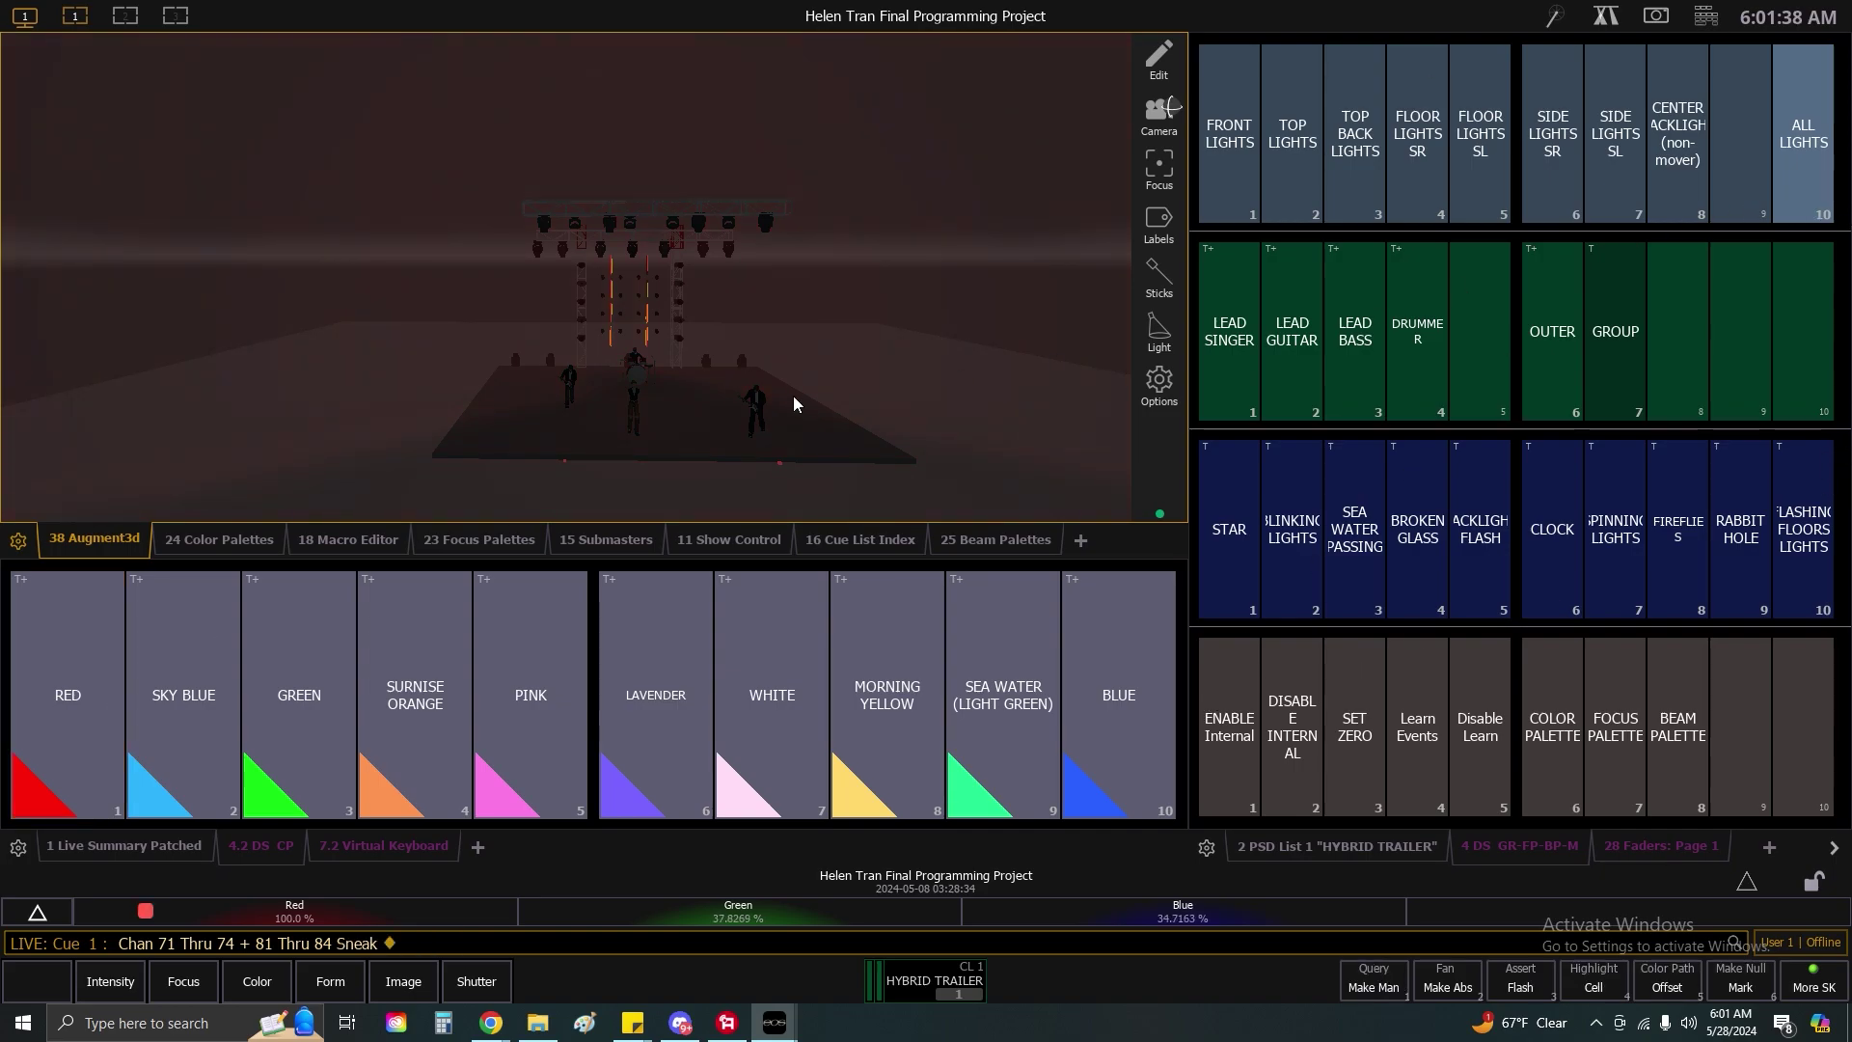
mouse_move(949, 396)
mouse_down()
mouse_move(895, 384)
mouse_move(932, 384)
mouse_up()
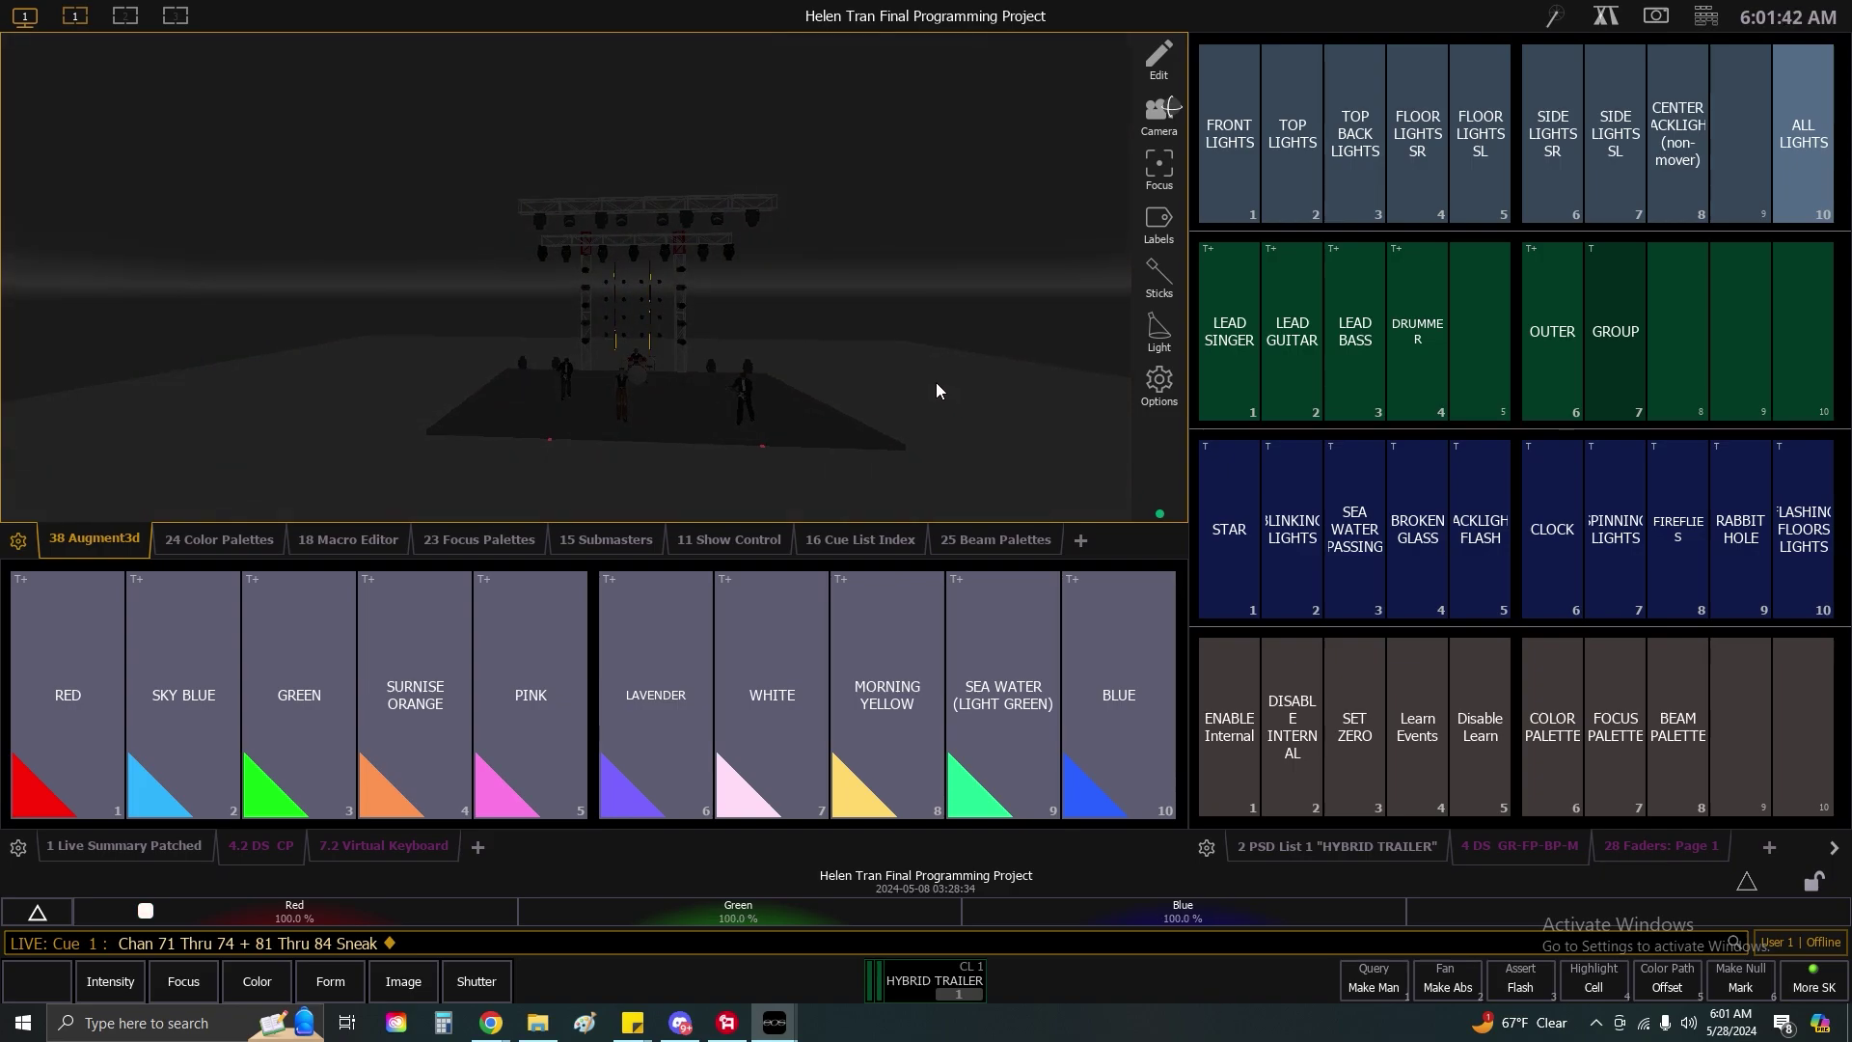
Bring the All Lights group to full.
click(1798, 150)
key(a)
key(f)
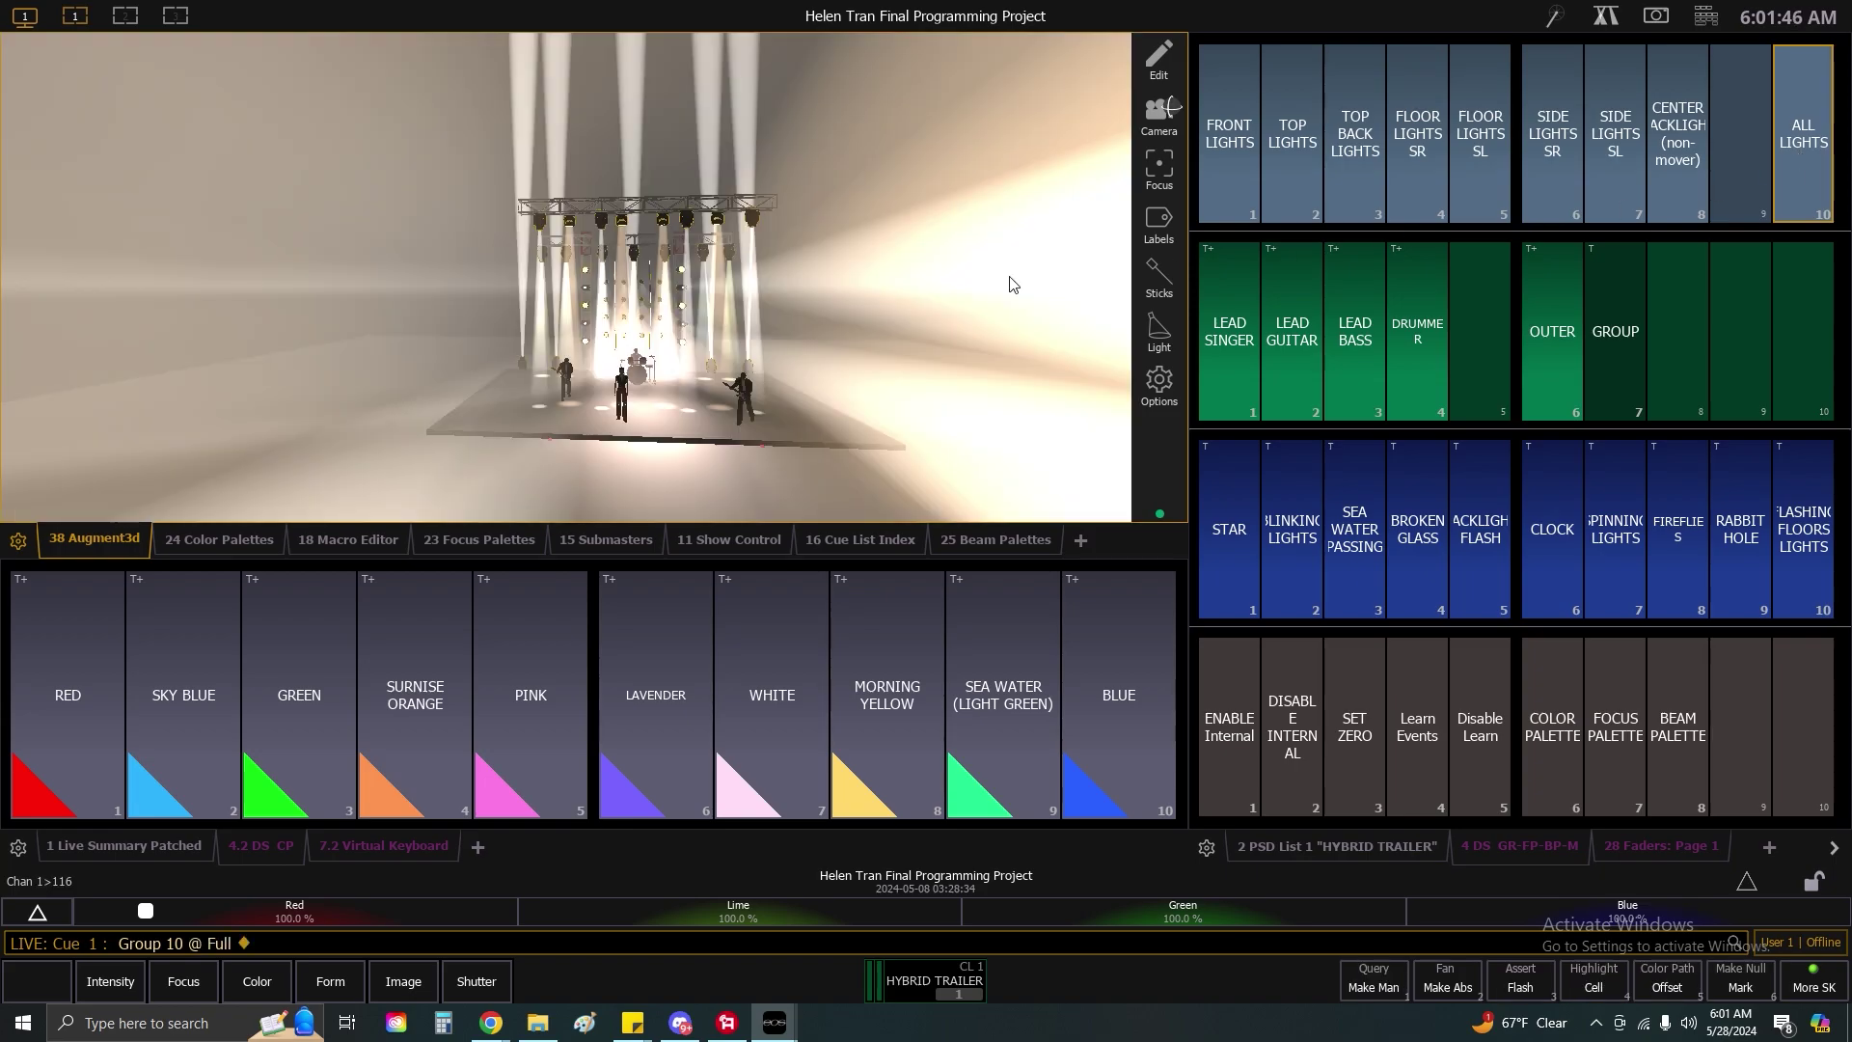
Try the stage view with the ambient light off, and set it back to Low.
click(1158, 330)
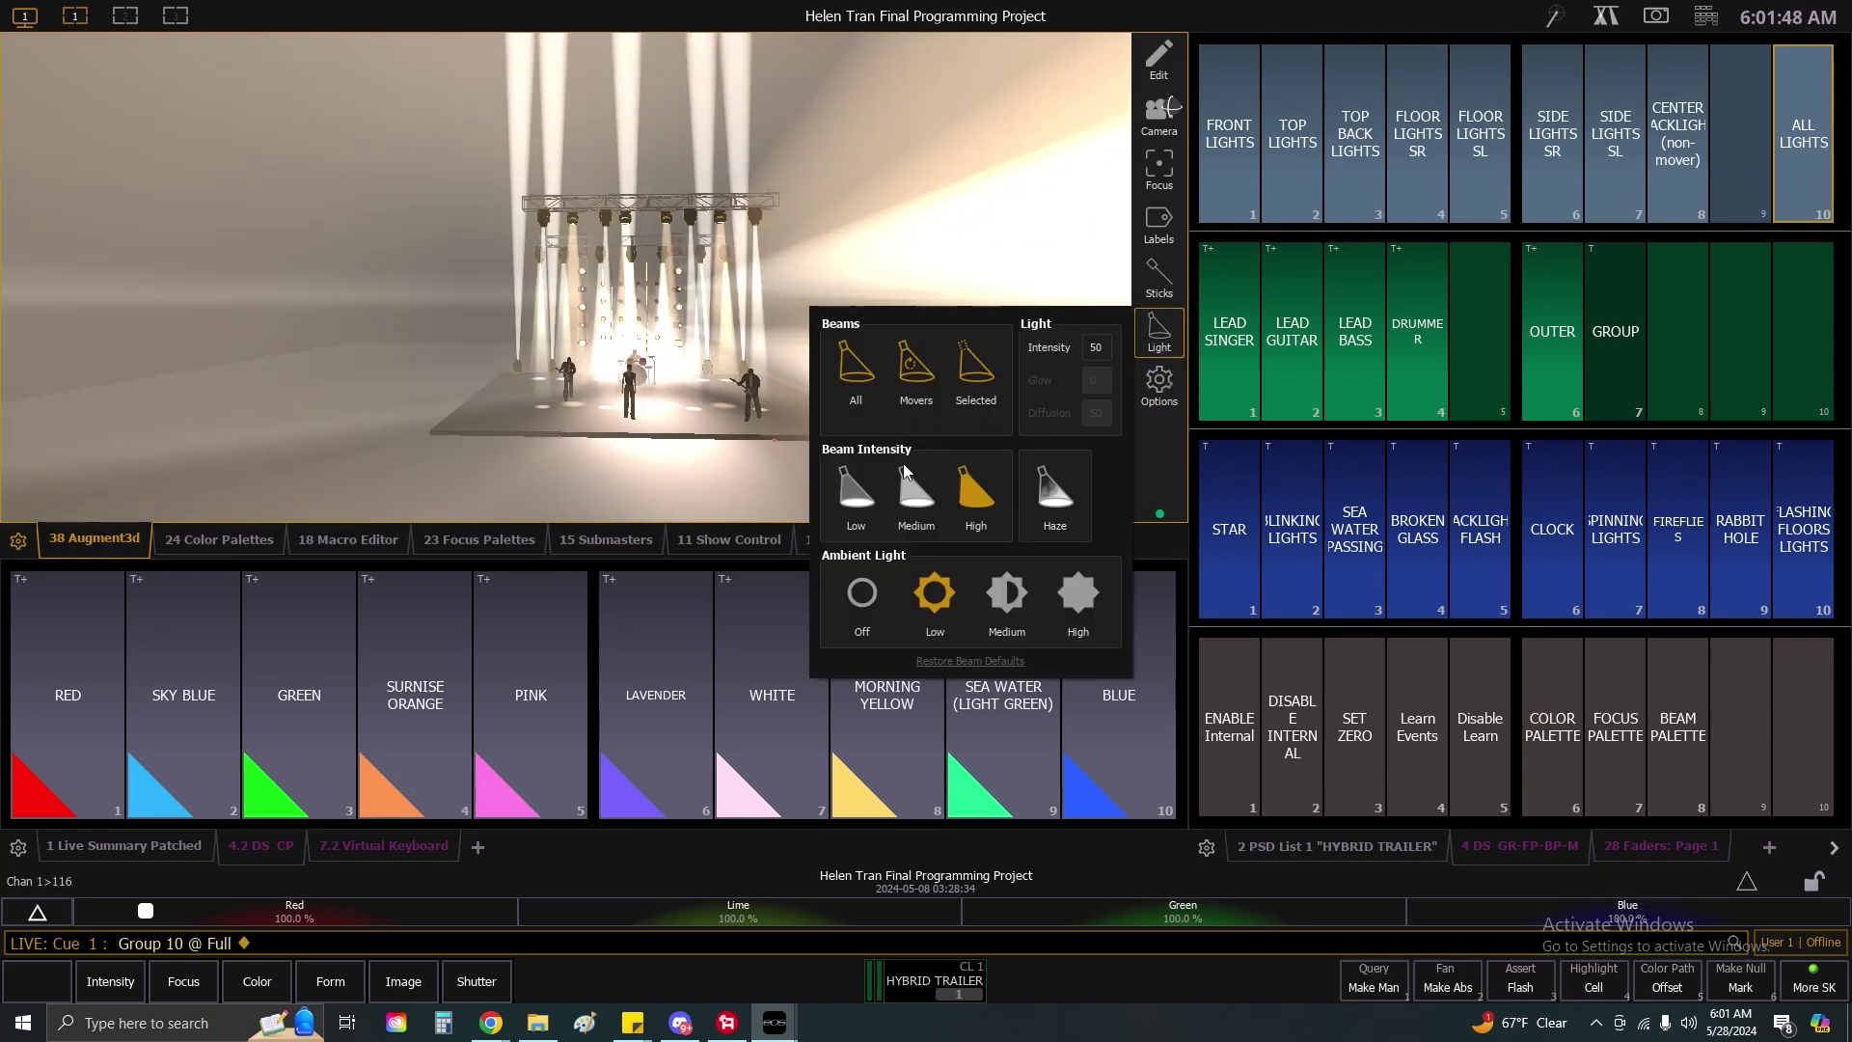
click(871, 582)
click(940, 605)
click(921, 236)
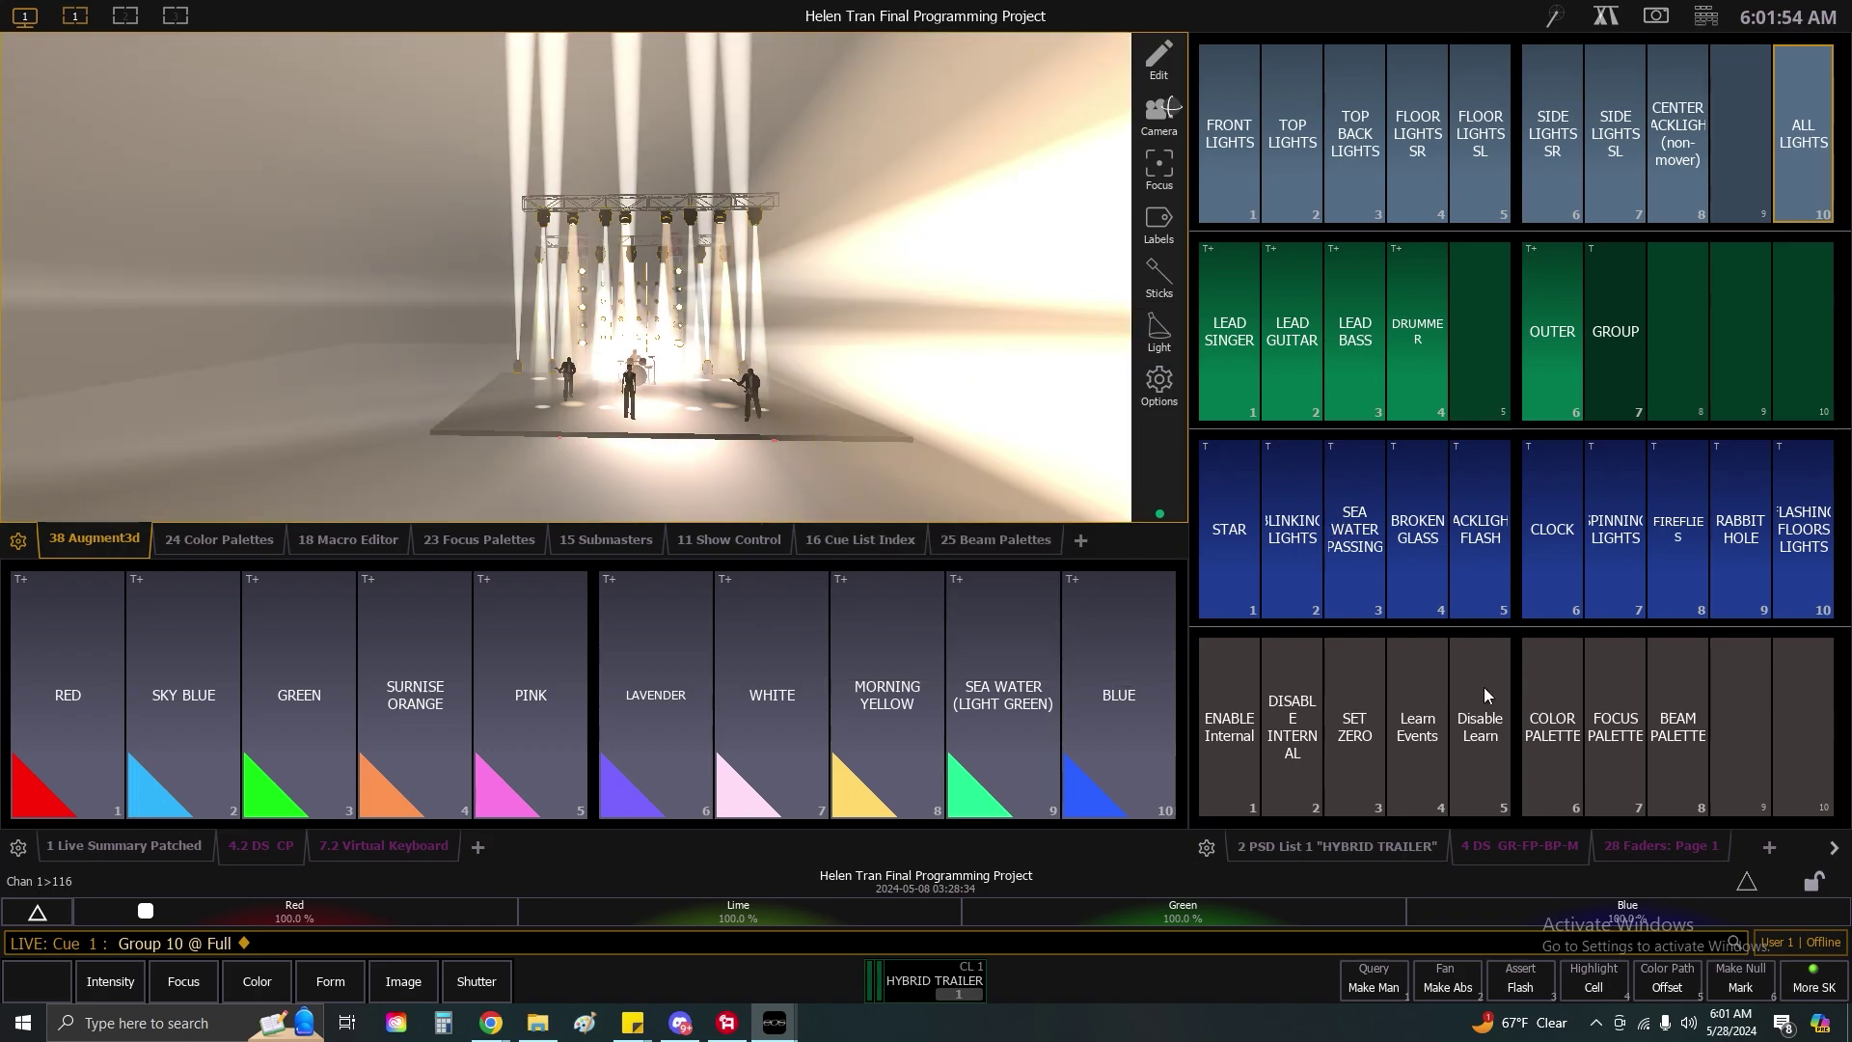
Release the All Lights group with Sneak and black out the stage with Go To Cue Out.
key(n)
key(Return)
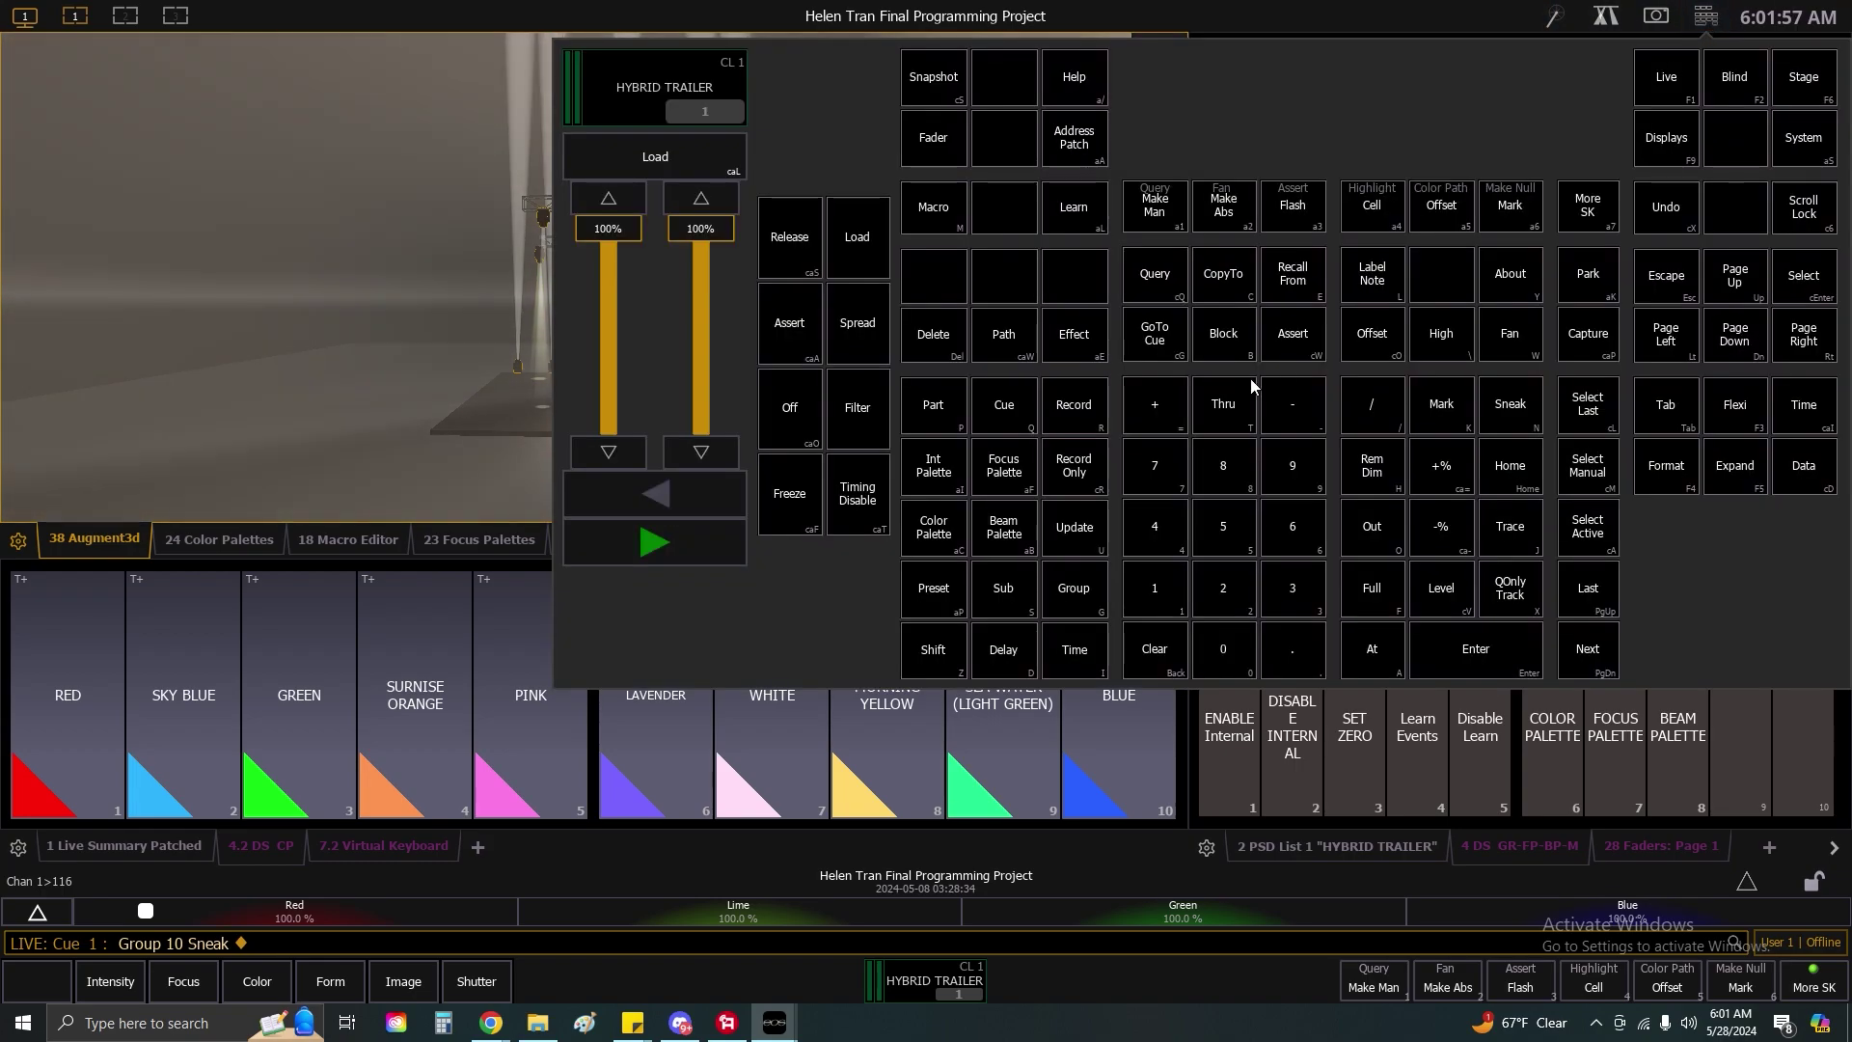
click(1155, 333)
click(1375, 536)
click(1444, 627)
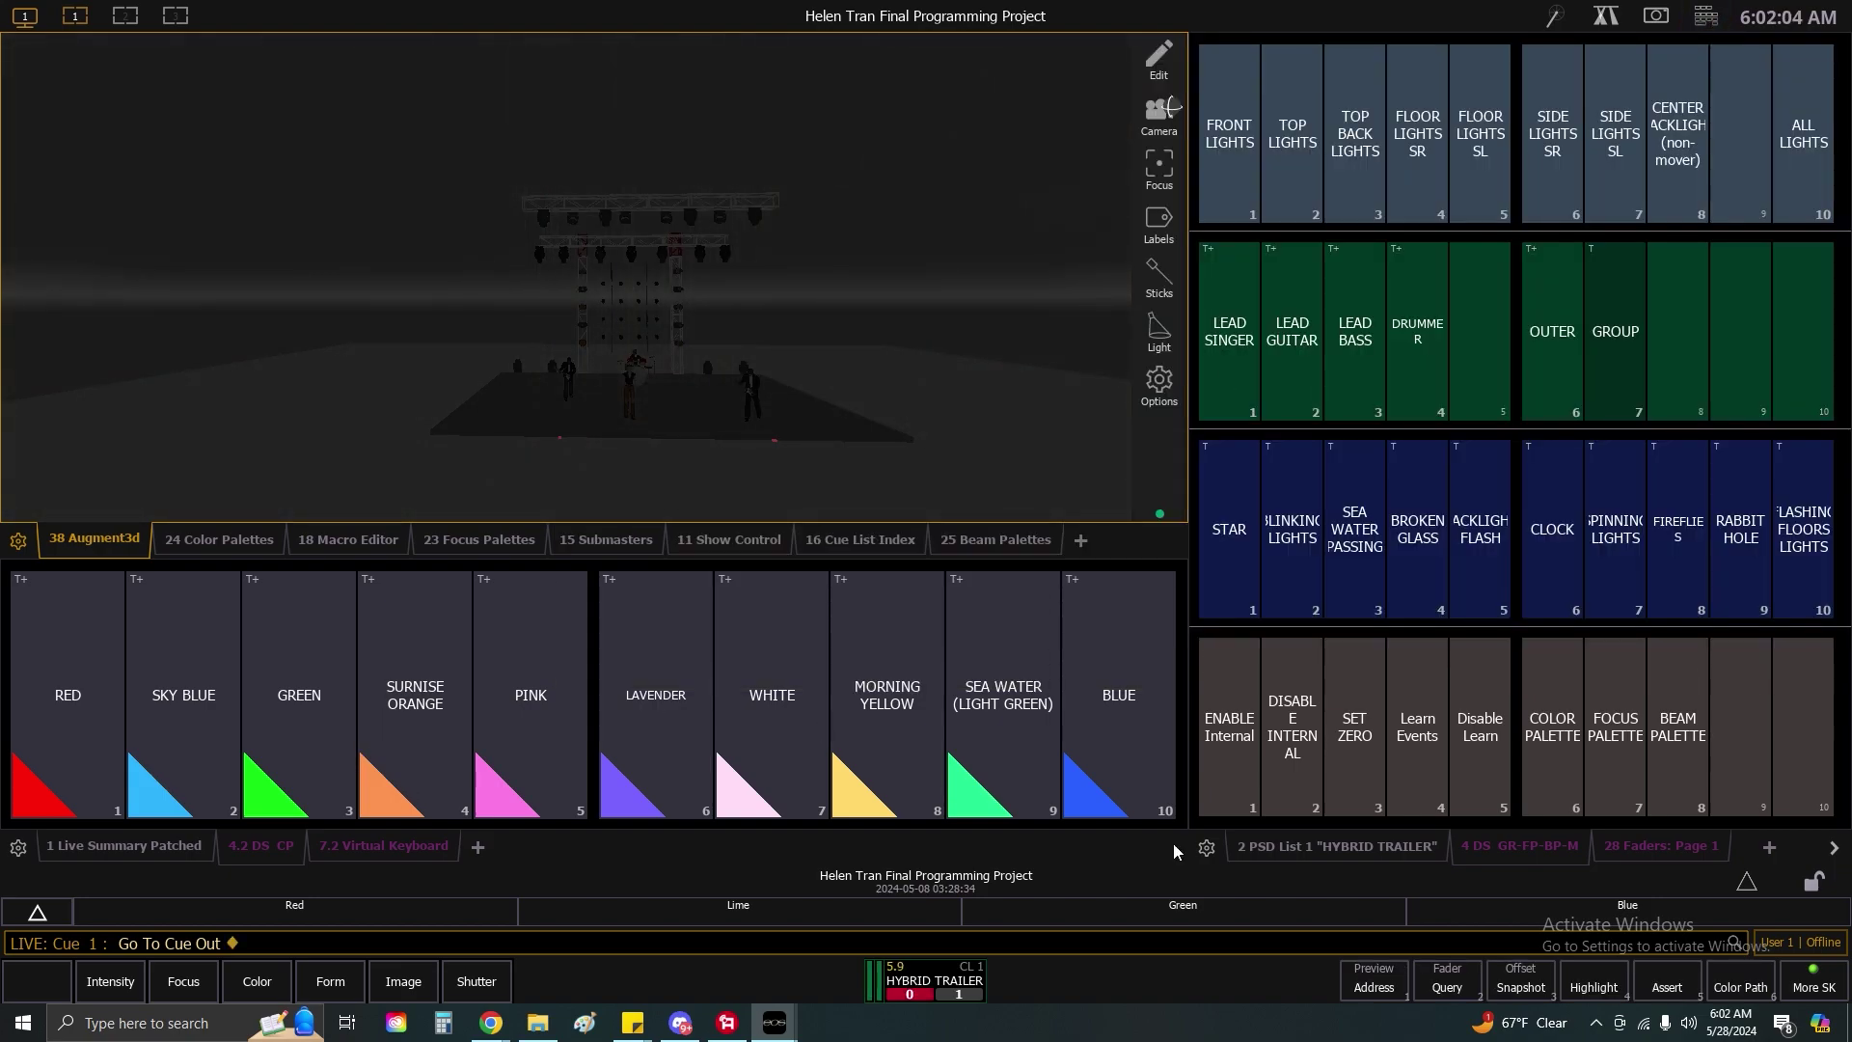
Show the HYBRID TRAILER cue list in the playback status display and review its time codes and timings.
click(1377, 847)
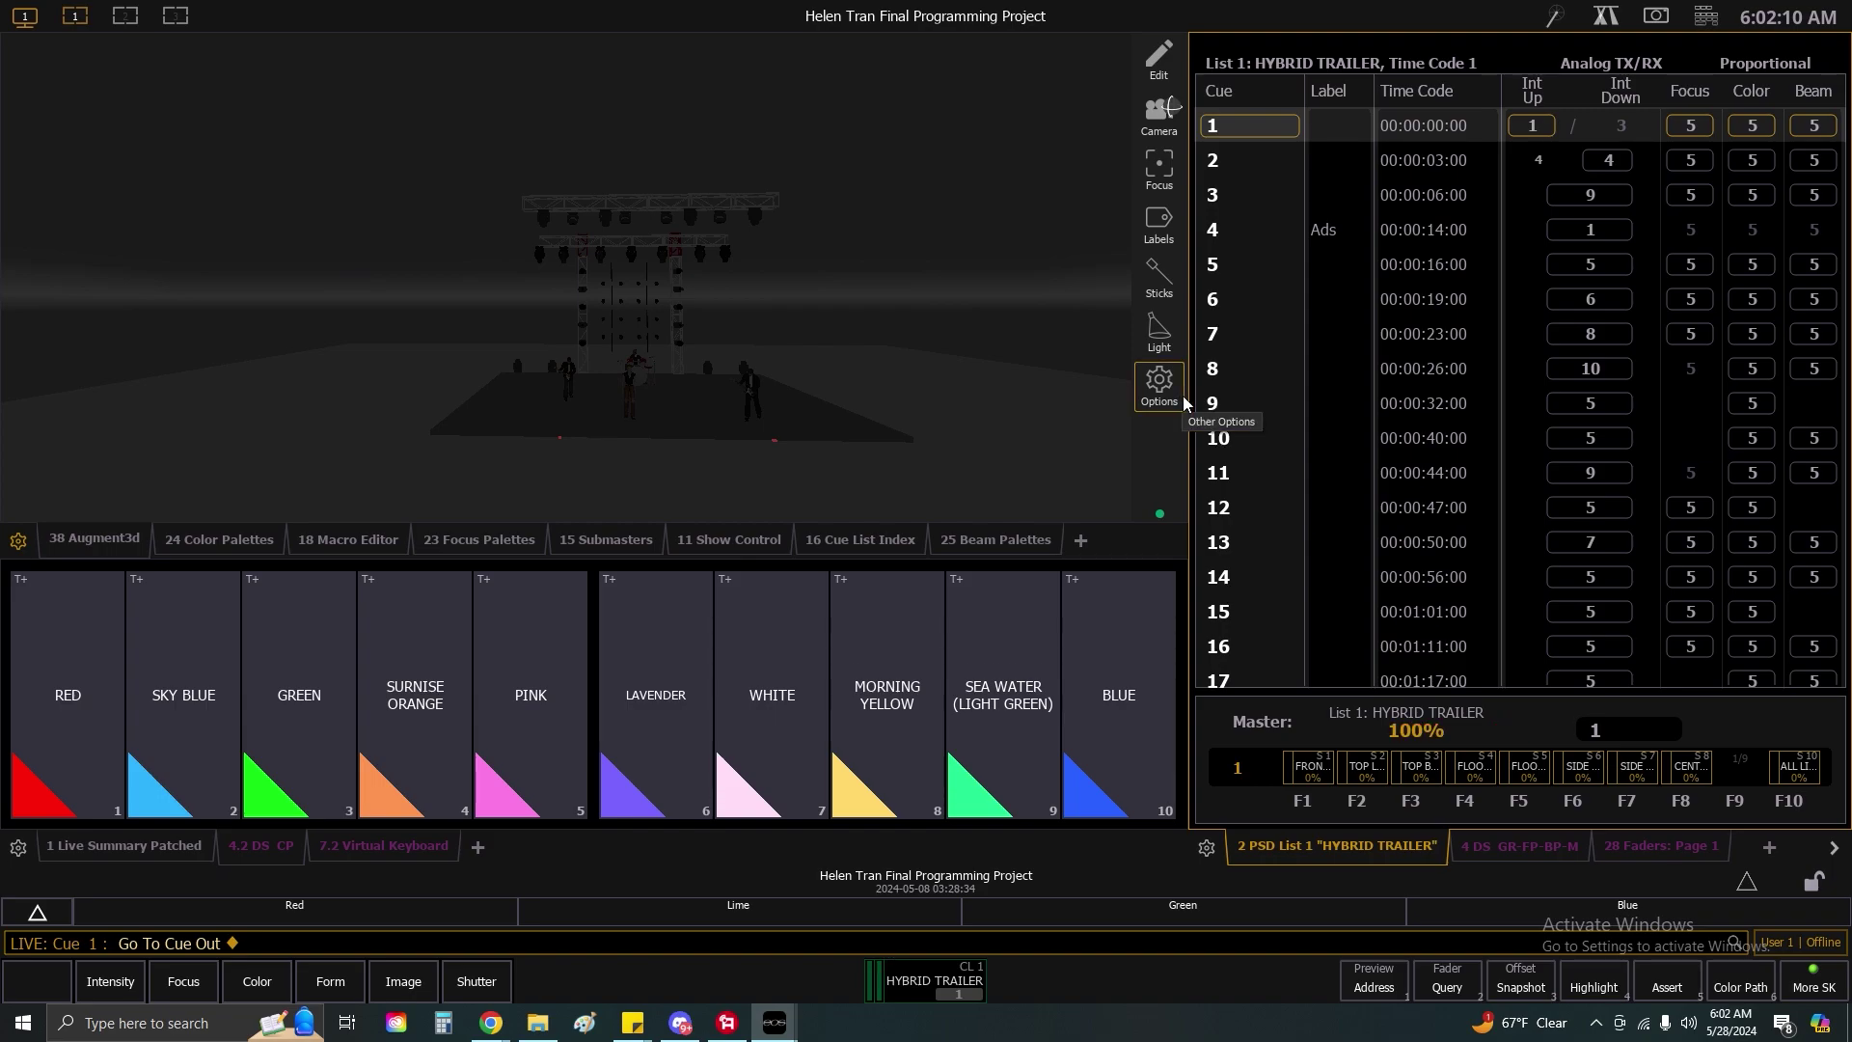
scroll(1658, 523, down, 1)
scroll(1658, 523, up, 1)
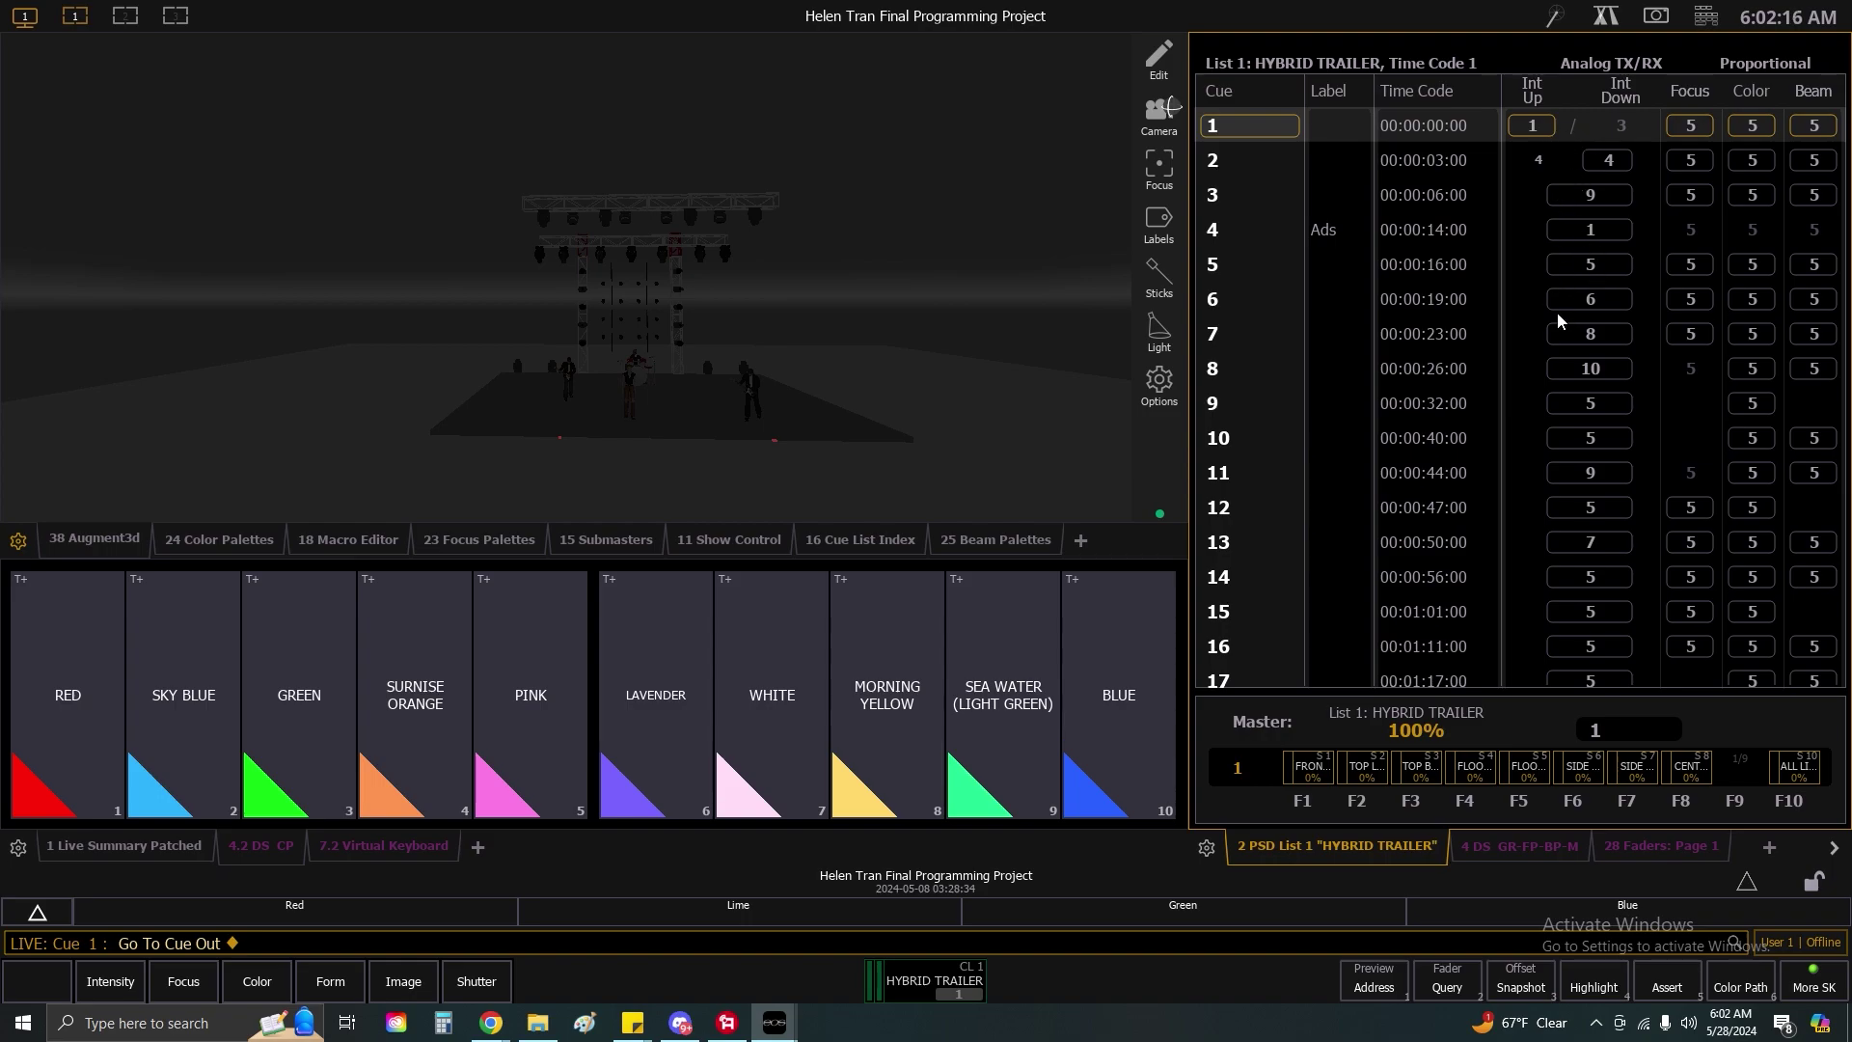
scroll(1584, 434, down, 1)
scroll(1583, 562, up, 1)
scroll(1480, 445, down, 1)
Check the submaster list and read through the cue events of the HYBRID TRAILER show control list.
click(610, 540)
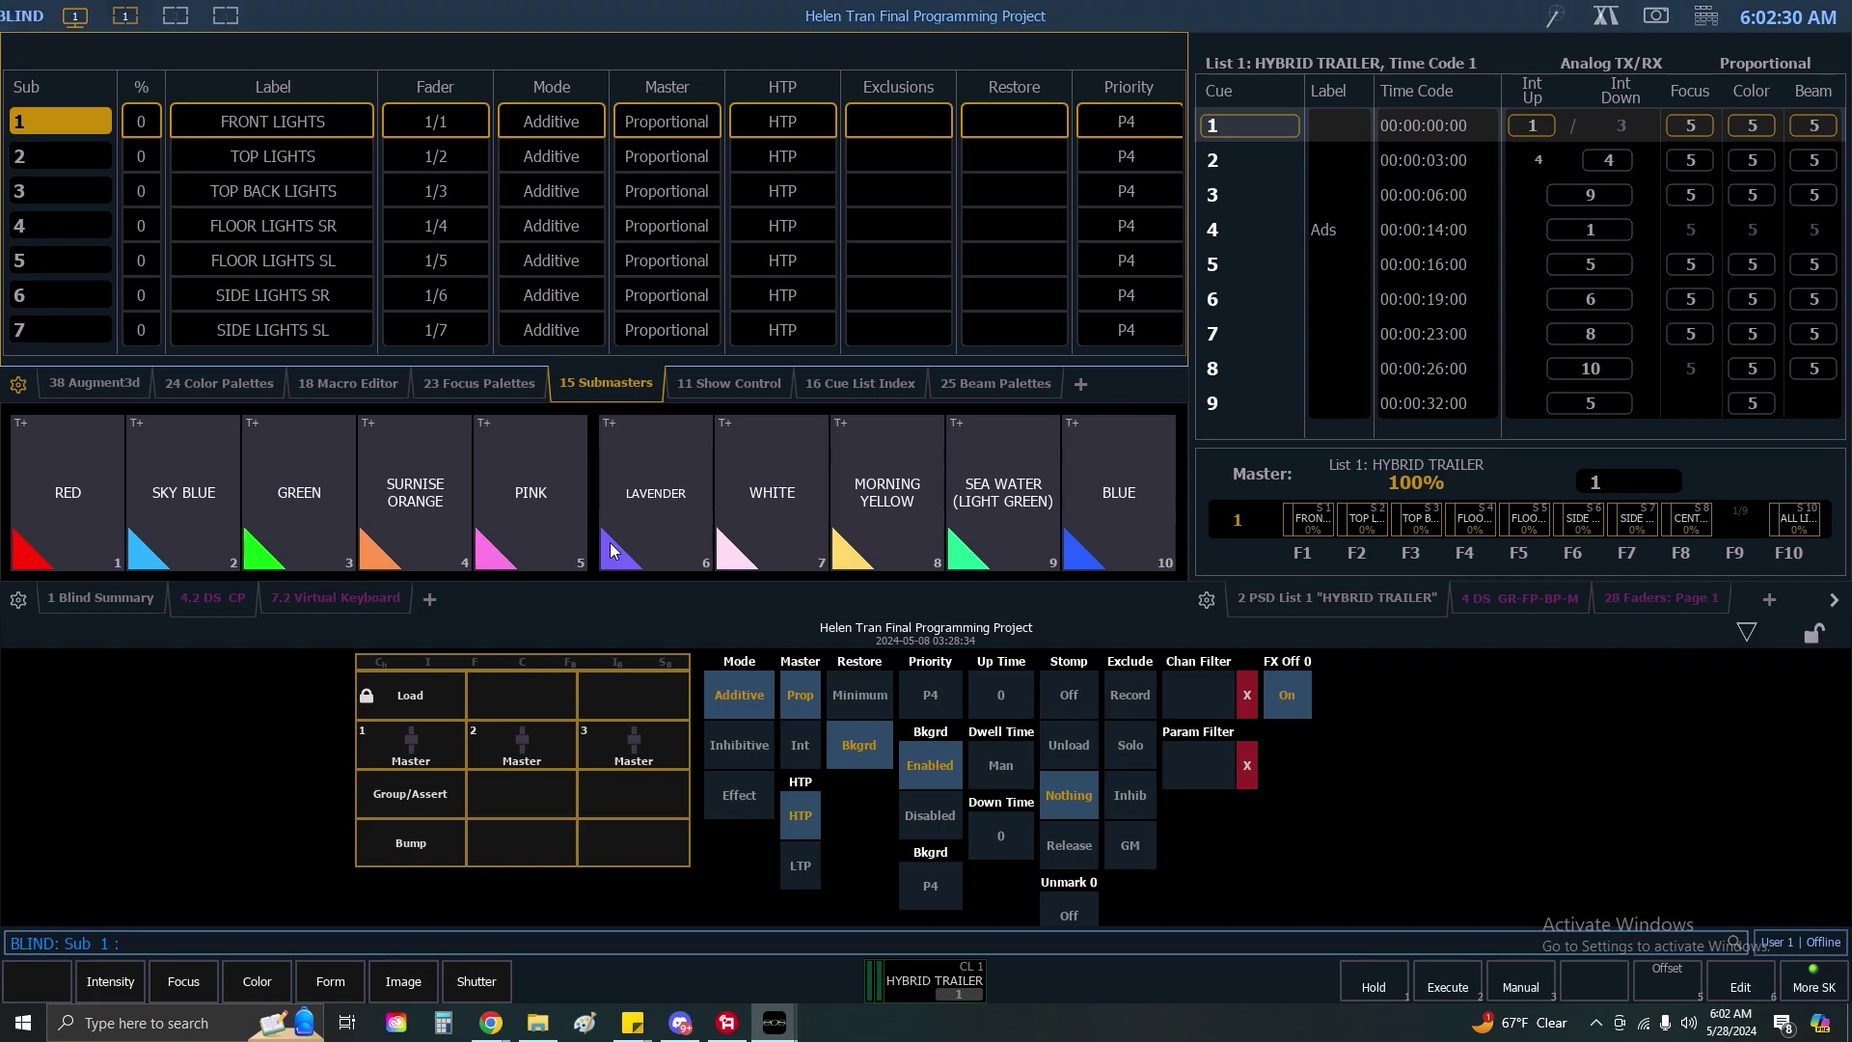
click(750, 386)
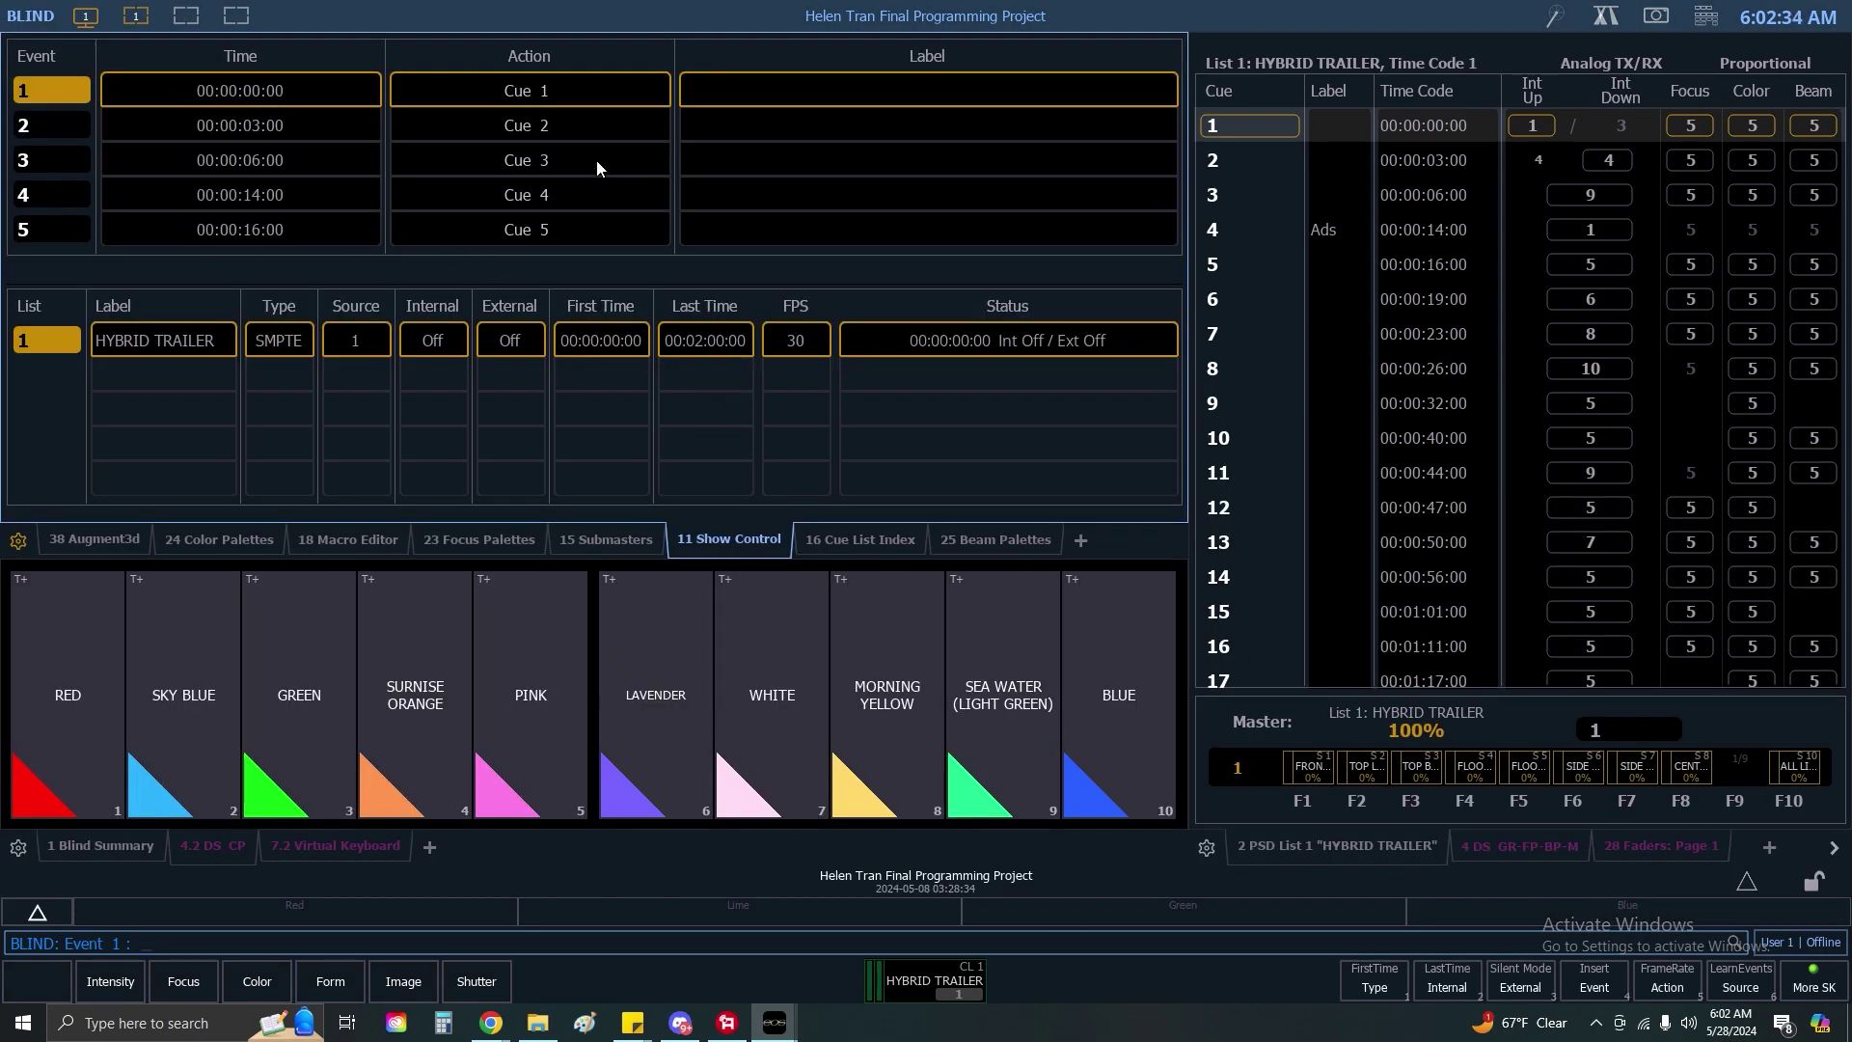
scroll(569, 193, down, 9)
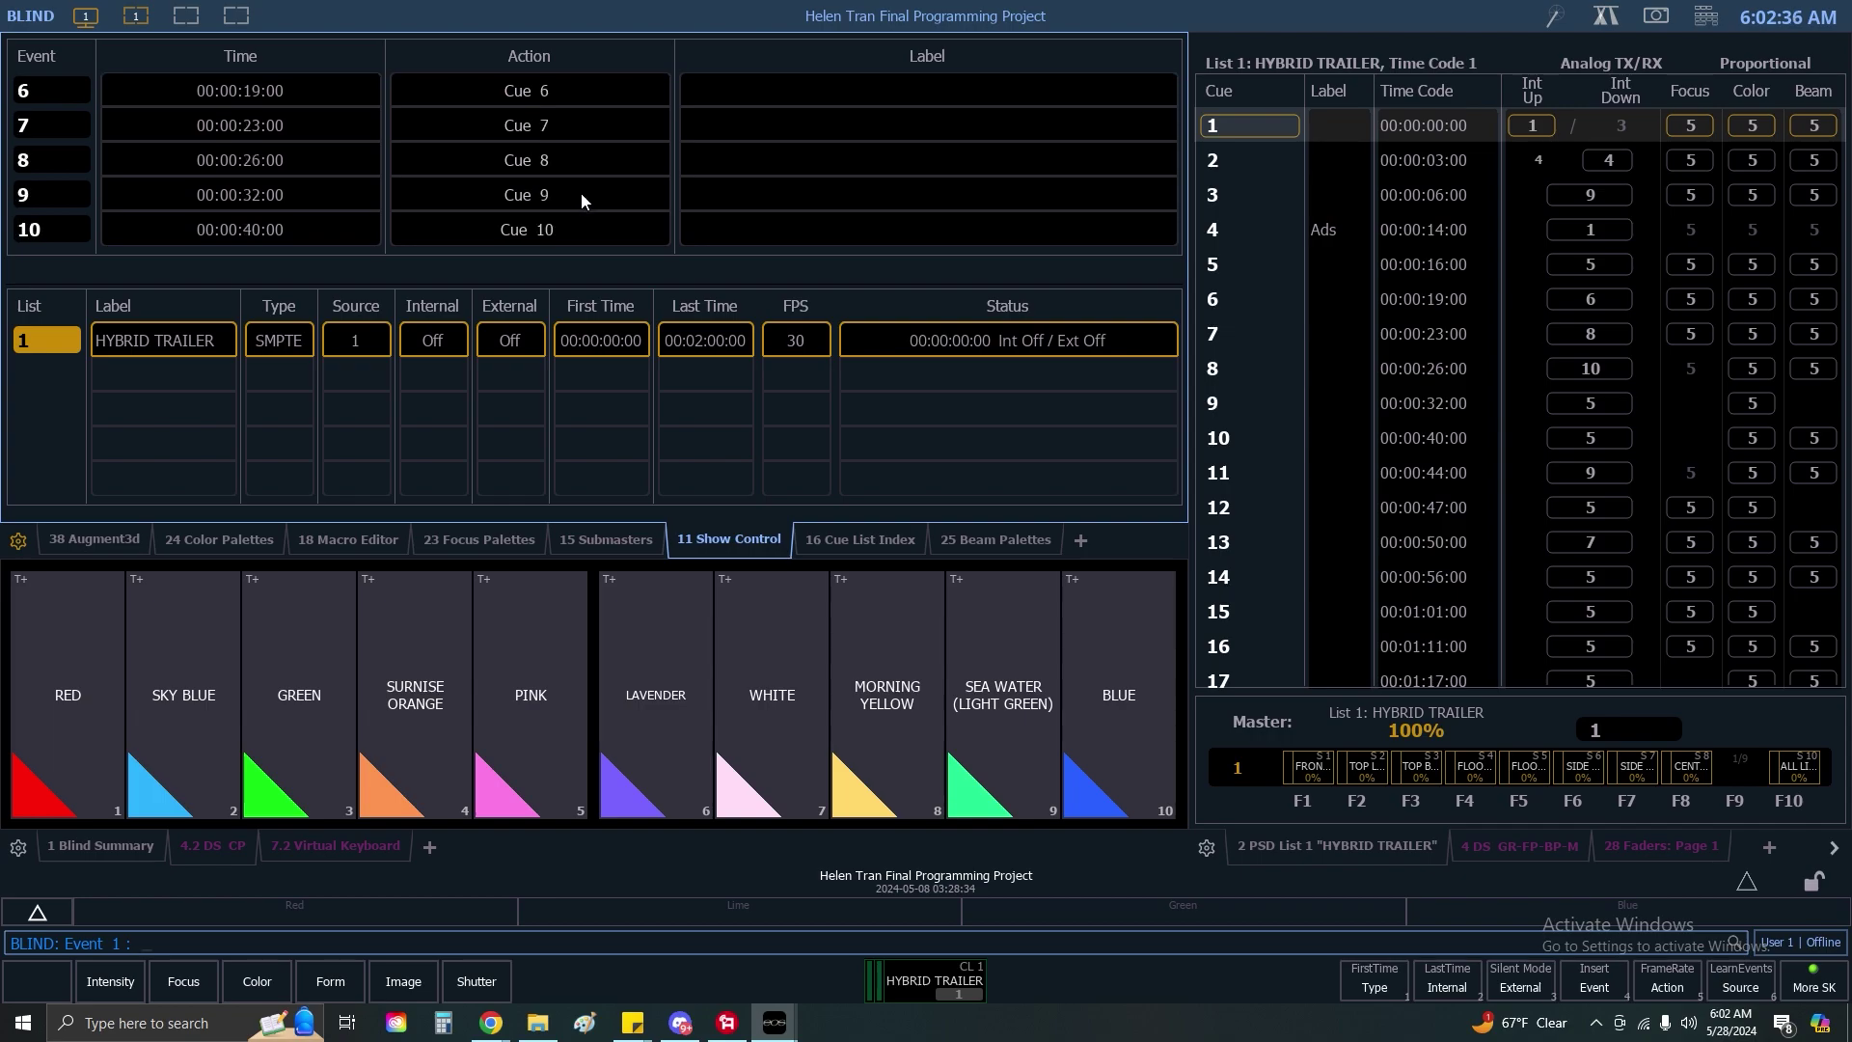
scroll(584, 202, down, 4)
scroll(1437, 537, down, 3)
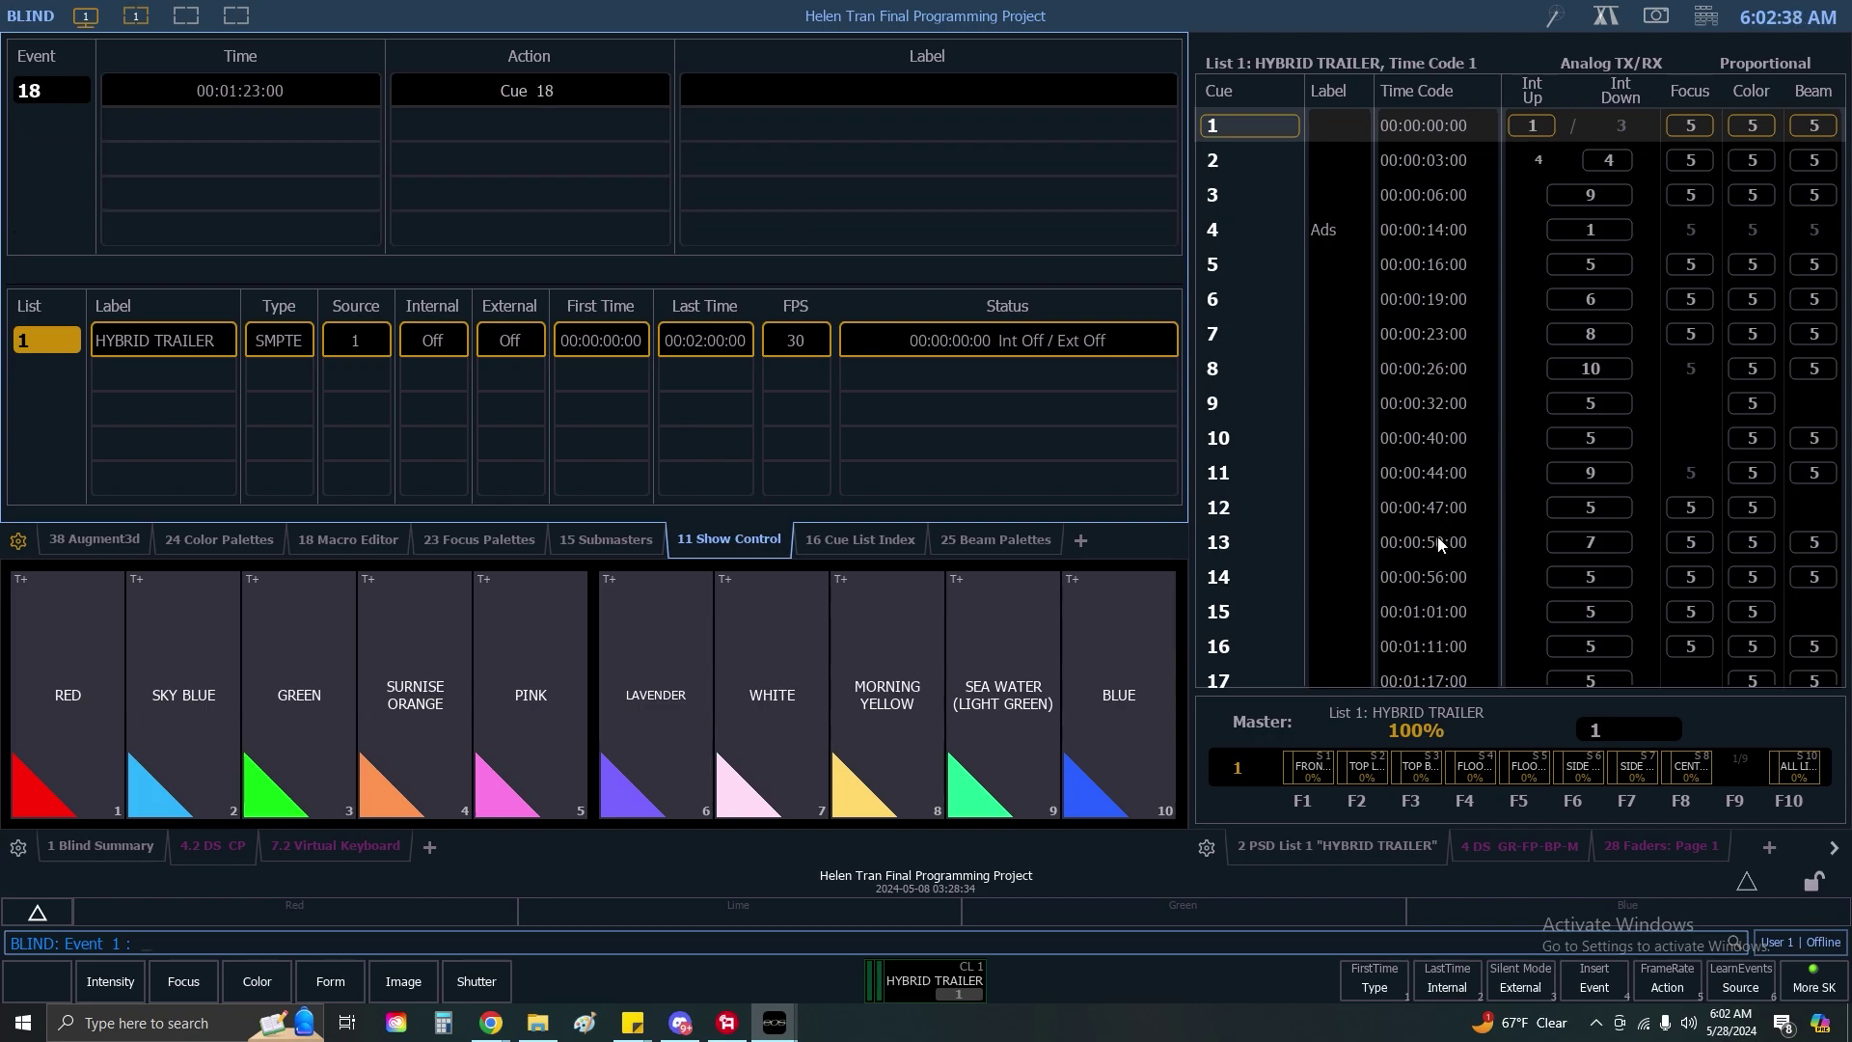
scroll(1298, 509, up, 5)
scroll(818, 210, up, 12)
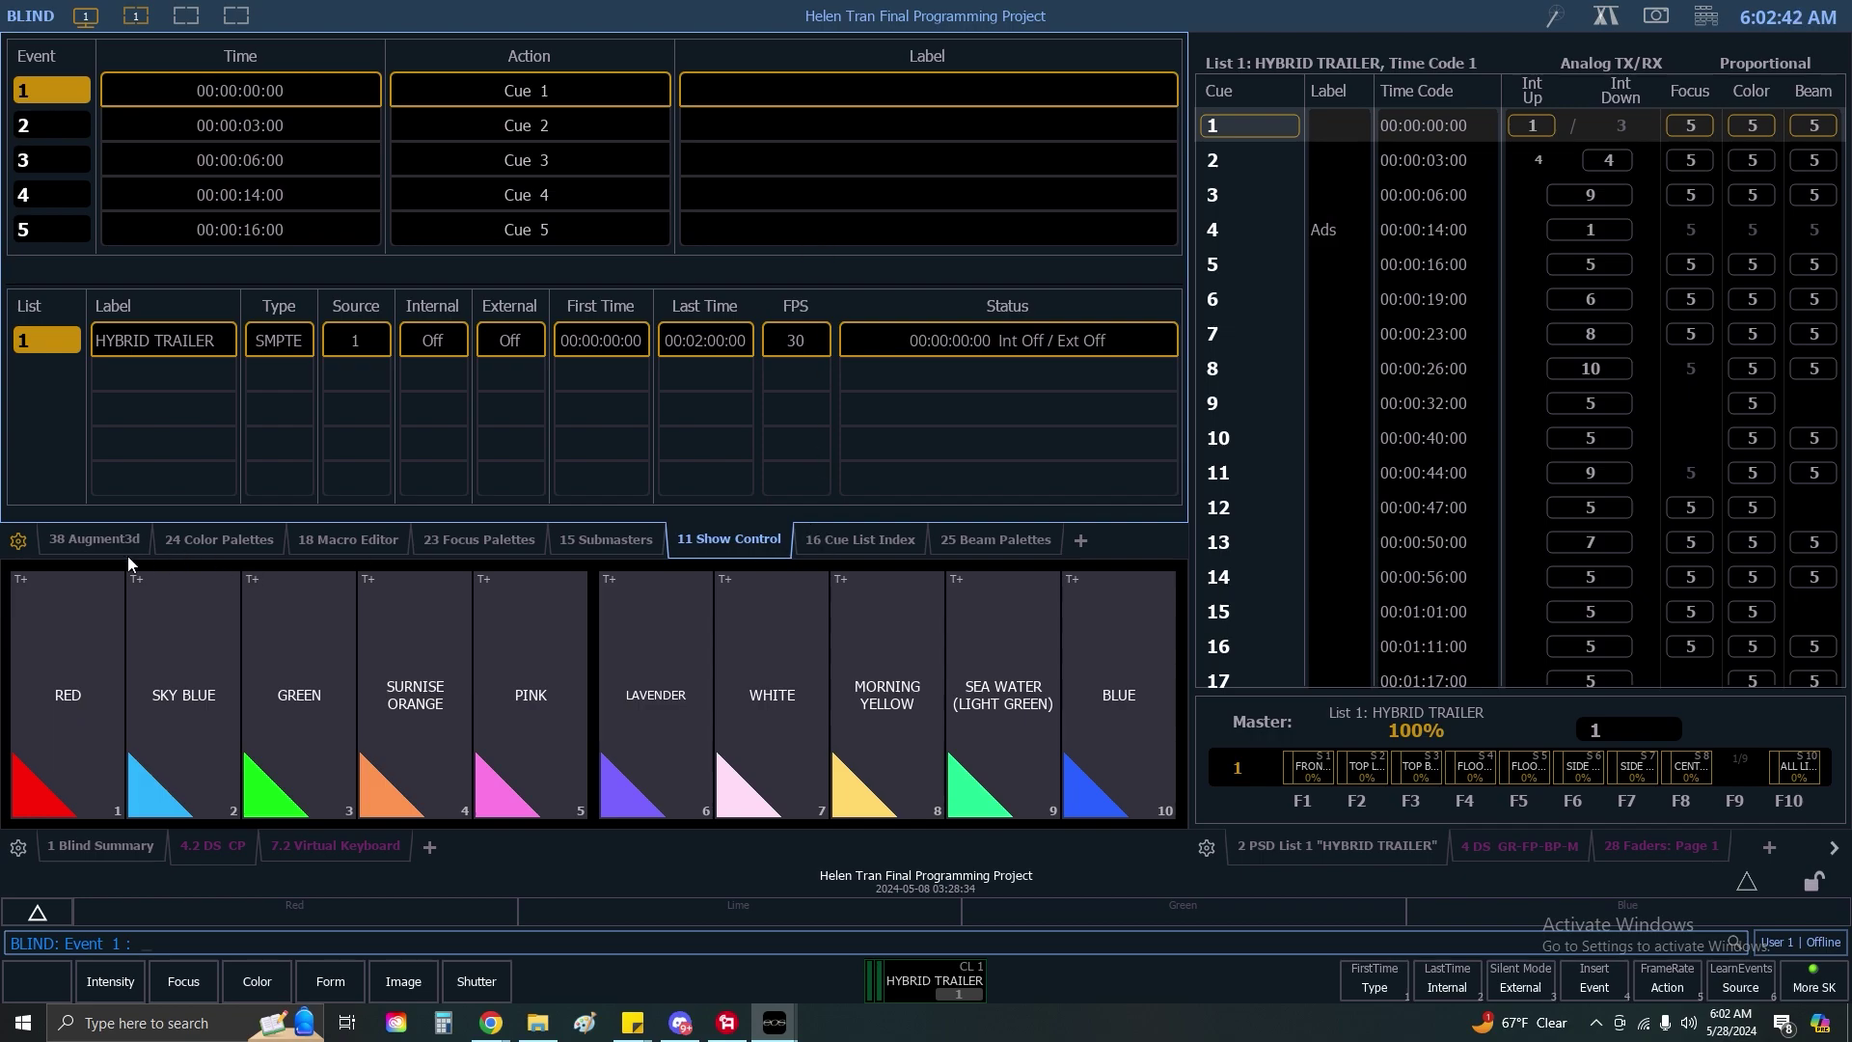
View the color palette list, return to Live, and bring back the color palette direct selects.
click(196, 538)
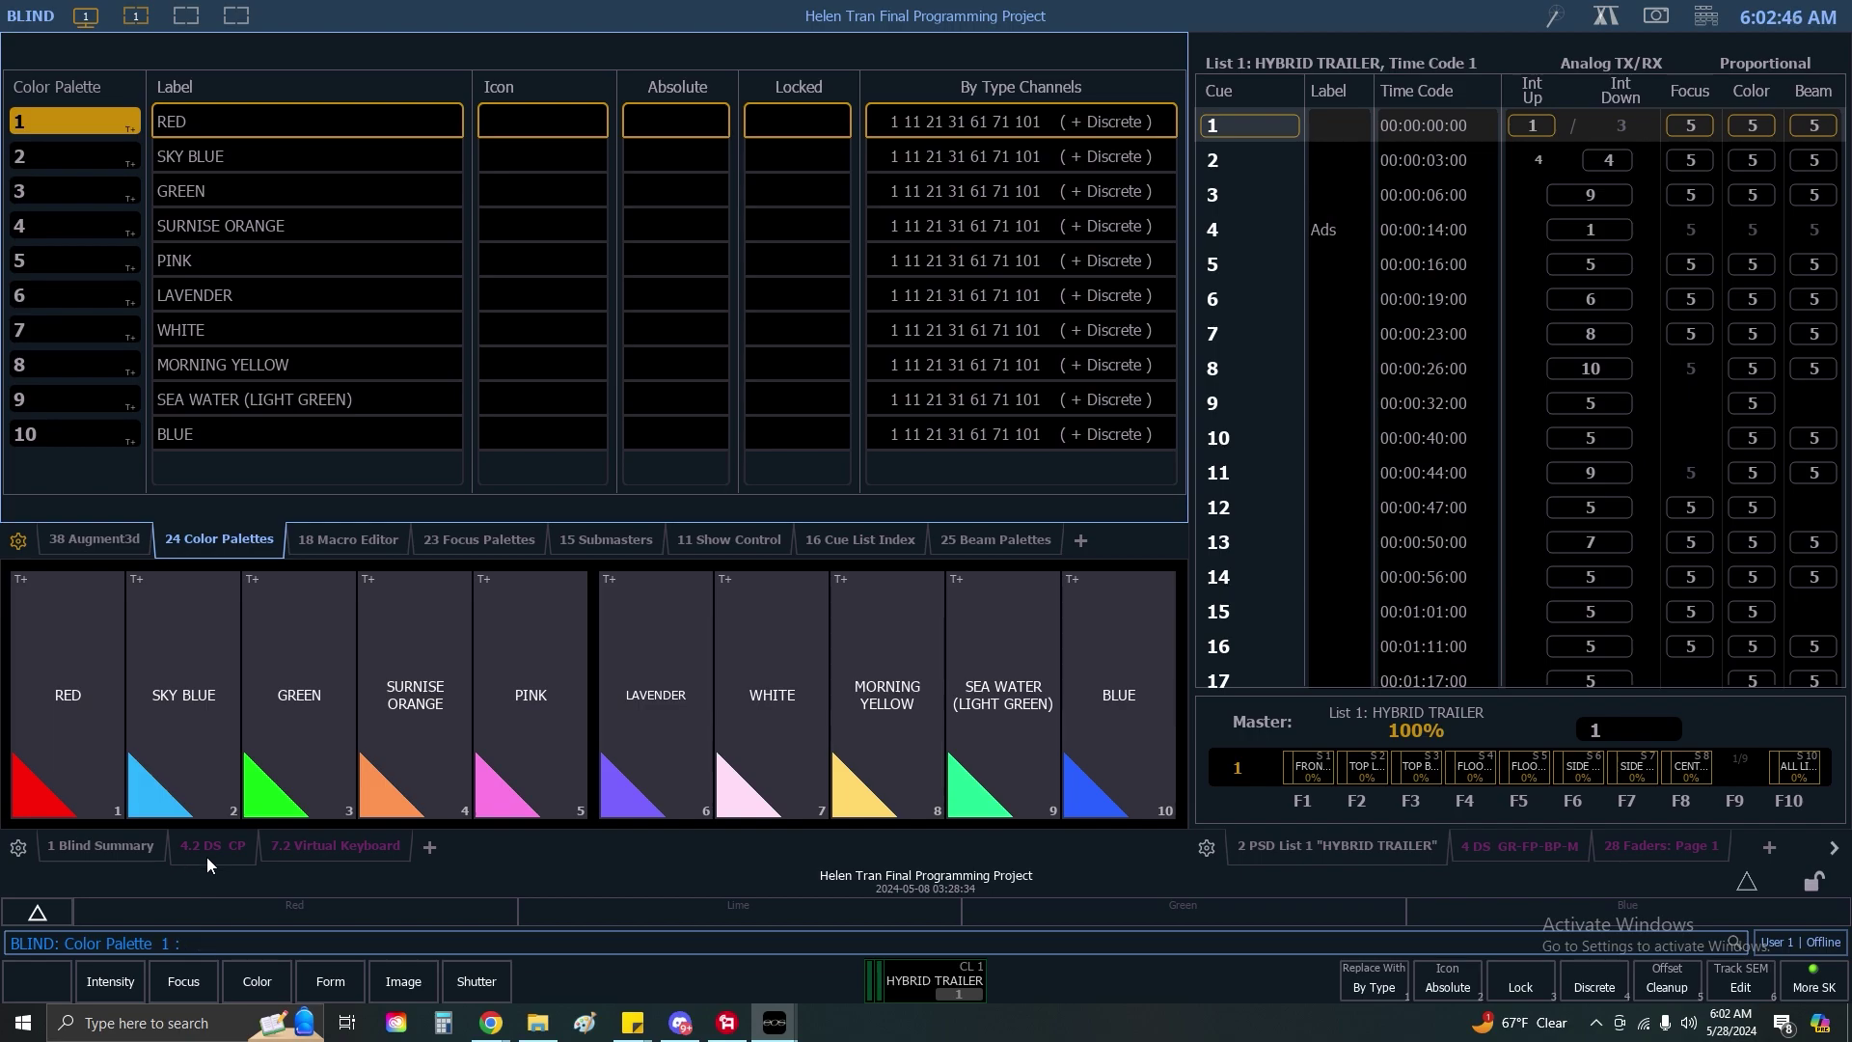
click(35, 30)
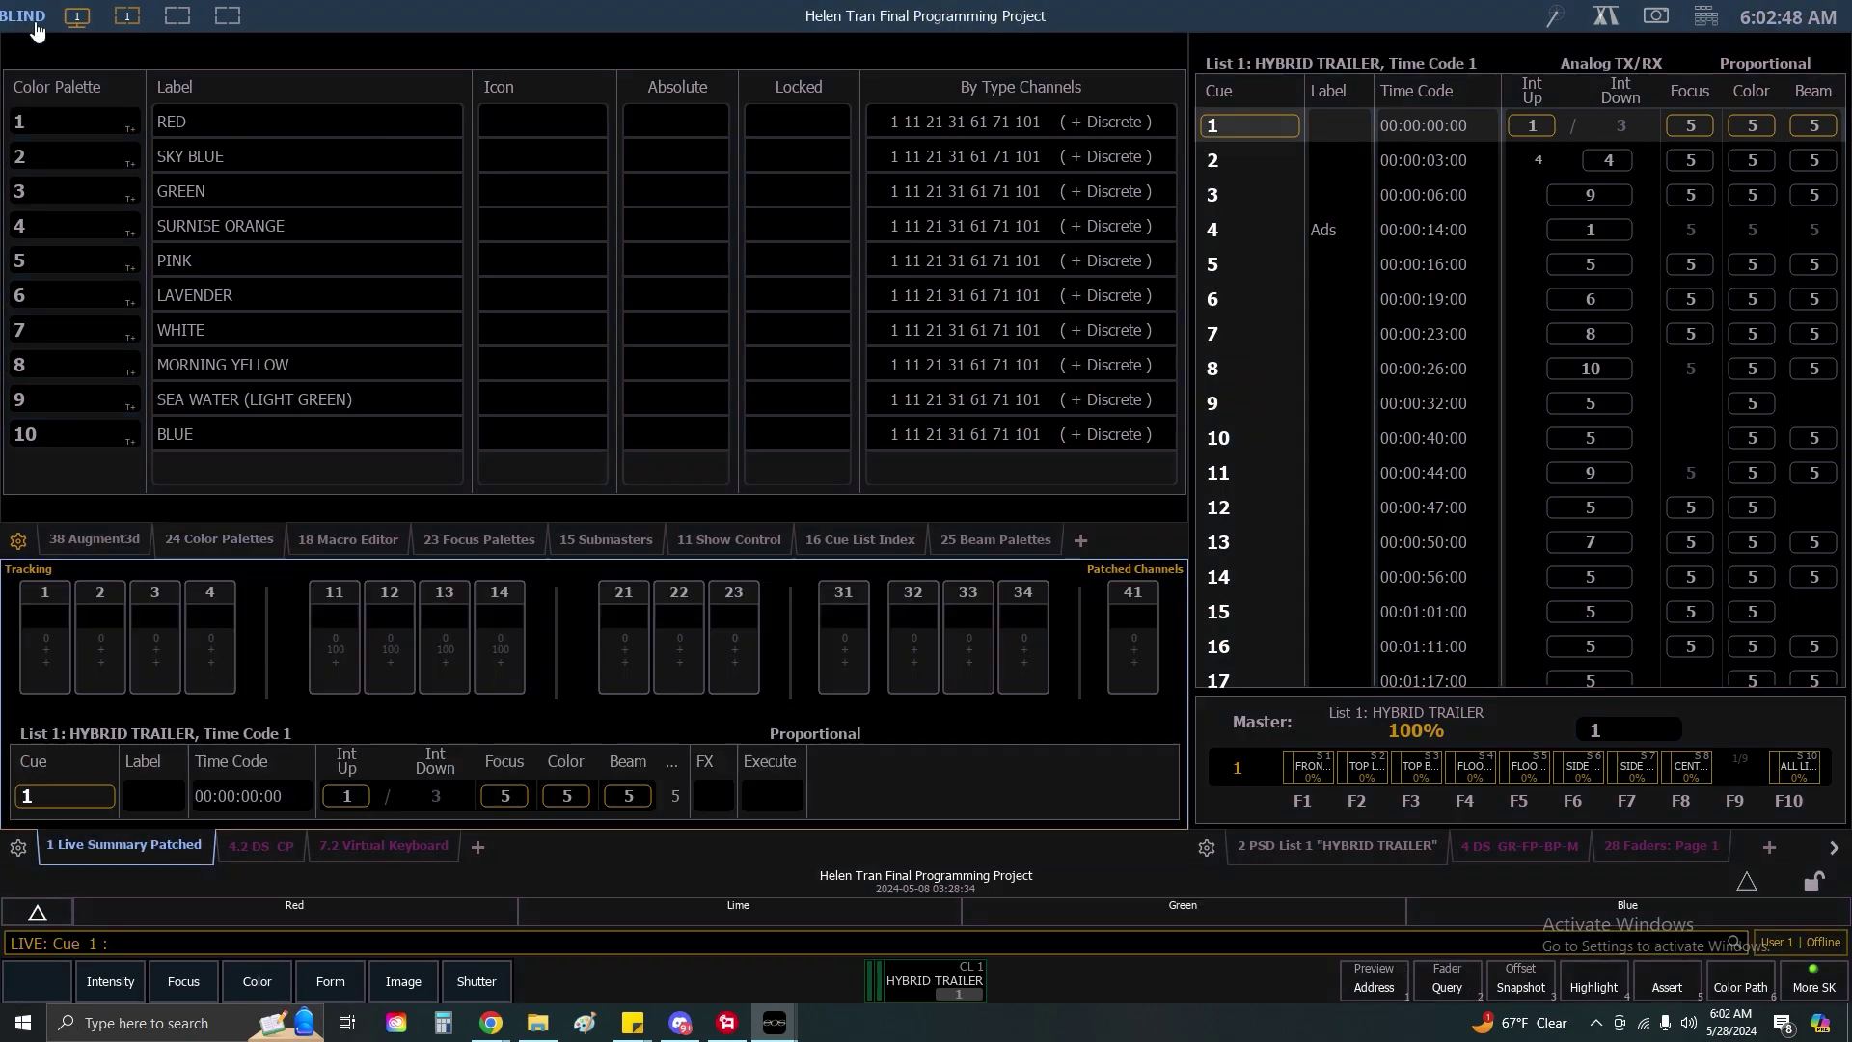
click(282, 855)
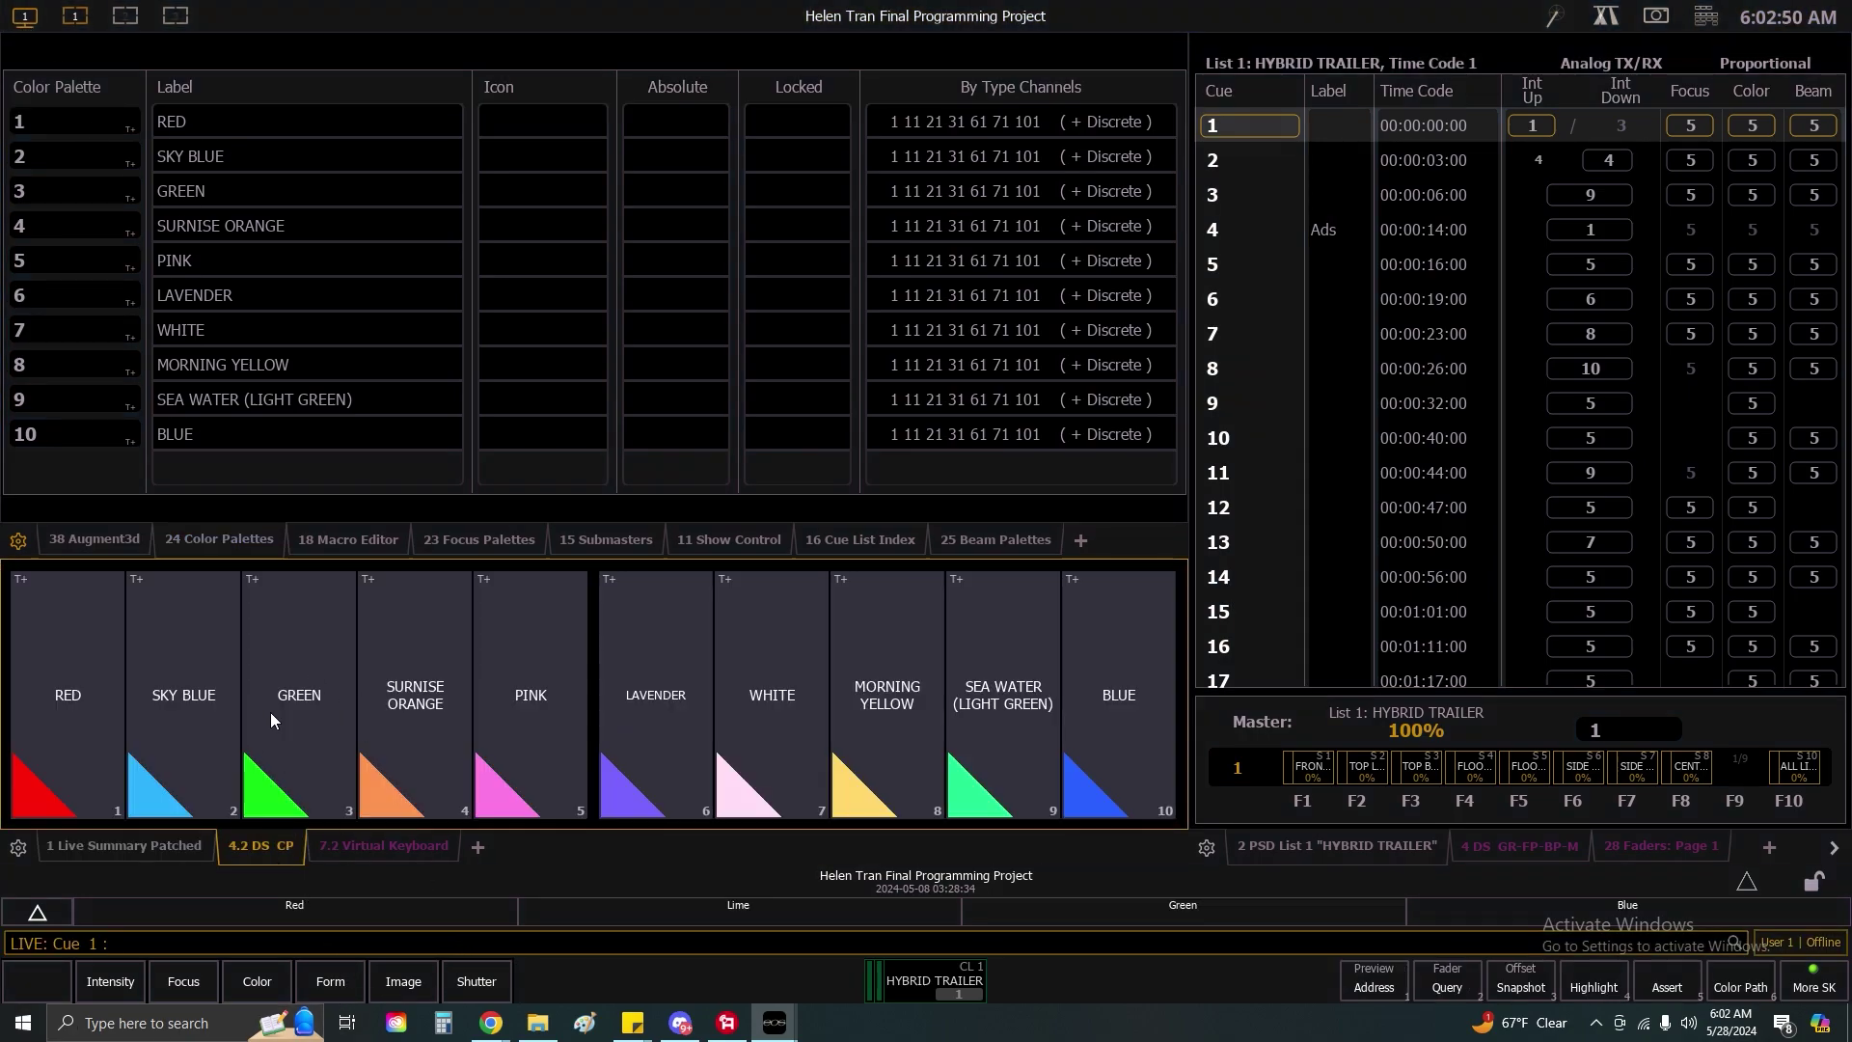
Try adding a new Direct Selects display, return to the color palette direct selects, and look at the available displays.
click(479, 846)
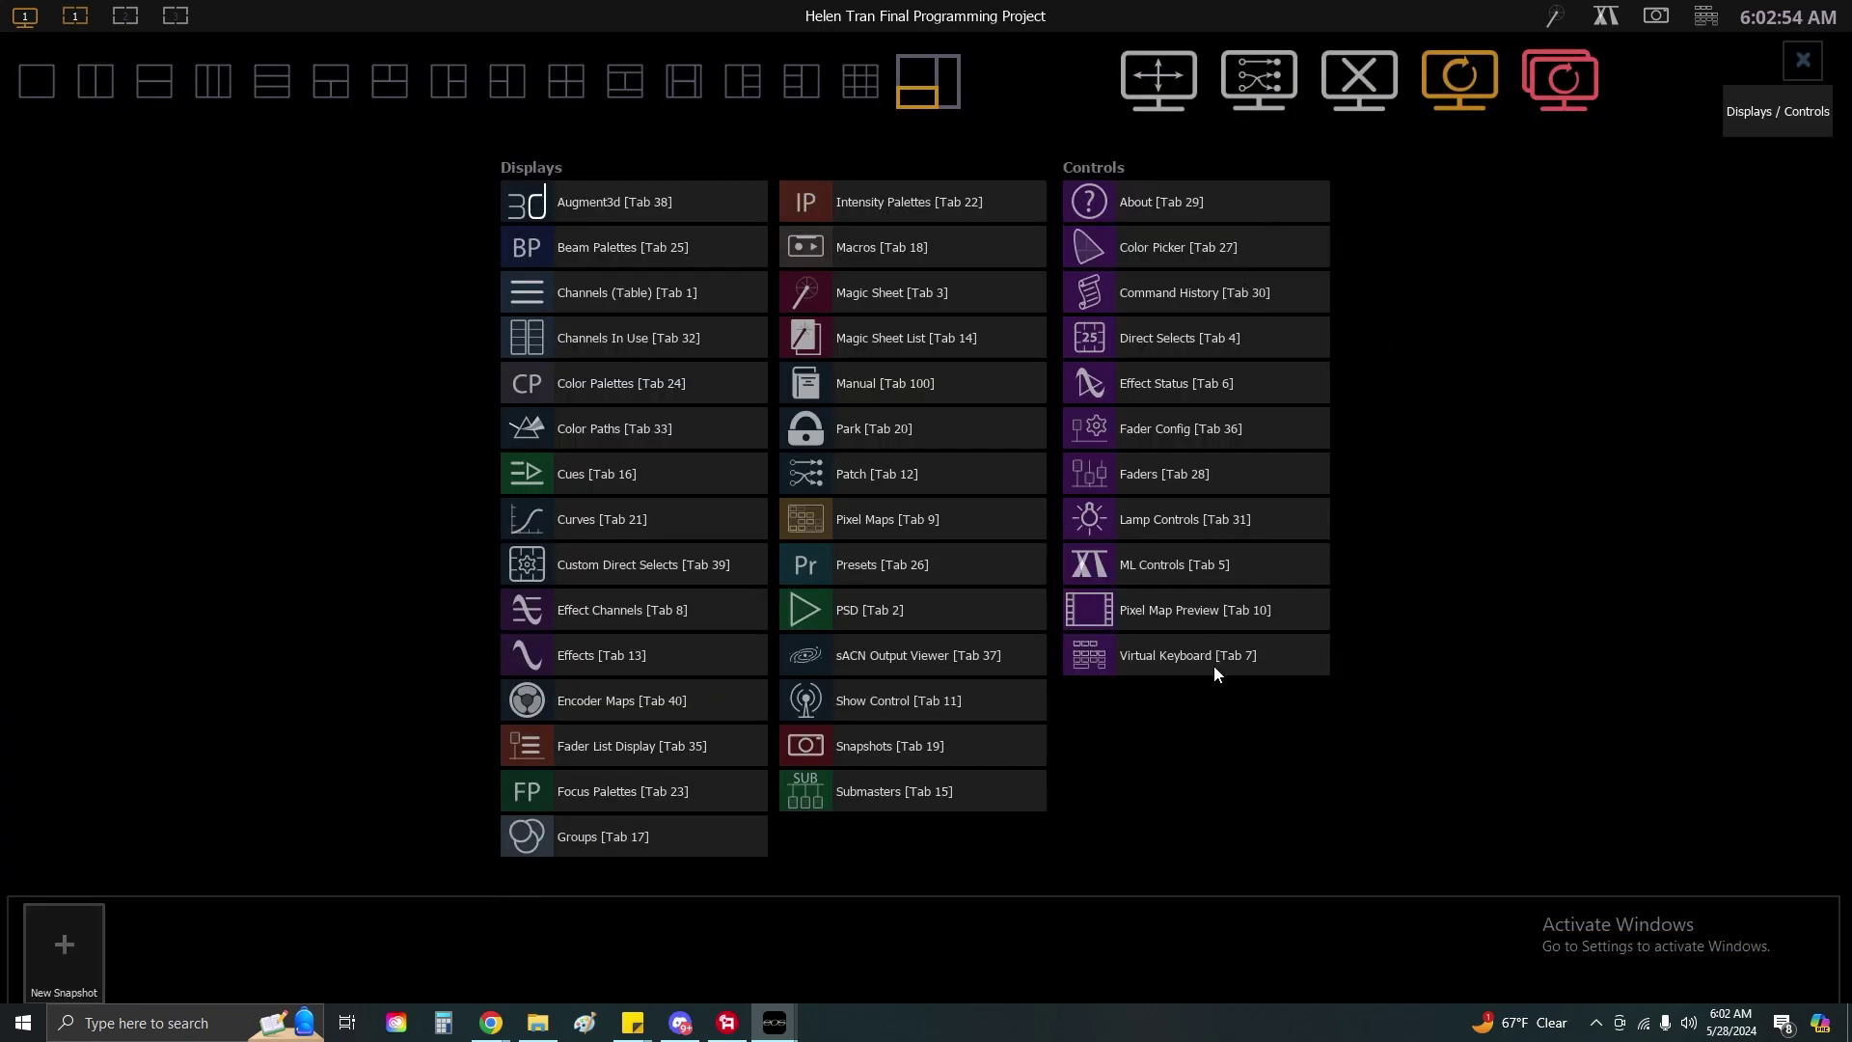
click(1203, 345)
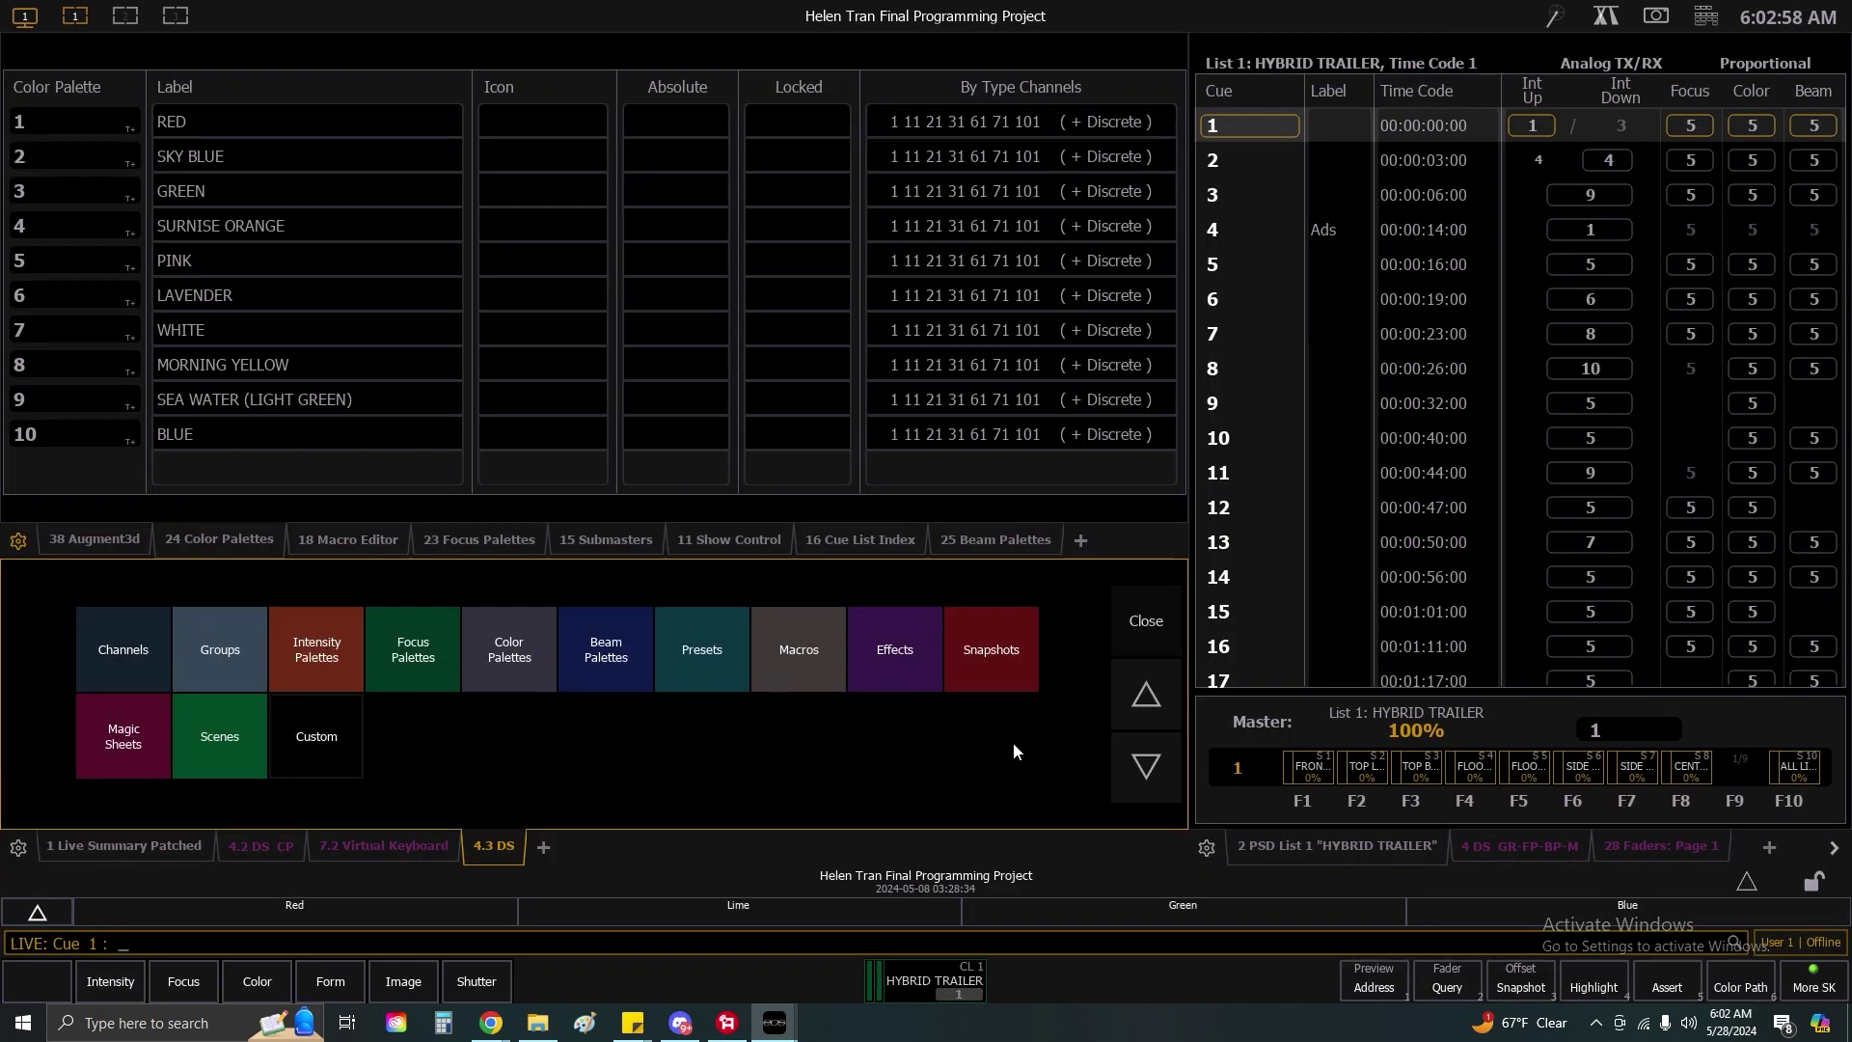
click(501, 849)
click(502, 483)
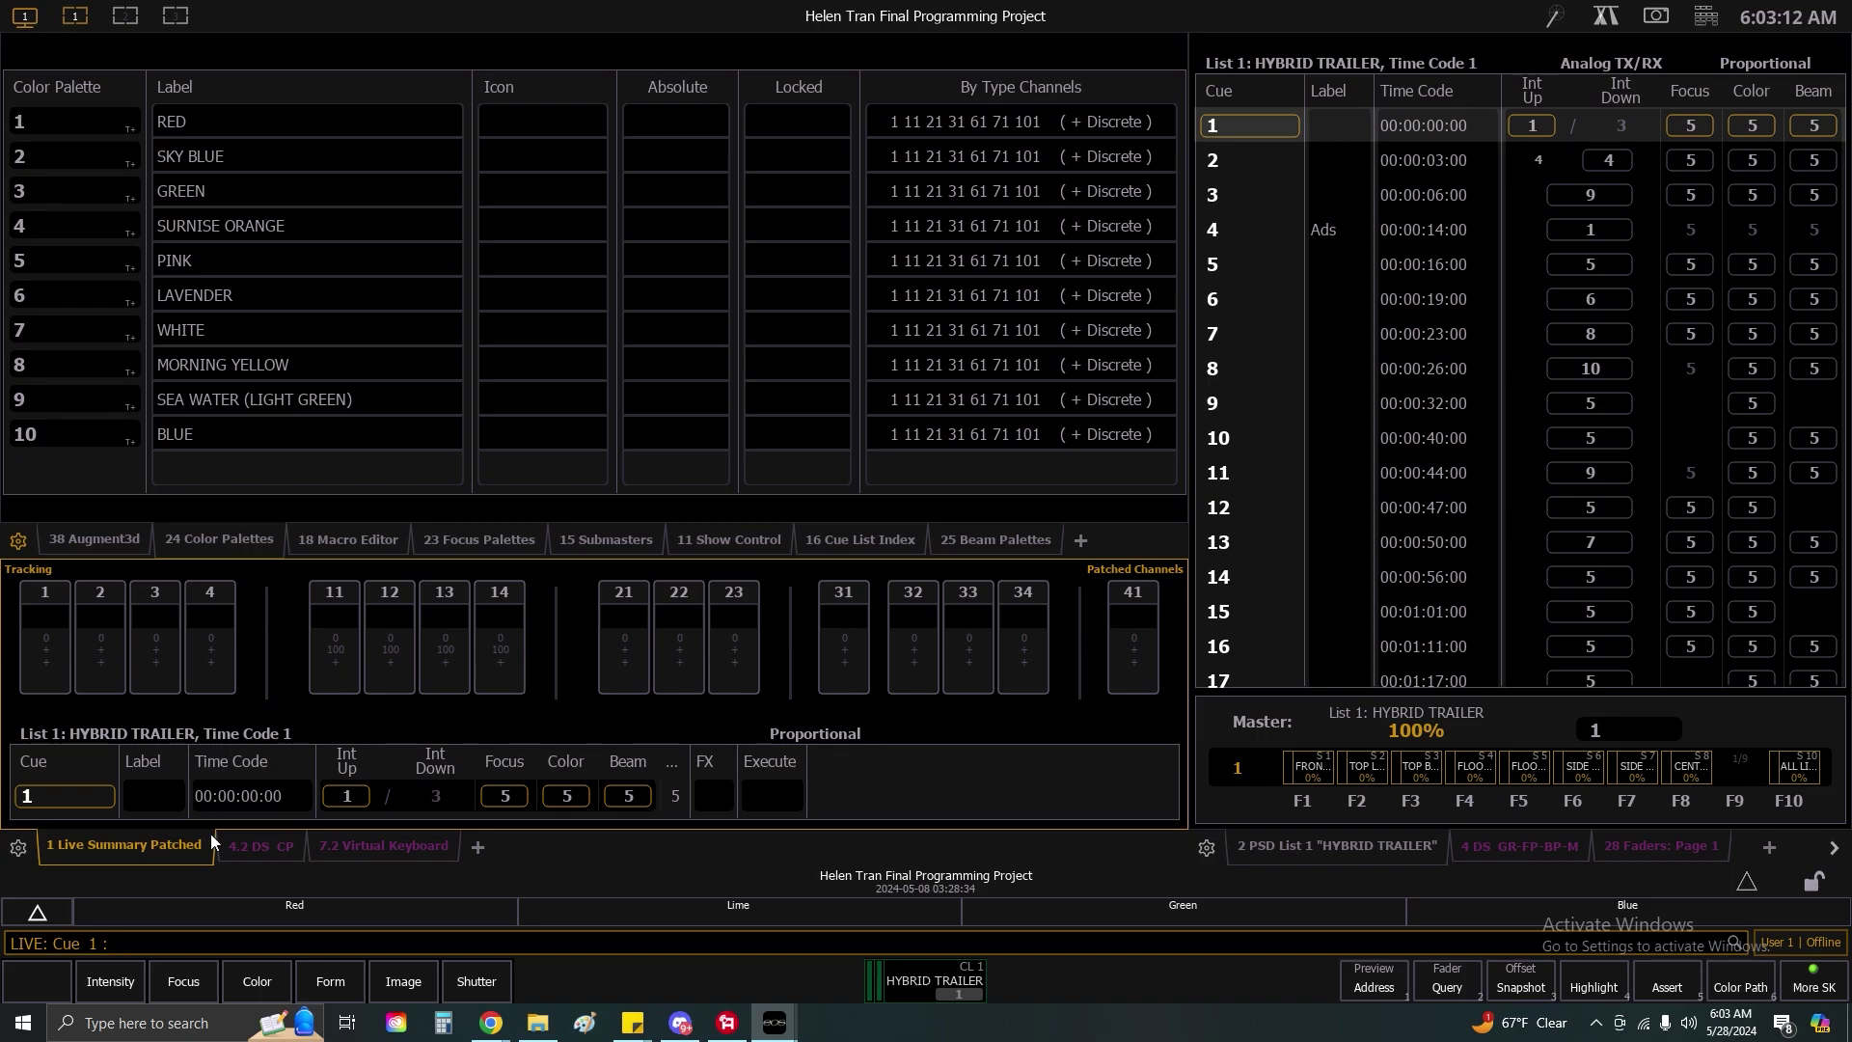
click(235, 849)
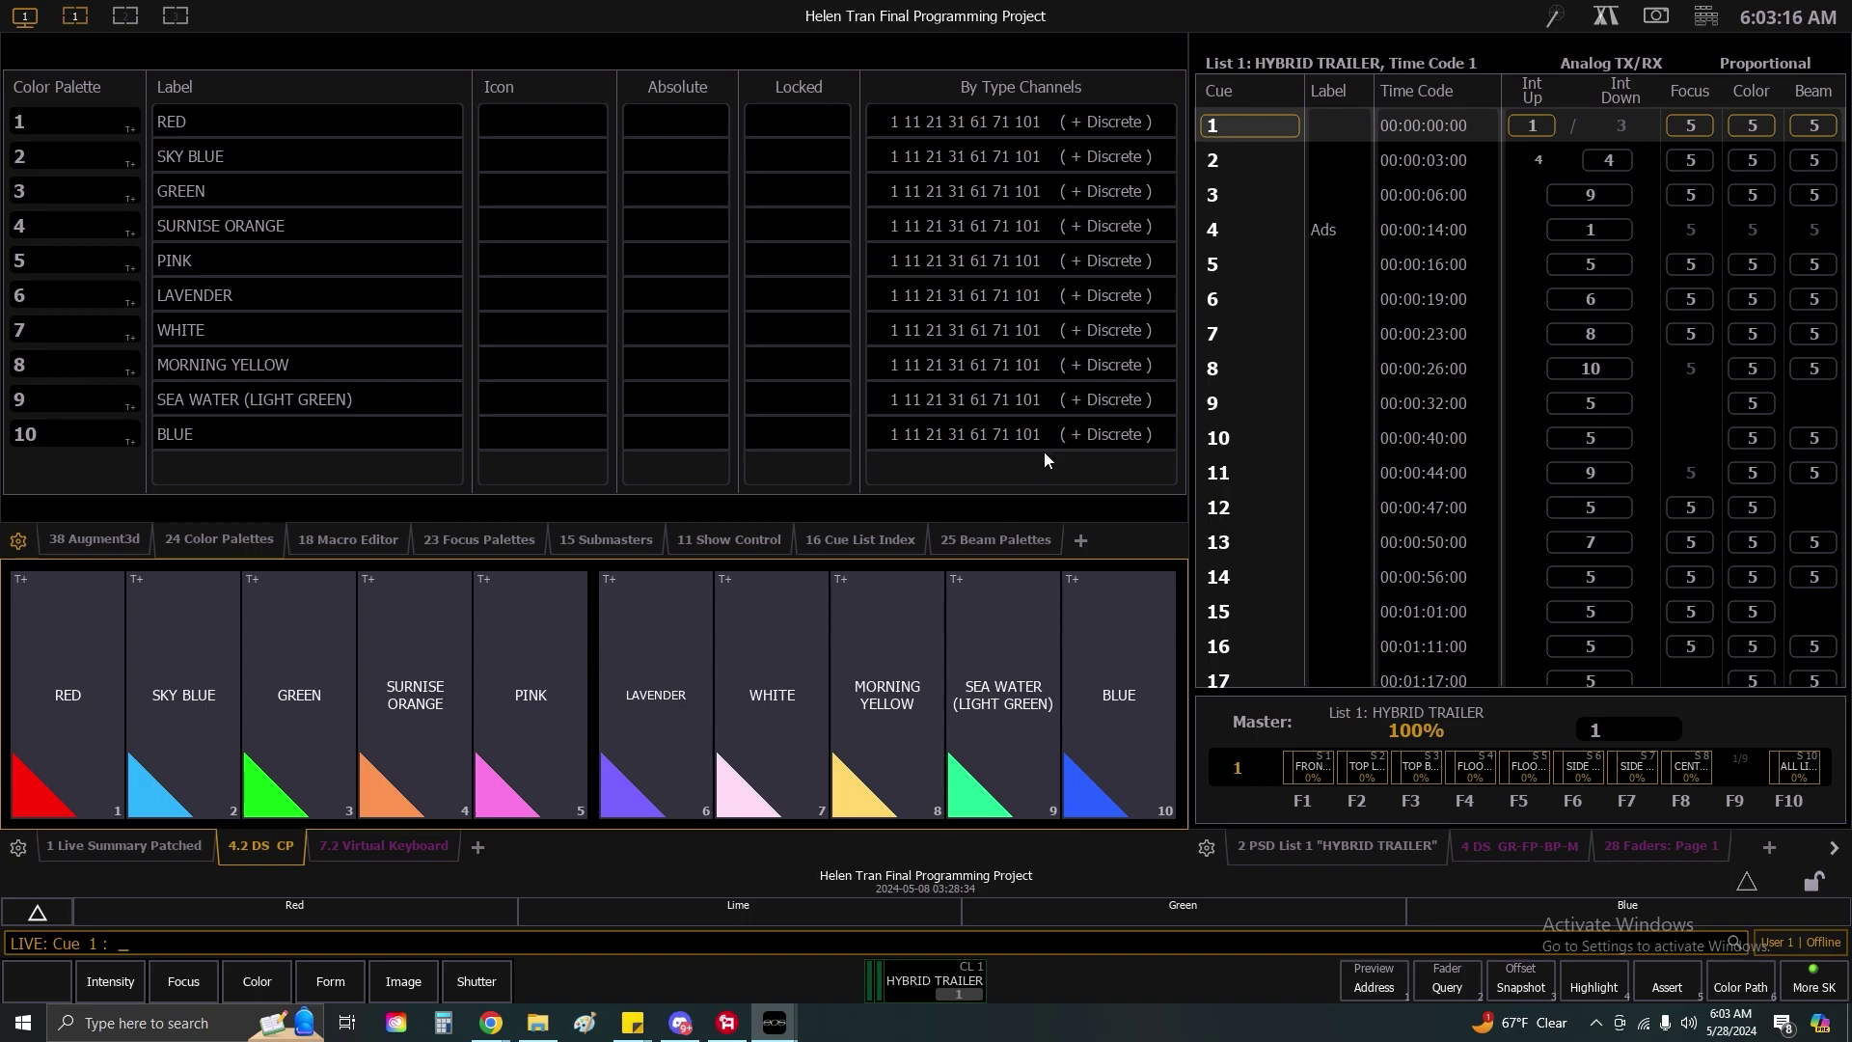
click(1076, 542)
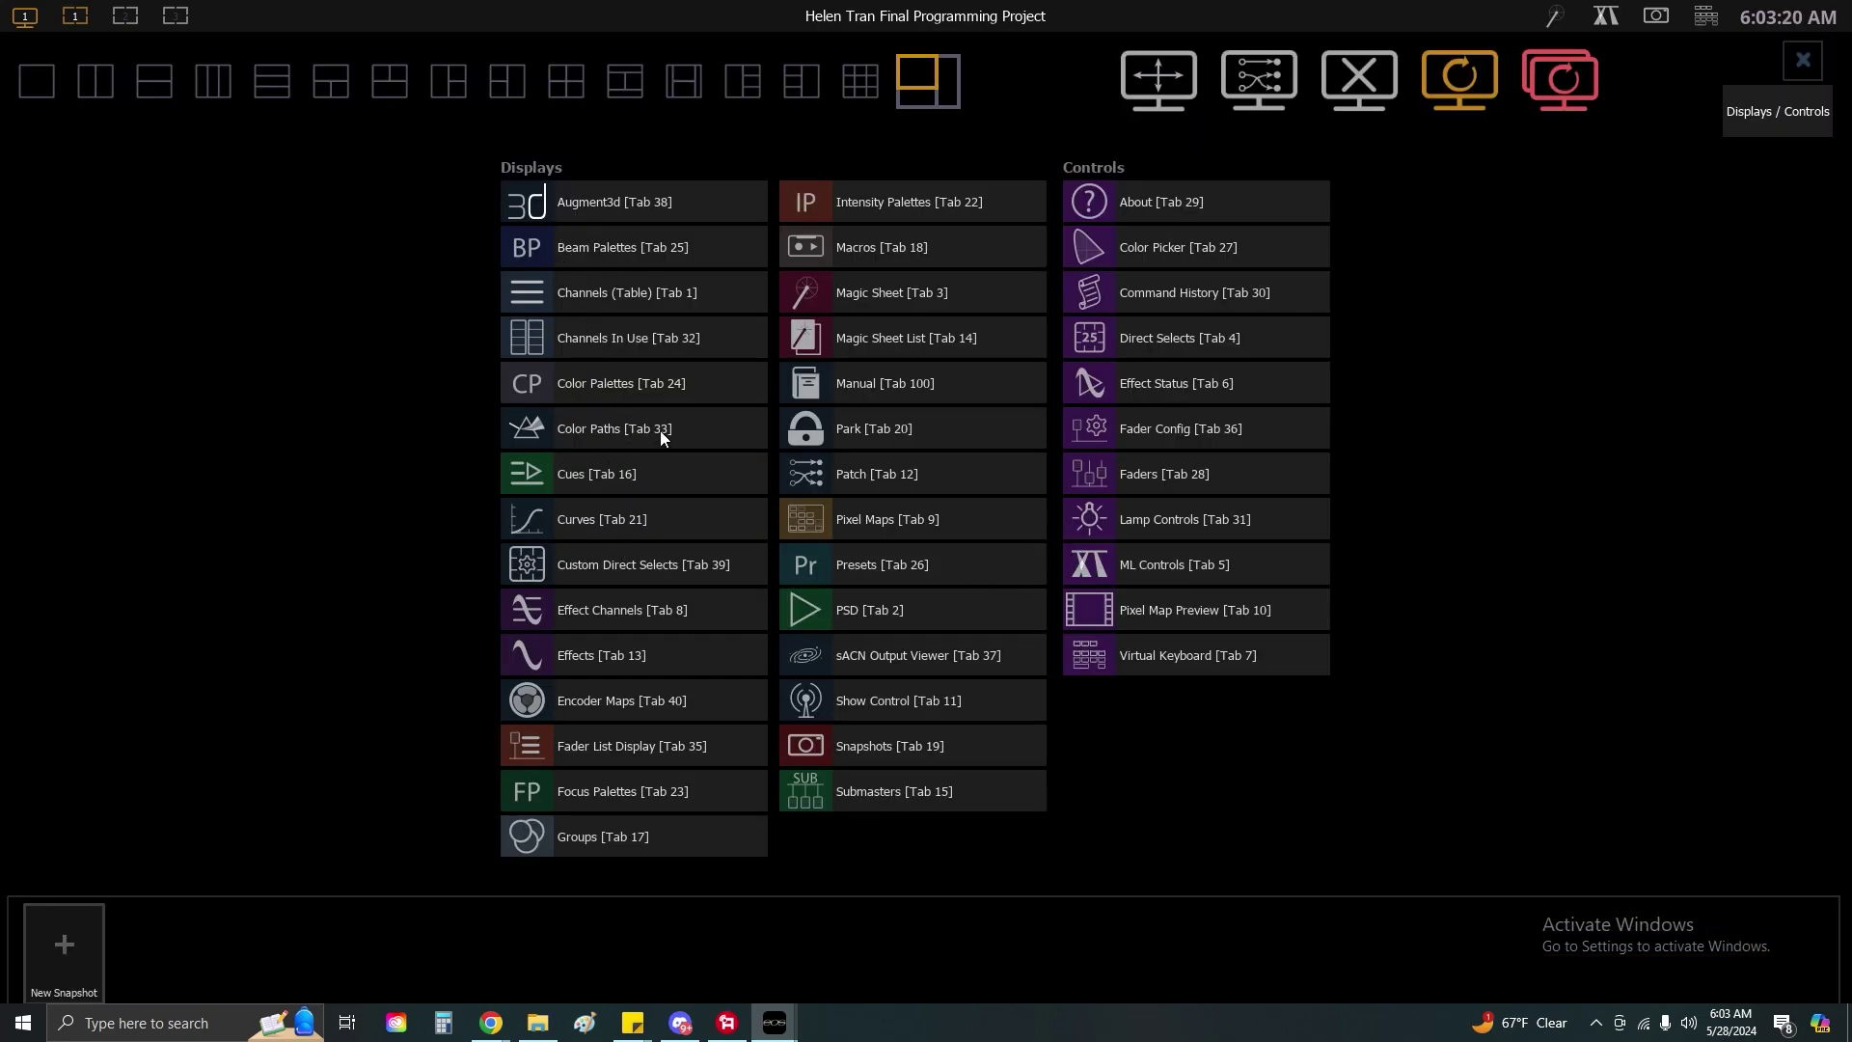
click(1784, 61)
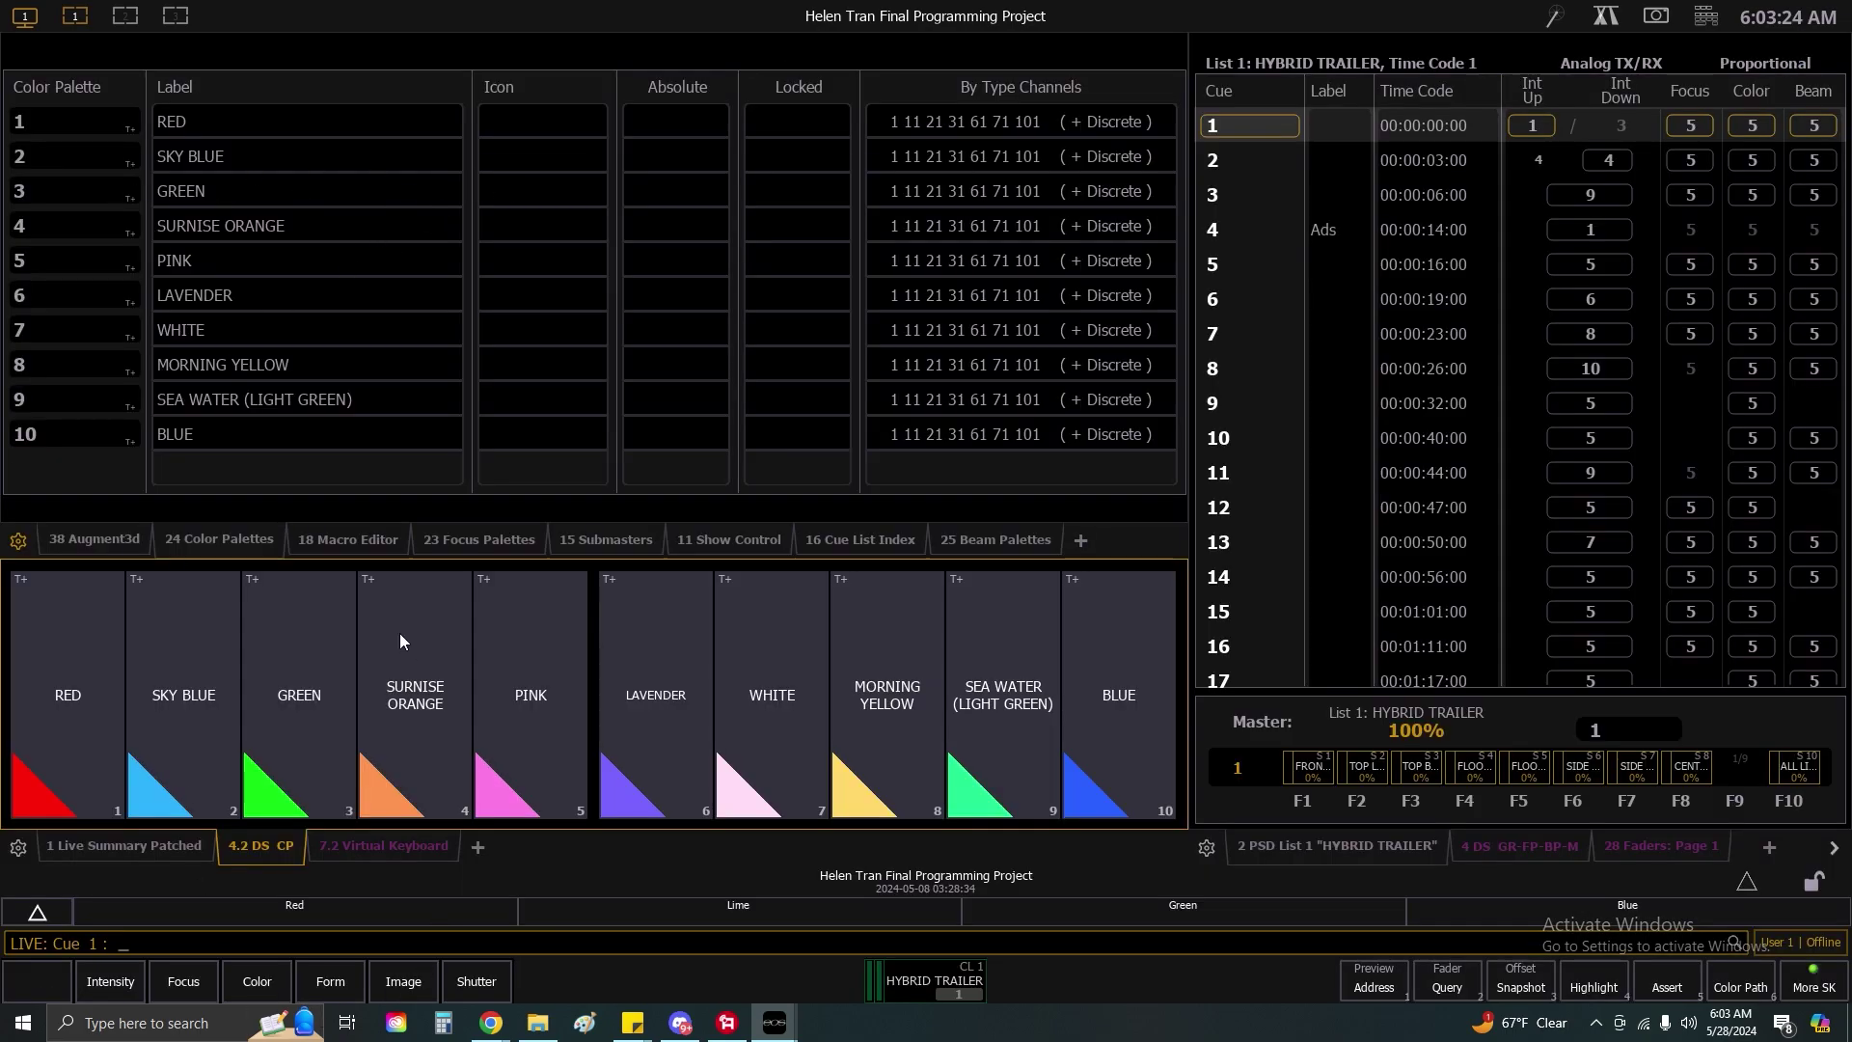
Examine macros 1 to 5 in the Macro Editor alongside the group, focus, beam and macro direct selects.
click(338, 542)
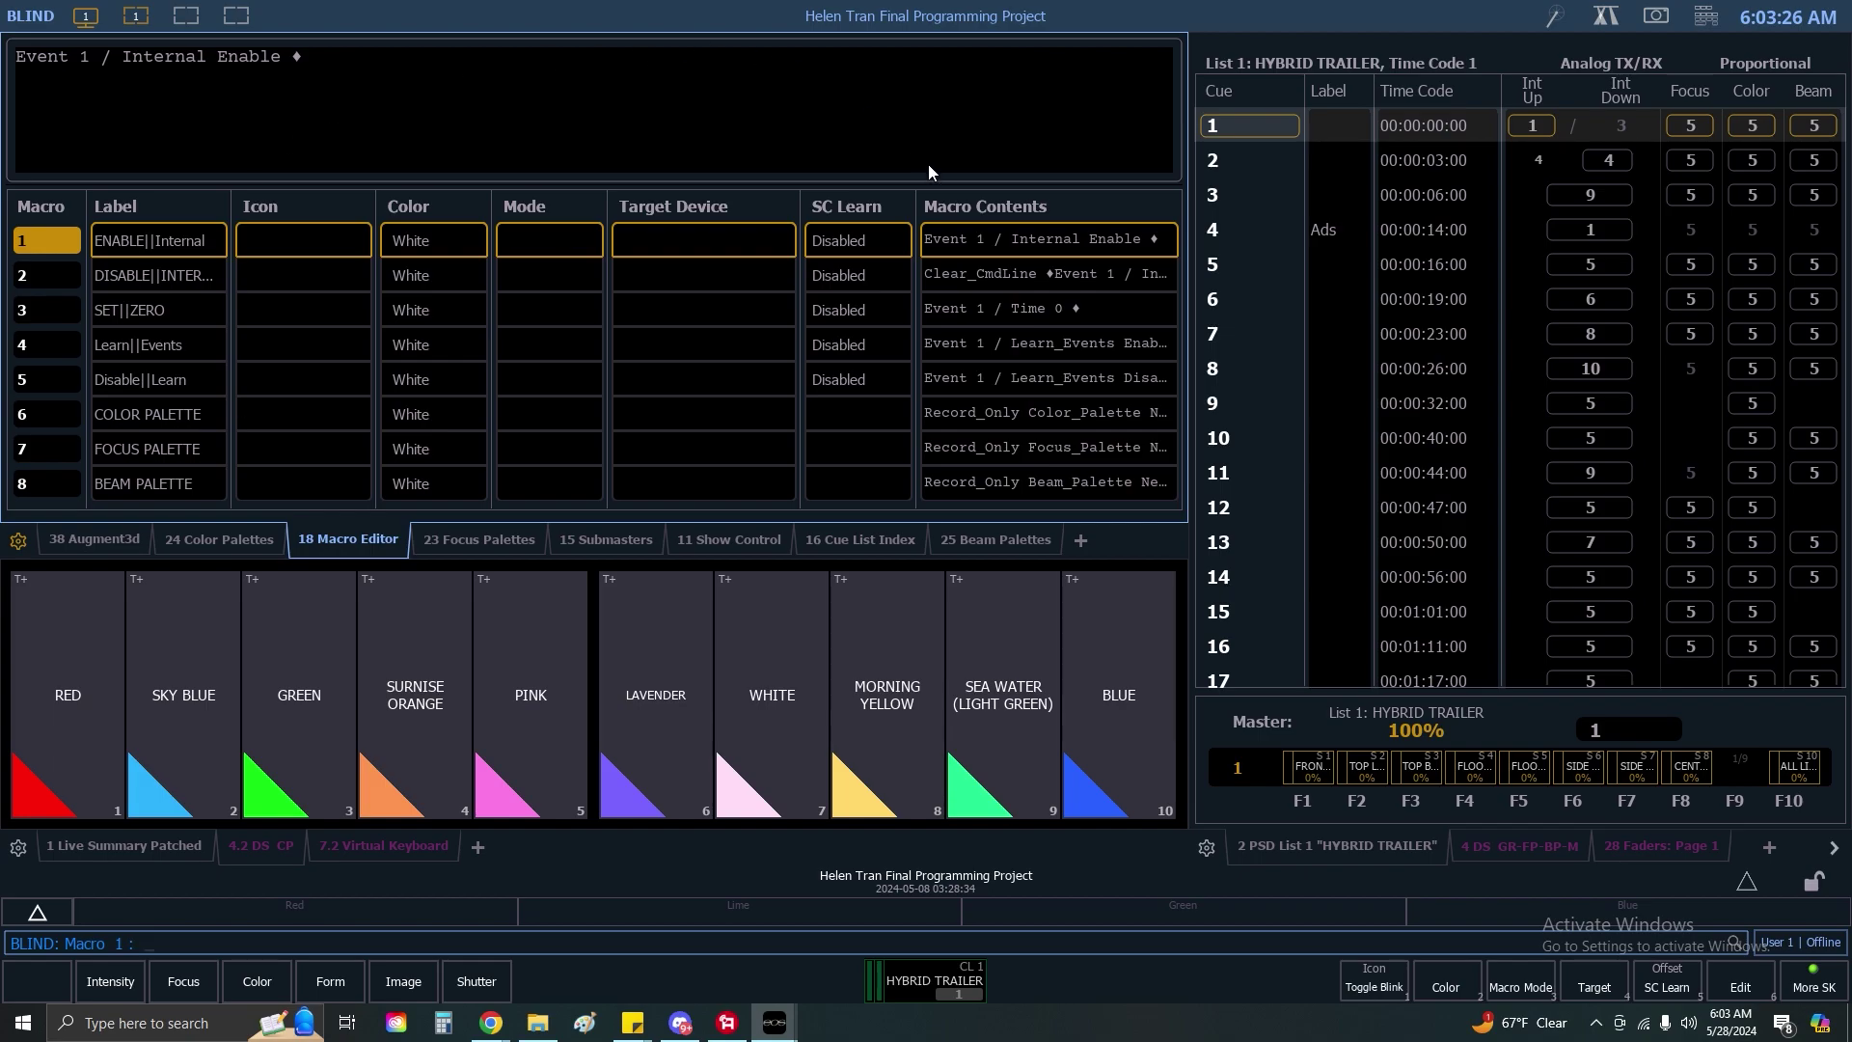
click(1483, 849)
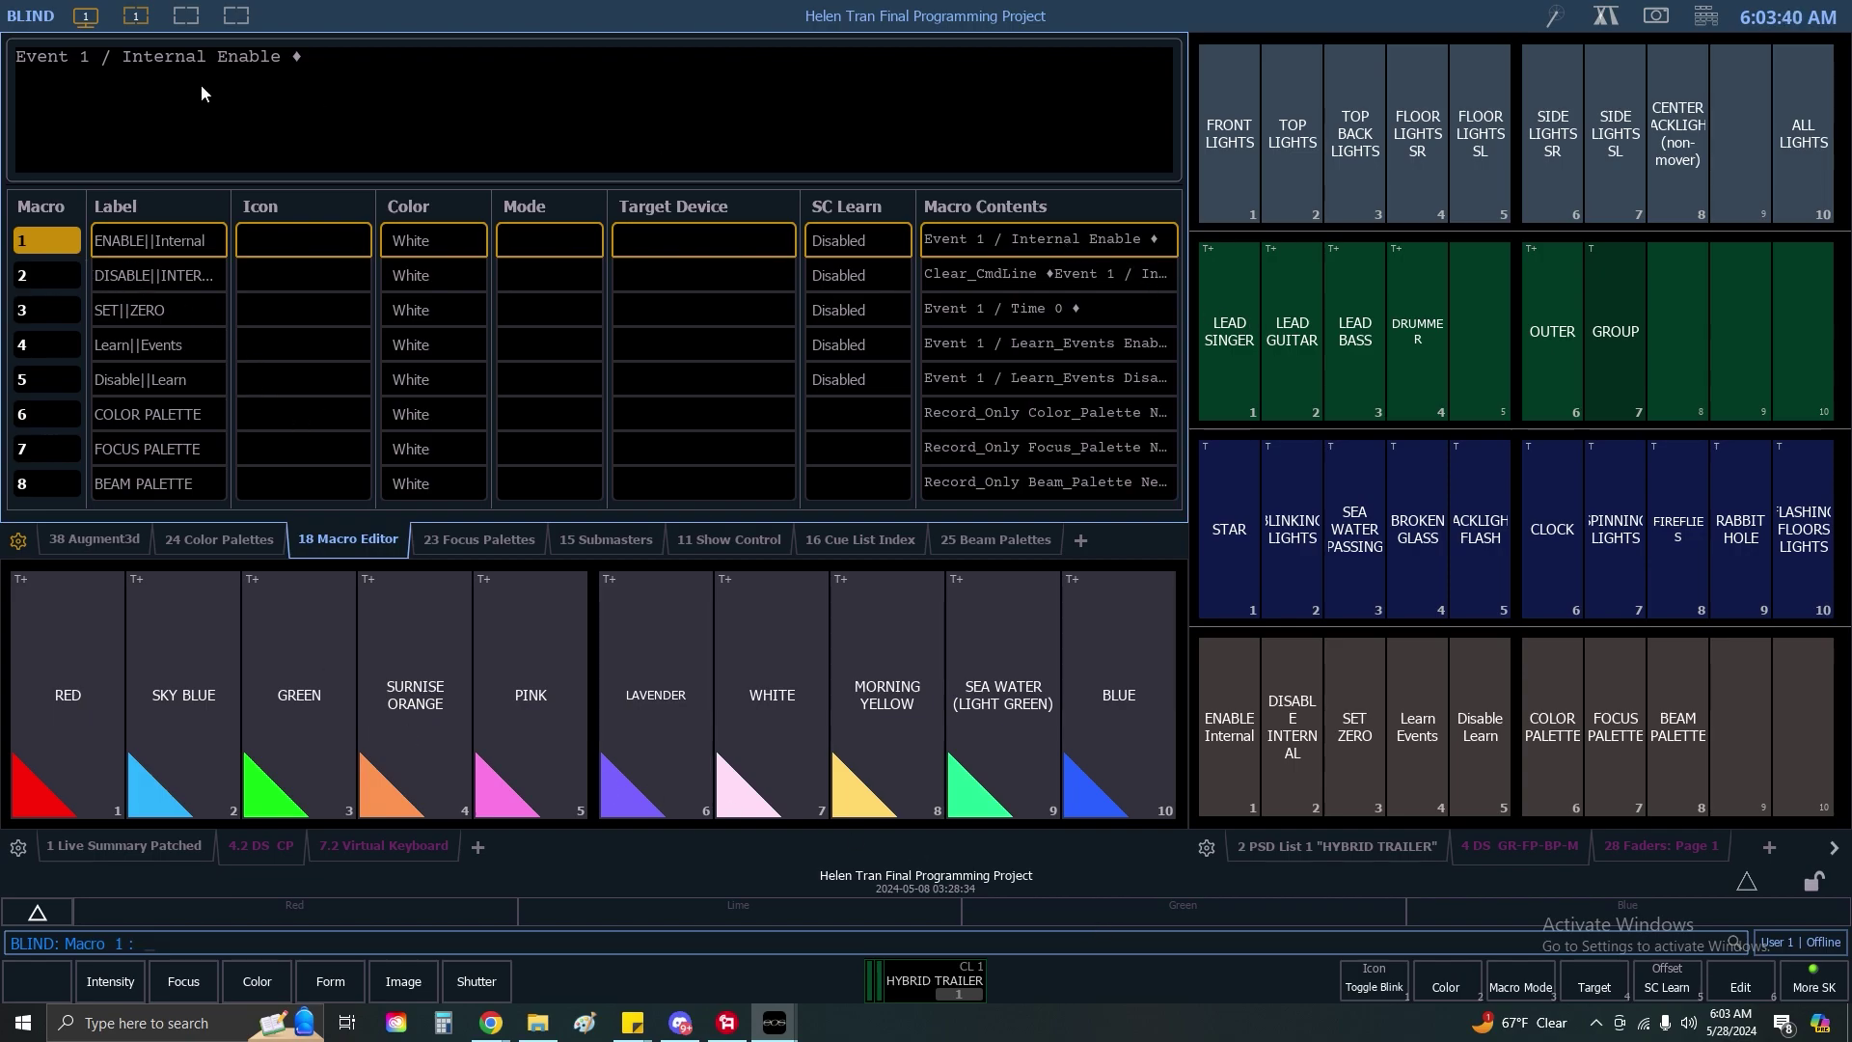
click(53, 271)
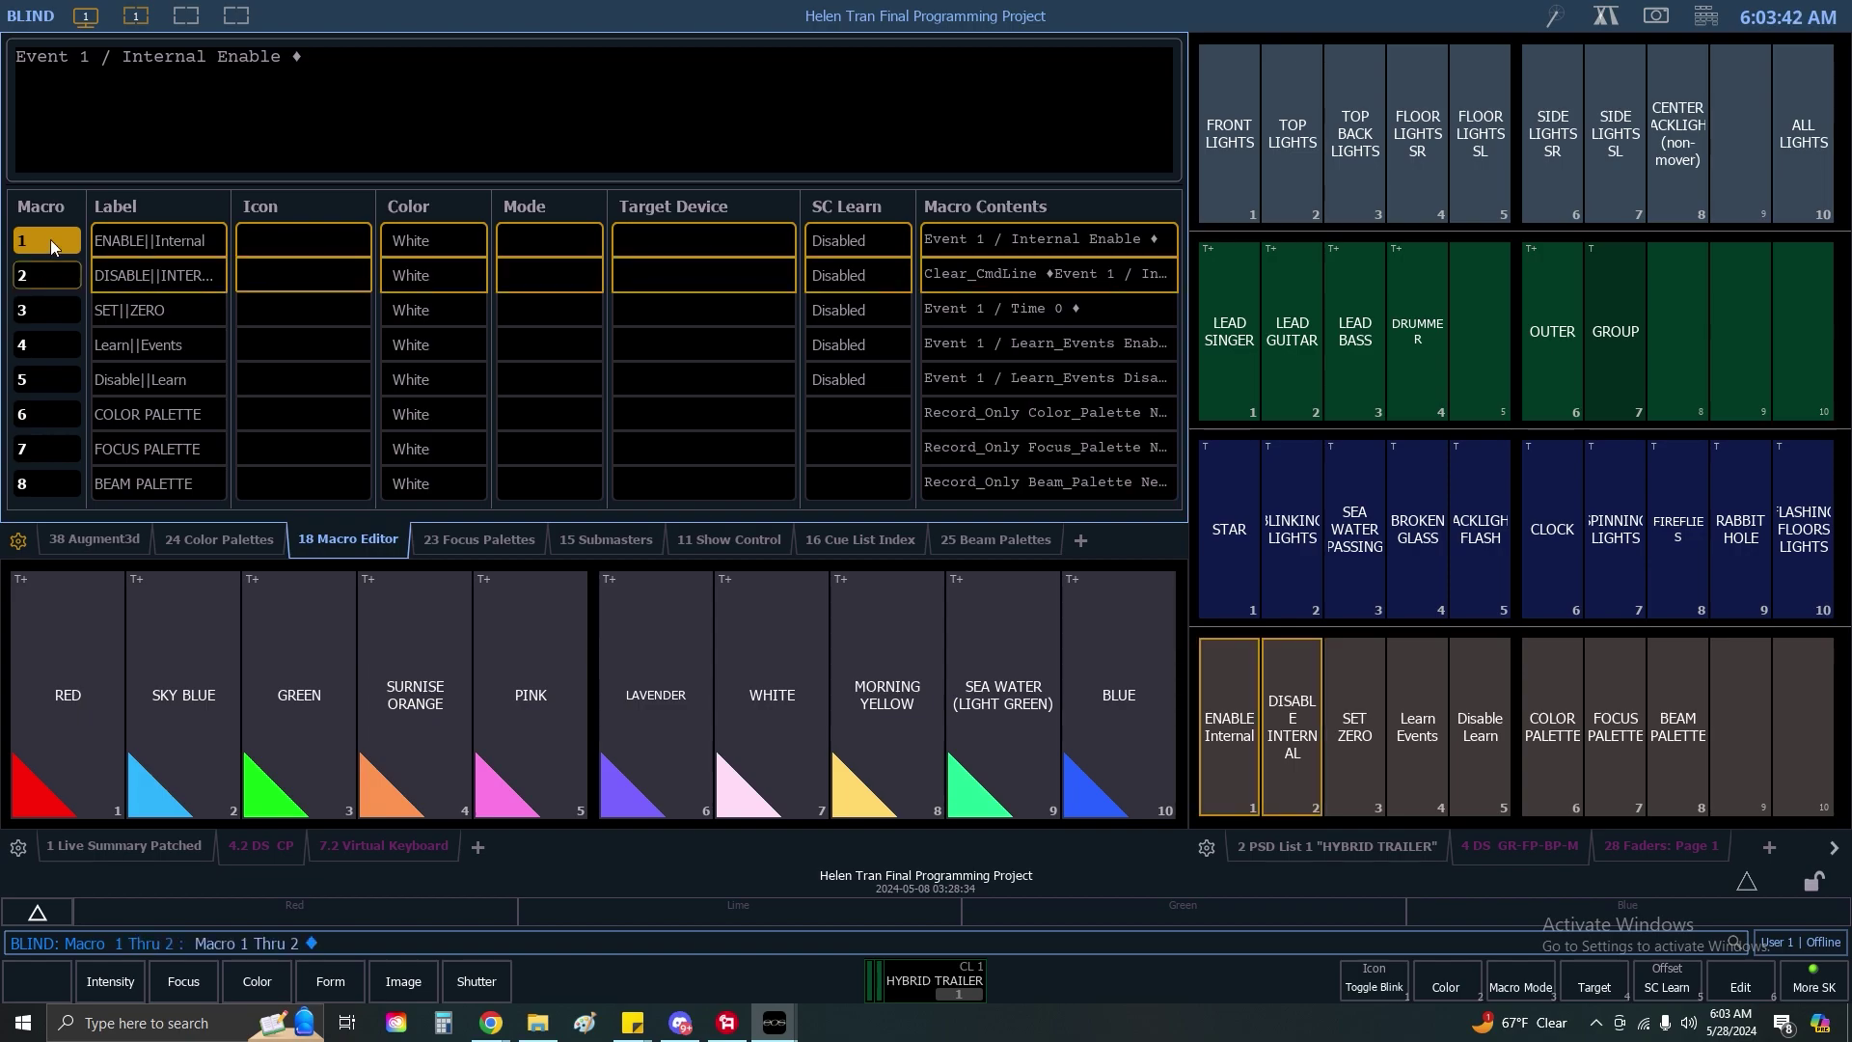
click(54, 306)
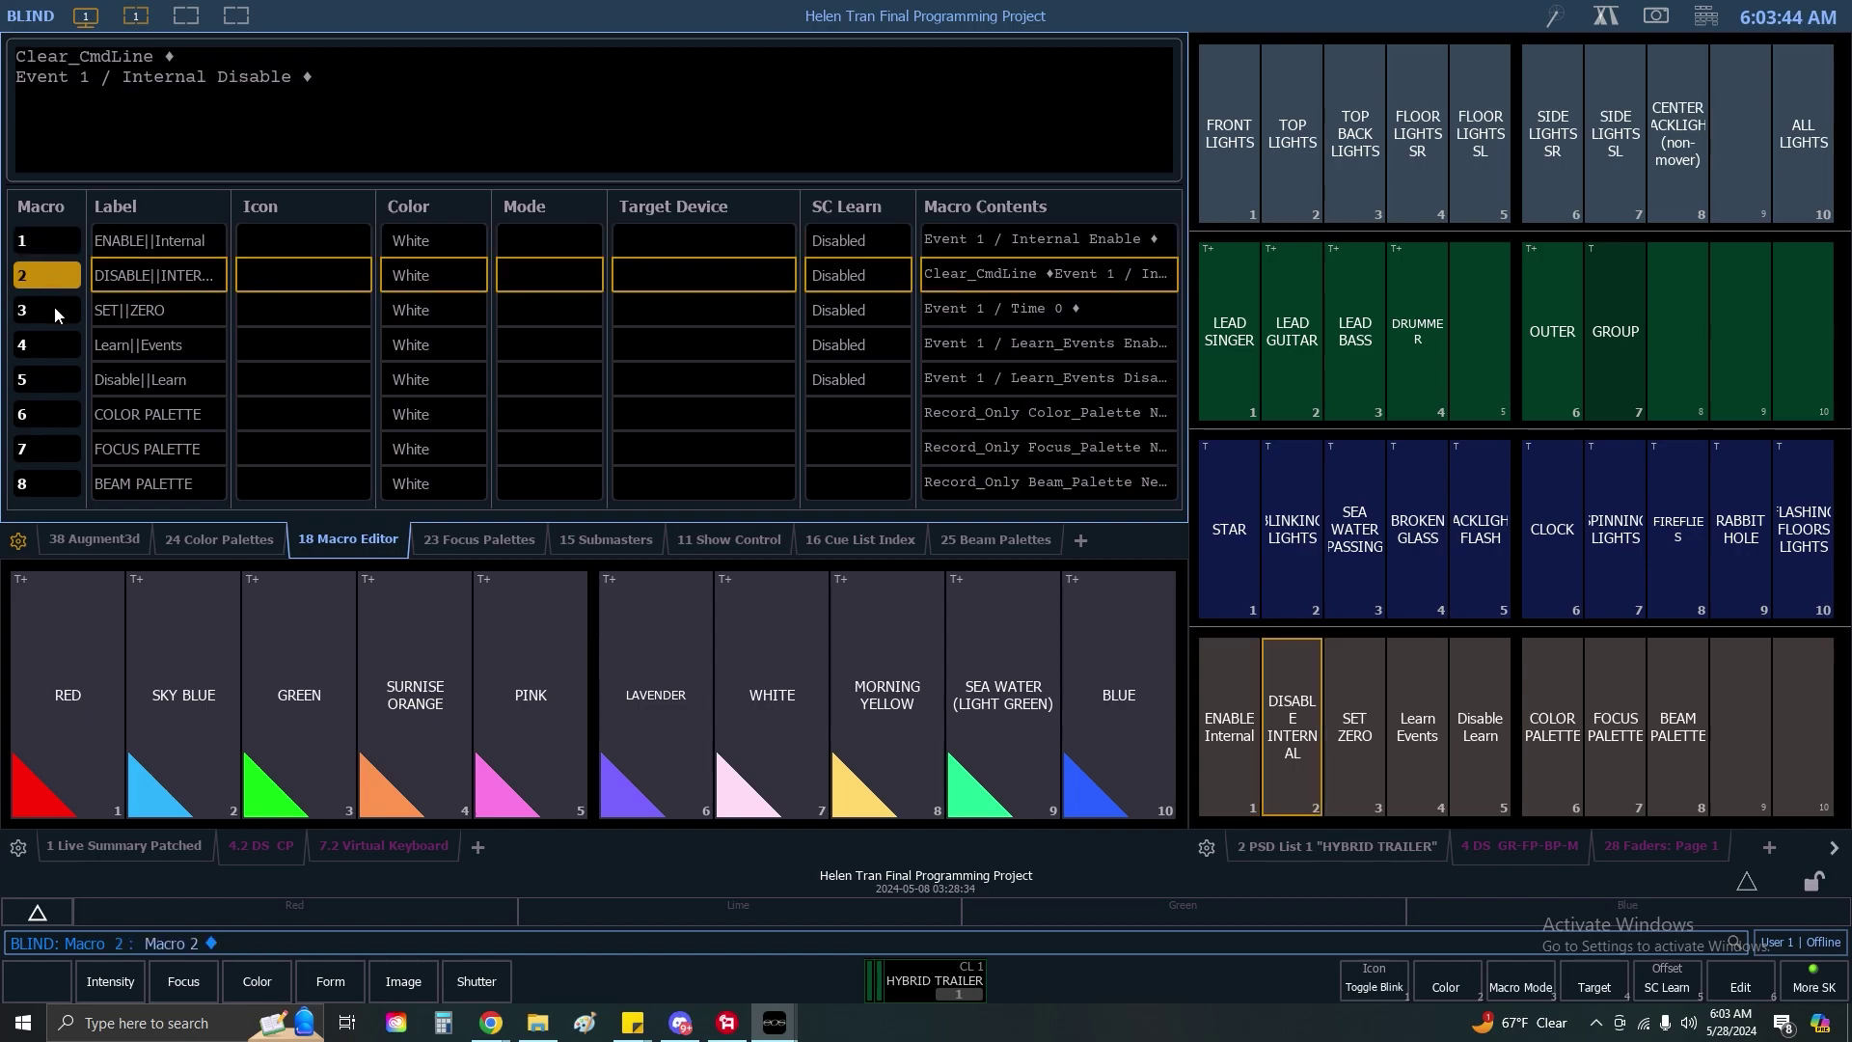
click(53, 345)
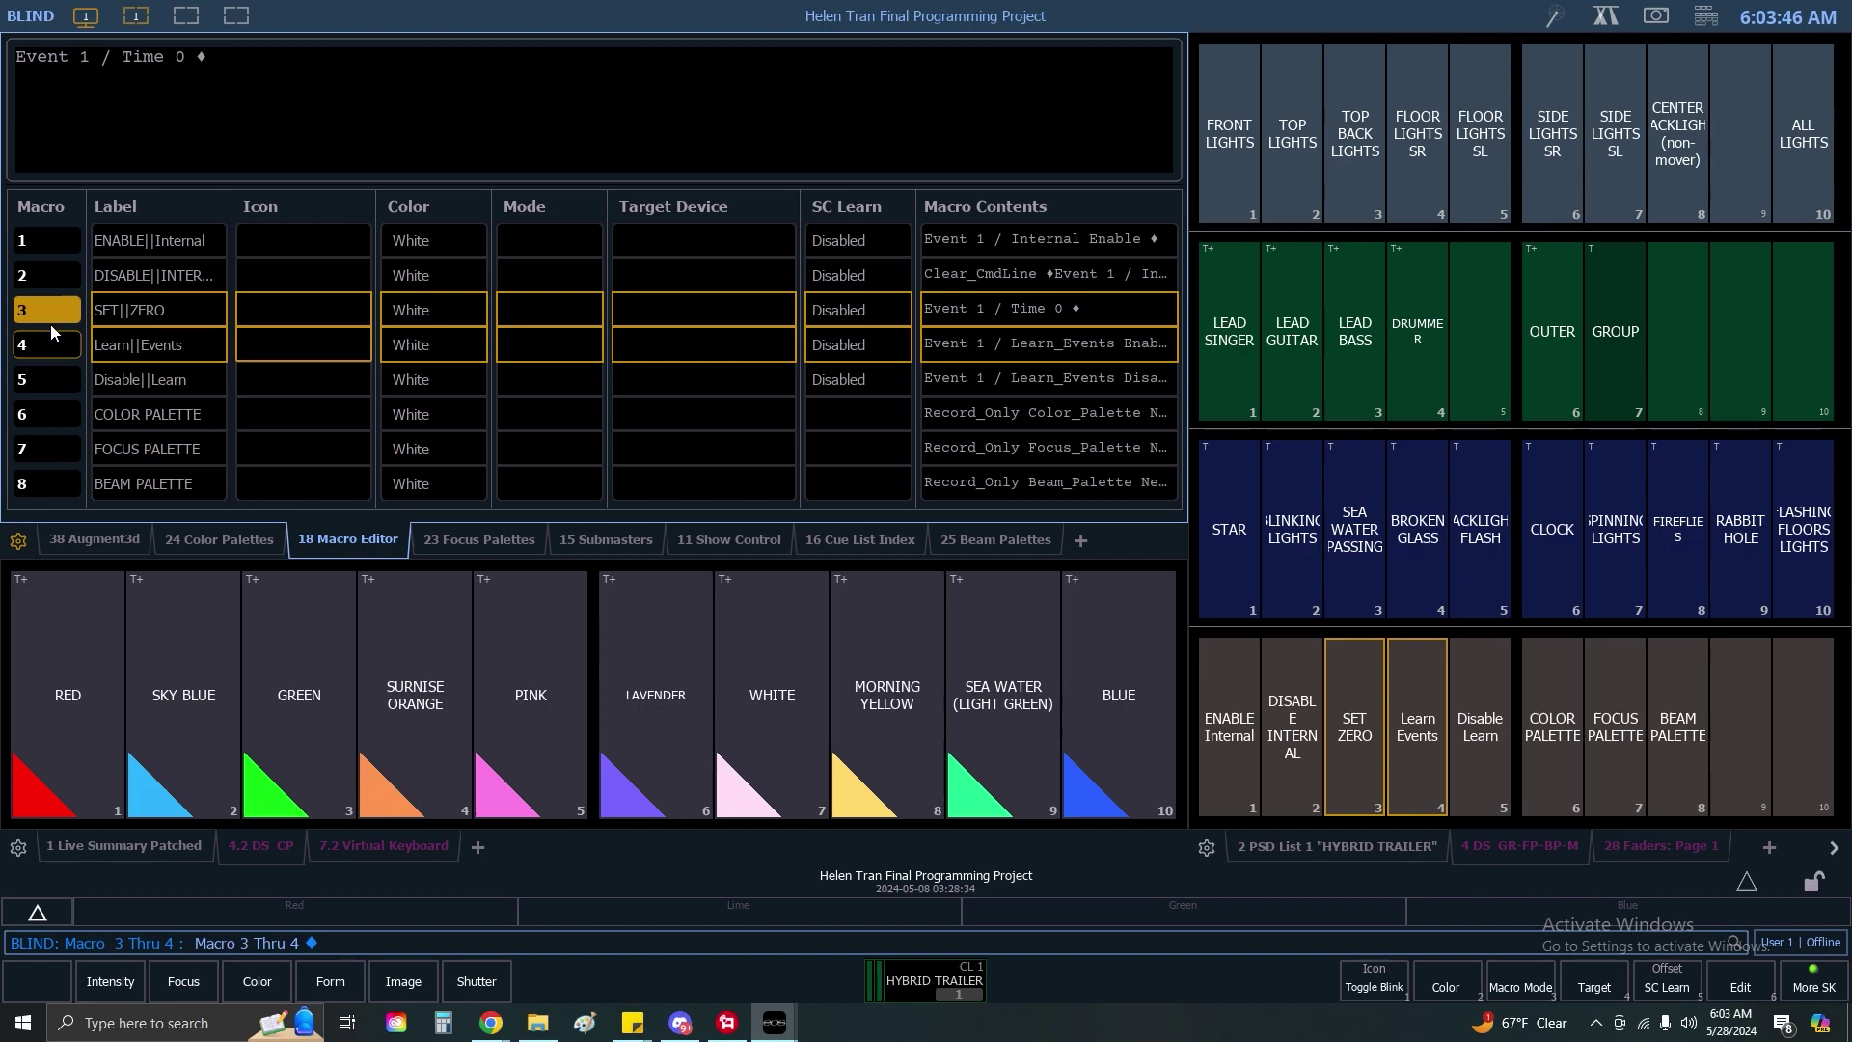
click(50, 386)
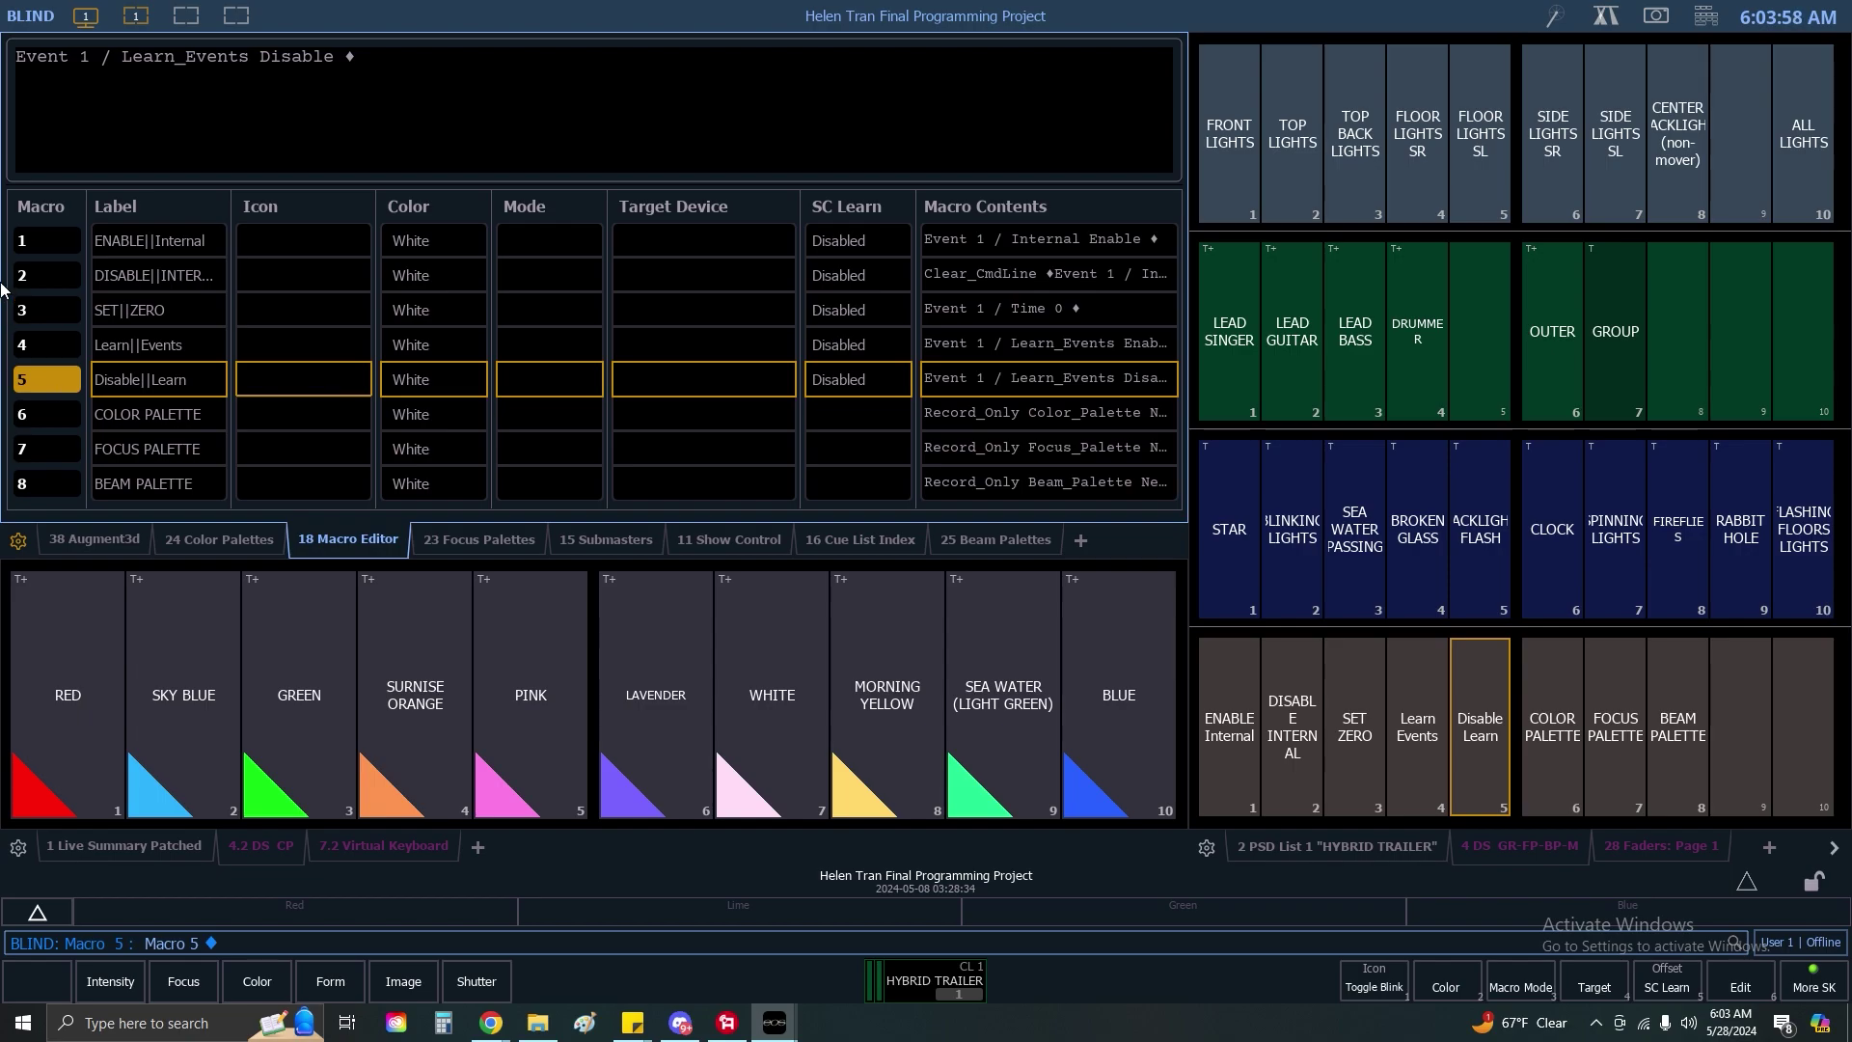
click(1605, 17)
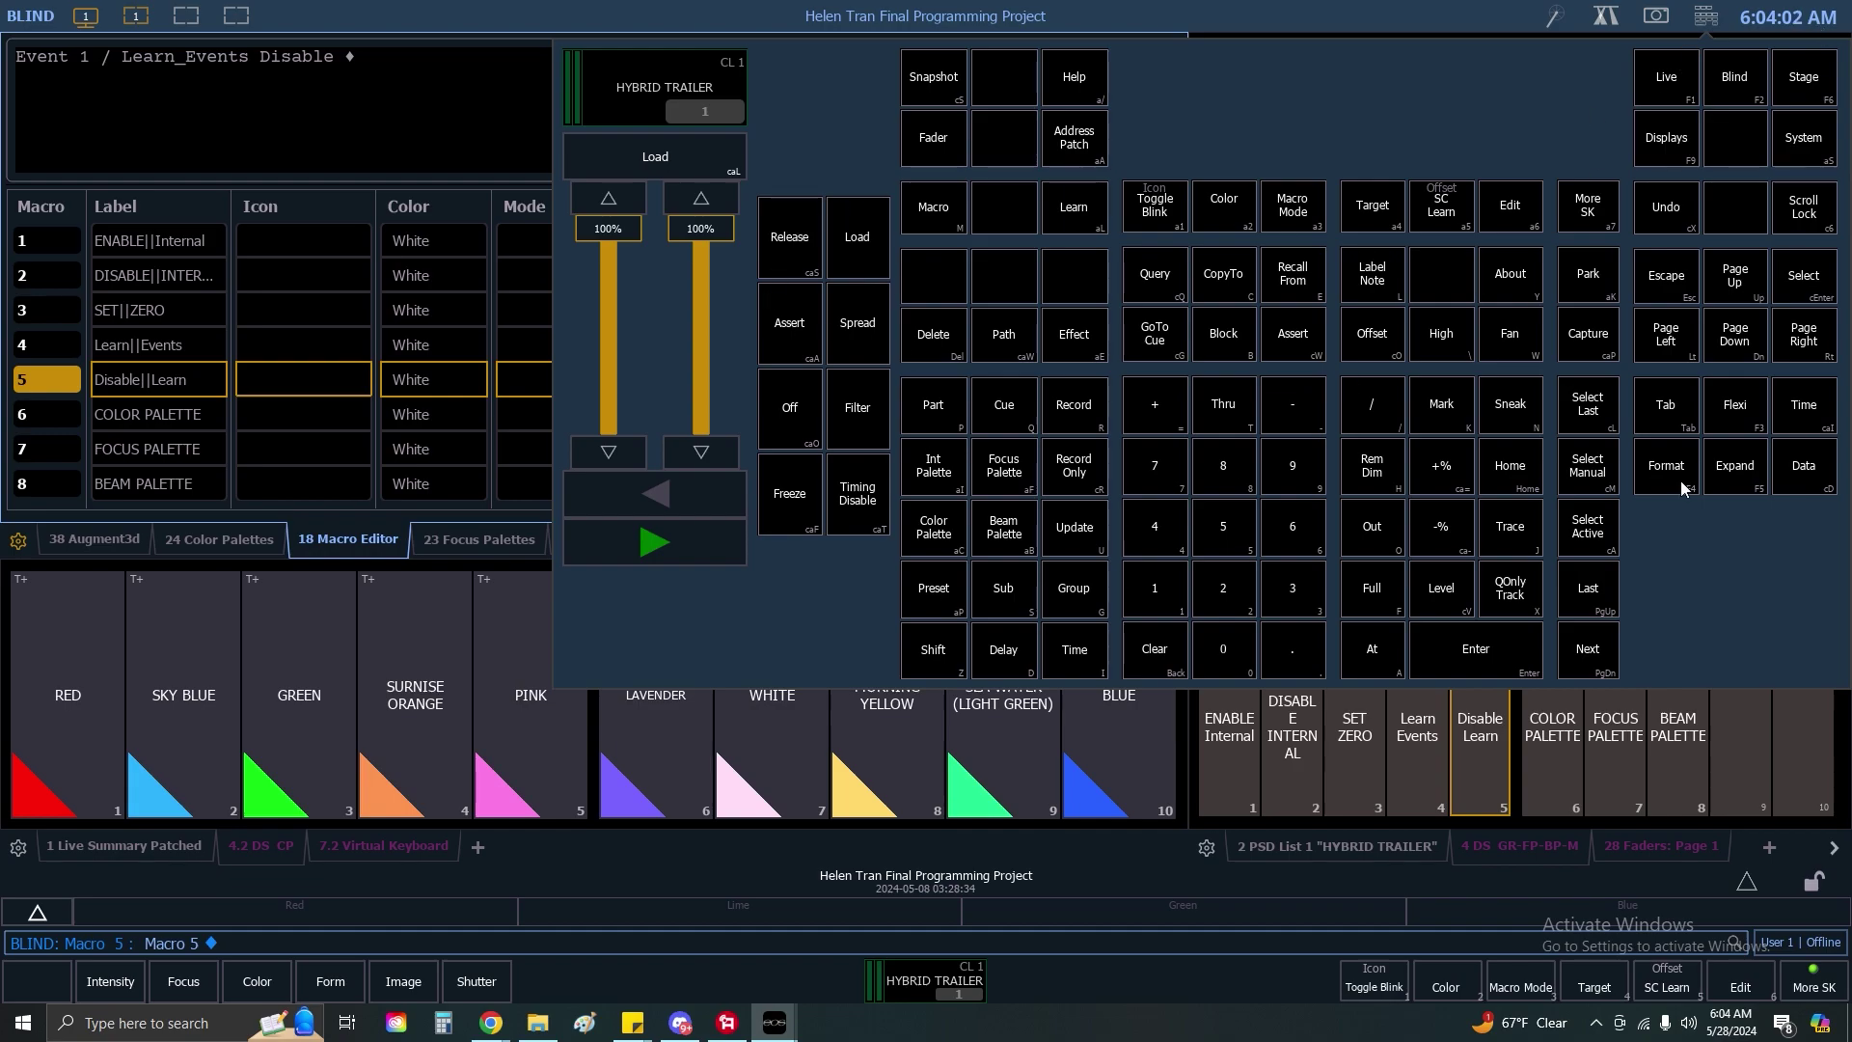
click(1705, 17)
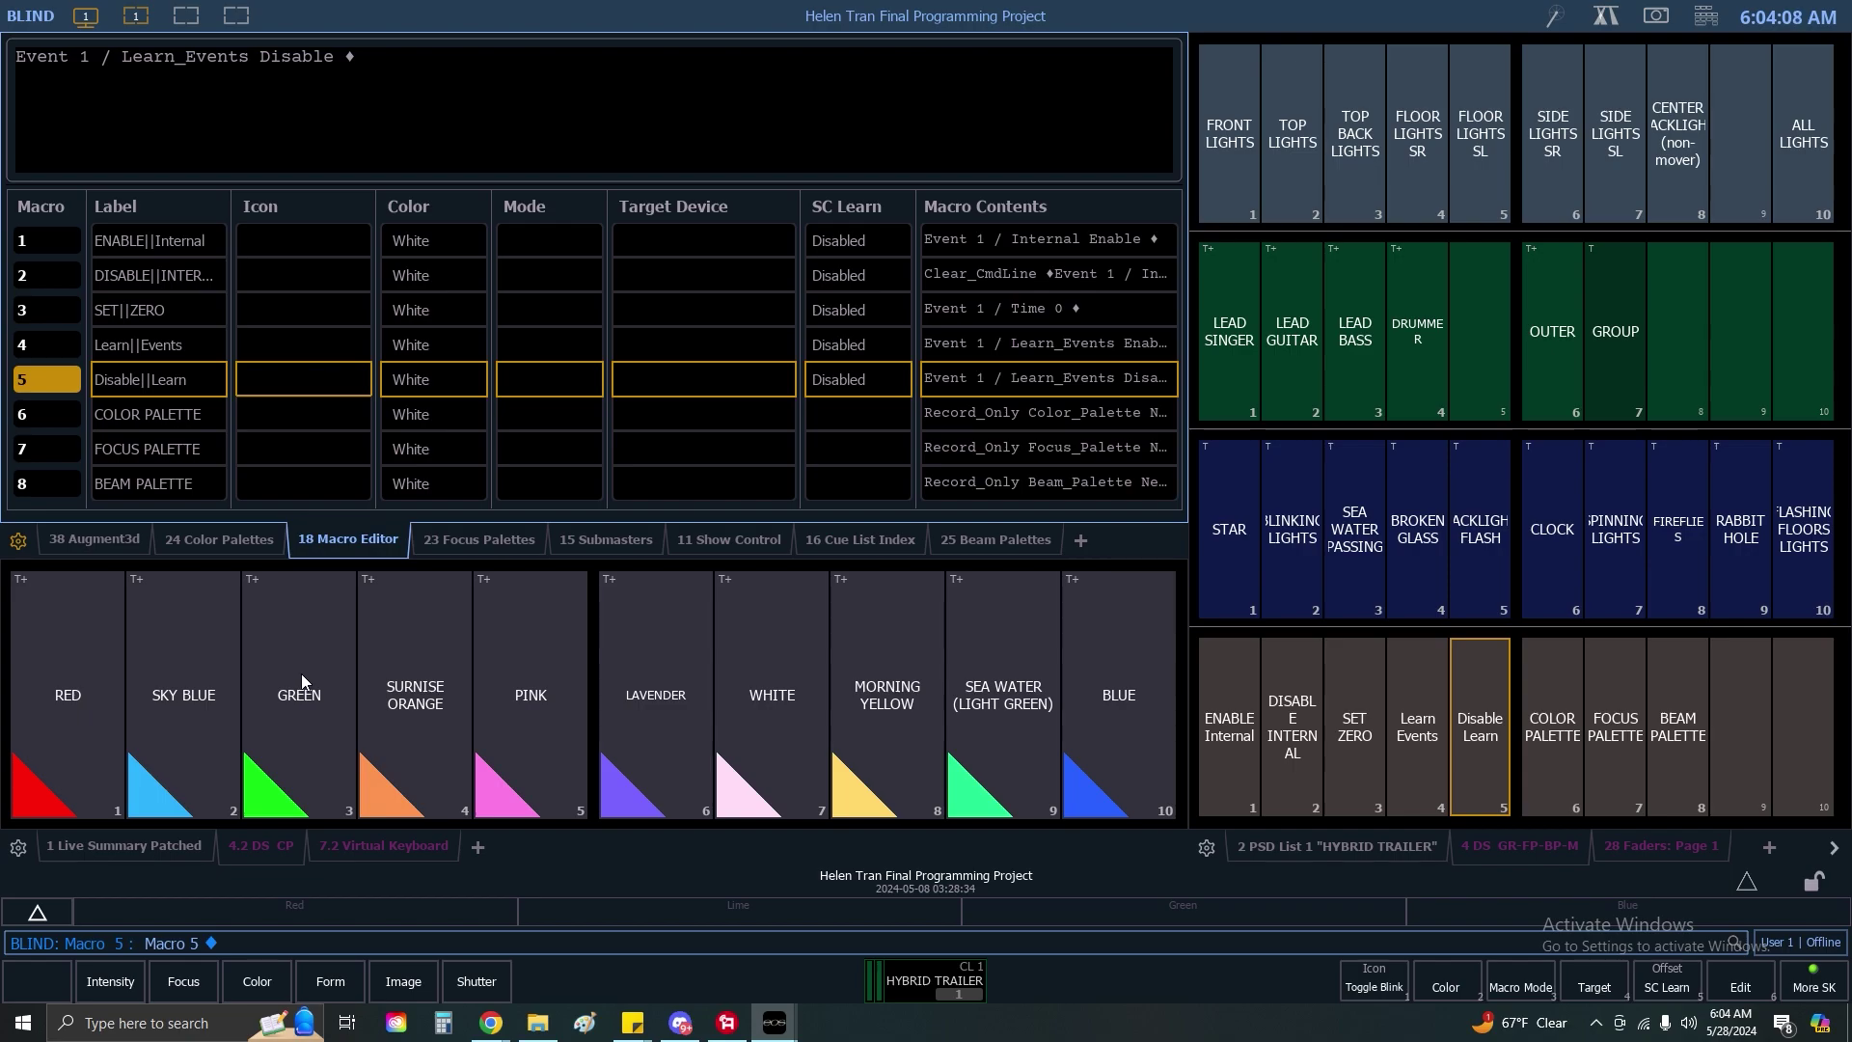
Examine the contents of the Color Palette, Focus Palette and Beam Palette recording macros, and reselect macro 1.
click(58, 415)
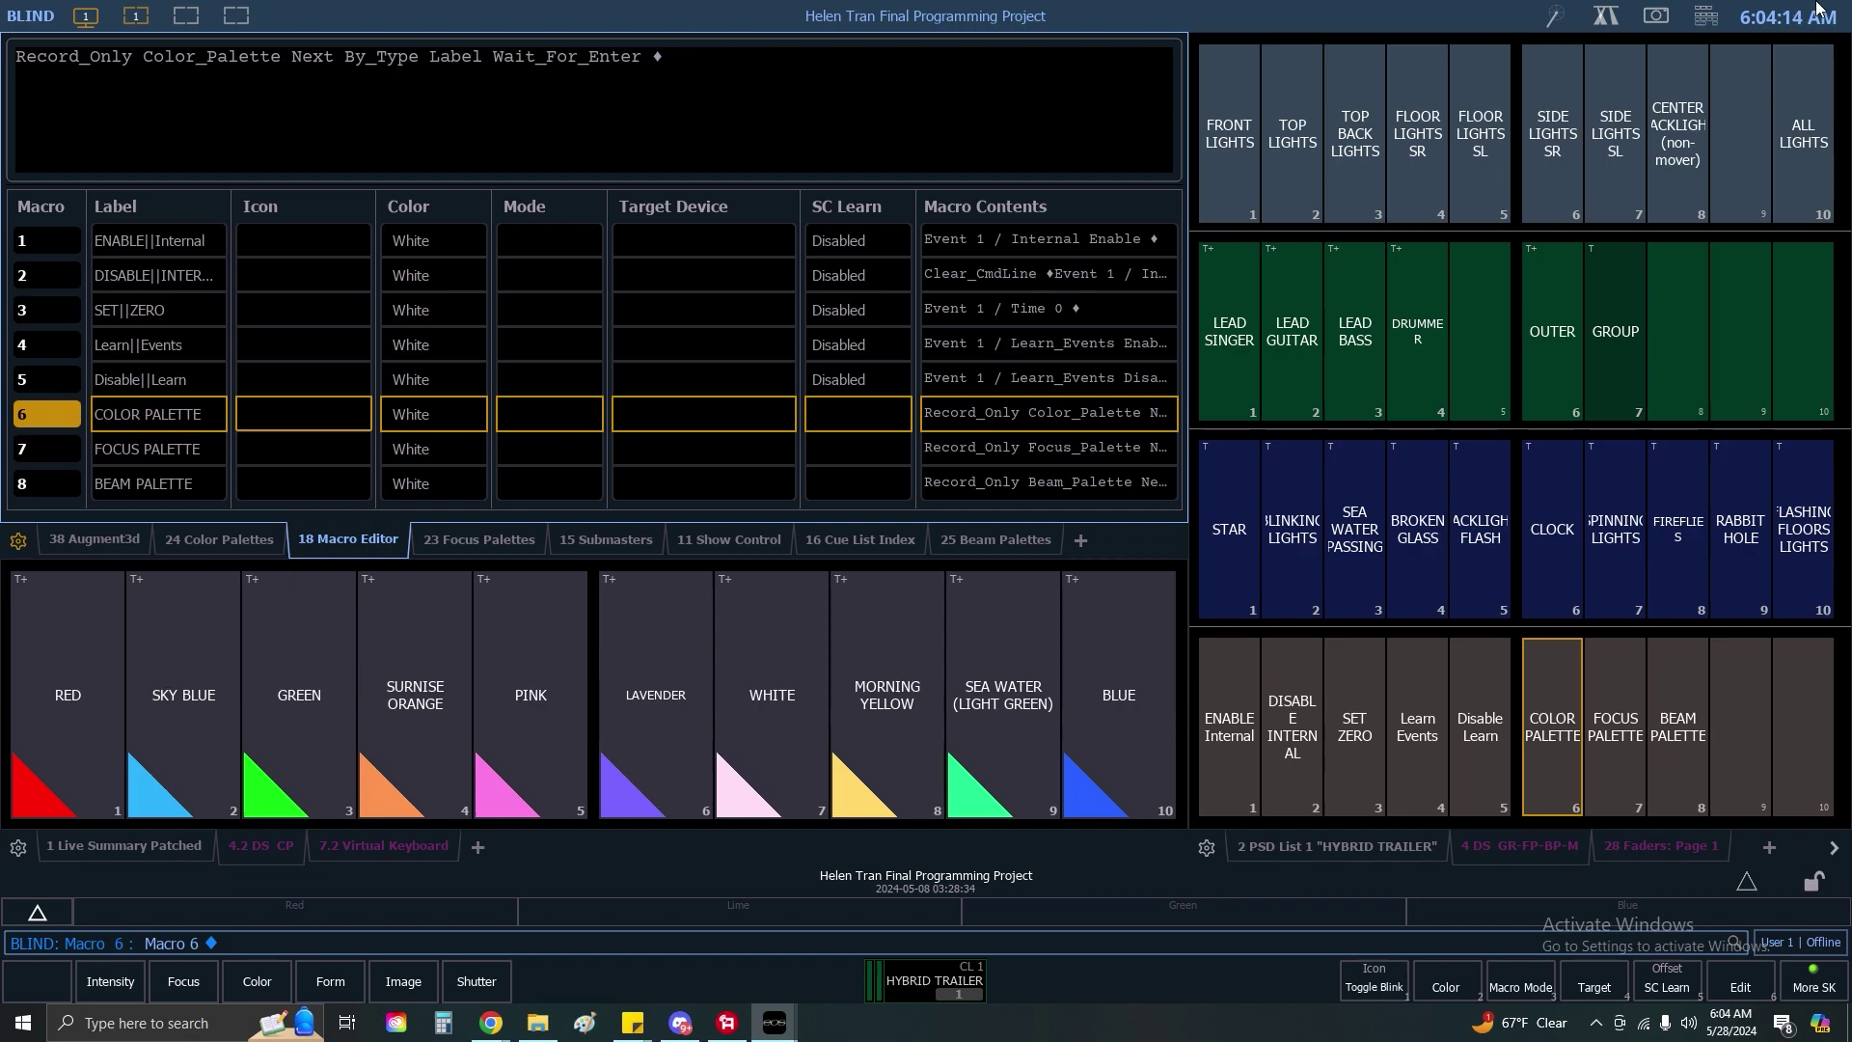
click(1714, 21)
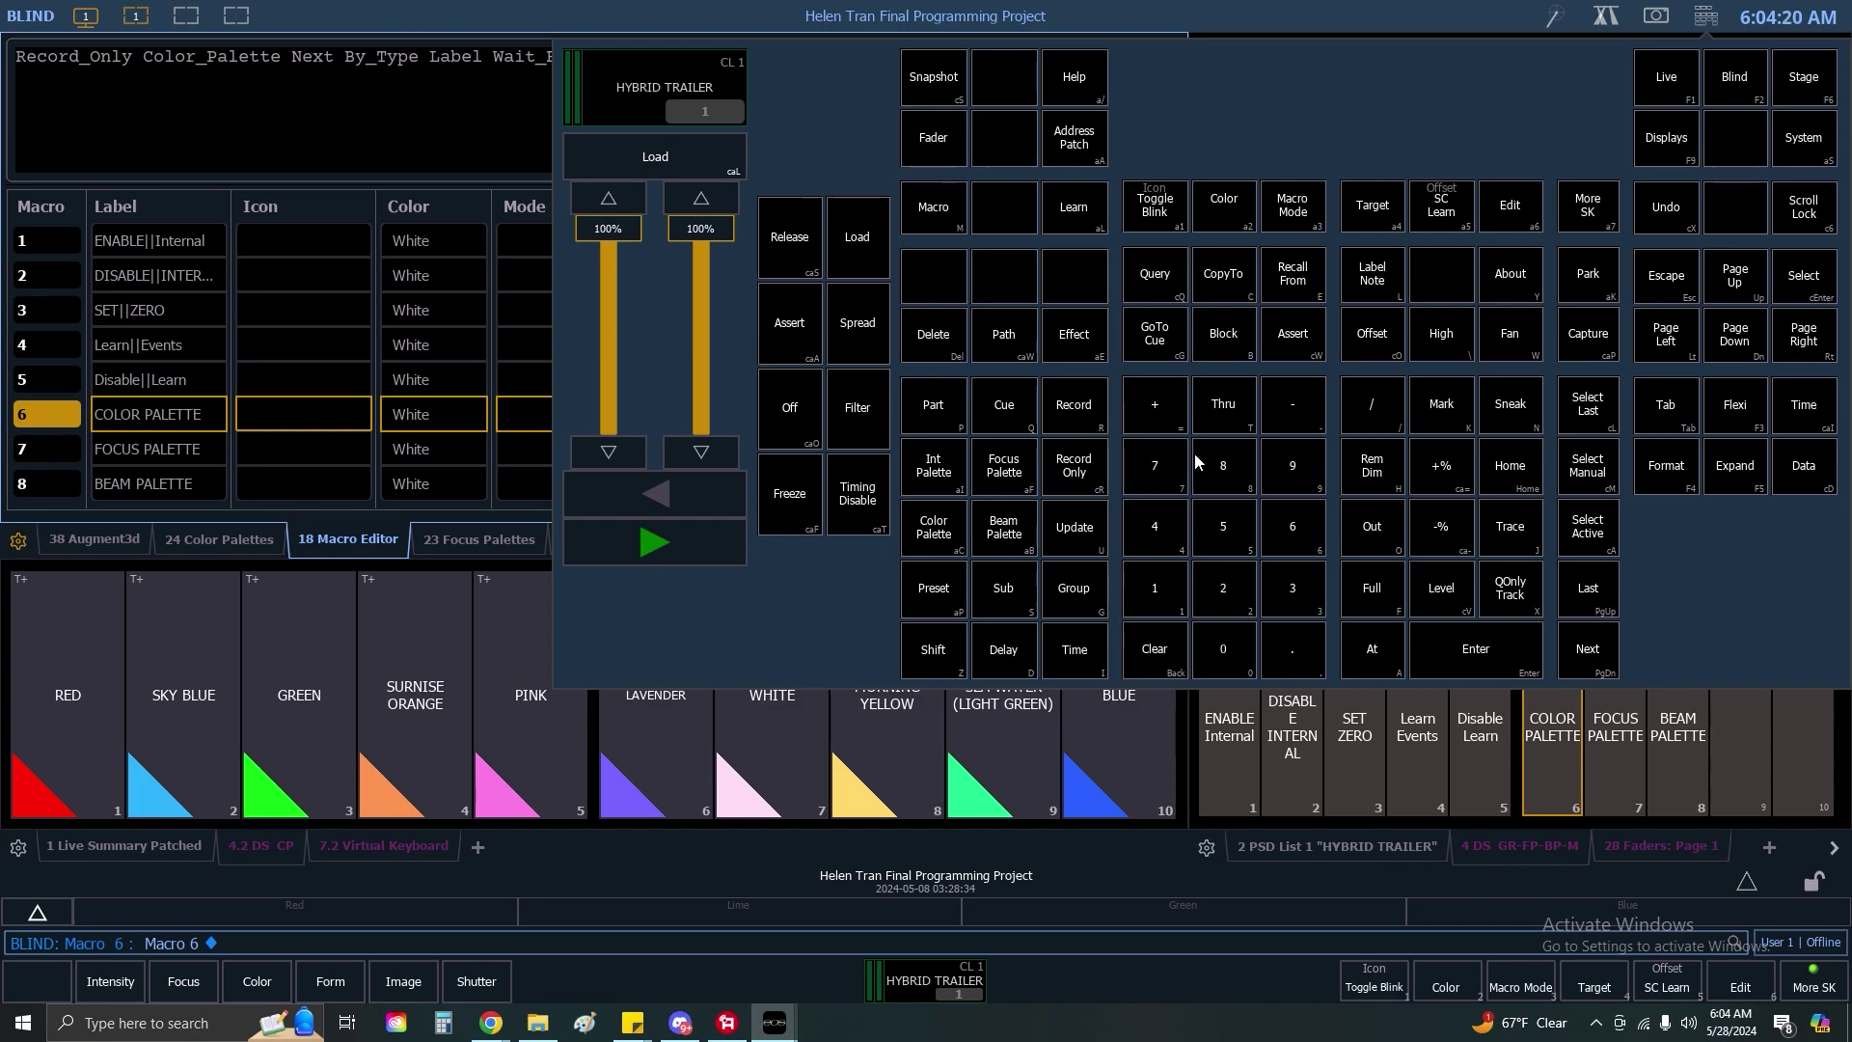
click(334, 62)
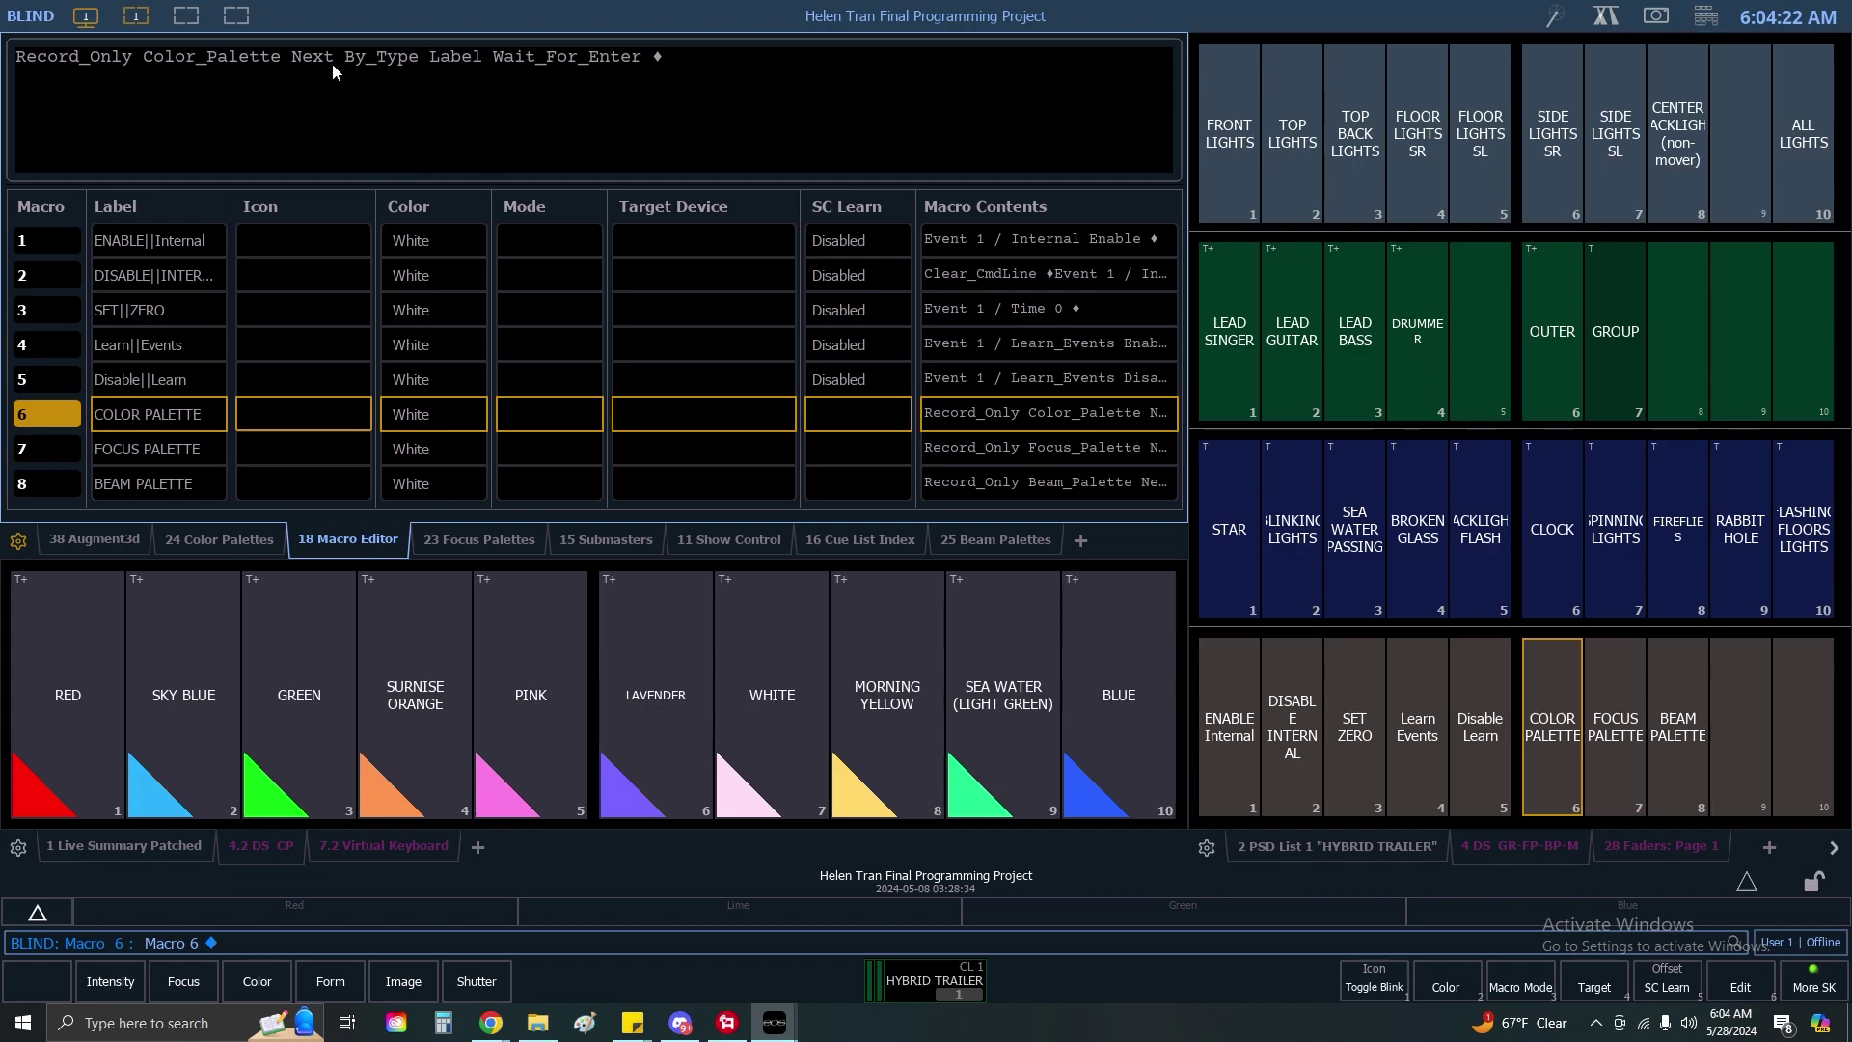
click(45, 447)
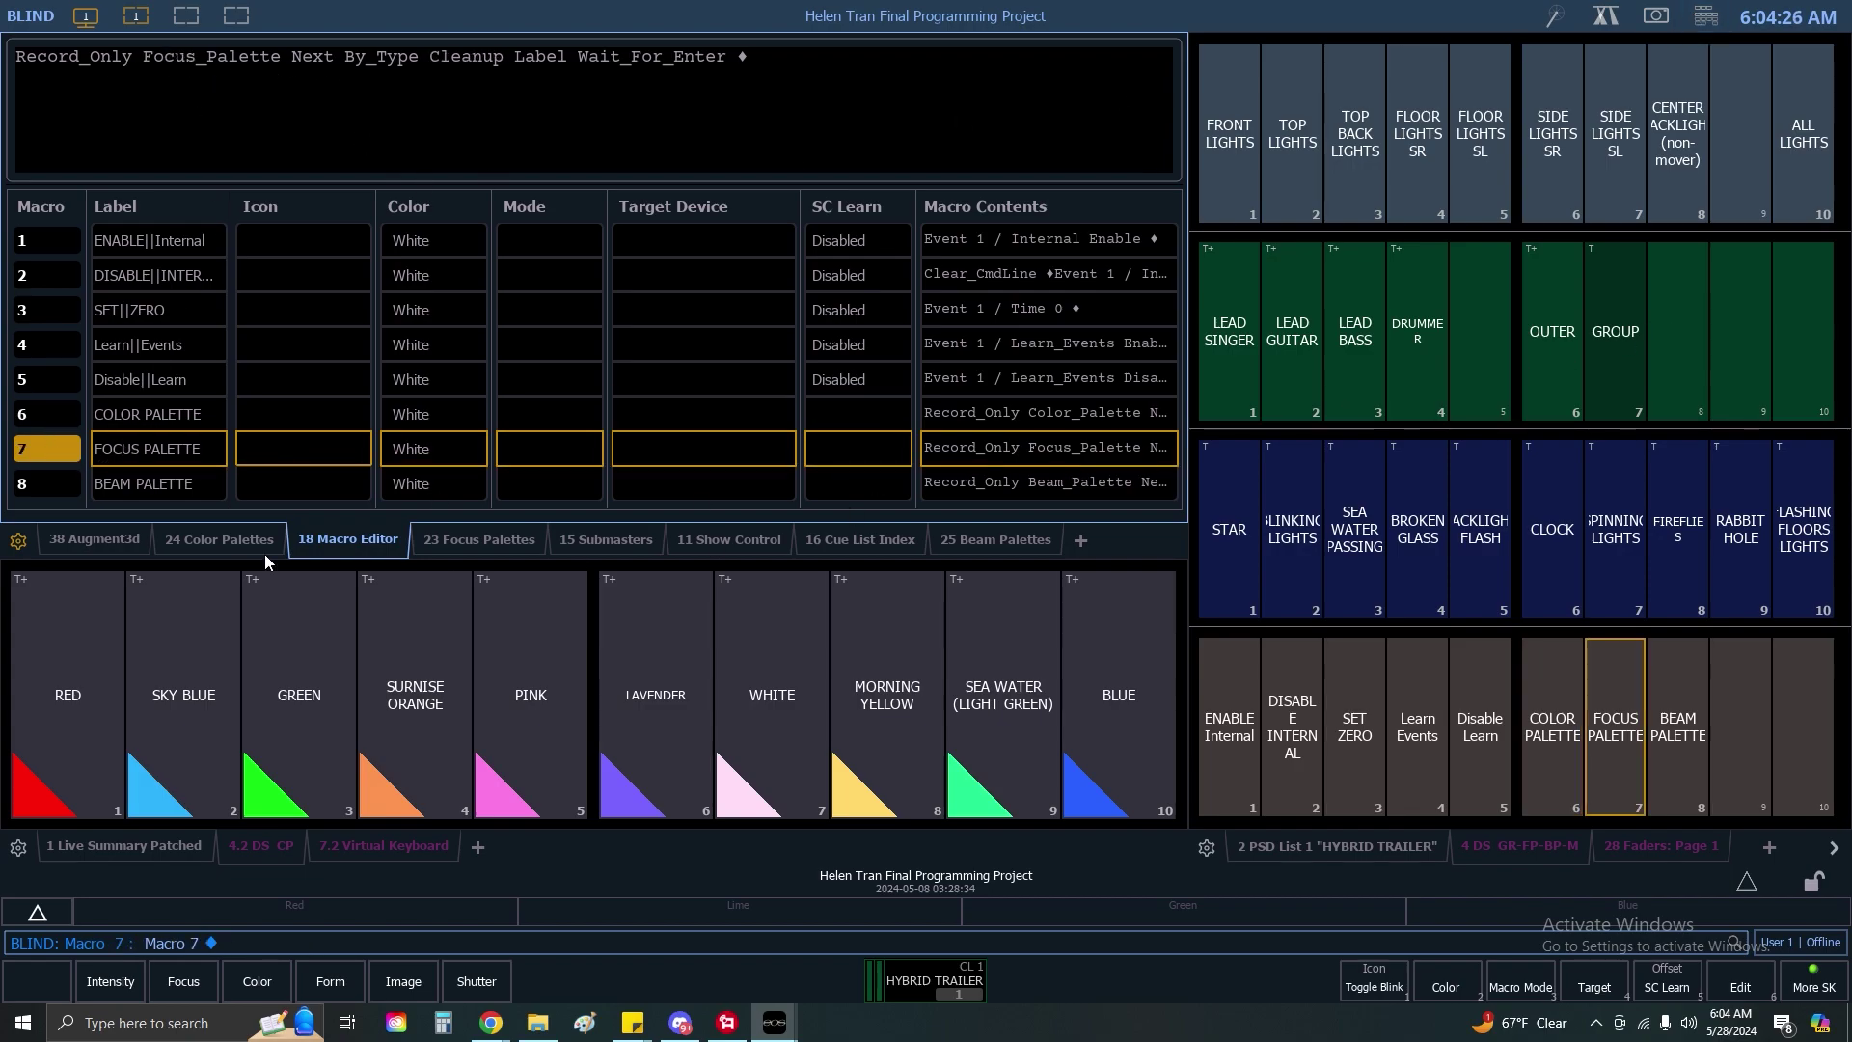
click(45, 484)
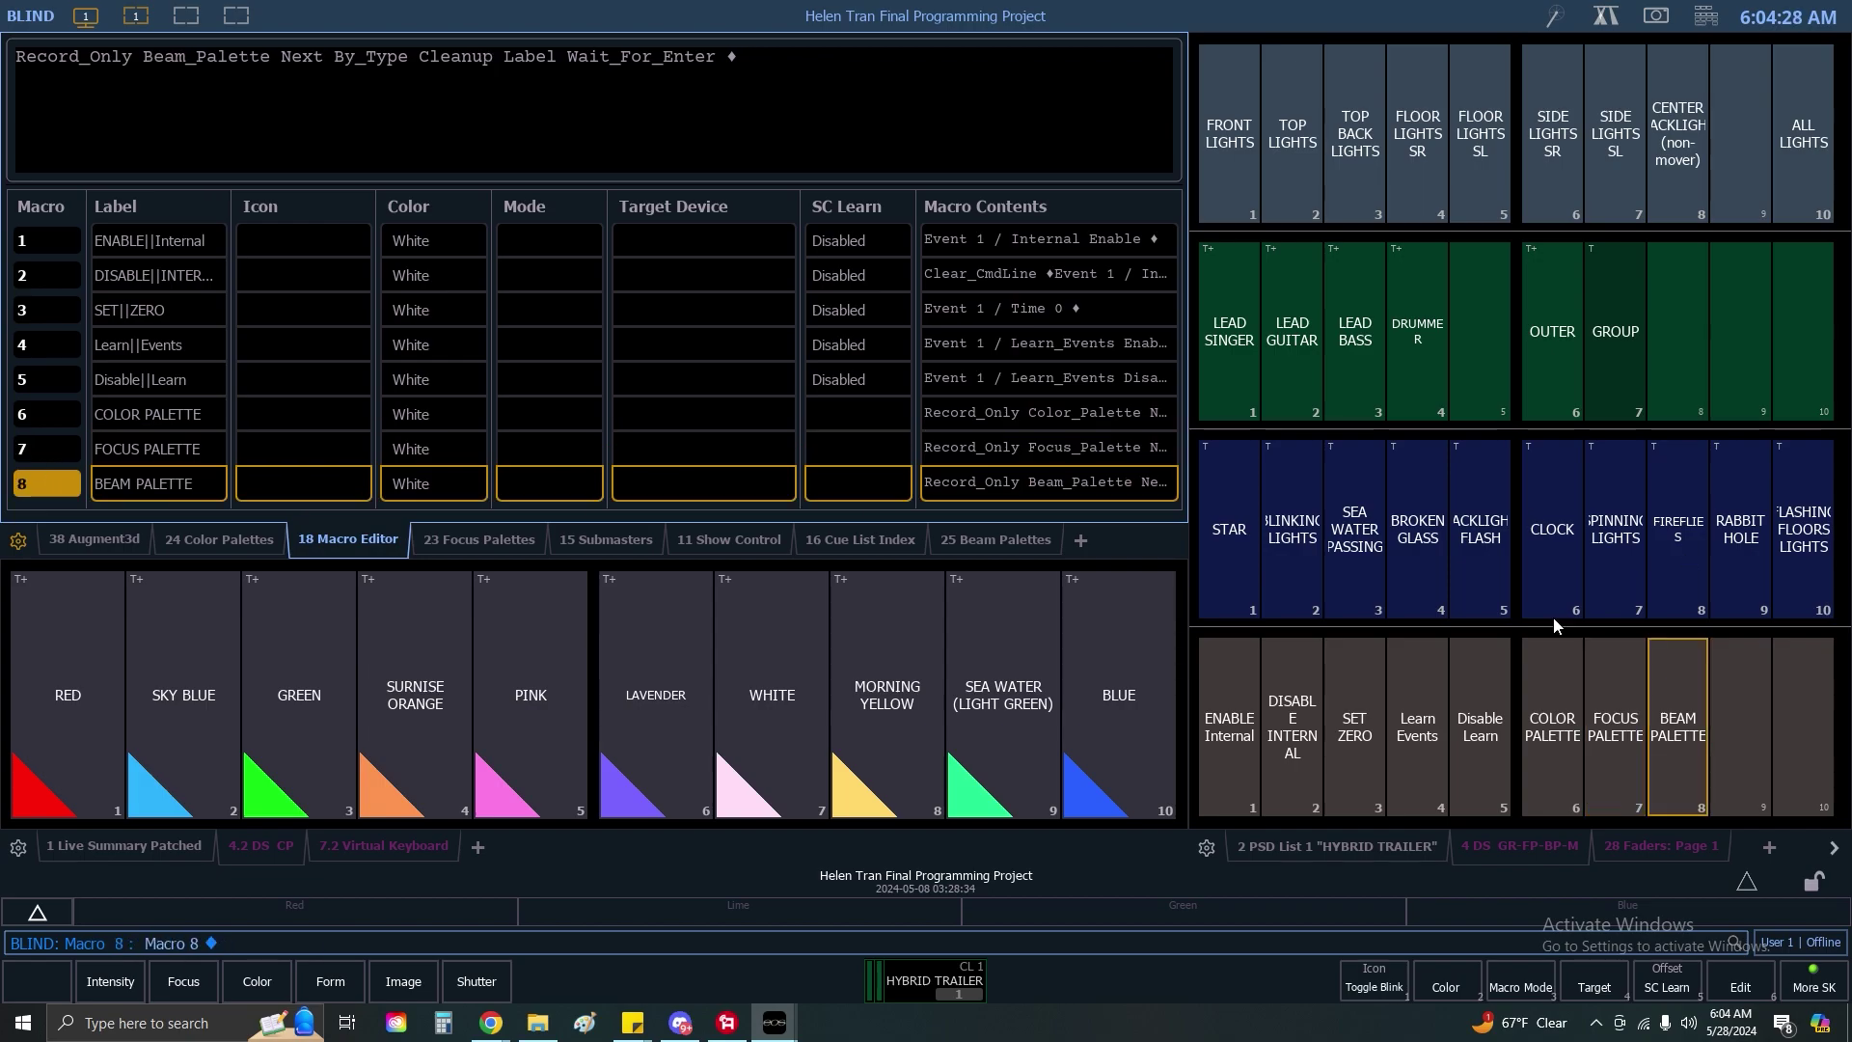
text(1+8)
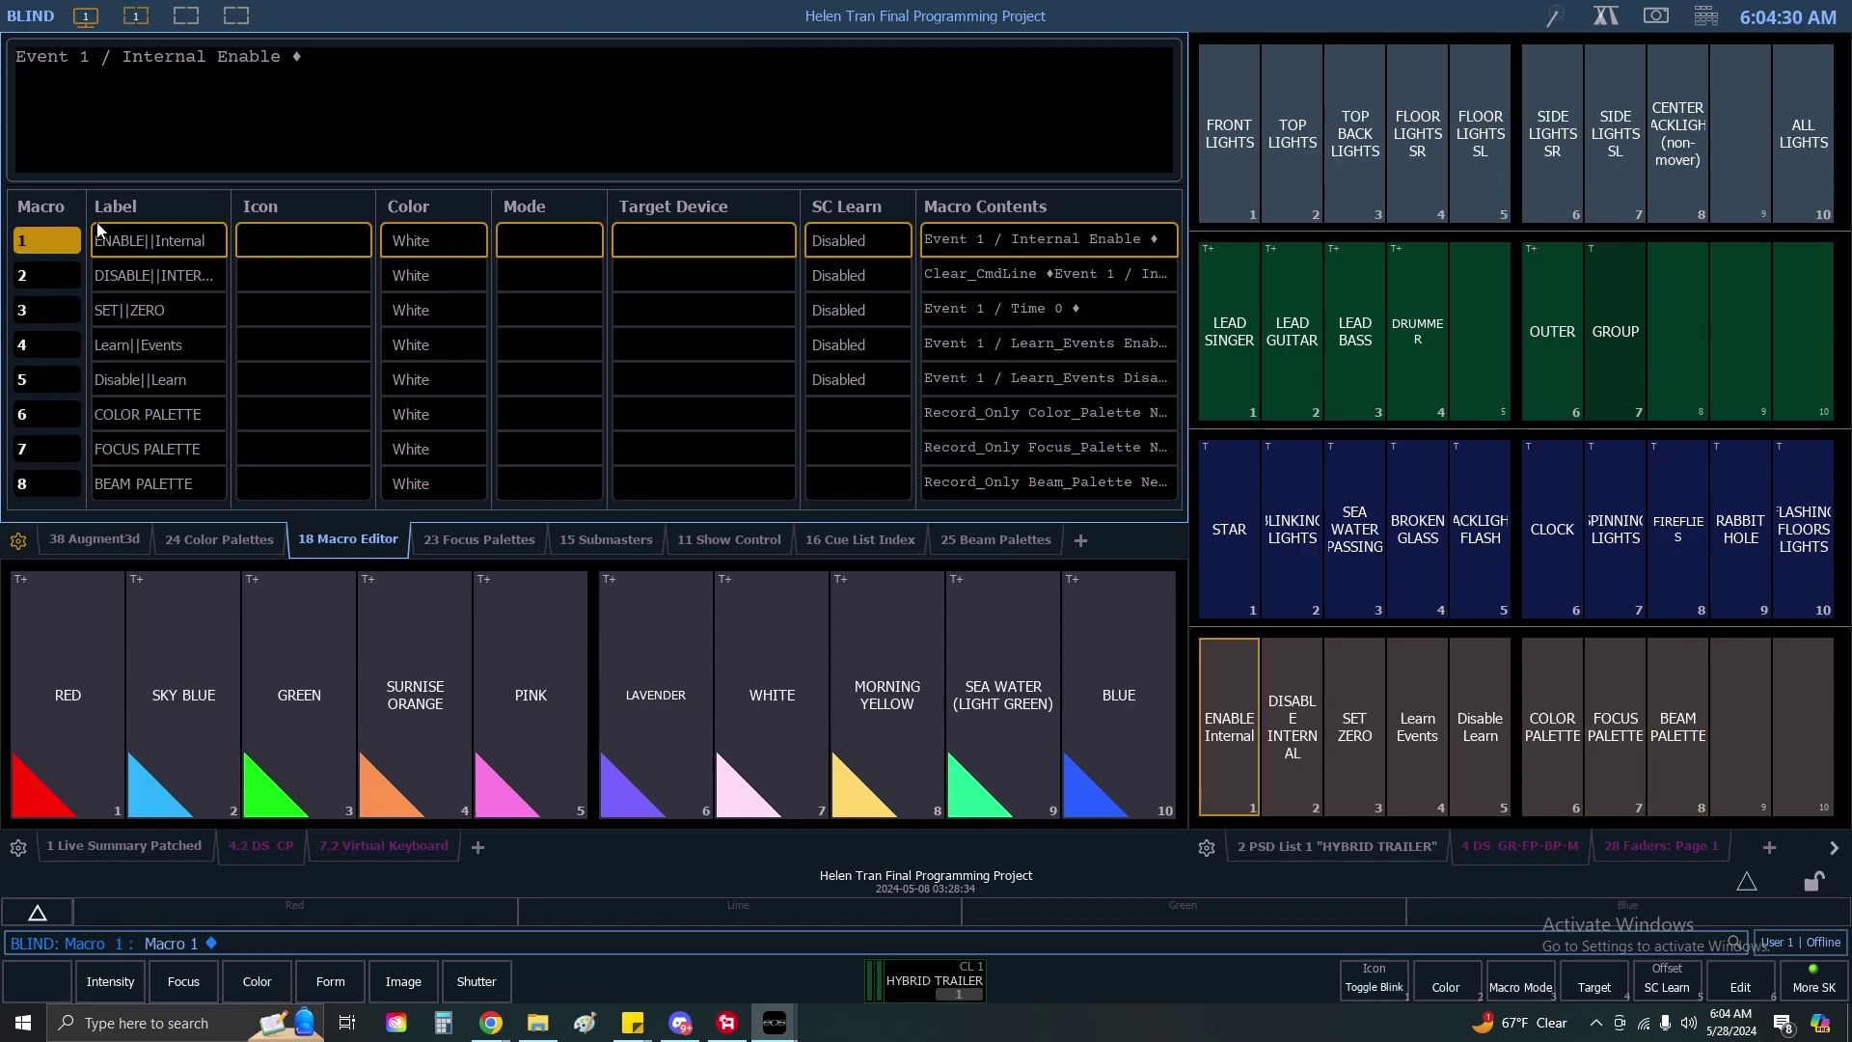
View the focus palette list, the submaster list and the show control event list in turn.
click(486, 539)
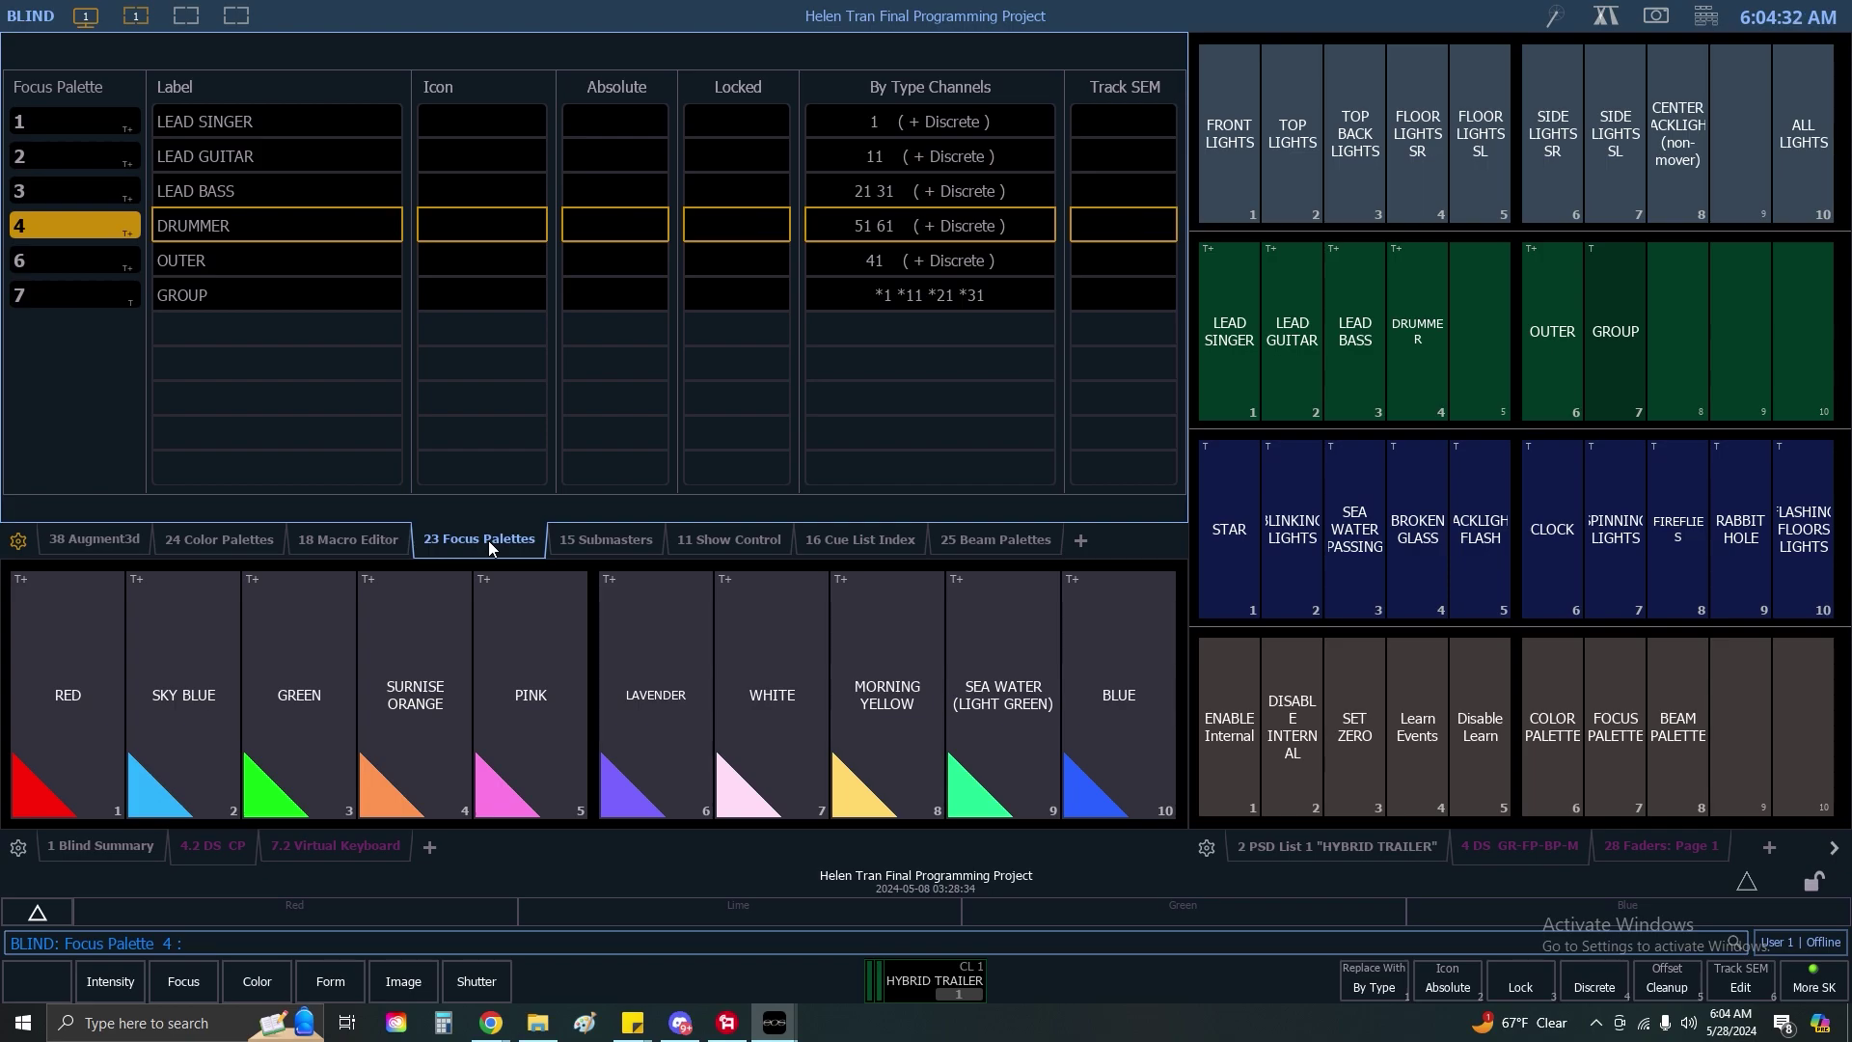
click(611, 539)
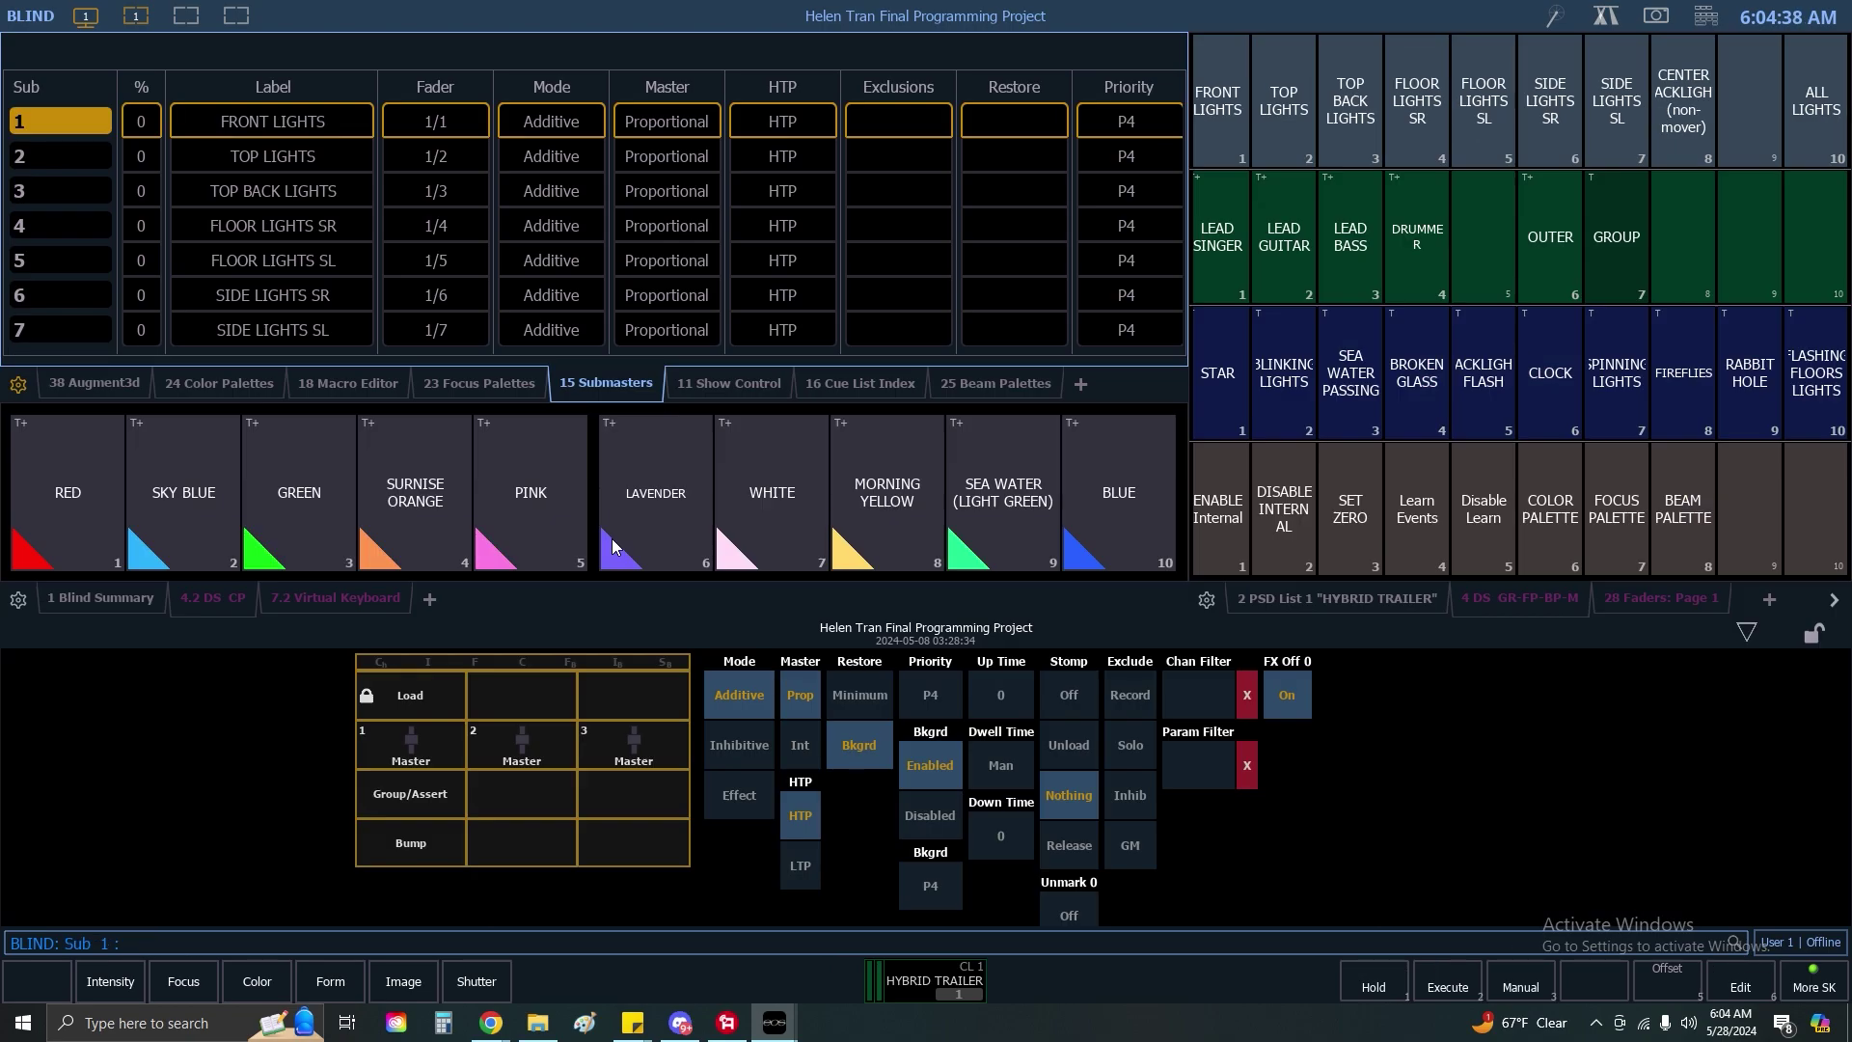
click(756, 392)
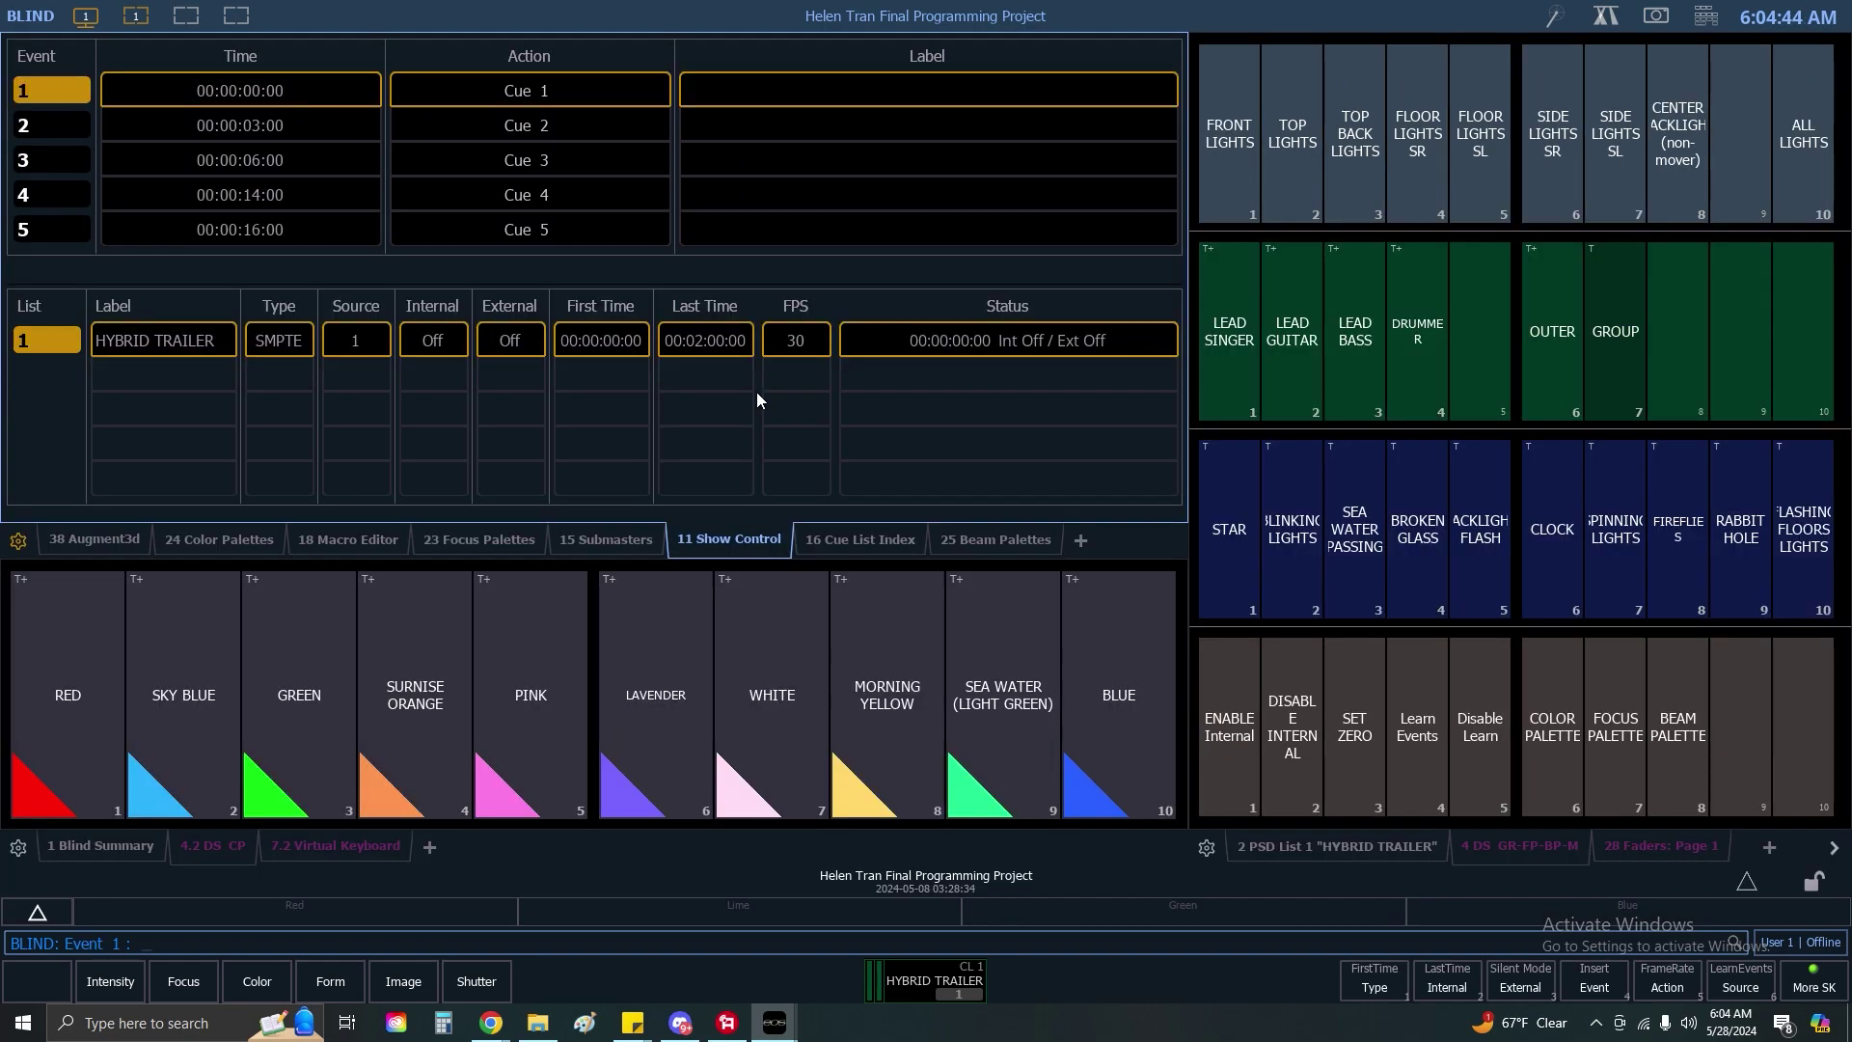
View the HYBRID TRAILER playback status list, the cue list index, the beam palette list and the group and palette direct selects.
click(1353, 848)
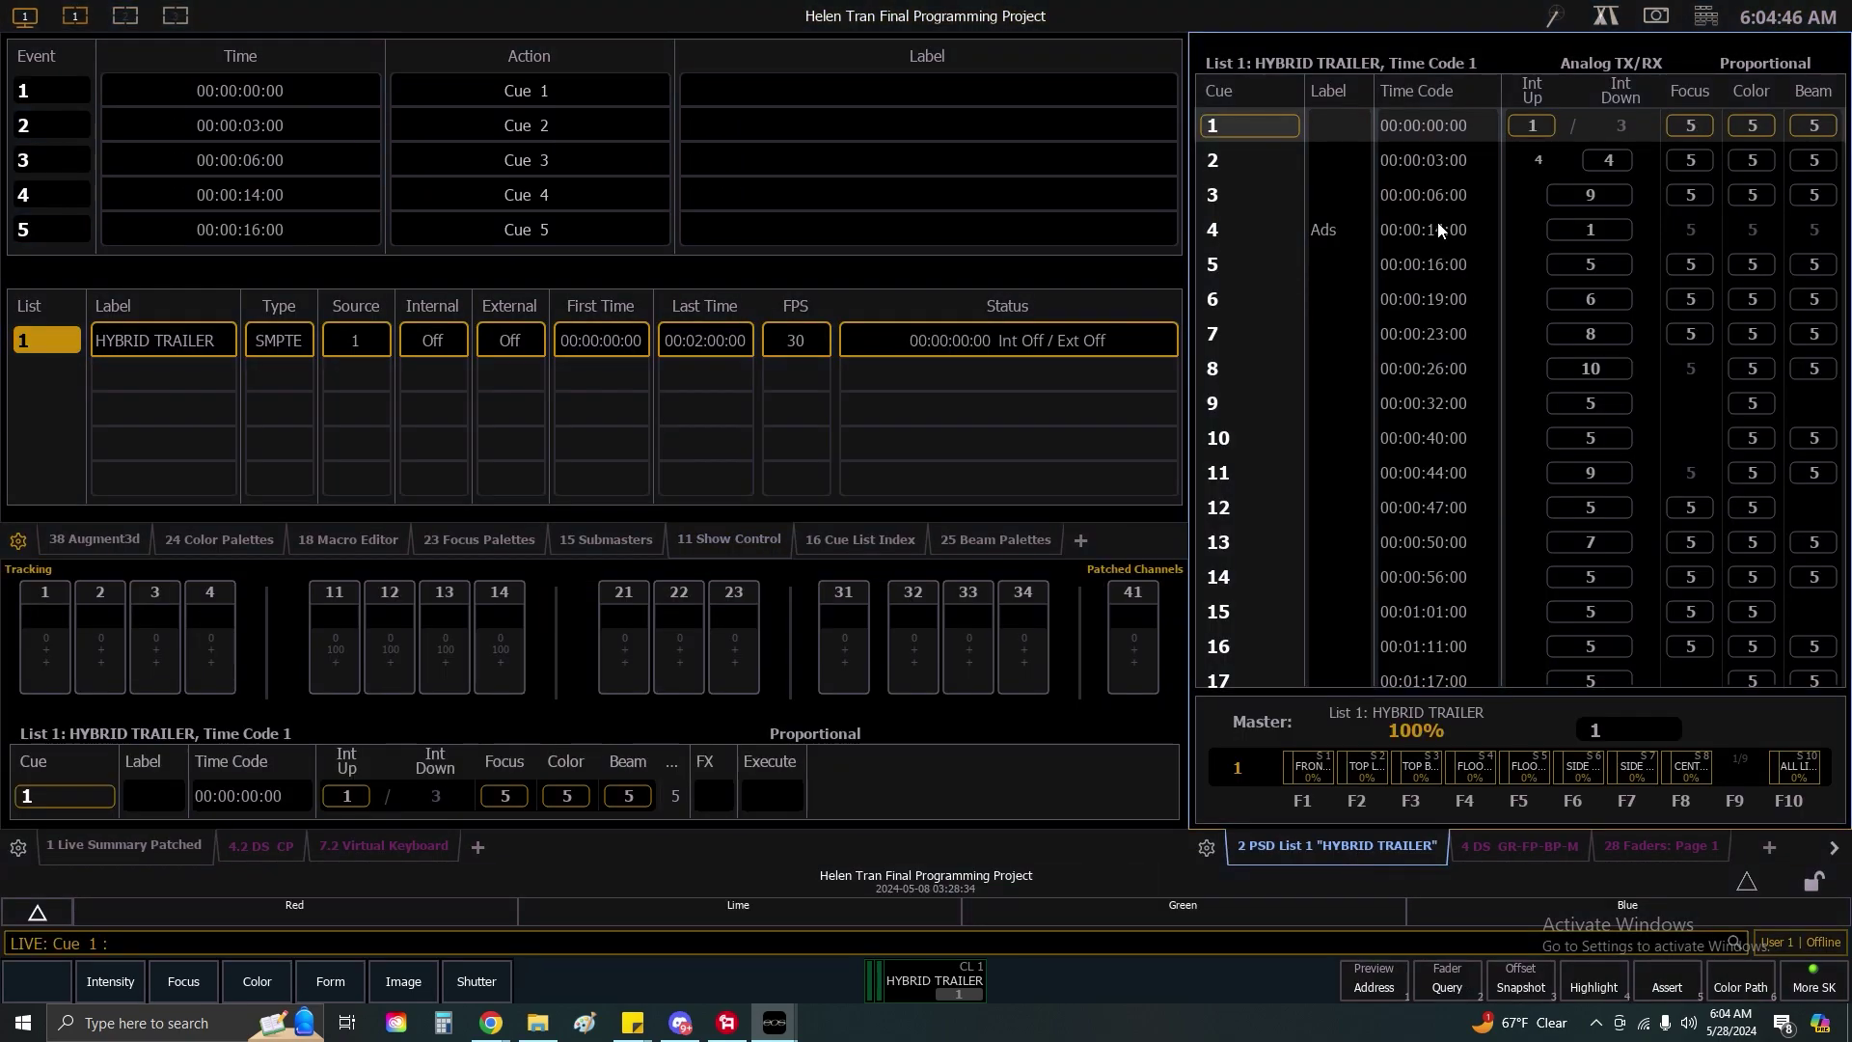
click(859, 541)
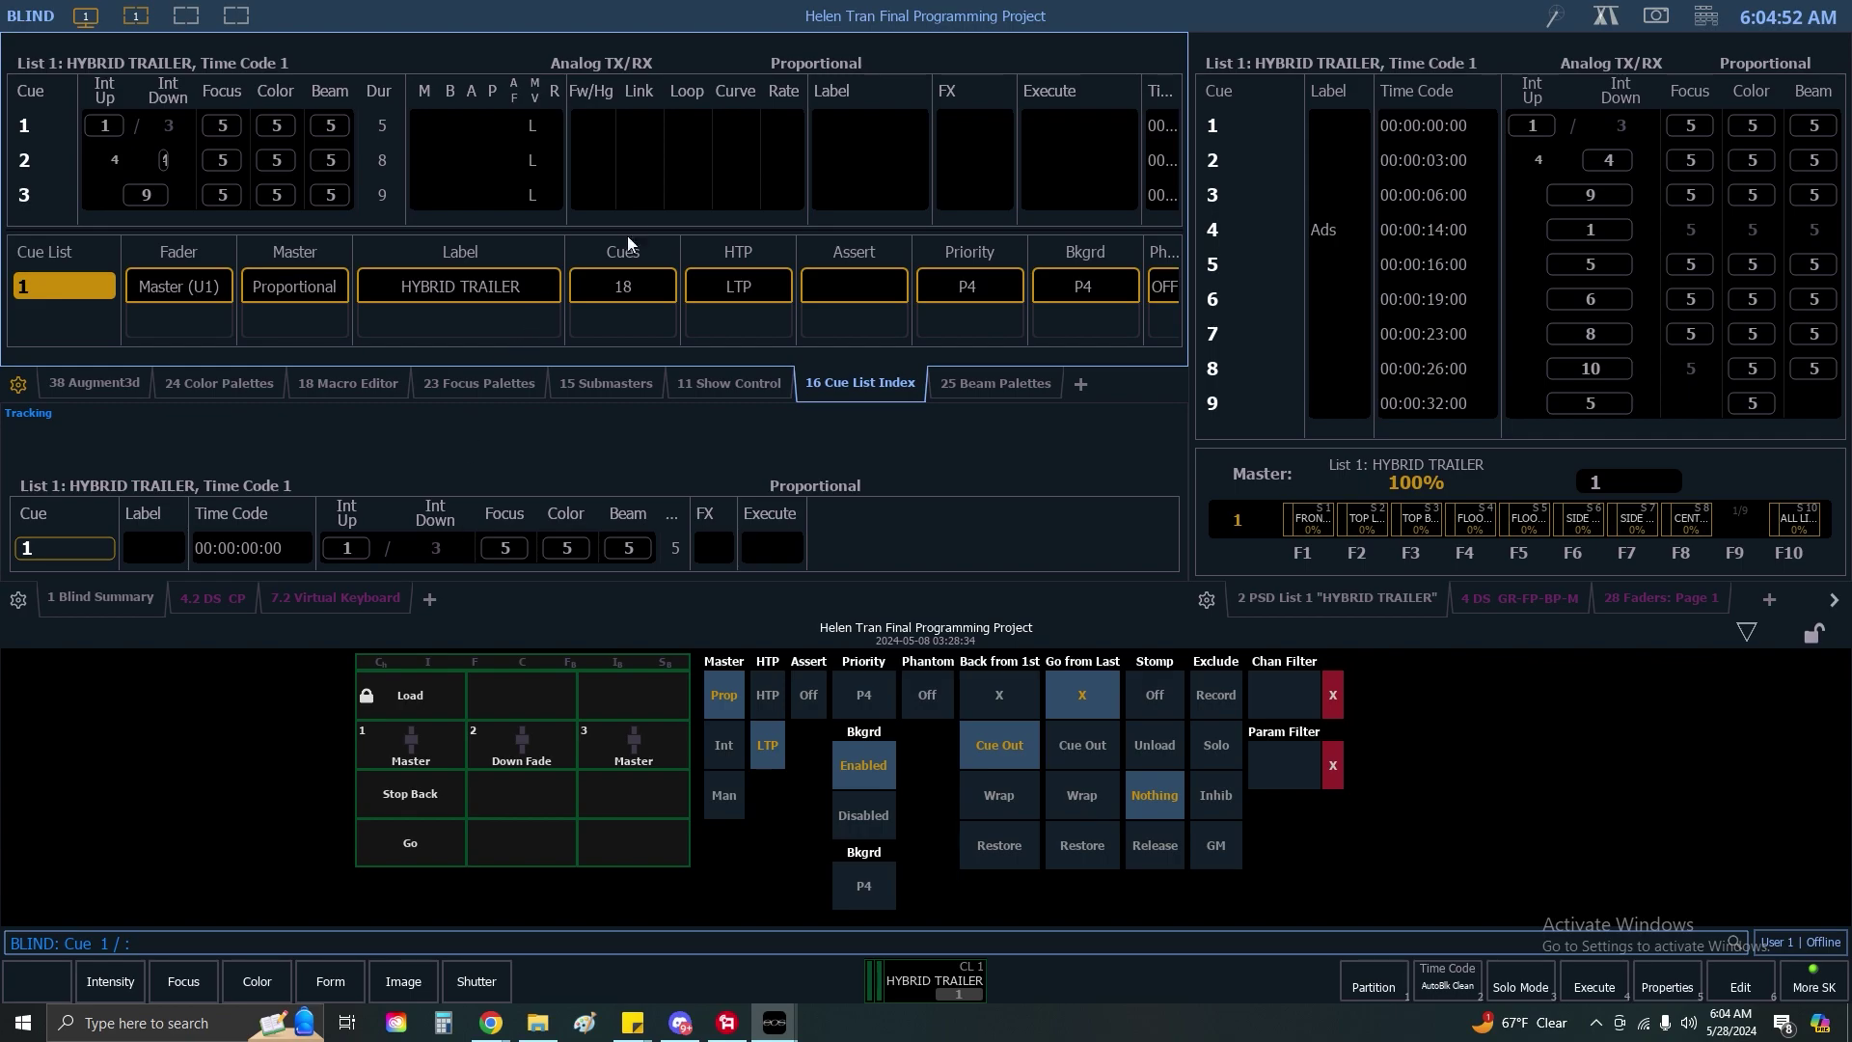
click(1036, 385)
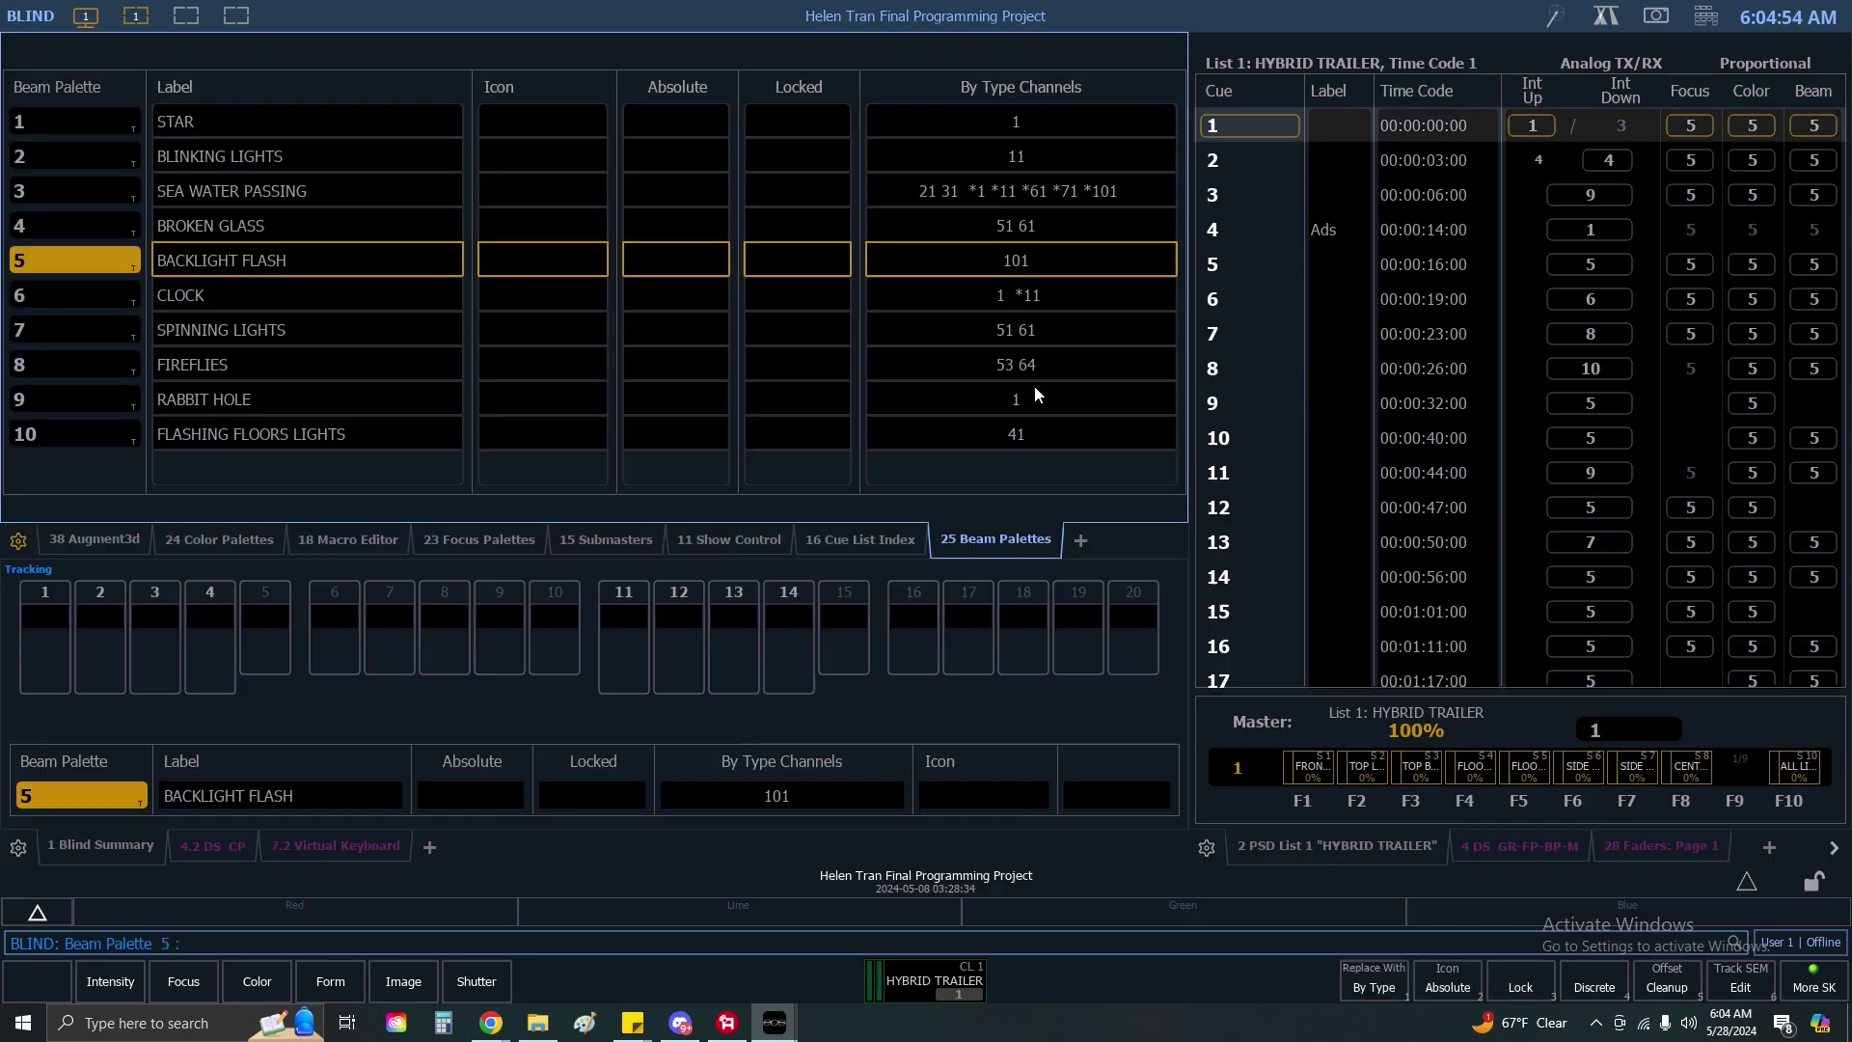
click(1495, 854)
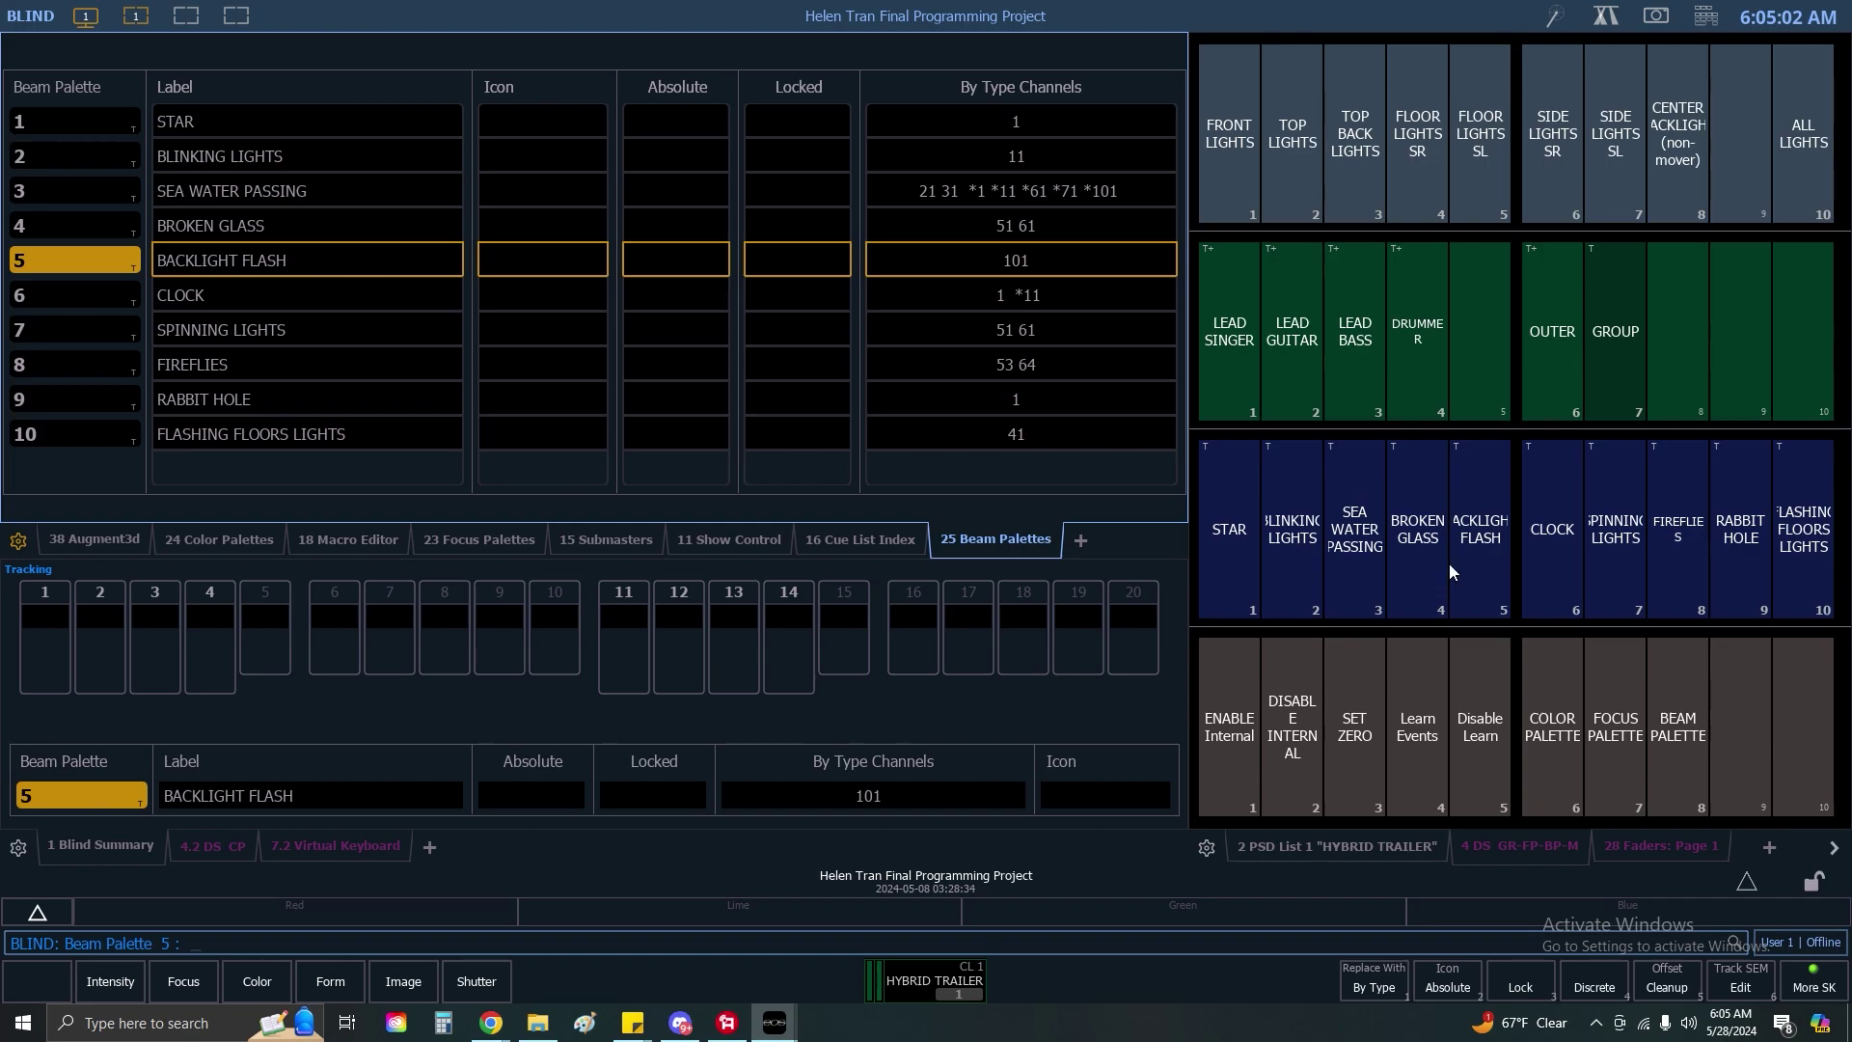
Return to Live mode and view fader page 1.
click(39, 27)
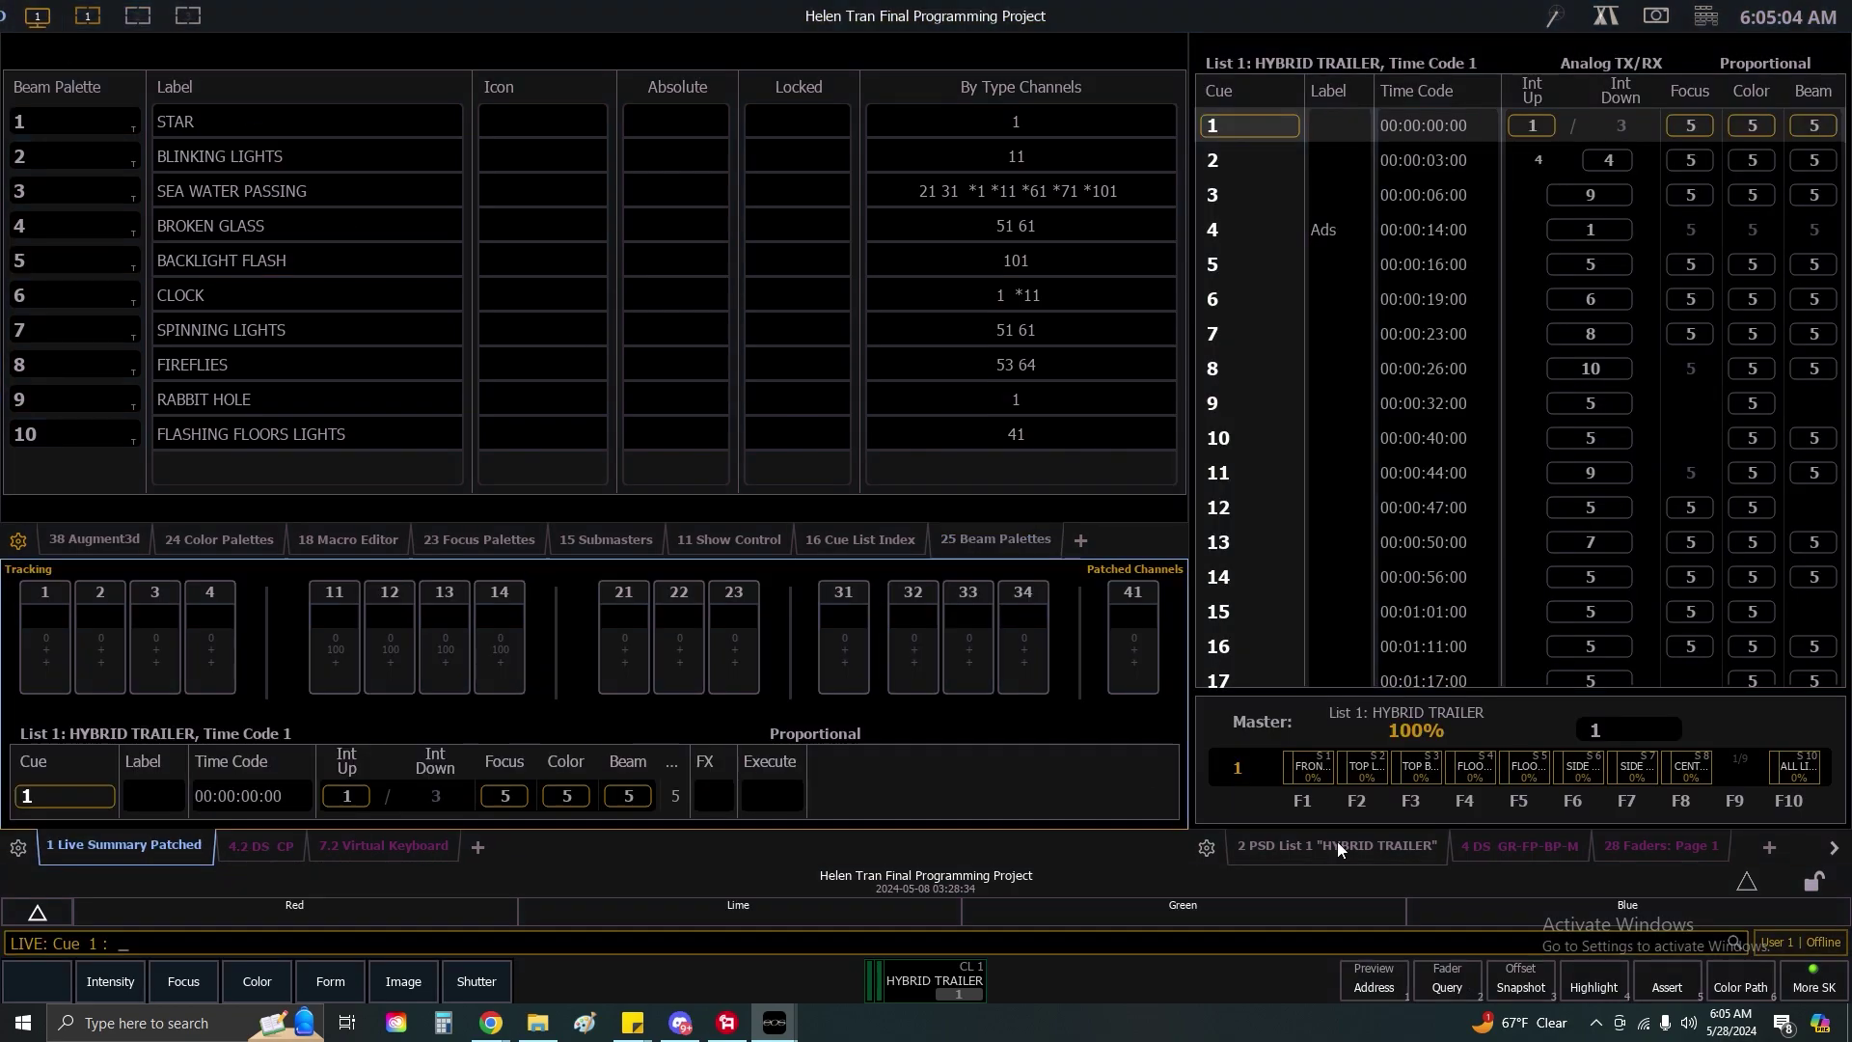
click(1557, 861)
click(1662, 855)
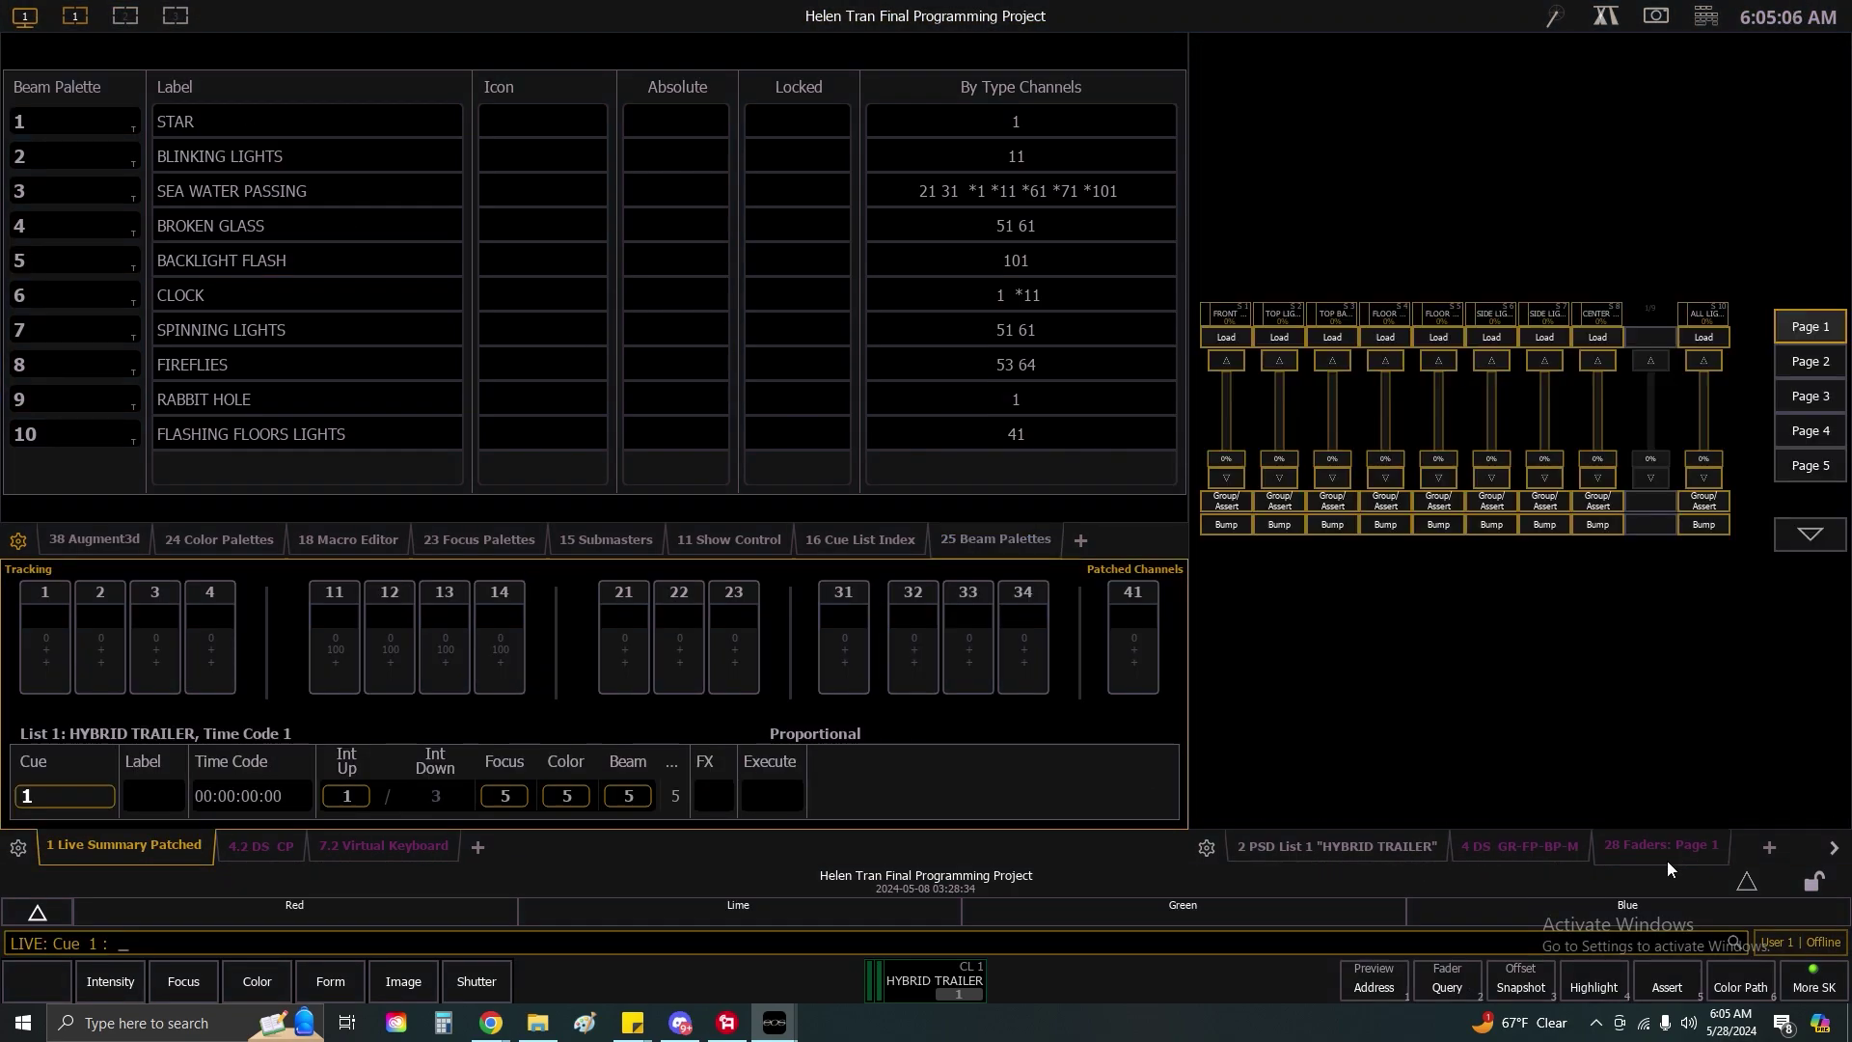
Show the Augment3d stage view, select the Front Lights group and set its intensity to full.
click(116, 537)
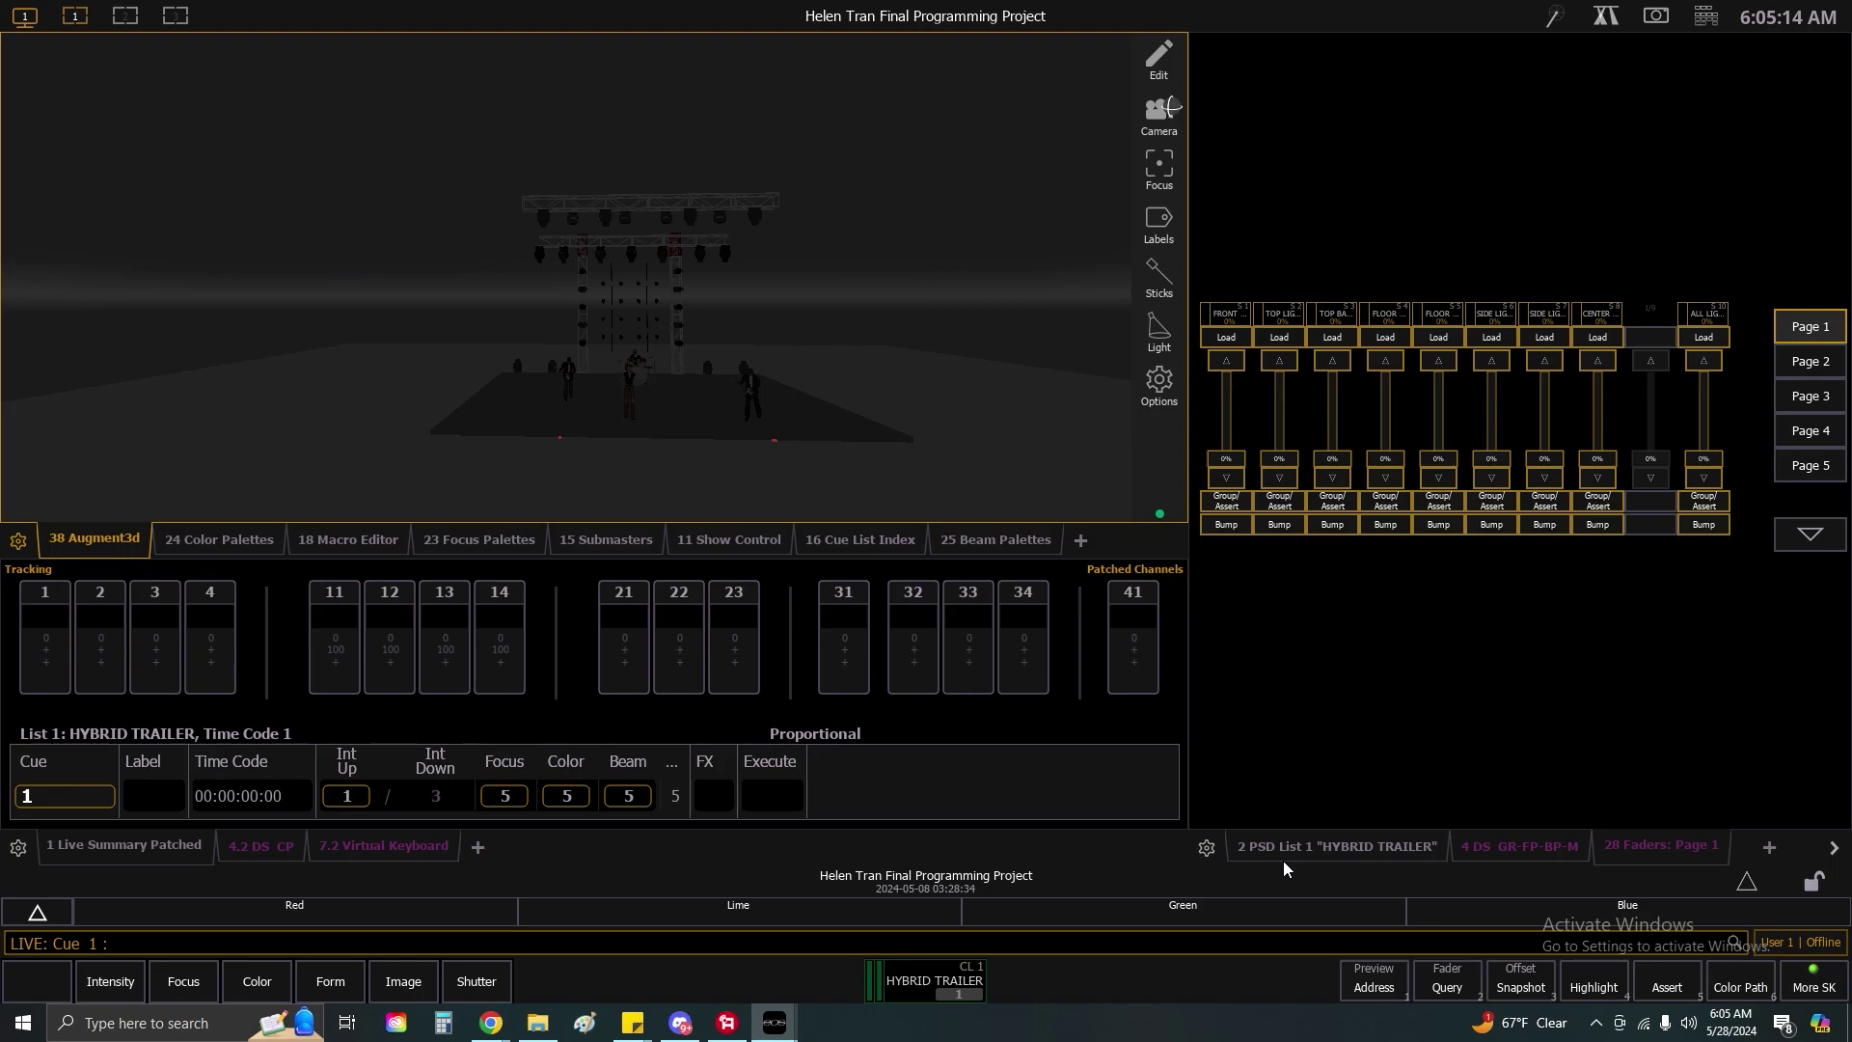
click(1475, 843)
click(1244, 143)
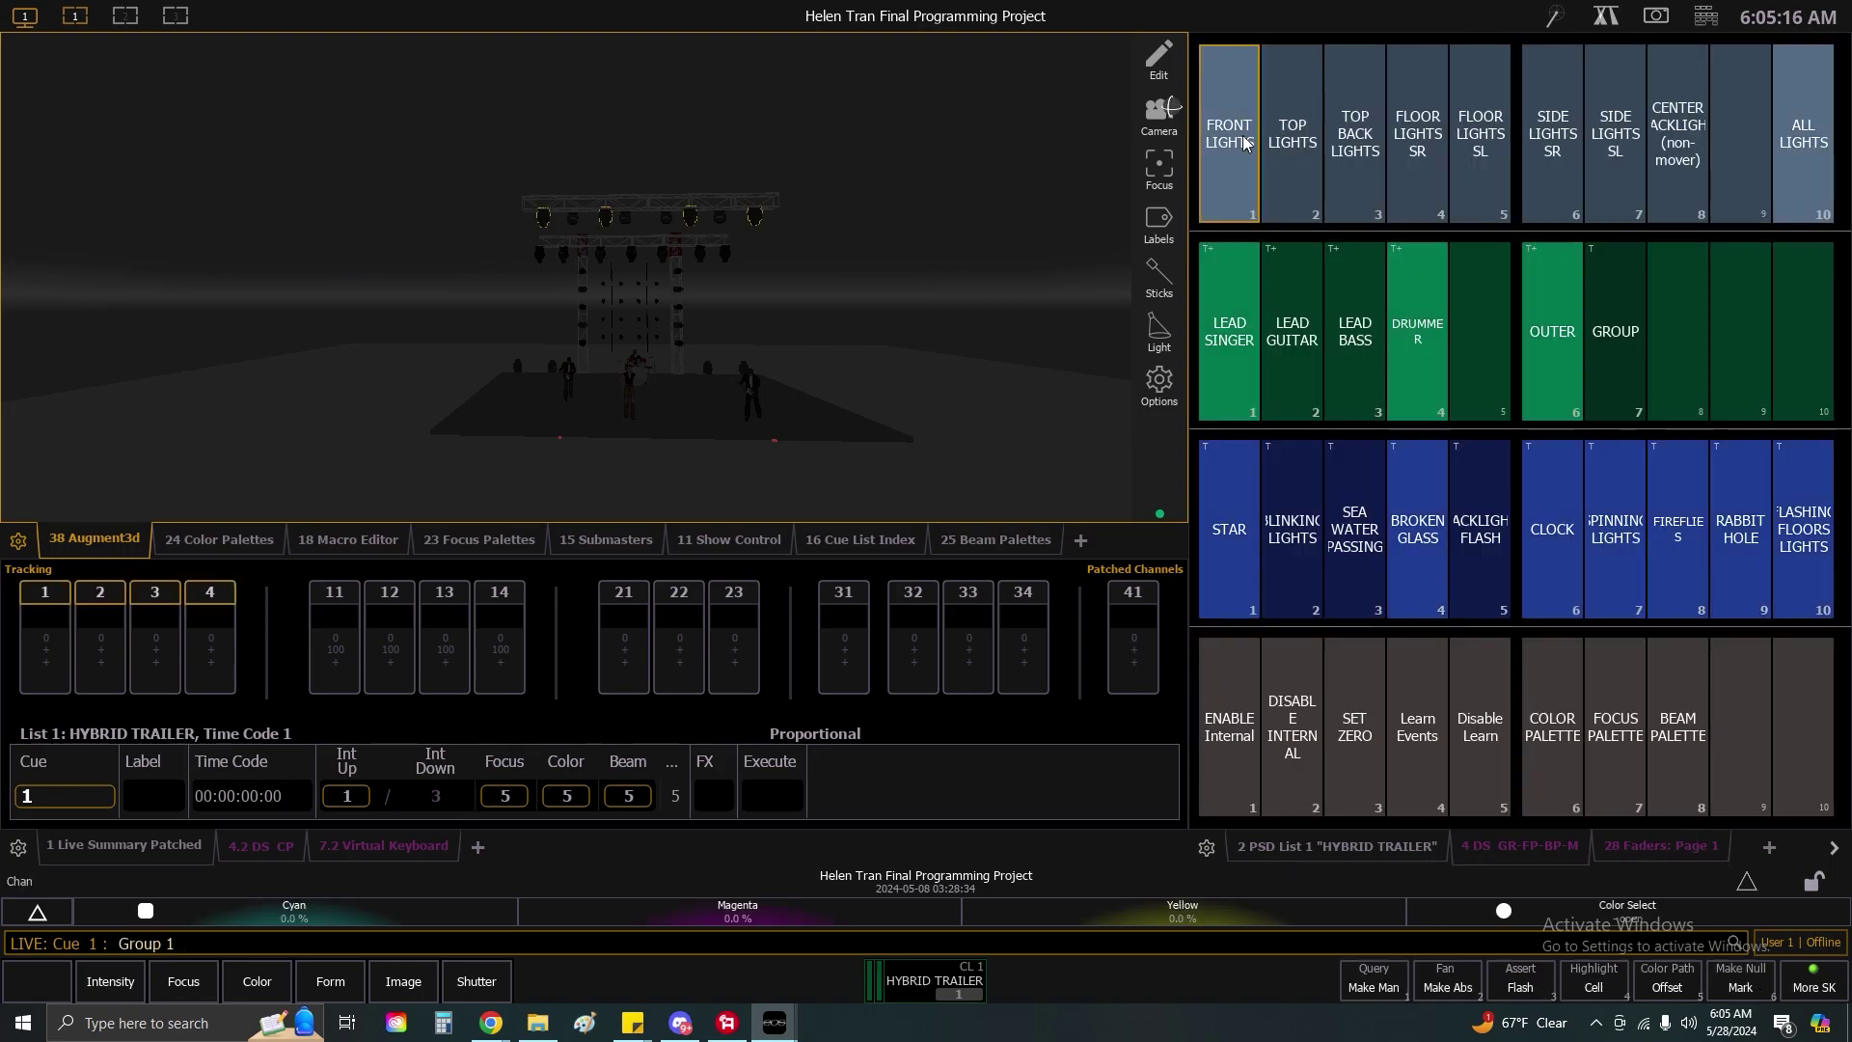
key(f)
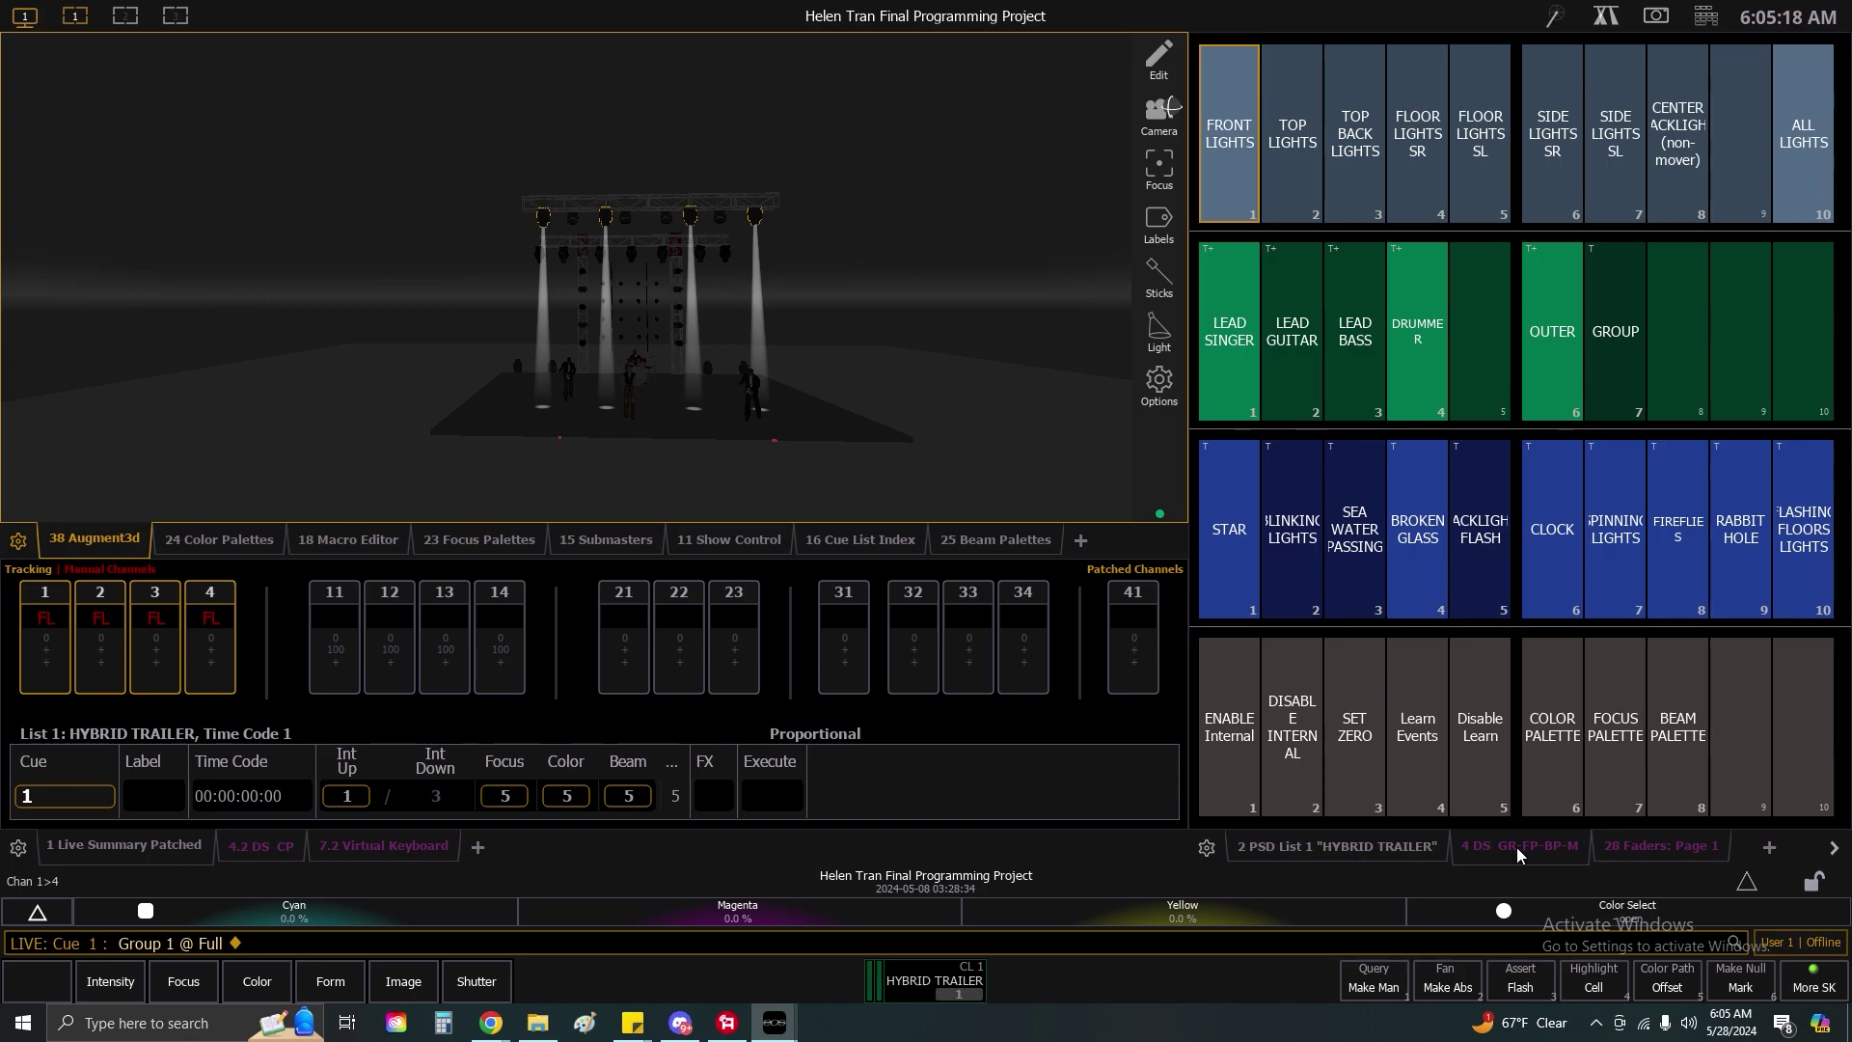
Try the Front Lights fader on fader page 1 and return to the group direct selects.
click(1666, 844)
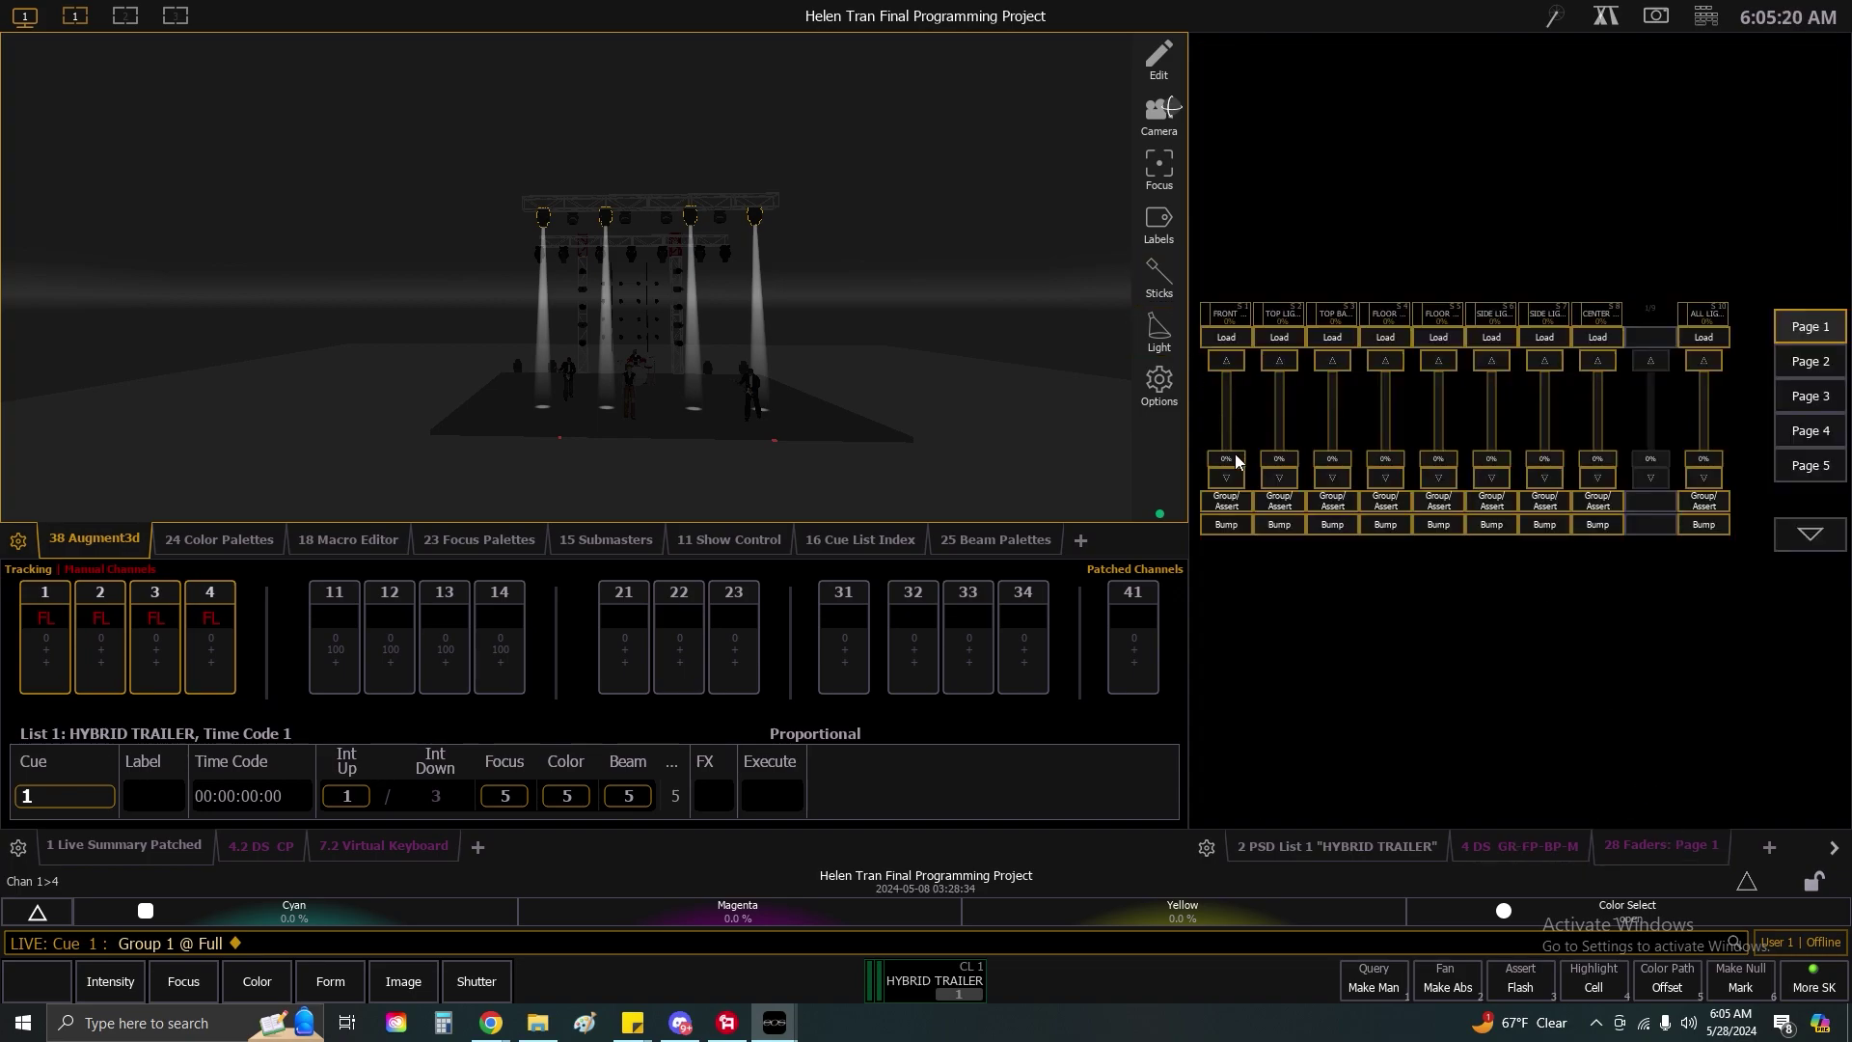
mouse_move(1236, 462)
mouse_down()
mouse_move(1228, 378)
mouse_move(1226, 459)
mouse_up()
click(1331, 850)
click(1483, 850)
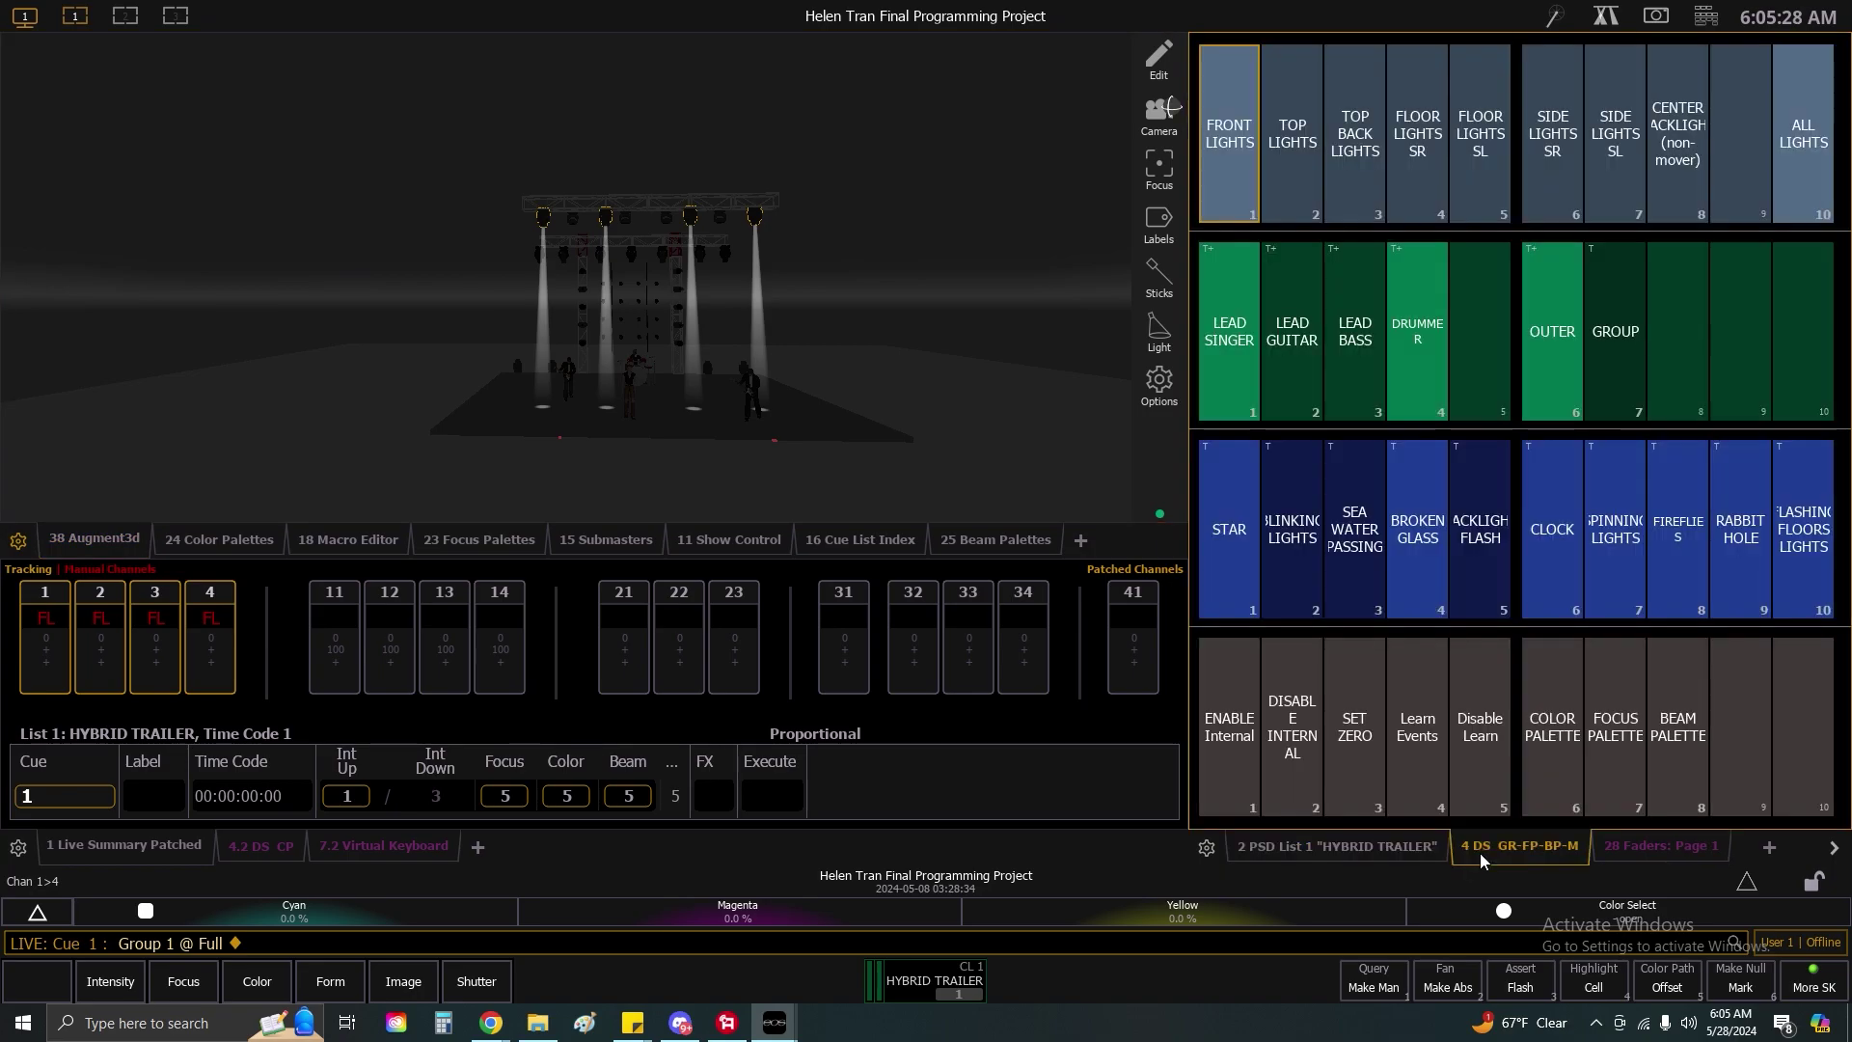
Deselect and reselect the Front Lights group, try raising its fader on page 1, and return to the playback status list.
click(1227, 173)
click(1227, 171)
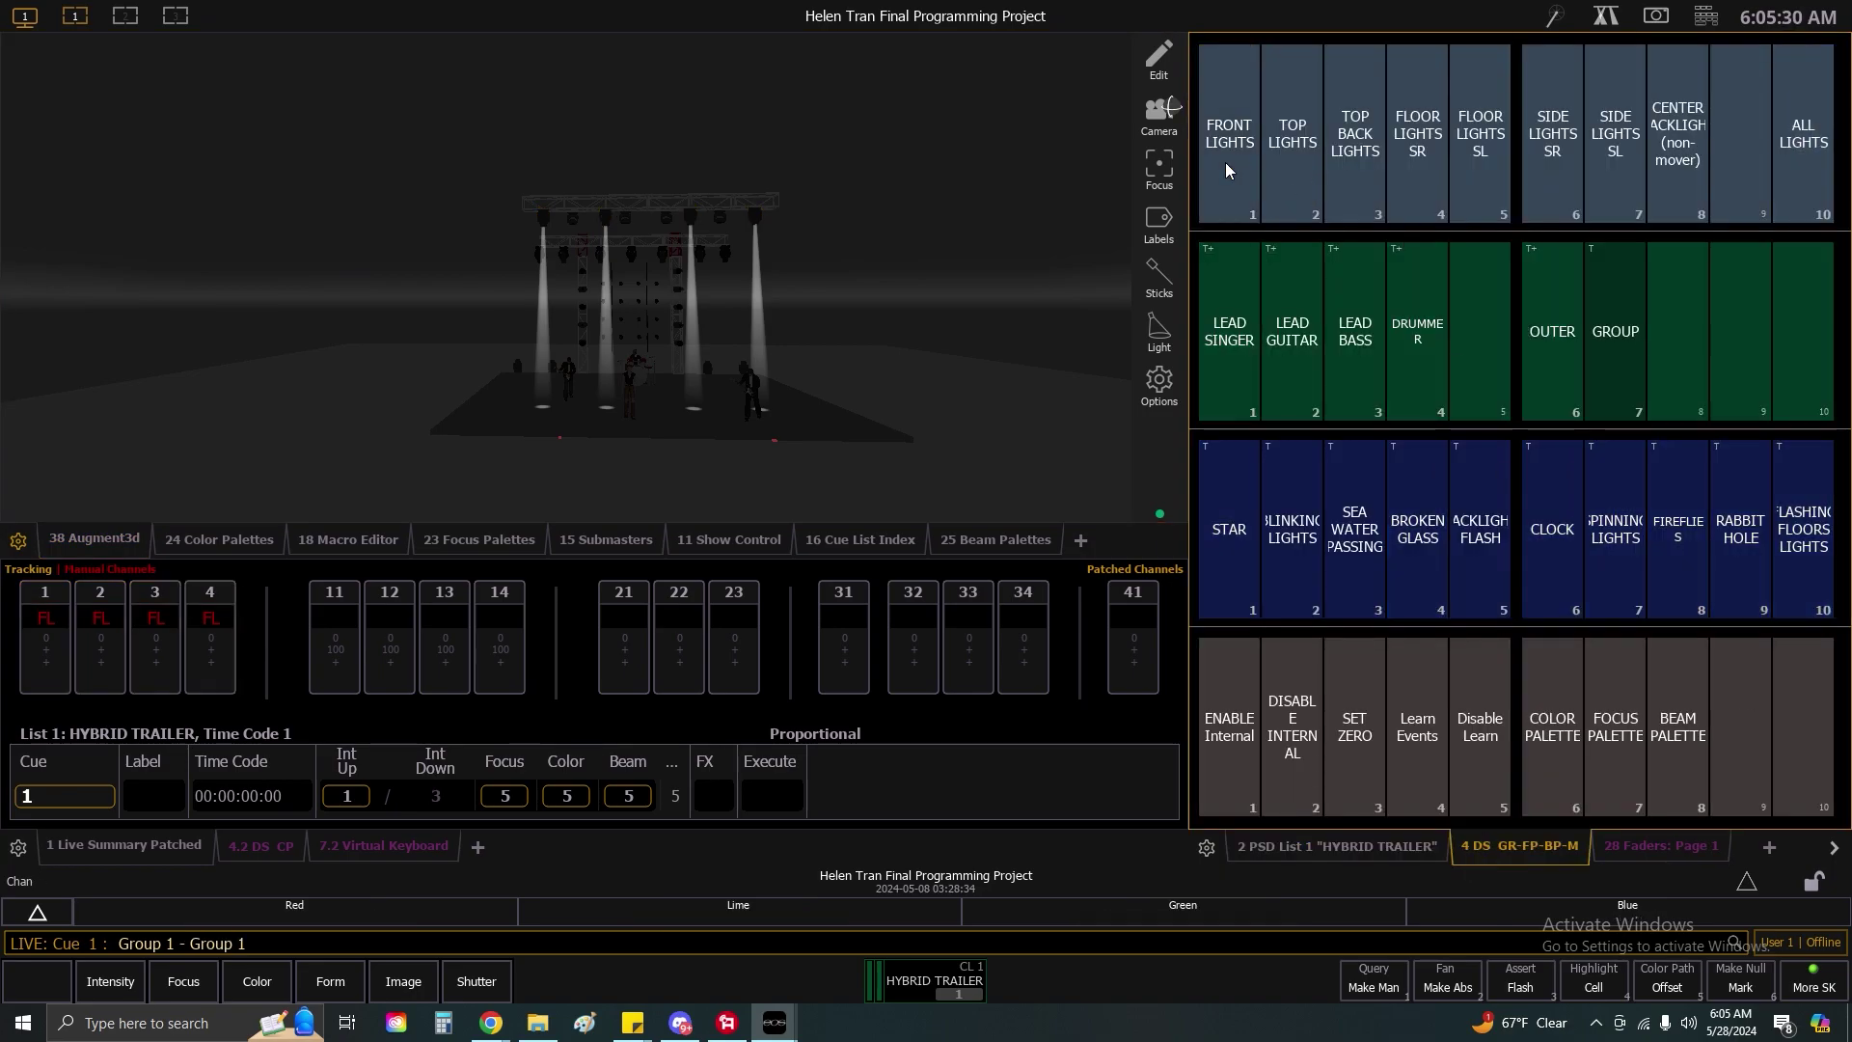
click(1228, 171)
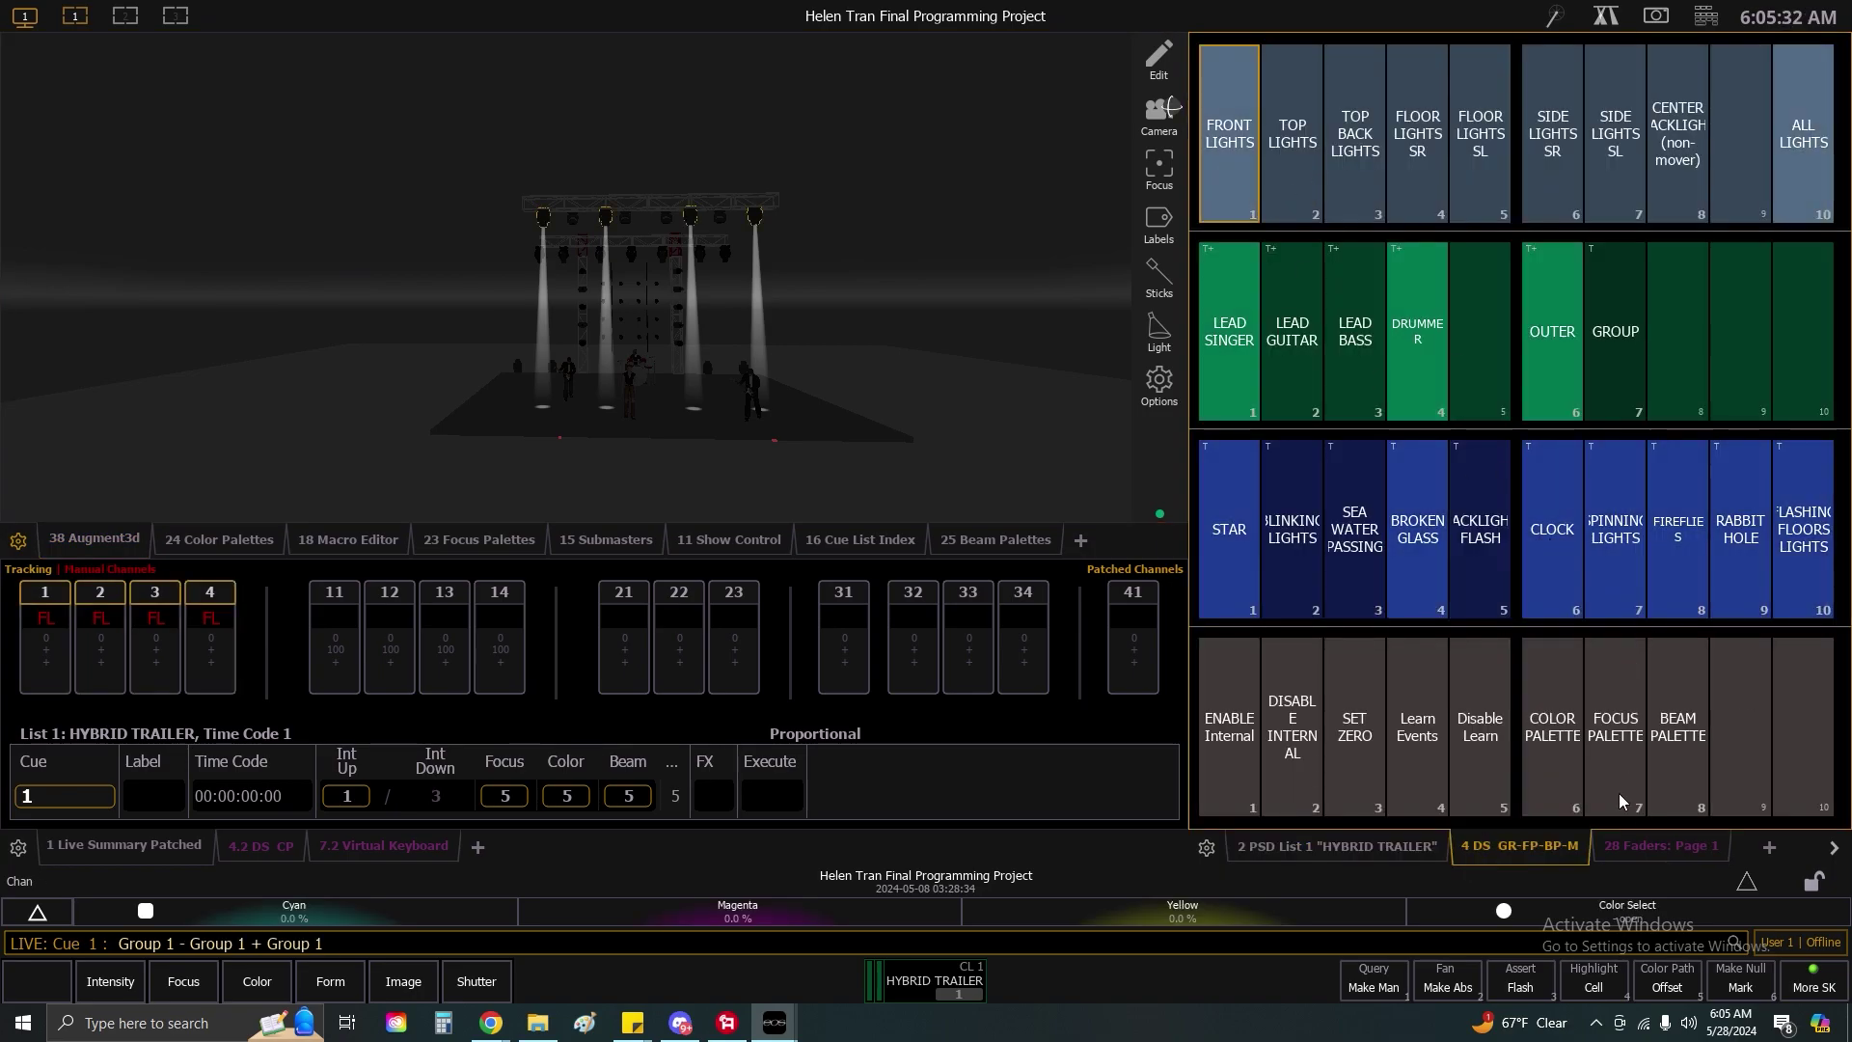
click(1635, 846)
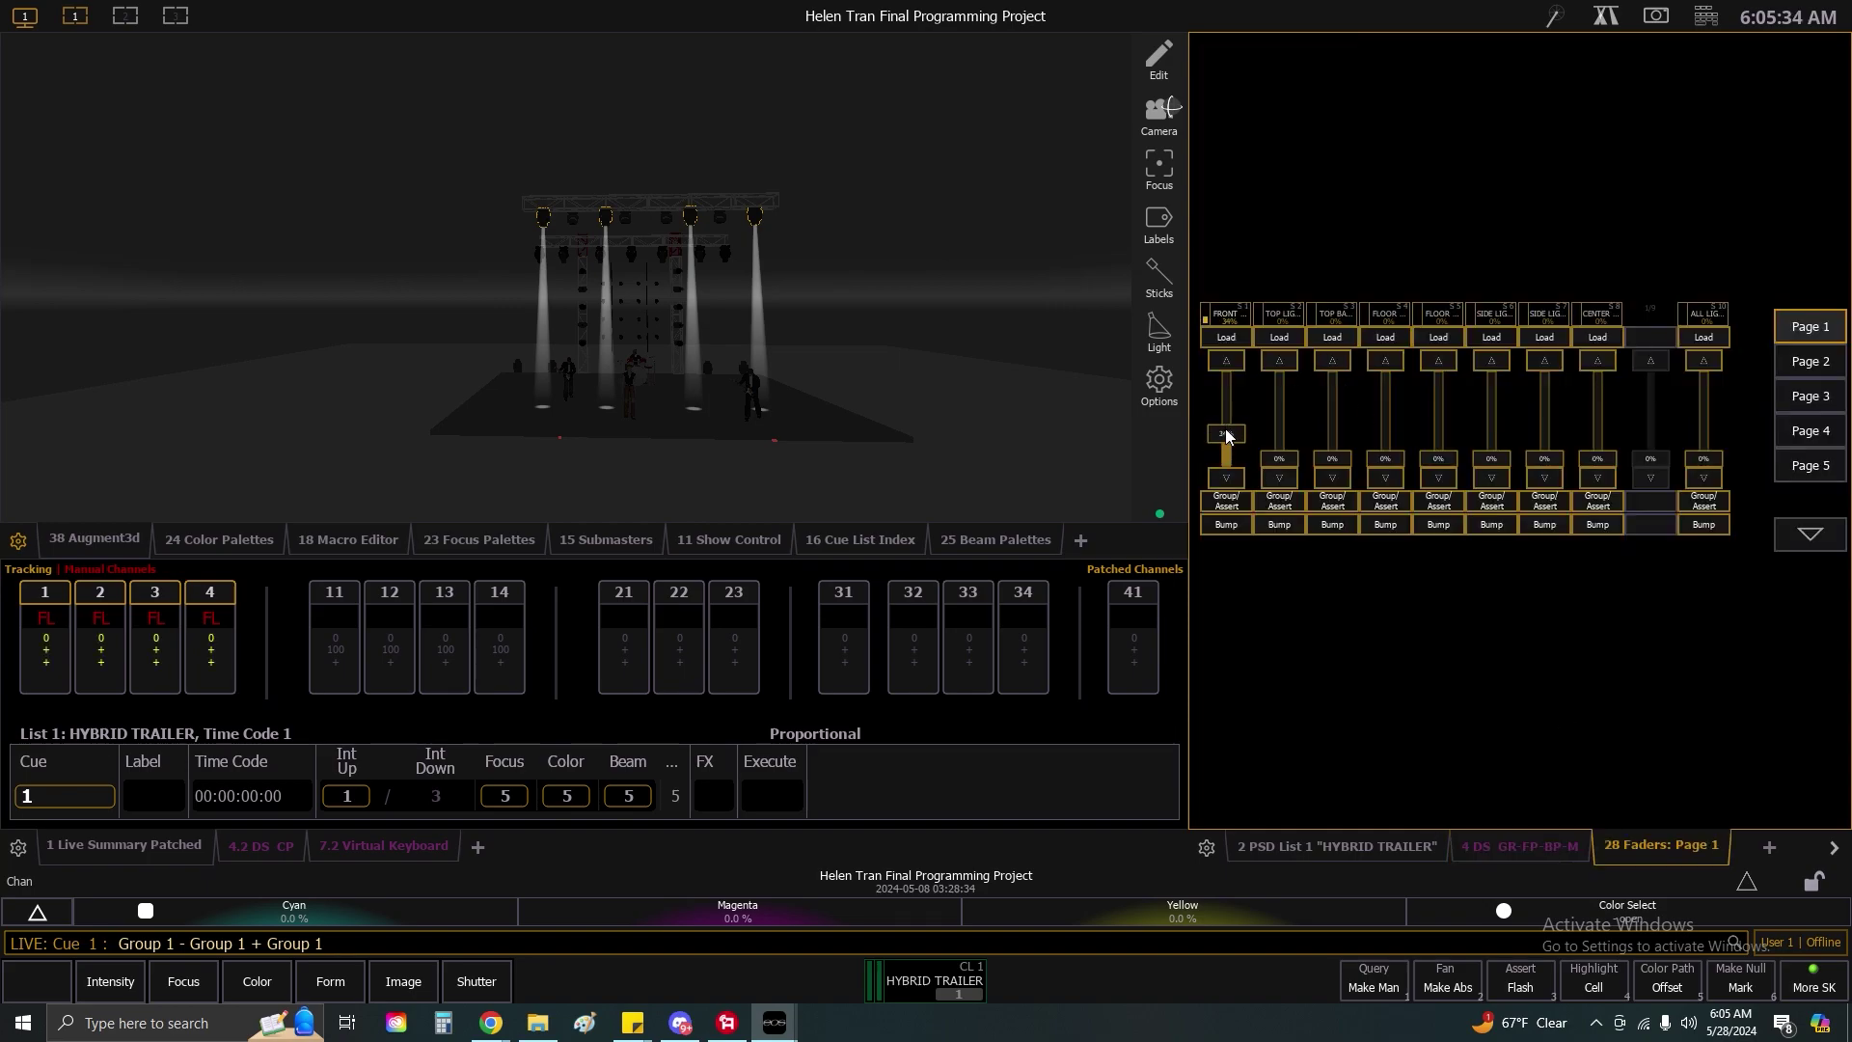
click(1360, 848)
Run Go To Cue Out from the virtual keyboard to clear the stage lights.
click(1703, 18)
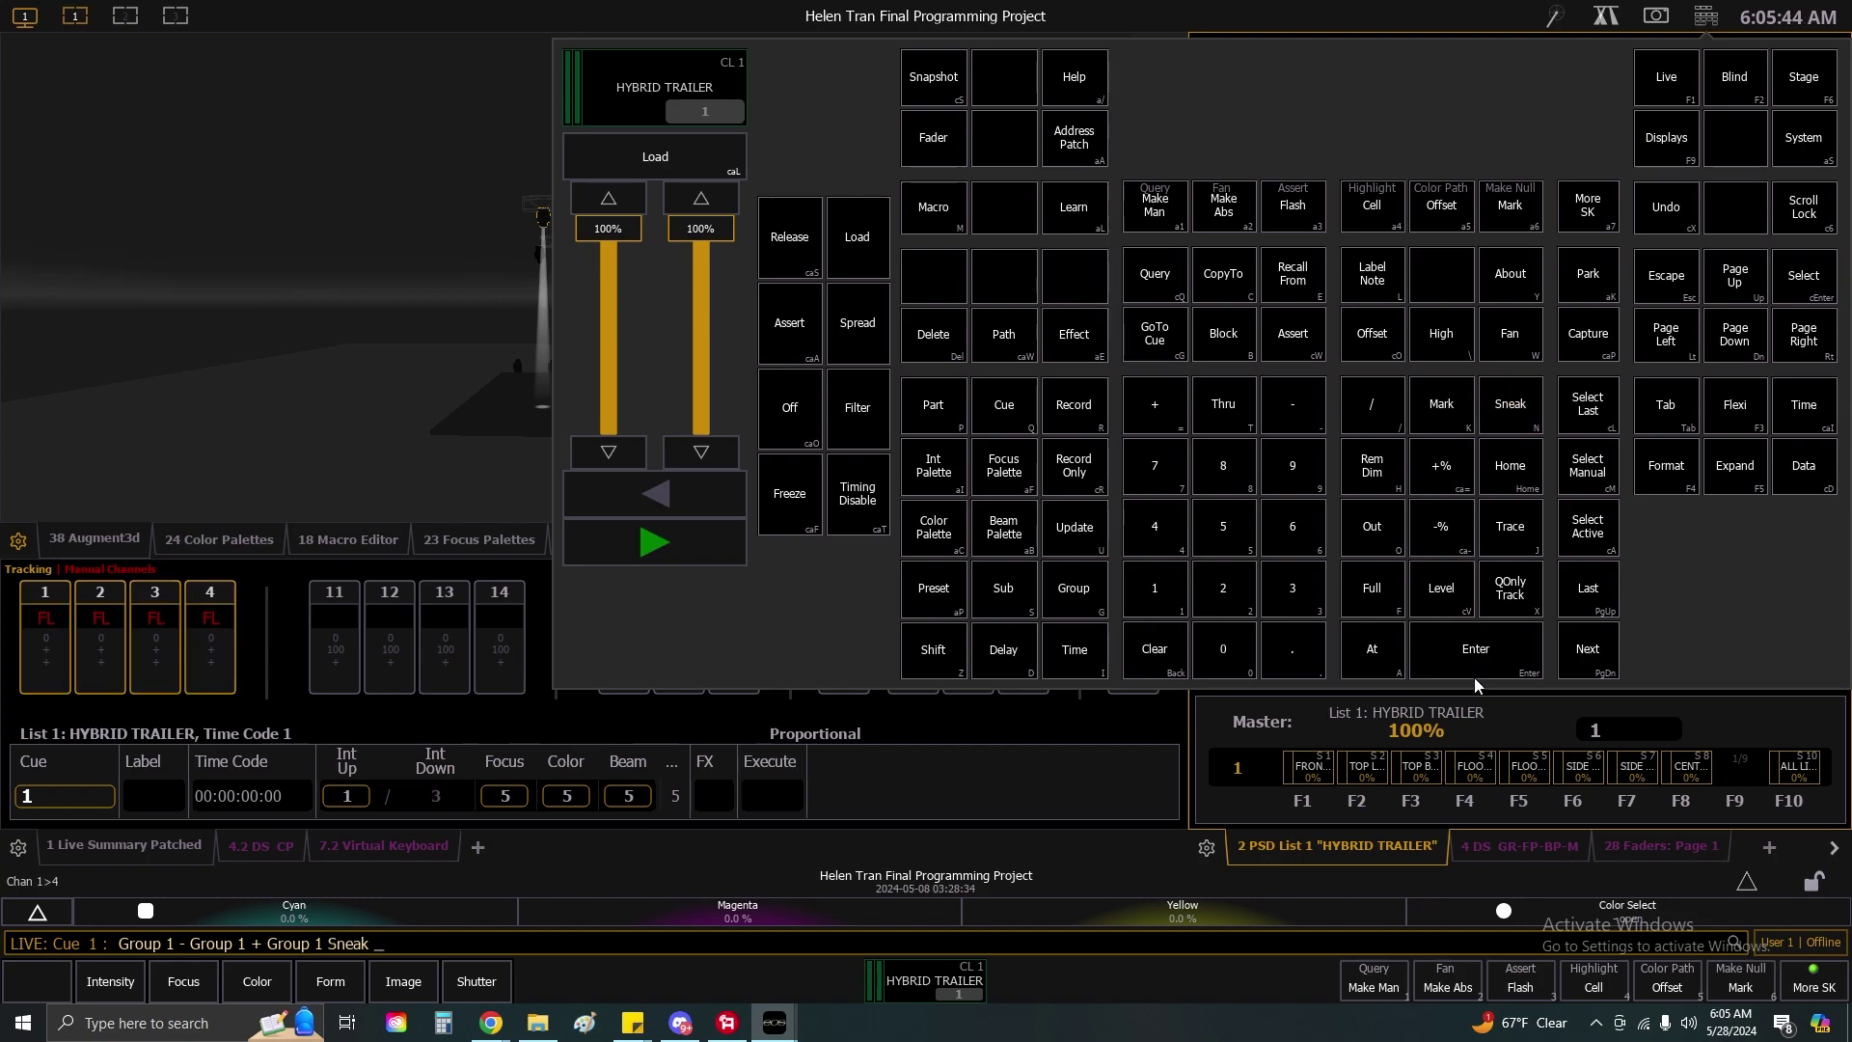
click(1154, 333)
click(1372, 555)
key(Return)
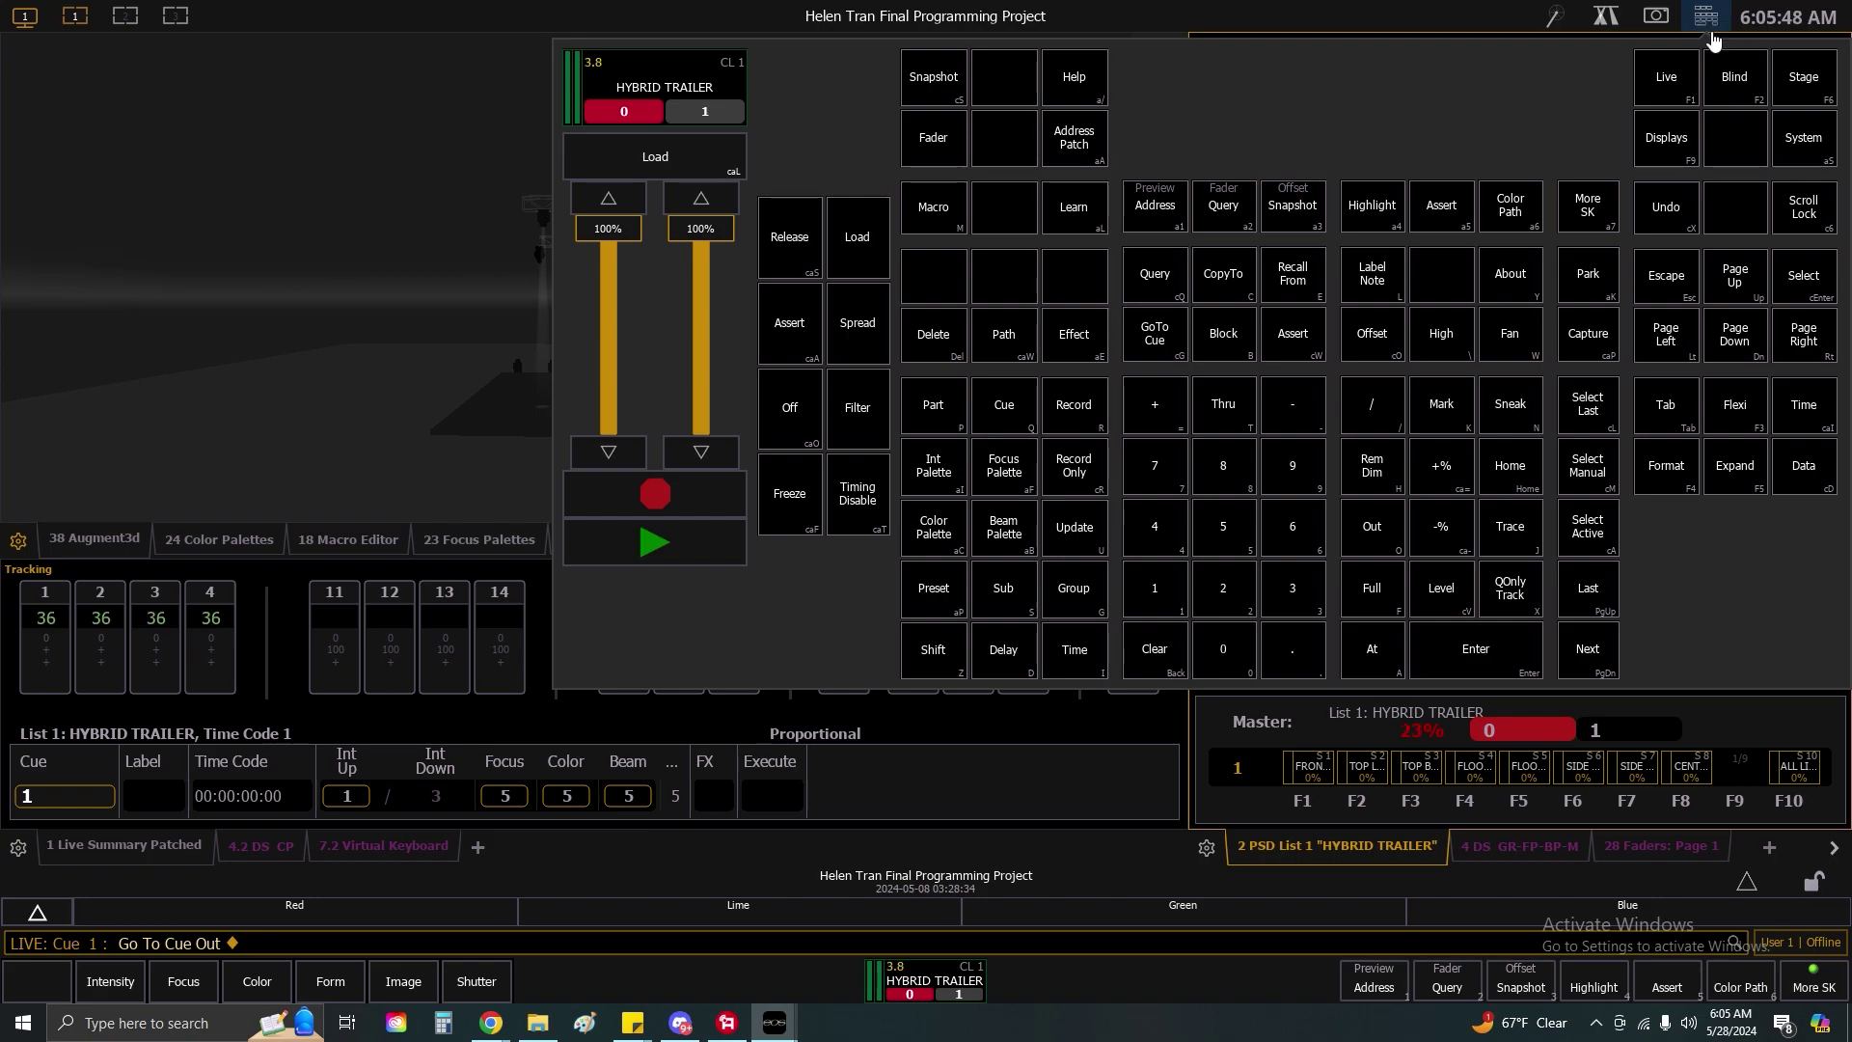
click(1703, 15)
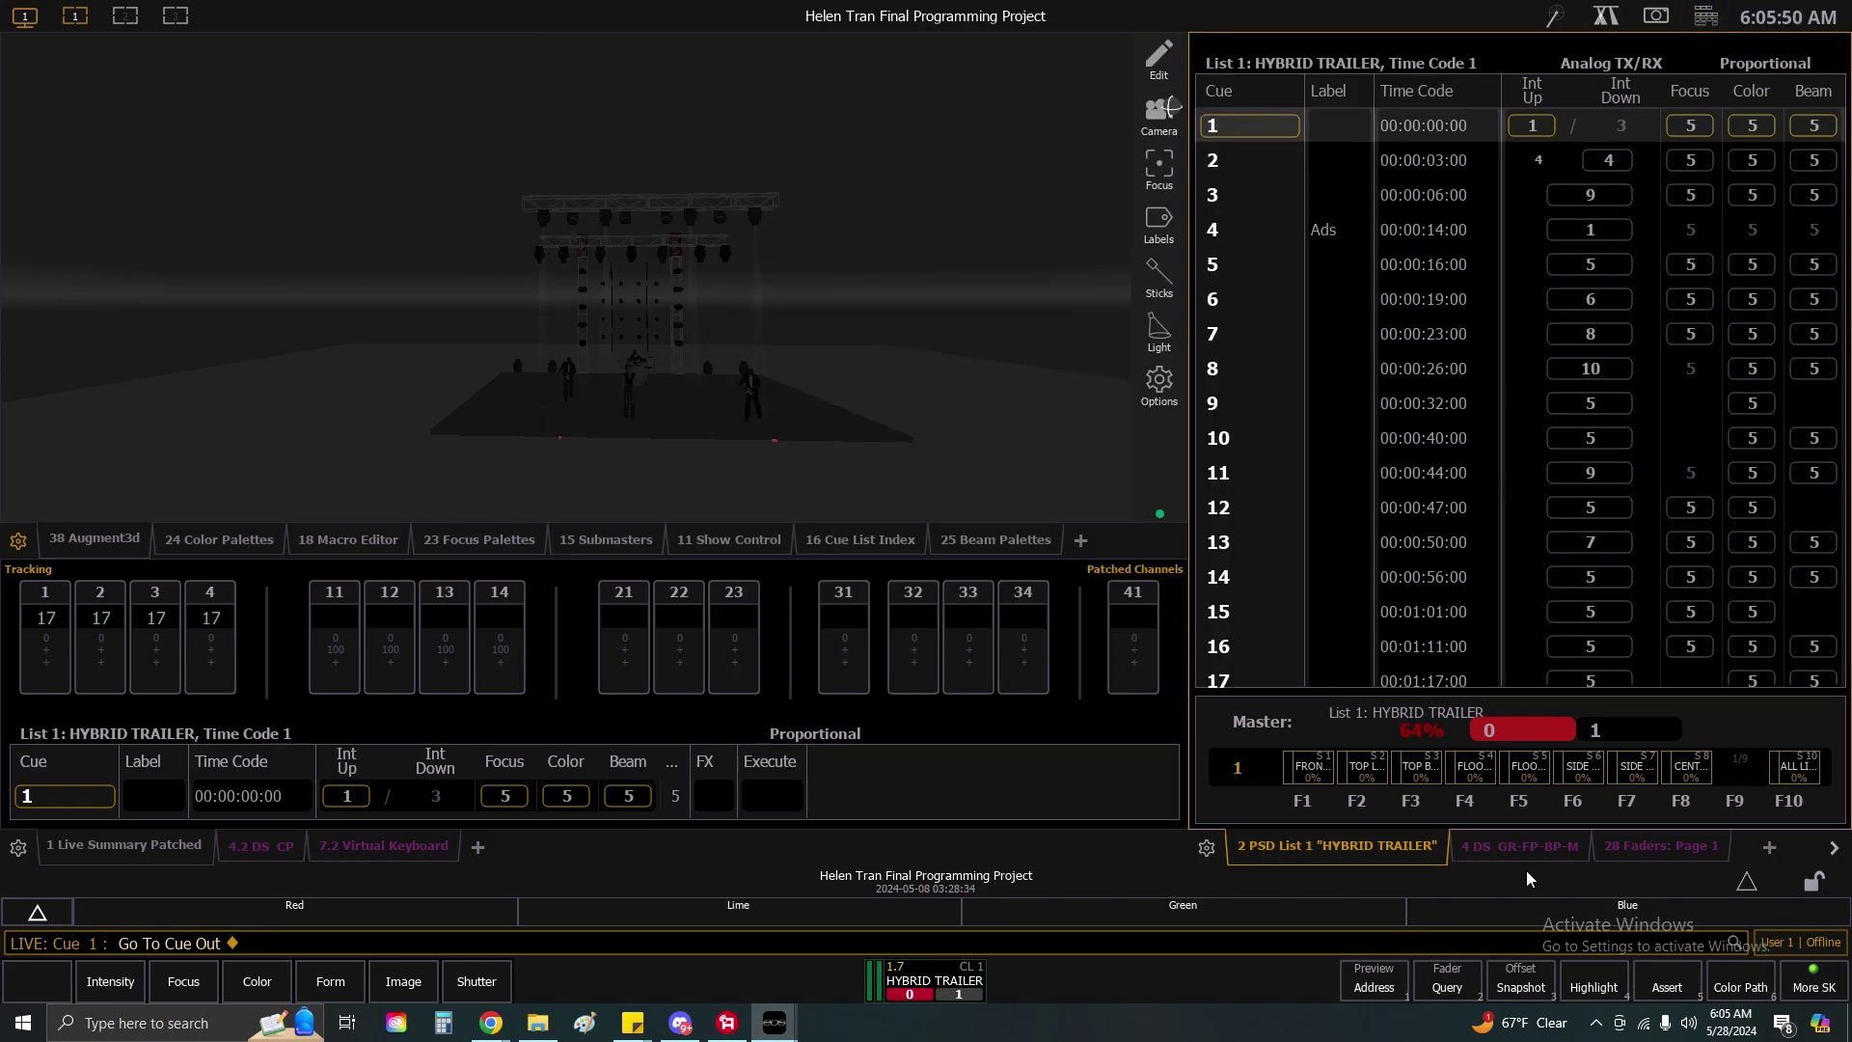
View the group and palette direct selects, the fader page and the virtual keyboard as both a docked display and a pop-up.
click(1521, 849)
click(1636, 859)
click(1833, 849)
click(1532, 848)
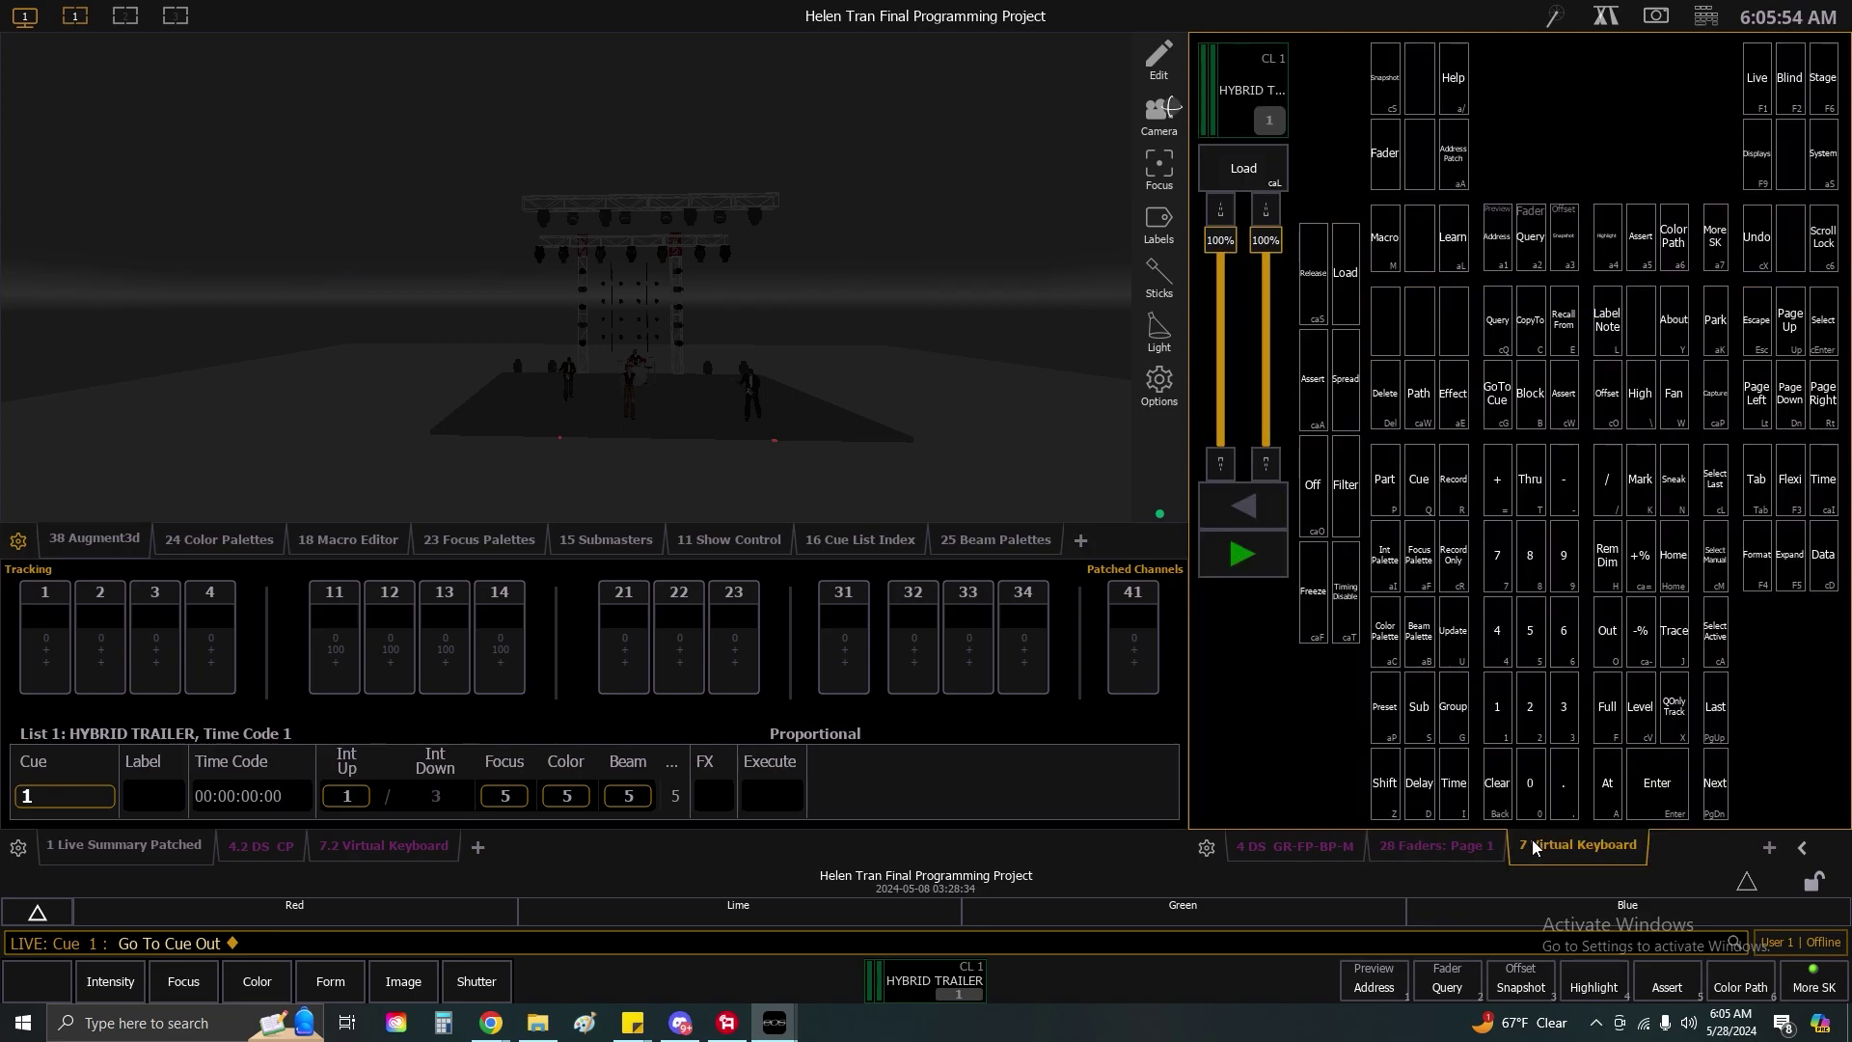
click(1705, 15)
click(1705, 16)
click(1705, 16)
click(1705, 16)
Recall Snapshot 1, check the virtual keyboard over its layout, and recall Snapshot 5.
click(1656, 15)
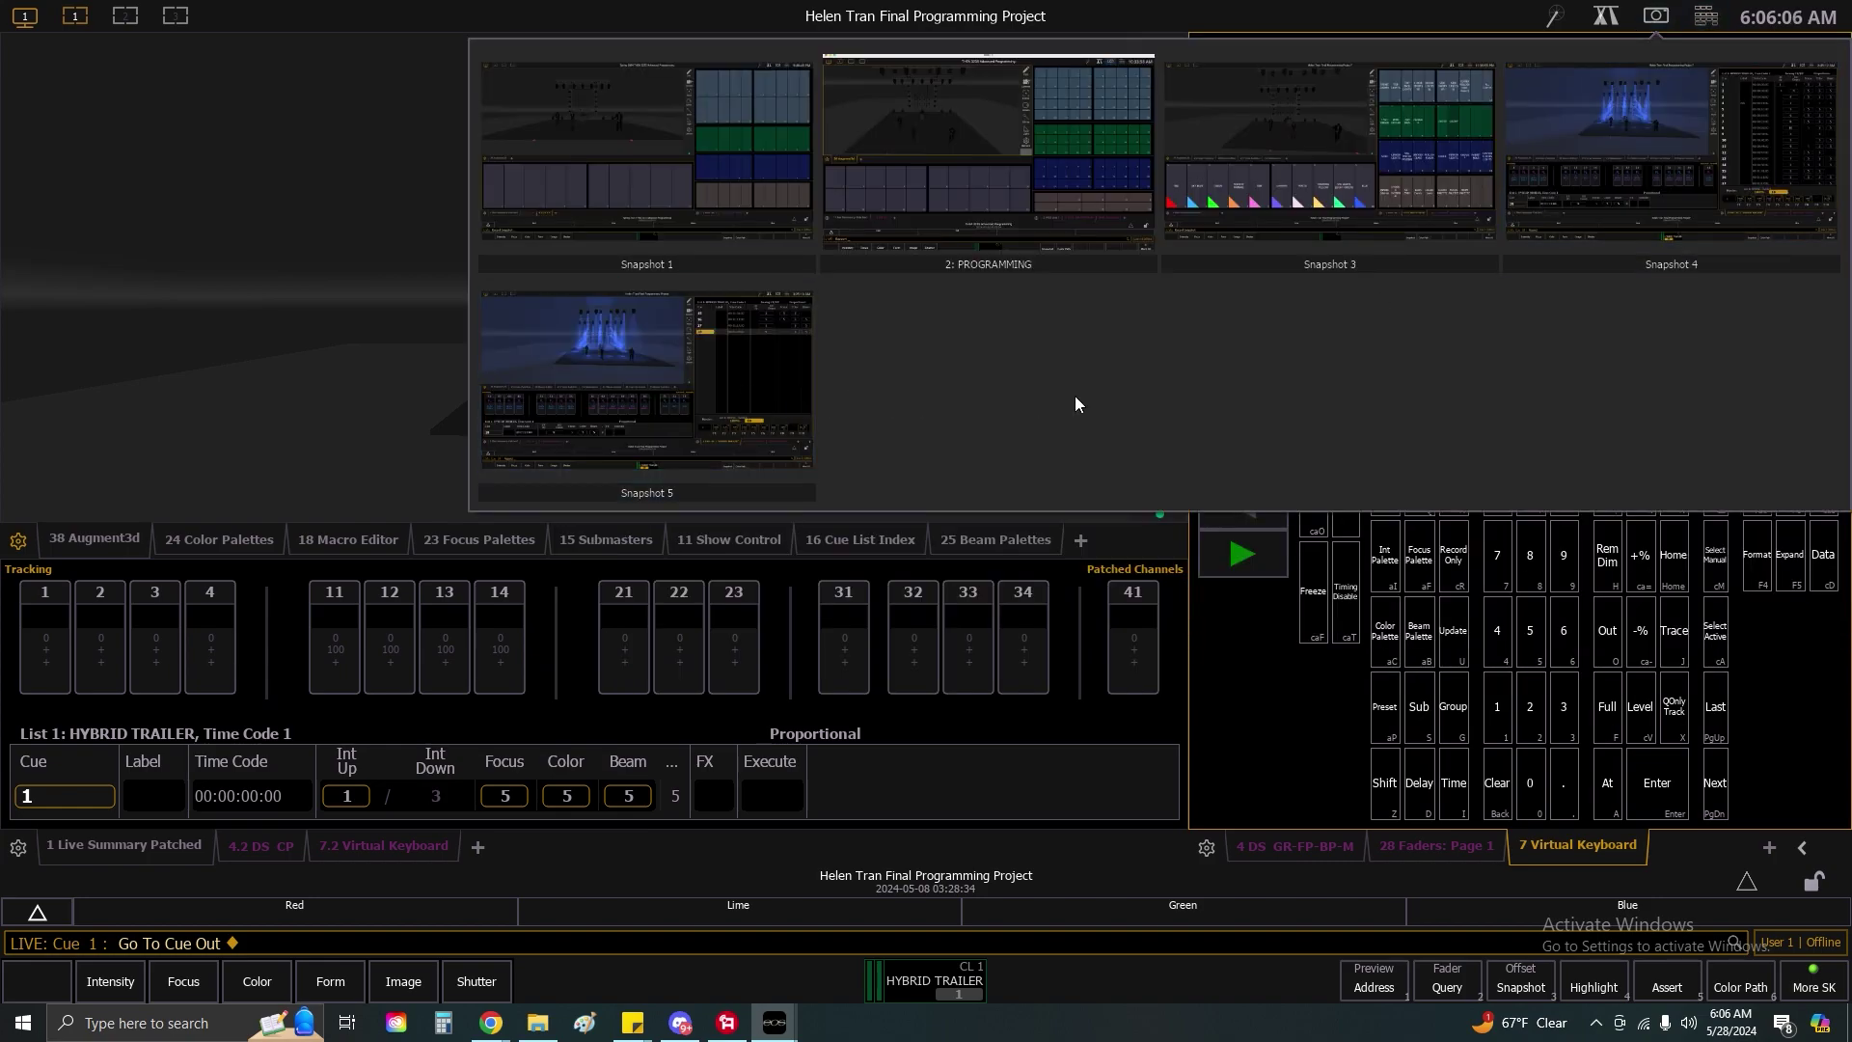
click(723, 215)
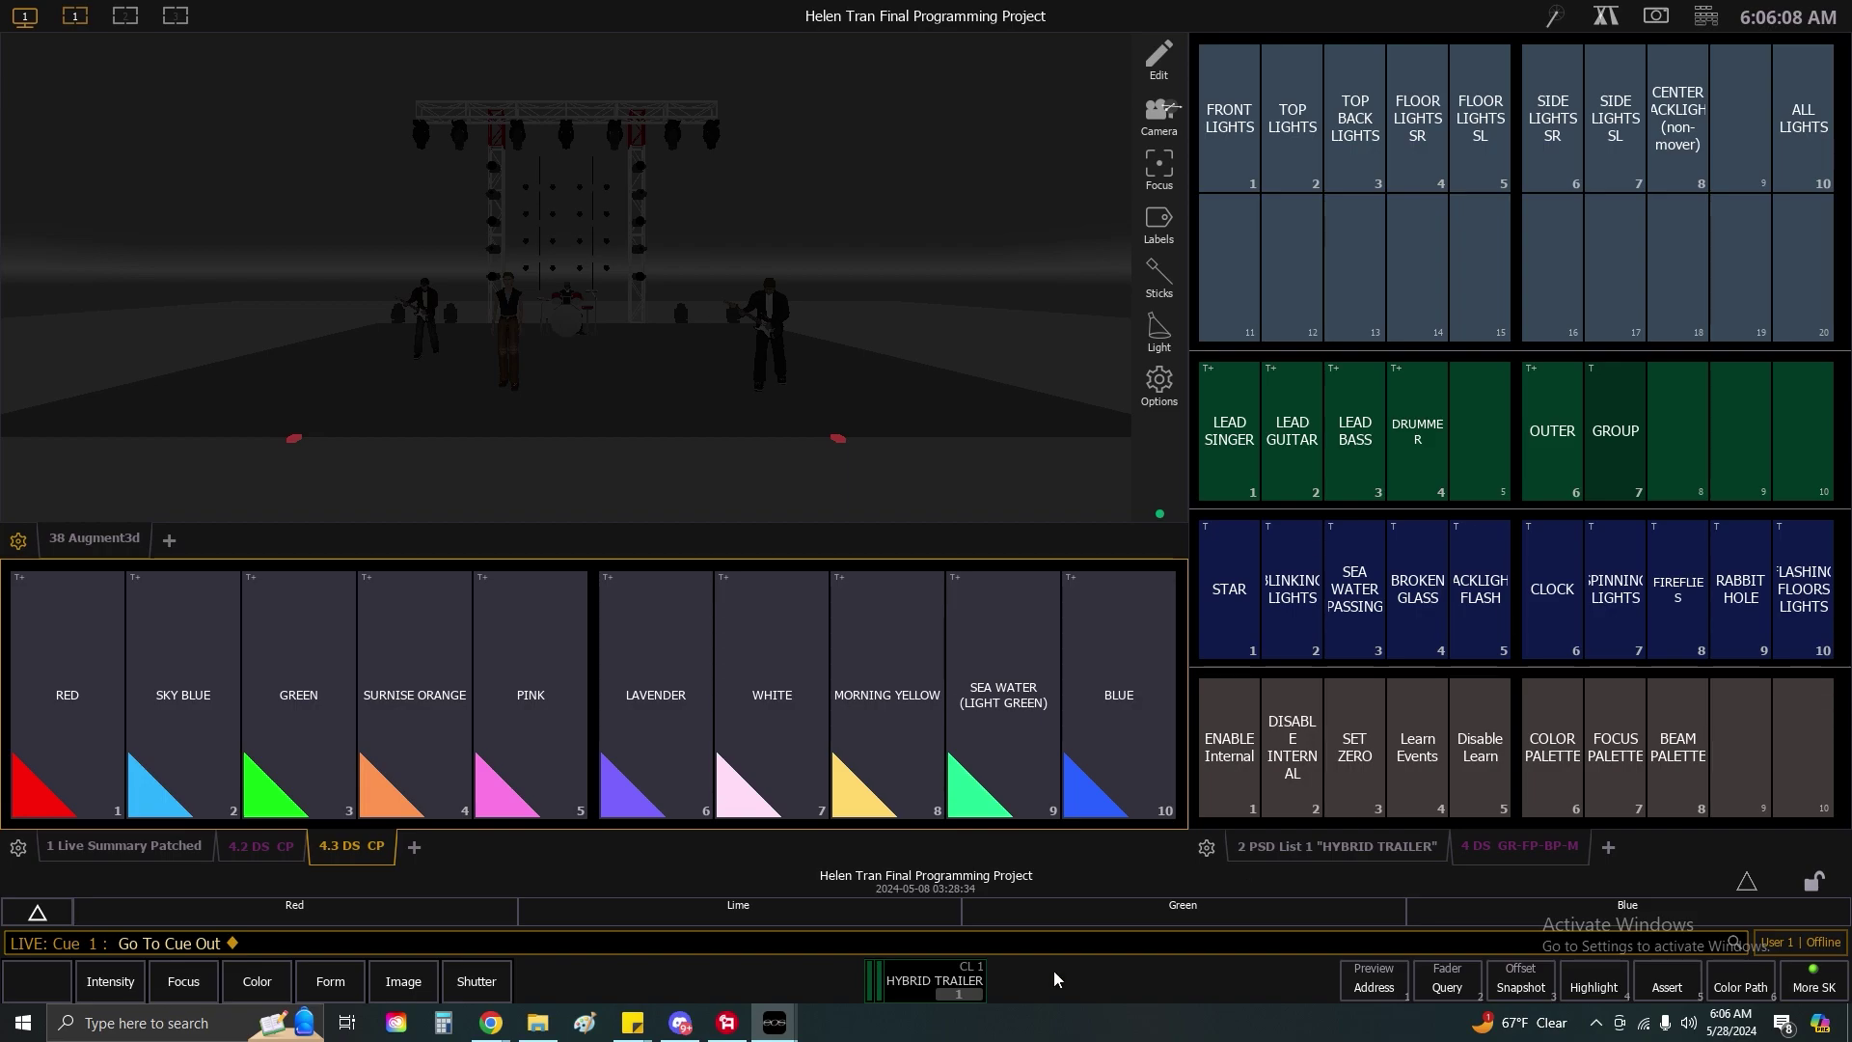
click(1705, 16)
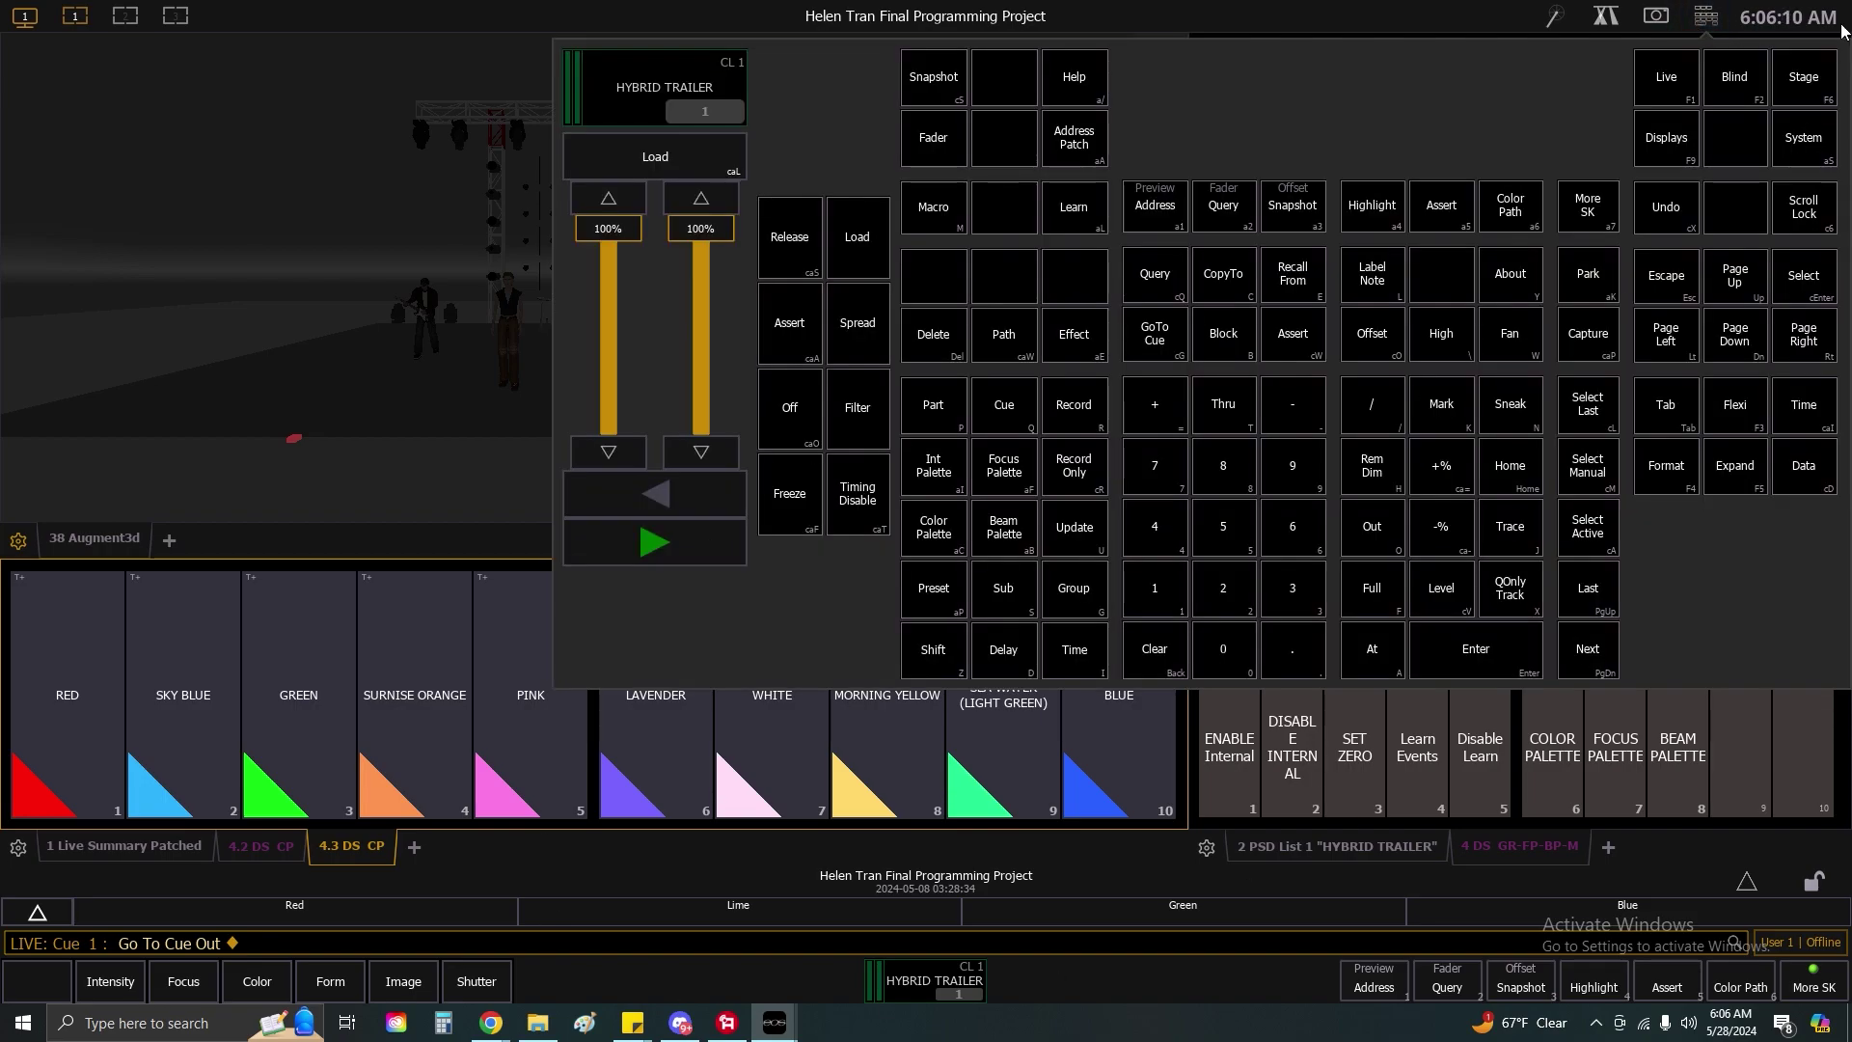
click(1705, 15)
click(1656, 16)
click(529, 401)
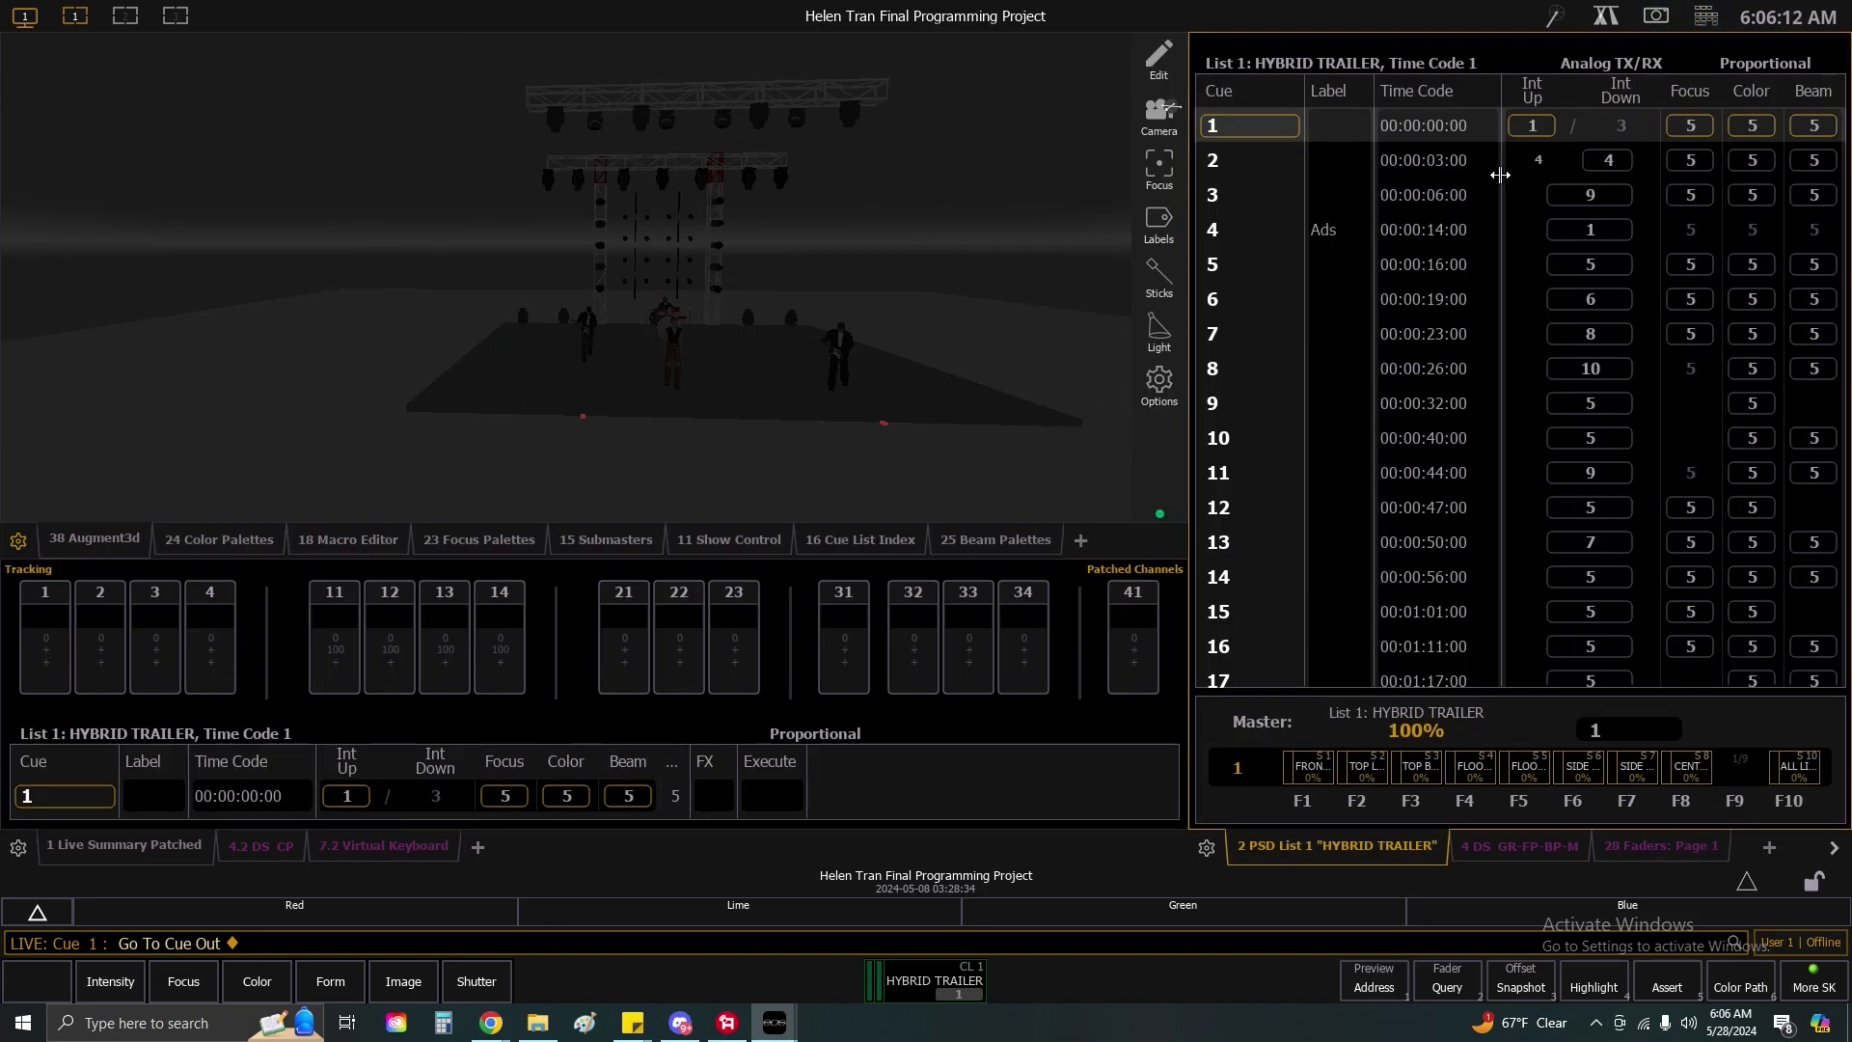
Look through the direct selects displays of Snapshot 5, ending on the color palettes with the group, focus, beam and macro banks.
click(1517, 847)
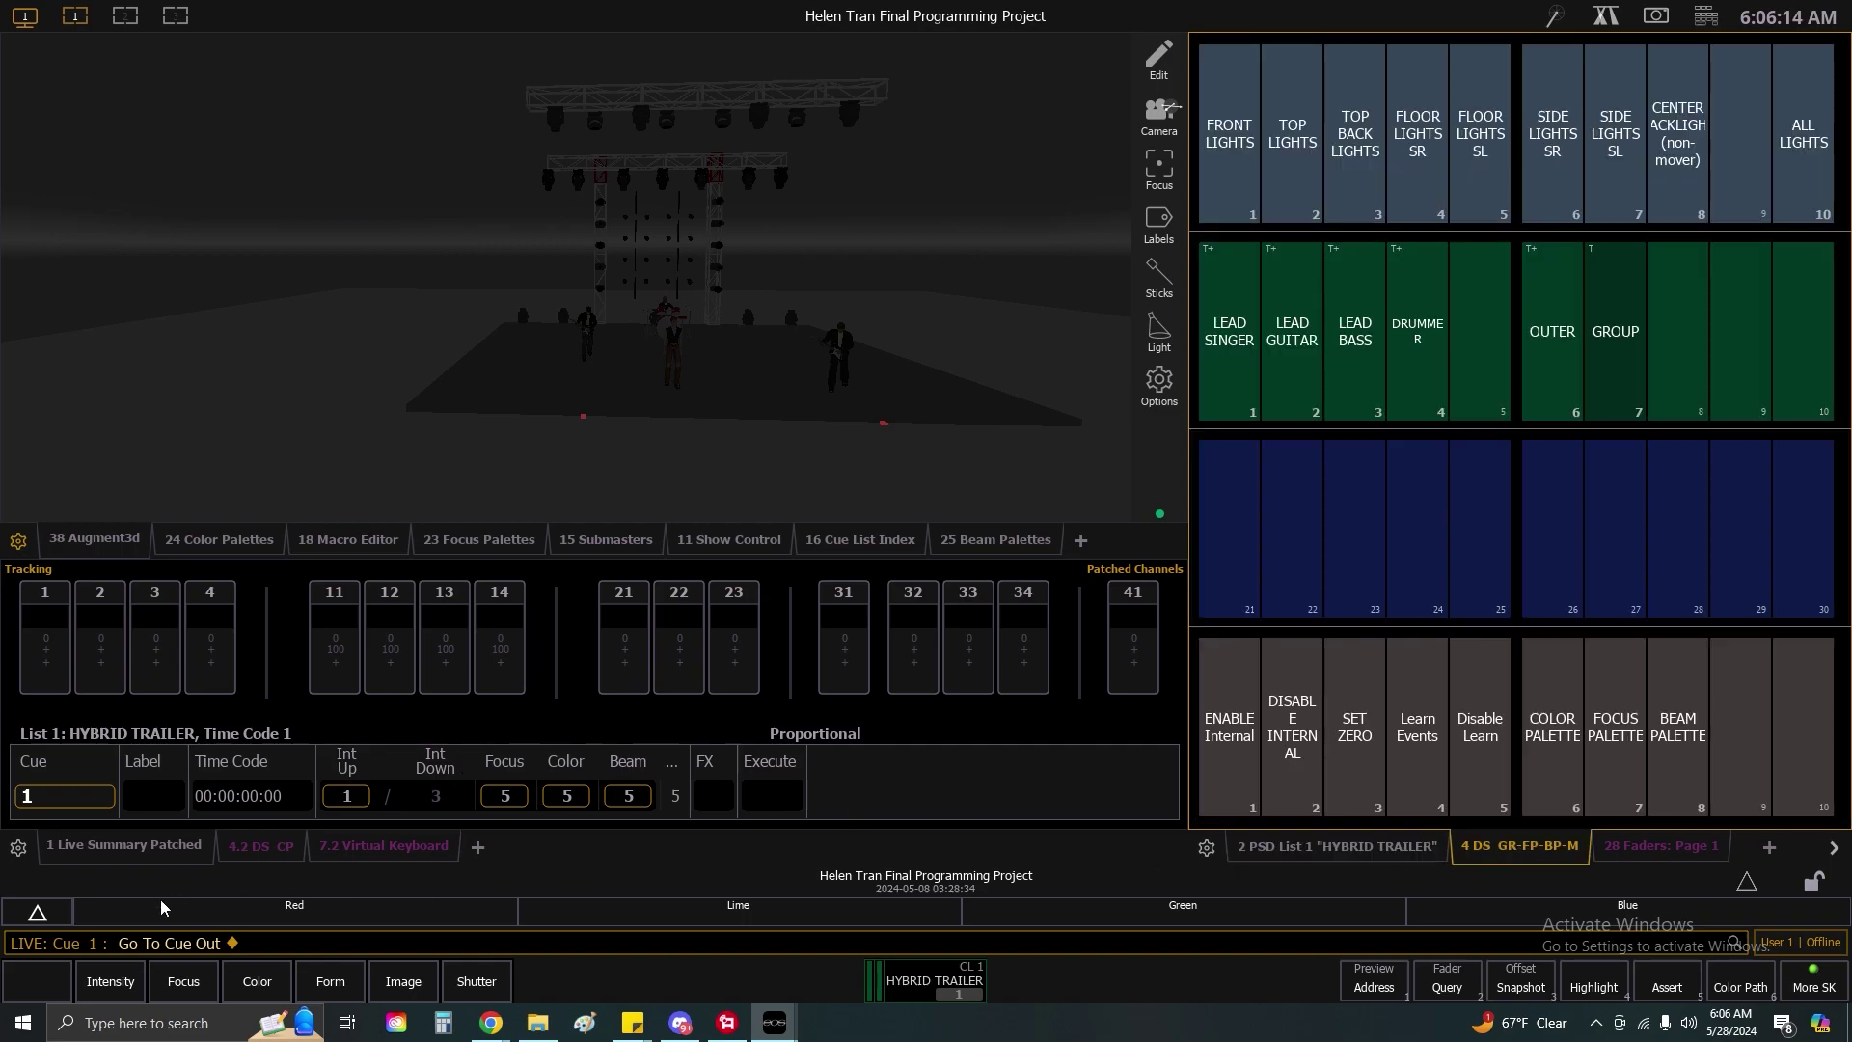
click(383, 846)
click(248, 848)
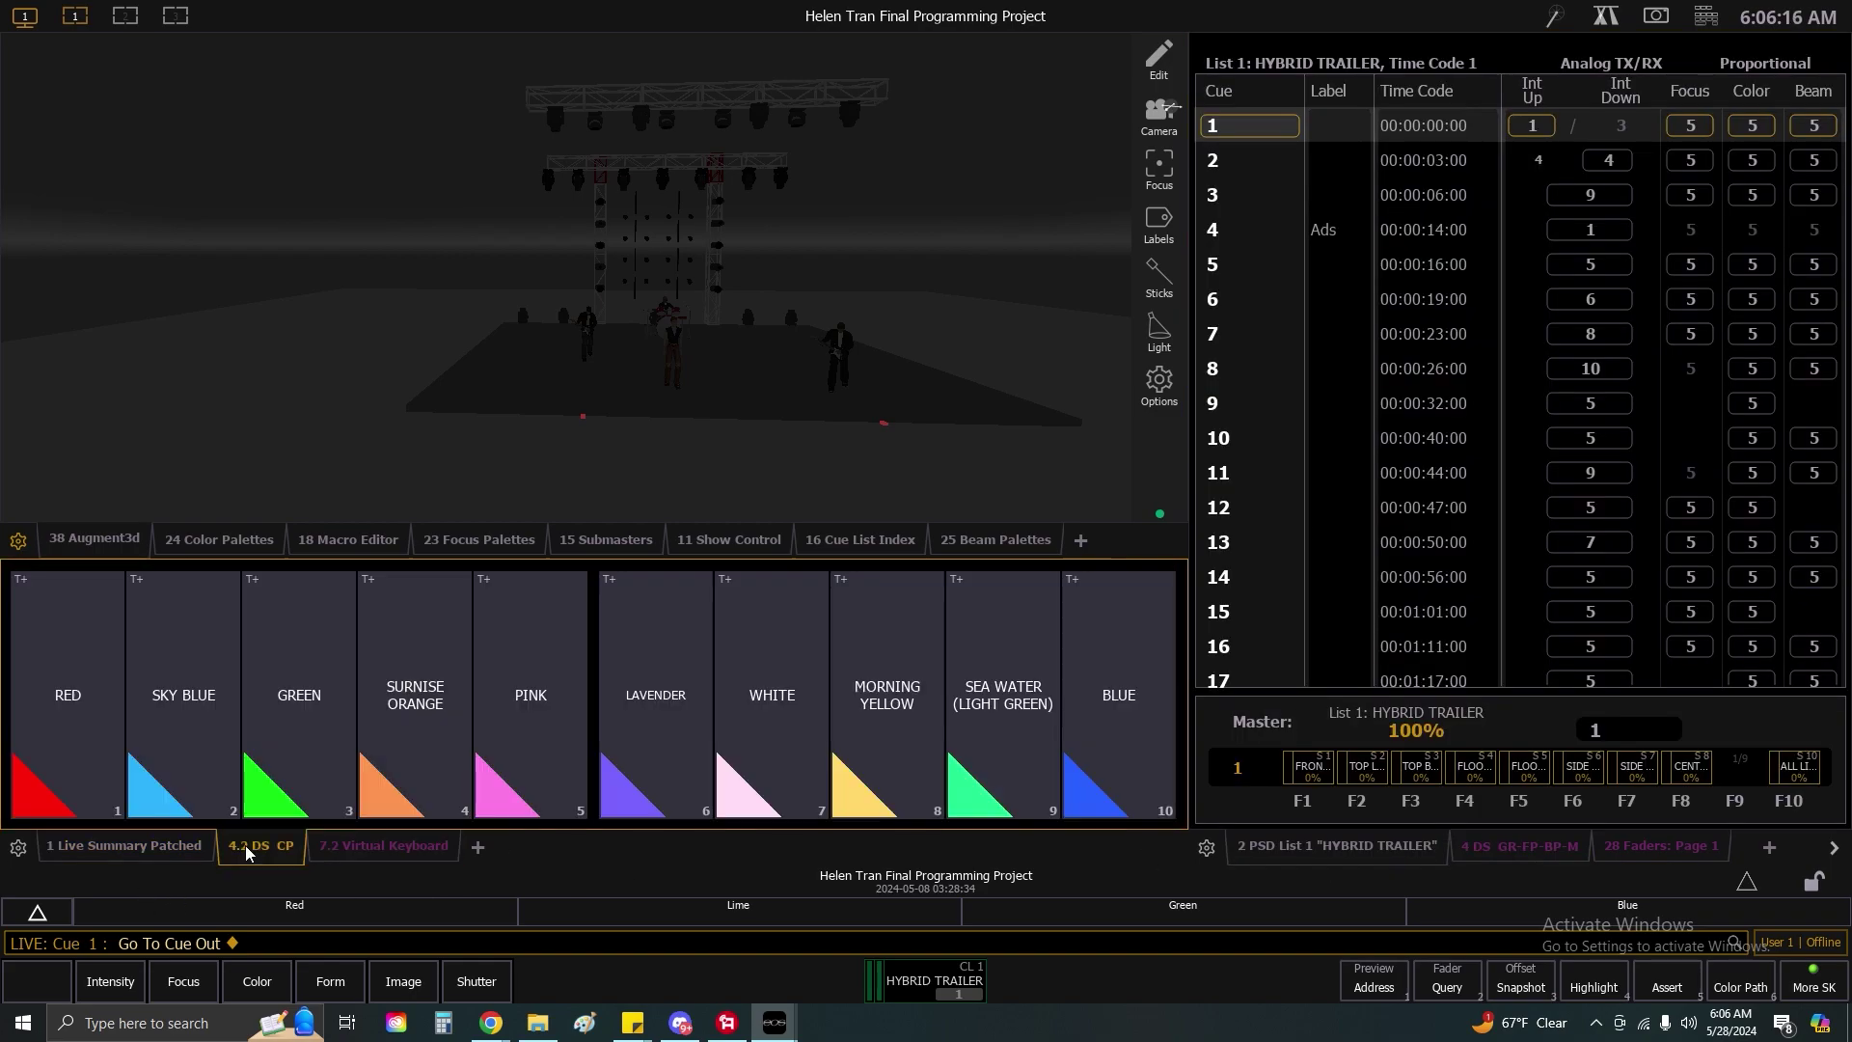
click(1492, 847)
click(1706, 15)
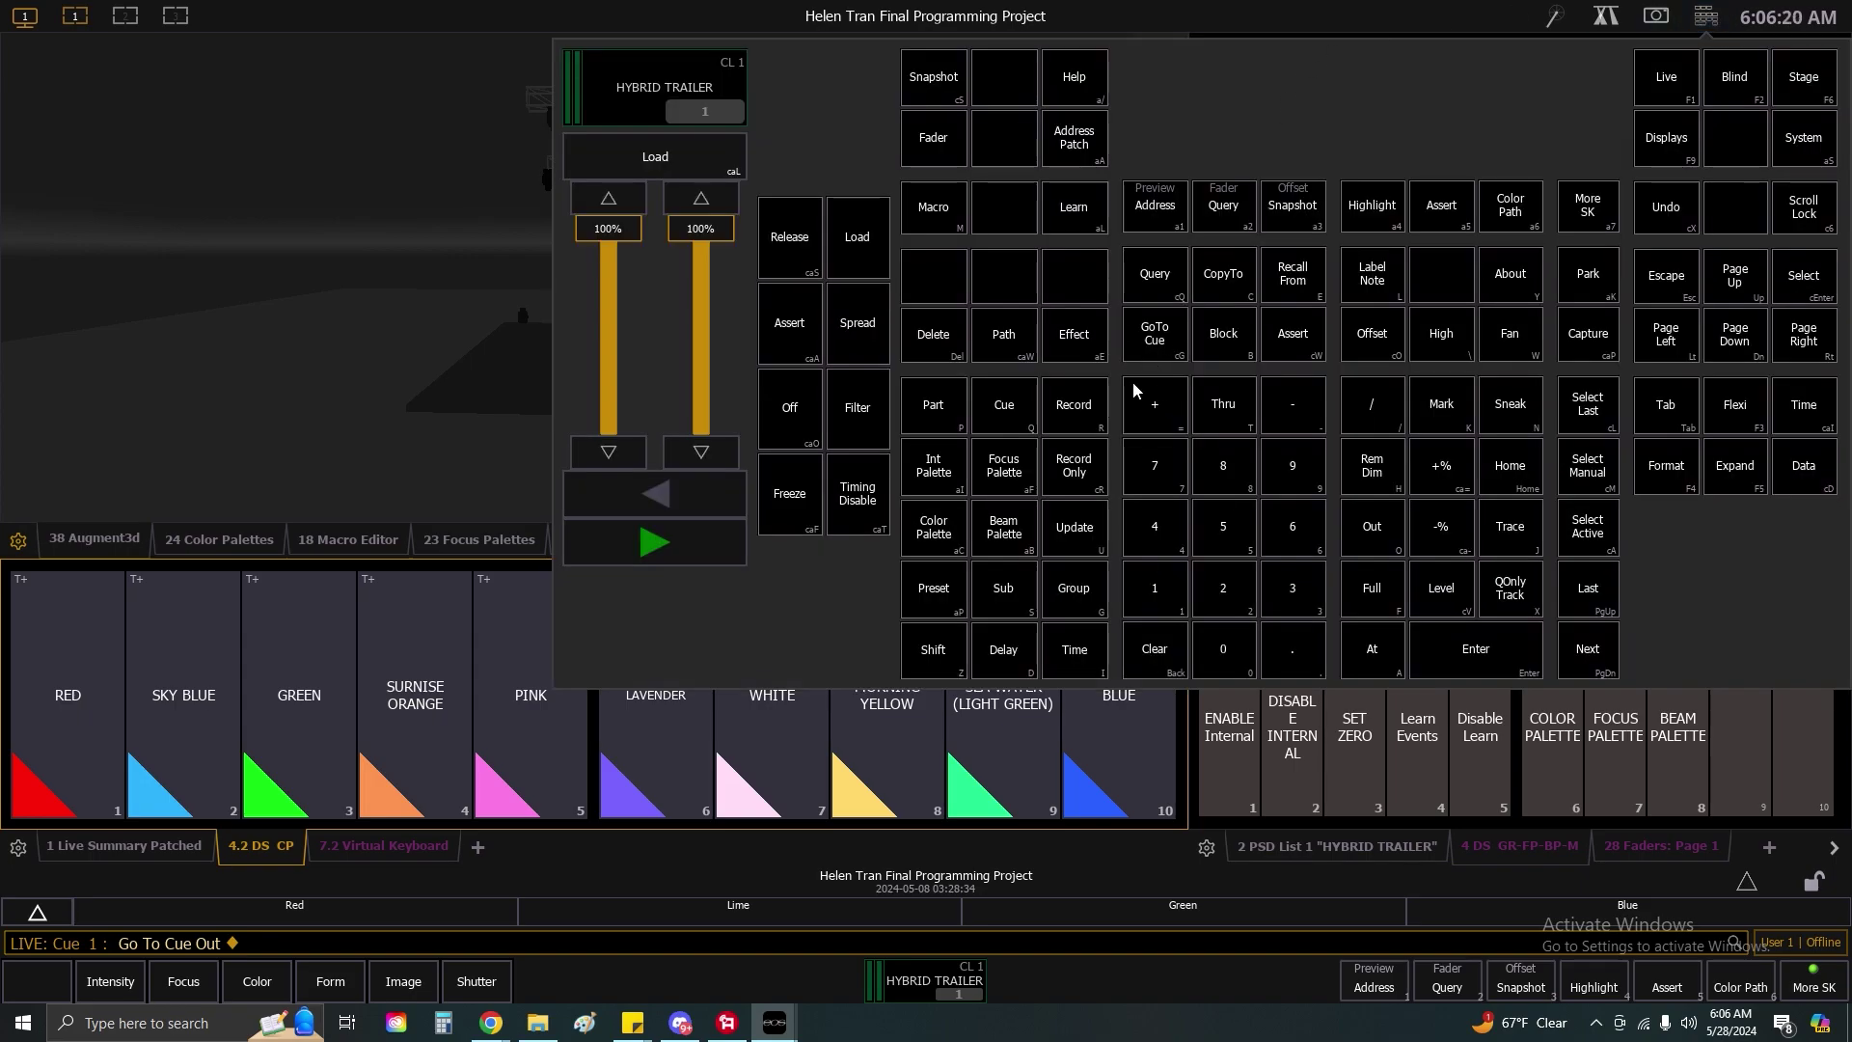
click(1084, 425)
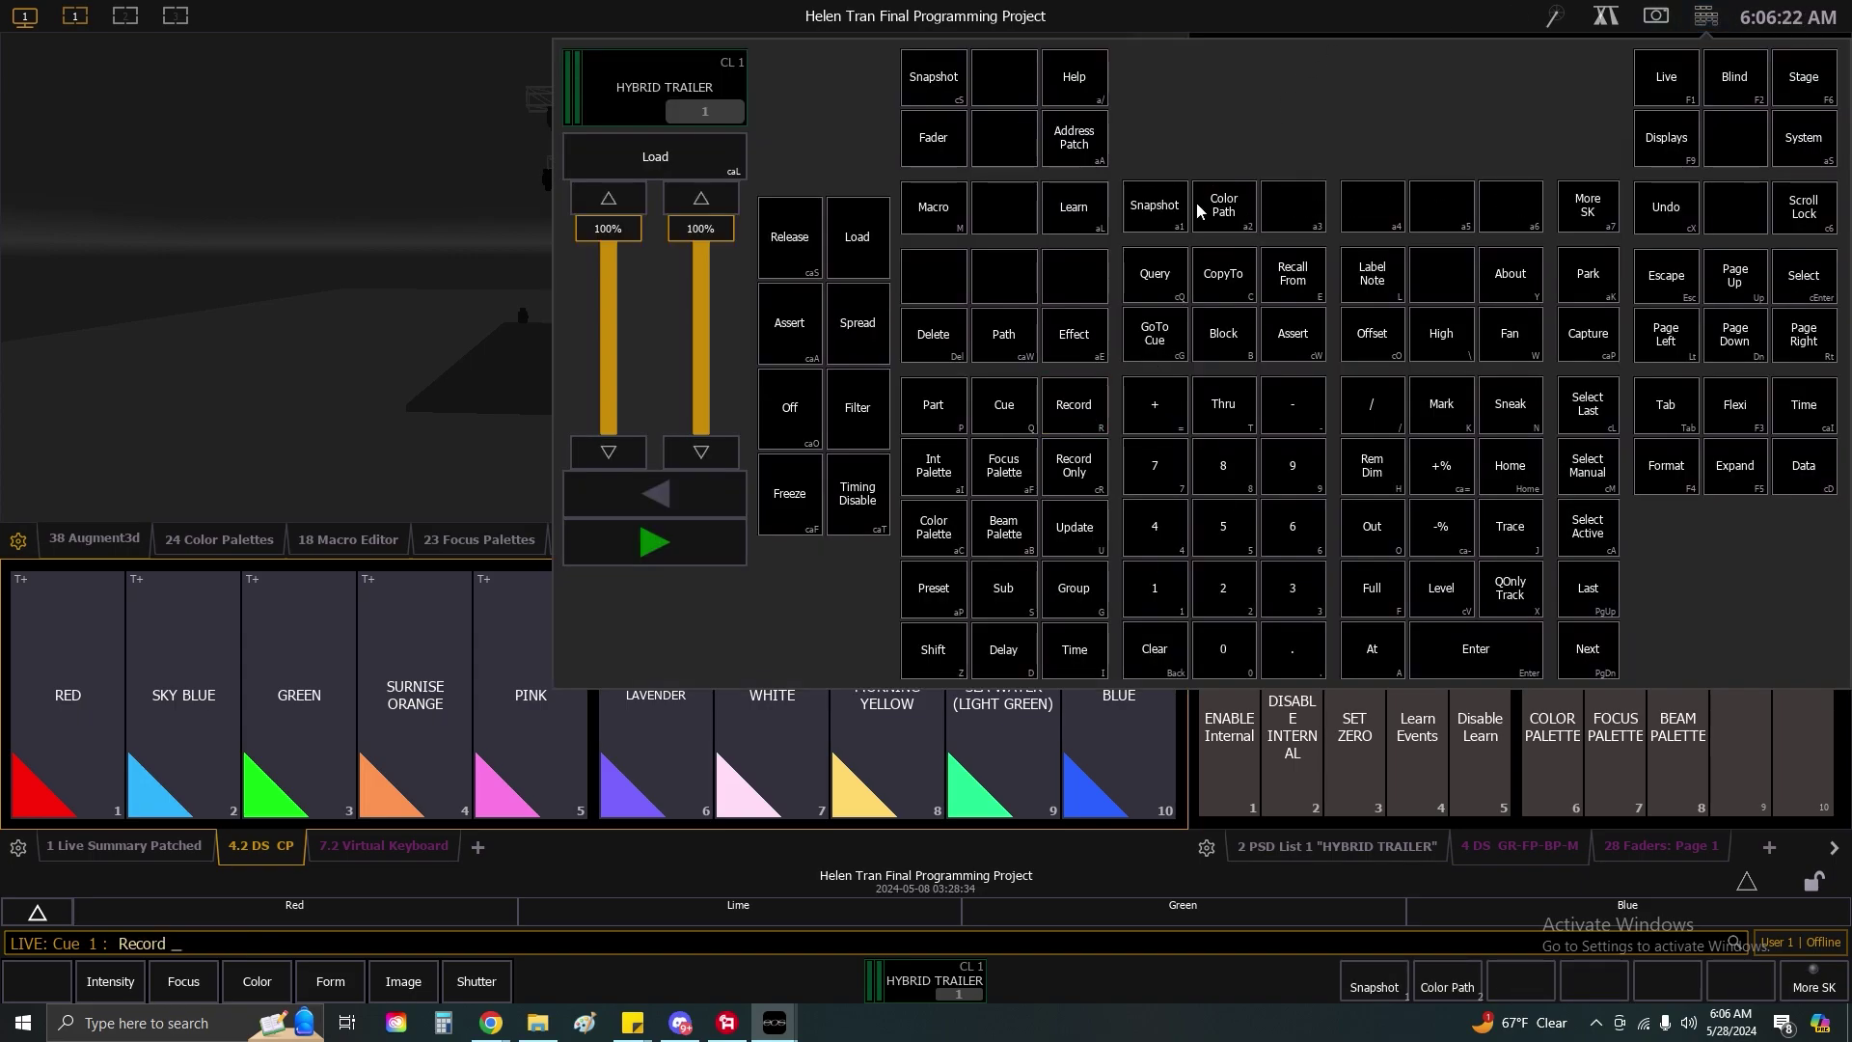
click(1705, 16)
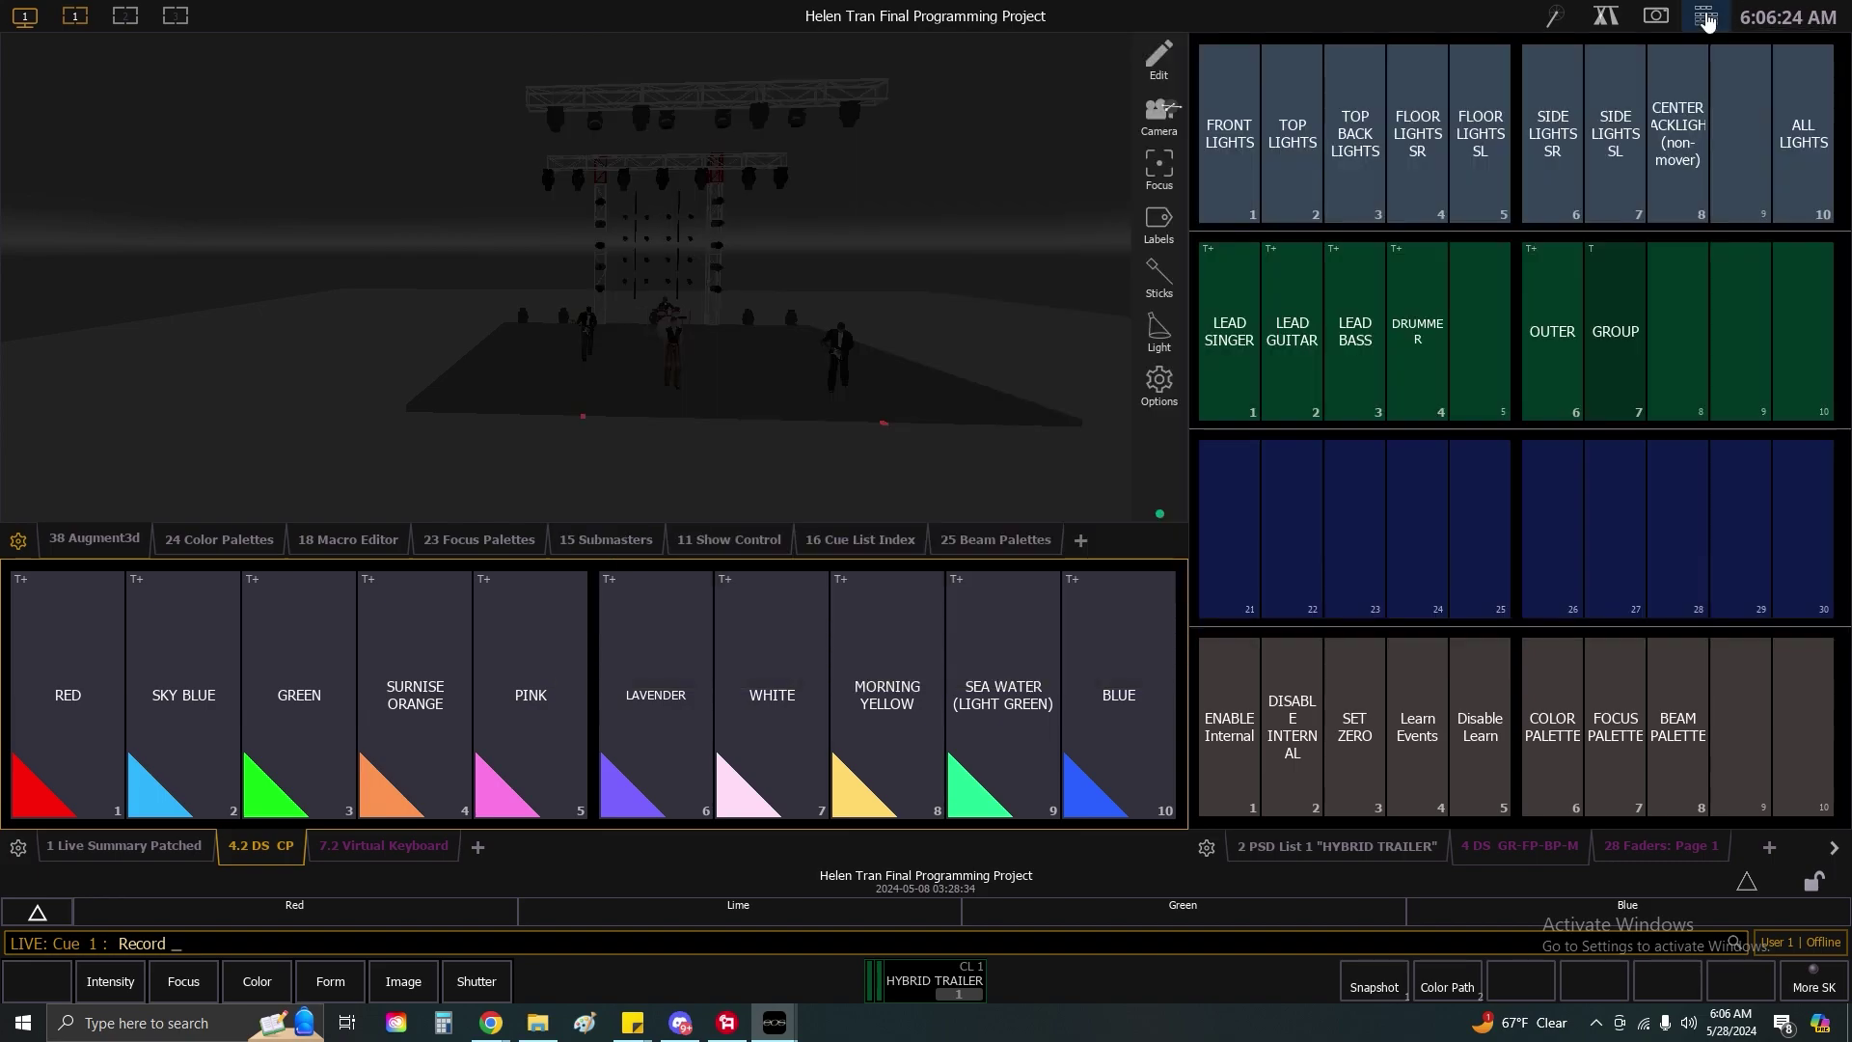
key(BackSpace)
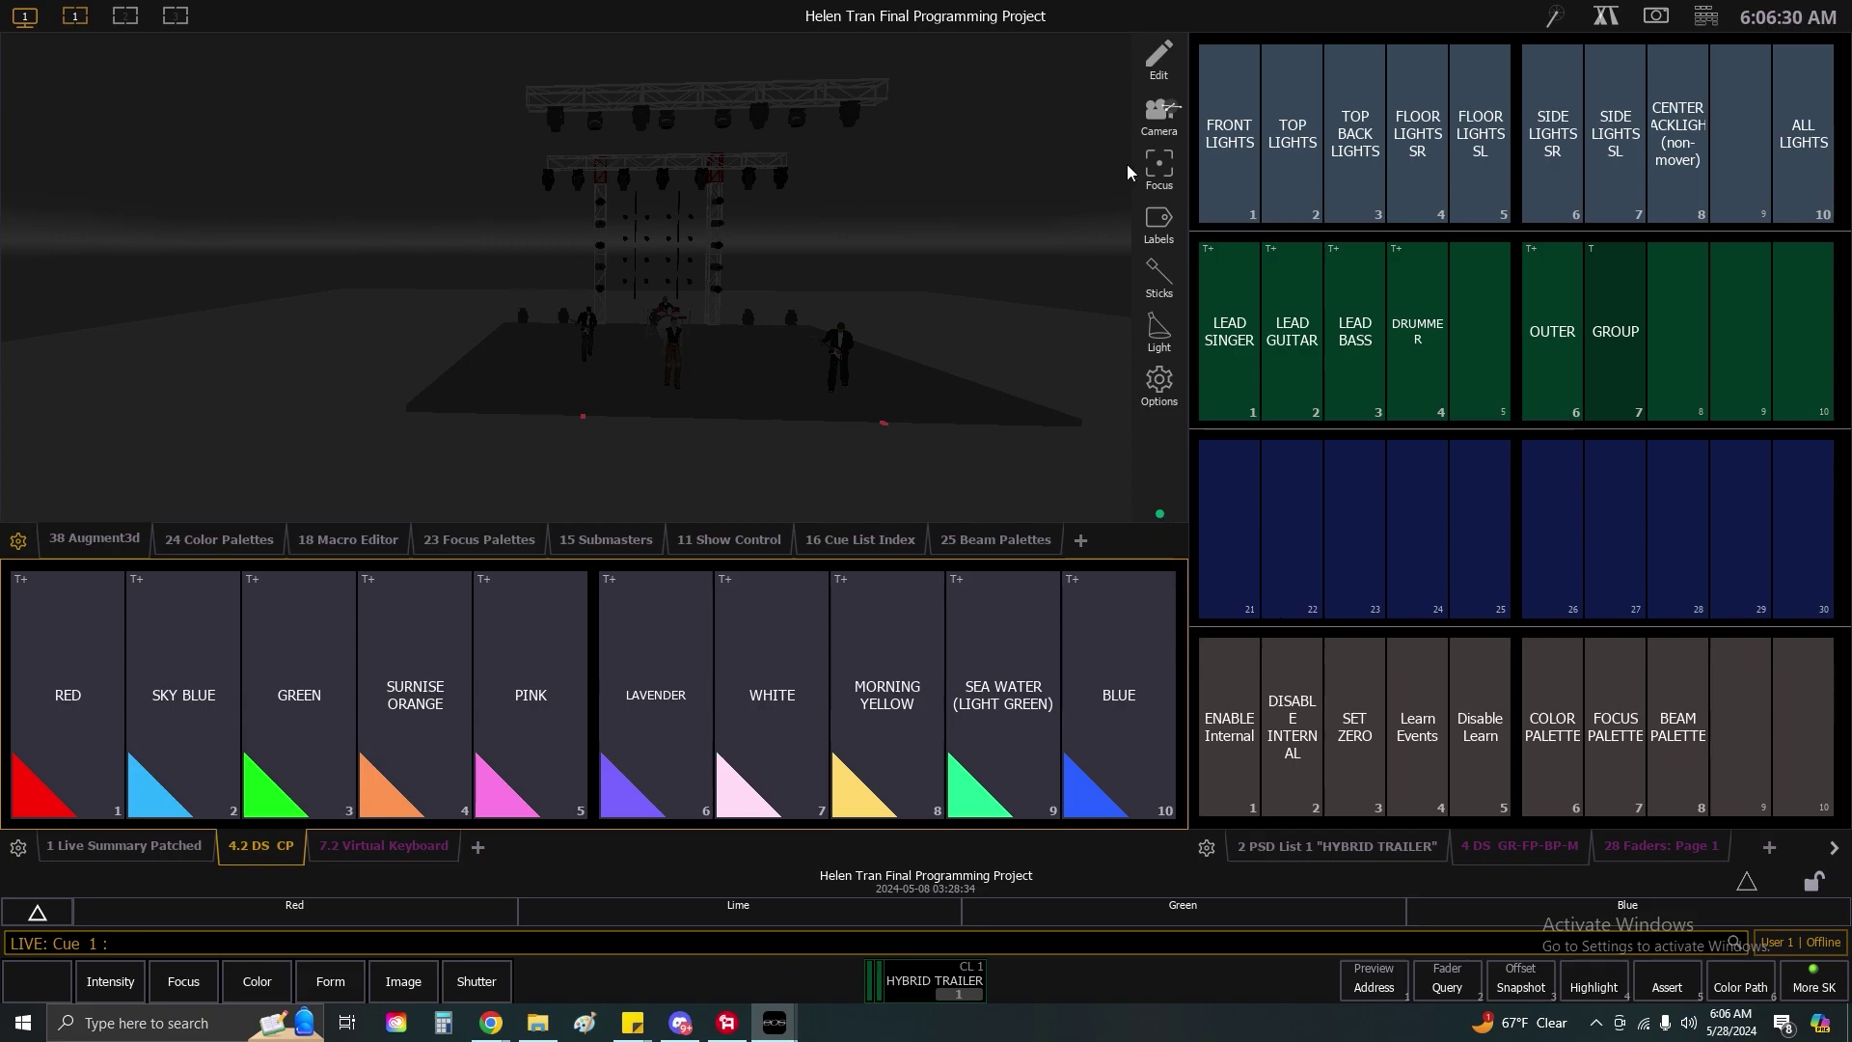
Examine the Direct Selects configuration for Bank 3: Beam Palettes, including its layout, page and control button options, and close it.
drag(1049, 357, 1028, 366)
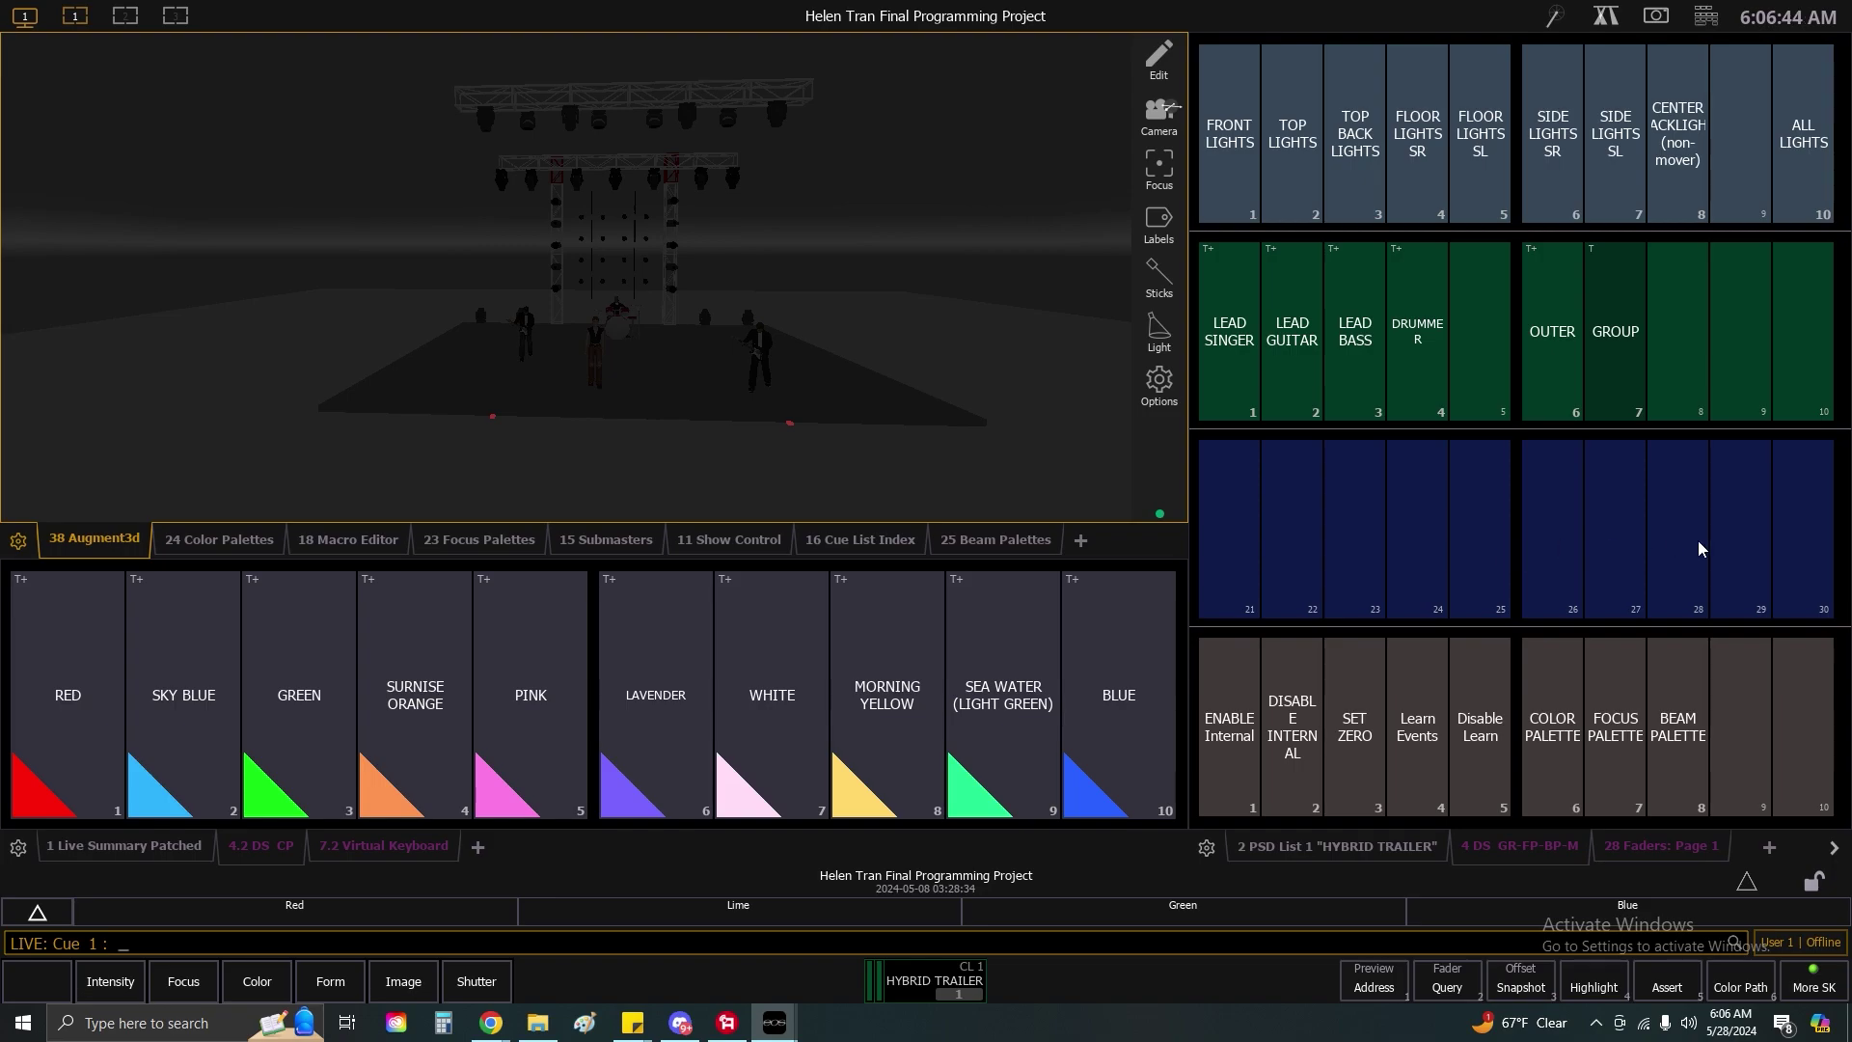
click(1206, 847)
click(1206, 848)
click(1207, 848)
click(1284, 871)
click(1206, 848)
click(1721, 269)
click(1720, 268)
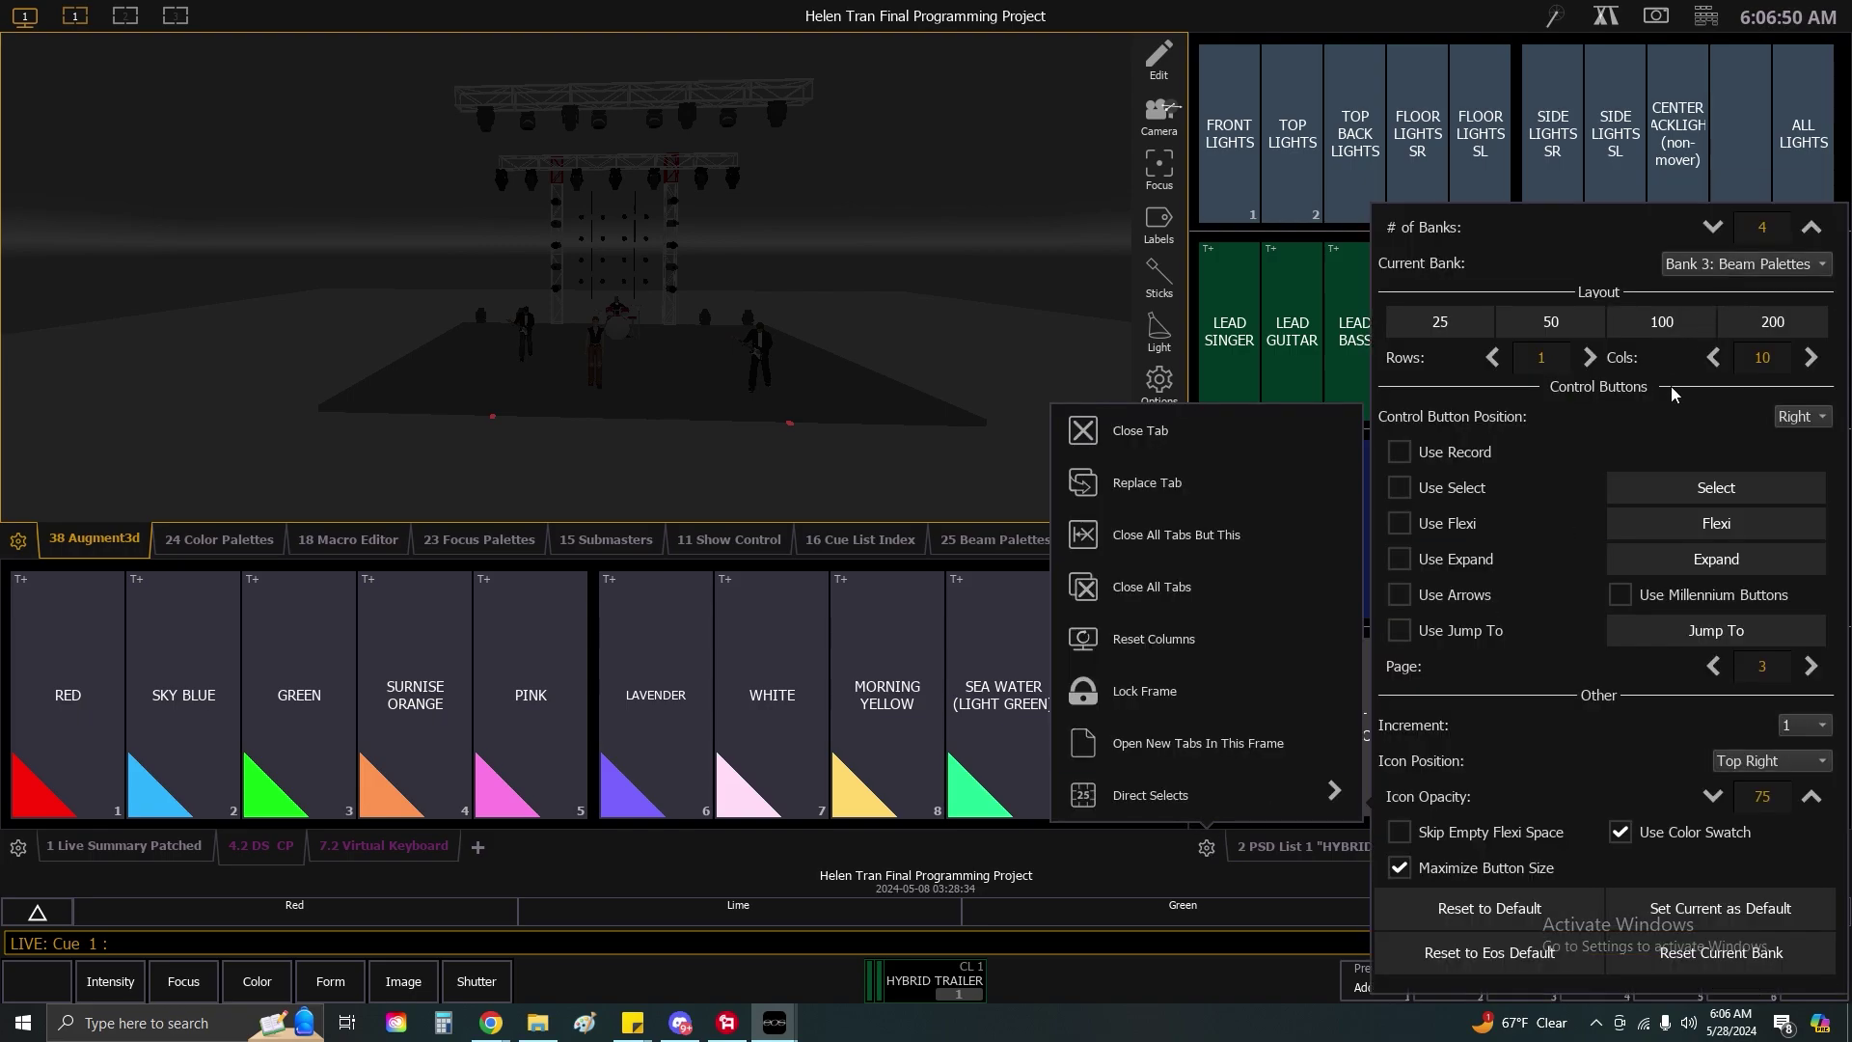
click(1207, 843)
click(1403, 536)
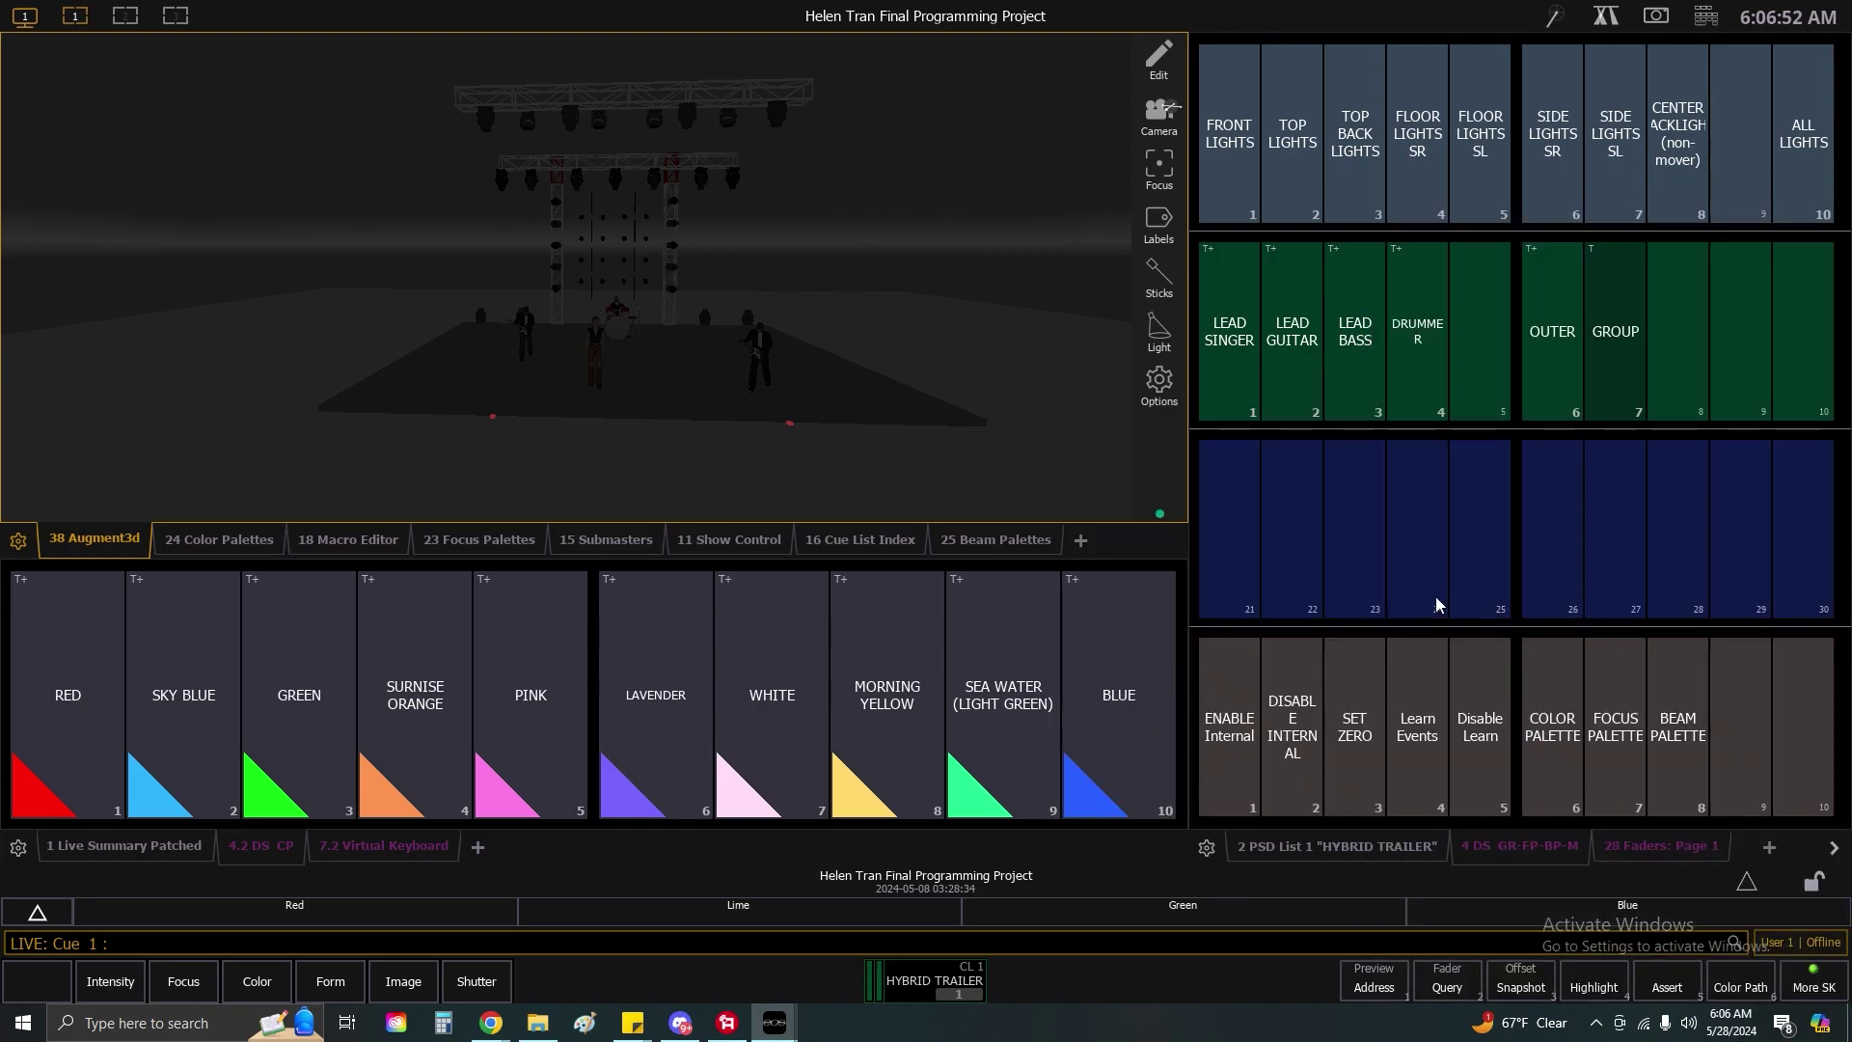
Recall Snapshot 5 and show the group, focus, beam and macro direct selects together with the color palette direct selects.
click(1669, 19)
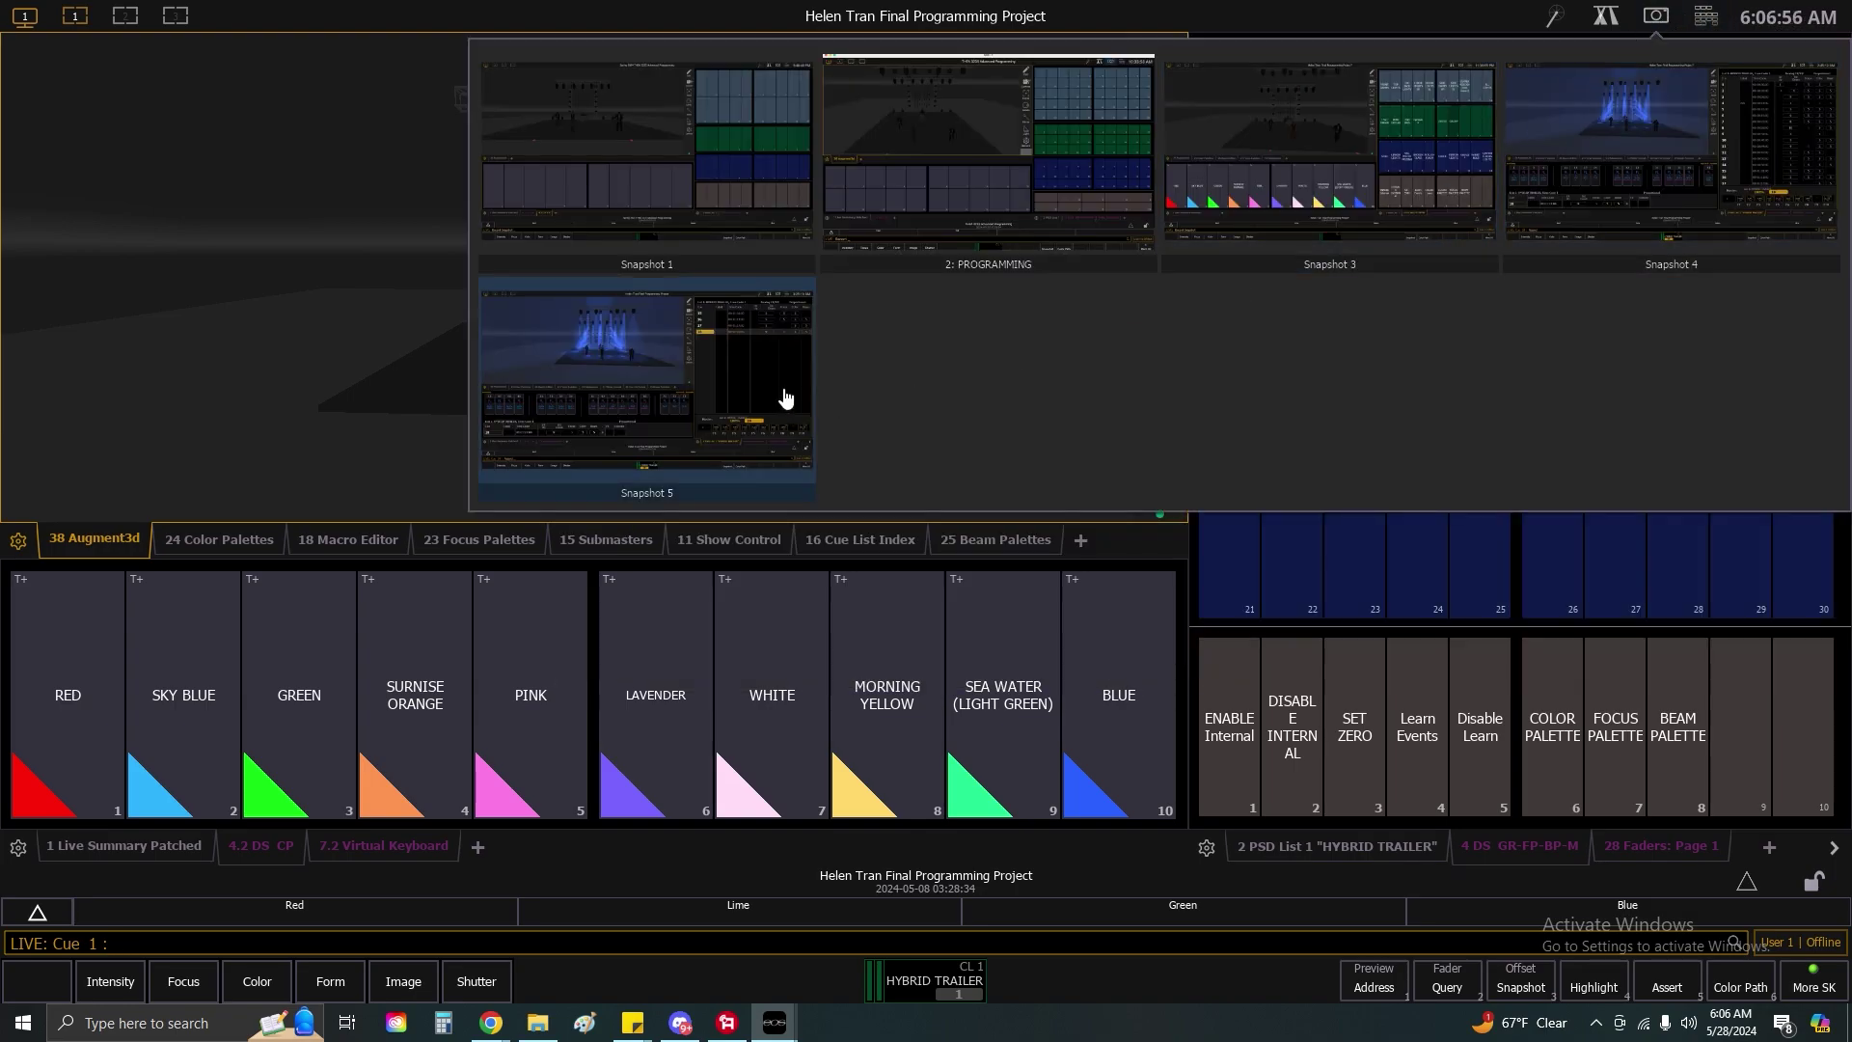
click(785, 395)
click(1557, 854)
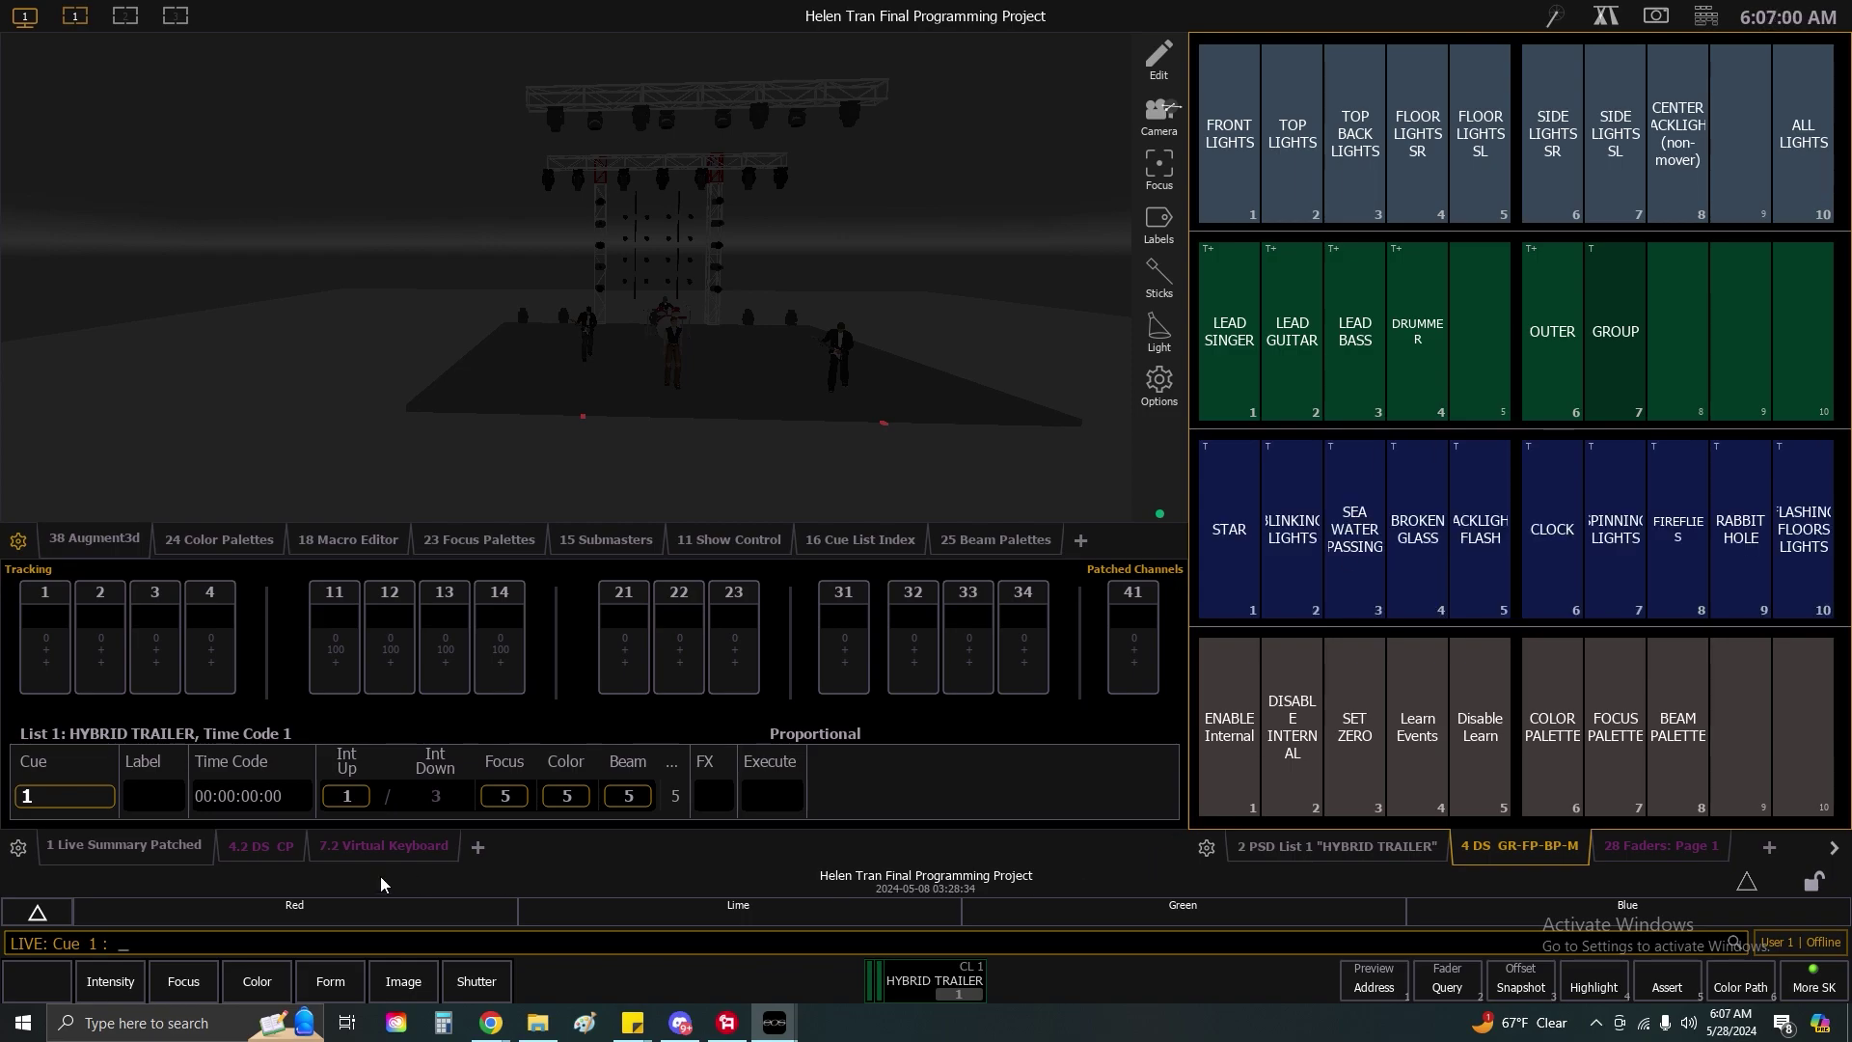
click(247, 853)
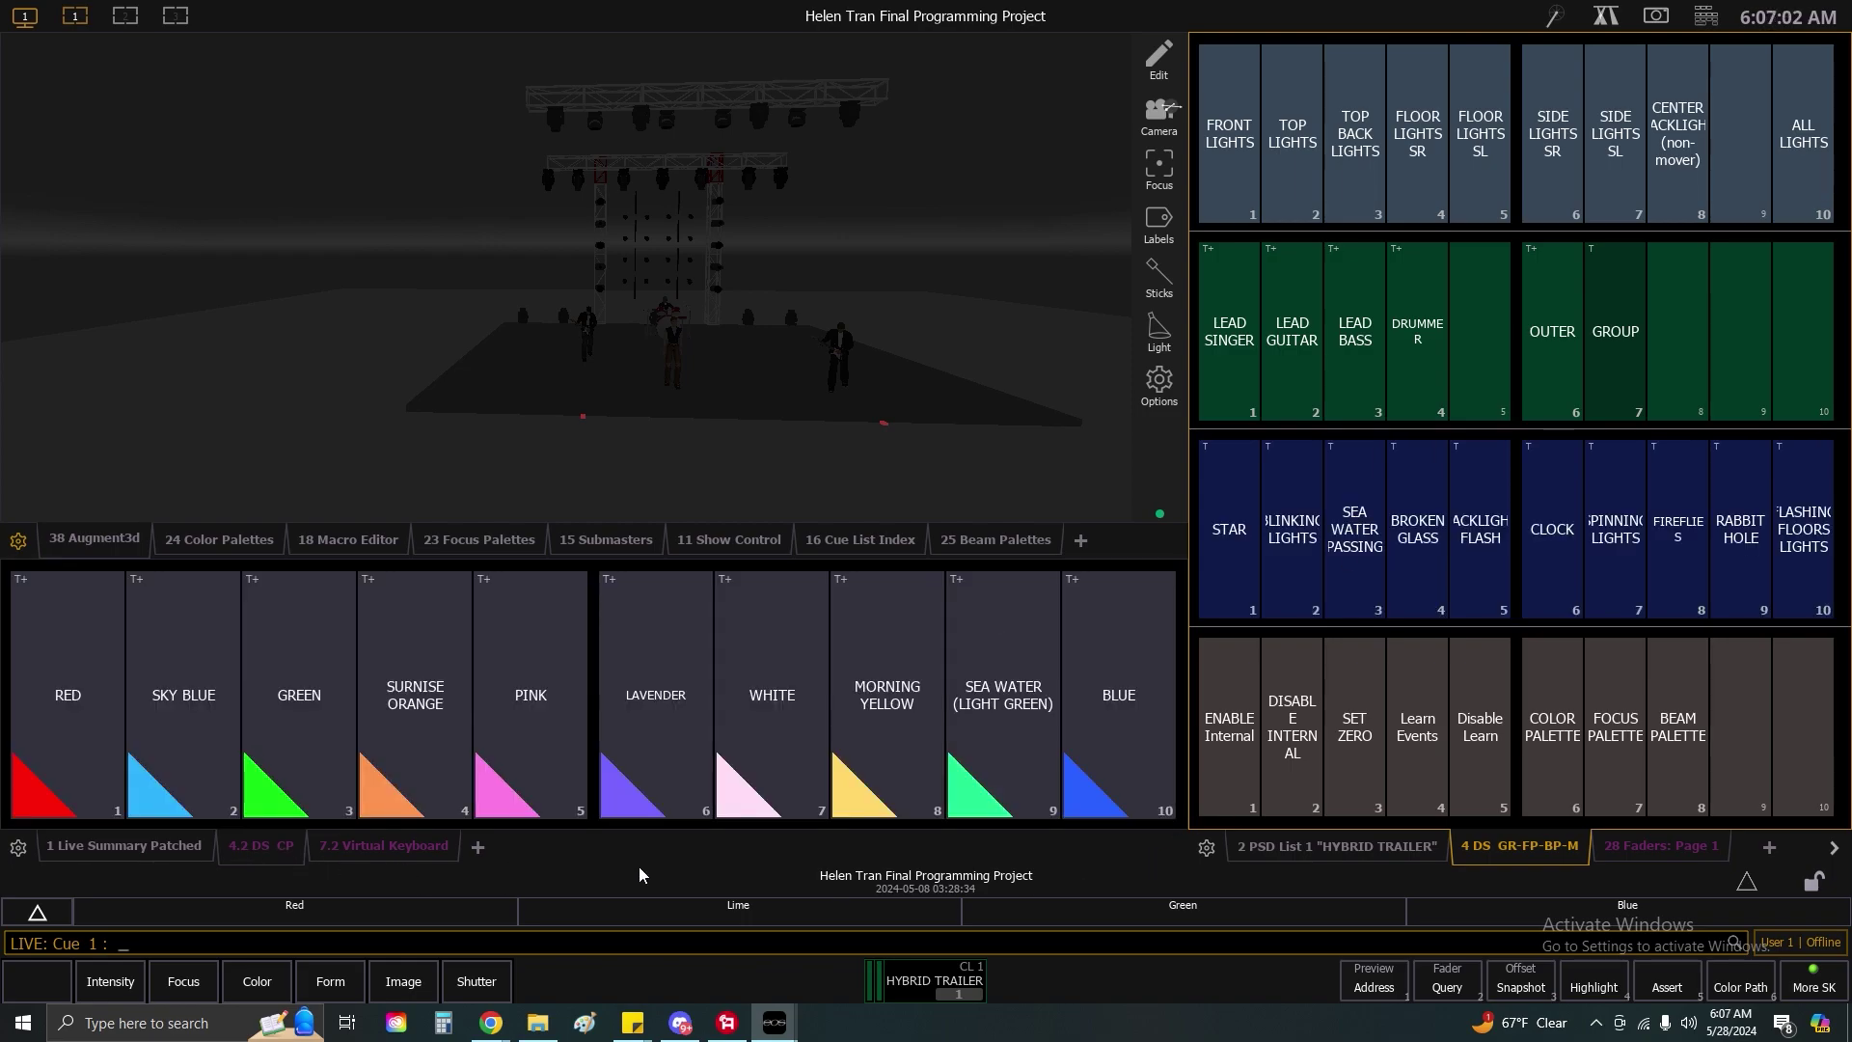
Toggle the pop-up virtual keyboard and open the display, control and frame layout choices for the first monitor.
click(1705, 16)
click(1705, 15)
click(52, 23)
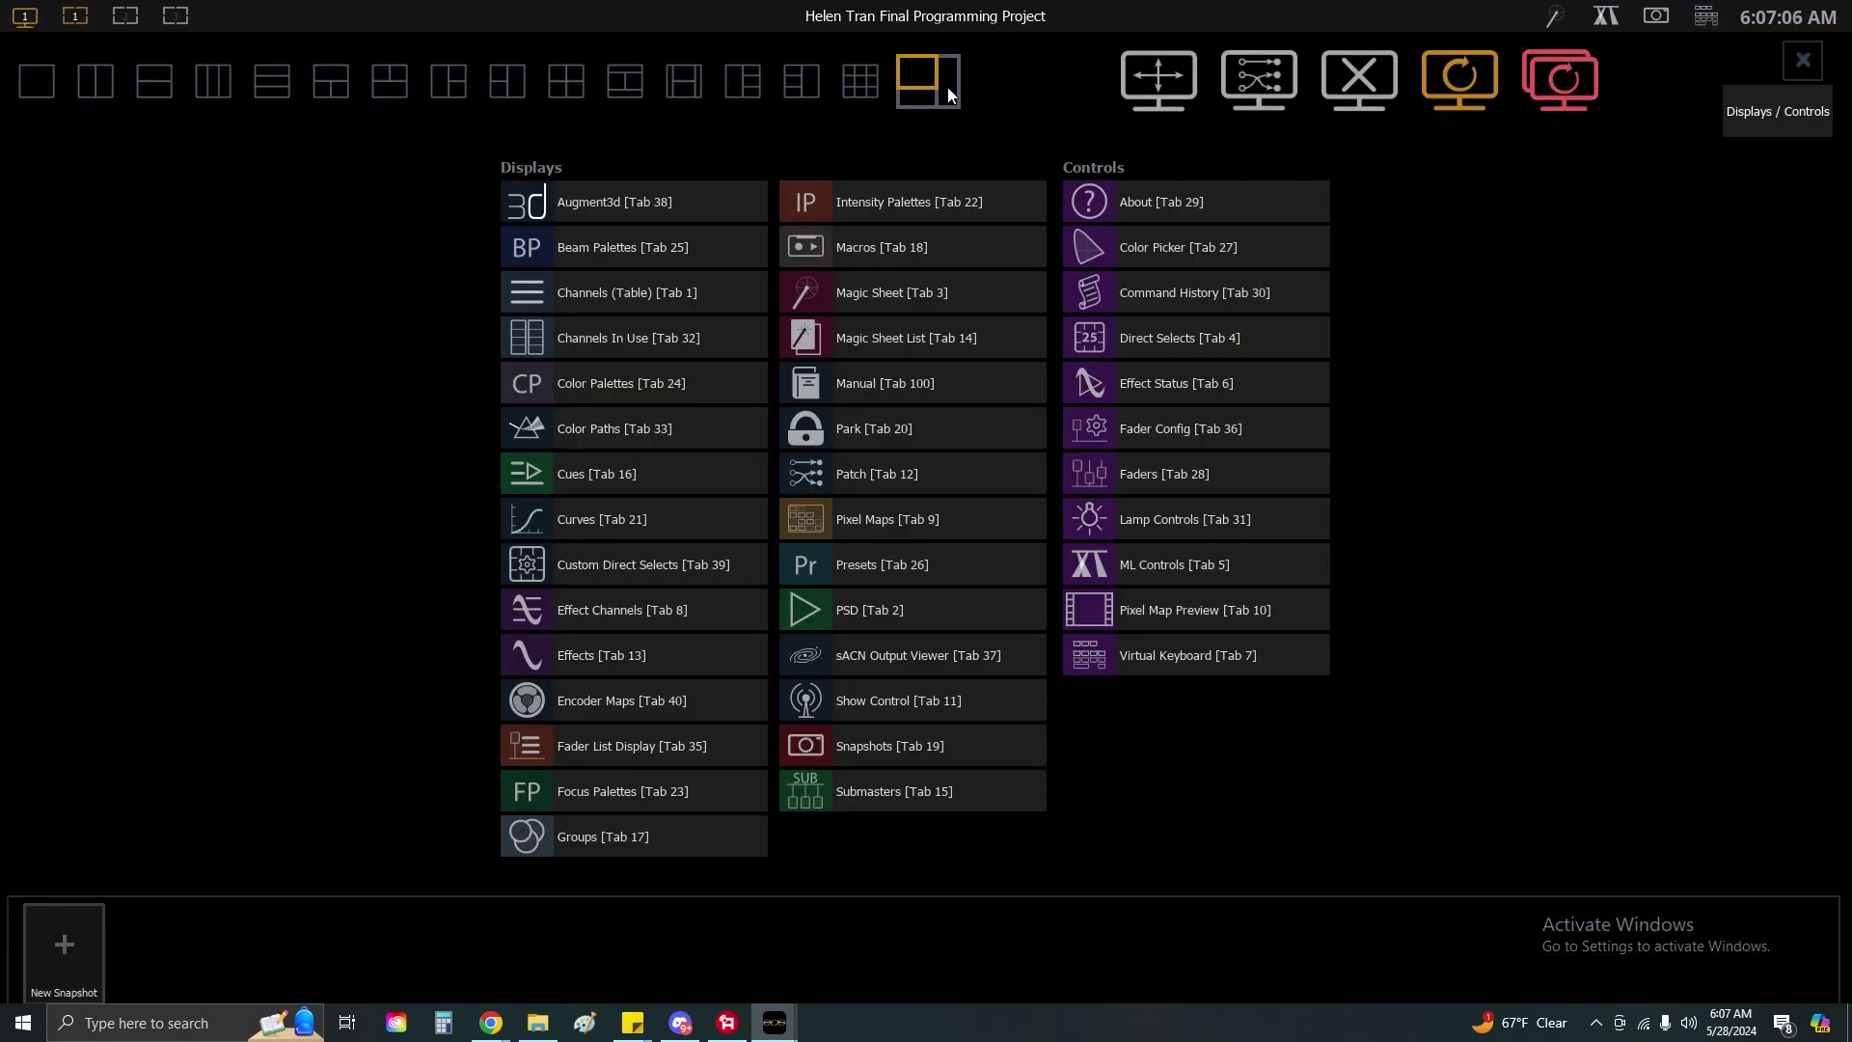
Resize the frames of the first monitor so the Augment3d view fills most of the workspace.
click(1142, 83)
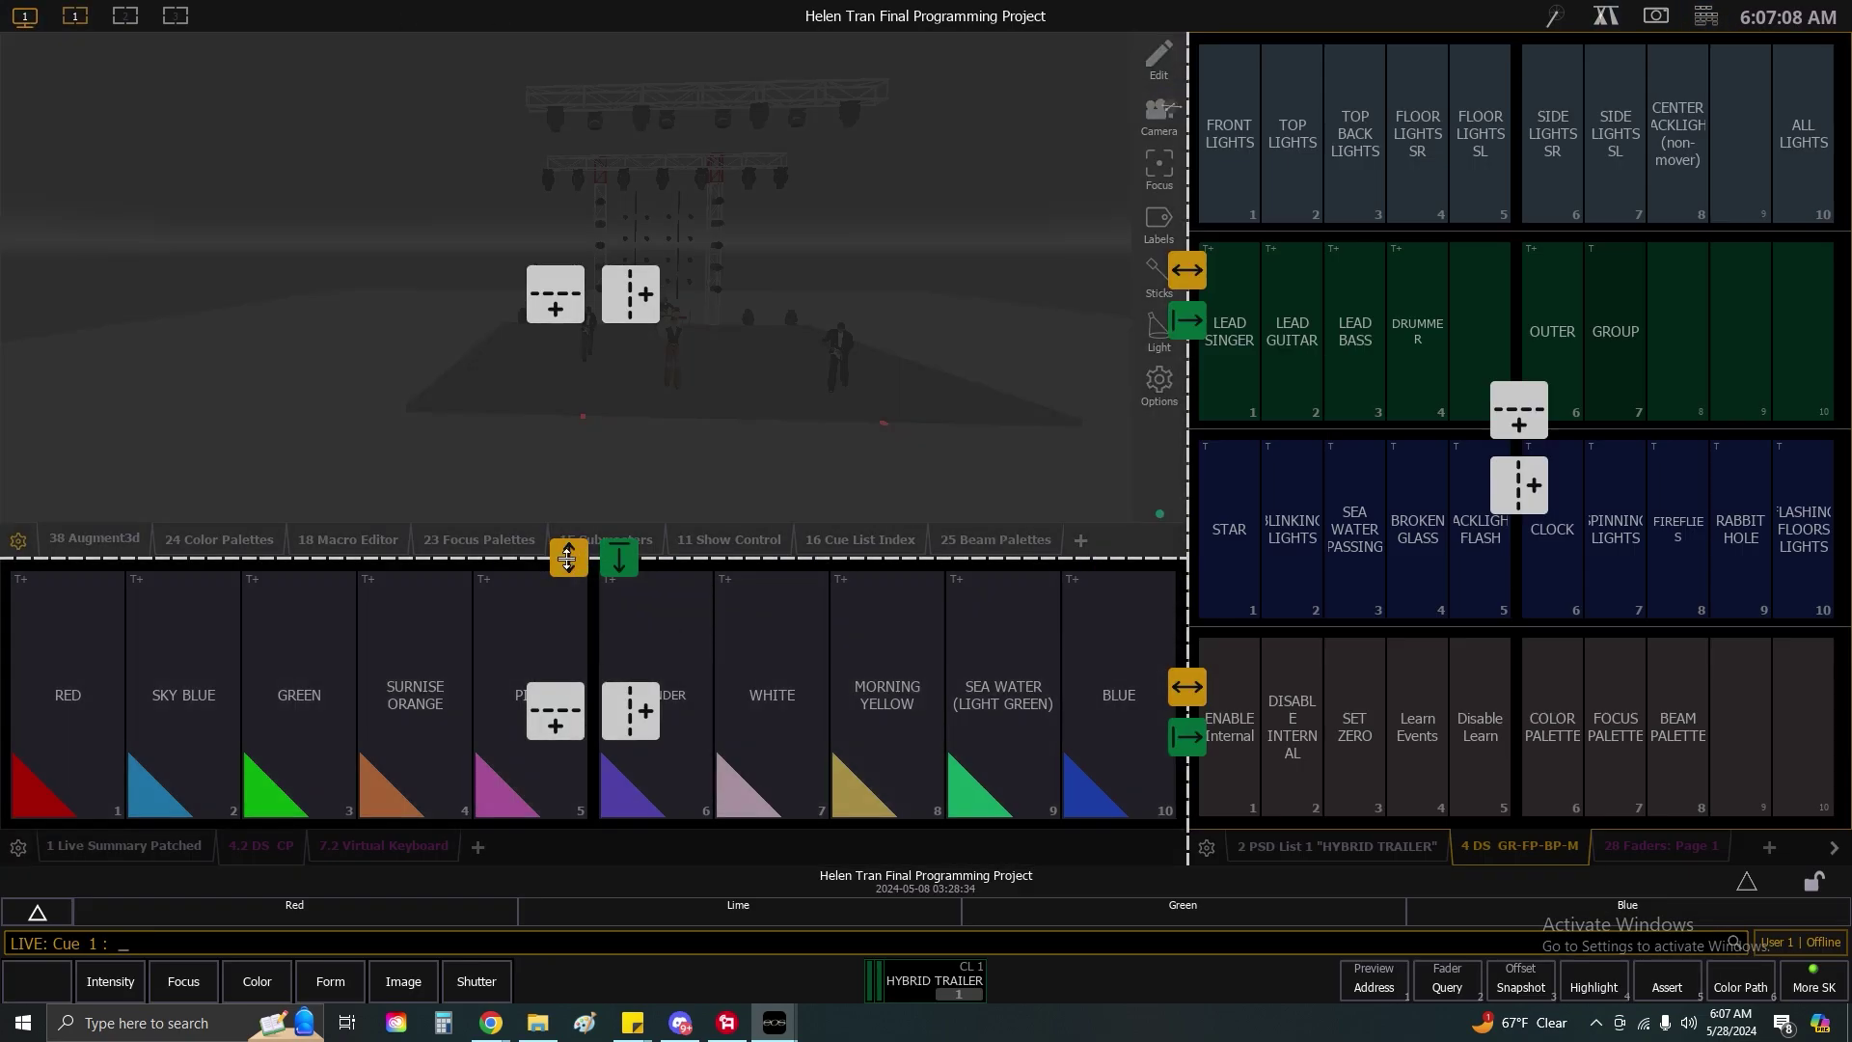
drag(568, 558, 567, 753)
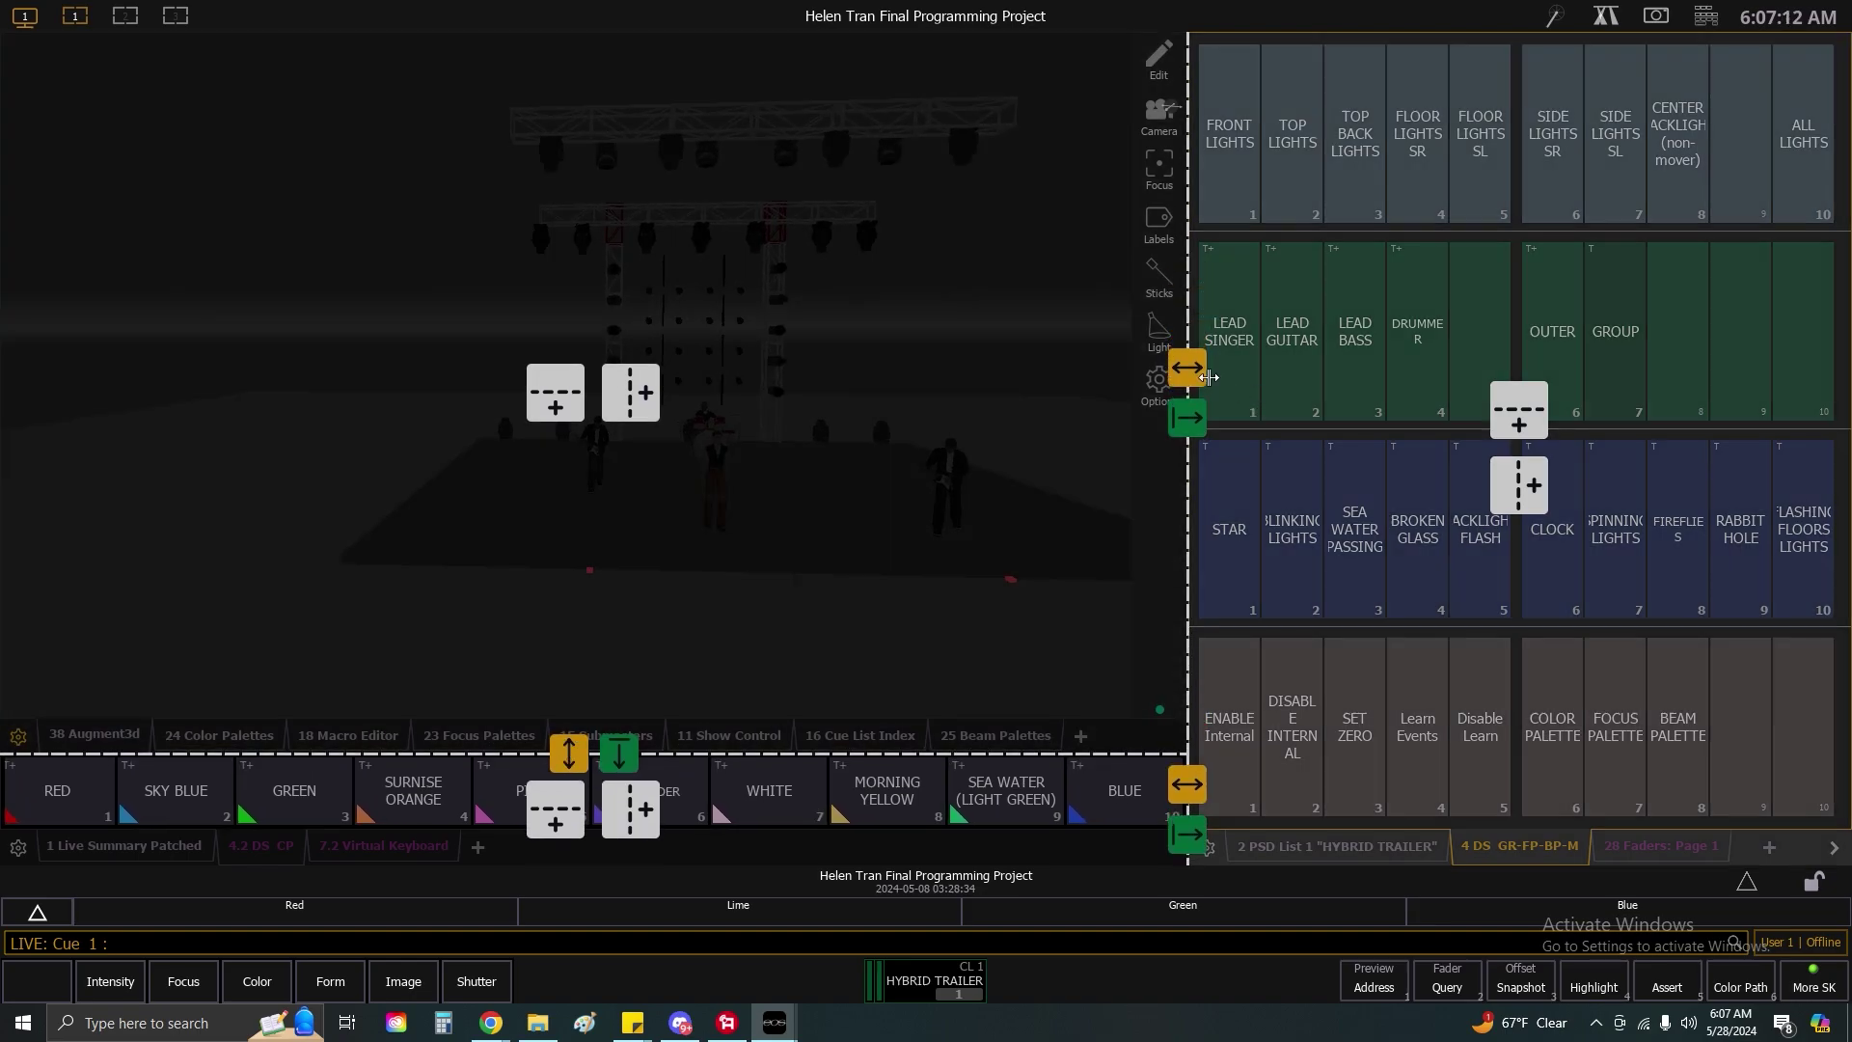
drag(1190, 371, 1555, 388)
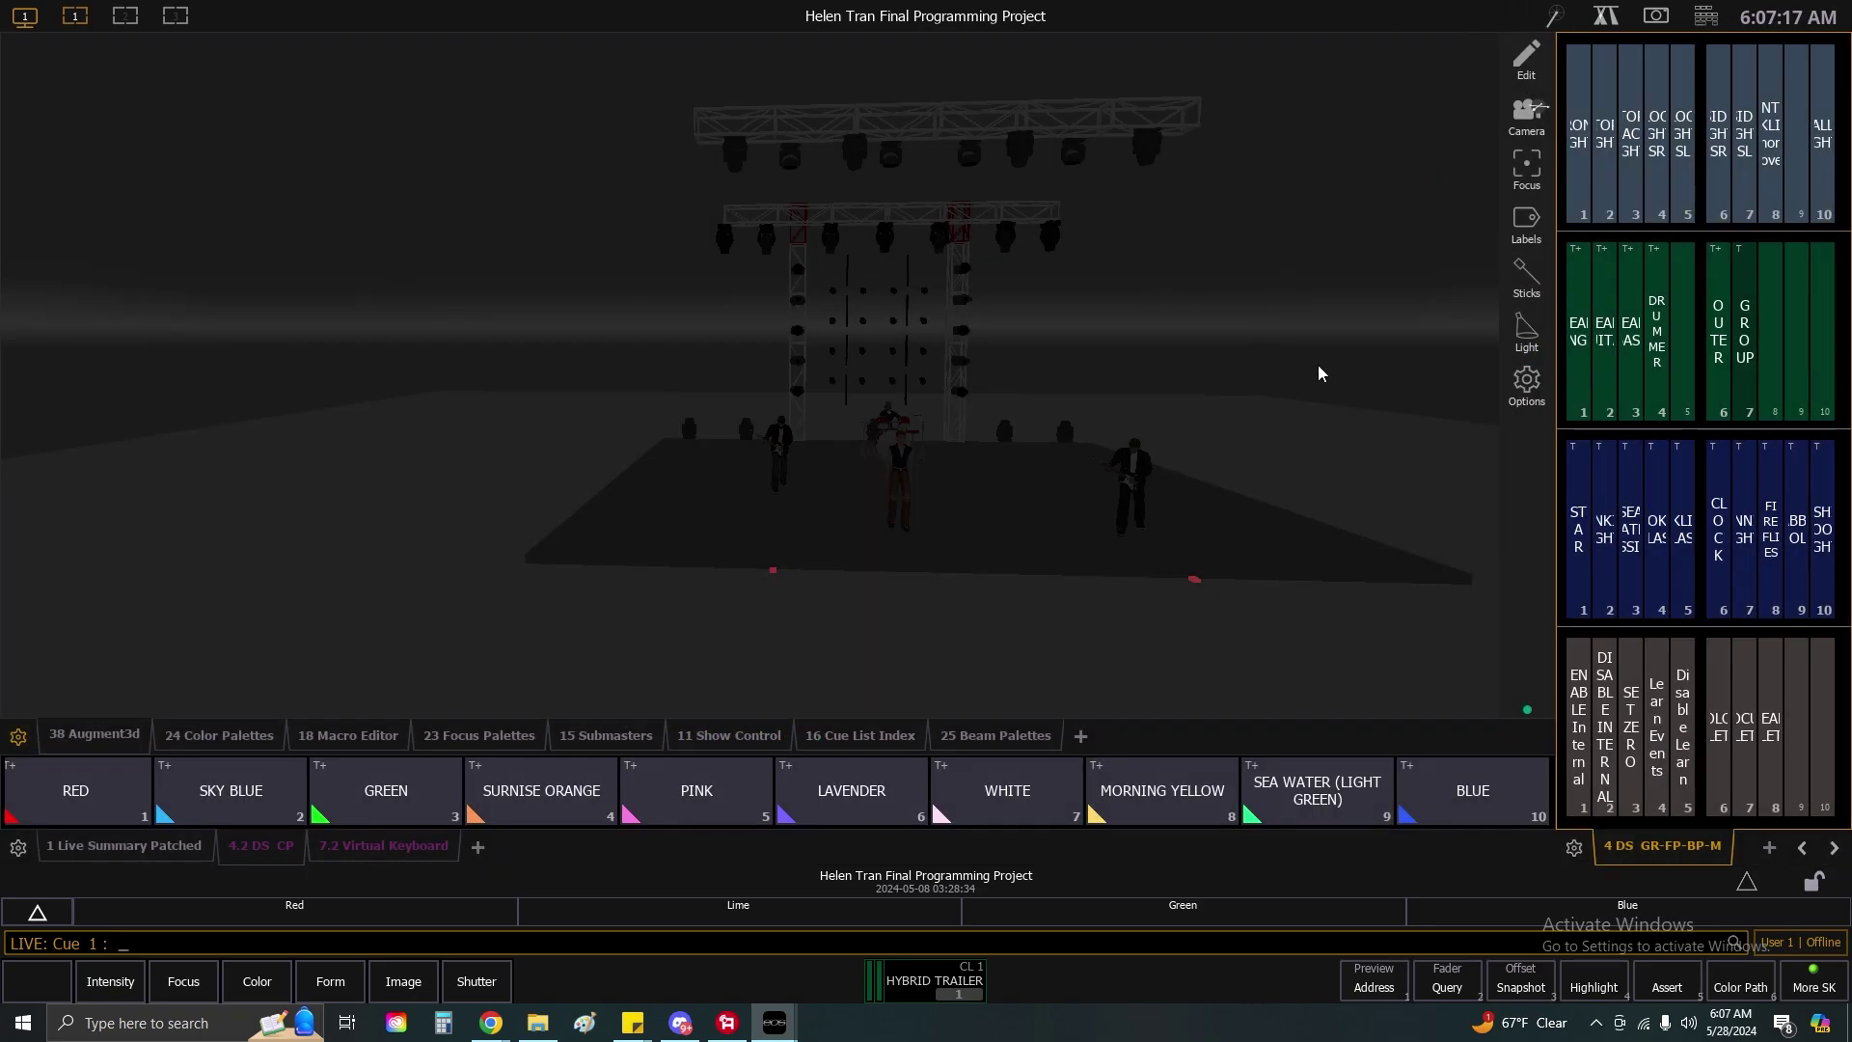
click(1317, 365)
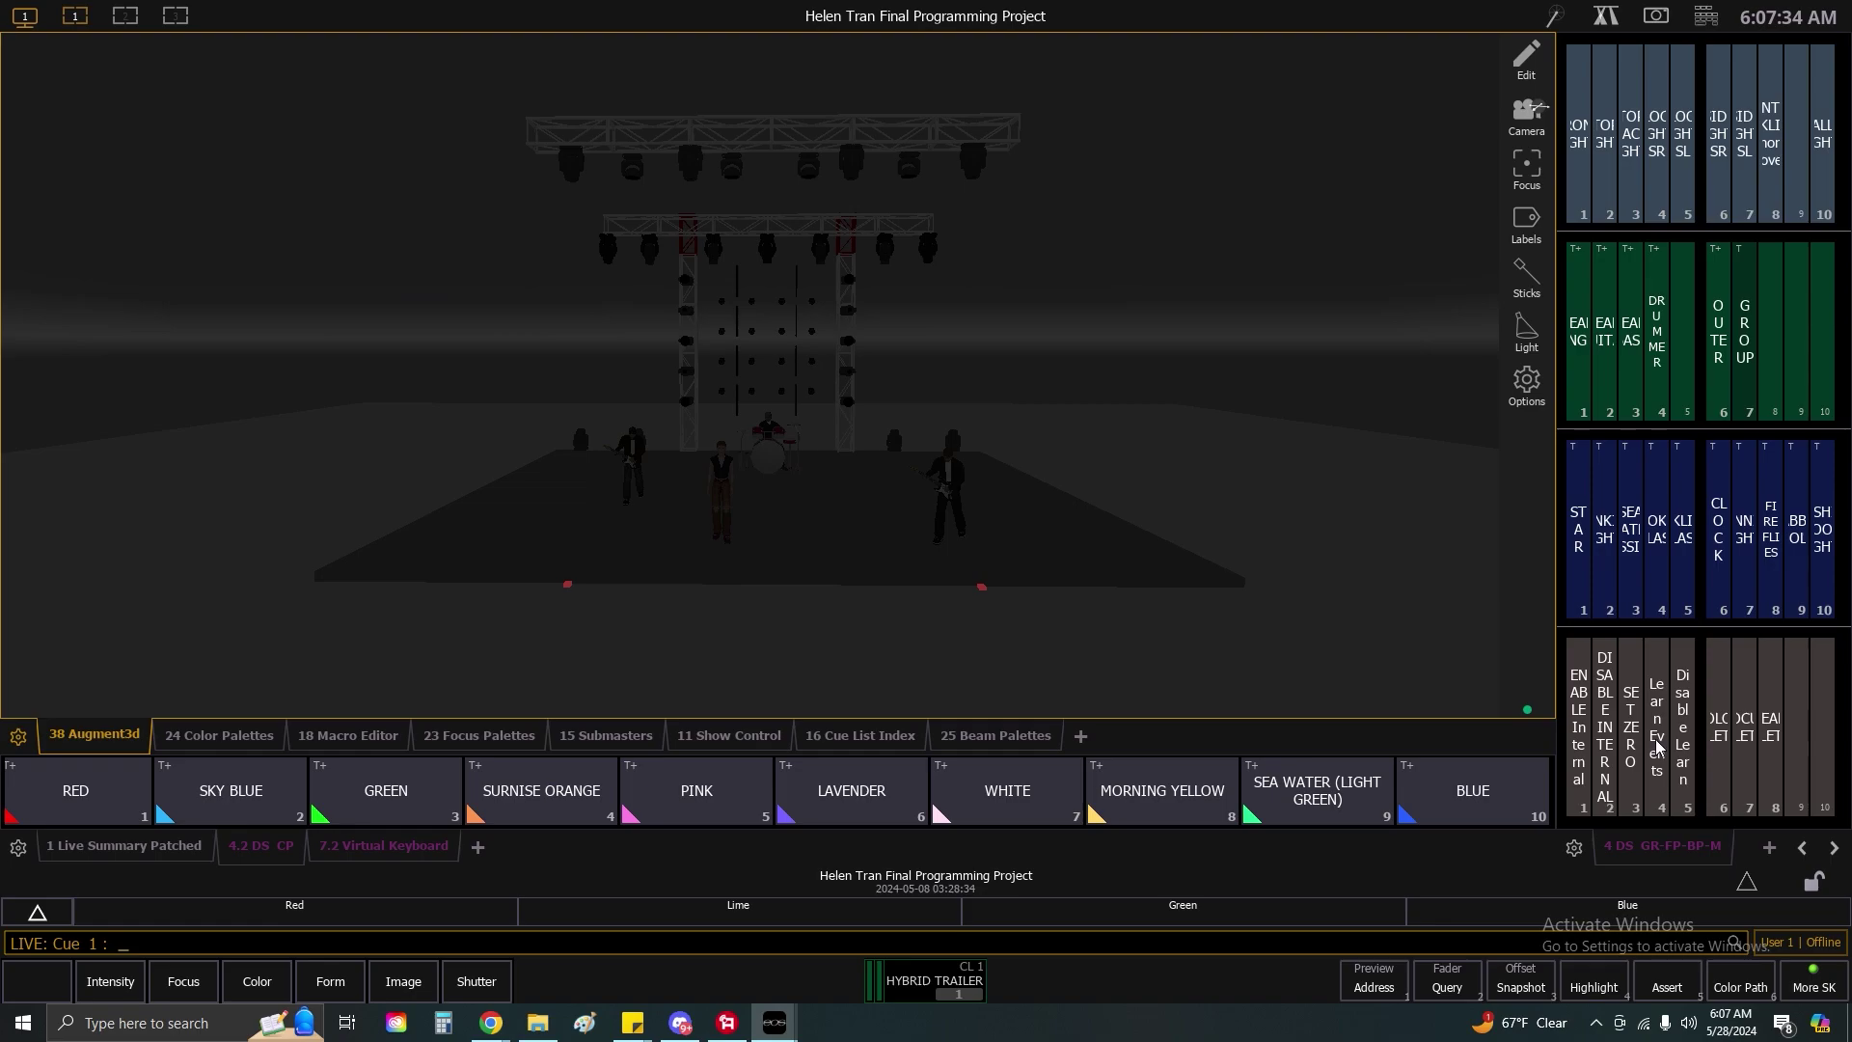
Run the Enable Internal and Learn Events macros, advance the HYBRID TRAILER cues and show its playback status list.
click(1586, 753)
click(1655, 735)
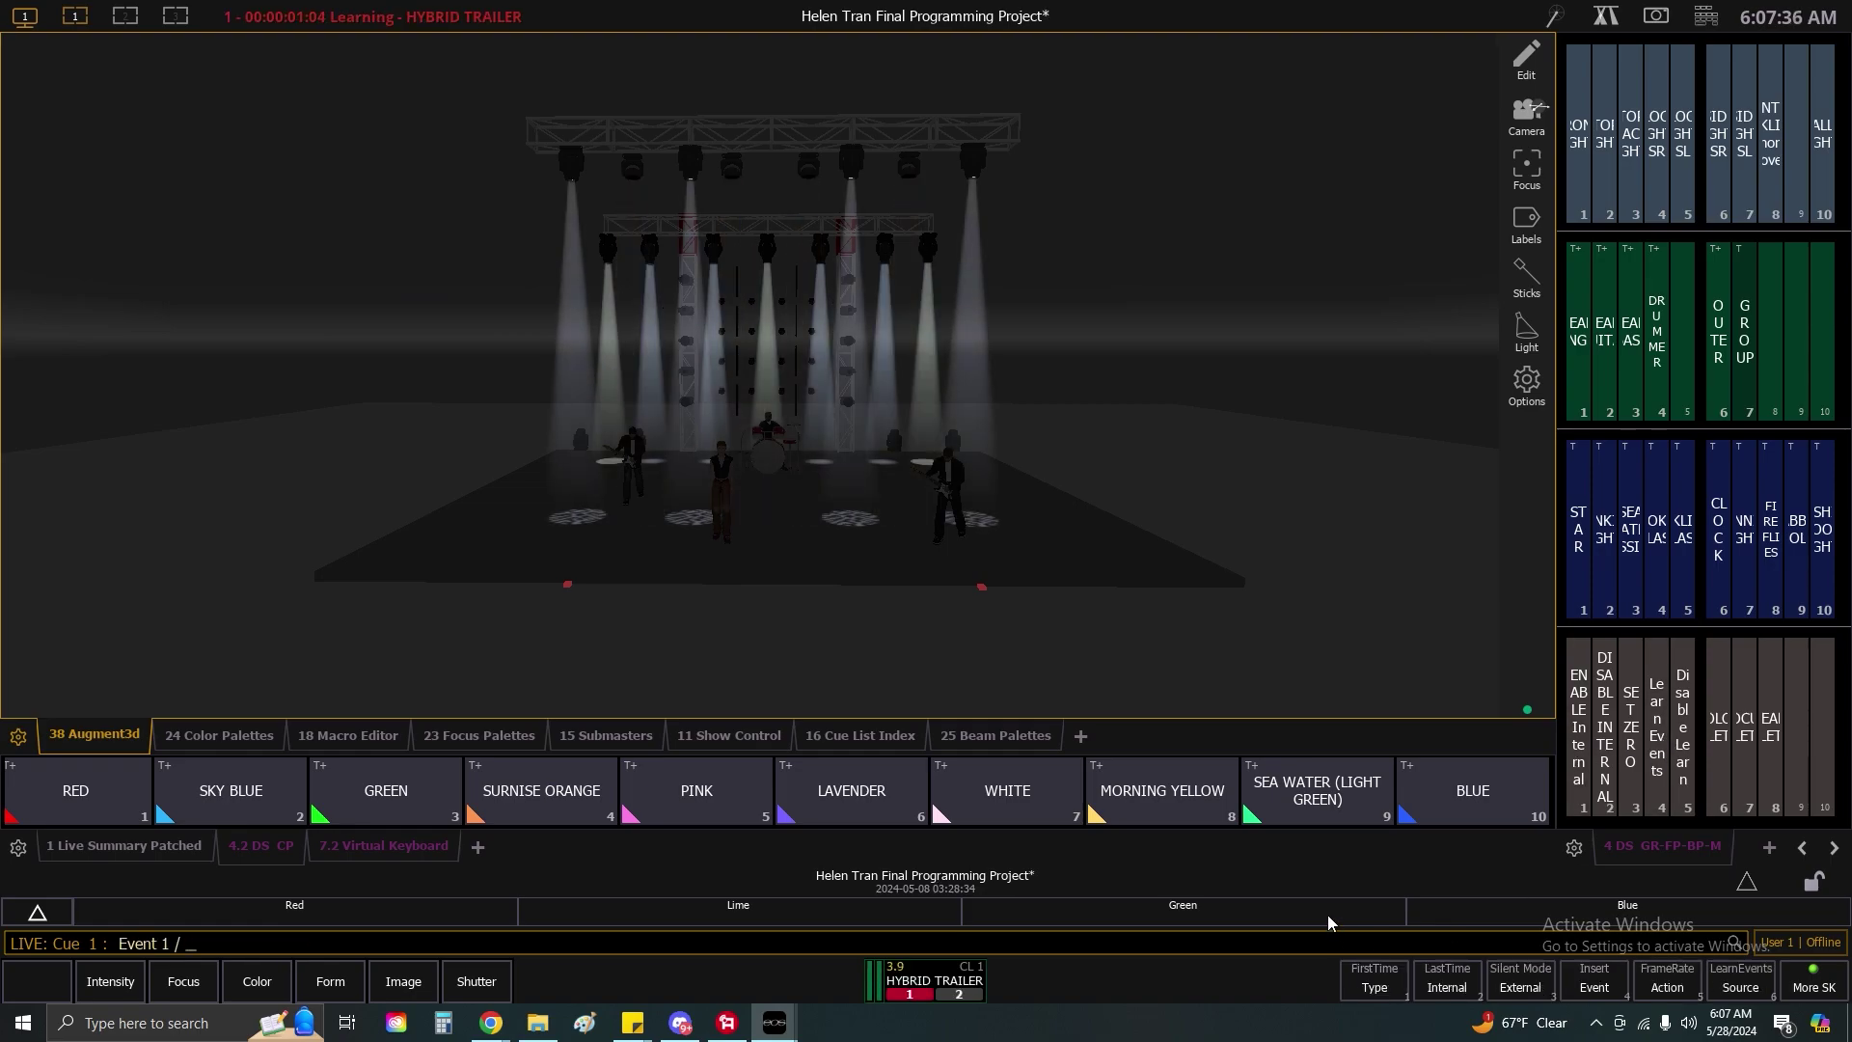
key(ctrl+space)
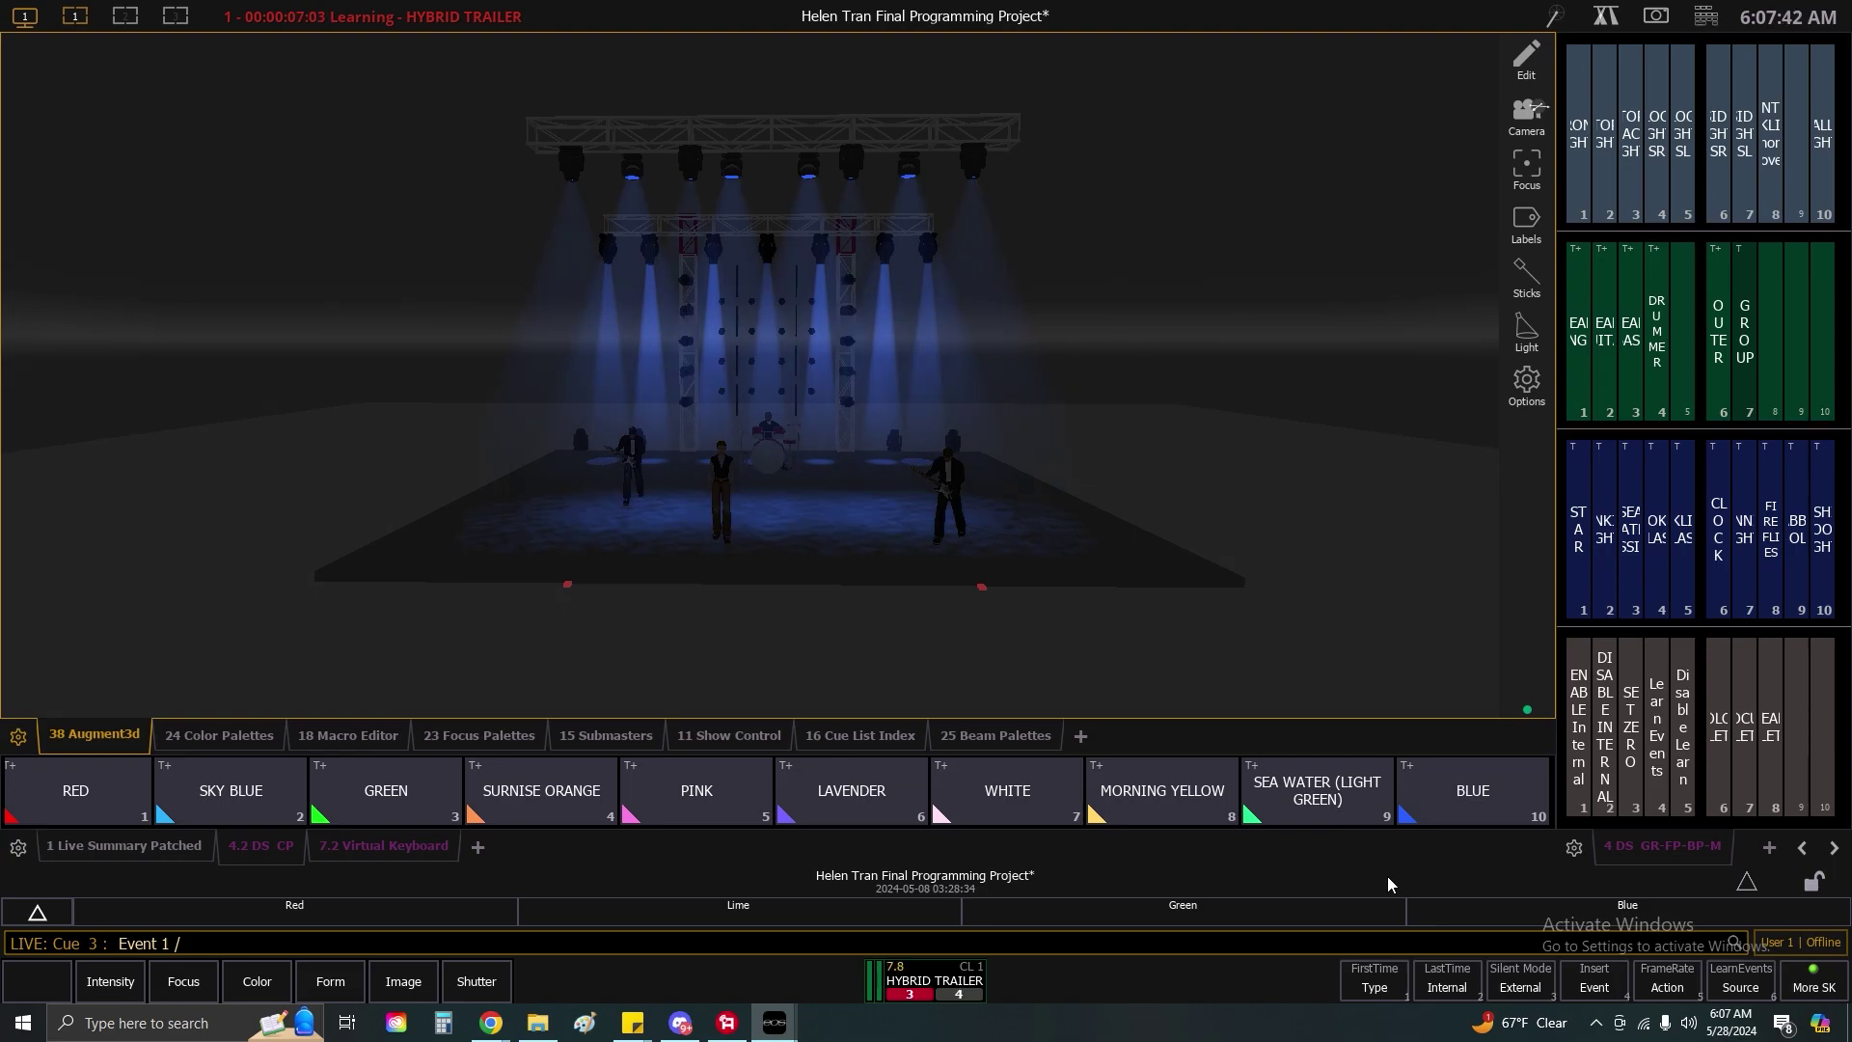
key(ctrl+space)
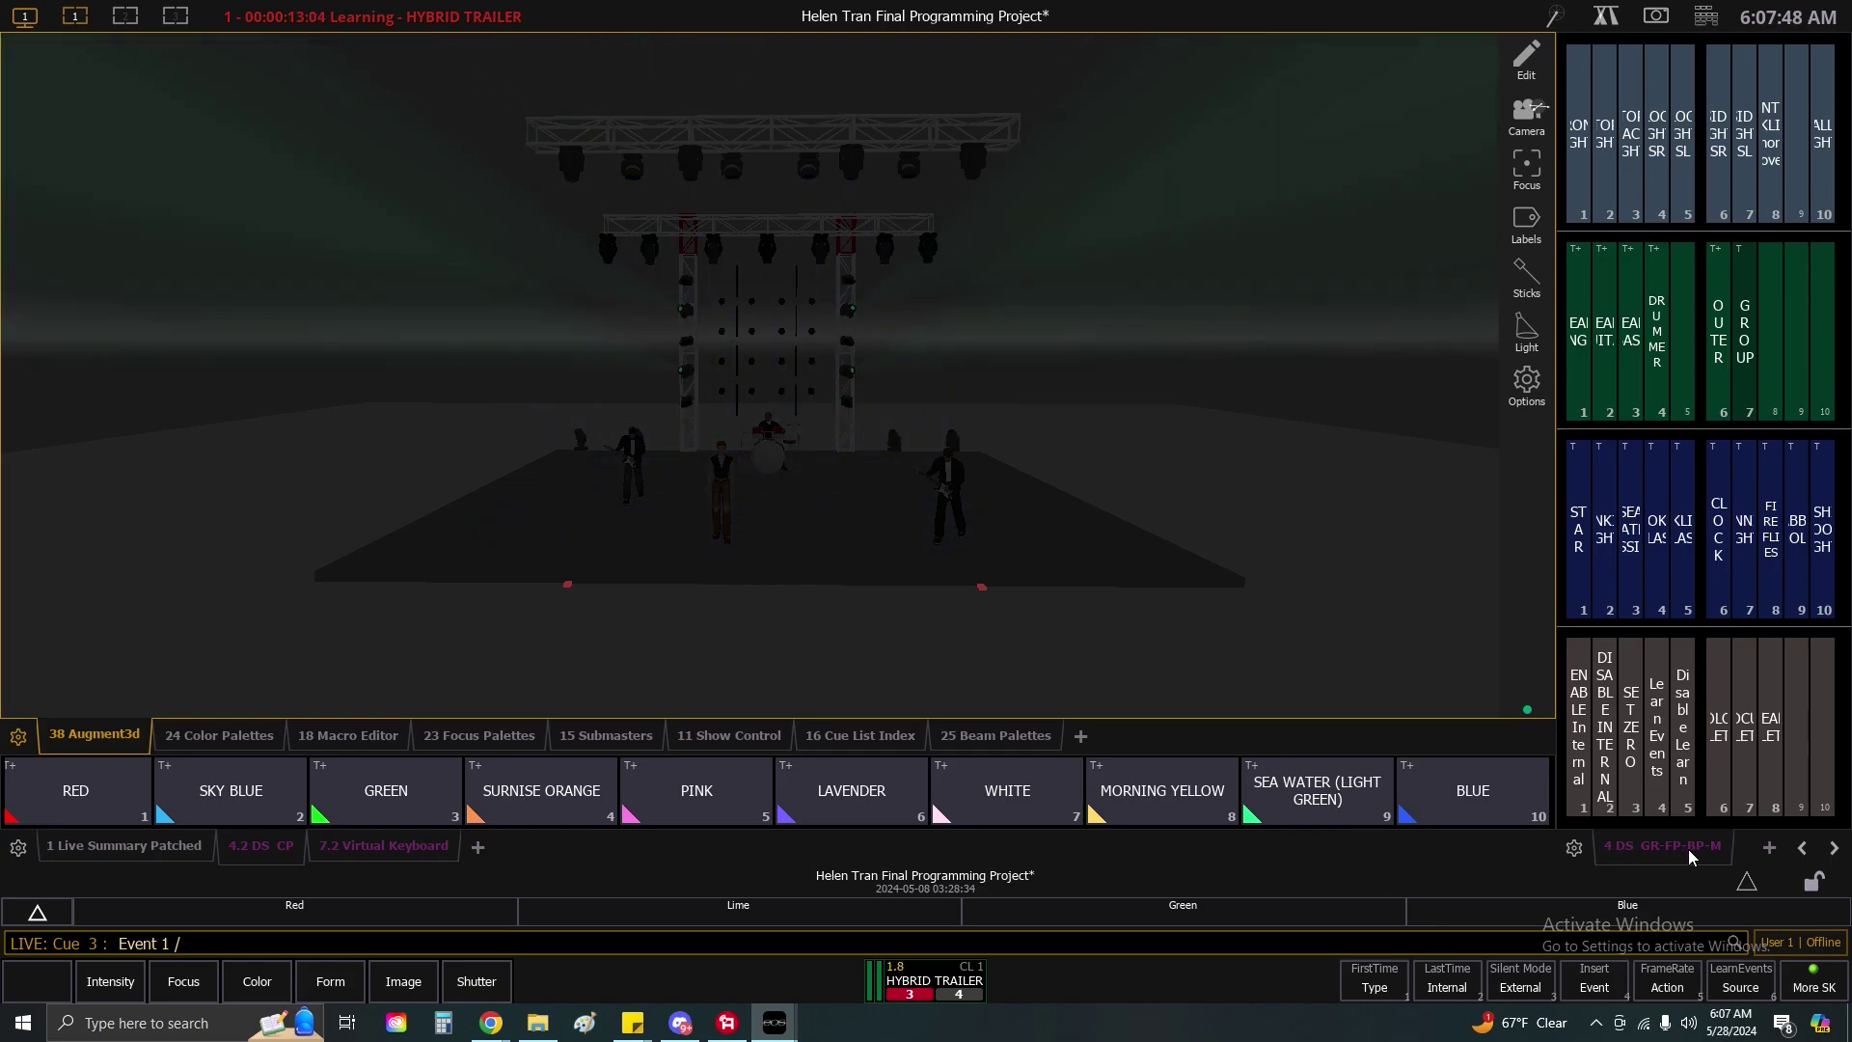
click(1802, 849)
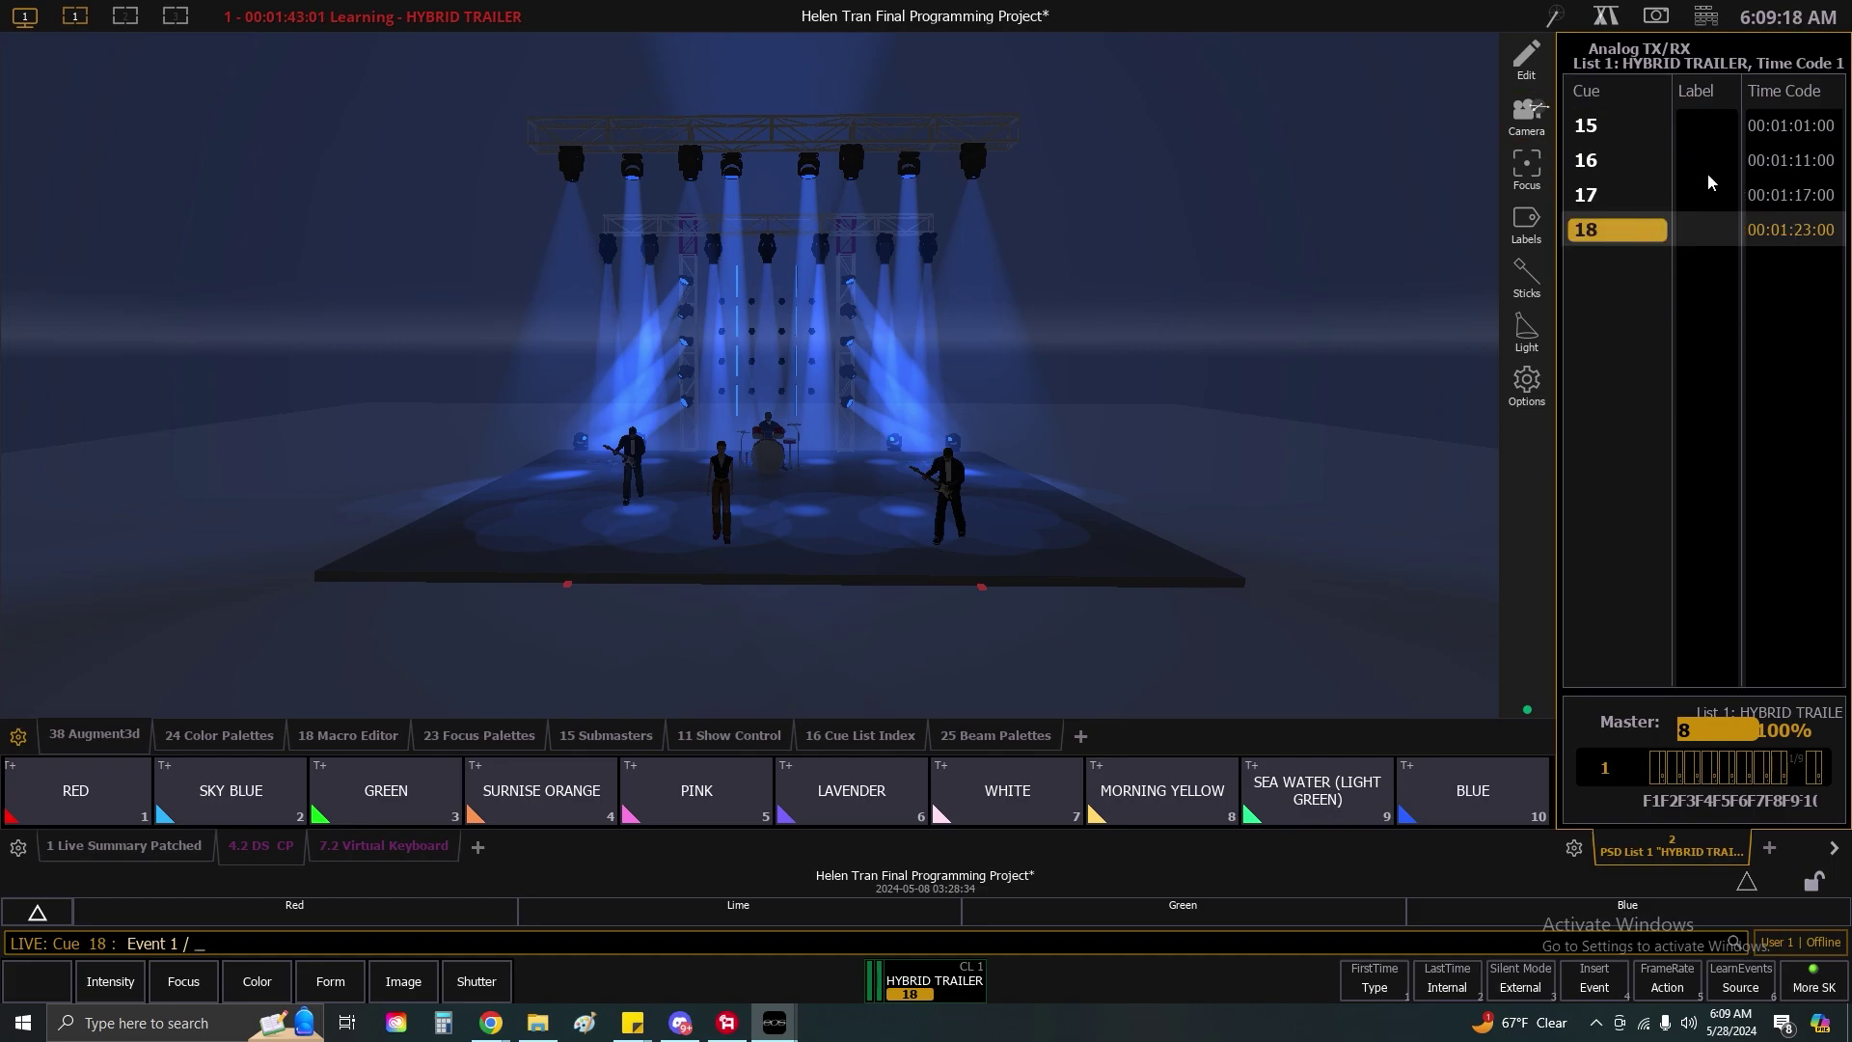
Return to the group, focus, beam and macro direct selects and stop the internal timecode with the Disable Internal macro.
click(1828, 853)
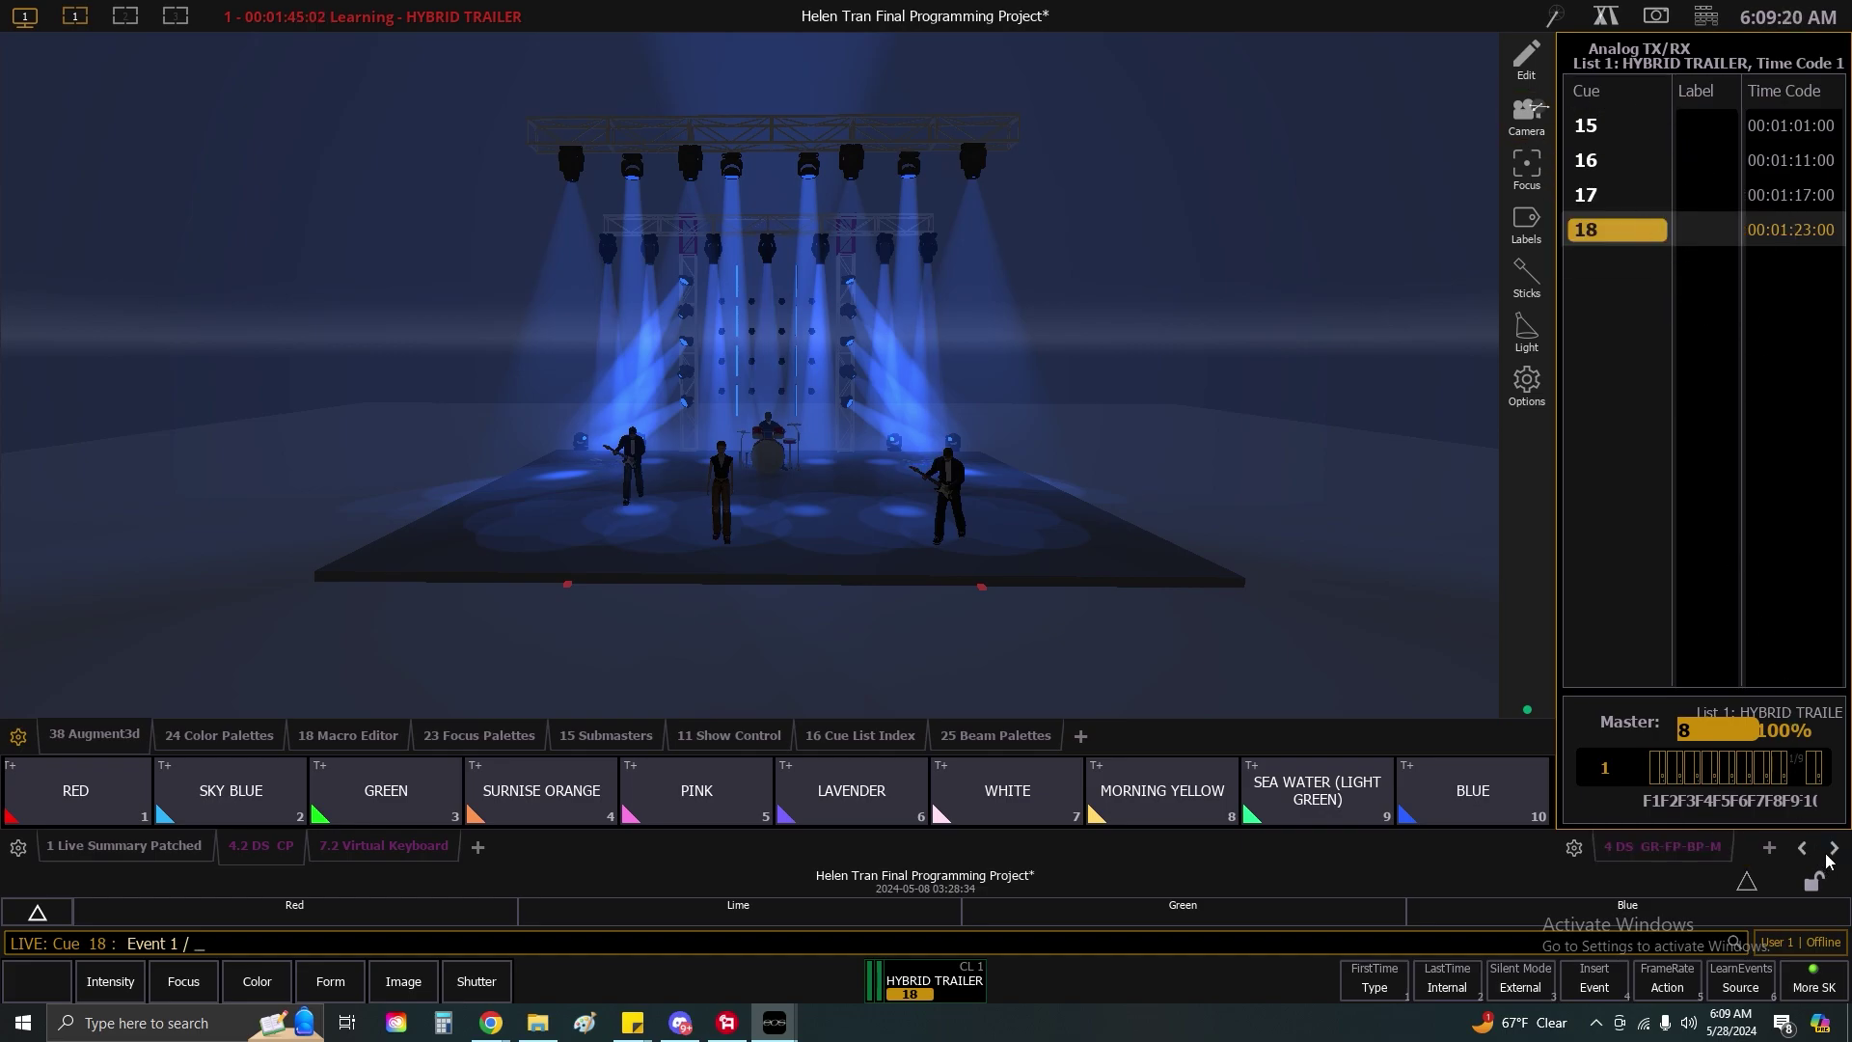
click(1703, 850)
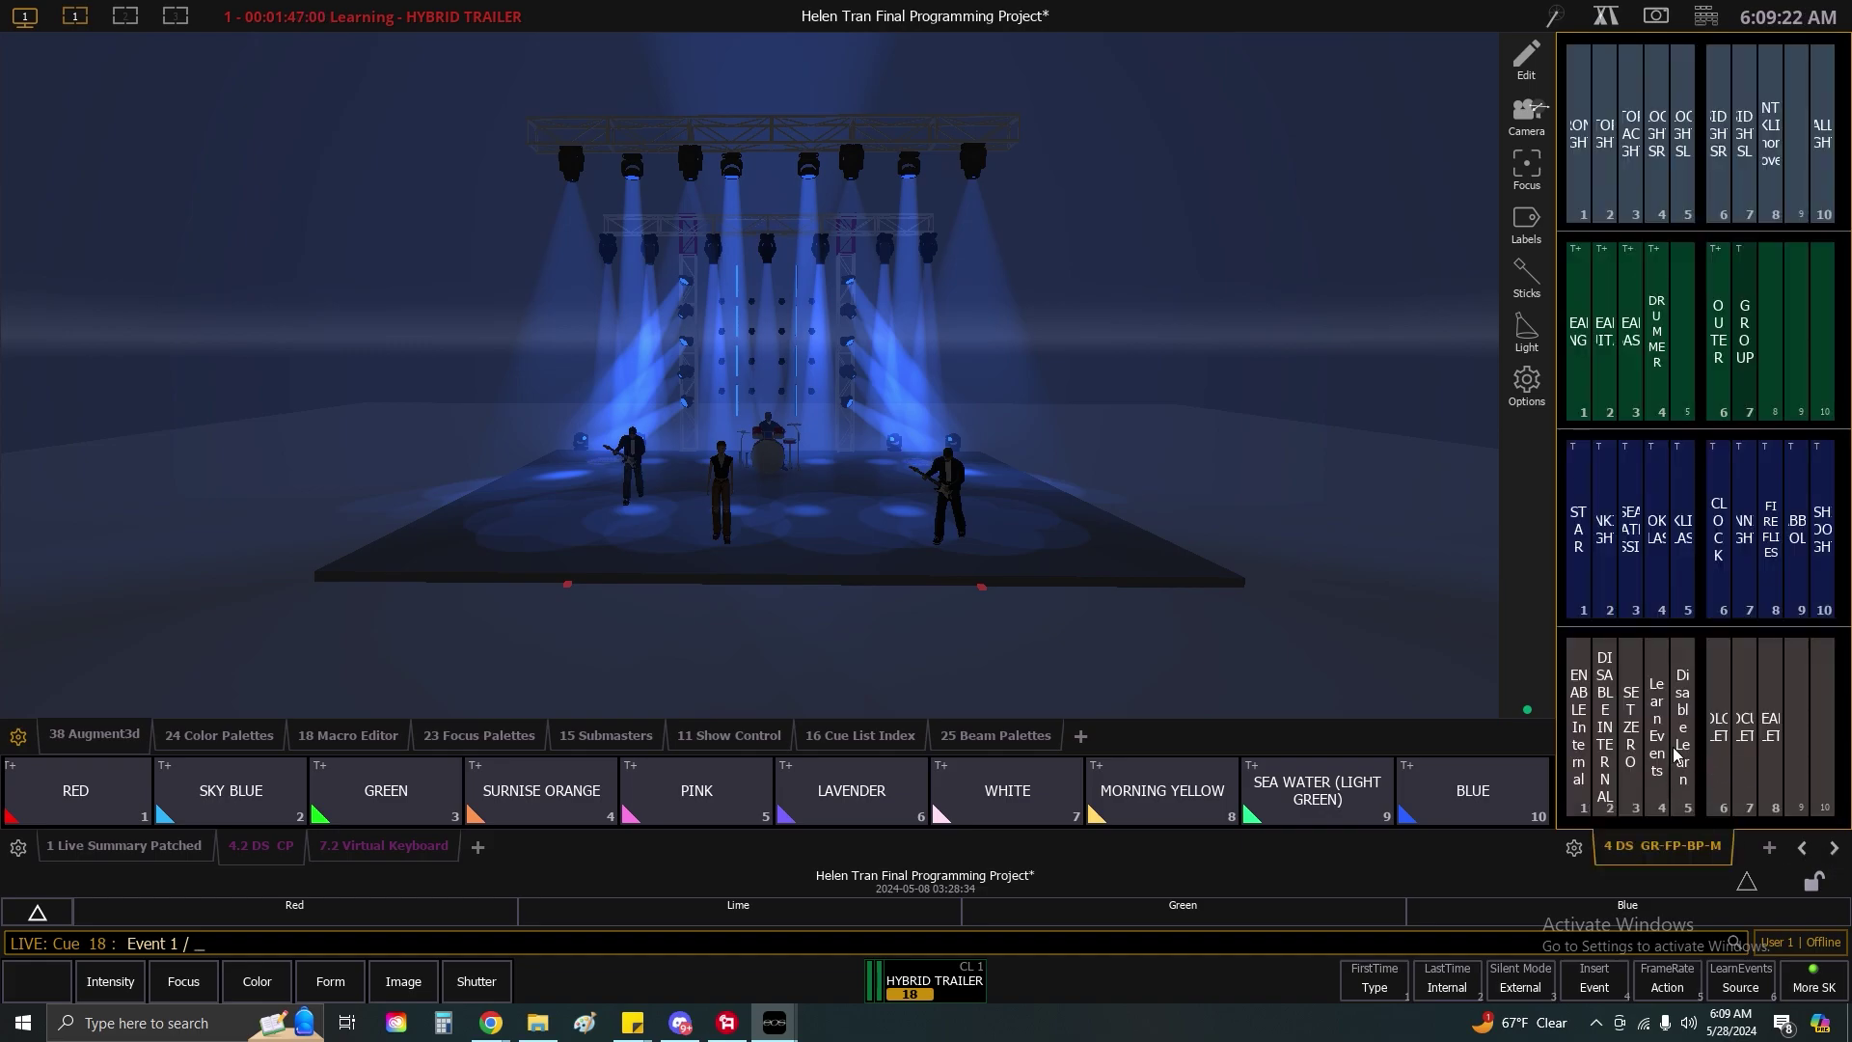
click(1607, 752)
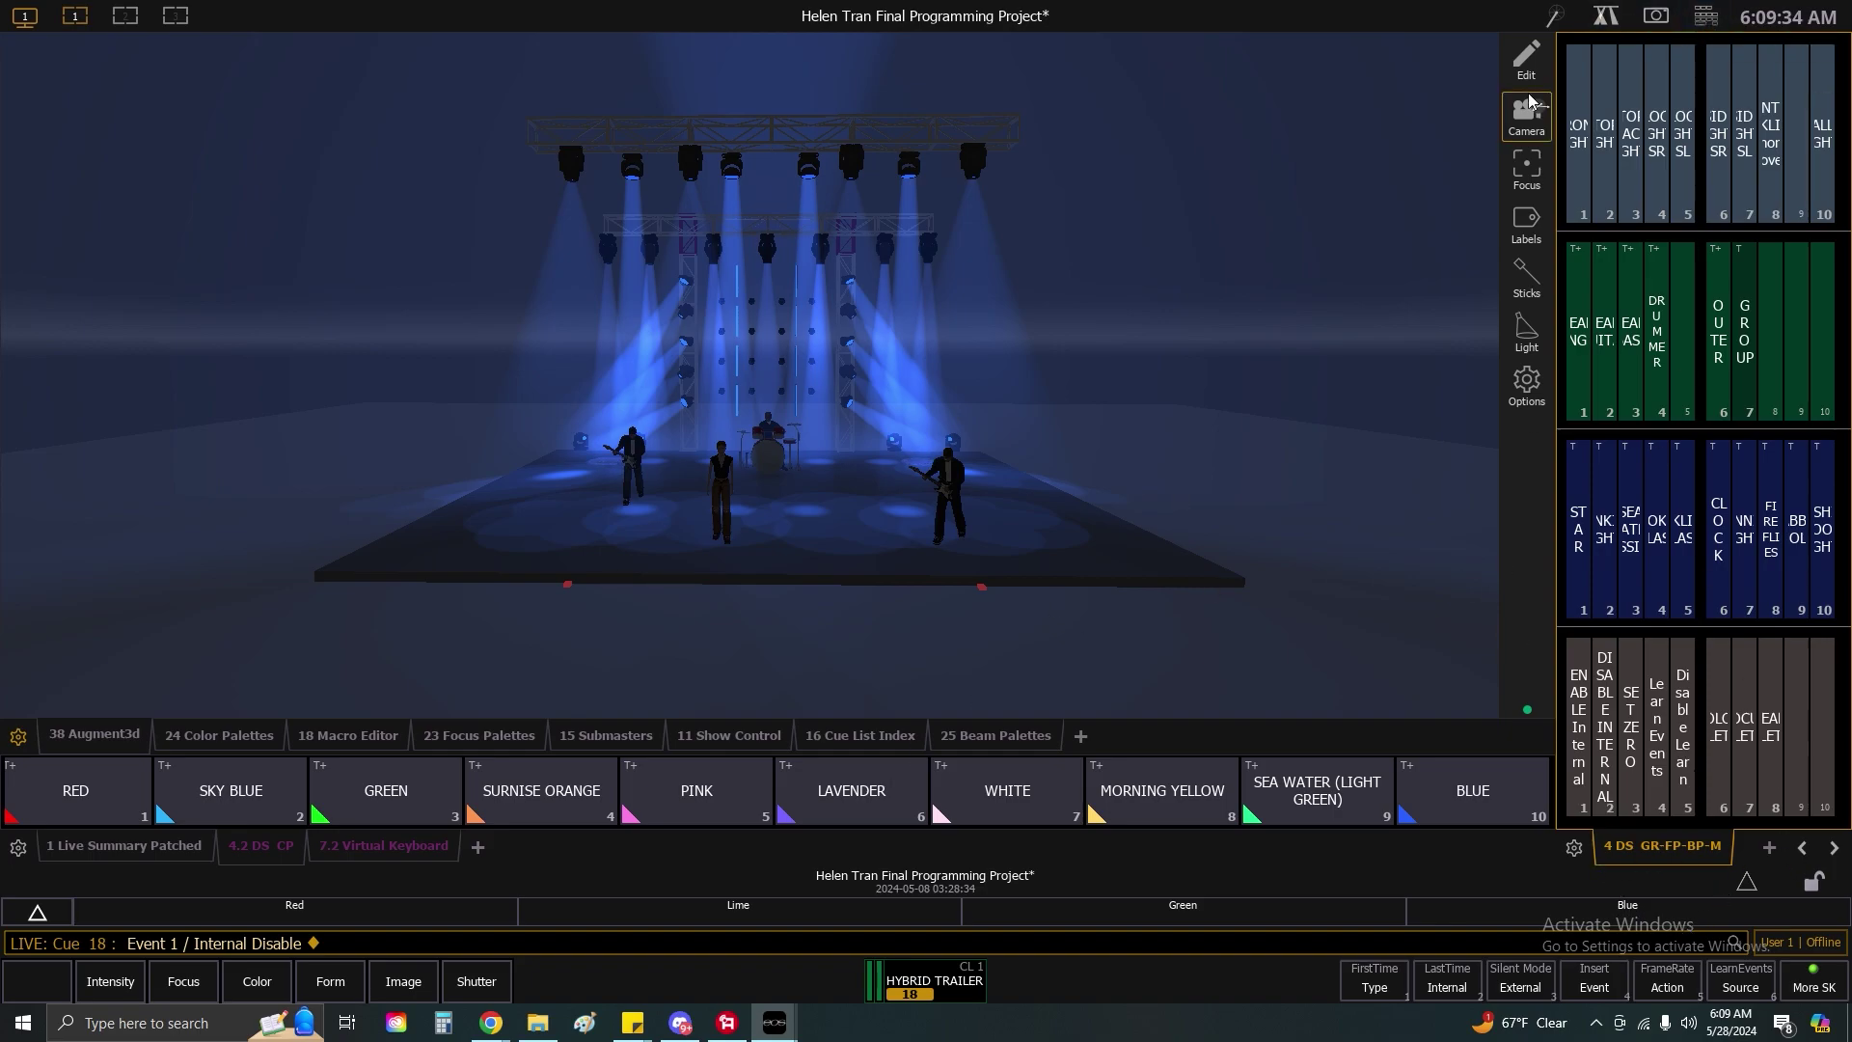
Sneak all manual values and issue Go To Cue Out from the pop-up virtual keyboard, and close the keyboard.
click(1705, 15)
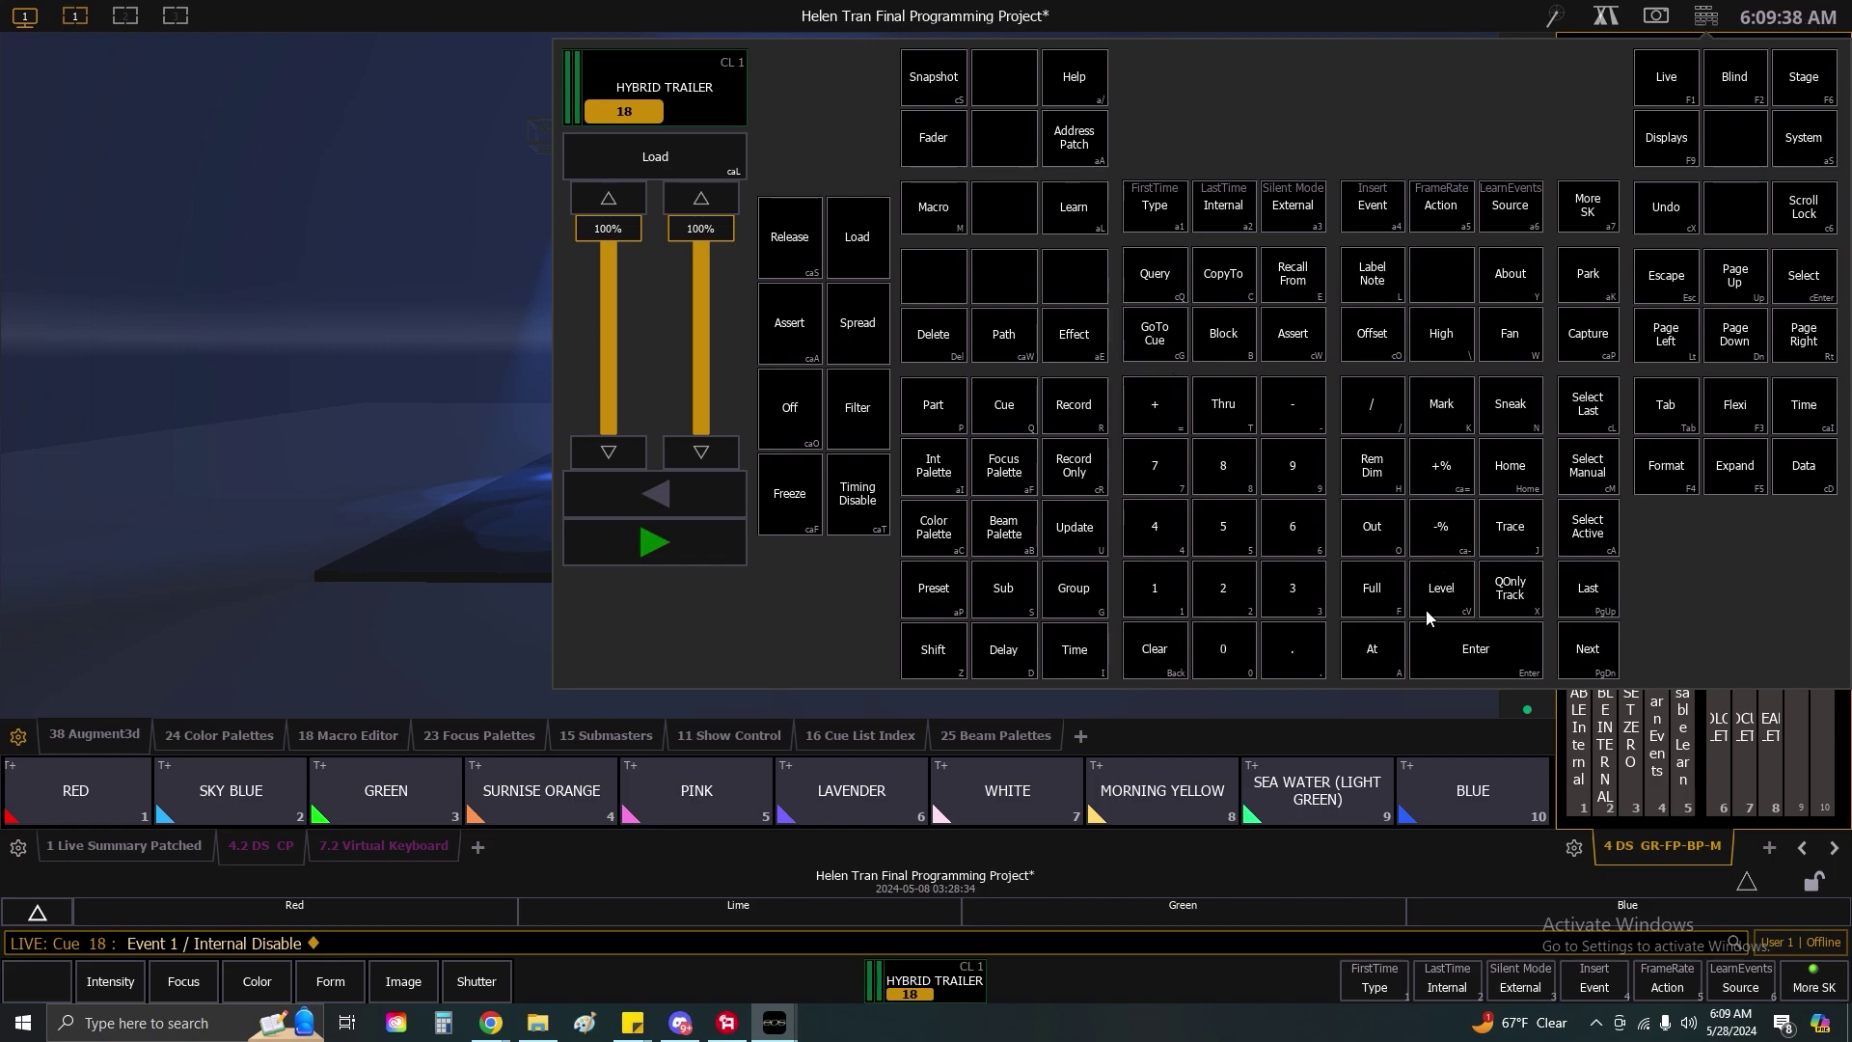
click(1509, 405)
key(Return)
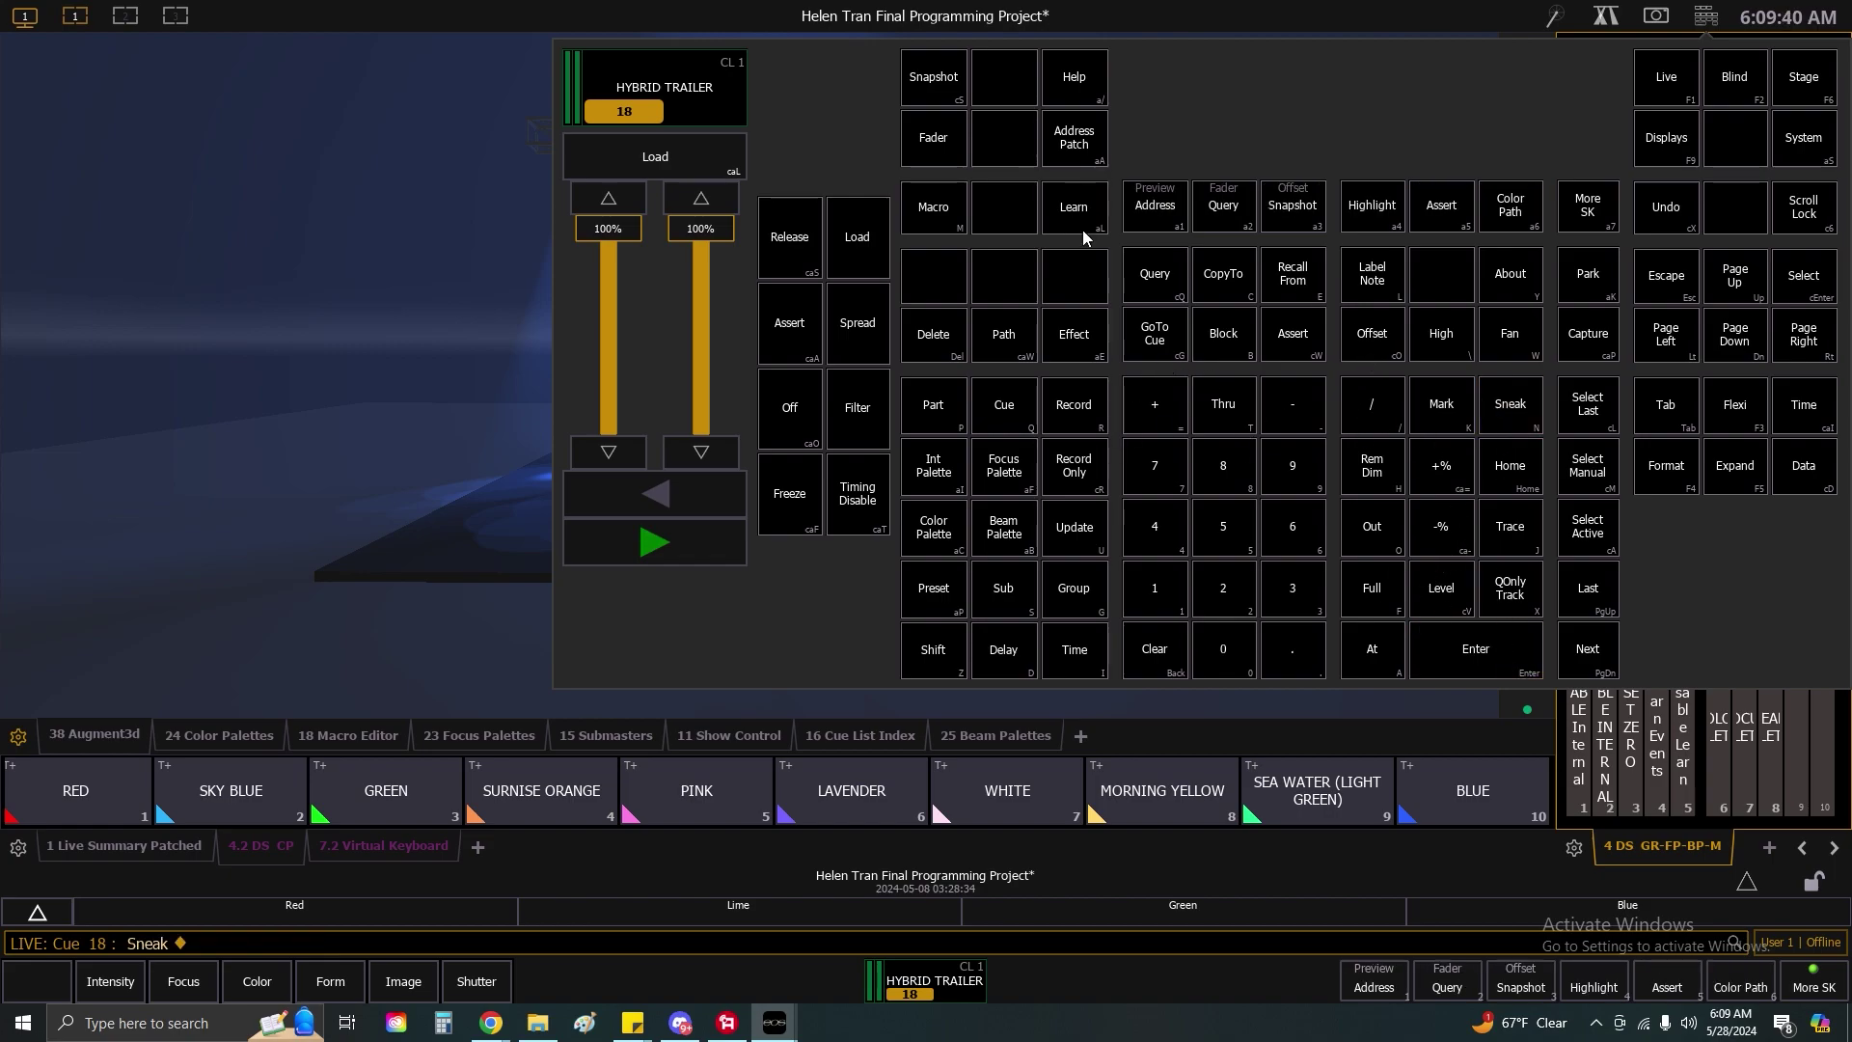
click(1156, 335)
click(1372, 525)
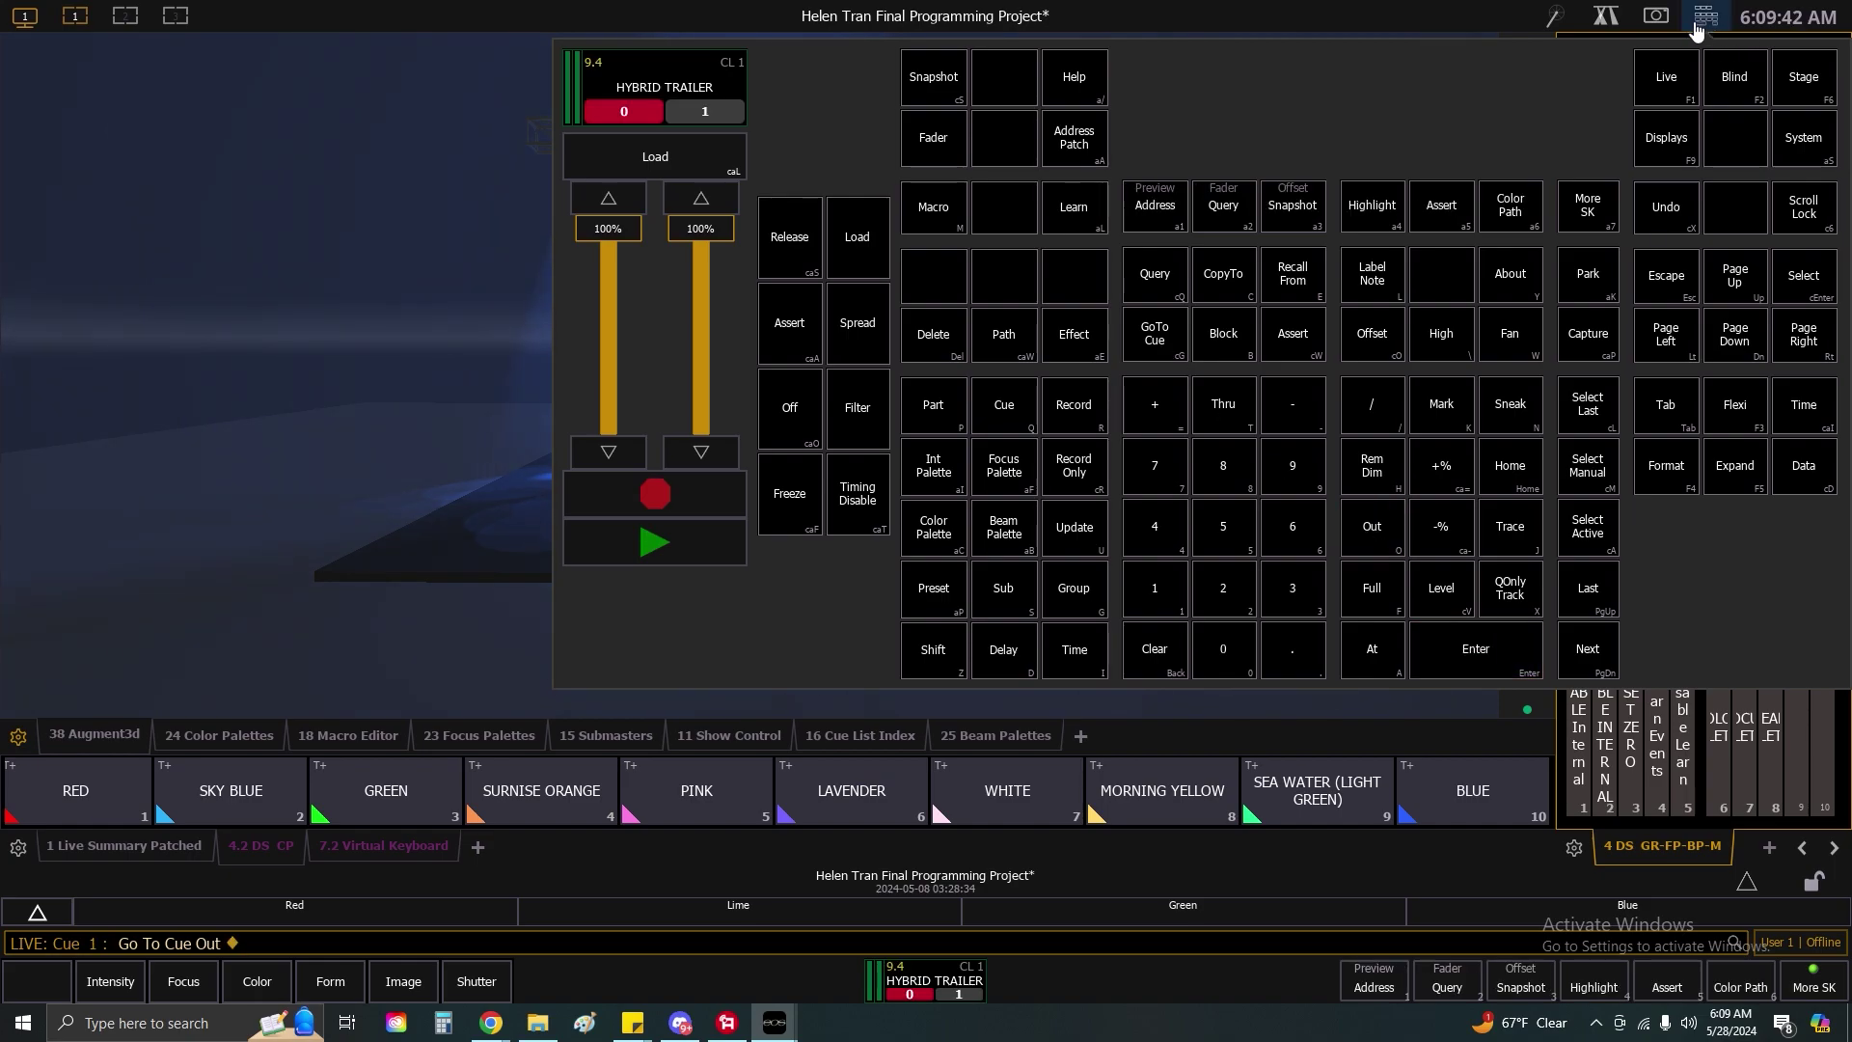
click(1701, 22)
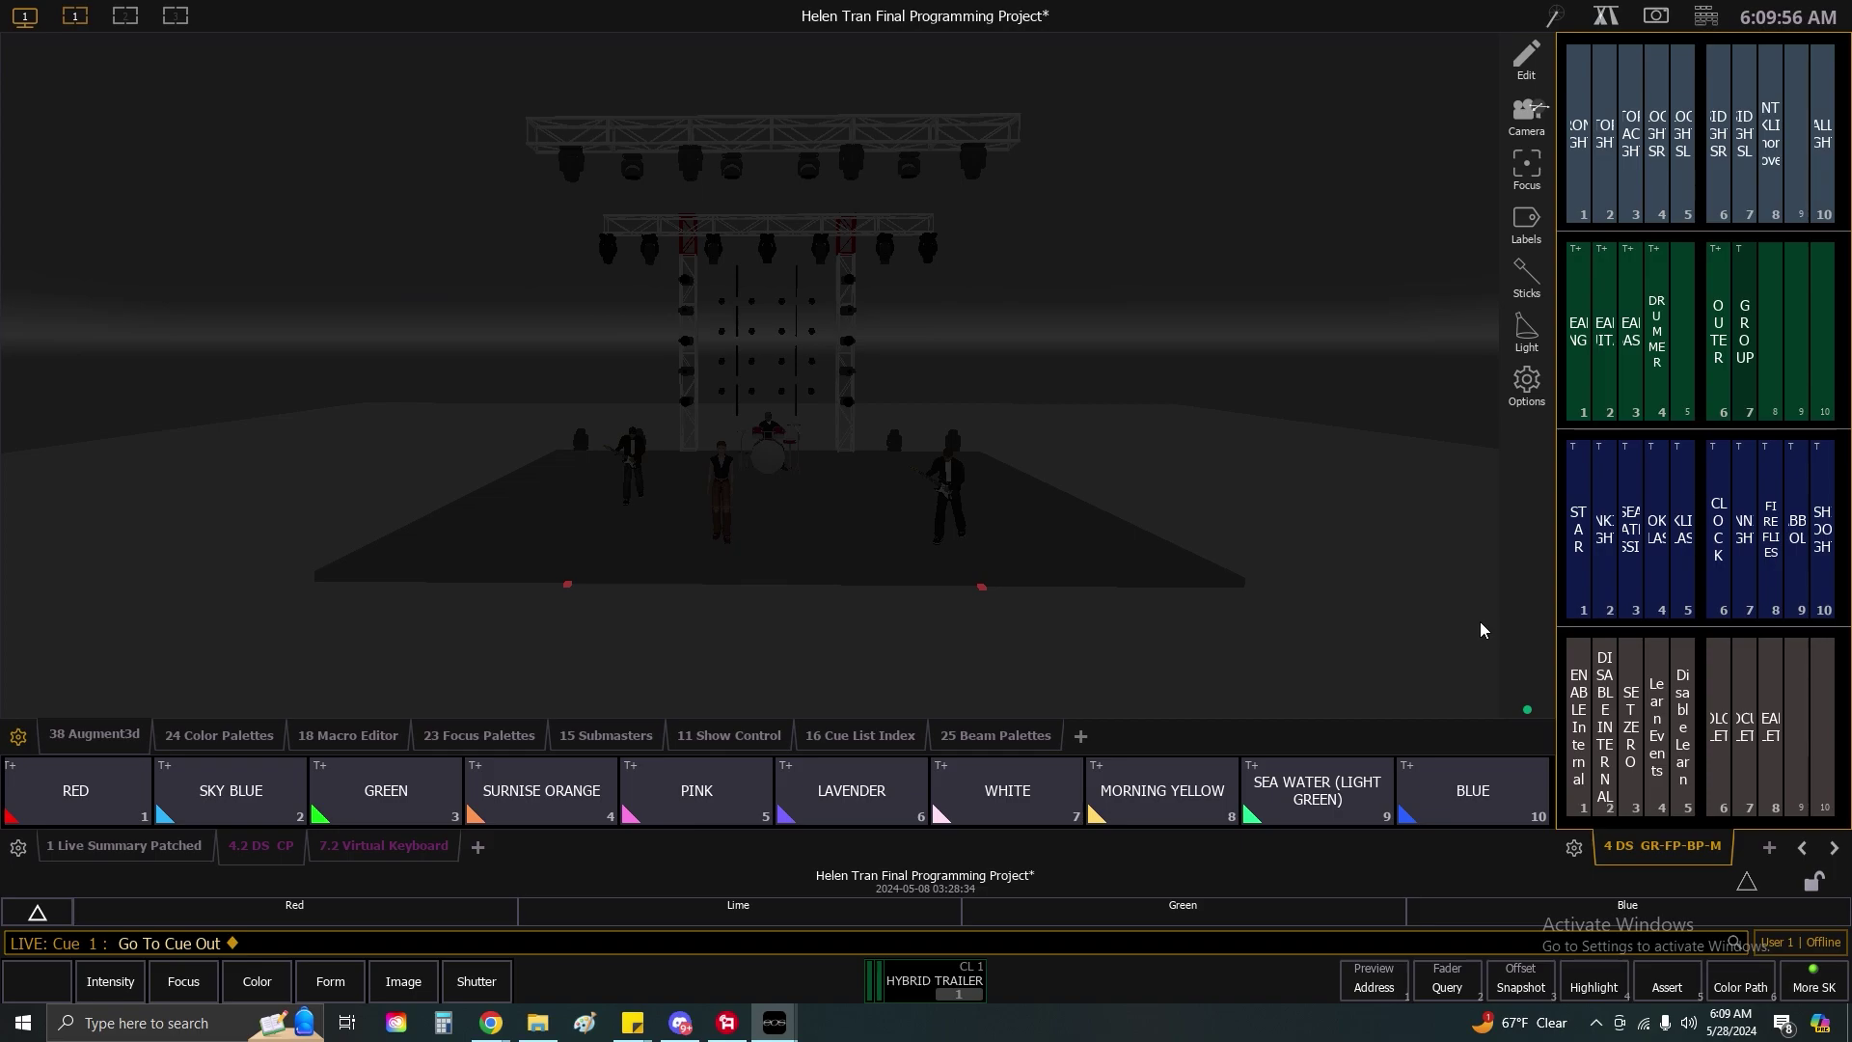
Turn off the Augment3d environment light and run the timecode from zero with the Enable Internal and Set Zero macros.
click(1526, 333)
click(1228, 595)
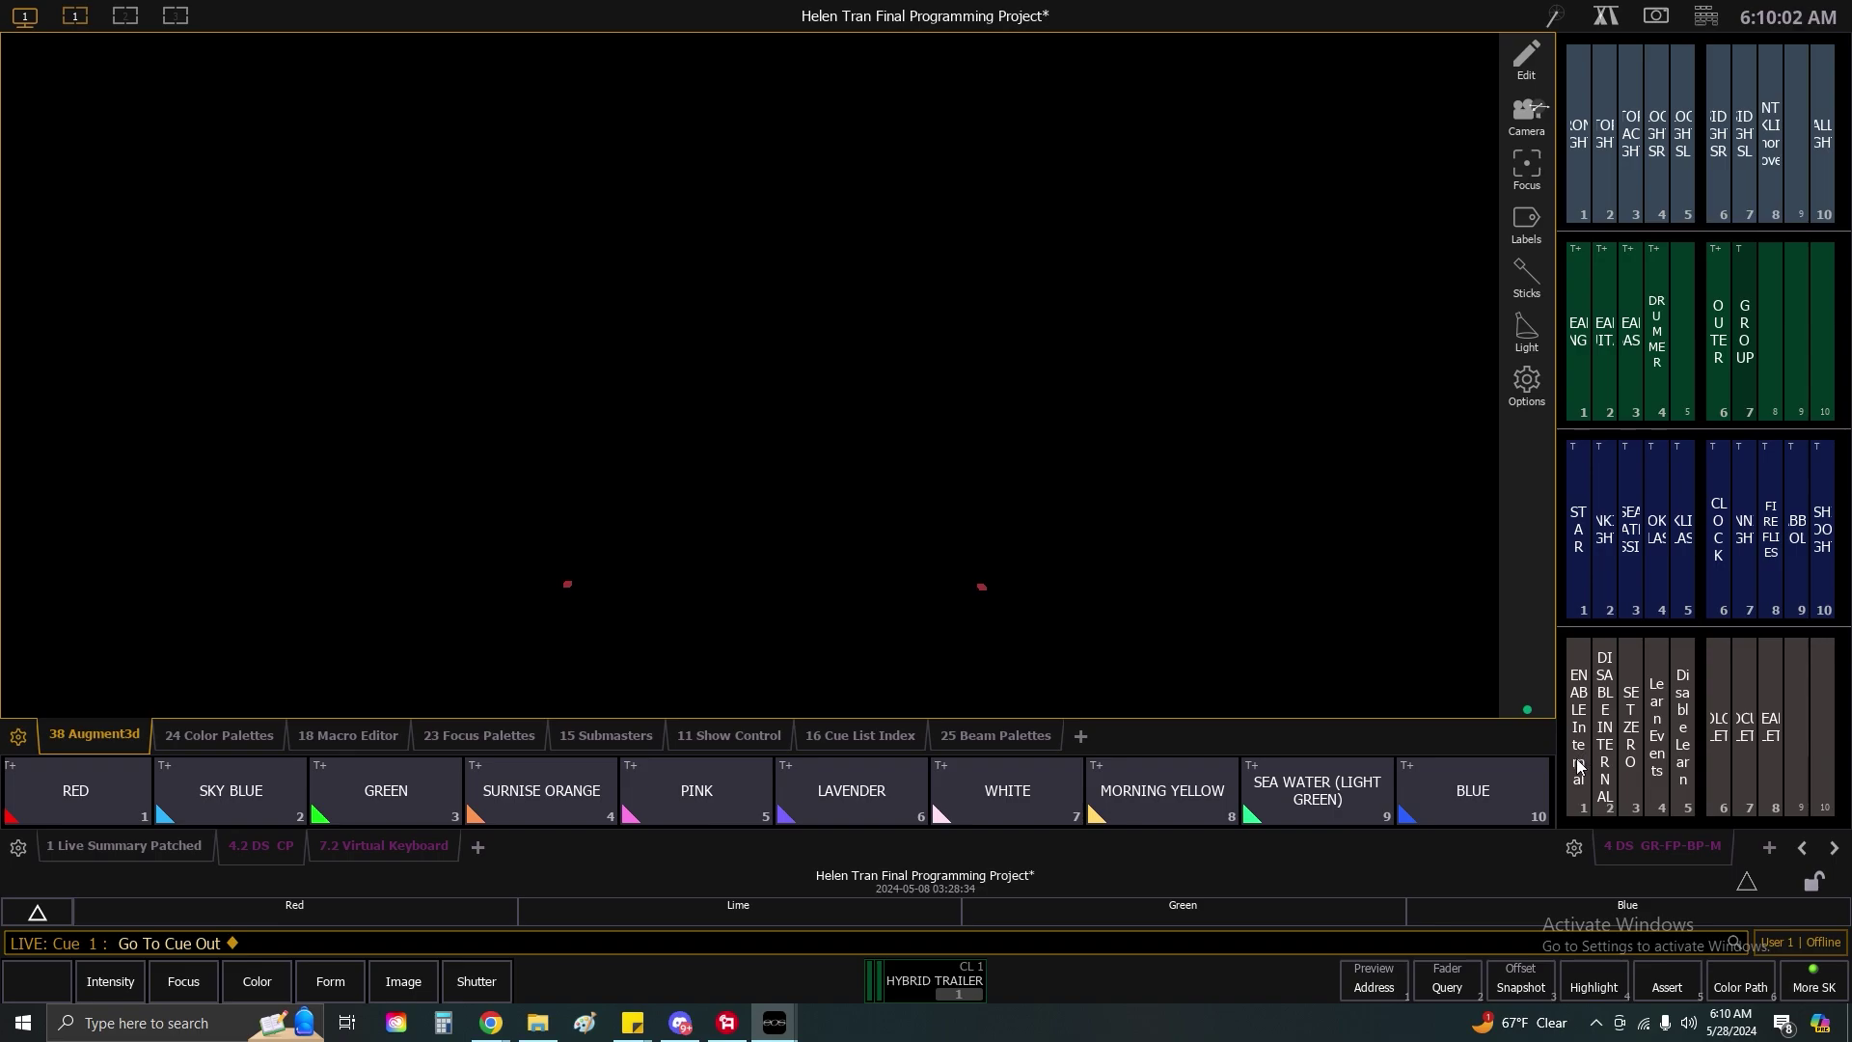
click(1579, 746)
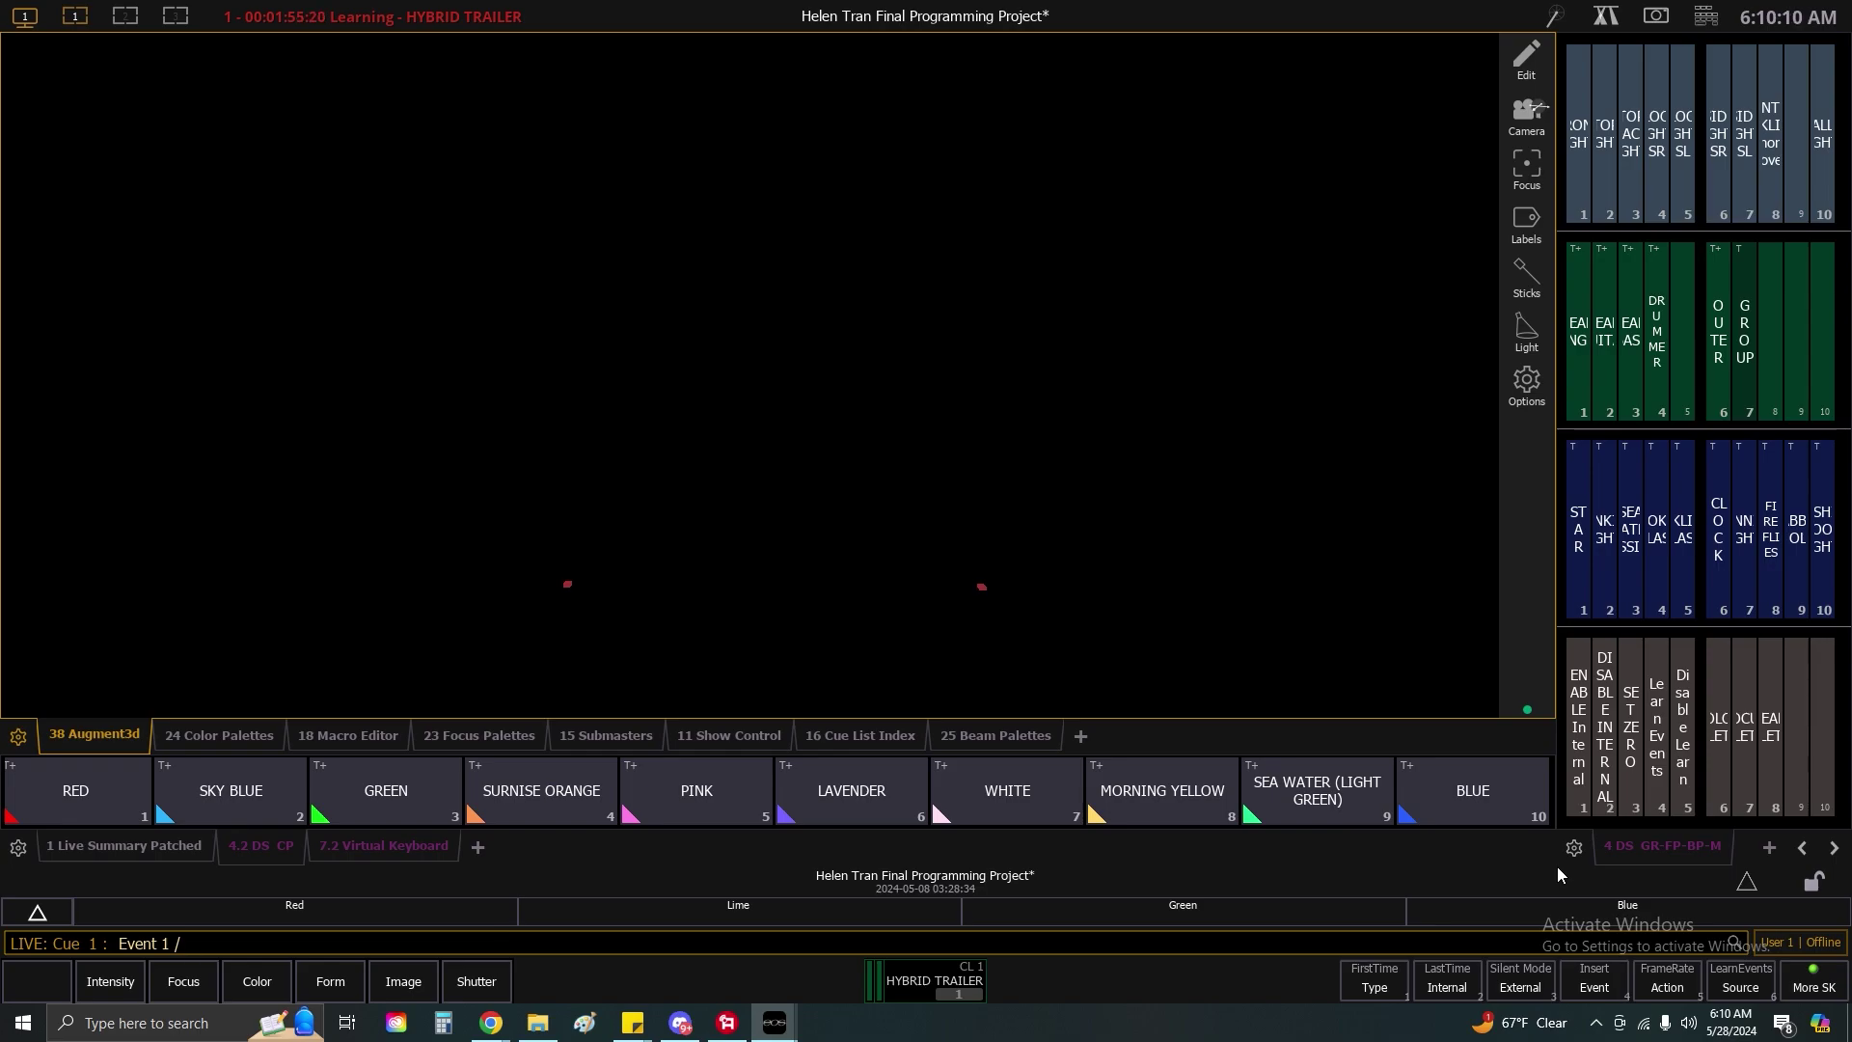
click(1634, 729)
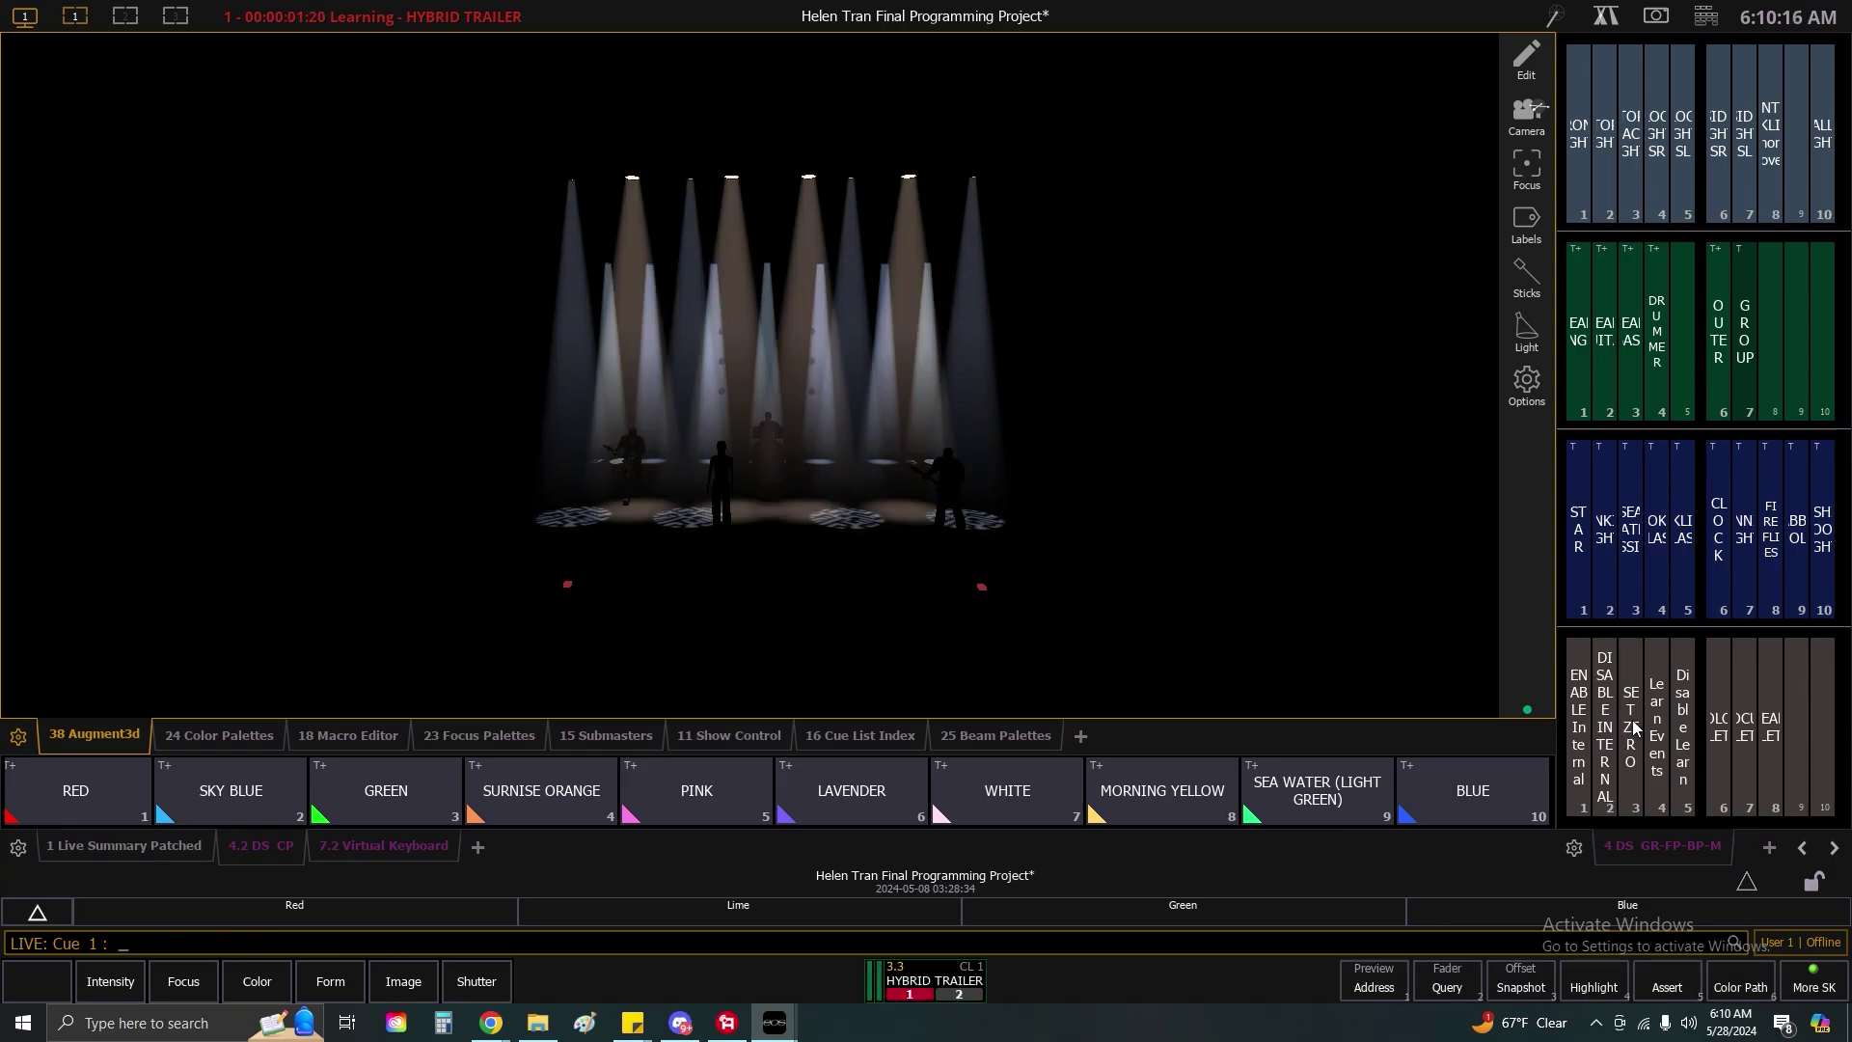
Stop the timecode with the Disable Learn and Disable Internal macros, and clear the stage with Go To Cue Out and Sneak.
click(1678, 705)
click(1606, 738)
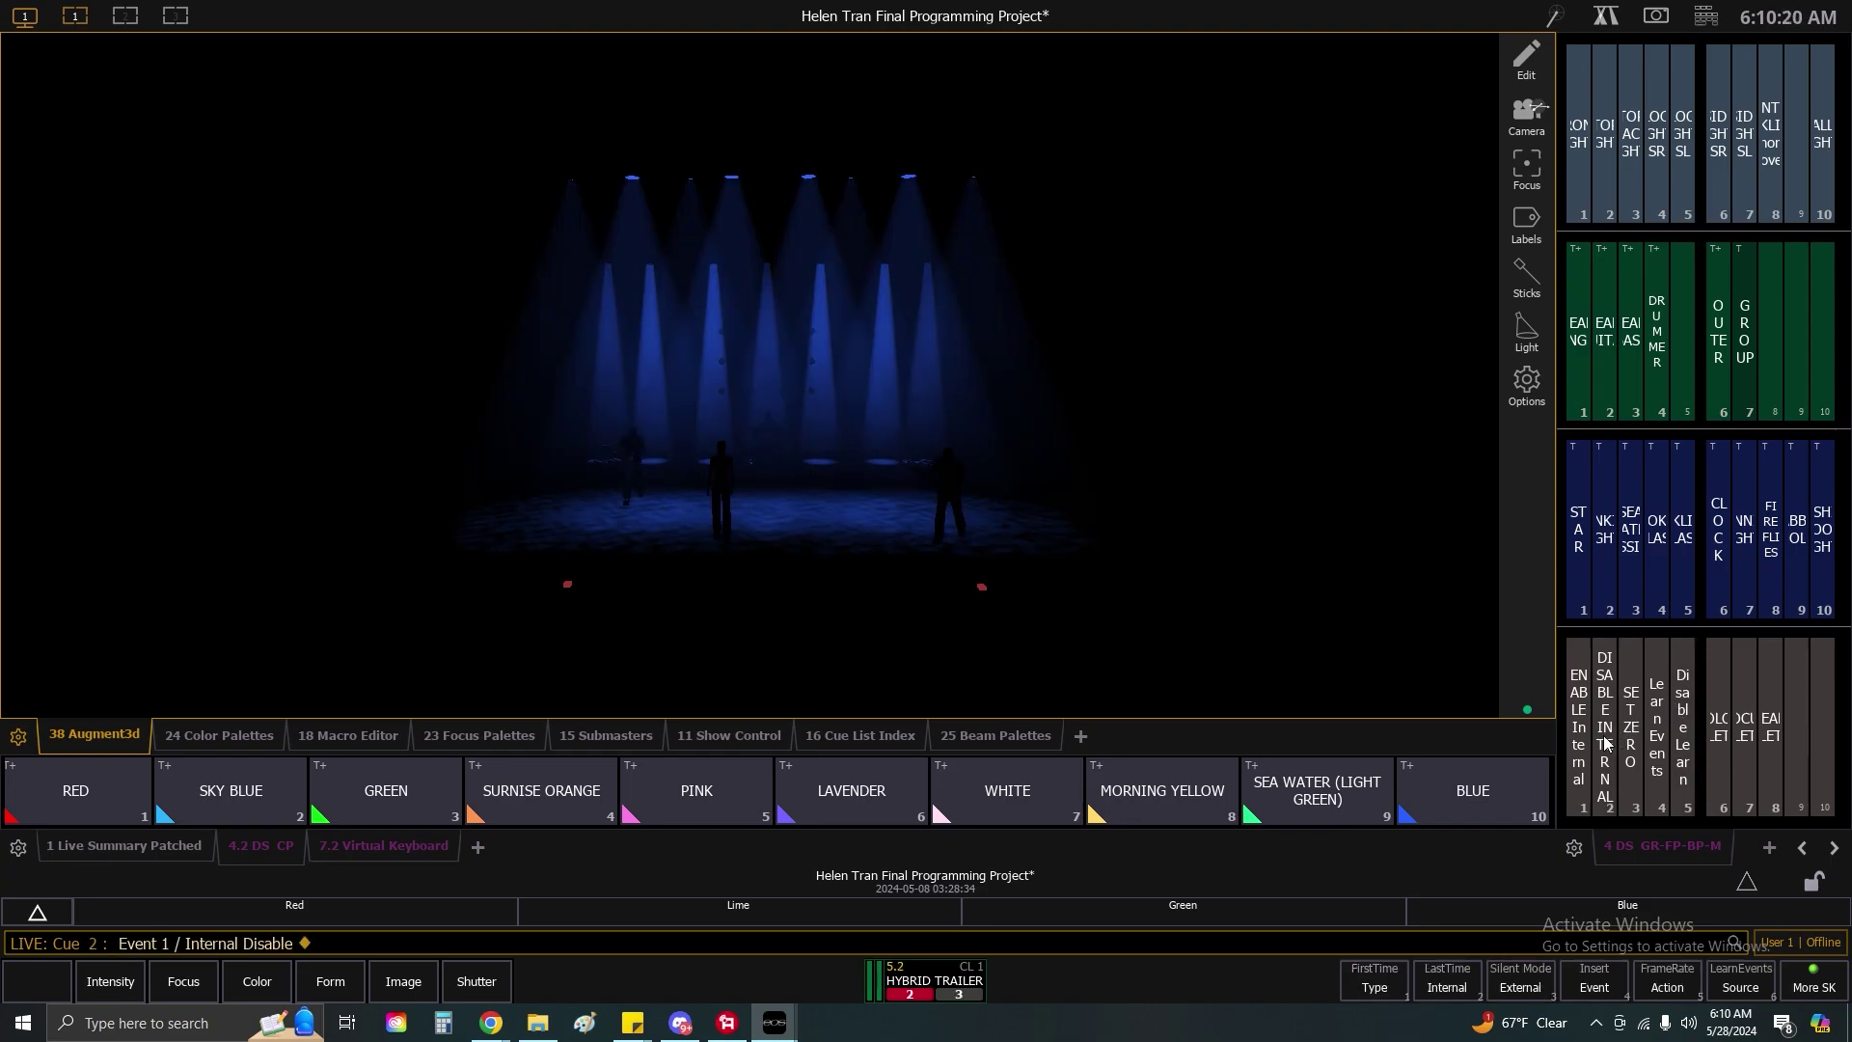
click(1705, 16)
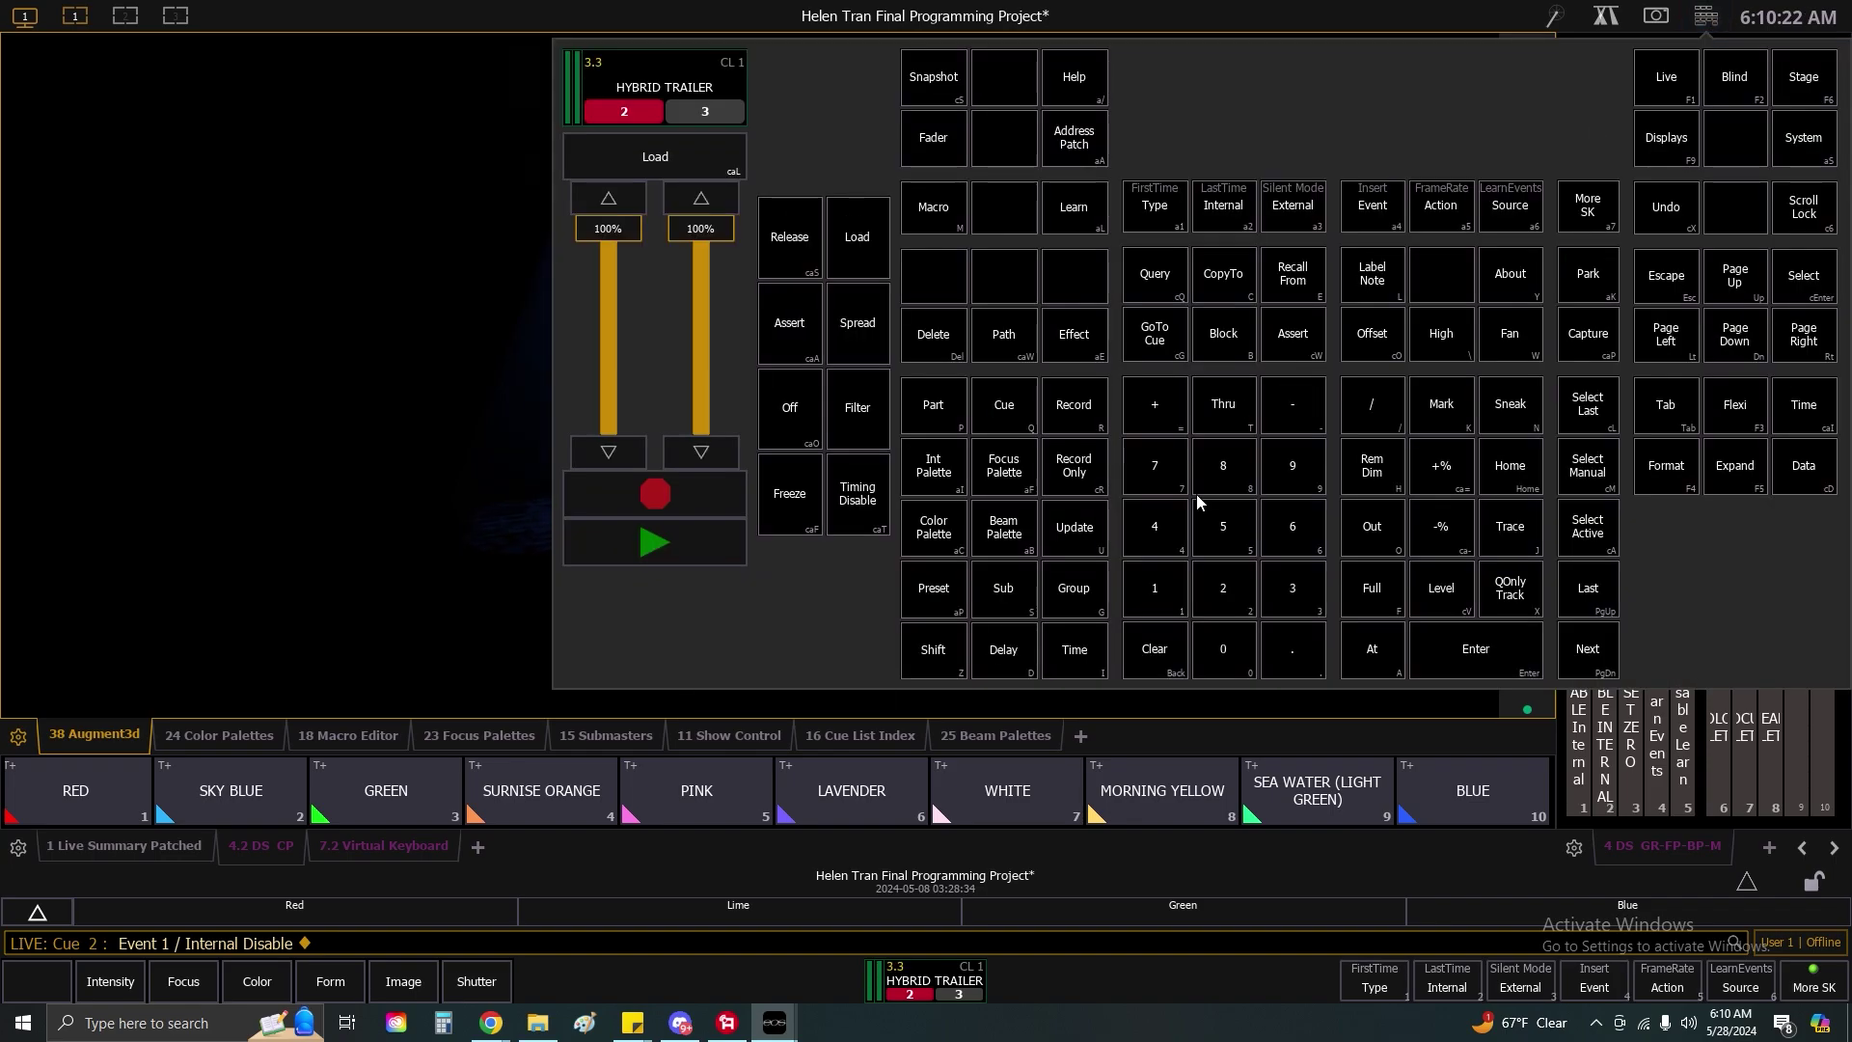
click(1154, 343)
click(1372, 526)
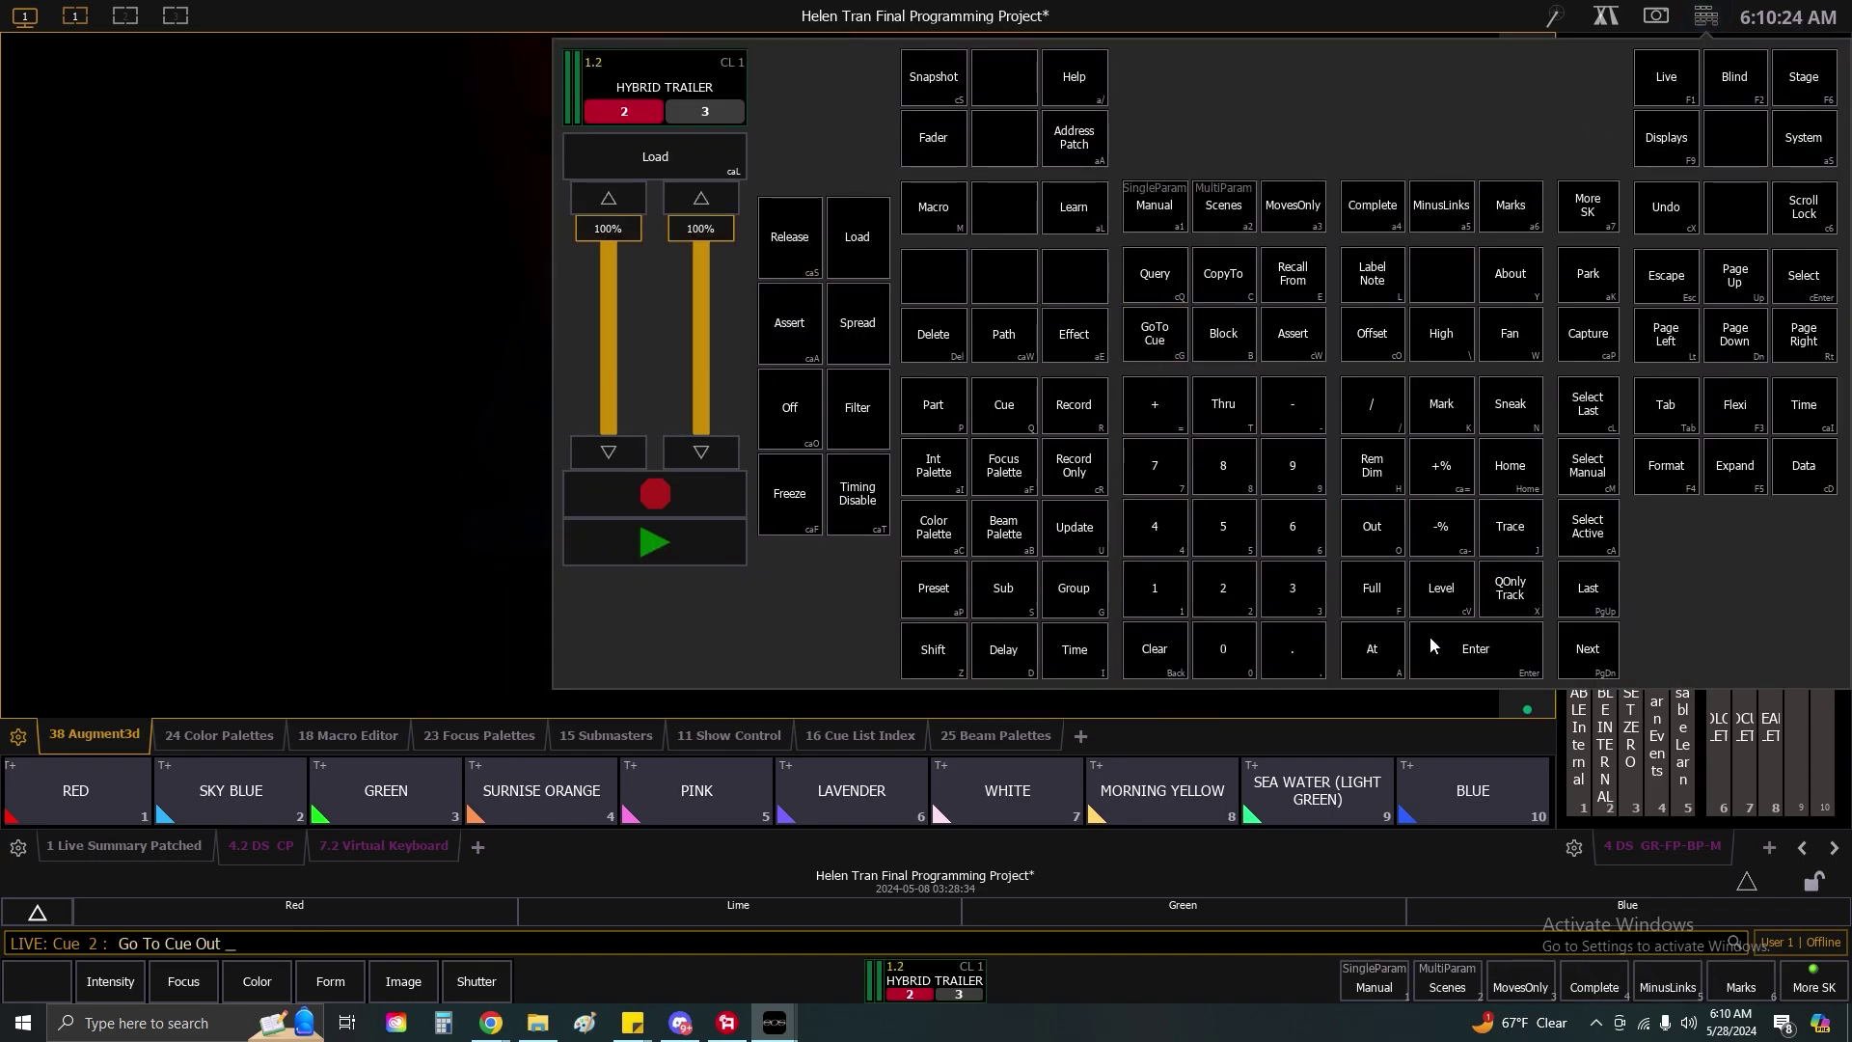
click(1432, 638)
click(1514, 410)
click(1494, 638)
click(1705, 14)
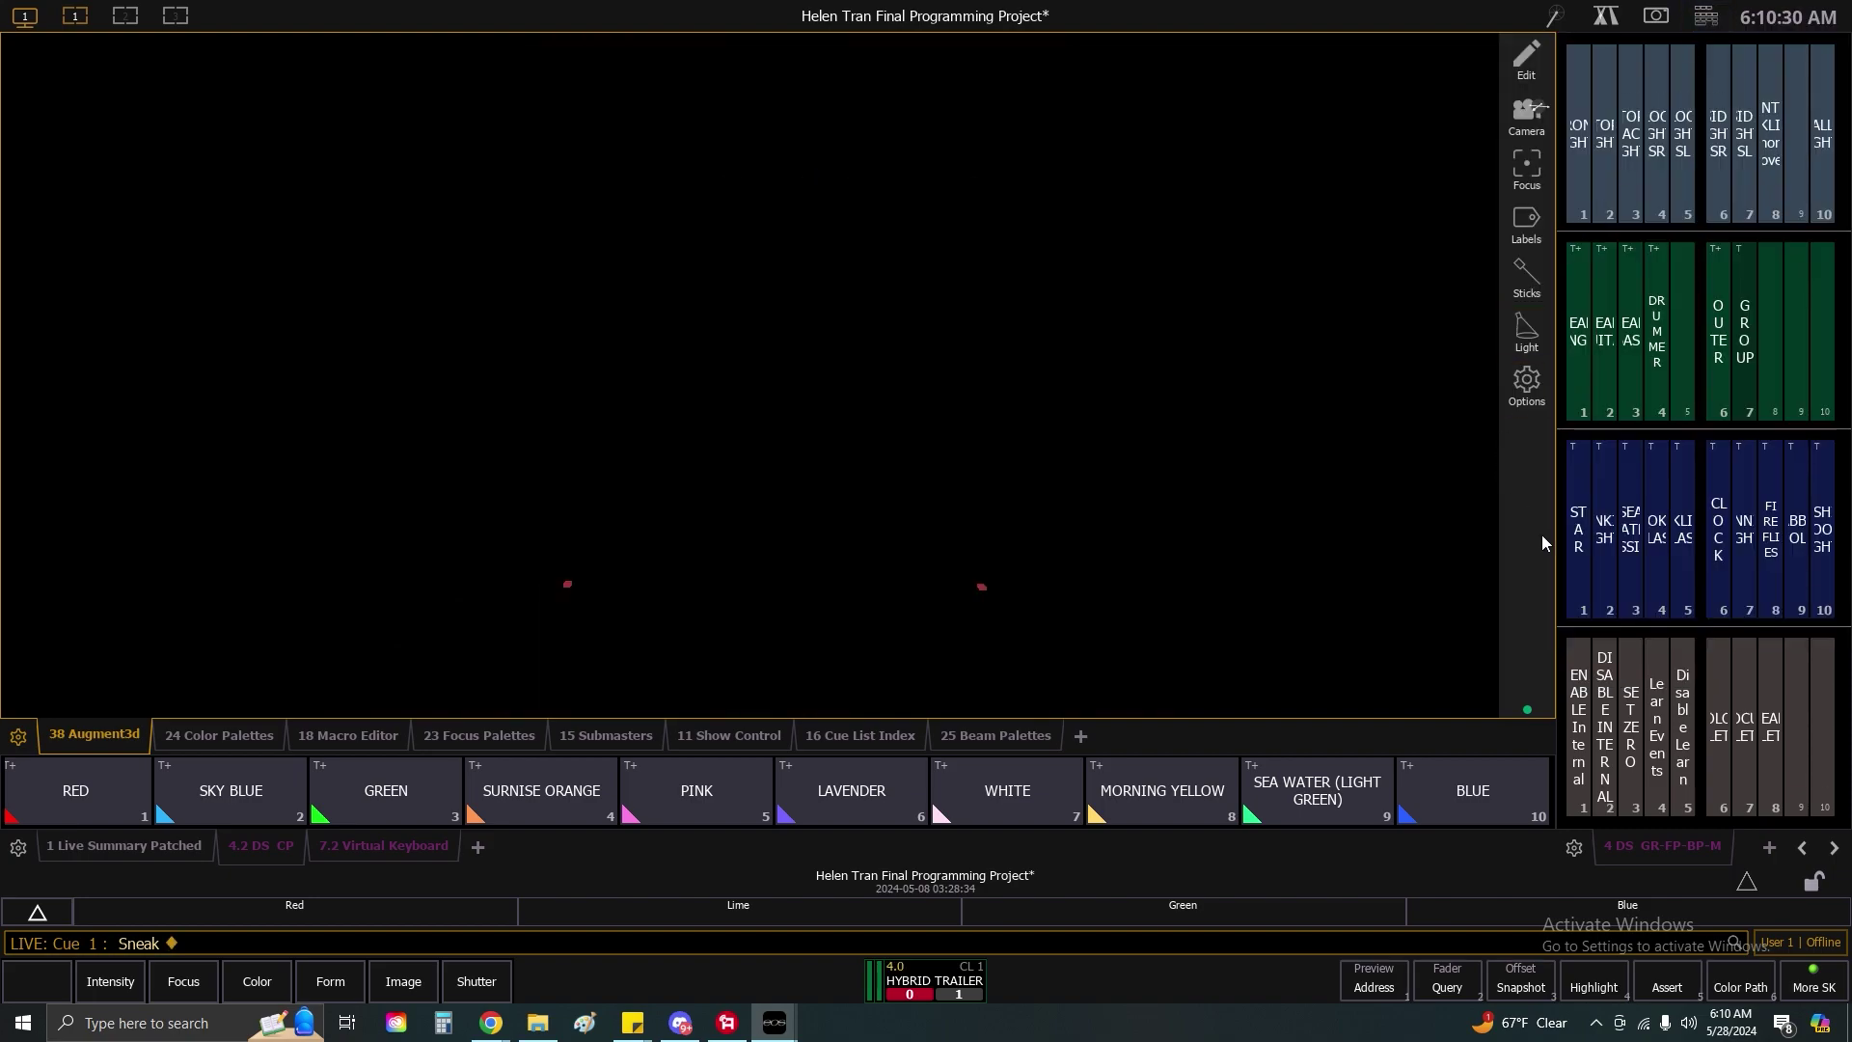
Reset the timecode and play the show from the start using the Set Zero, Learn Events and Enable Internal macros.
click(1630, 687)
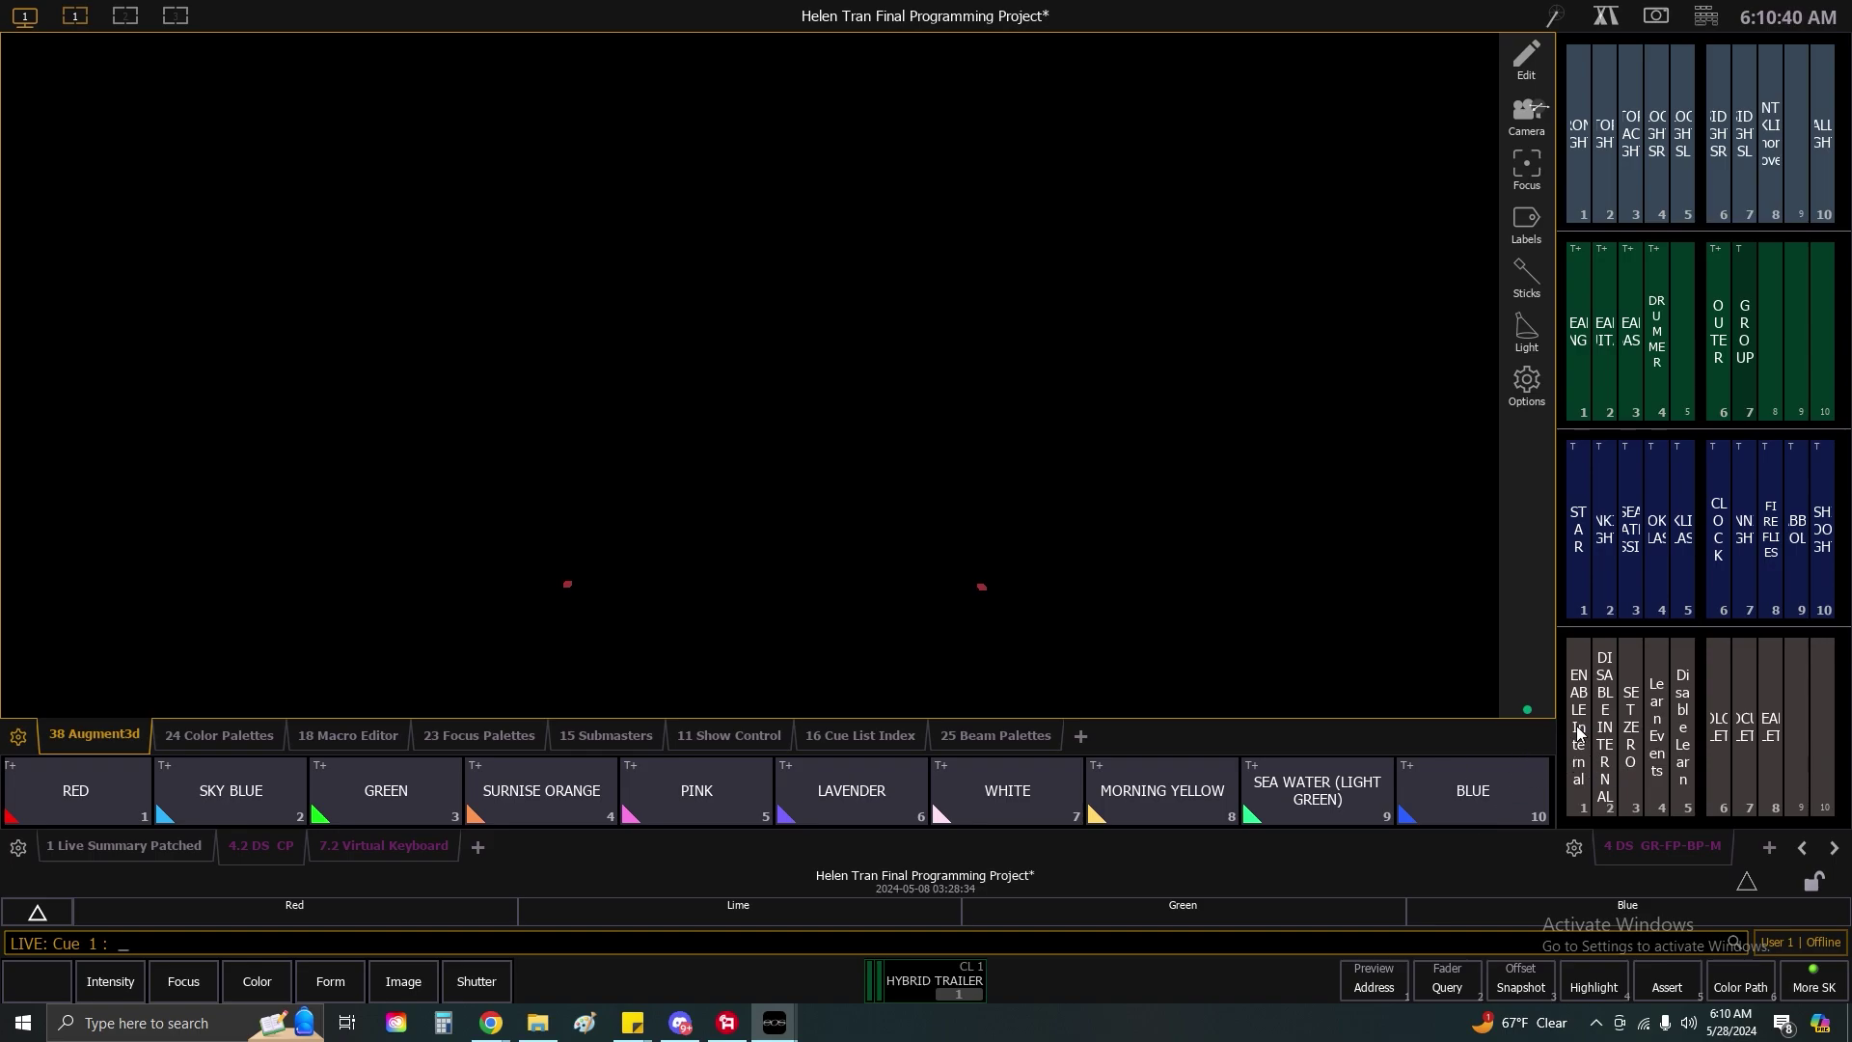
click(1662, 752)
click(1578, 751)
click(1586, 753)
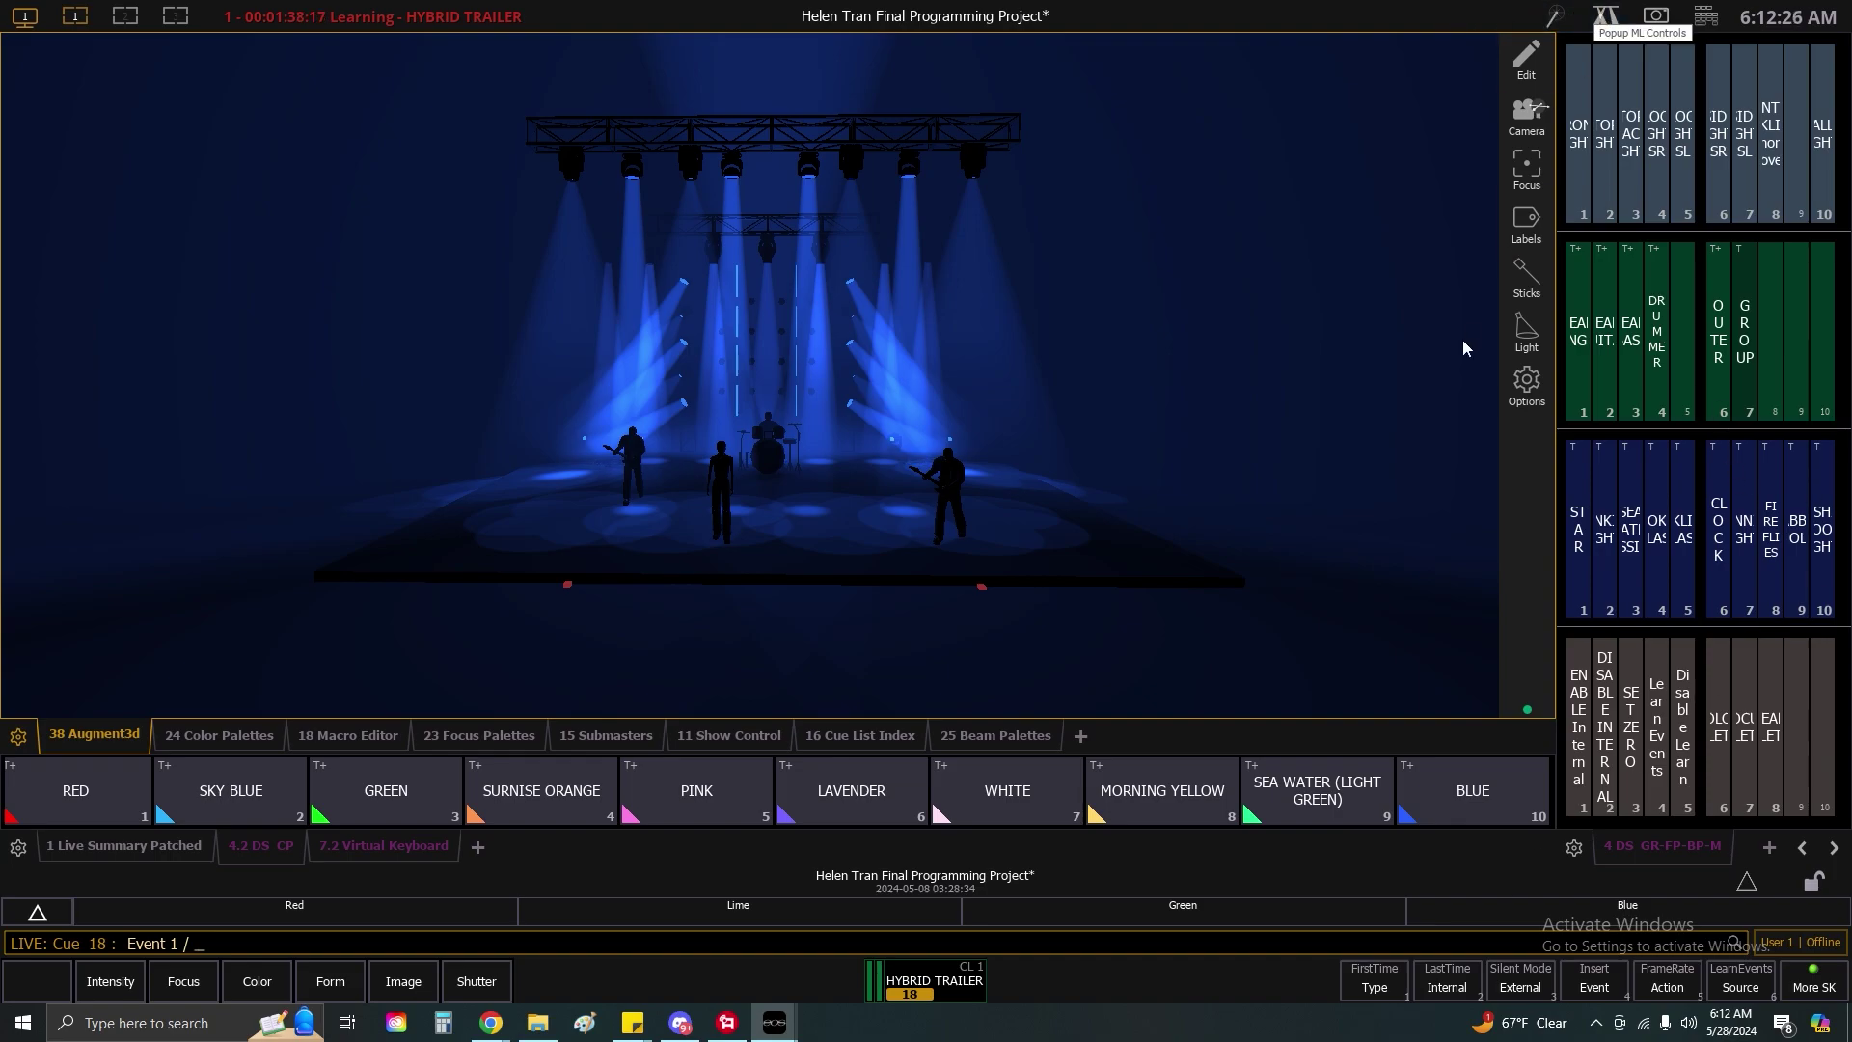
Turn the Augment3d environment light back on and stop the internal timecode of Event 1 with the macros.
click(1524, 338)
click(1302, 592)
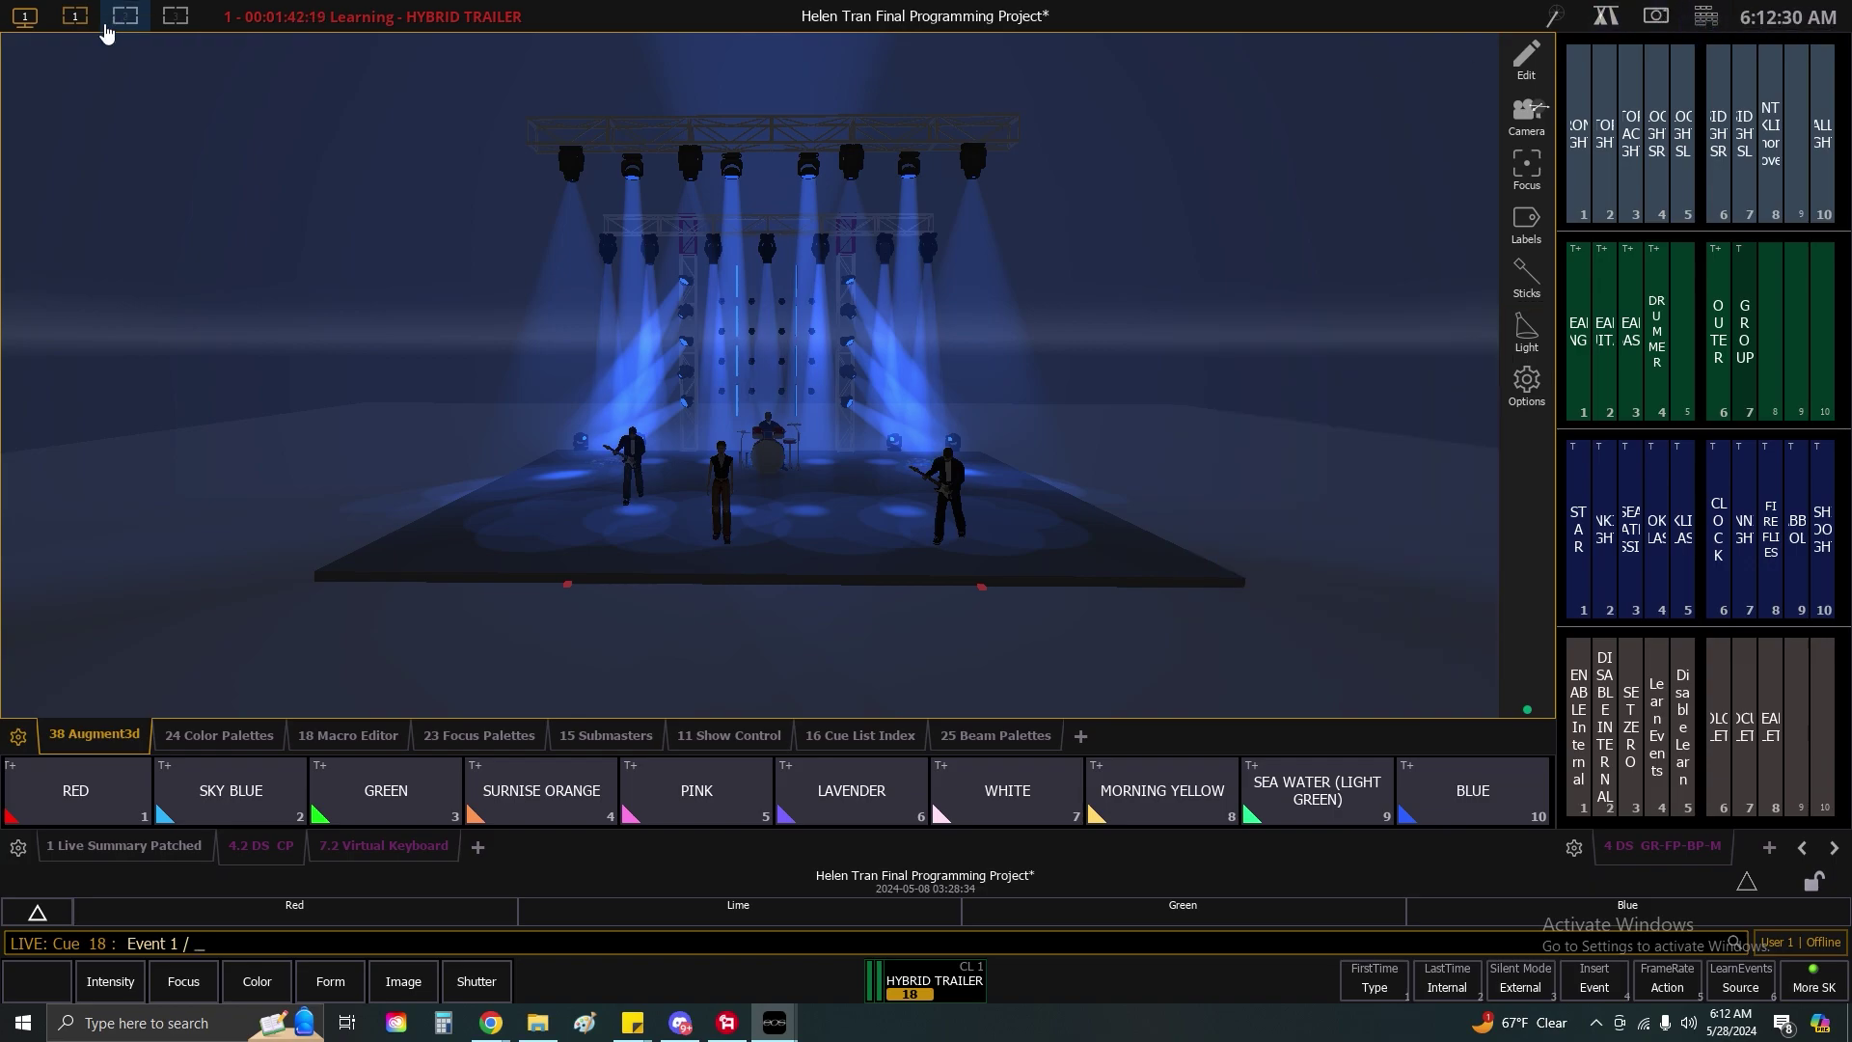
click(1686, 756)
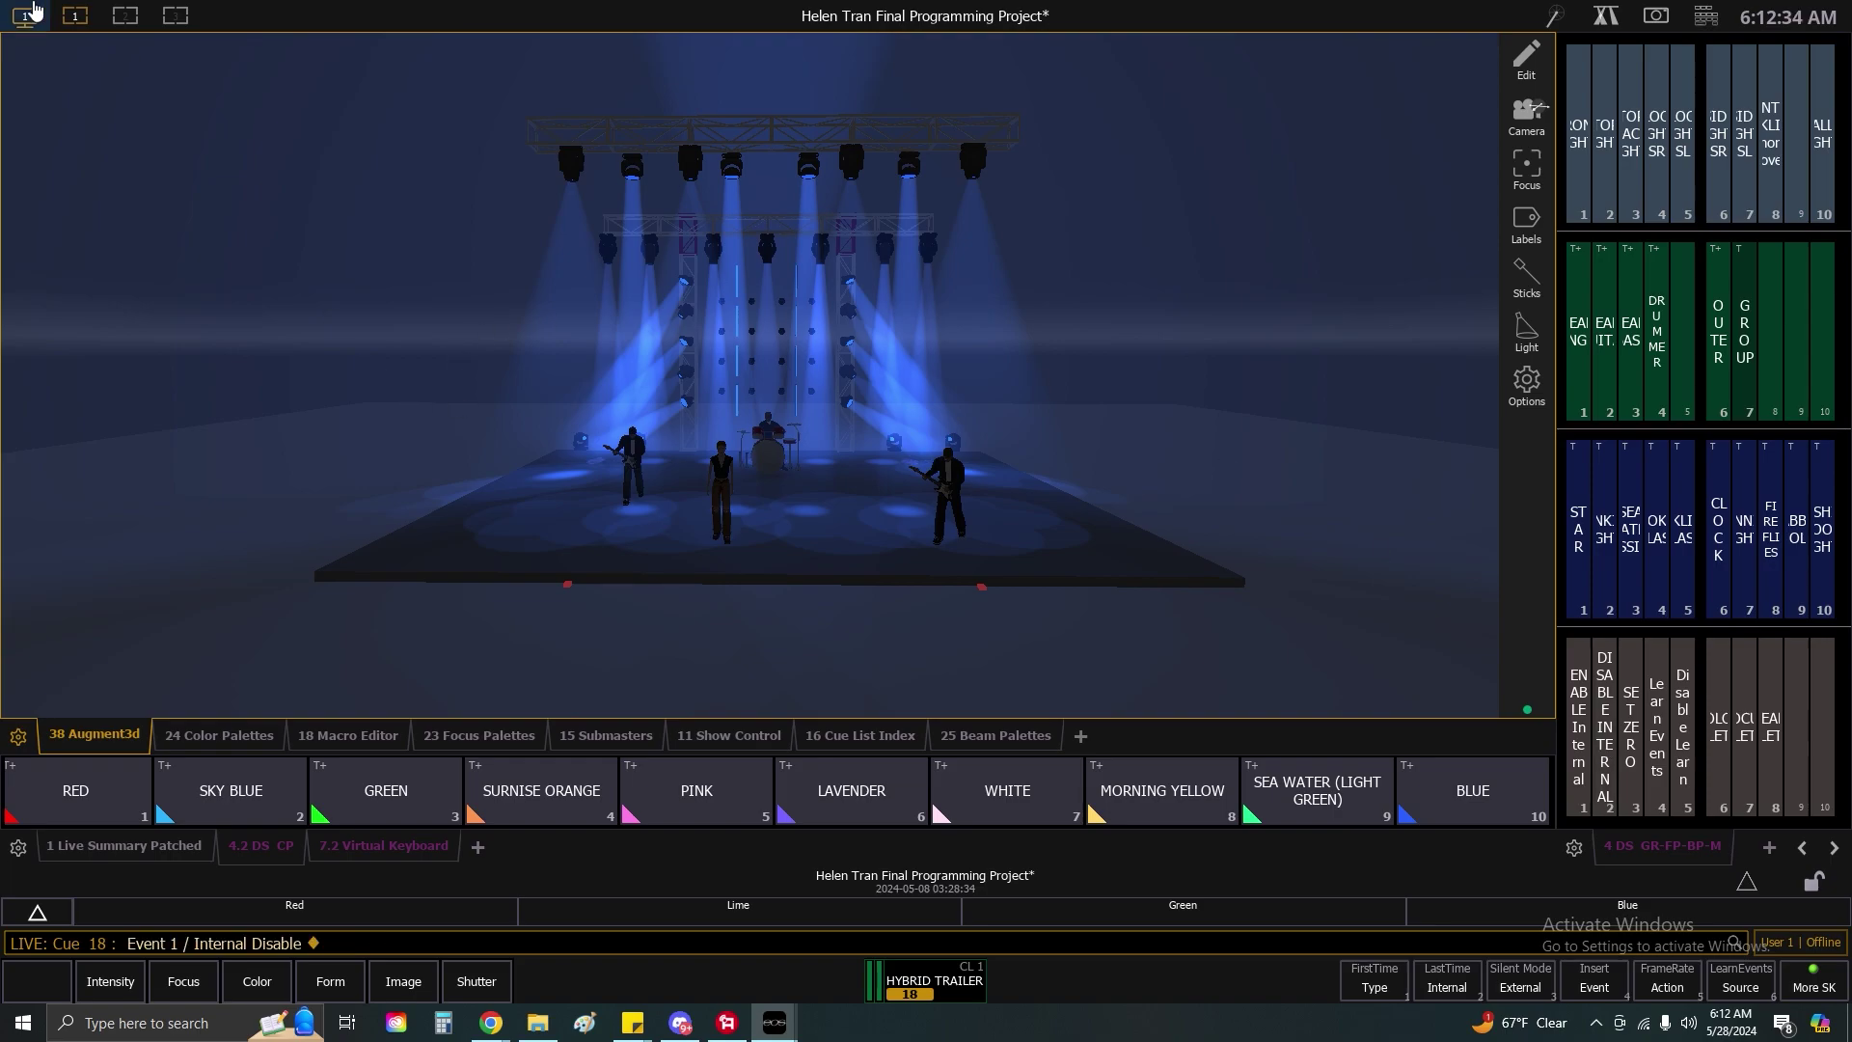
Look through the Submasters and Show Control displays, and return to live mode with the Augment3d view.
click(69, 17)
click(596, 737)
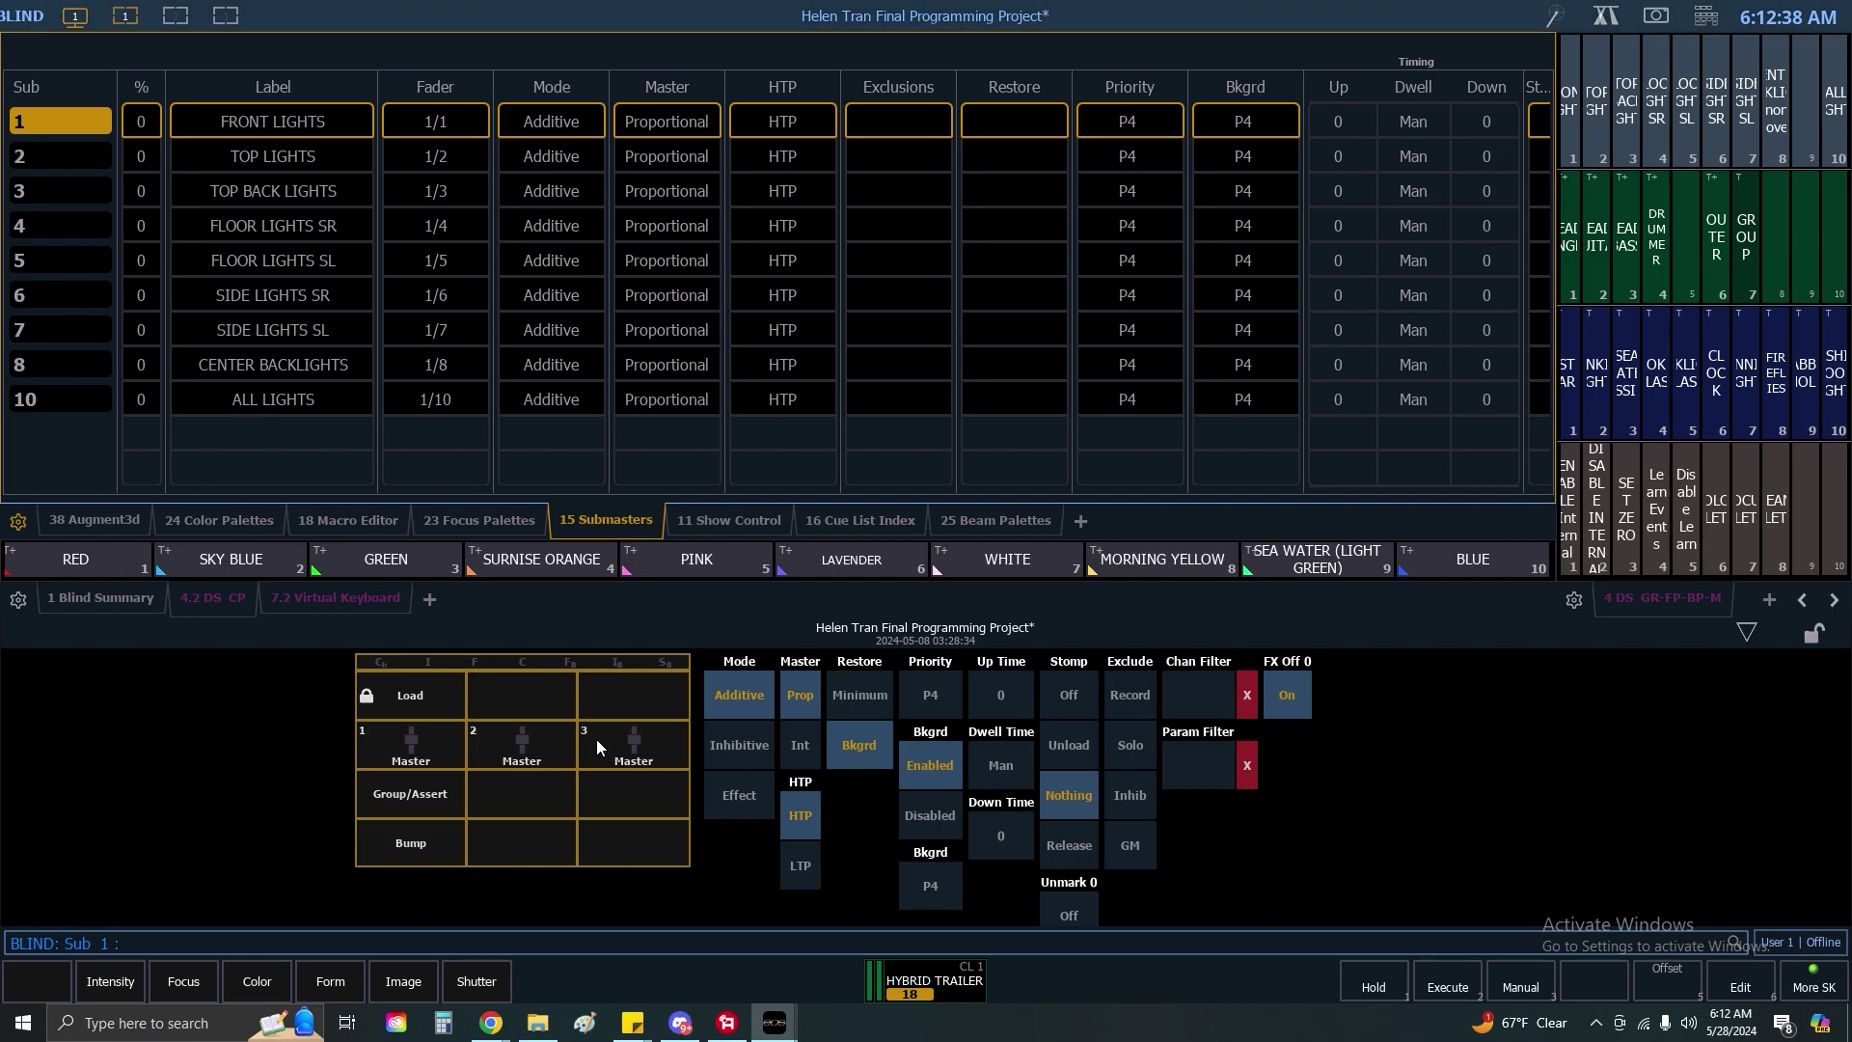
click(722, 519)
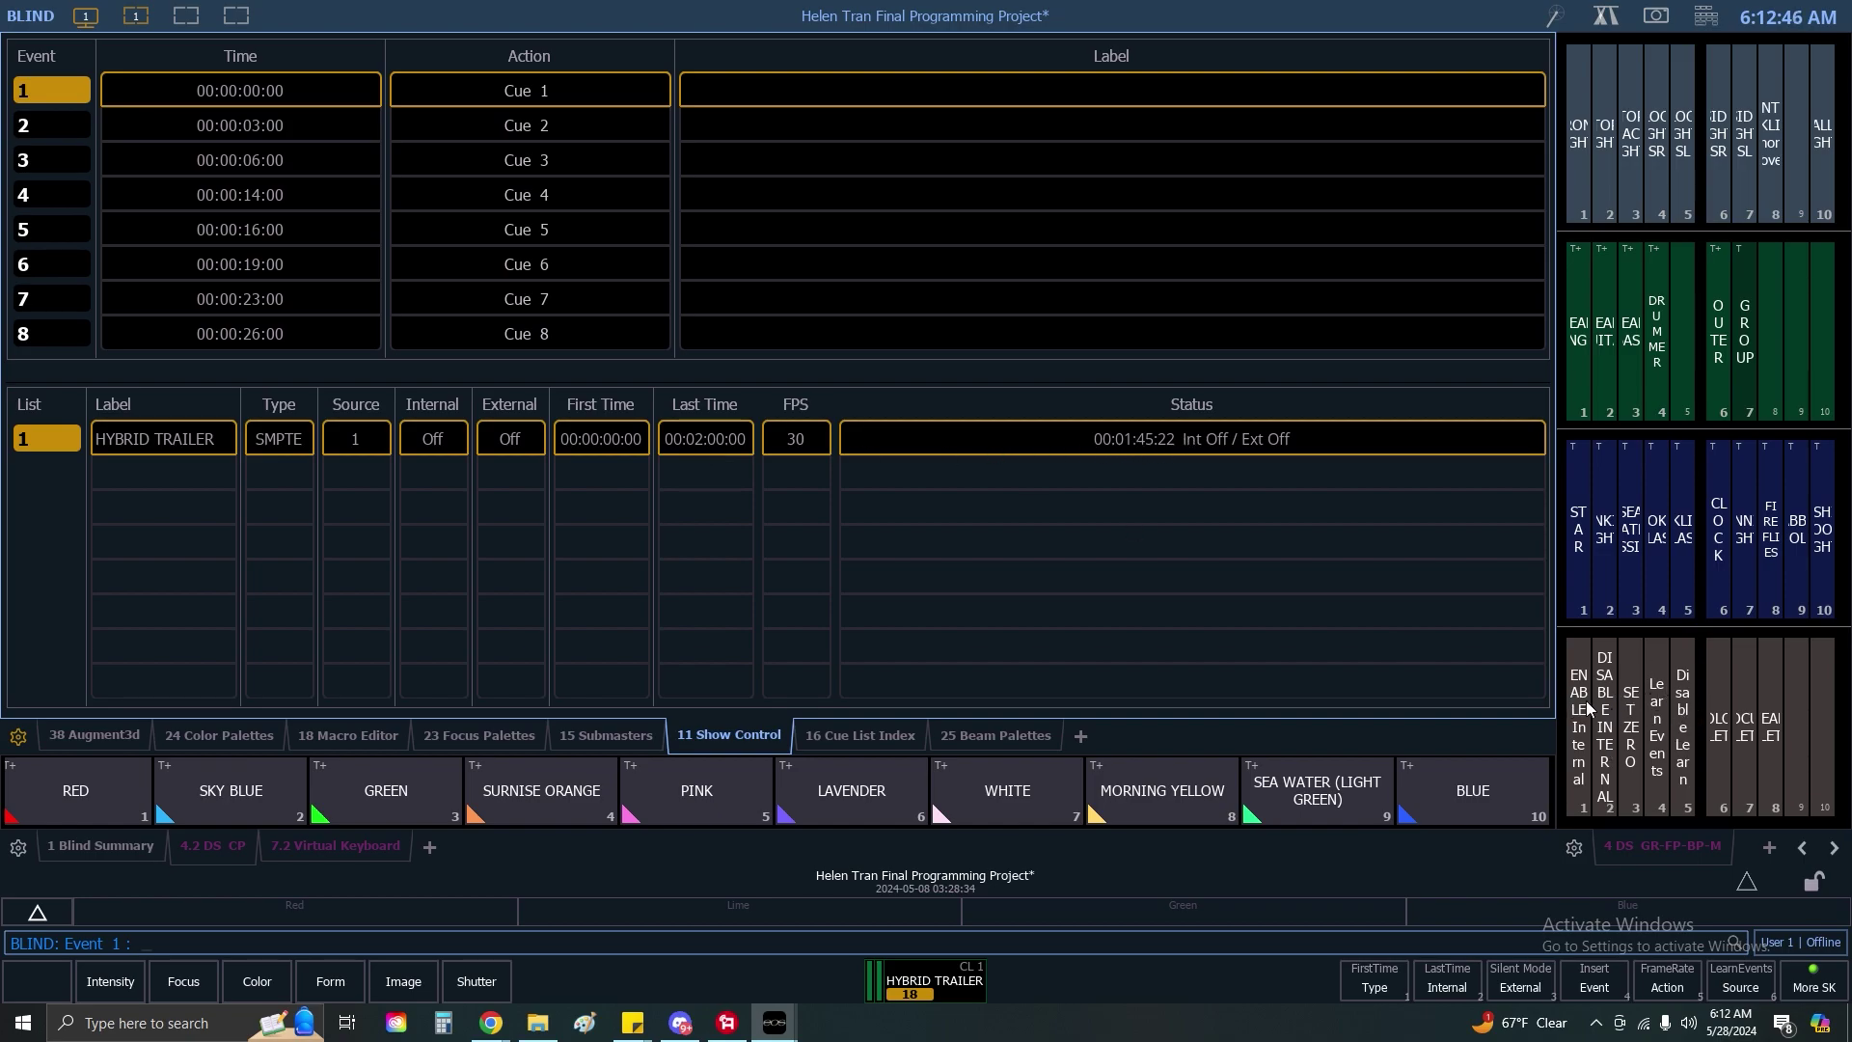
click(25, 21)
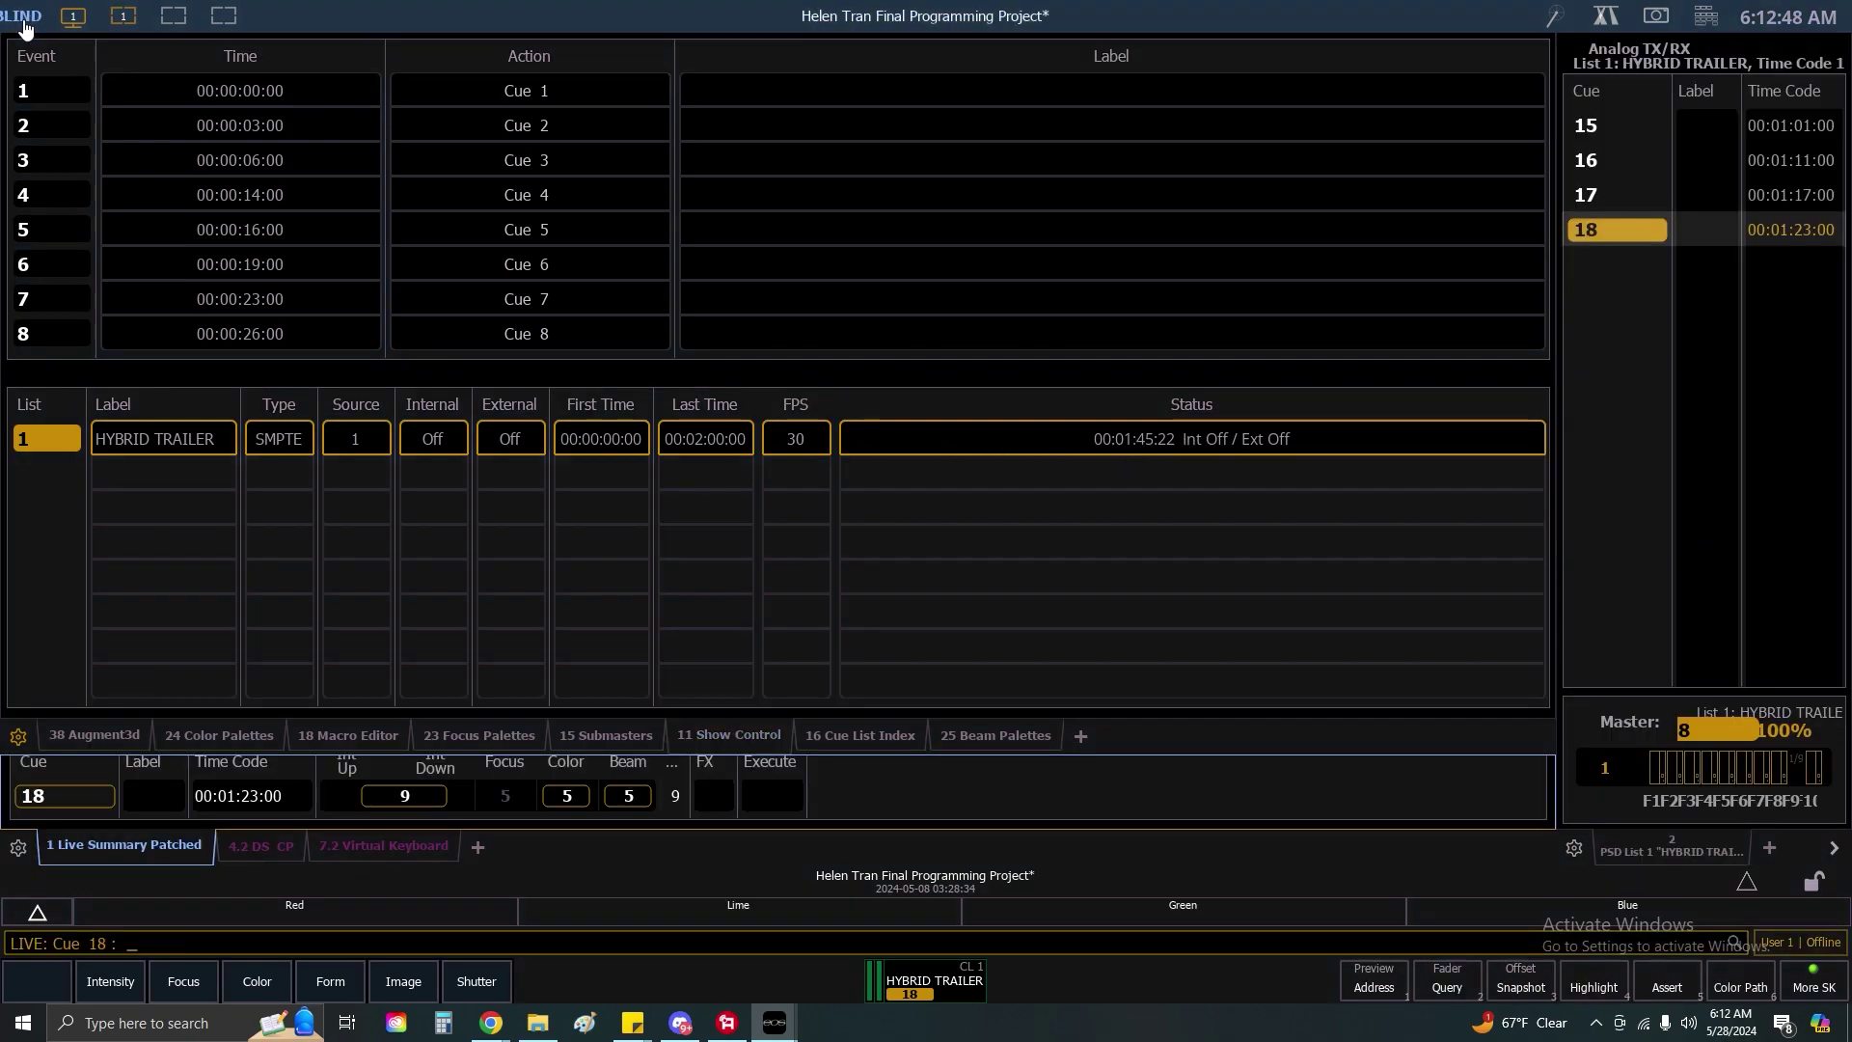
click(108, 739)
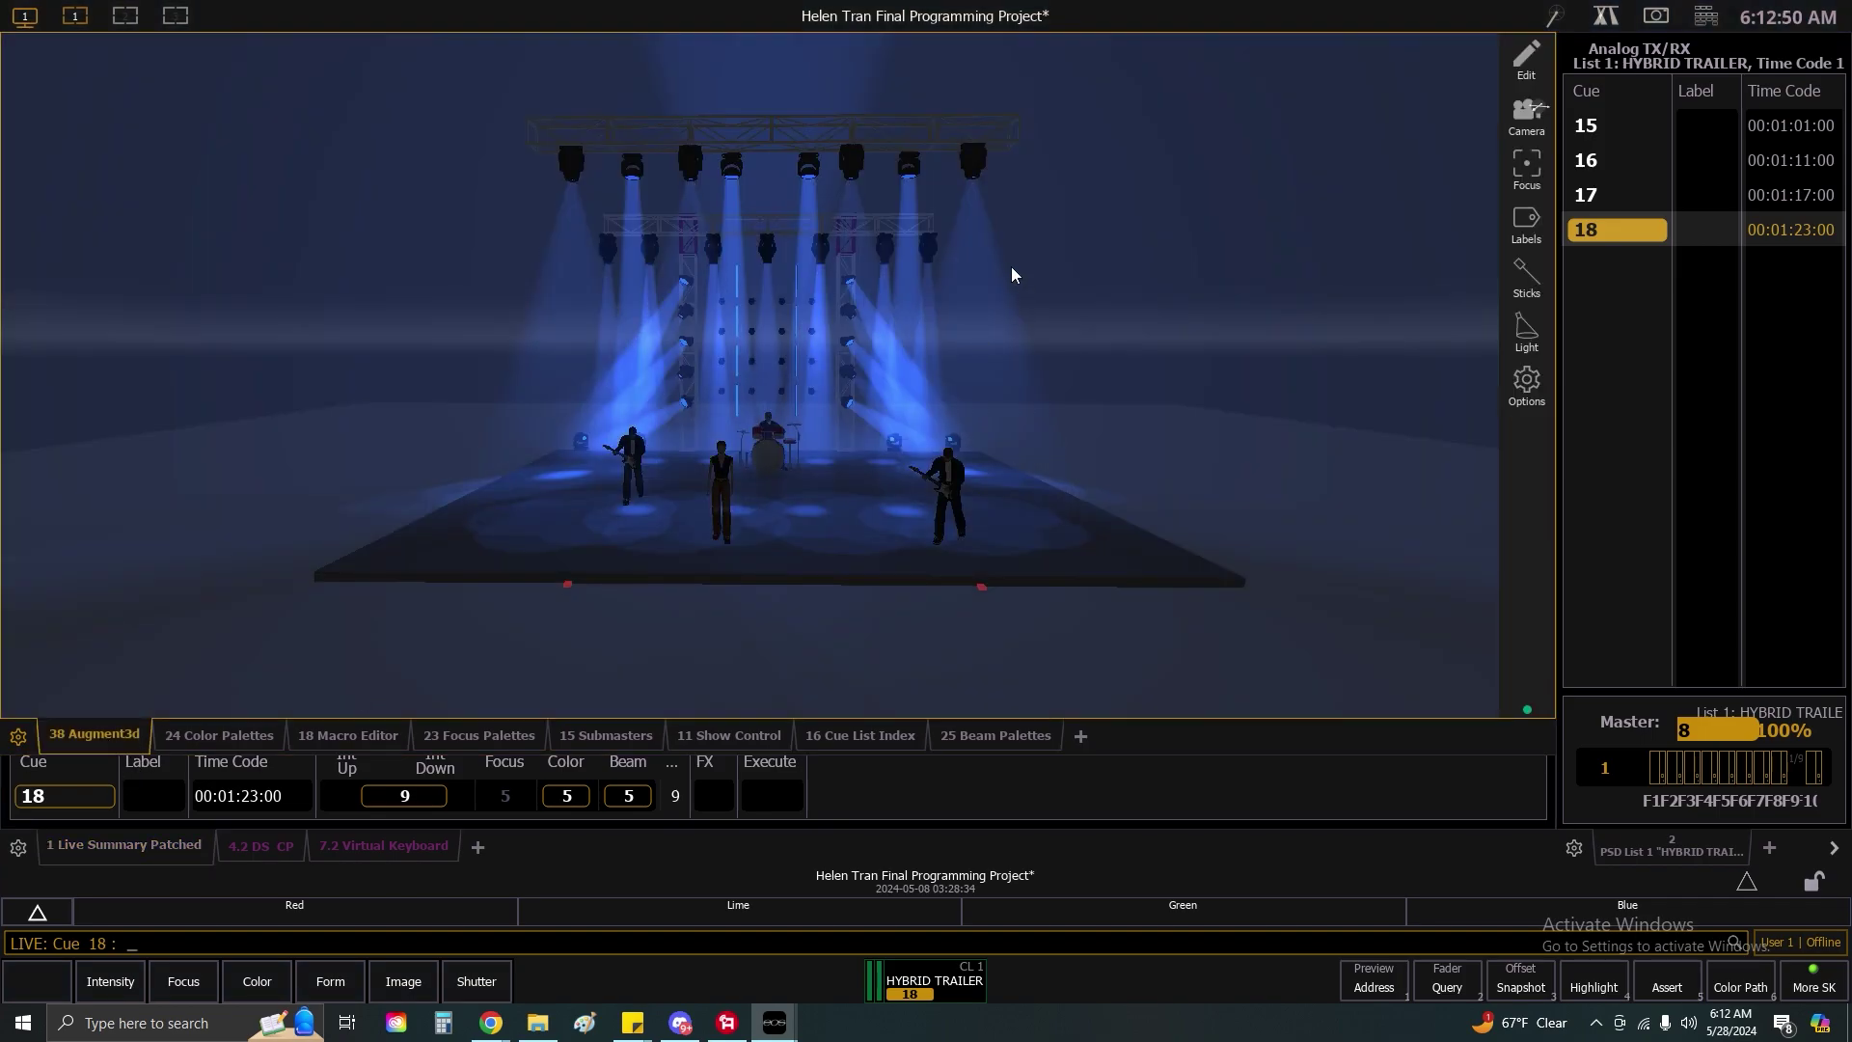
Apply the layout with two stacked frames beside one tall frame, and enlarge the Augment3d frame in width and height.
click(14, 19)
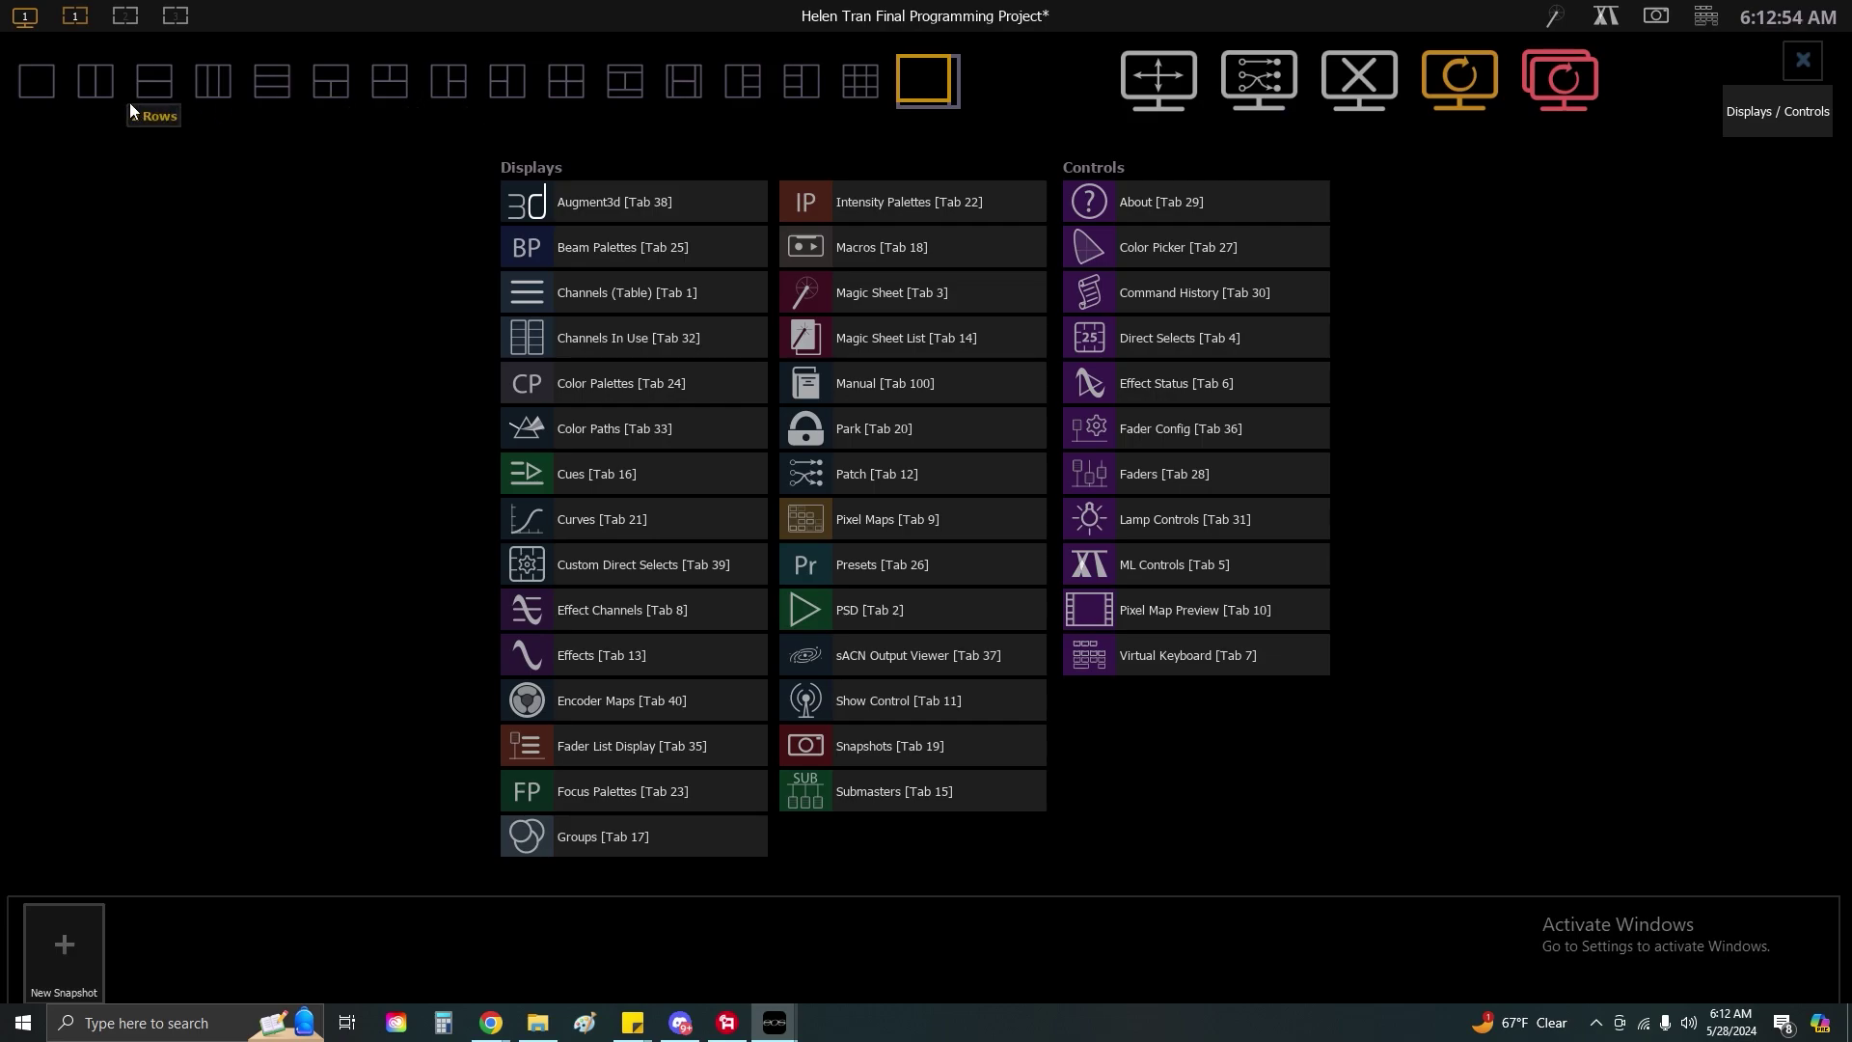
click(517, 83)
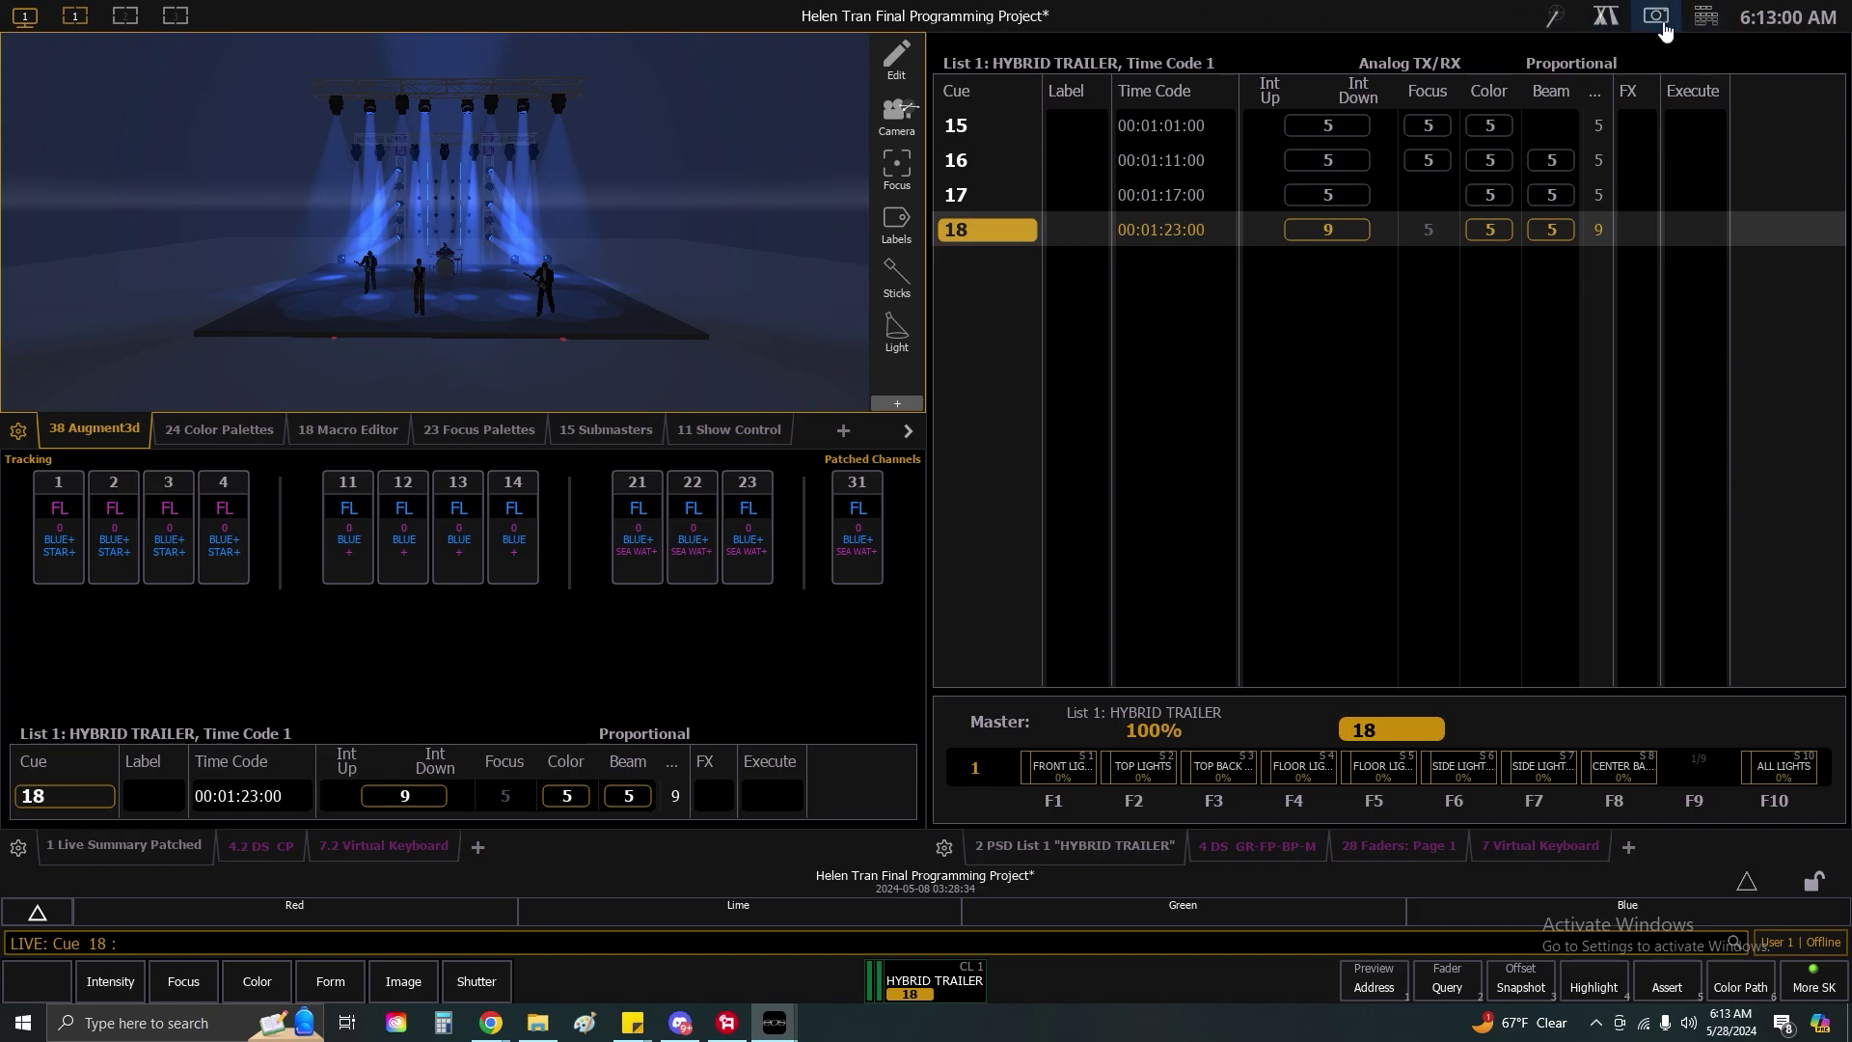
click(24, 15)
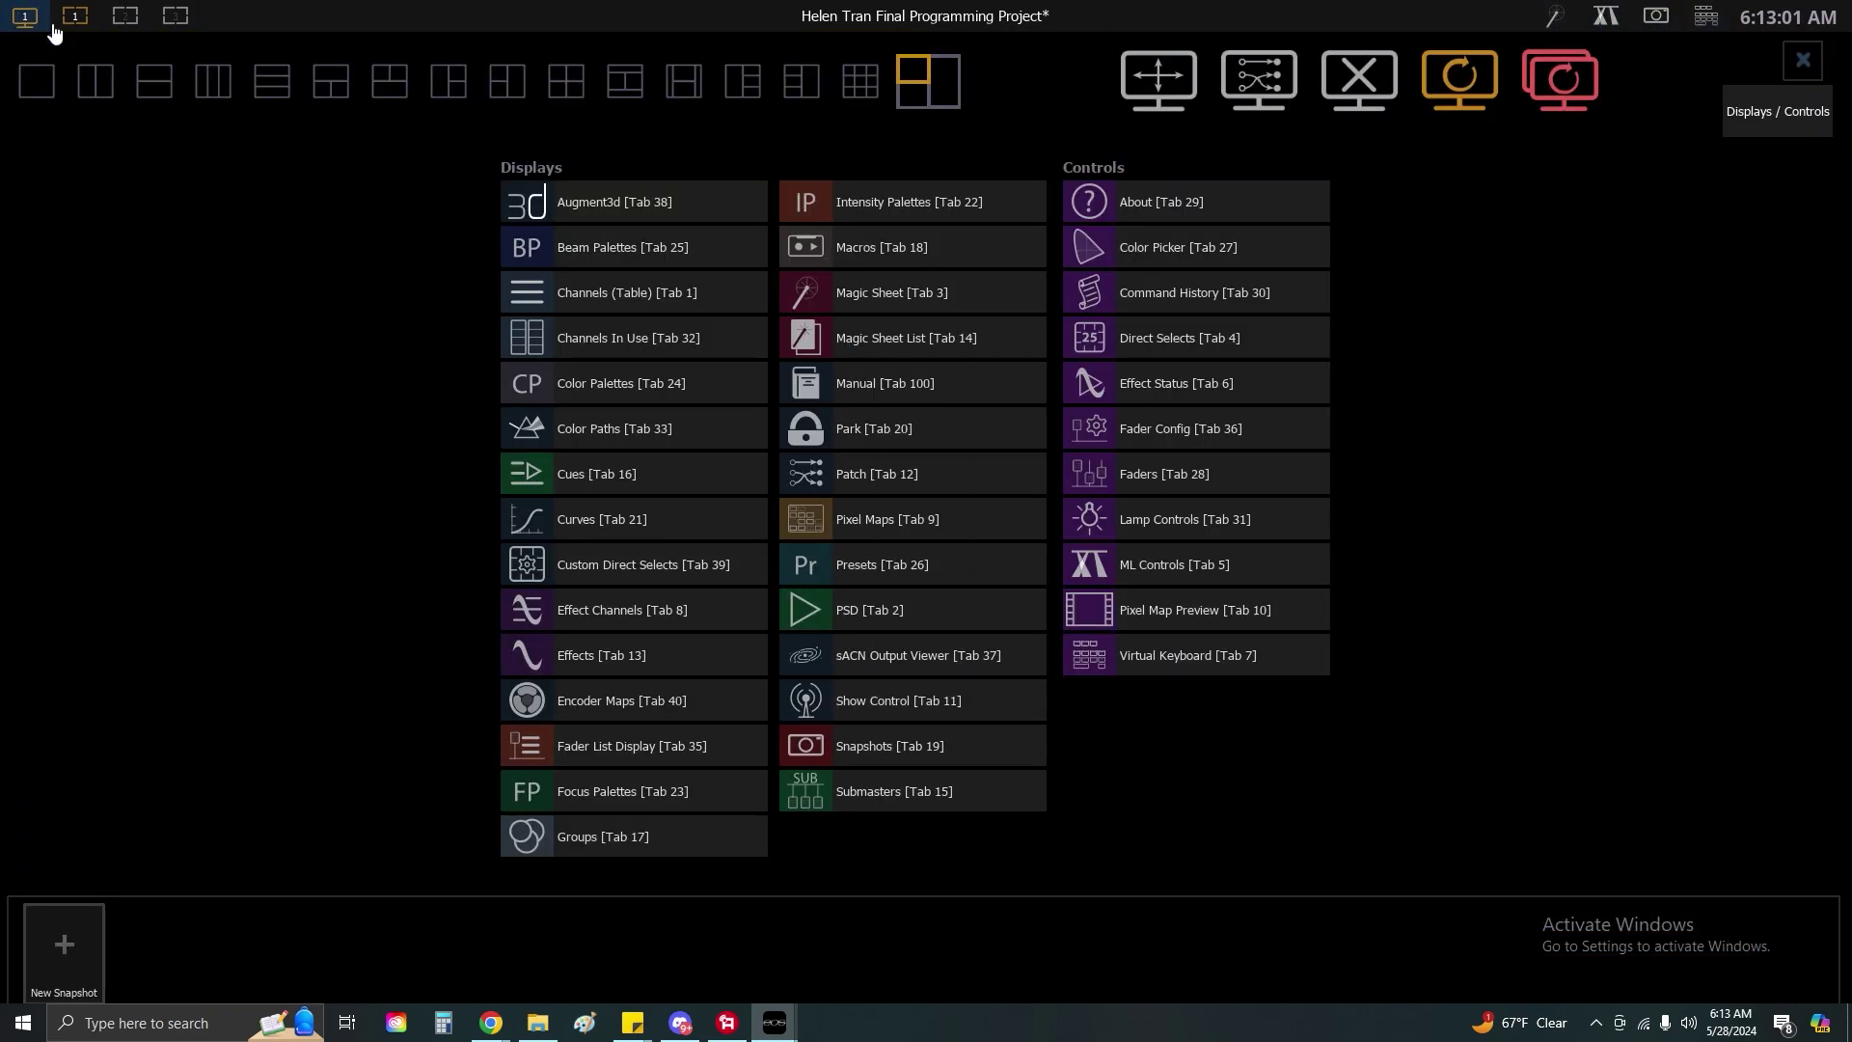
click(1162, 87)
drag(921, 214, 1205, 215)
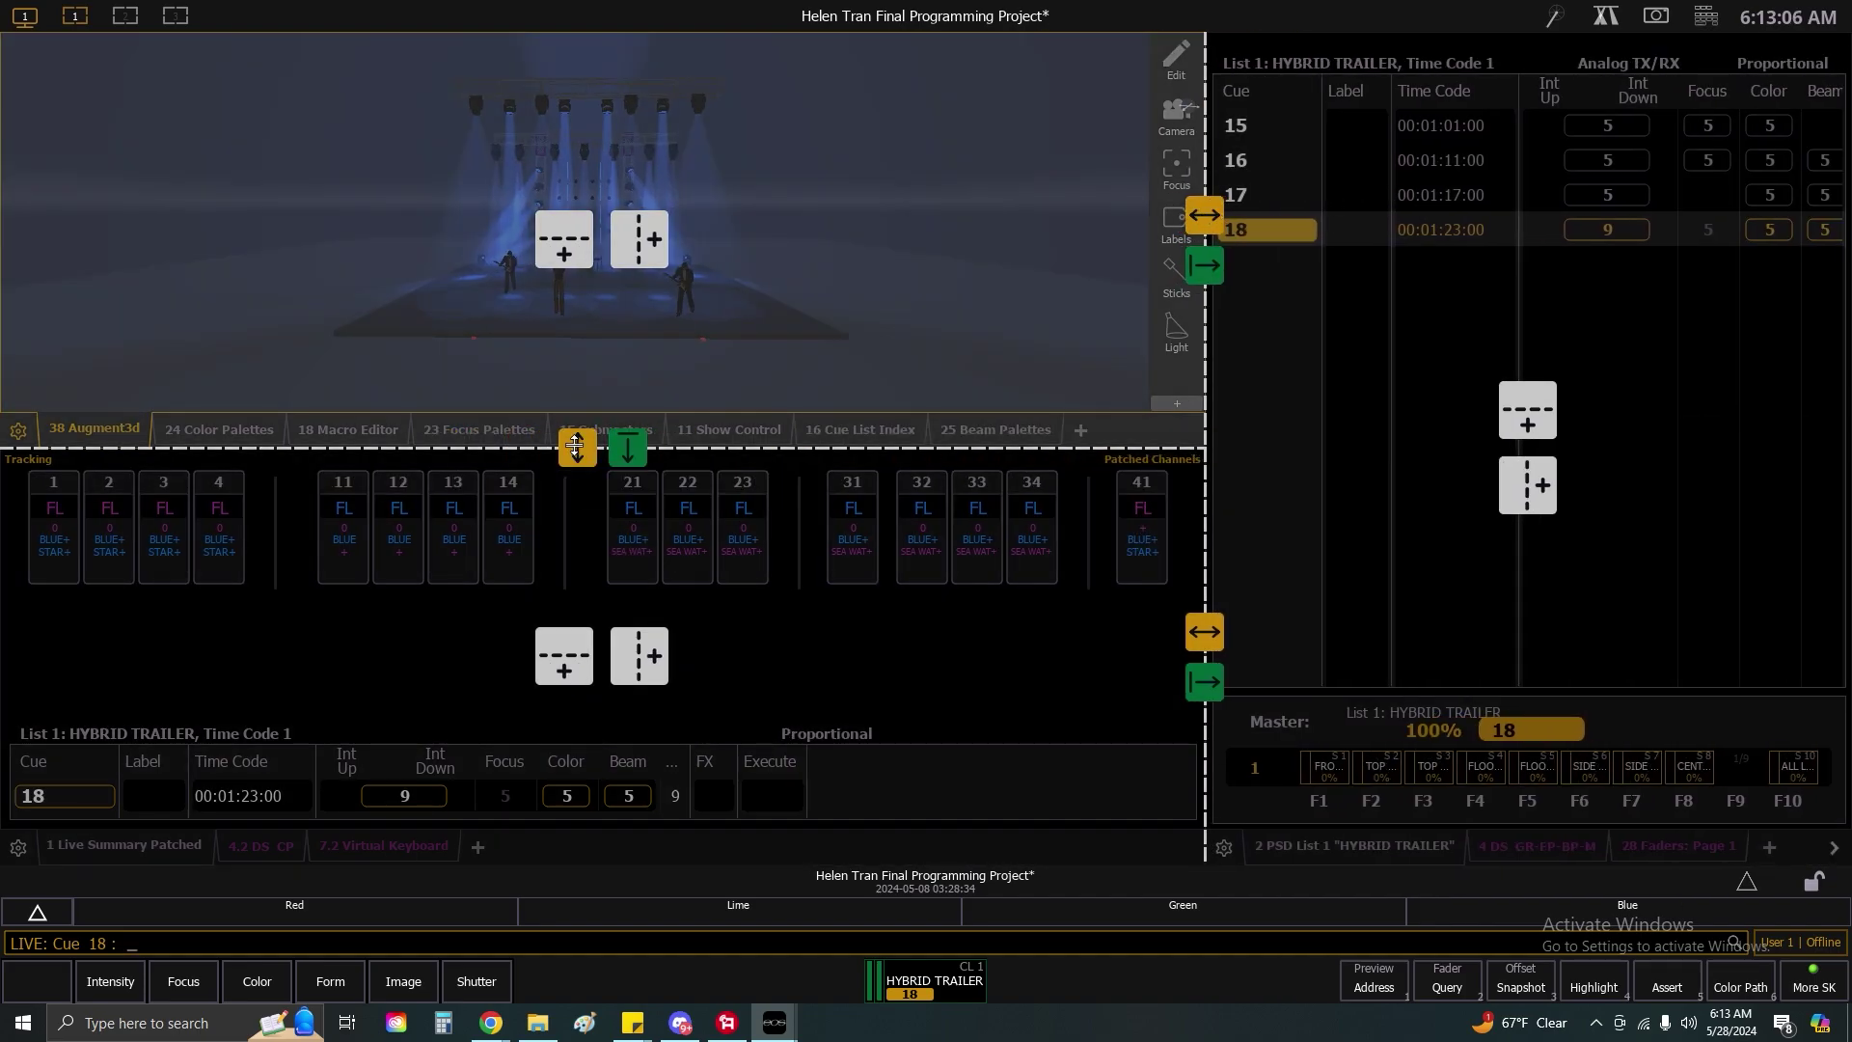
drag(576, 448, 578, 555)
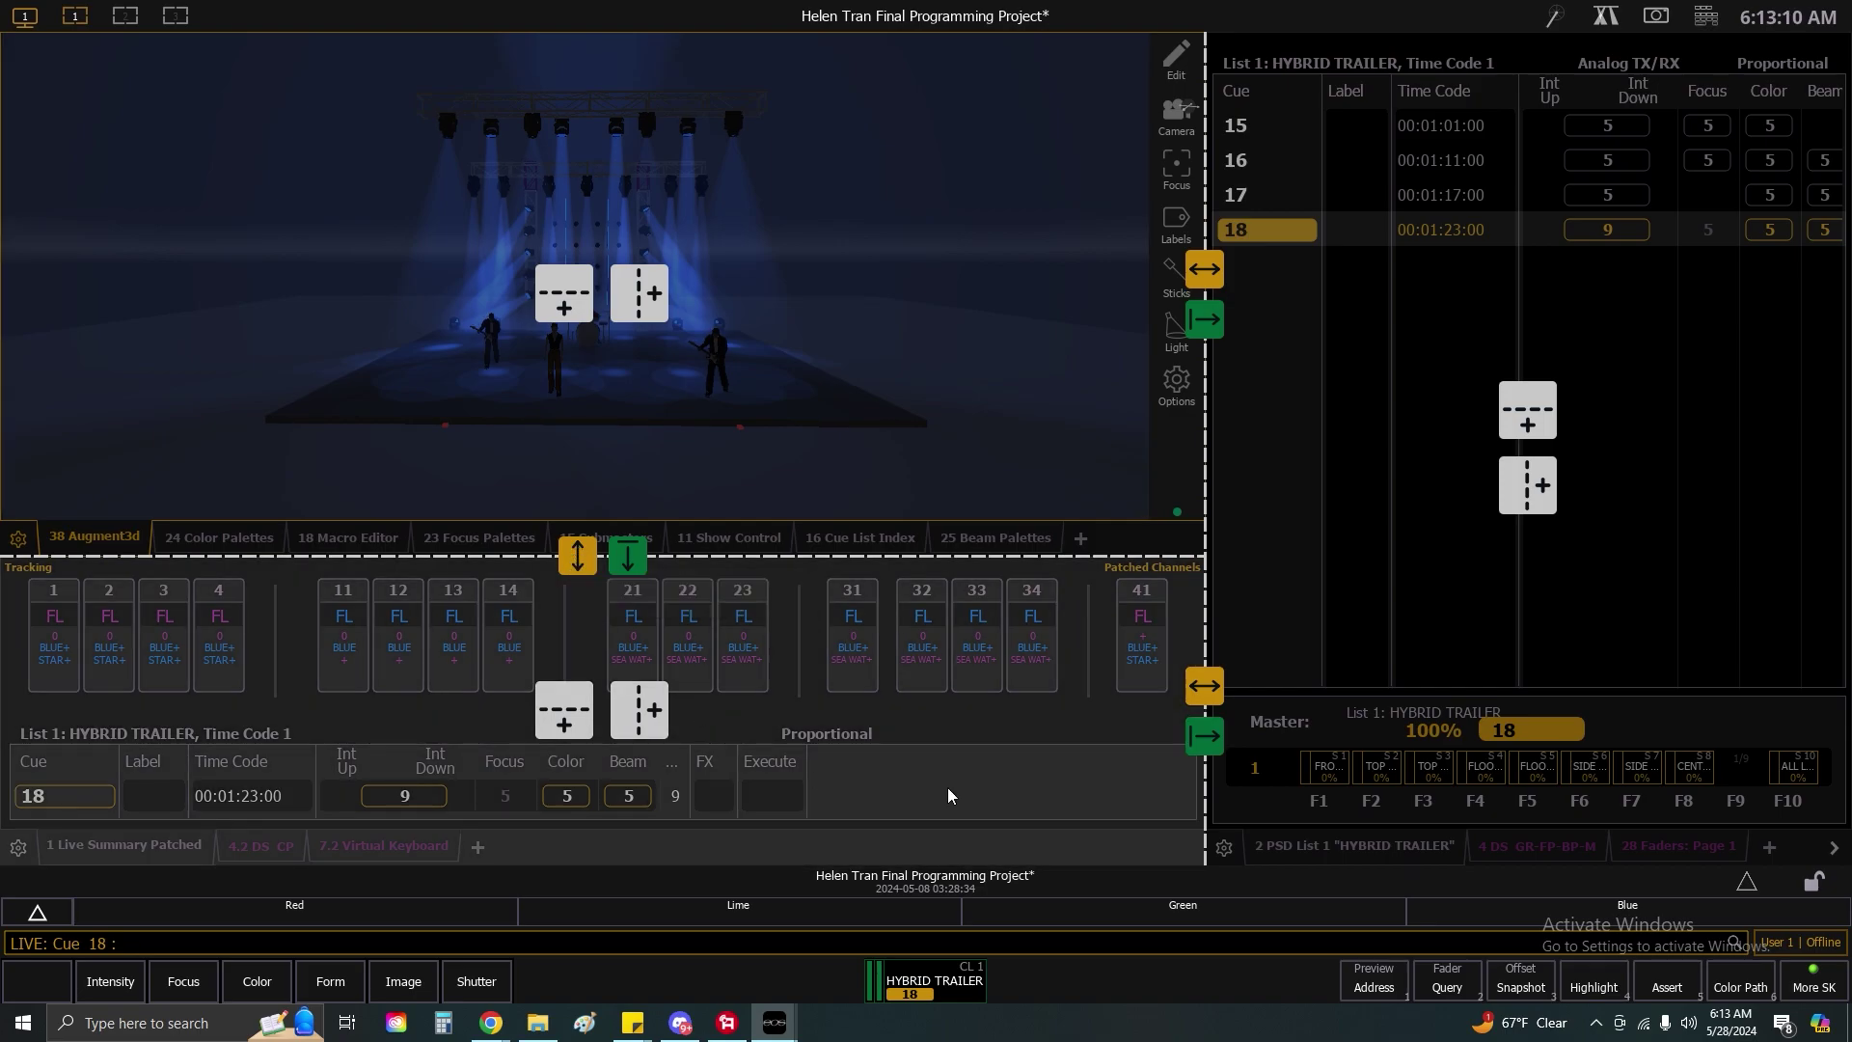
Leave frame layout editing, show the direct selects for groups, palettes and macros, and select the Front Lights group.
click(1706, 17)
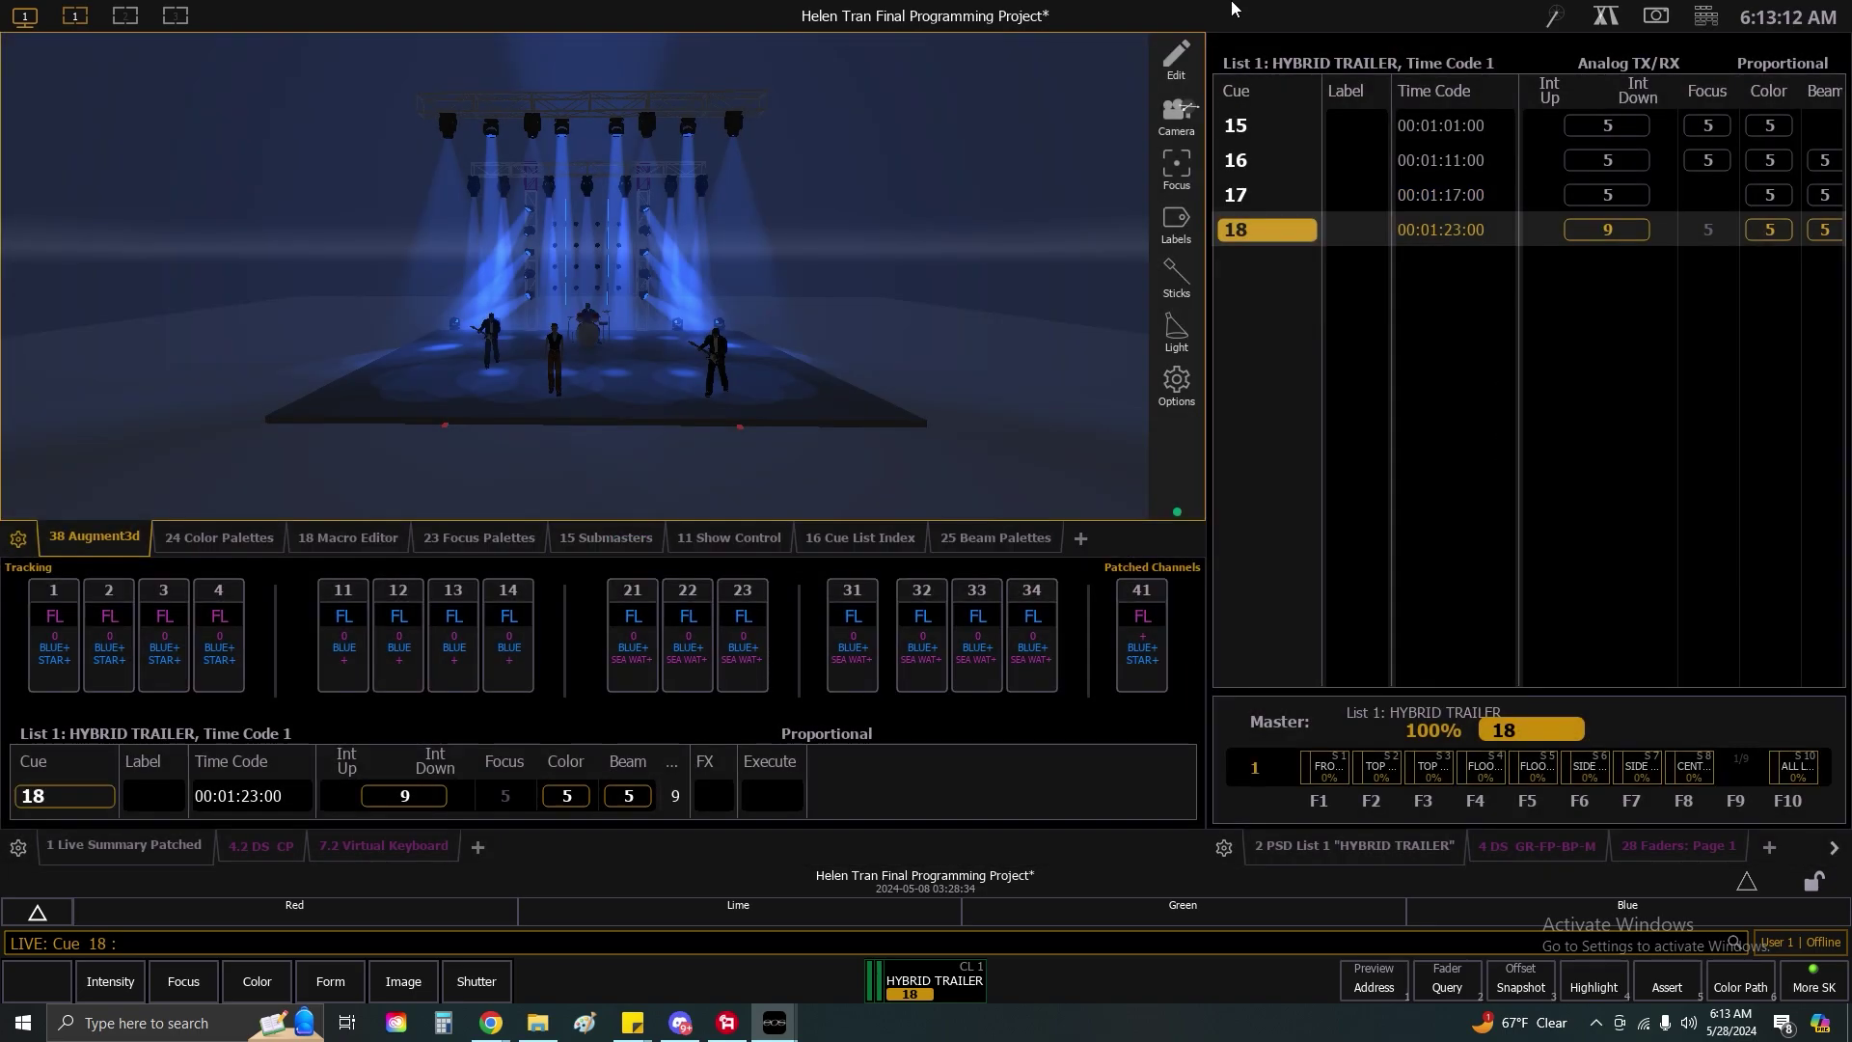
click(1566, 848)
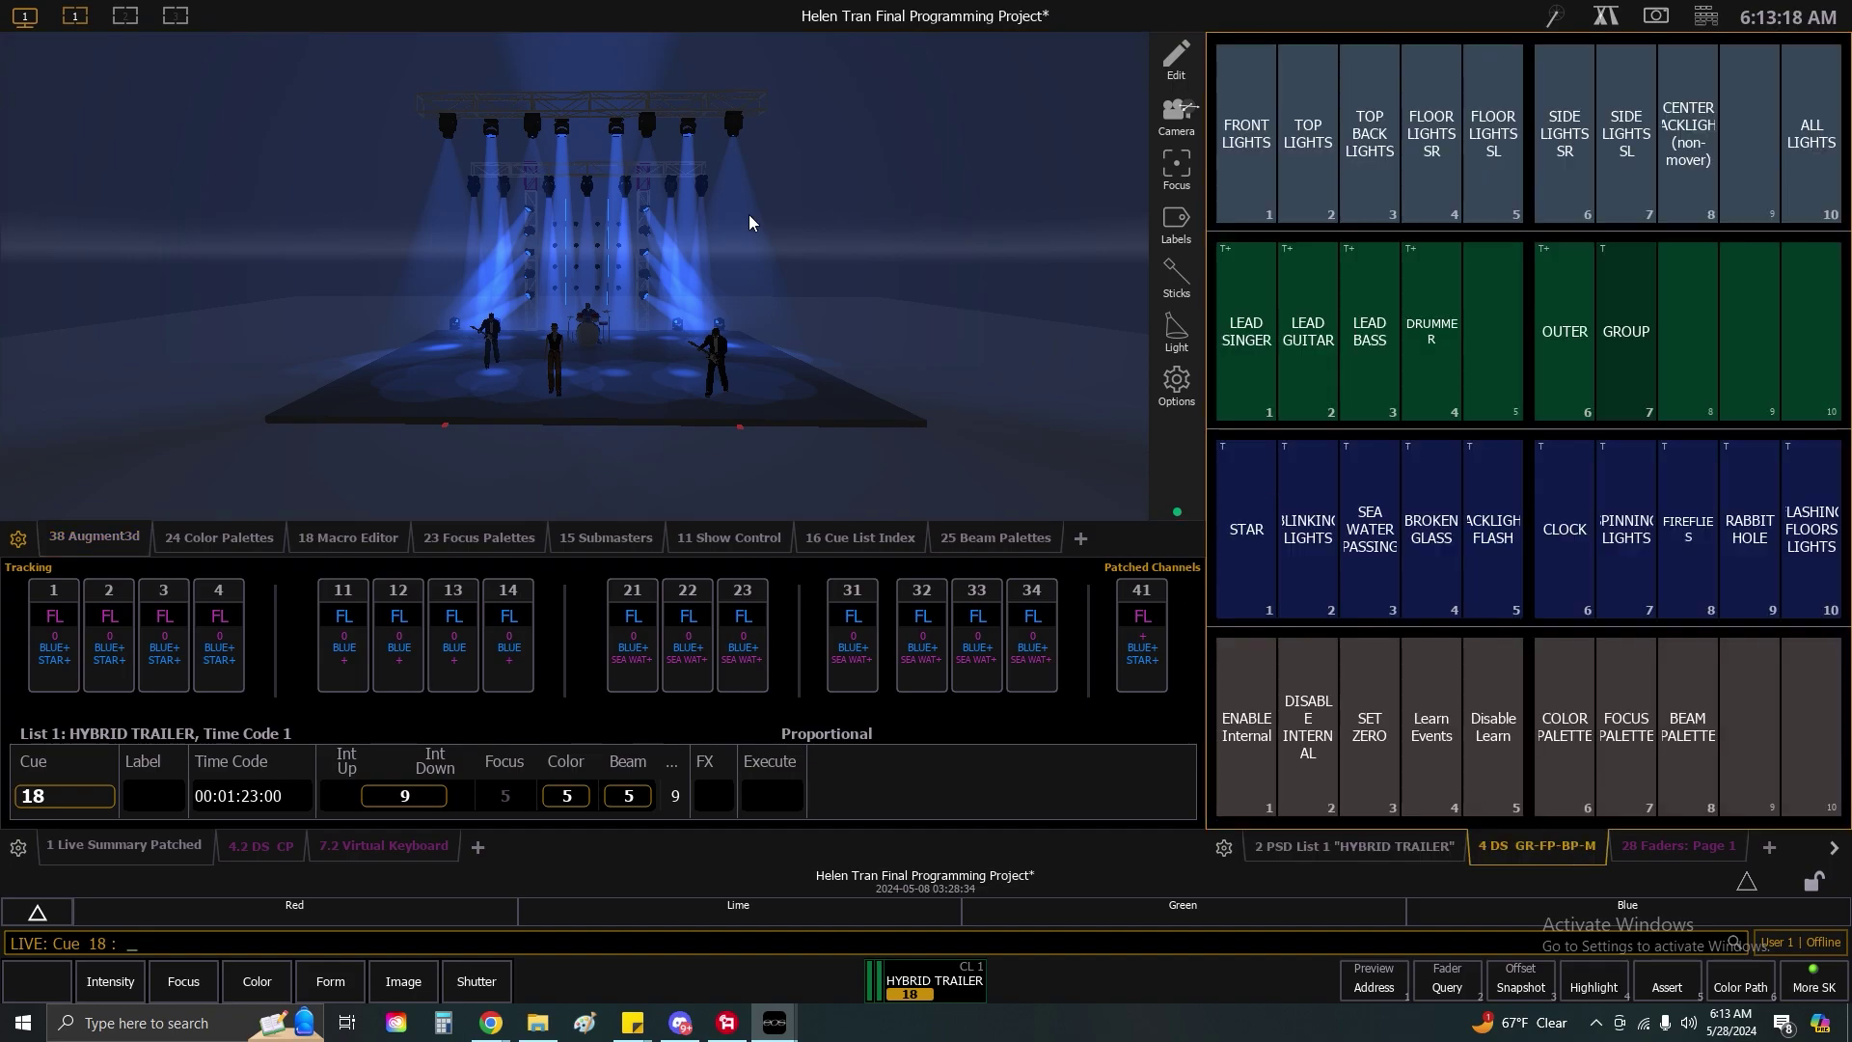
click(1252, 186)
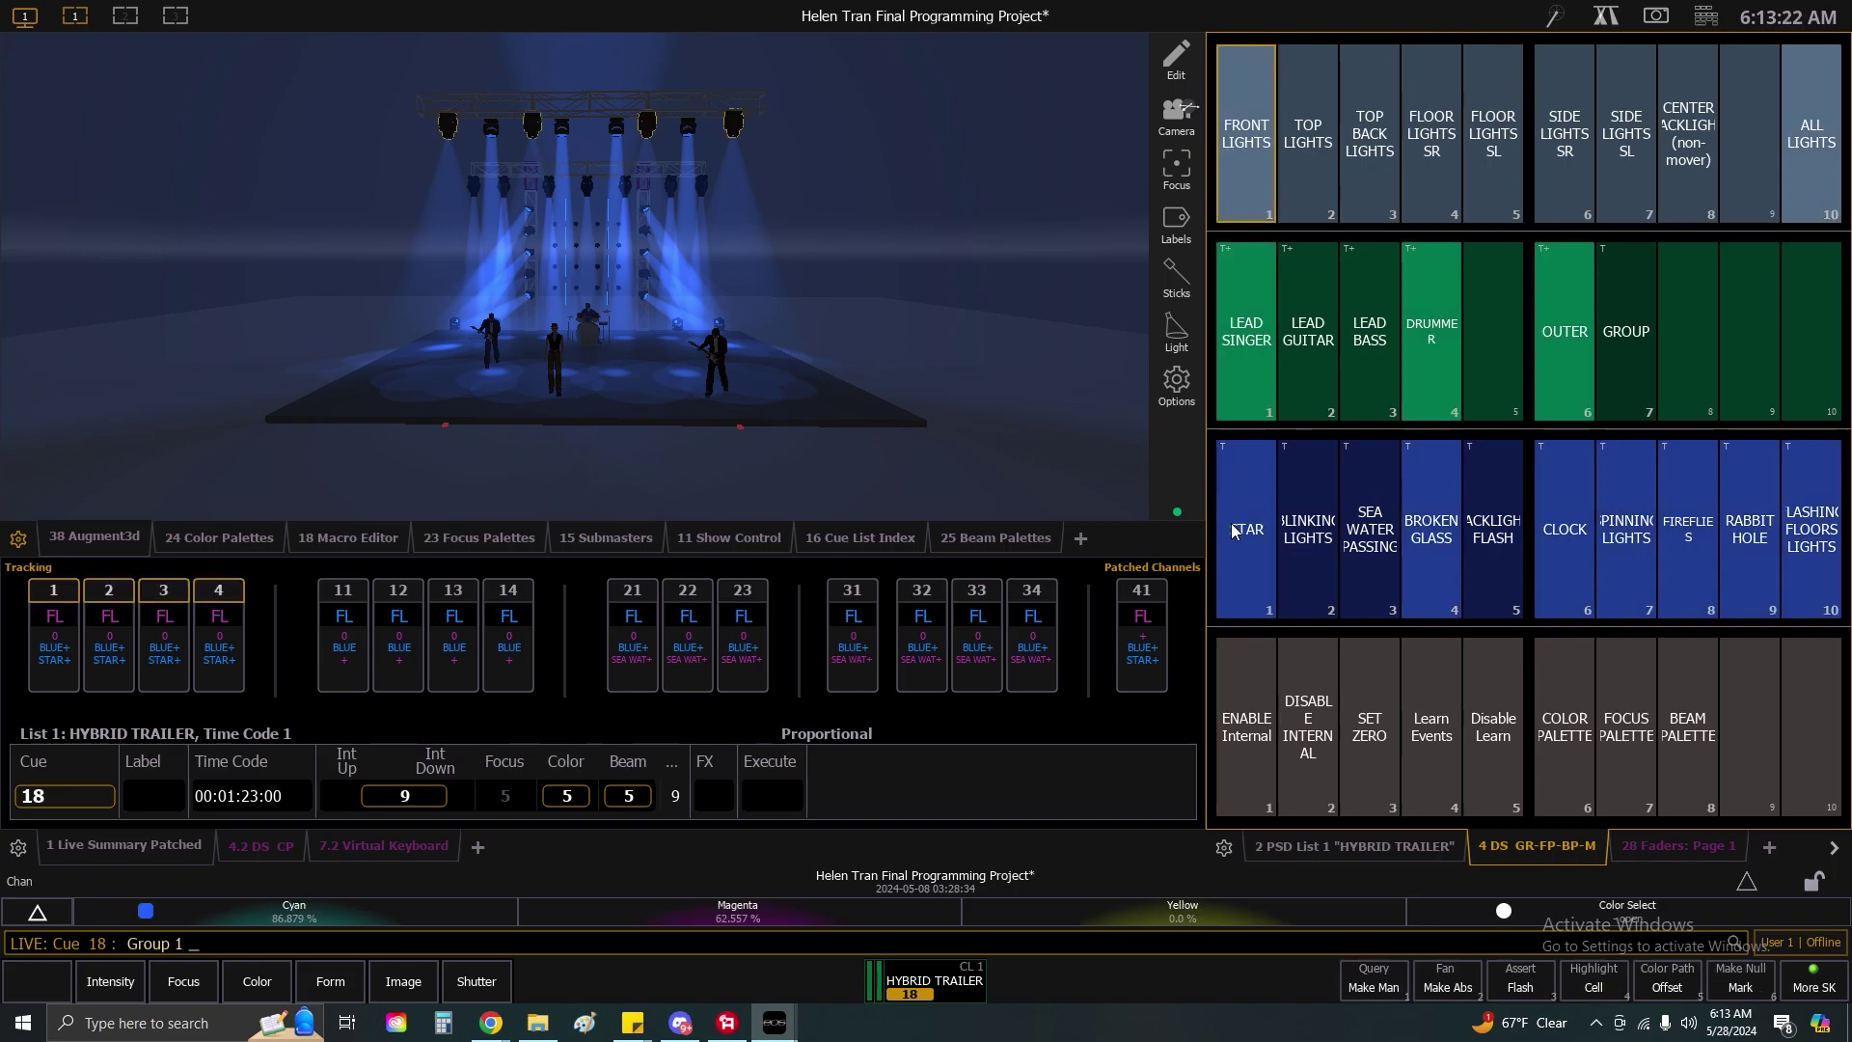
Sneak the selected channels and execute Go To Cue Out with the virtual keyboard.
click(1705, 17)
click(1508, 422)
click(1502, 629)
click(1158, 338)
click(1371, 525)
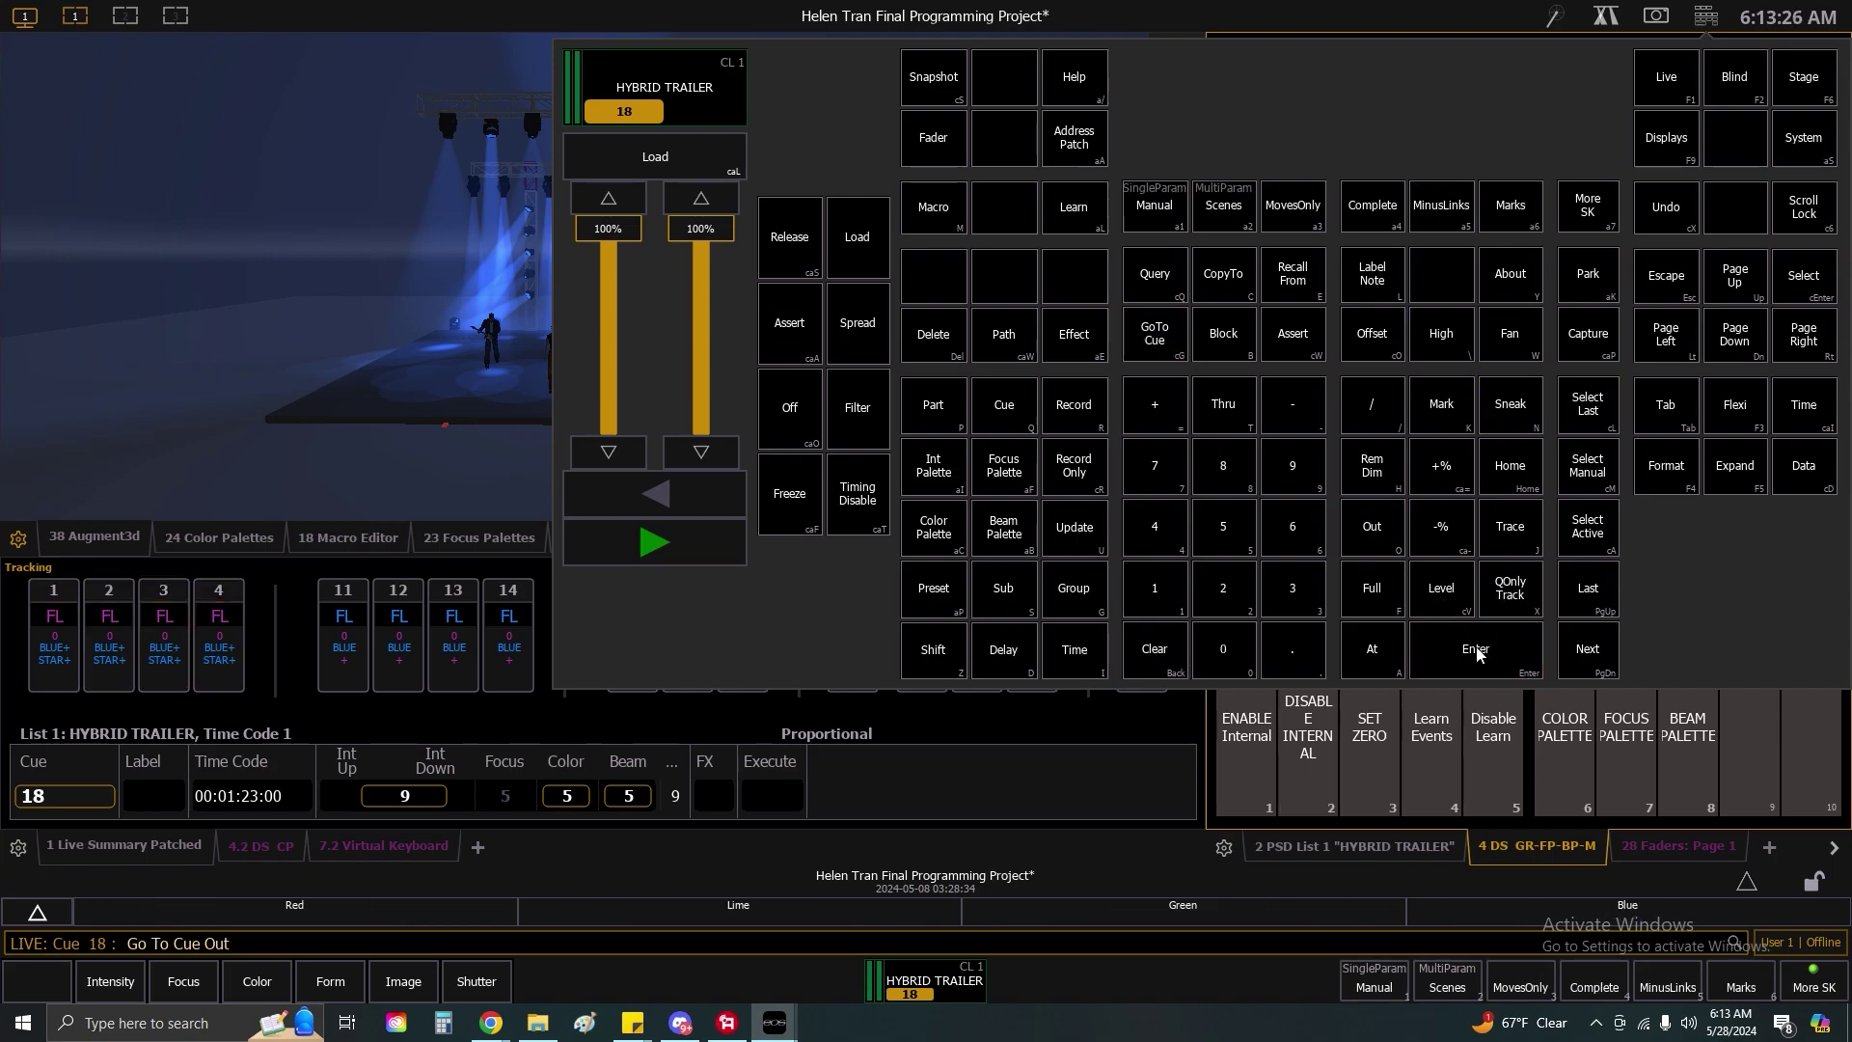
click(1476, 652)
click(1705, 17)
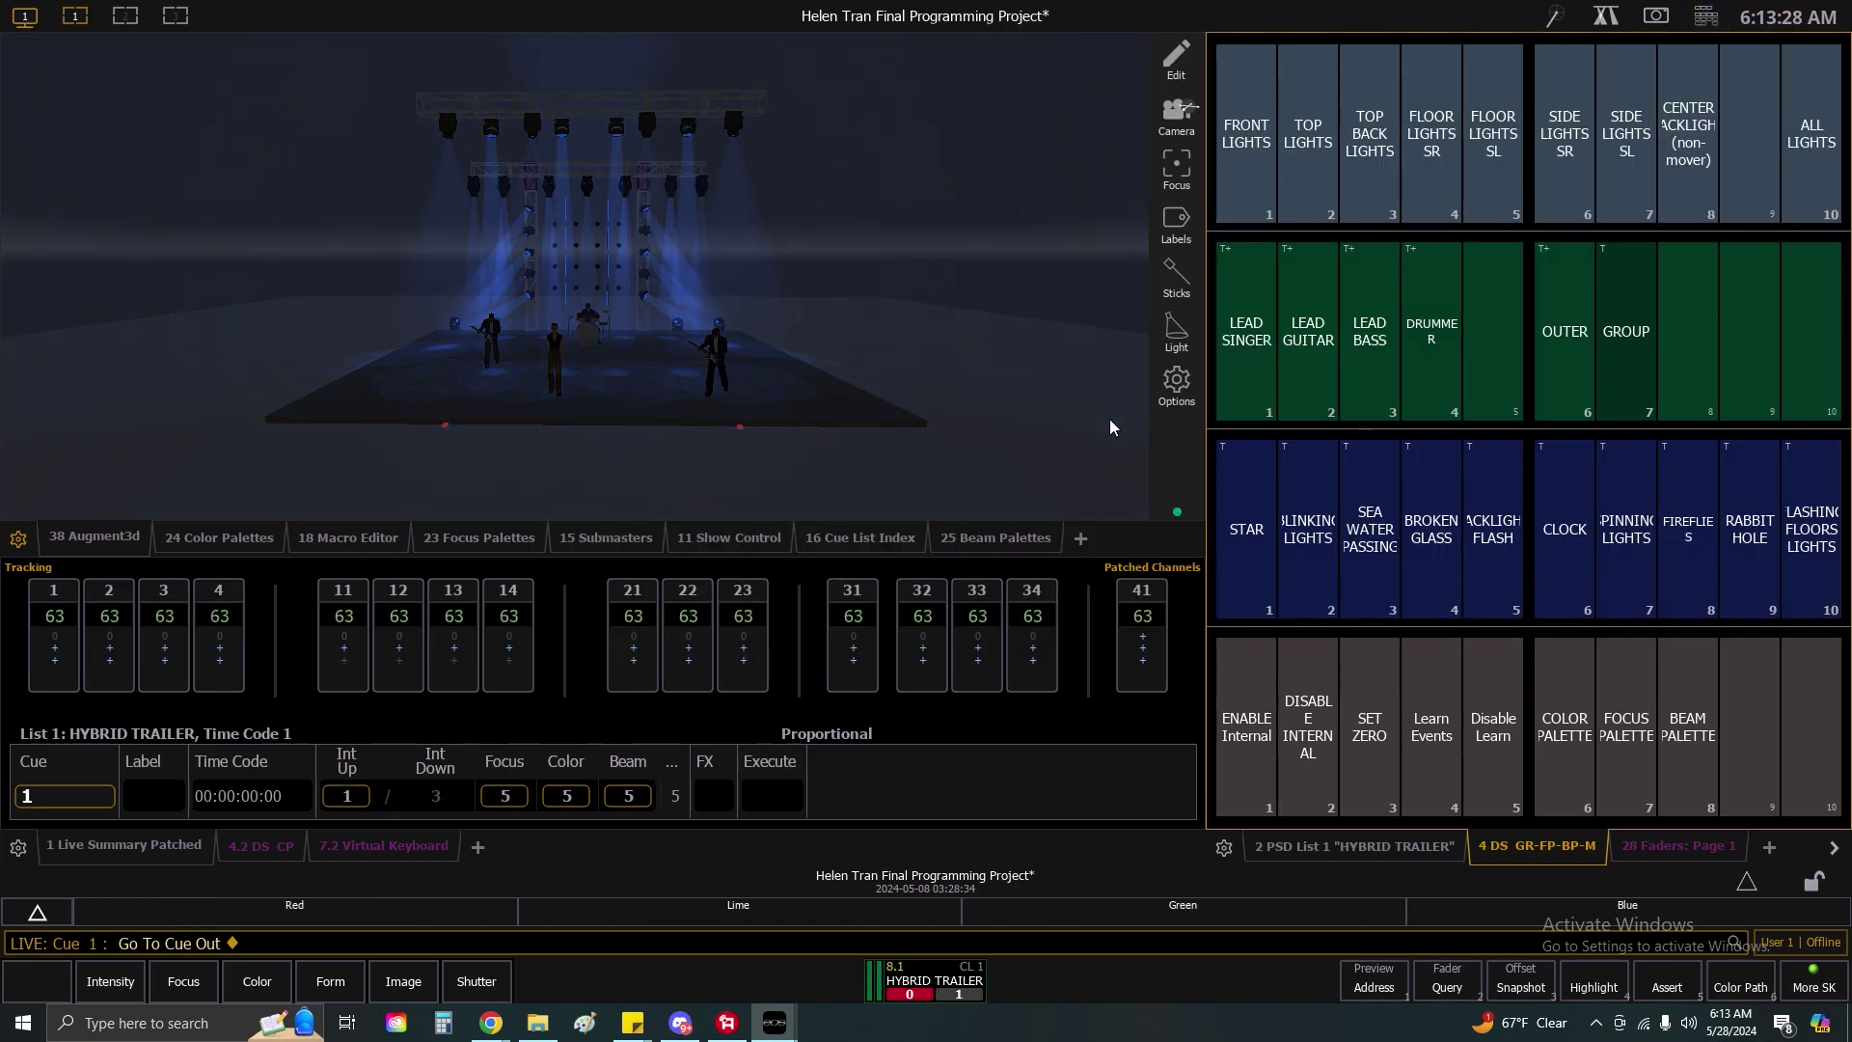
Bring the Front Lights group to full intensity and view the stage closer in Augment3d.
click(1252, 166)
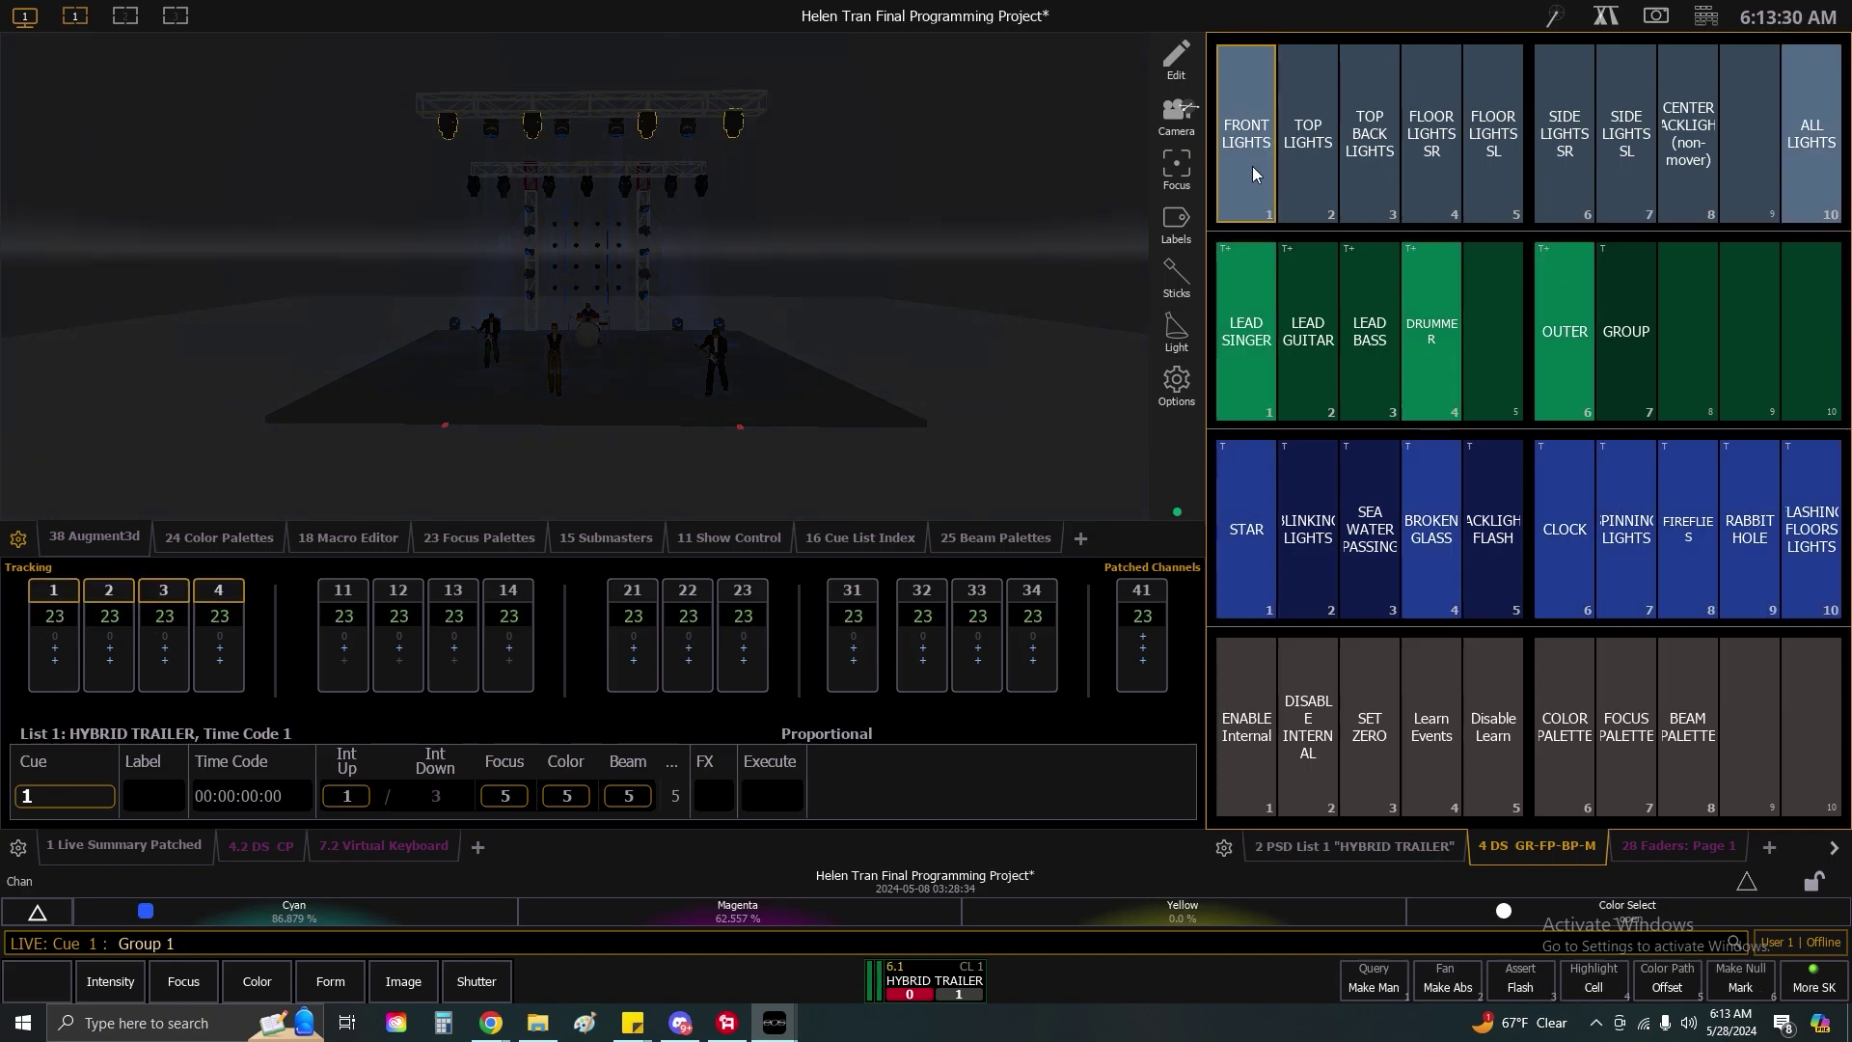
key(a)
key(f)
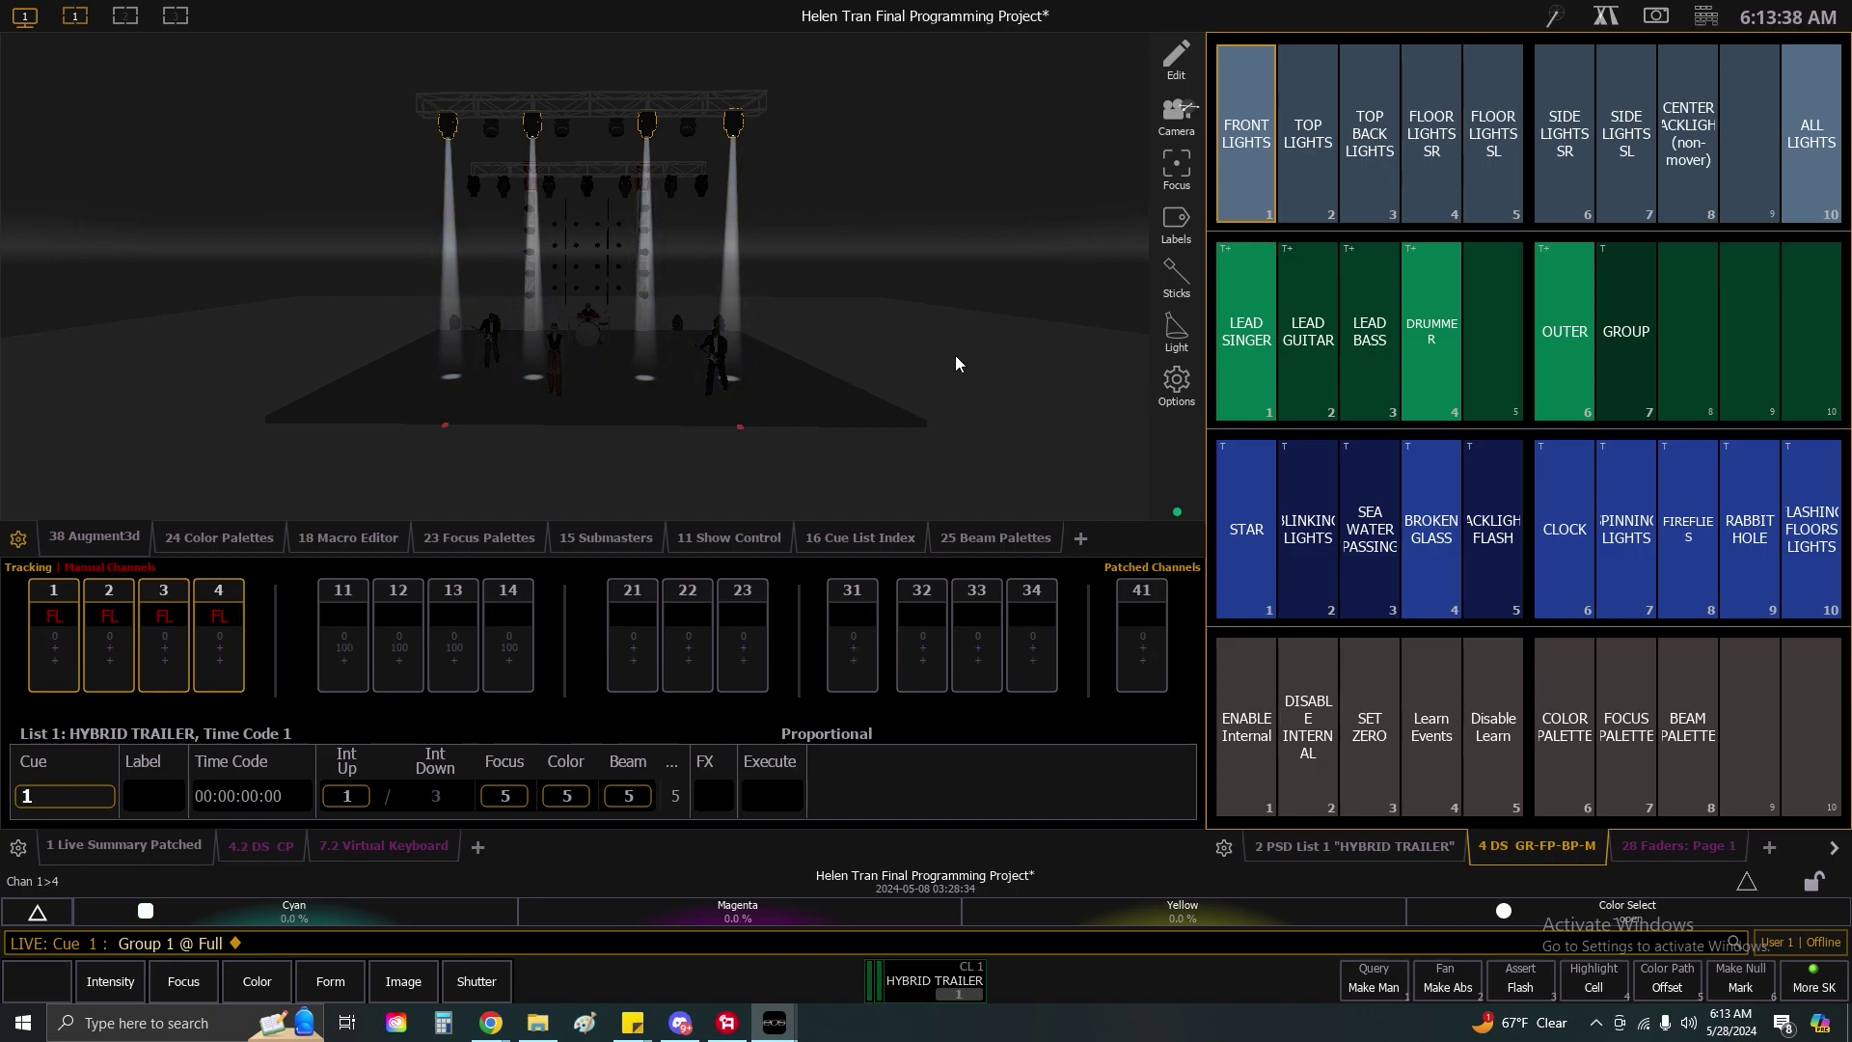
scroll(806, 353, up, 3)
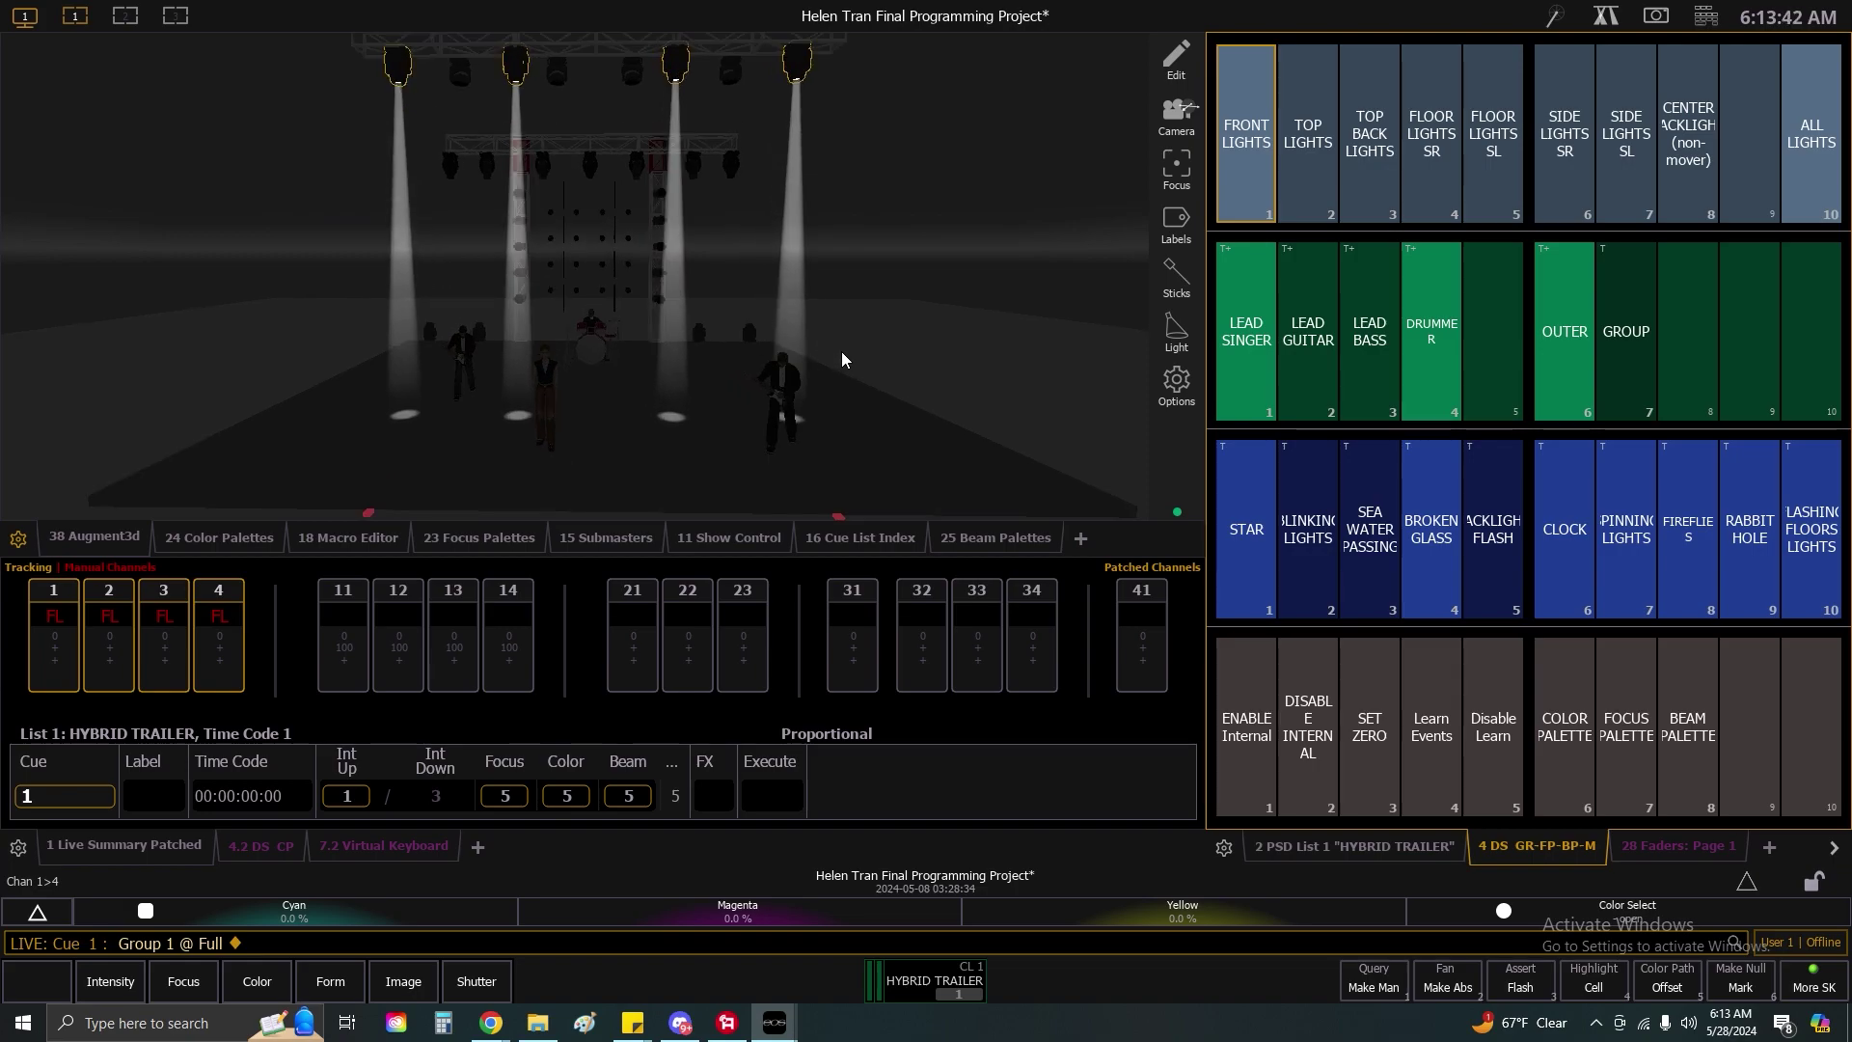
Clear the command line and set the Front Lights group to 50 percent intensity.
key(BackSpace)
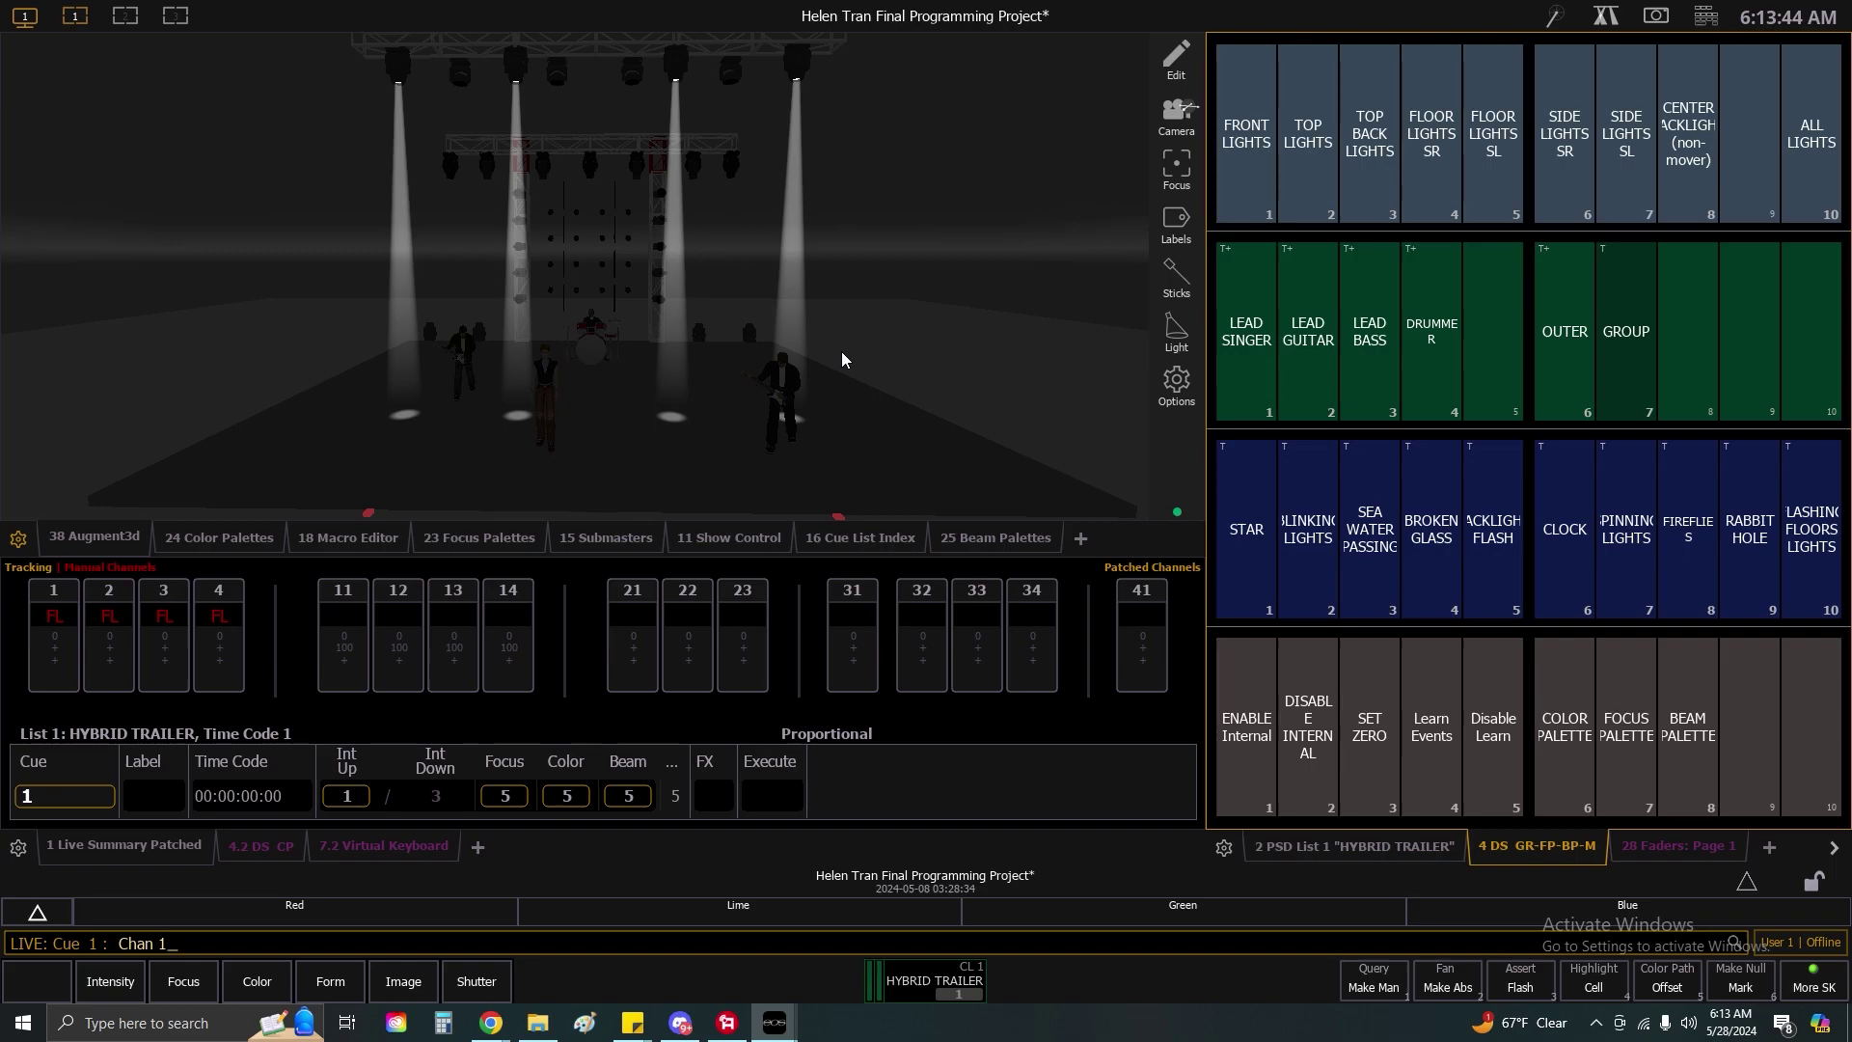
click(1234, 132)
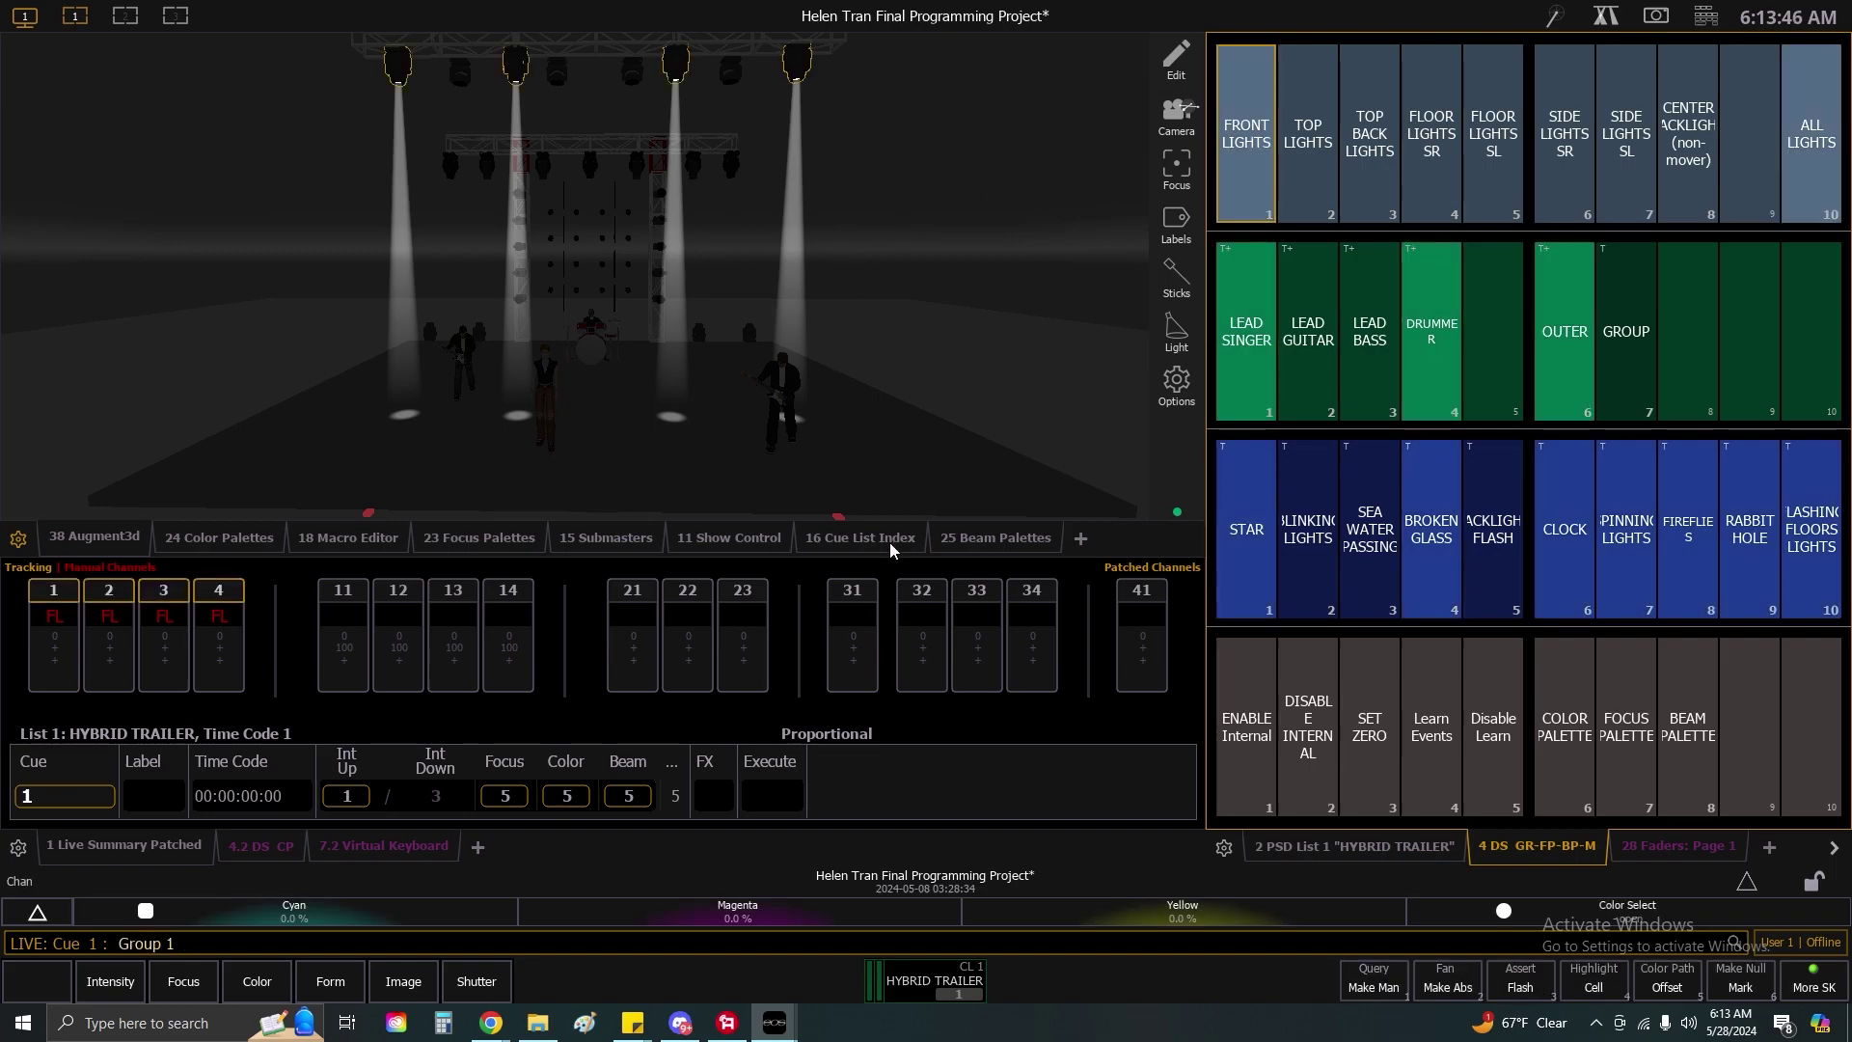
text(@ 50)
key(Return)
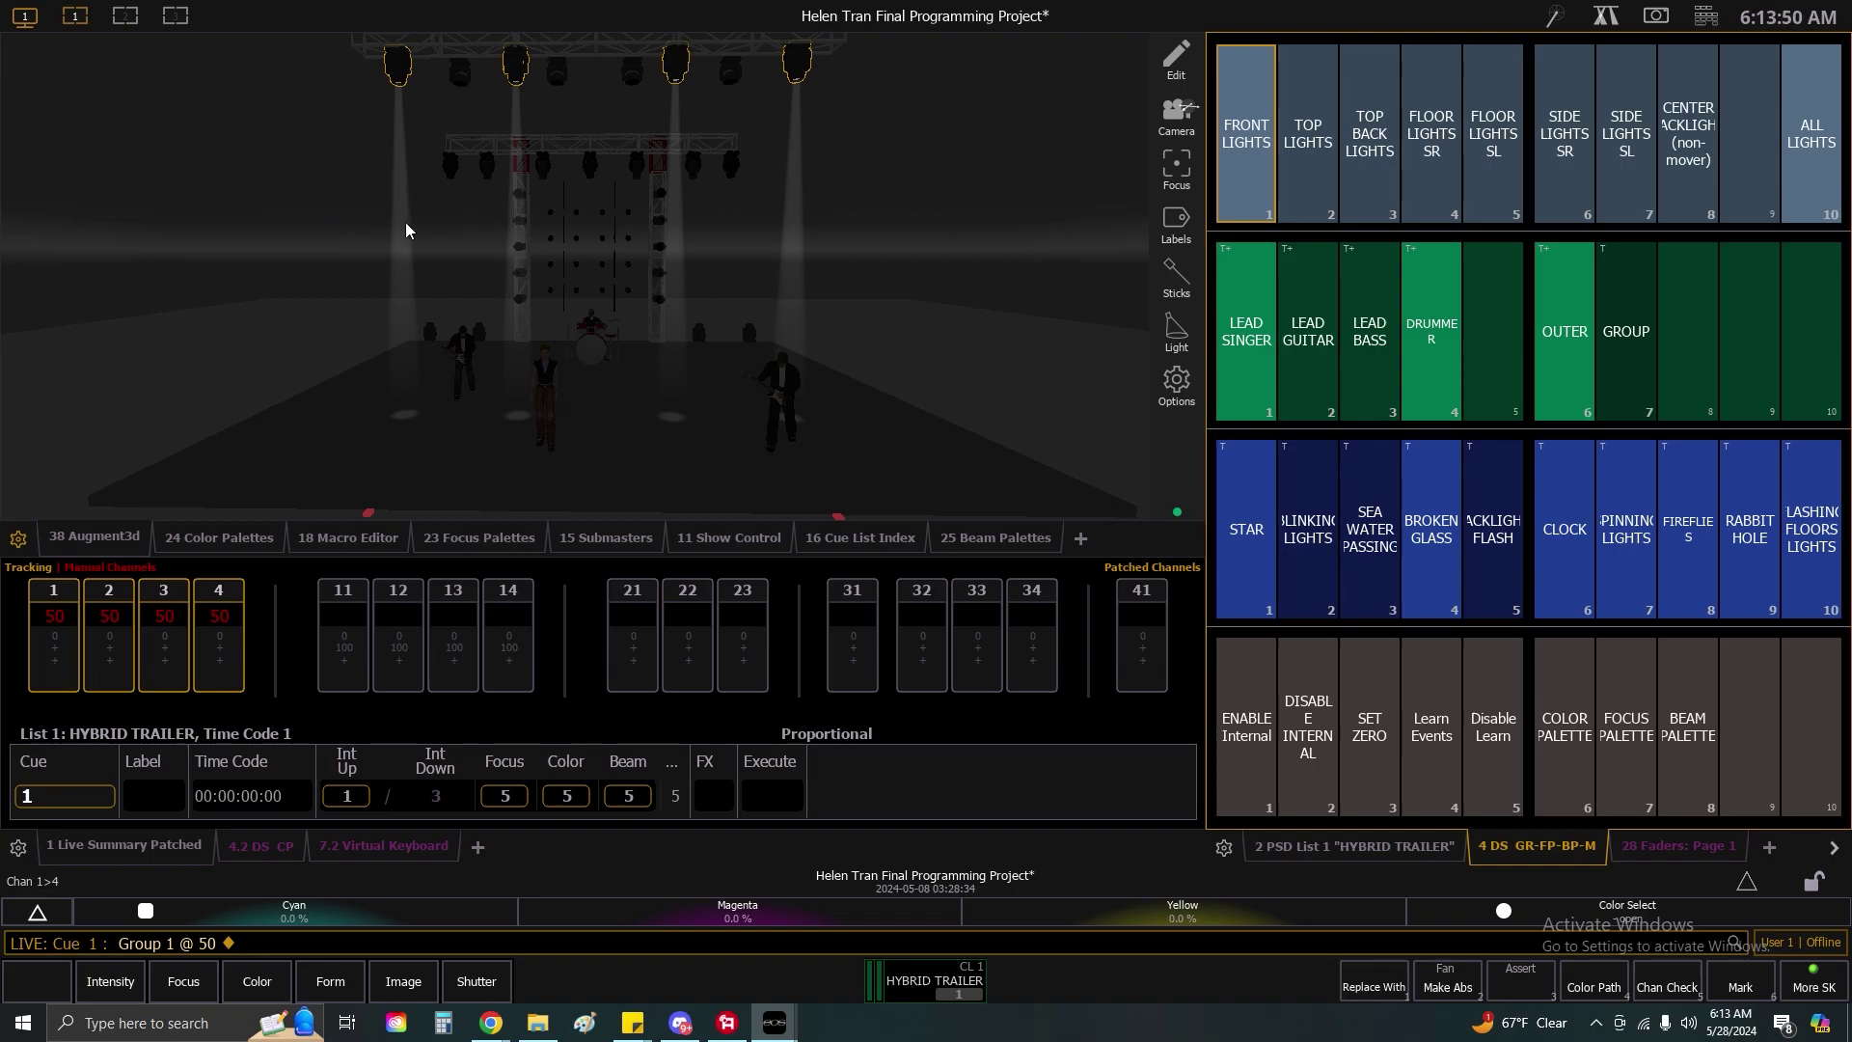
Set the Front Lights group back to full intensity.
mouse_move(1186, 518)
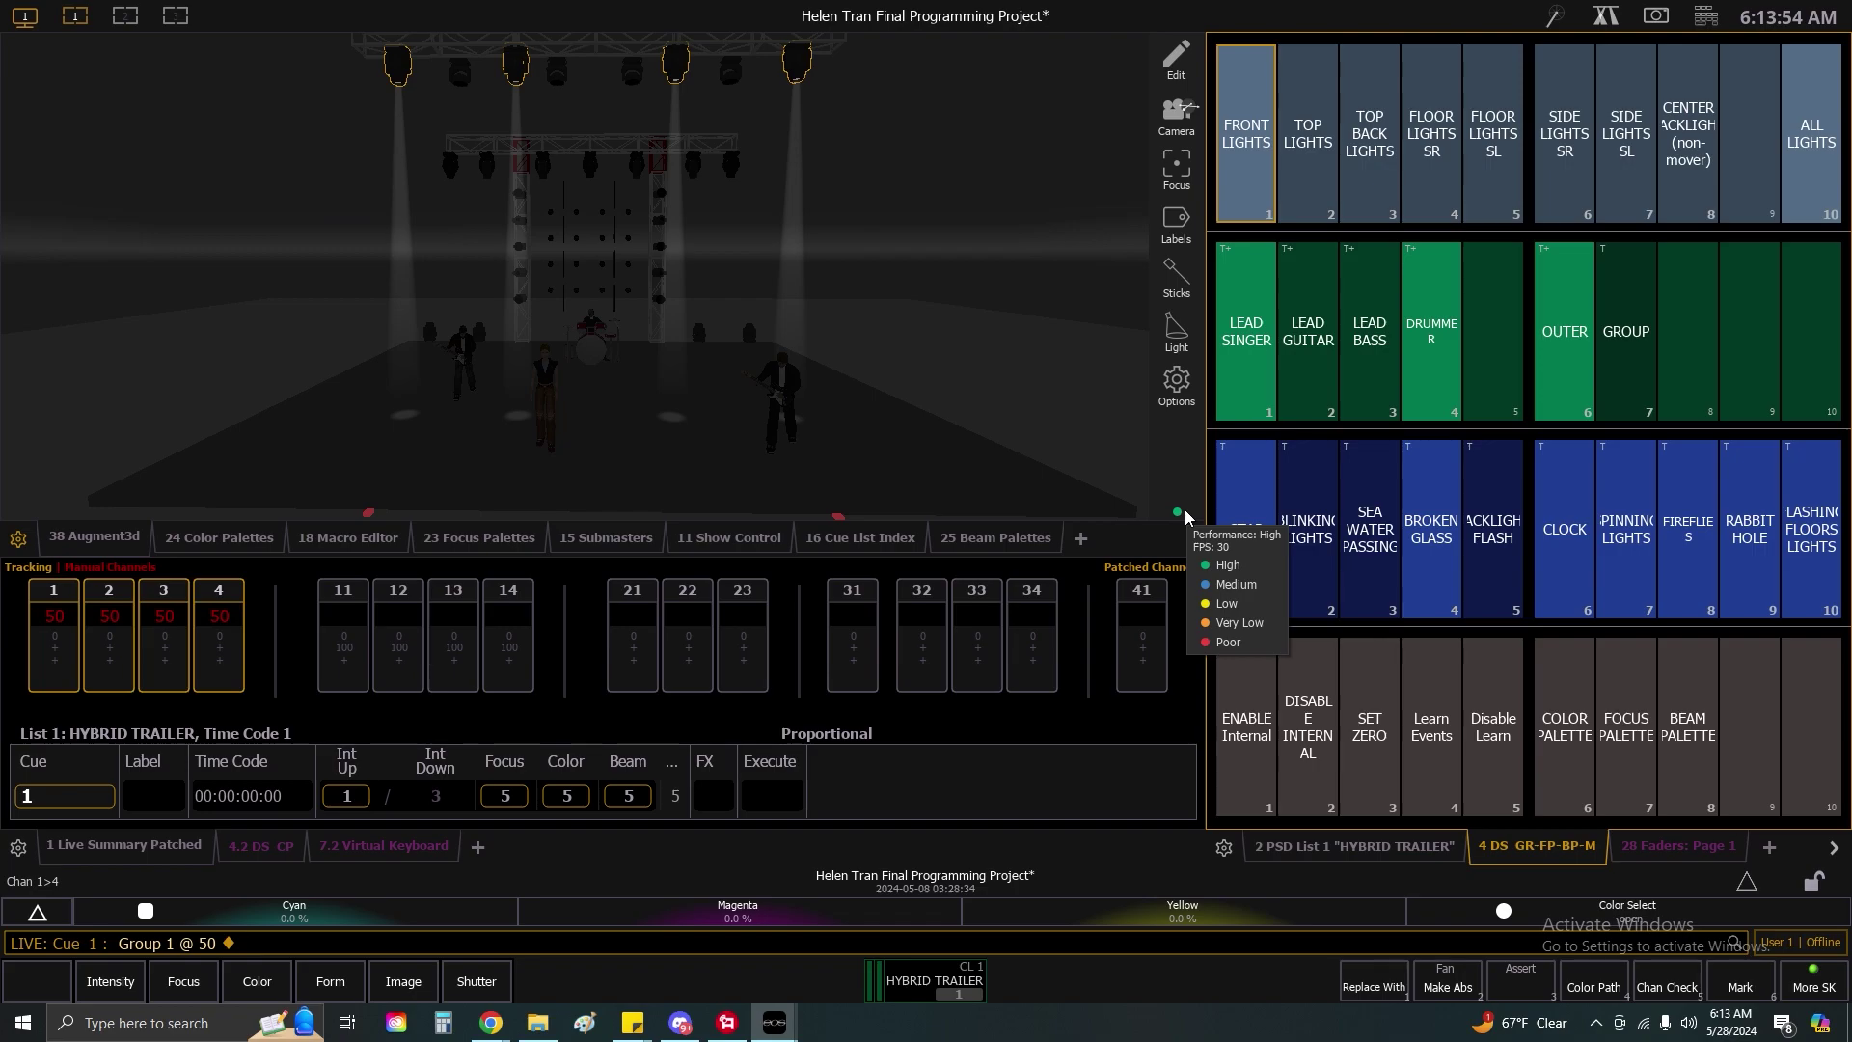
click(1248, 149)
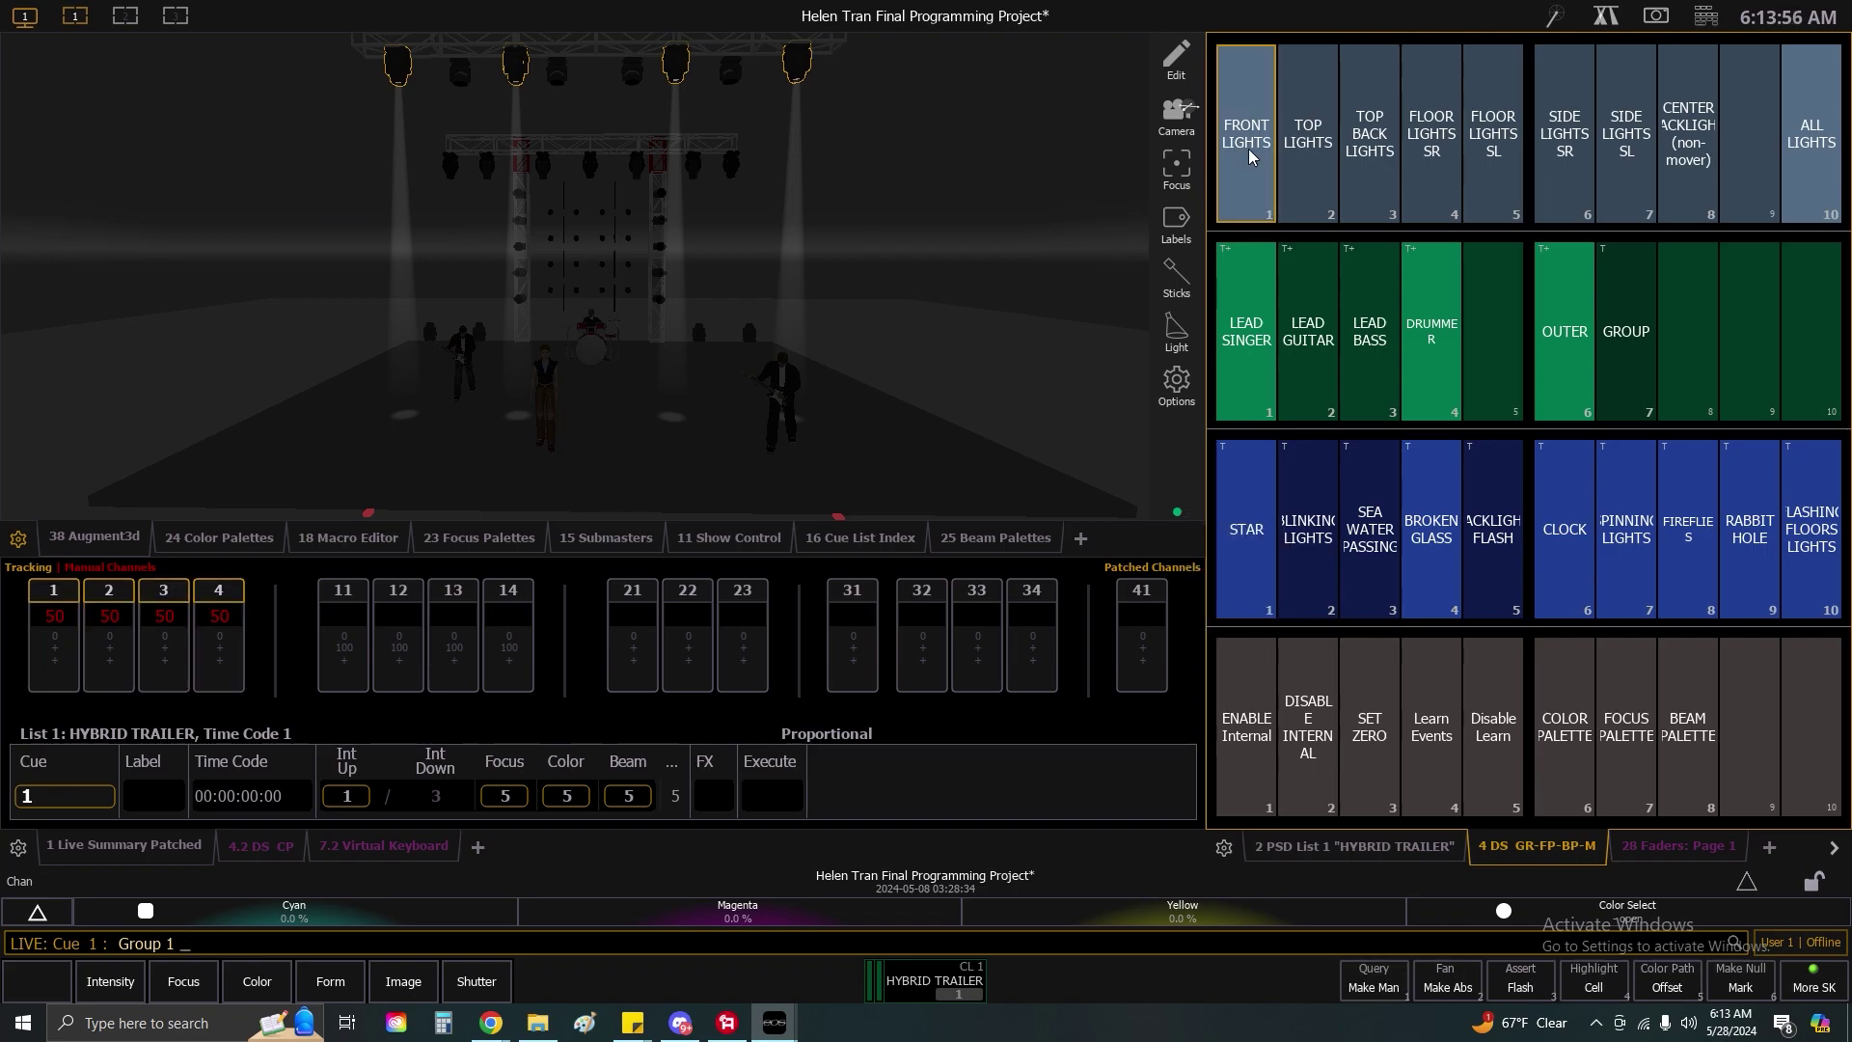
key(f)
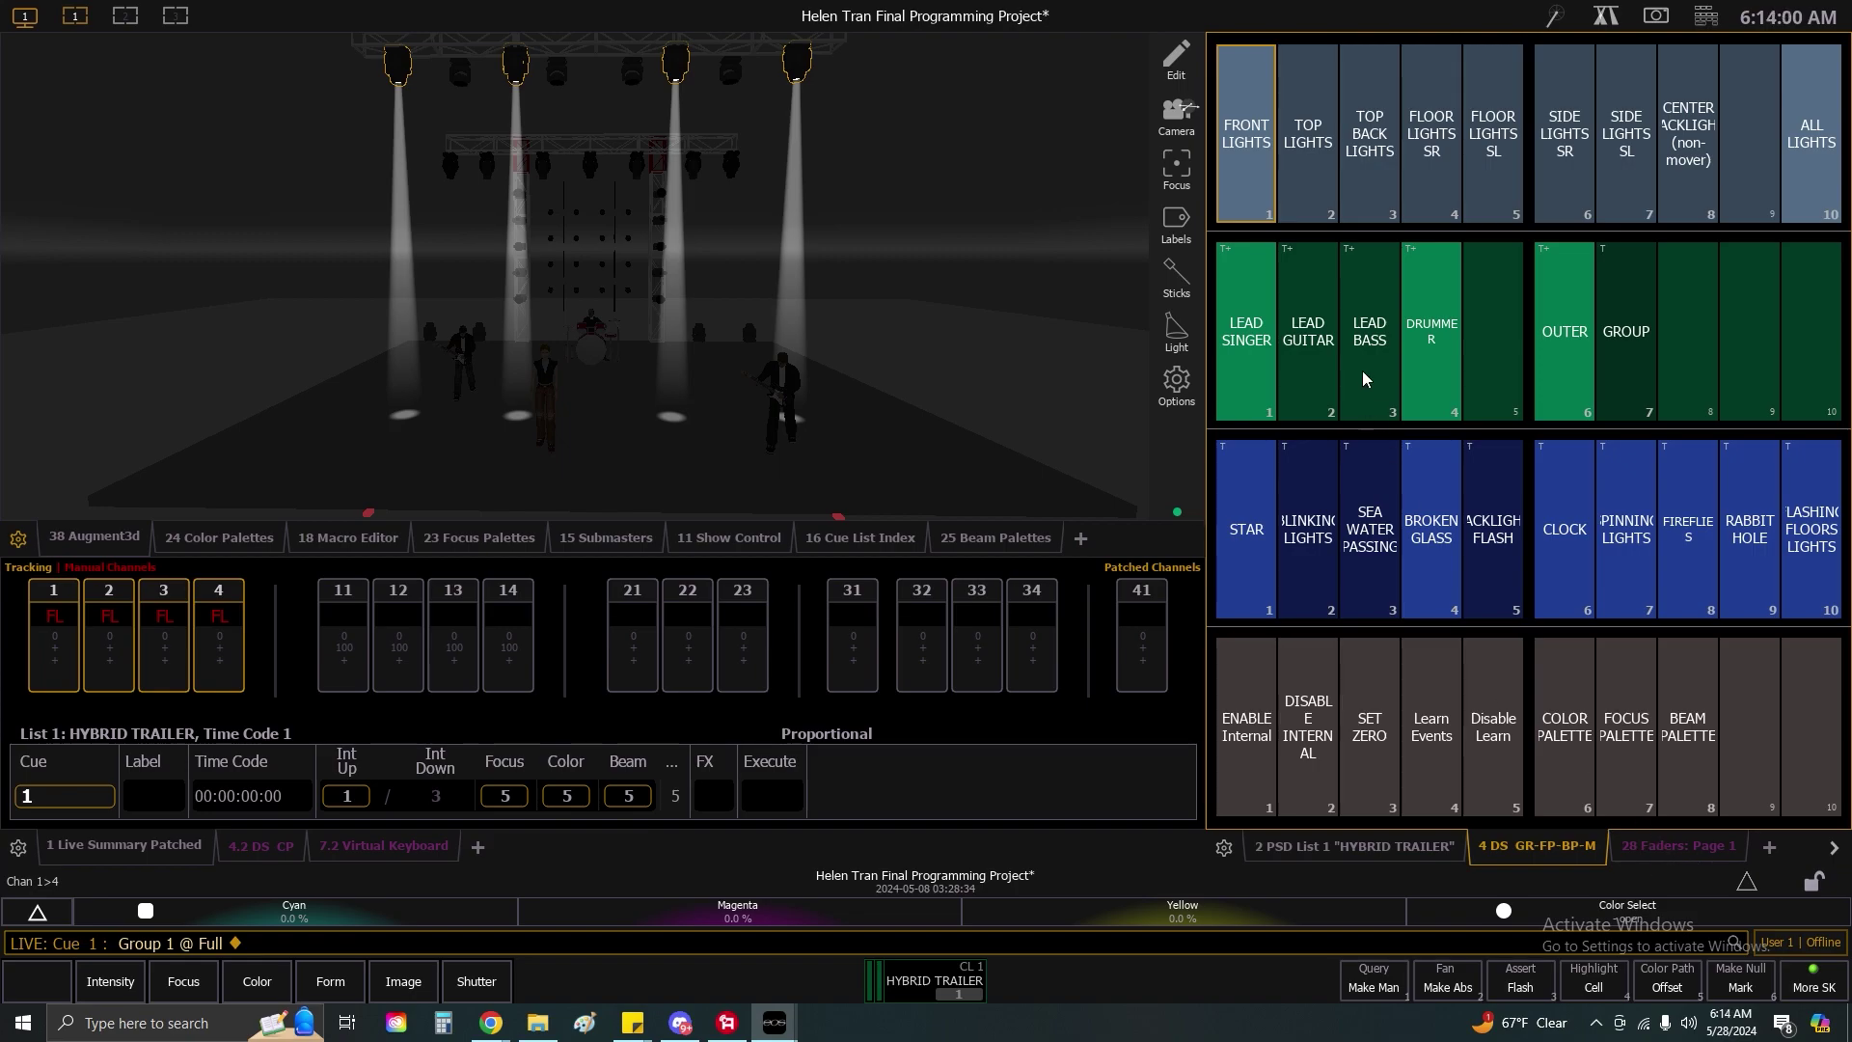
Look at the moving light controls for the Front Lights group and at the Faders and Virtual Keyboard displays.
click(1620, 26)
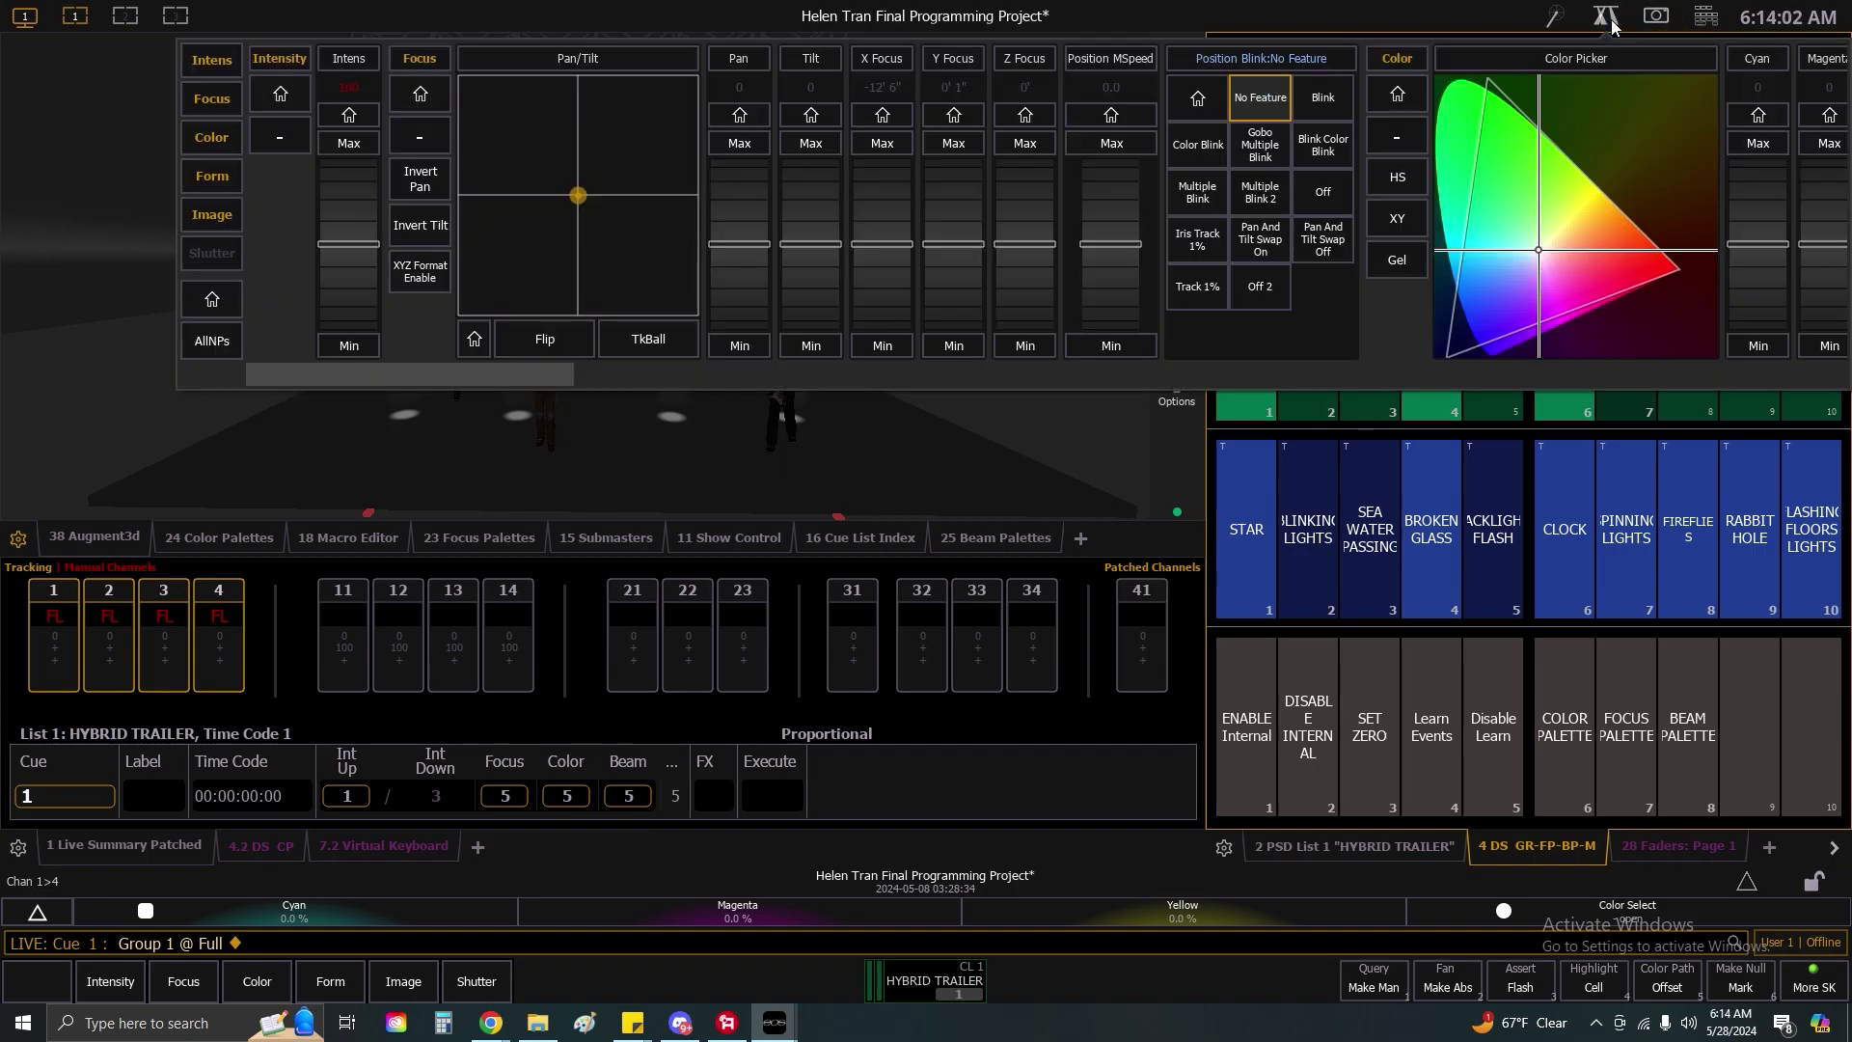
click(1609, 22)
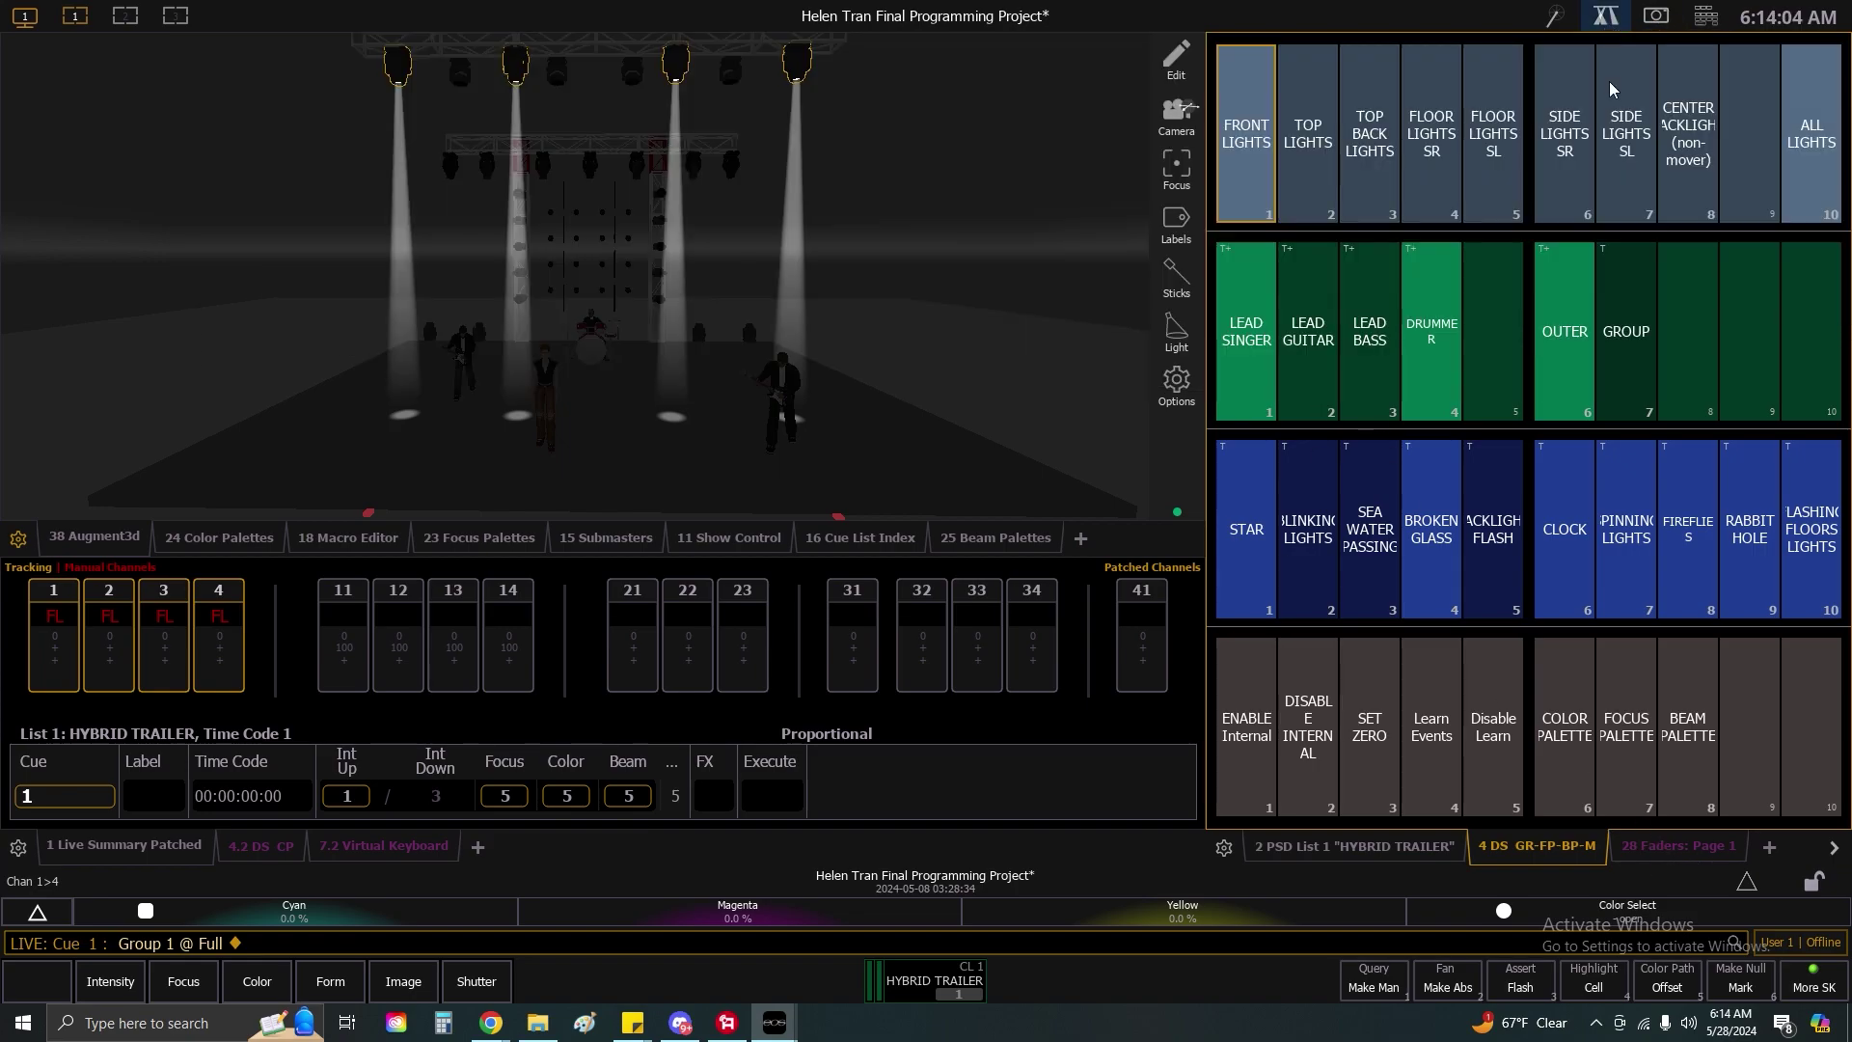
click(1702, 848)
click(1833, 848)
click(1630, 850)
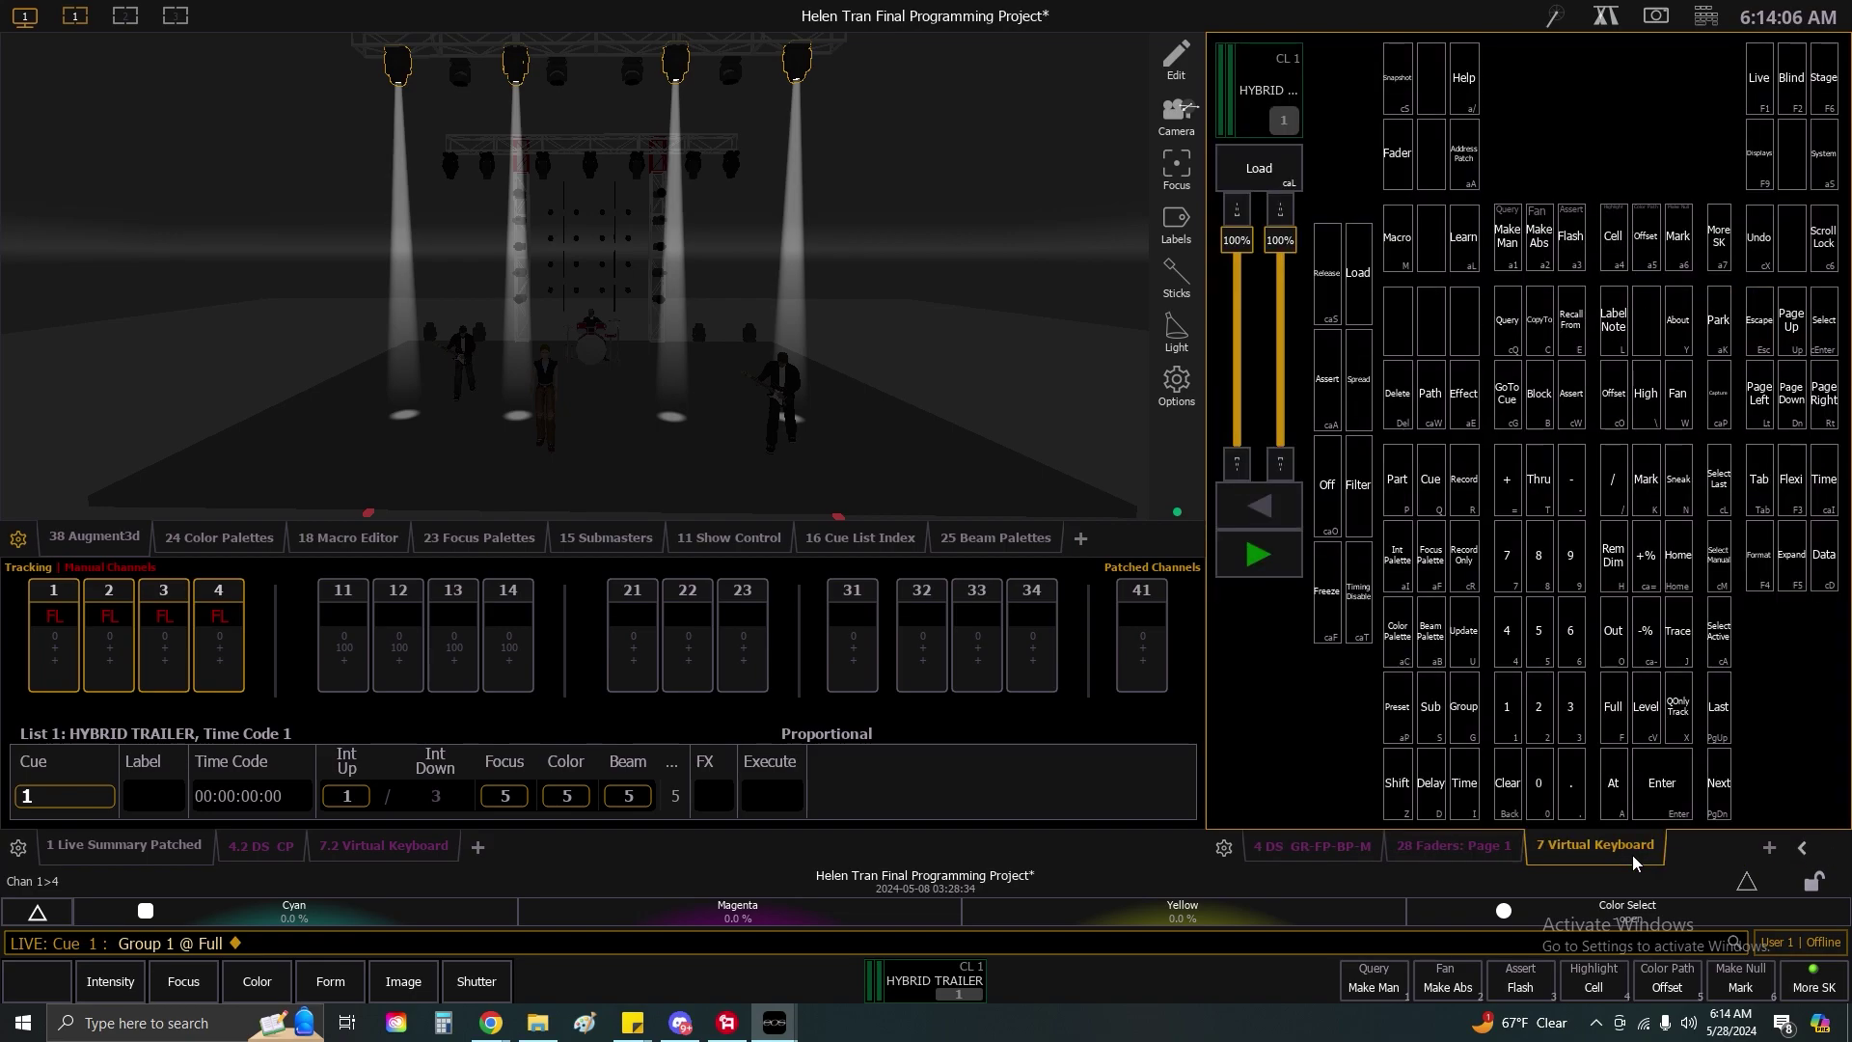
click(1473, 851)
click(1321, 848)
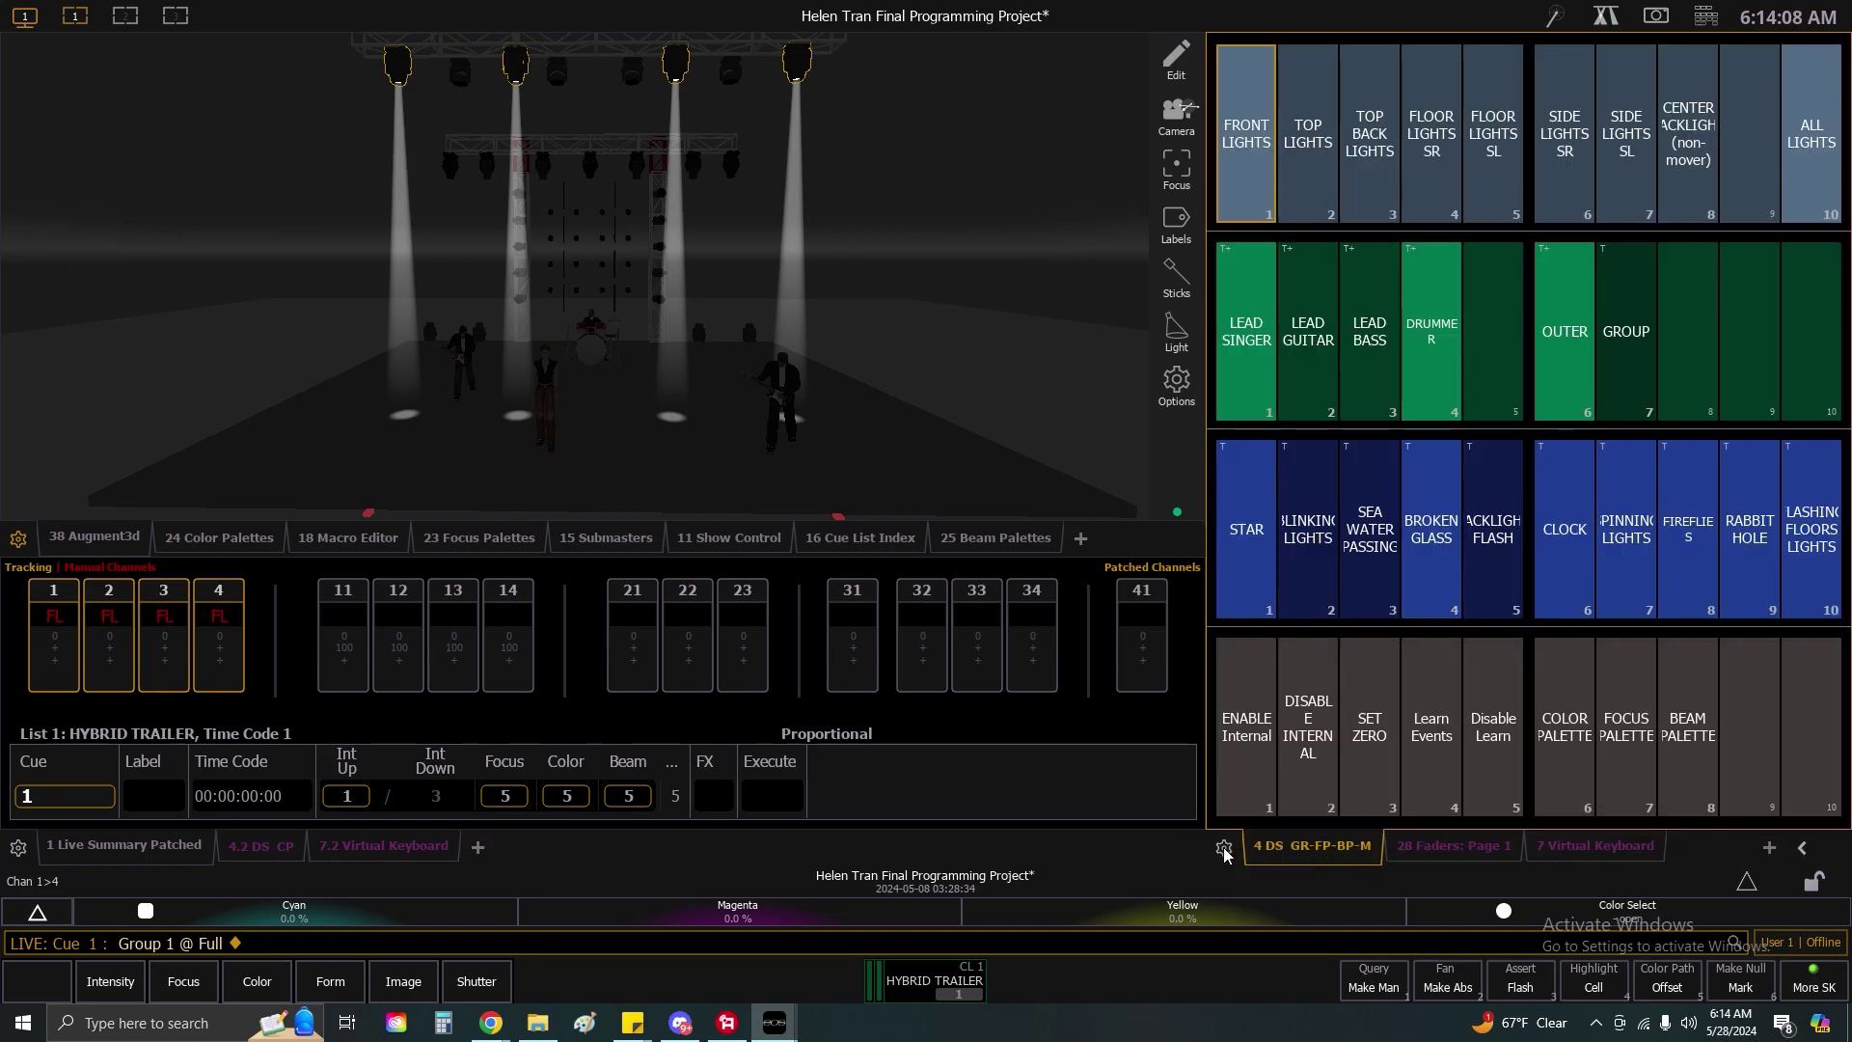
click(1802, 848)
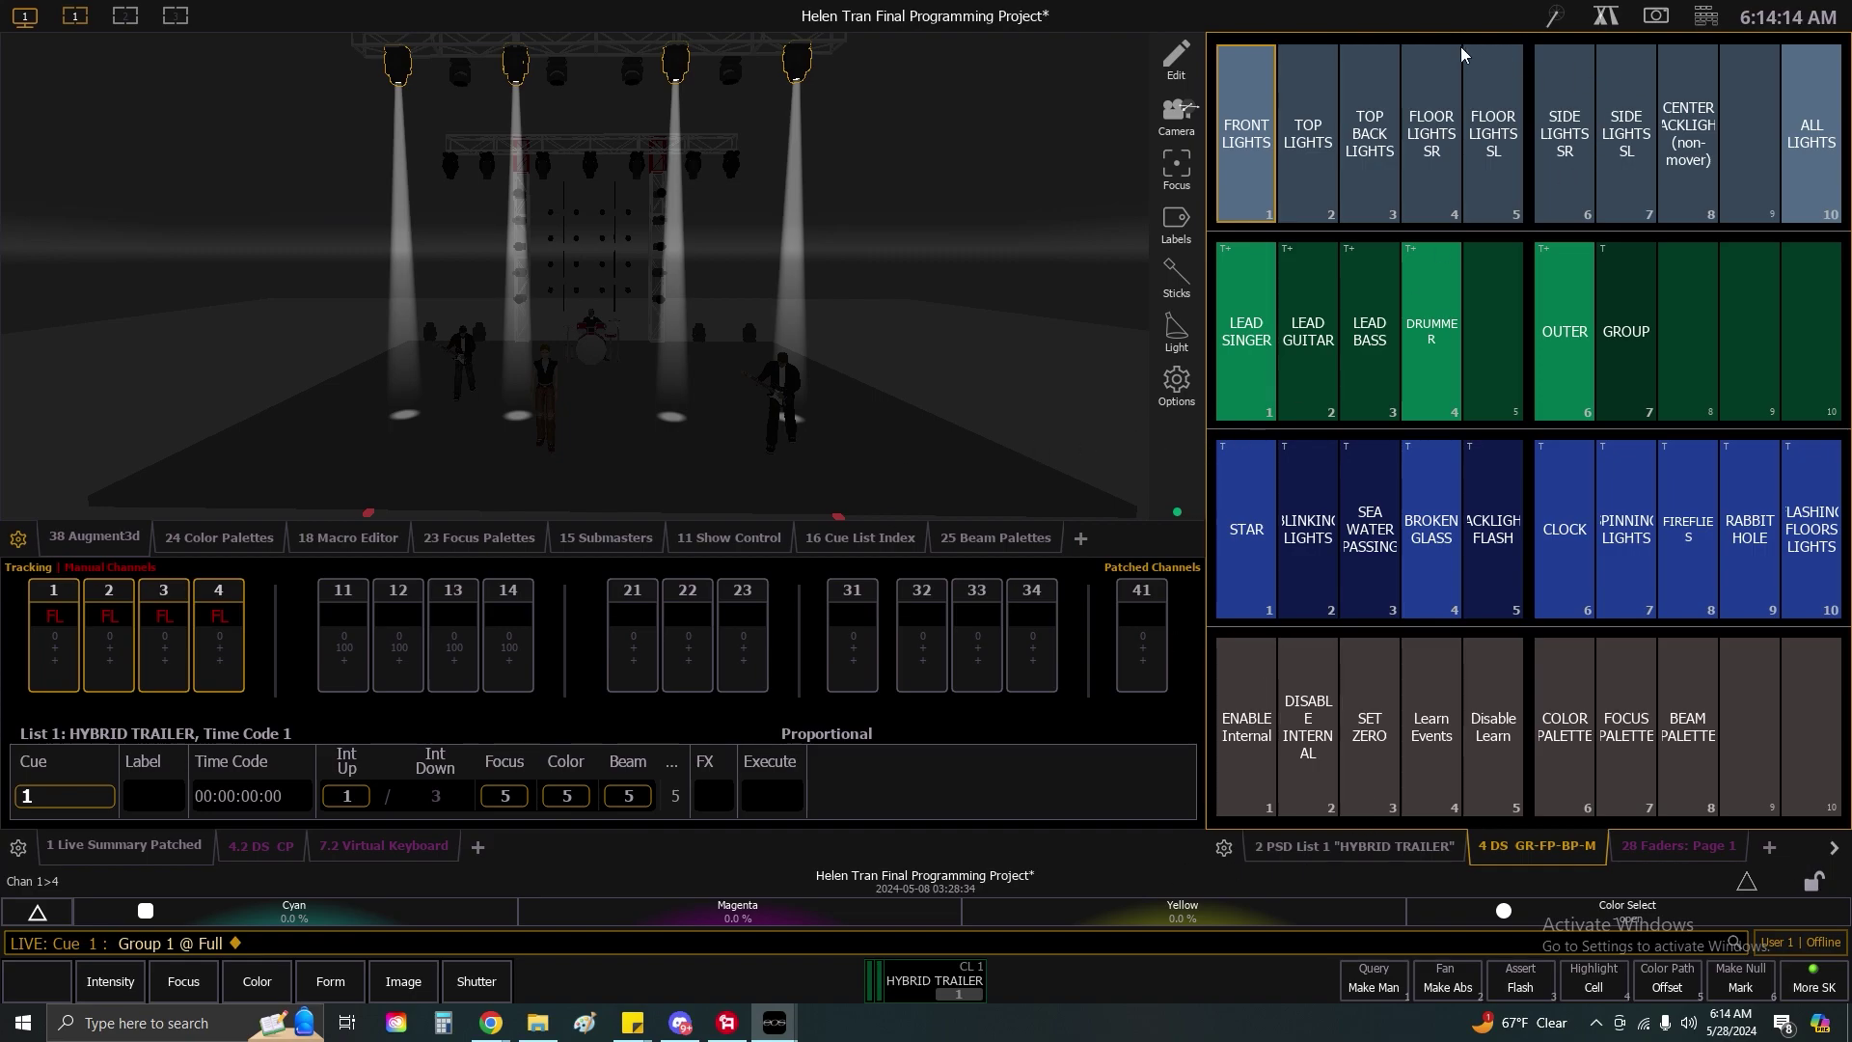
click(1600, 21)
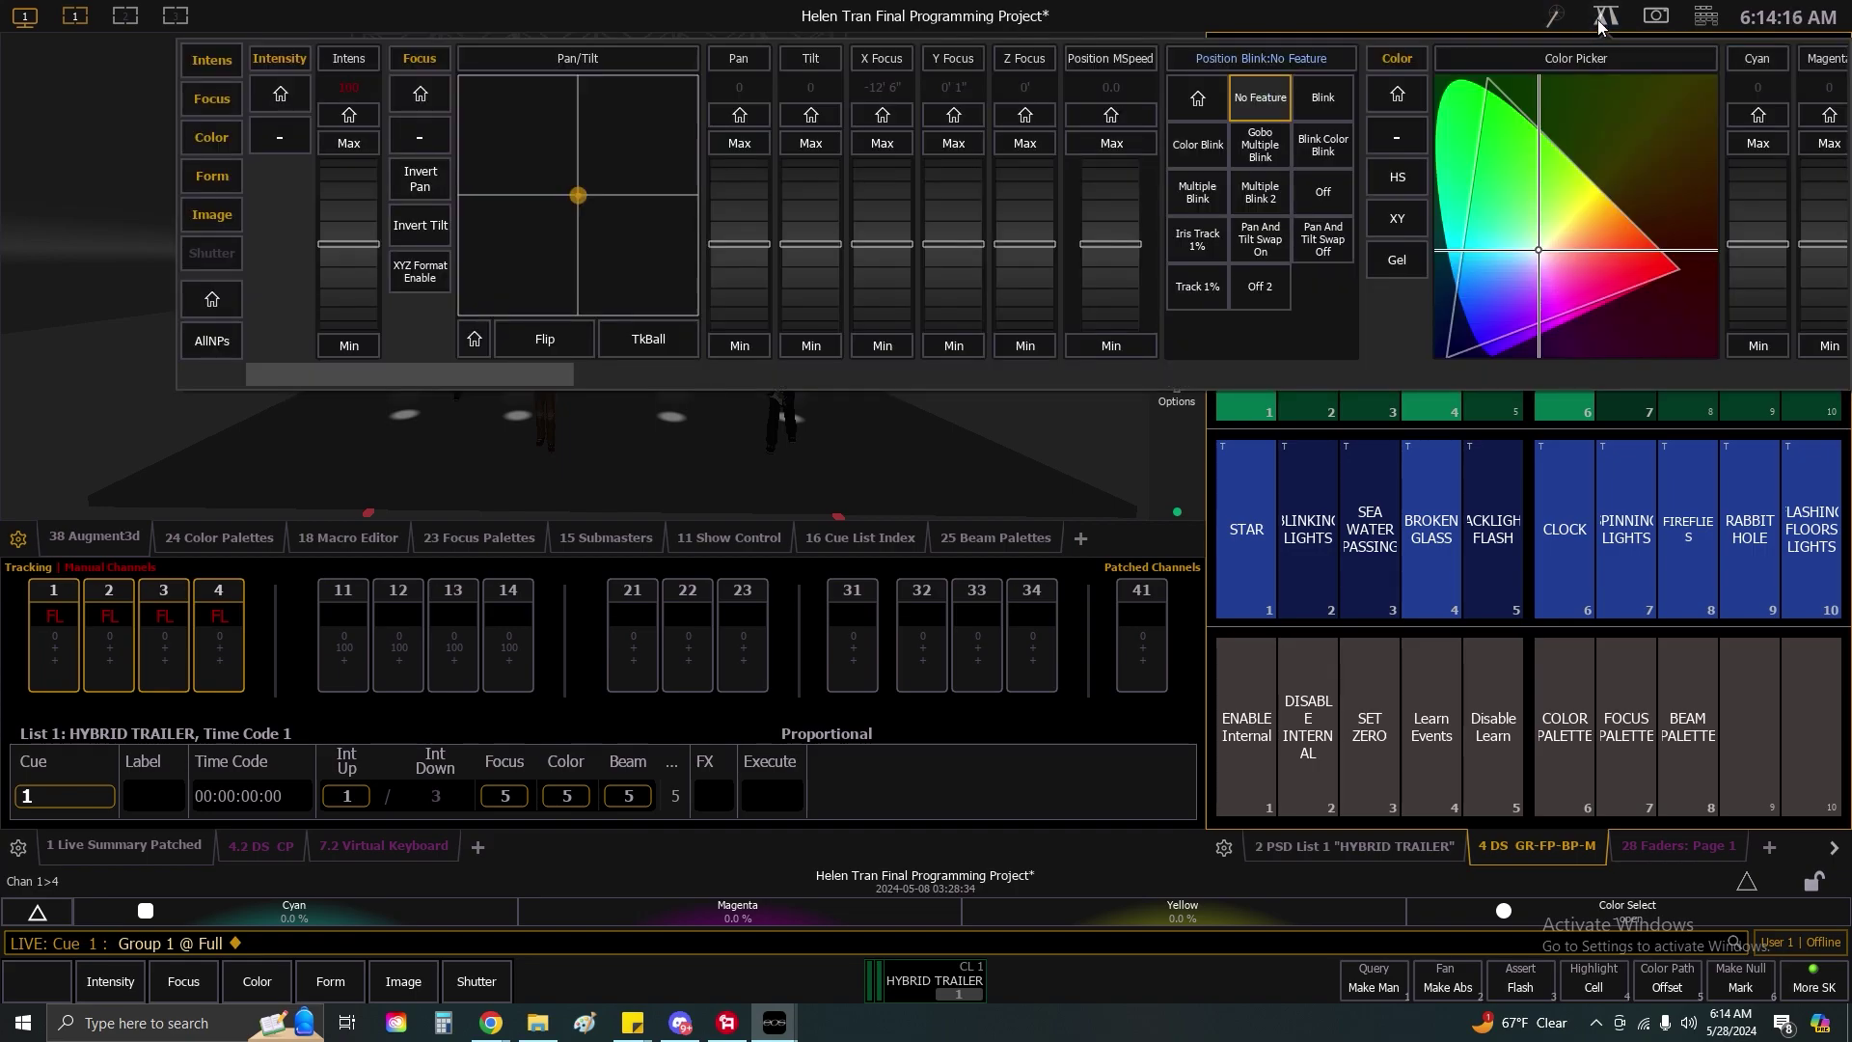
click(1600, 22)
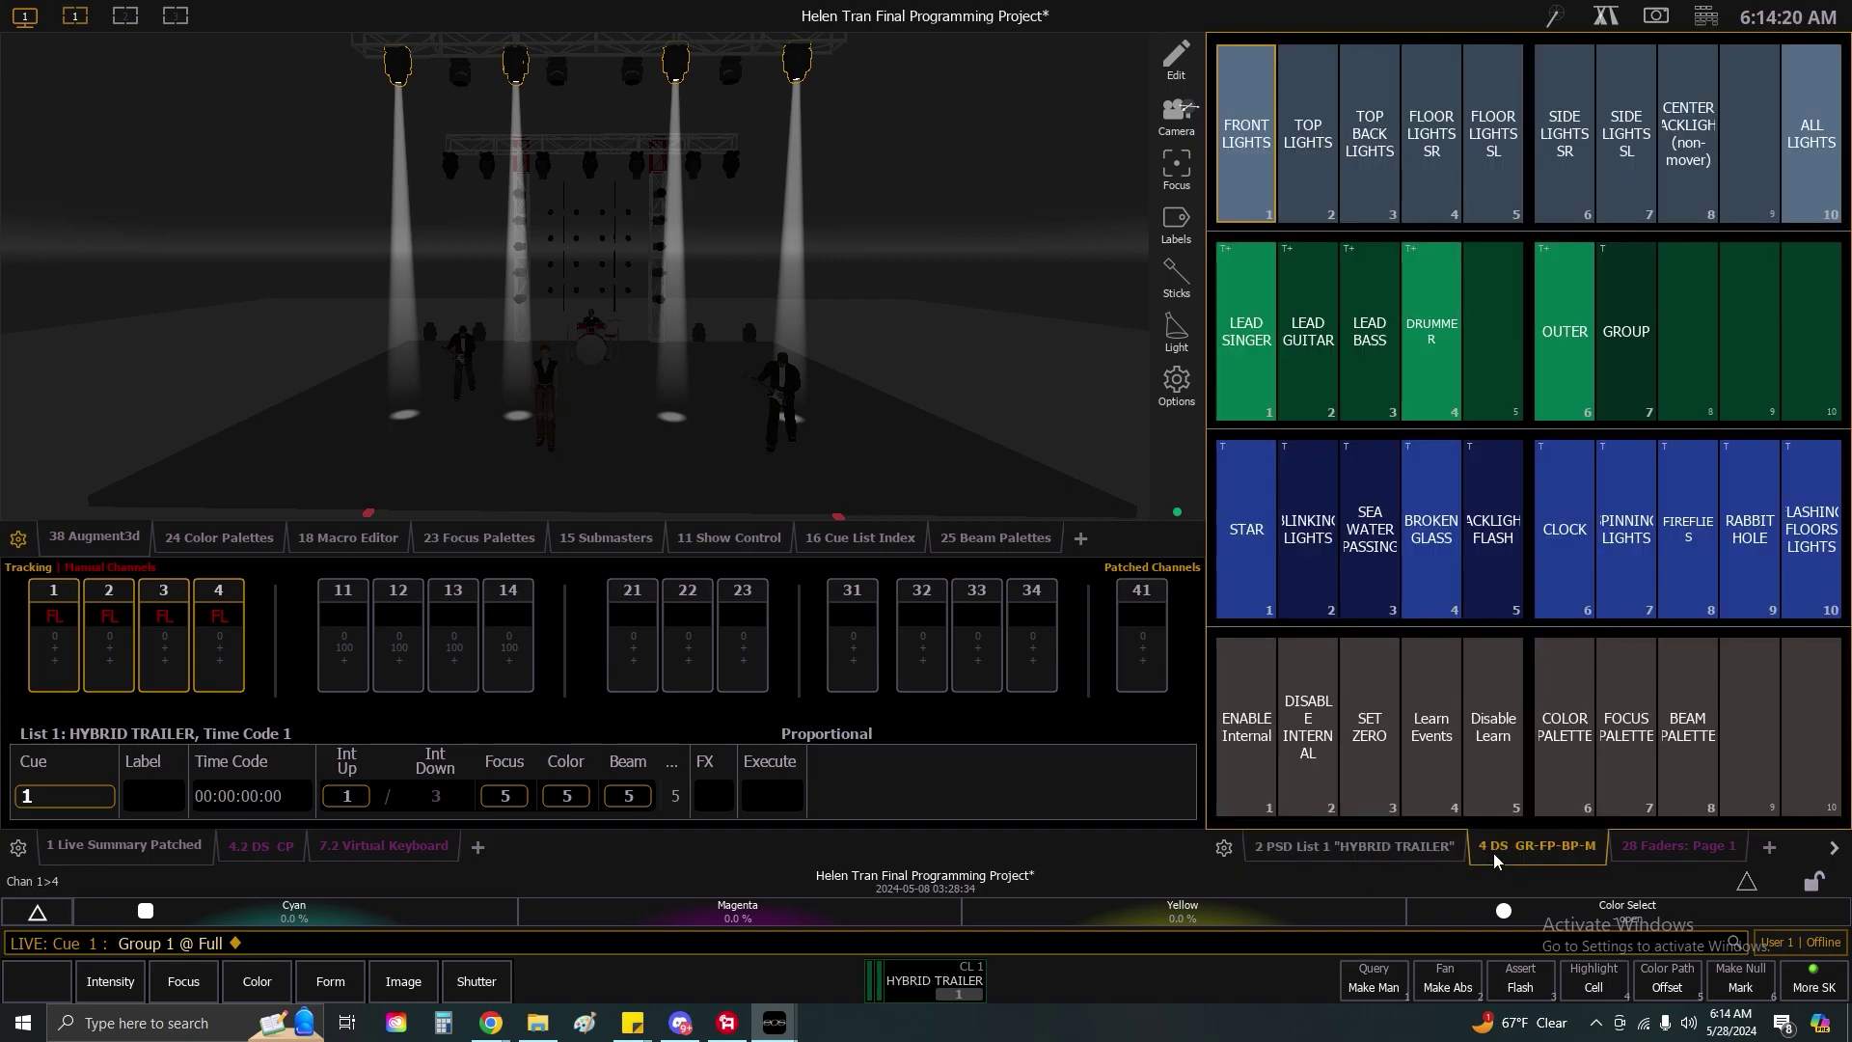
Look through the Faders page 1 and Virtual Keyboard displays, ending on the direct selects.
click(1693, 849)
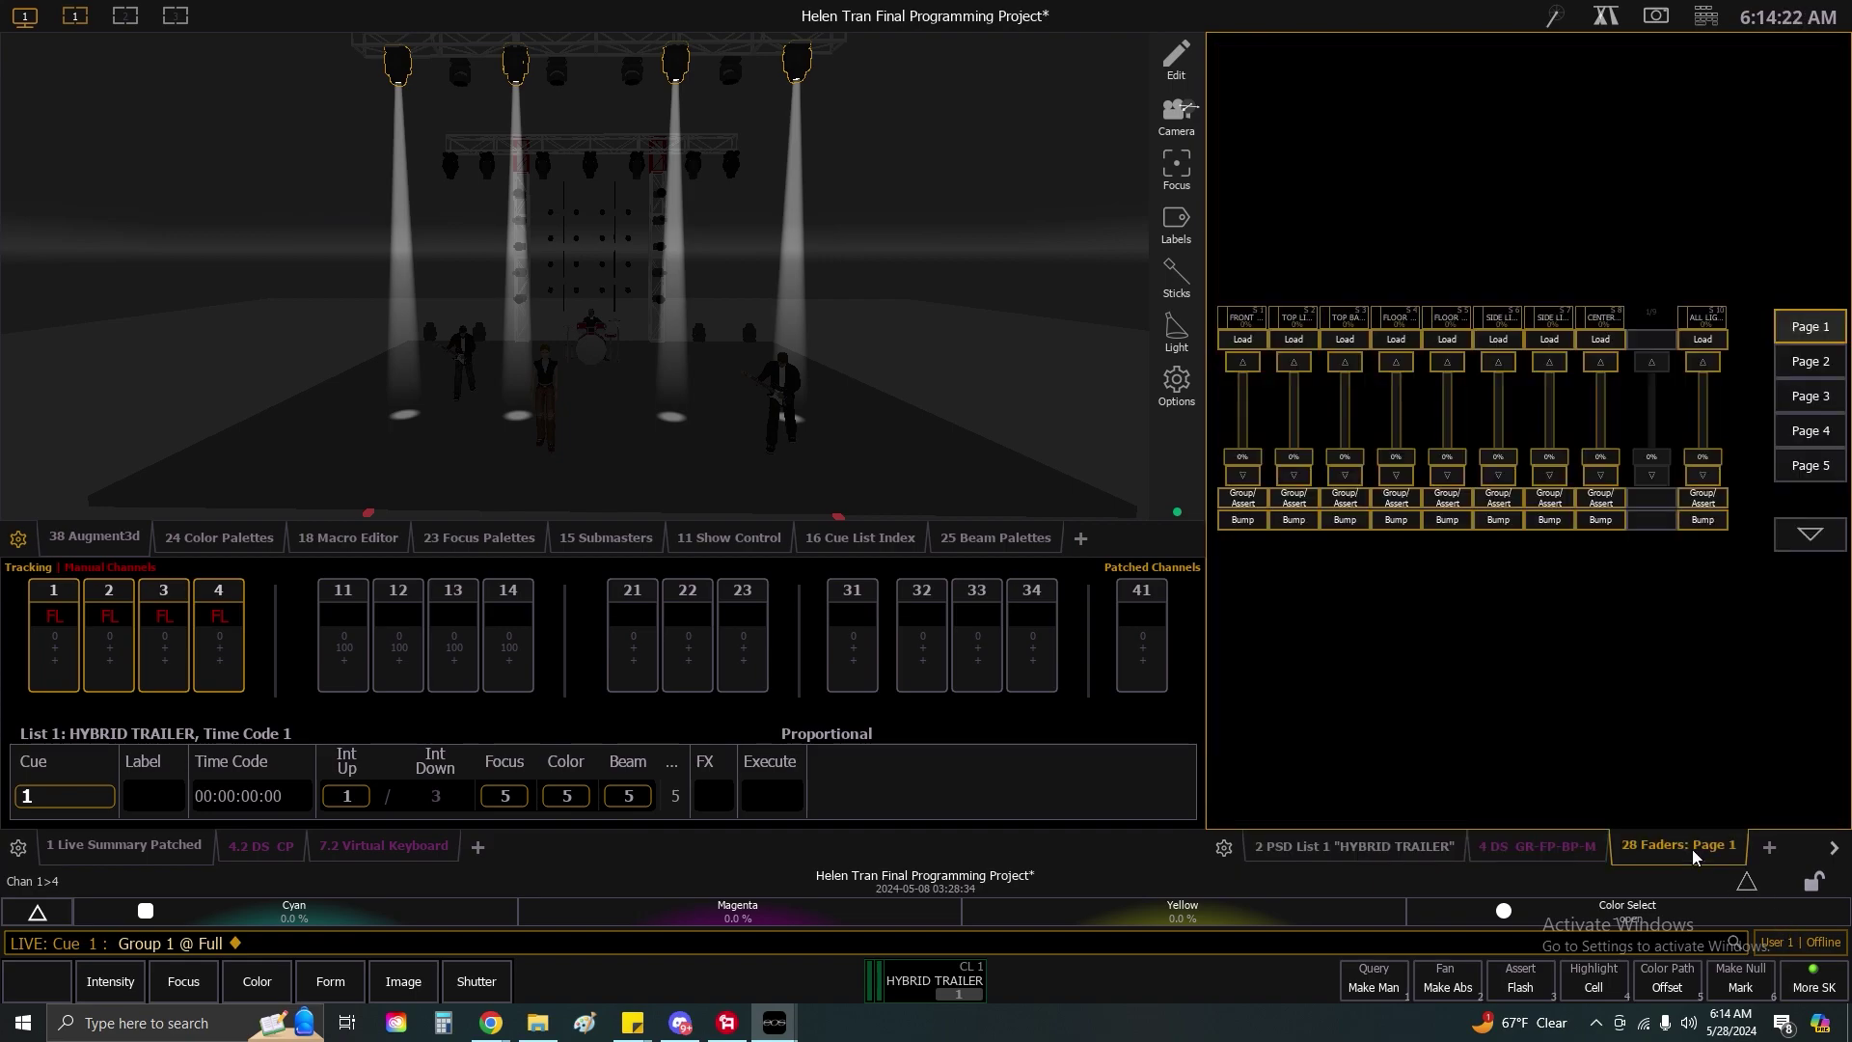
click(1832, 848)
click(1576, 849)
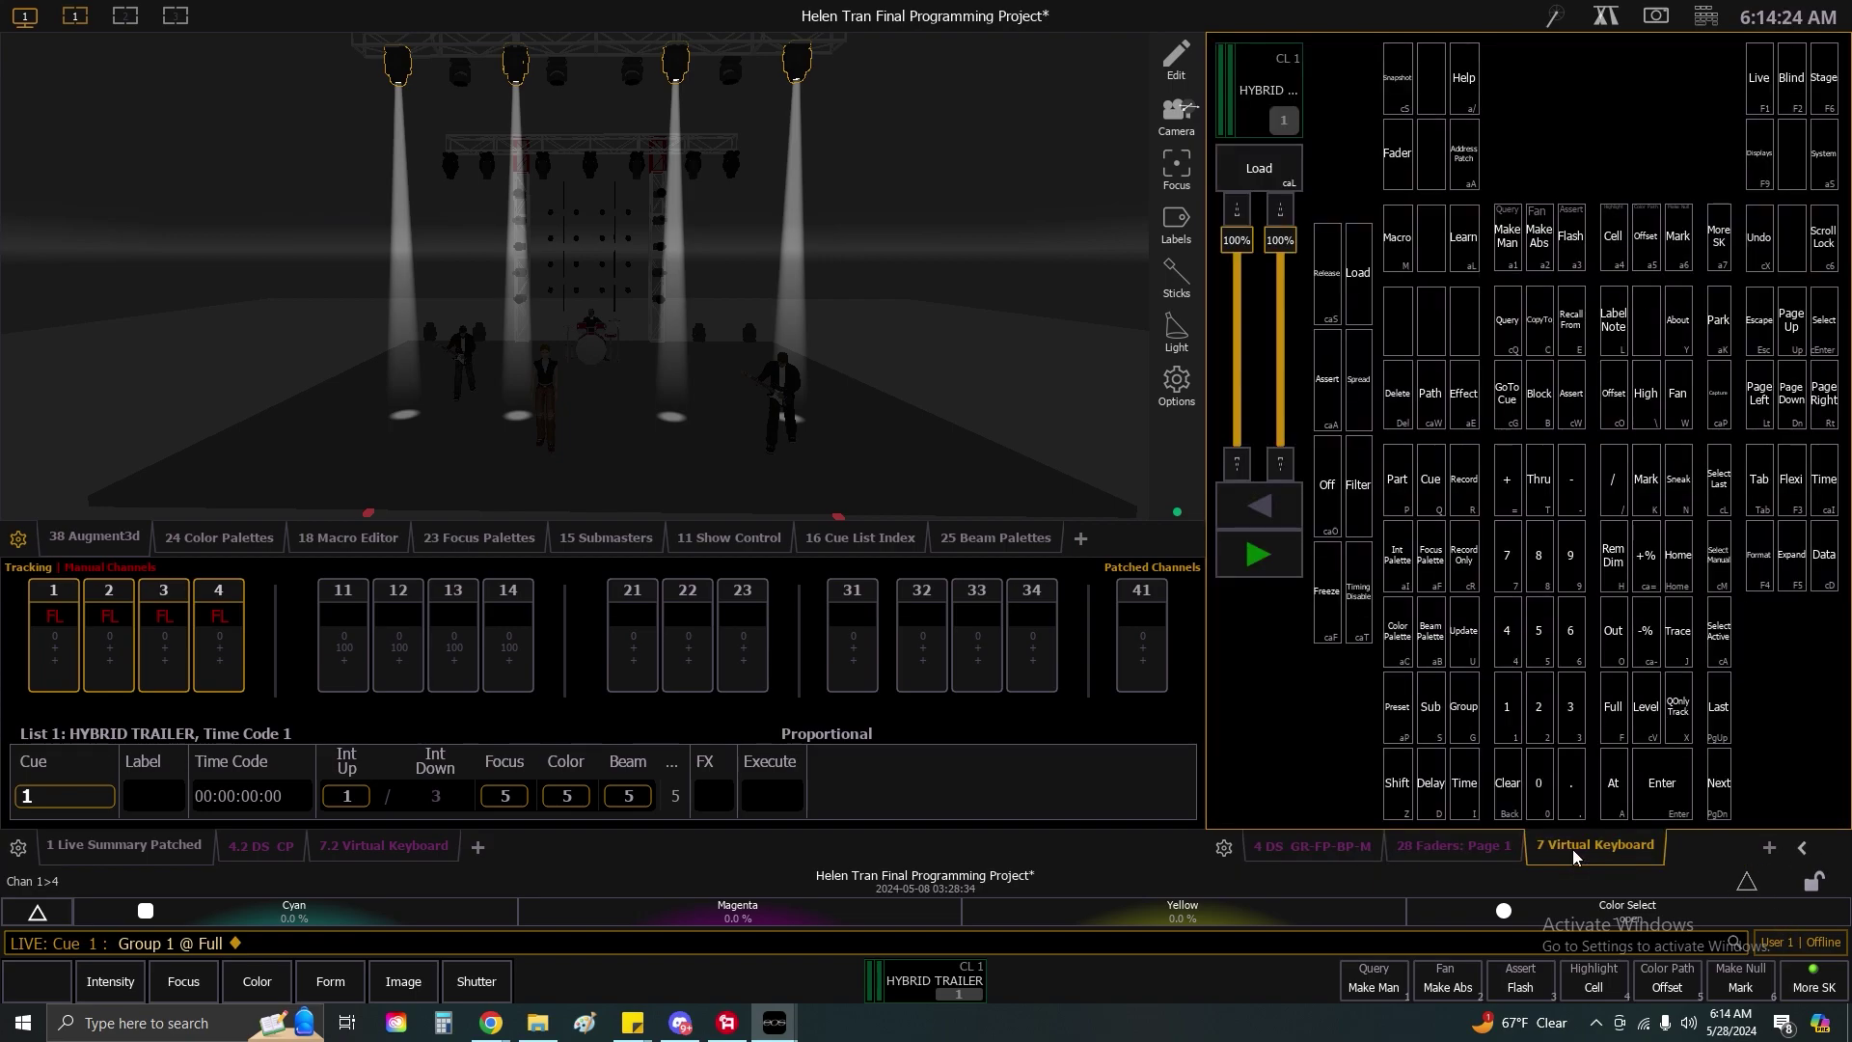
click(1398, 850)
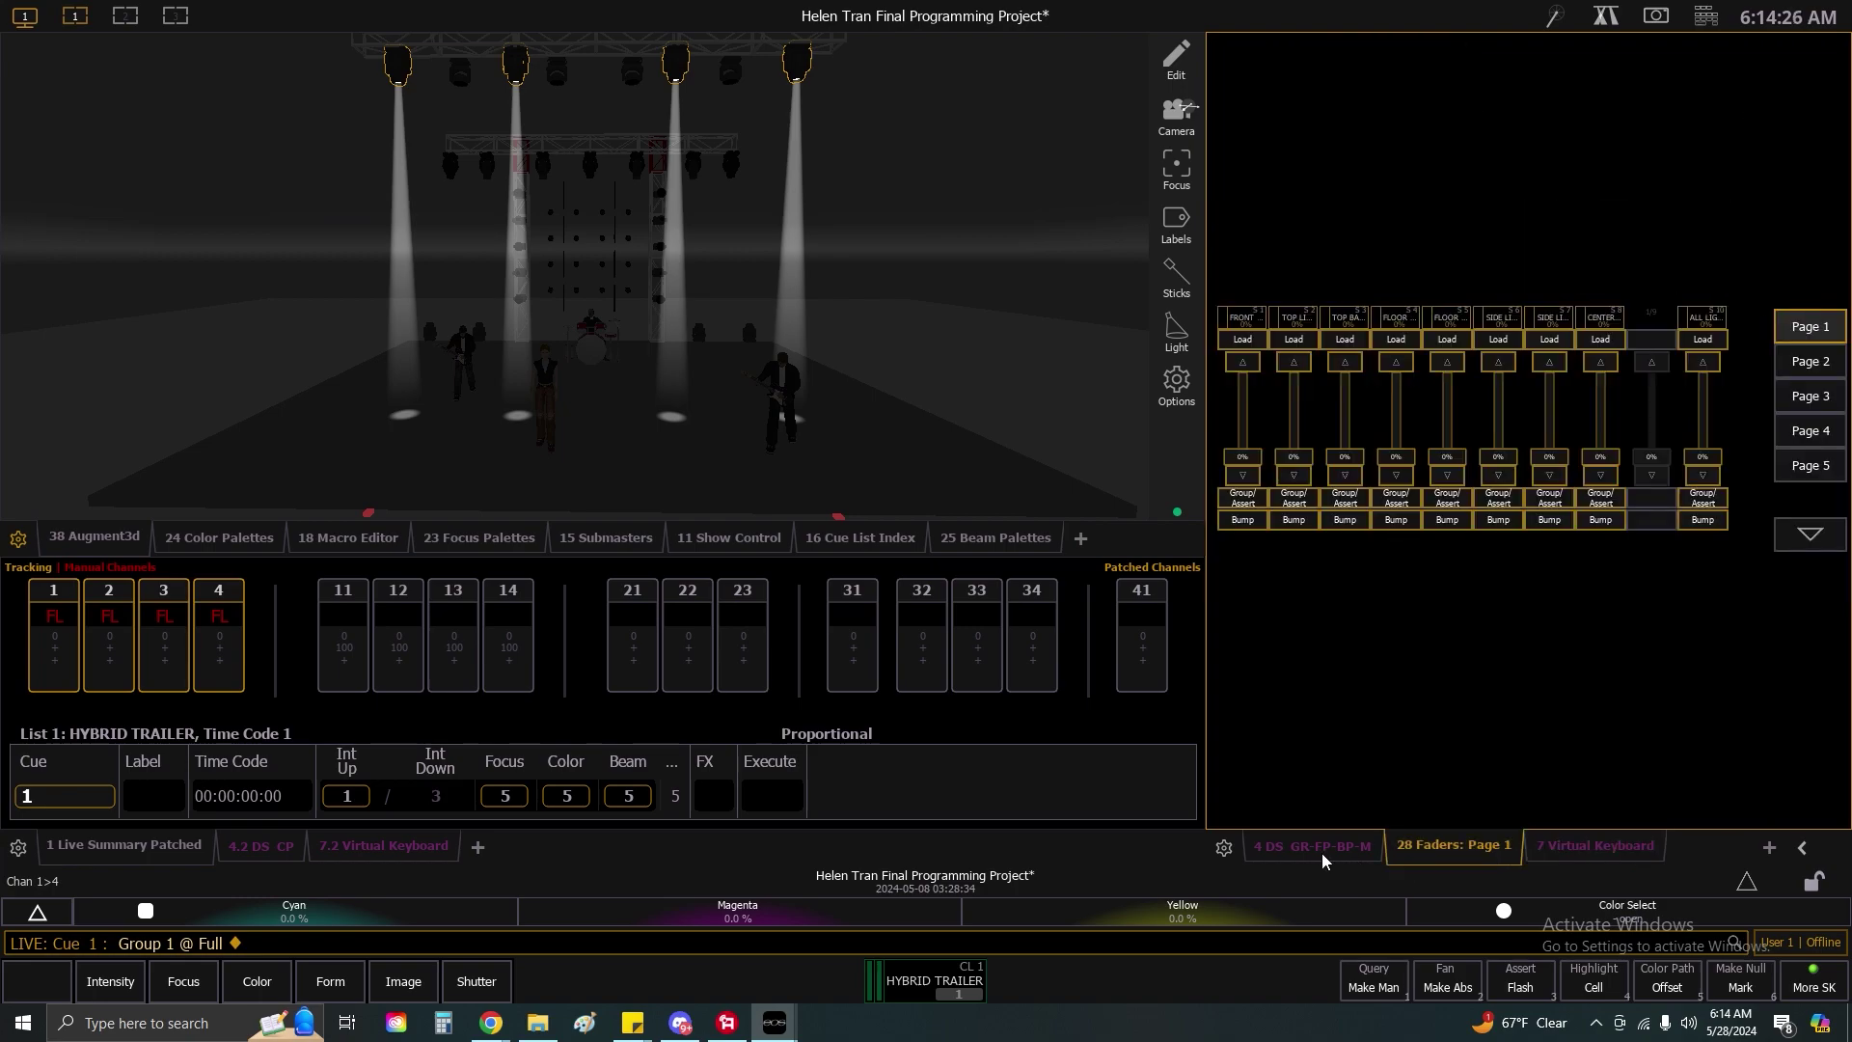
click(1325, 859)
Add the Beam Palettes display to the tall frame, close it again and return to live mode.
click(1769, 848)
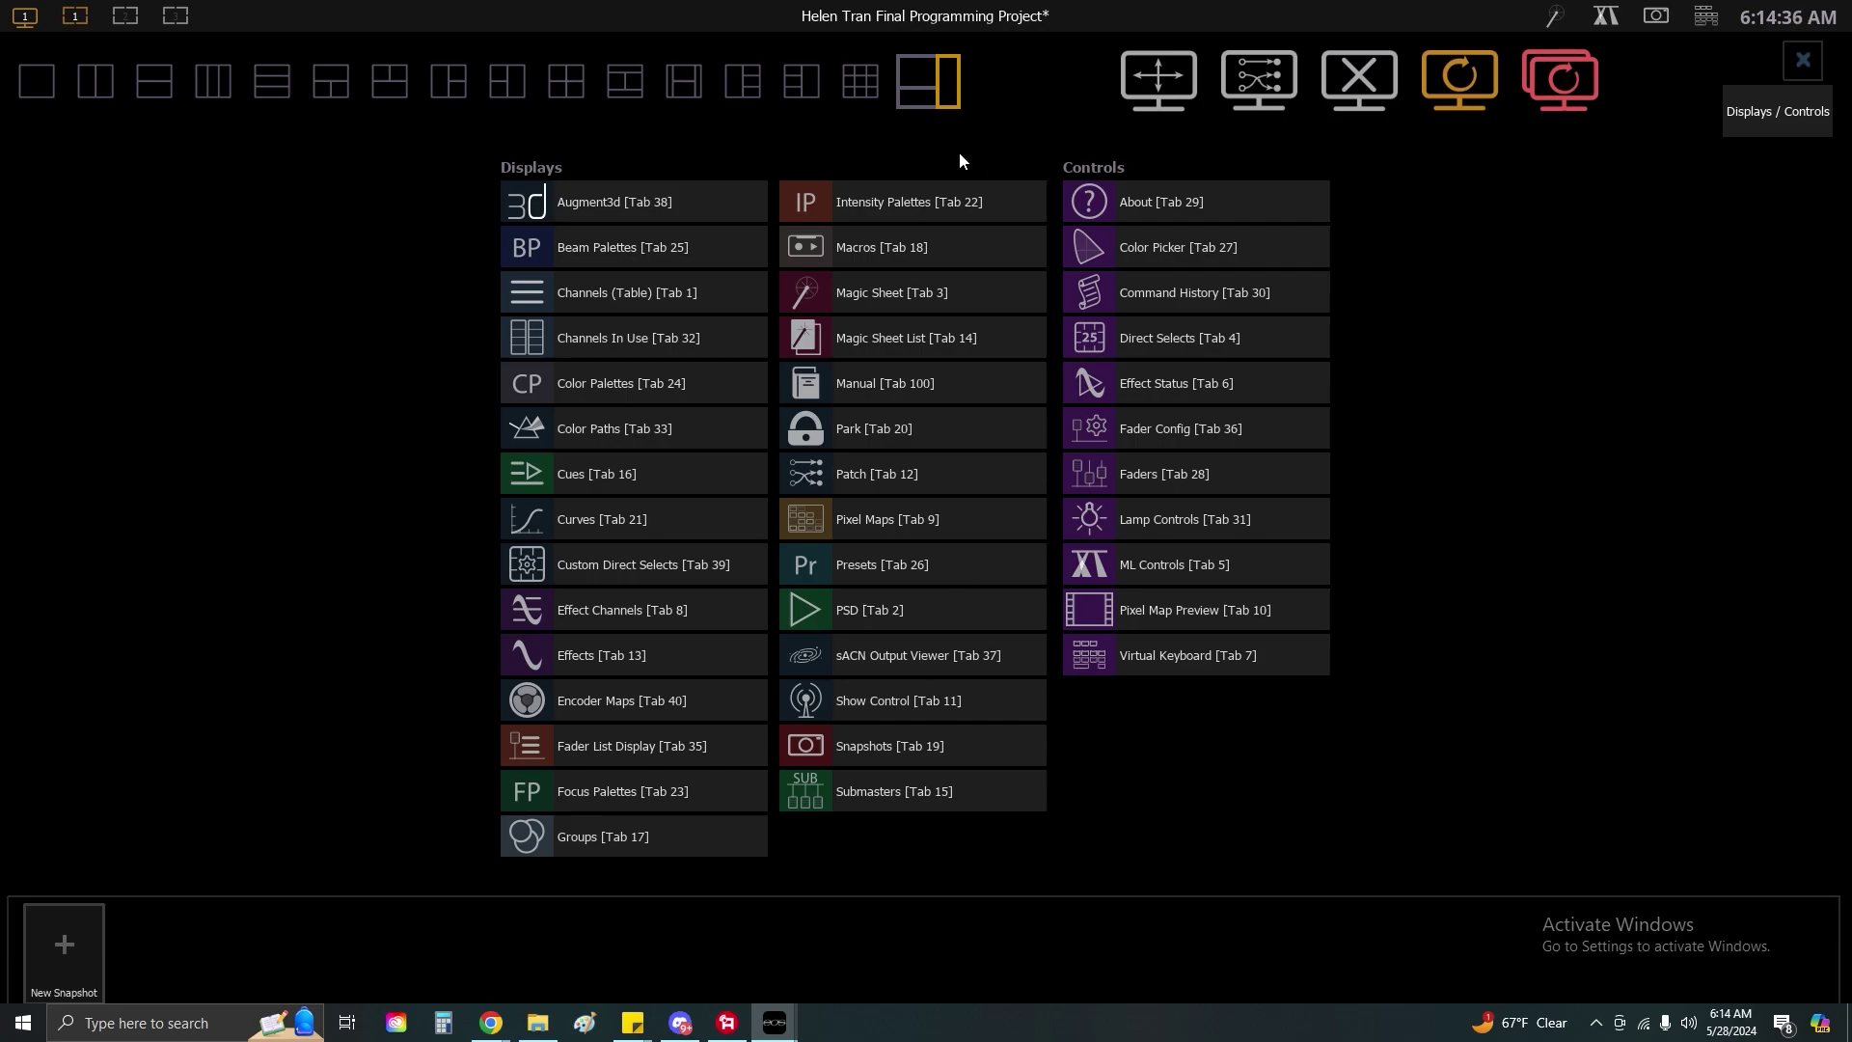
click(687, 244)
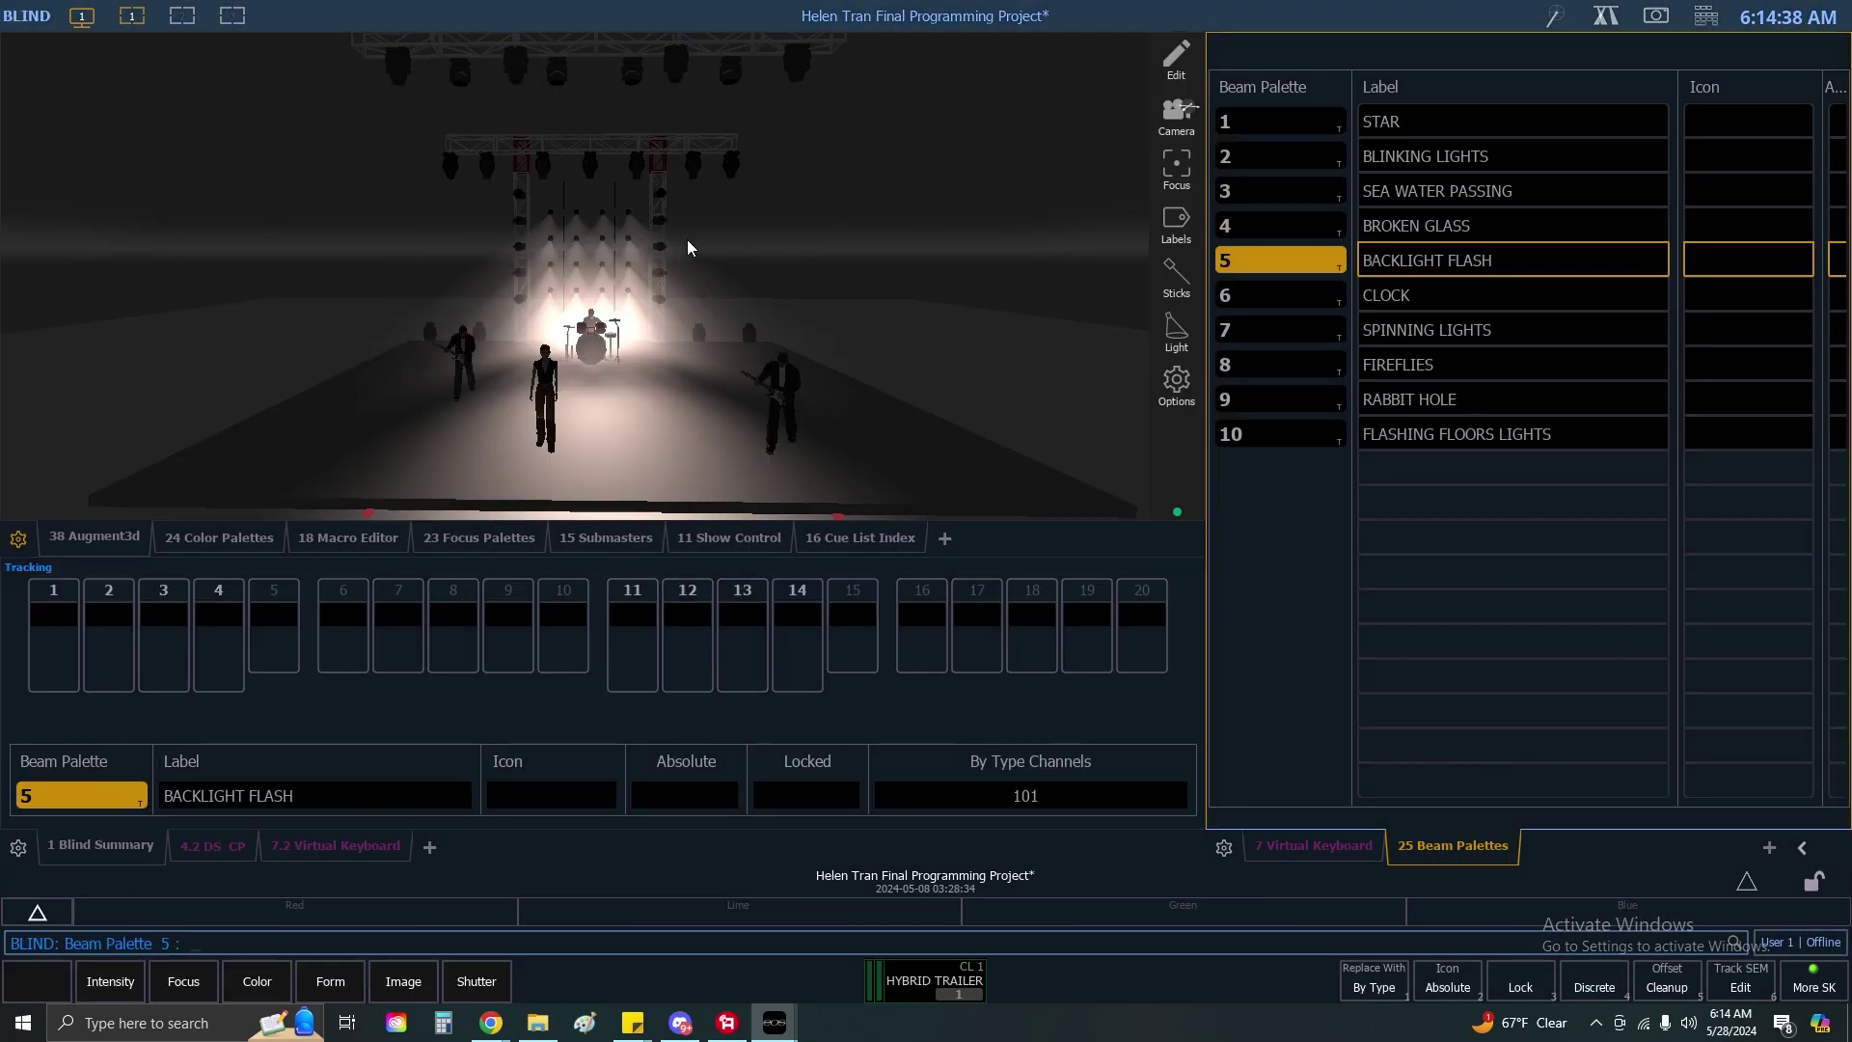
right_click(1490, 868)
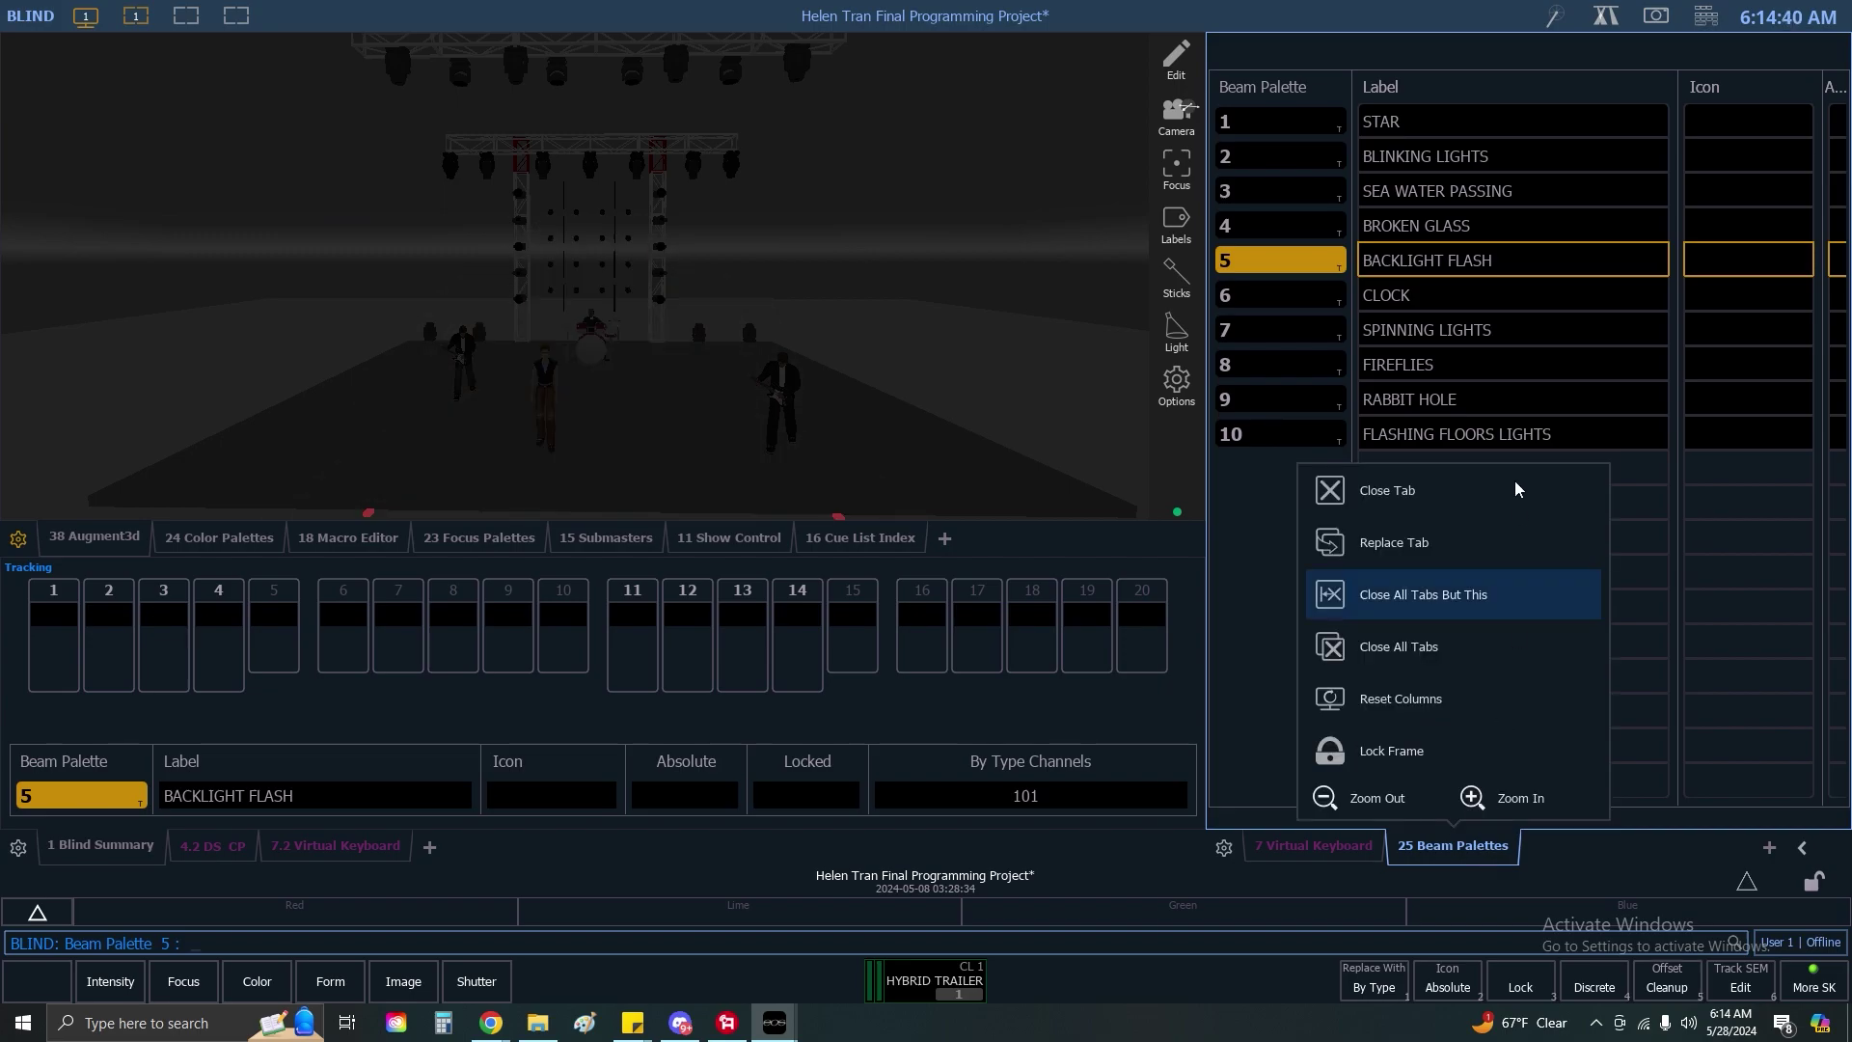
click(1517, 501)
key(F1)
Select the Front Lights group and look through the virtual keyboard, live summary, cue list and fader displays, returning to the direct selects.
click(1538, 861)
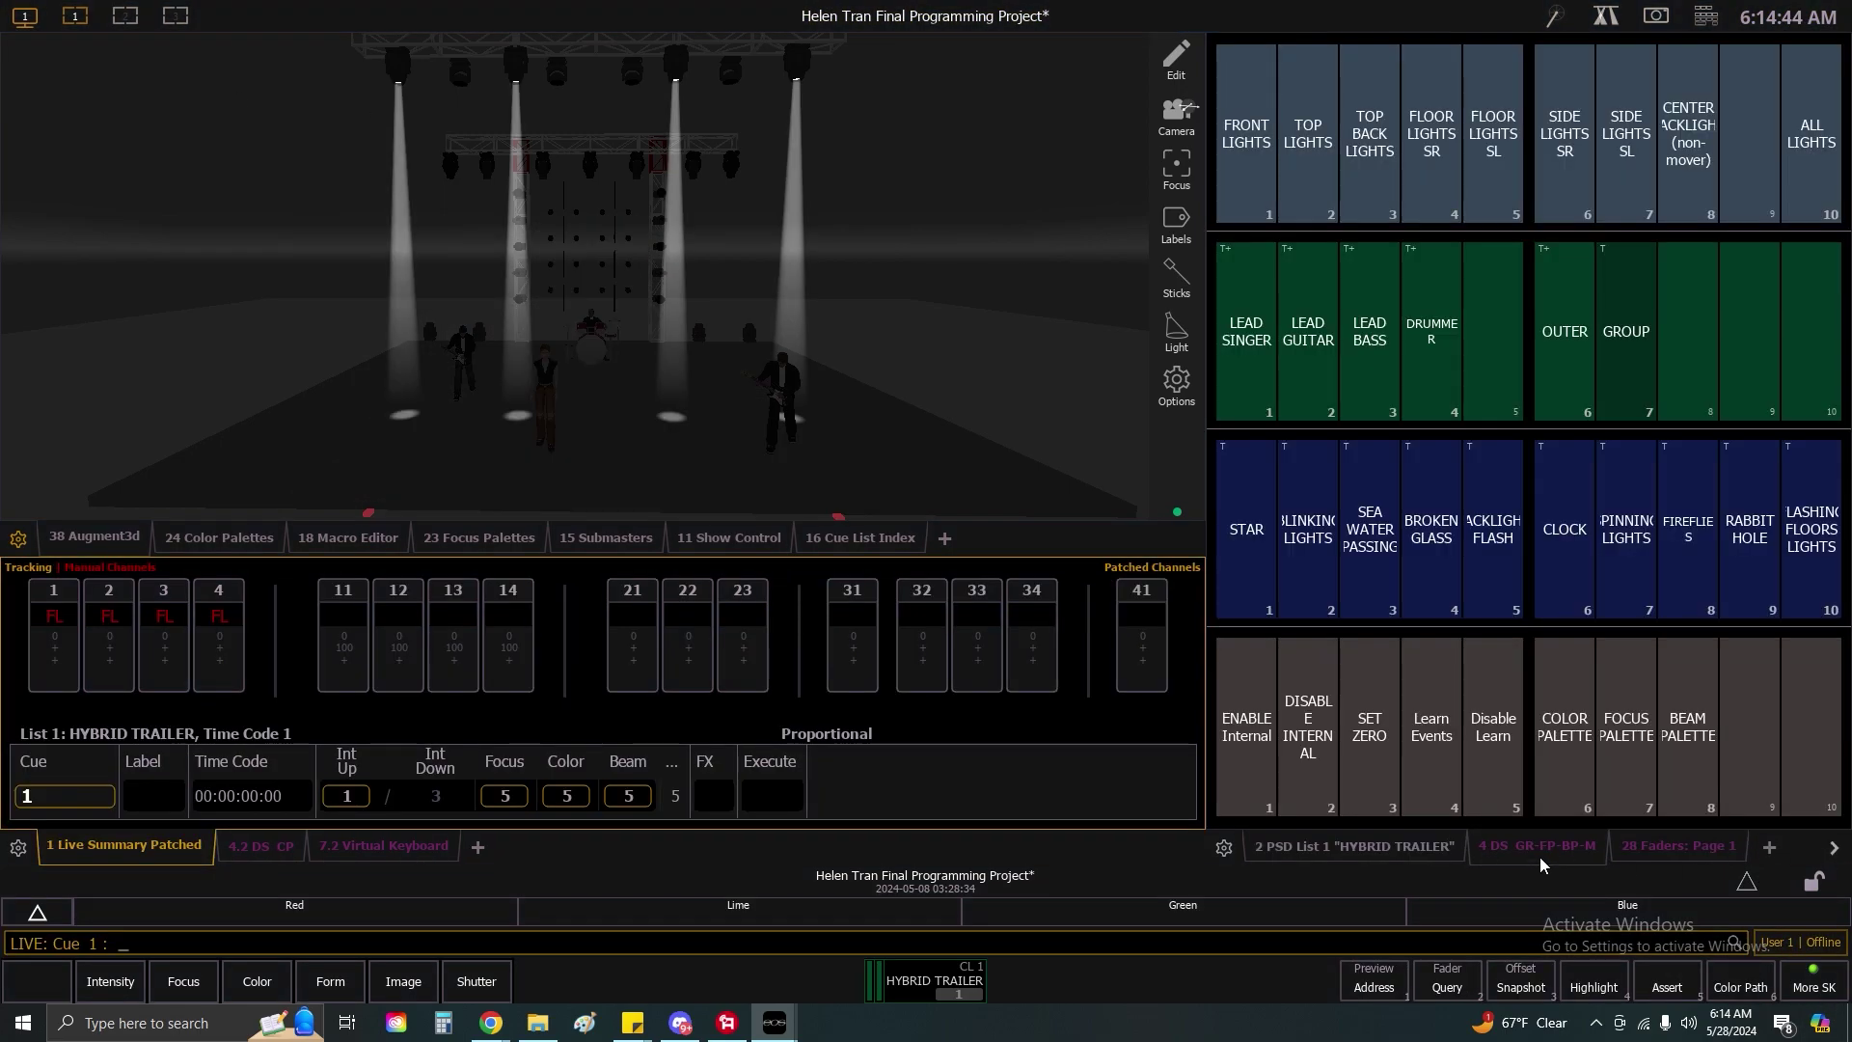
click(1267, 174)
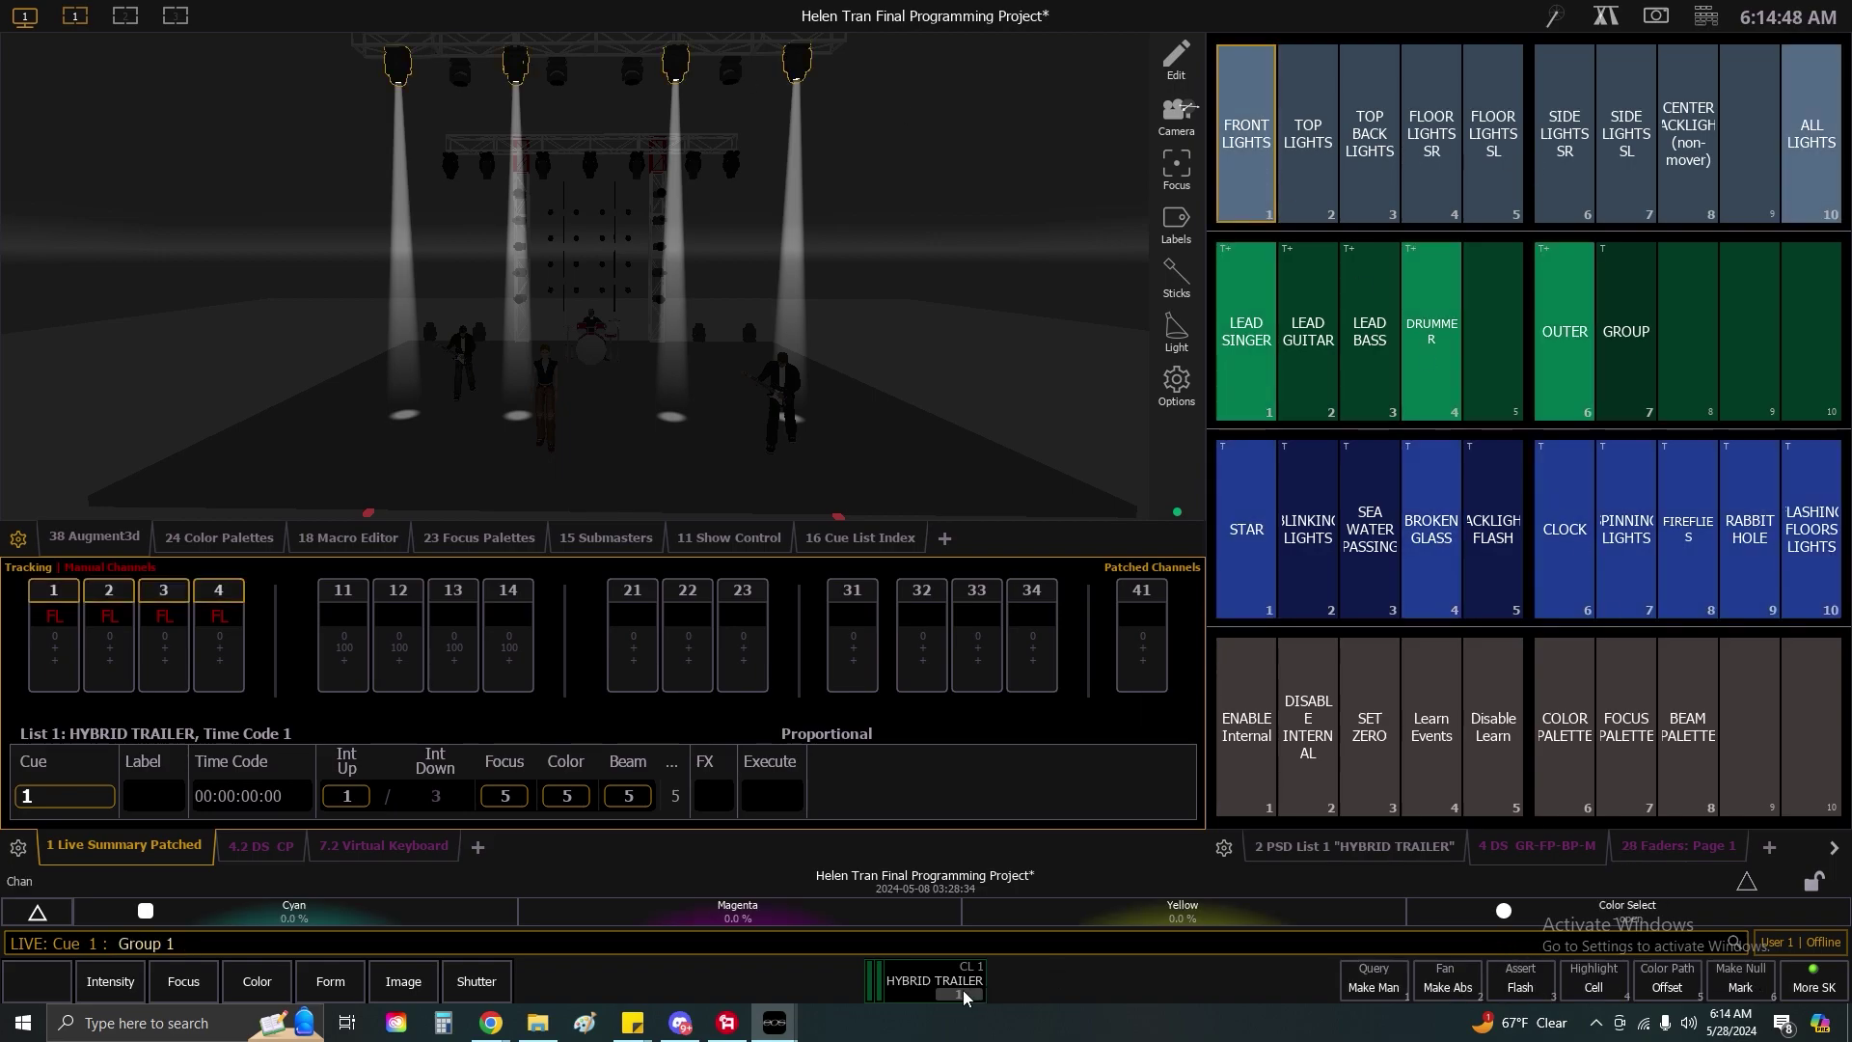
click(384, 854)
click(151, 848)
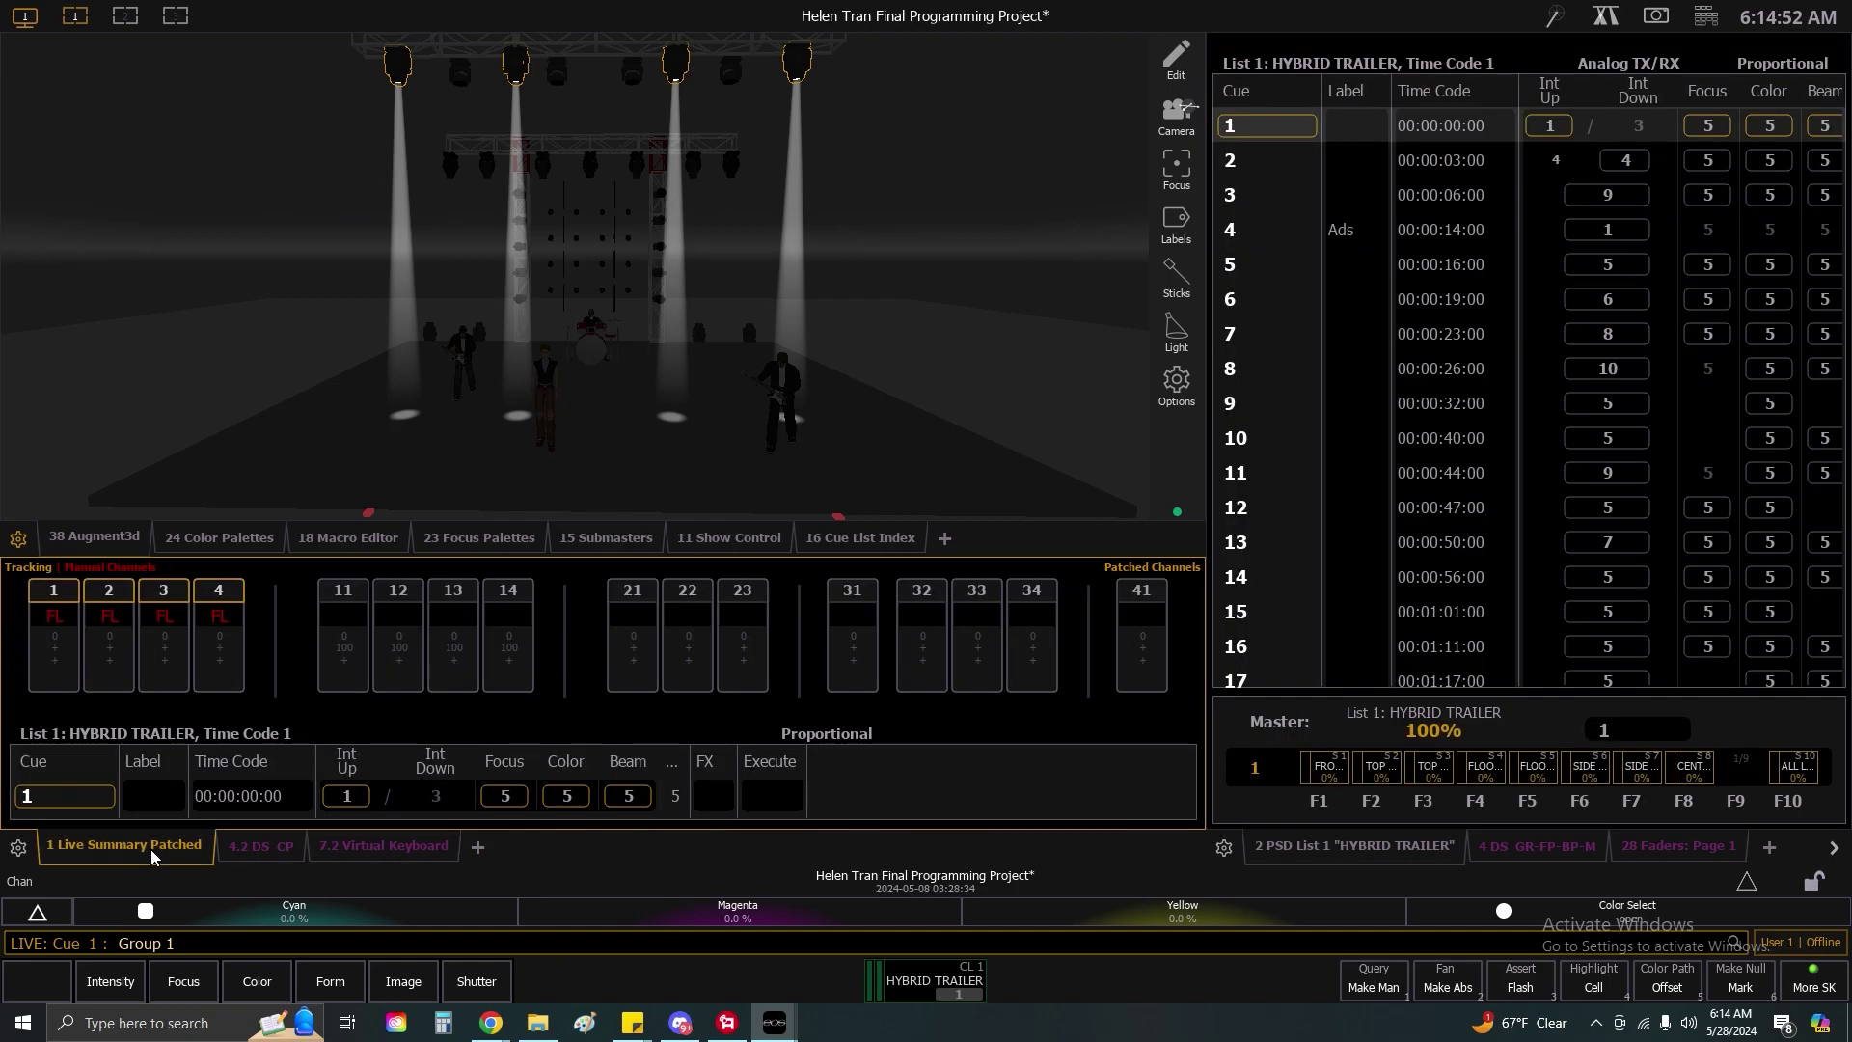
click(1538, 846)
click(1694, 847)
click(1833, 847)
click(1334, 856)
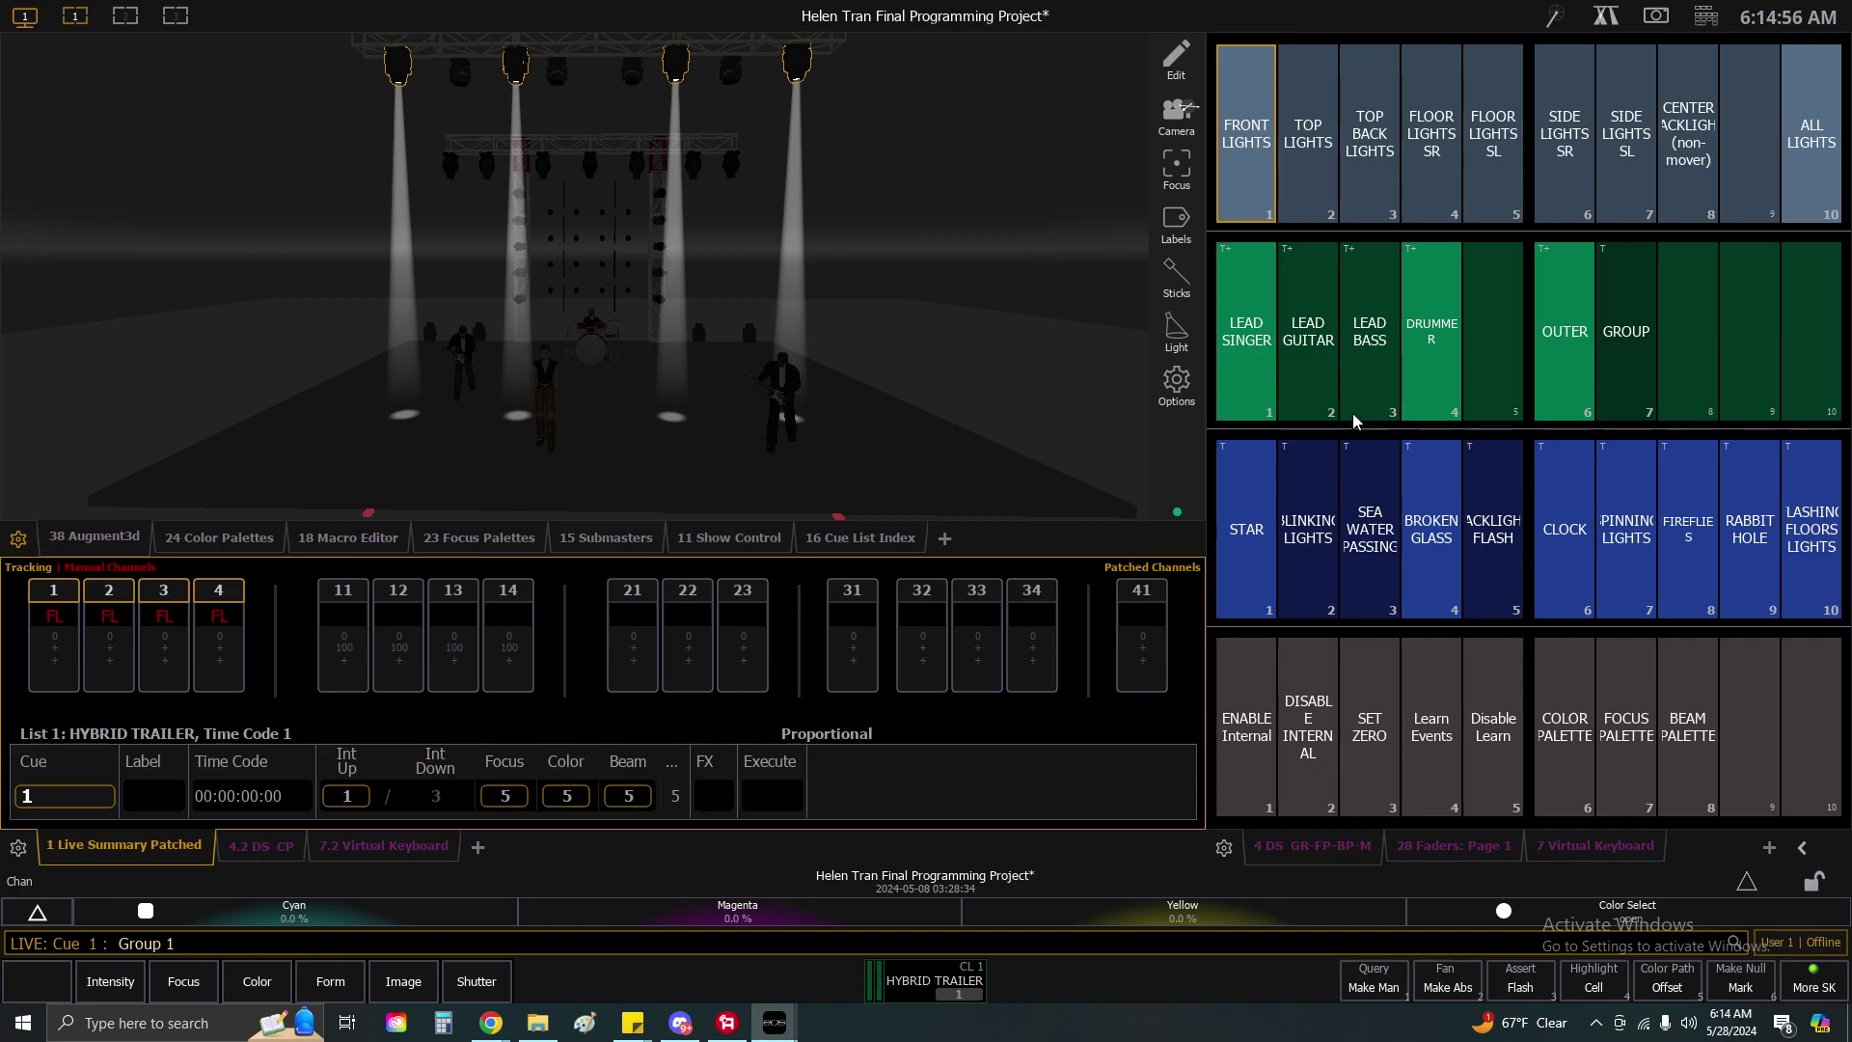
Examine the Form, Image, Color and Intensity categories of the moving light controls, and close the popup.
click(1609, 17)
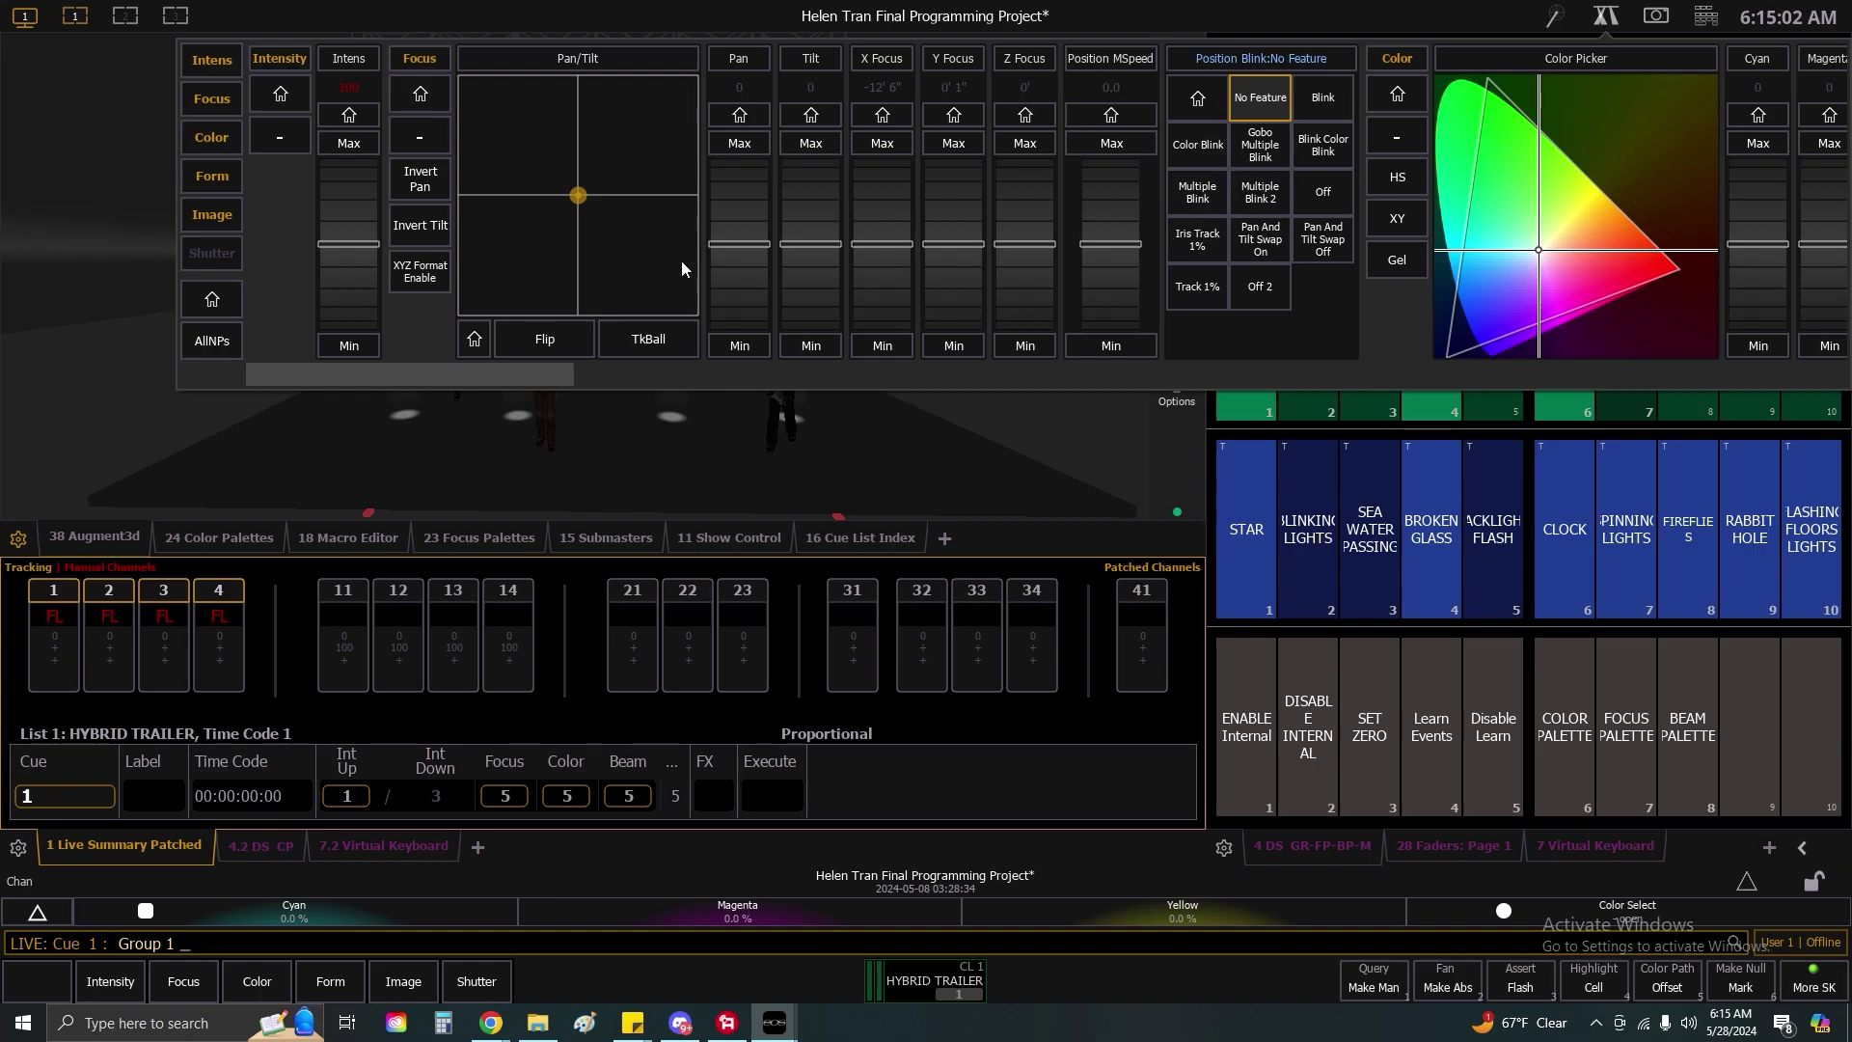
click(226, 182)
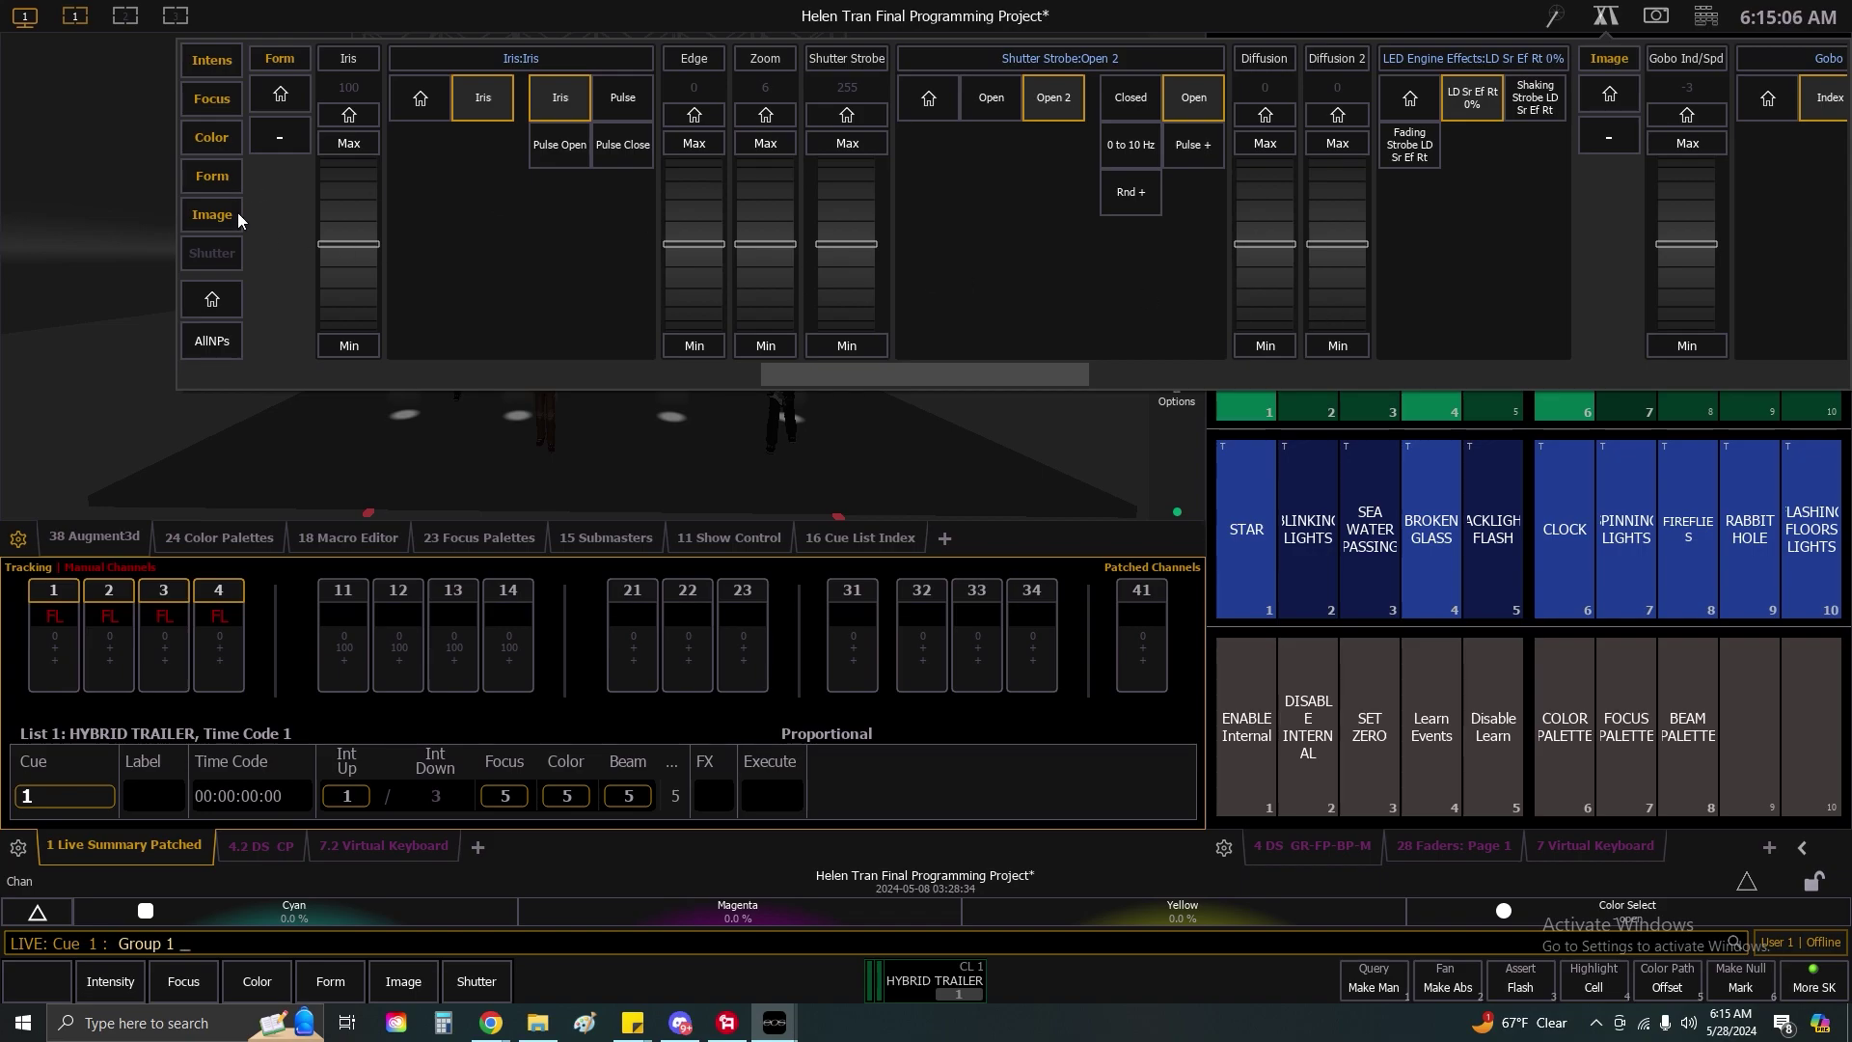
click(237, 214)
click(208, 140)
click(211, 60)
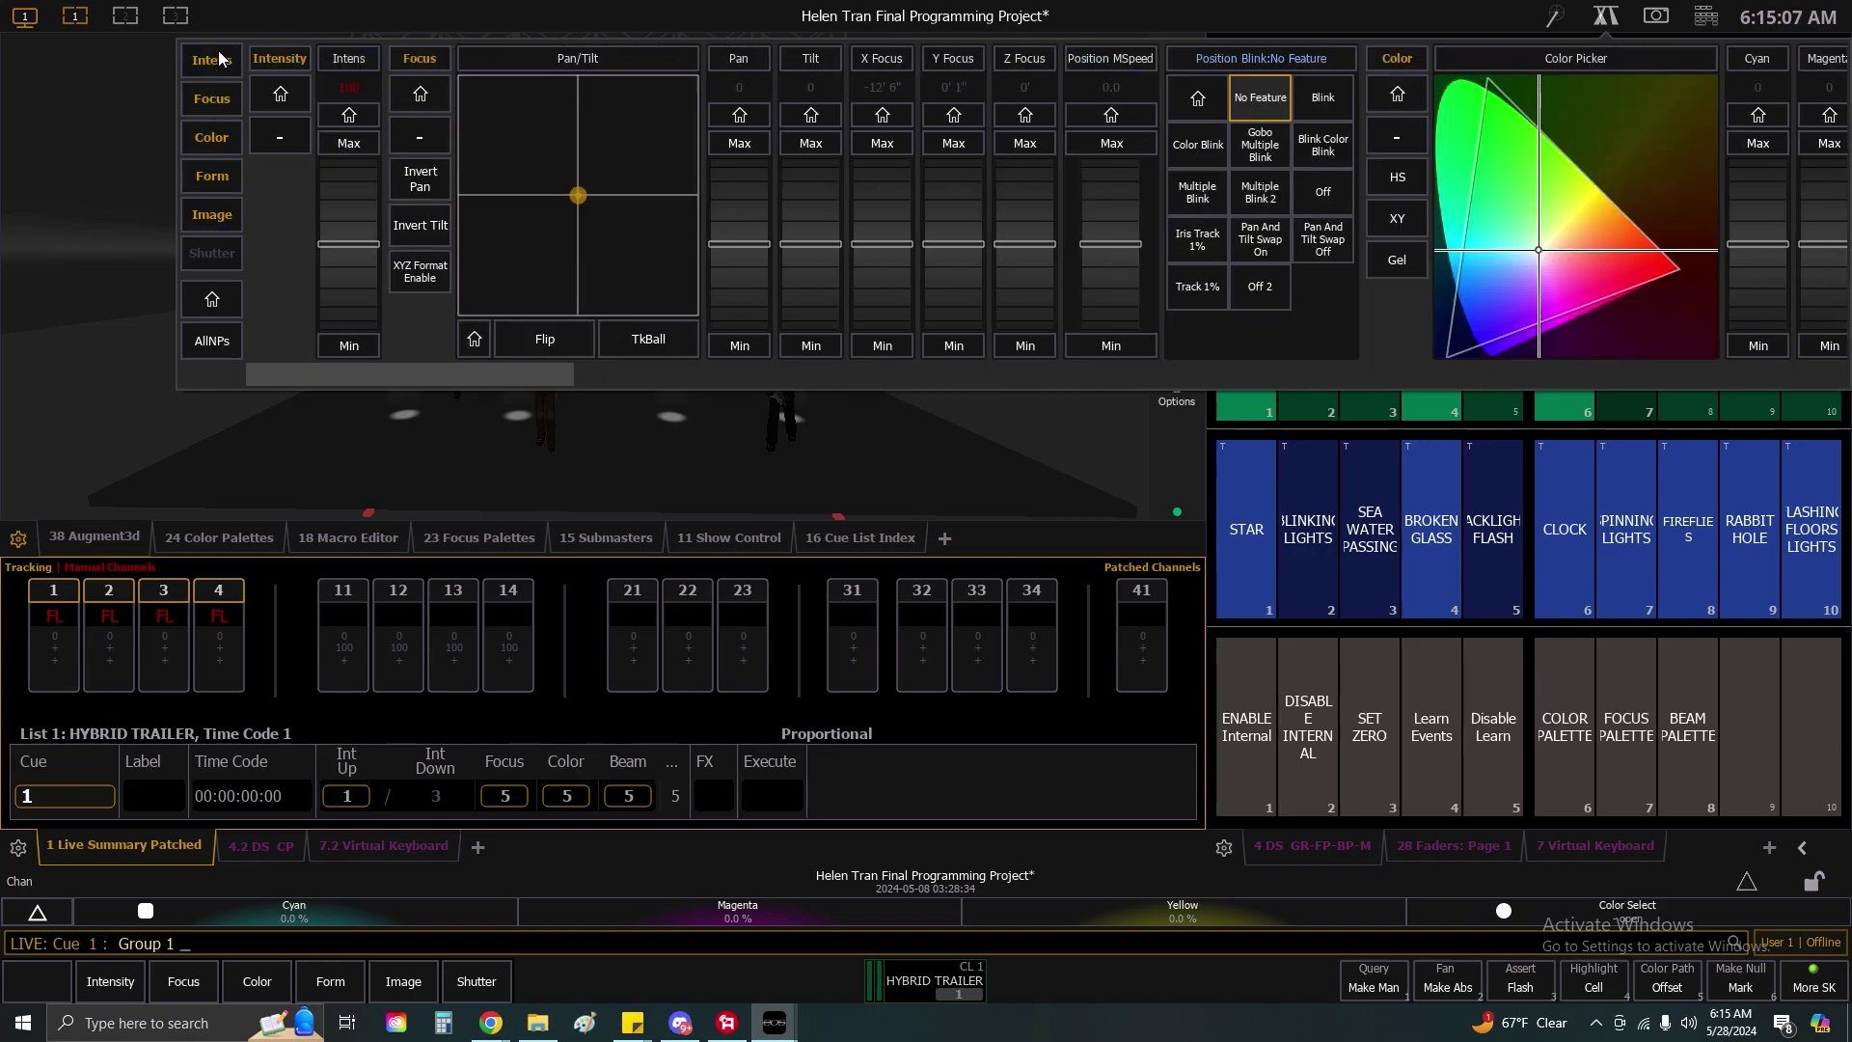
click(1592, 25)
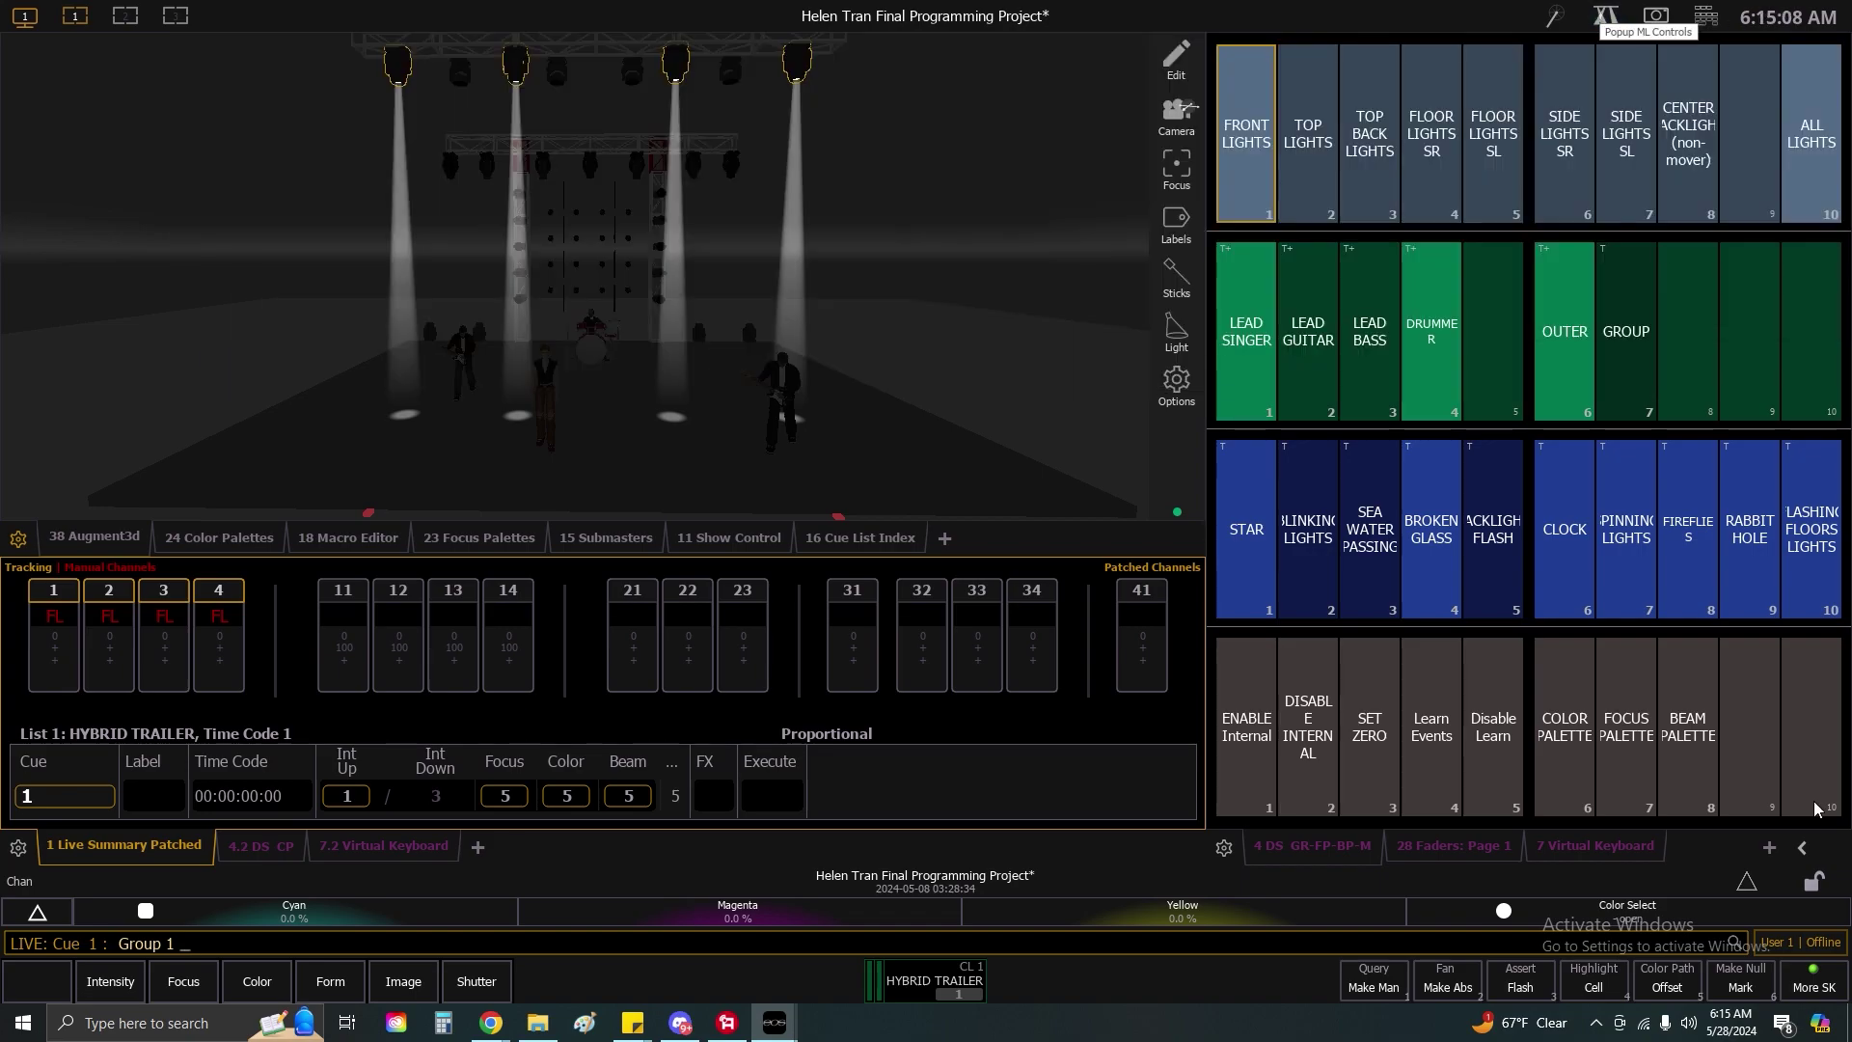
Add the ML Controls display to the tall frame and bring up its color controls.
click(1777, 855)
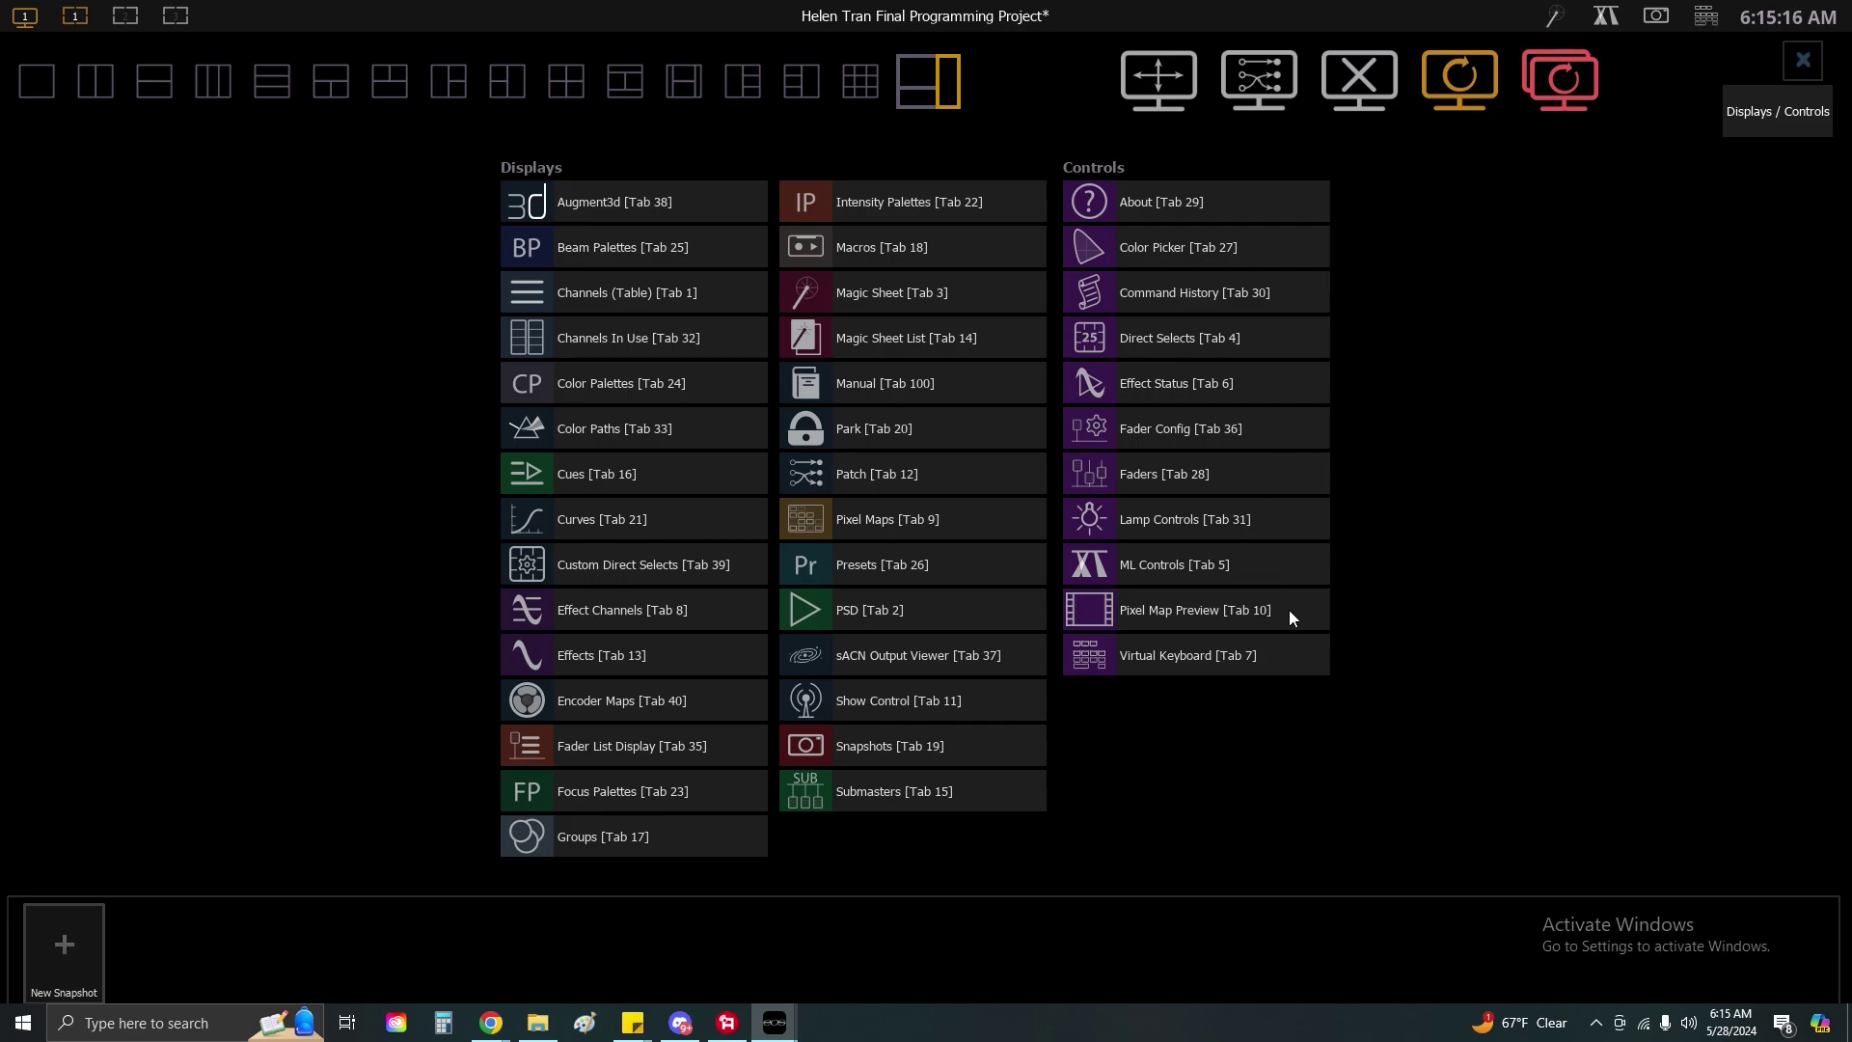
click(1263, 567)
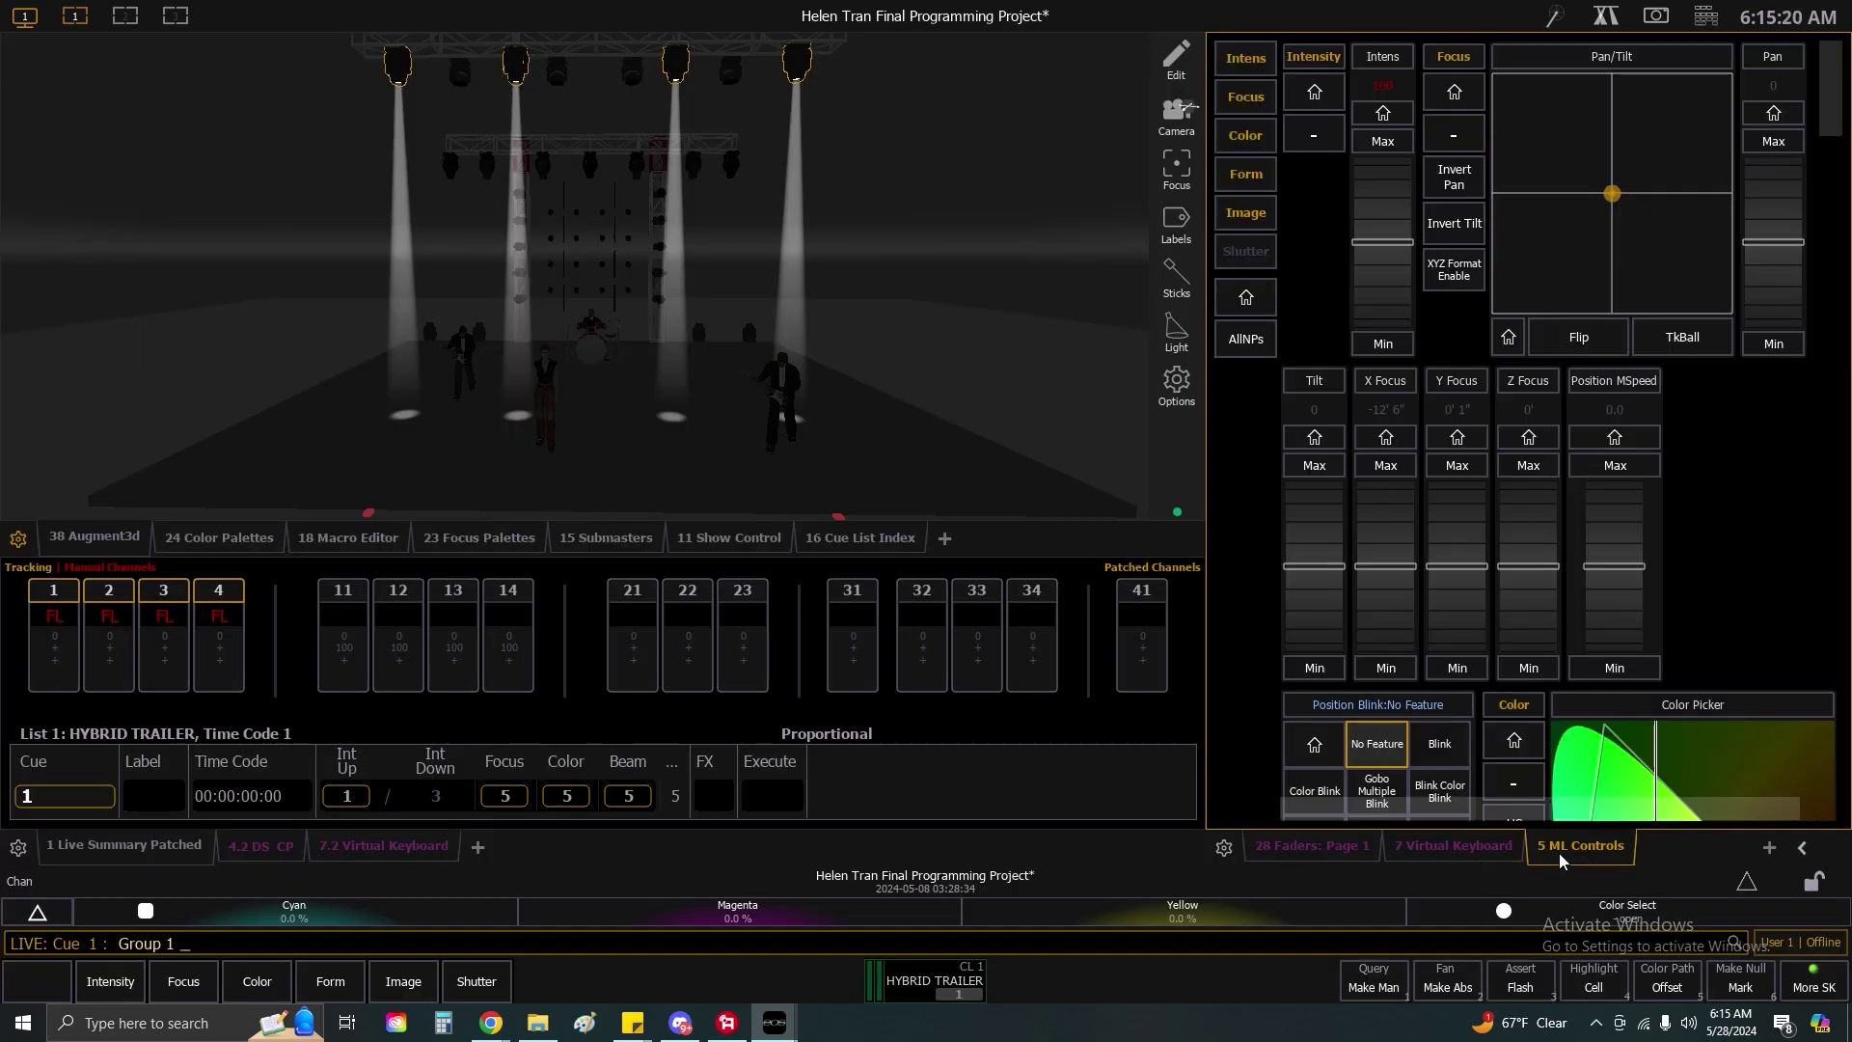
scroll(1738, 489, down, 2)
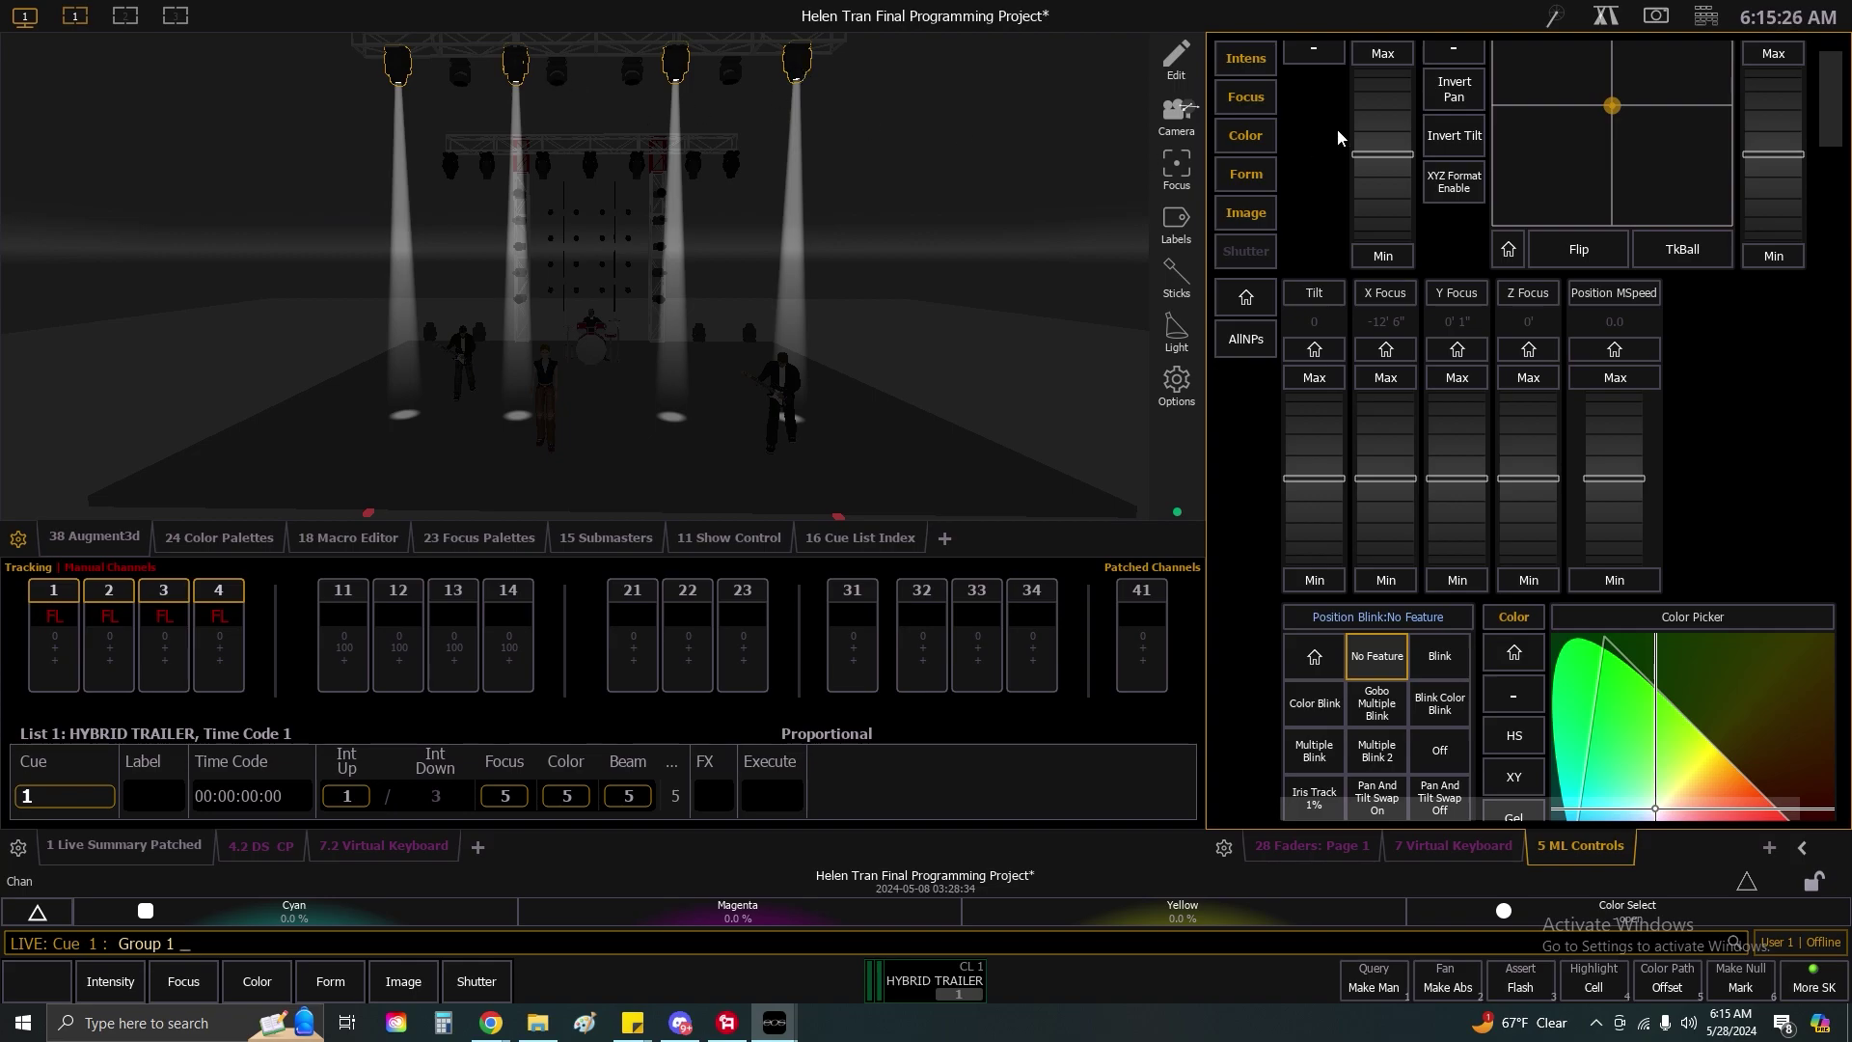
click(1236, 71)
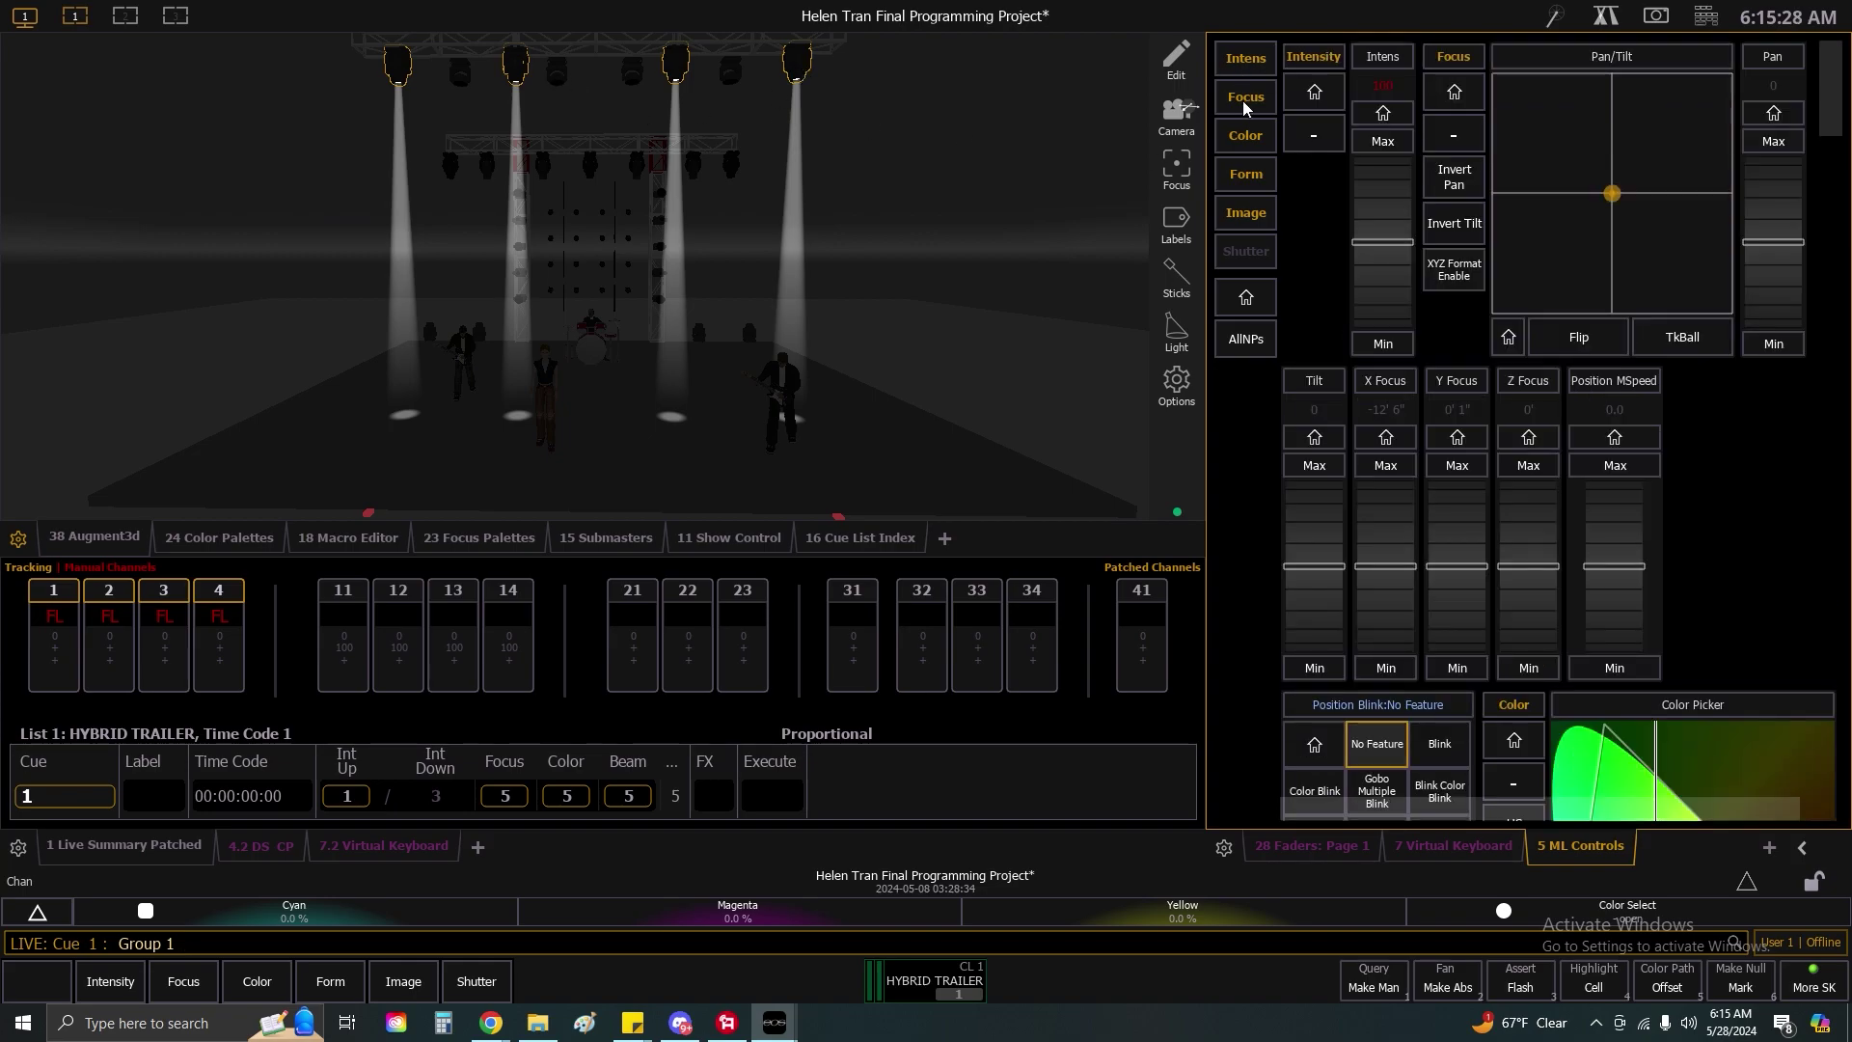
click(1247, 135)
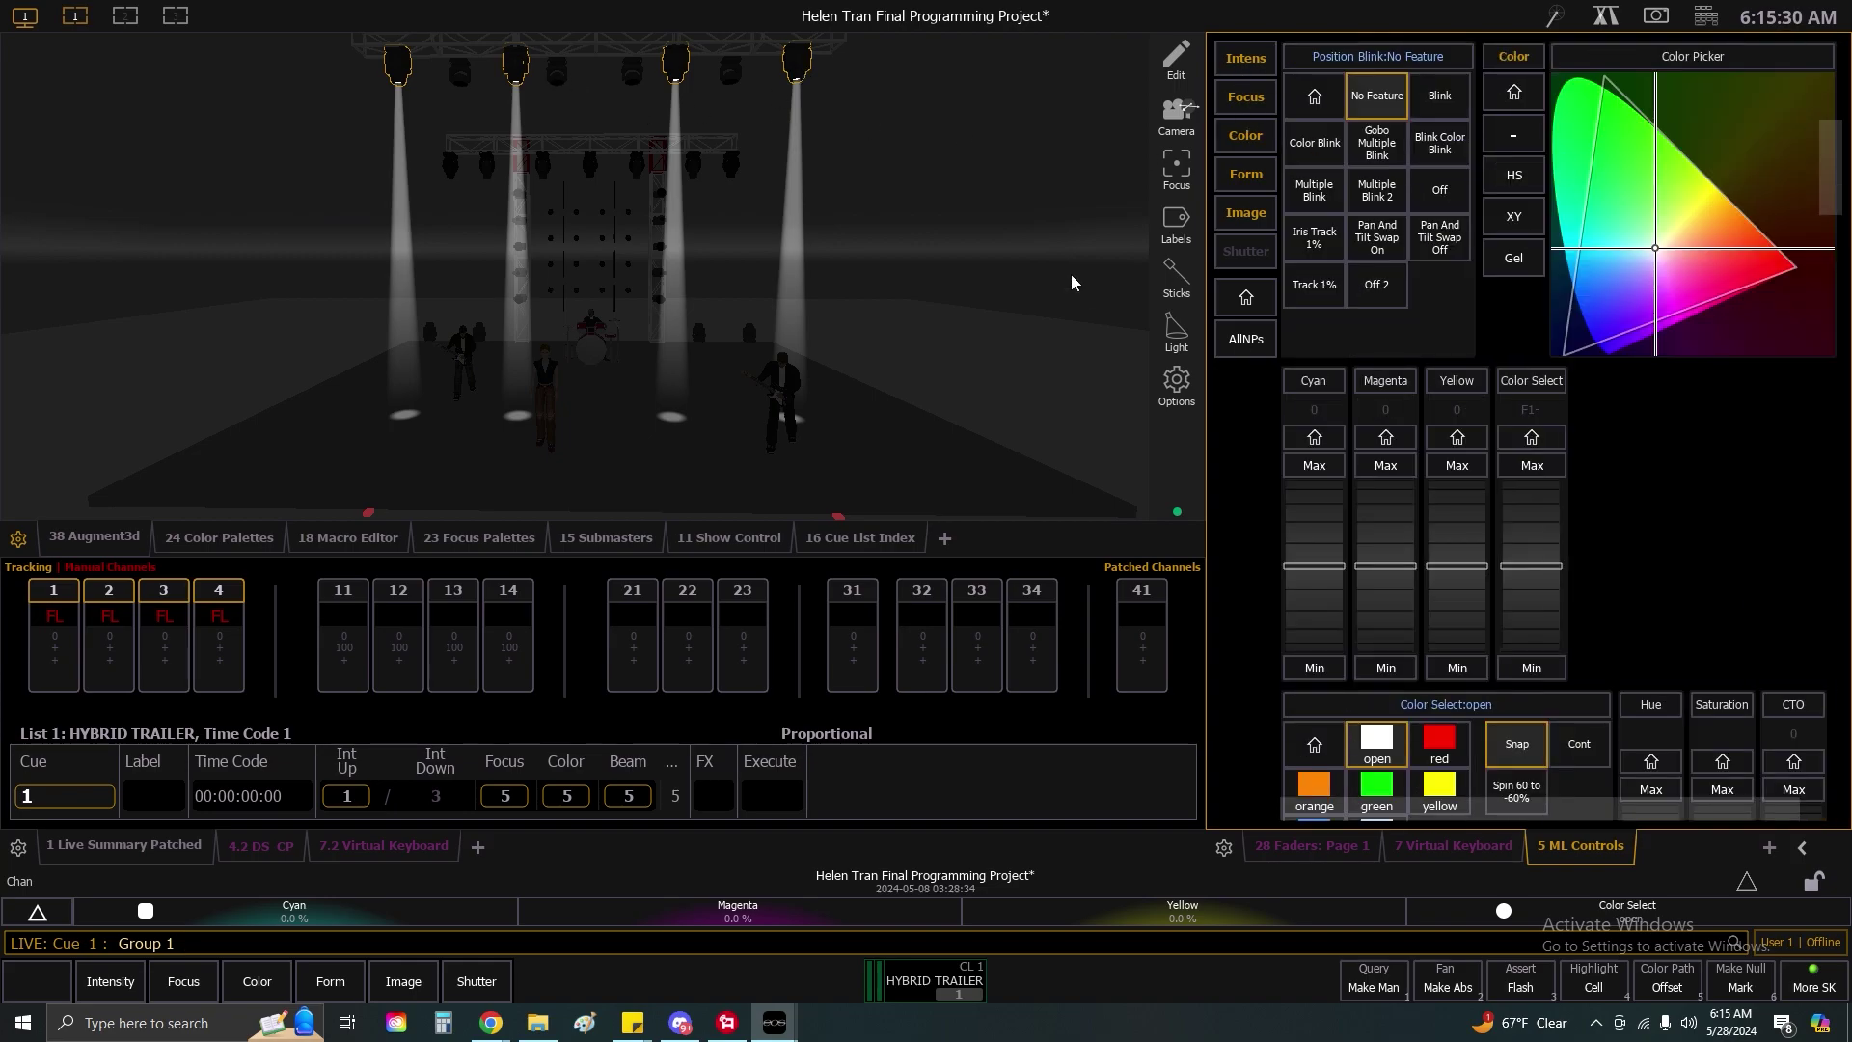
Recolor the front lights with the color picker, trying teal green and red and ending on green.
click(1741, 248)
click(1584, 201)
click(1606, 29)
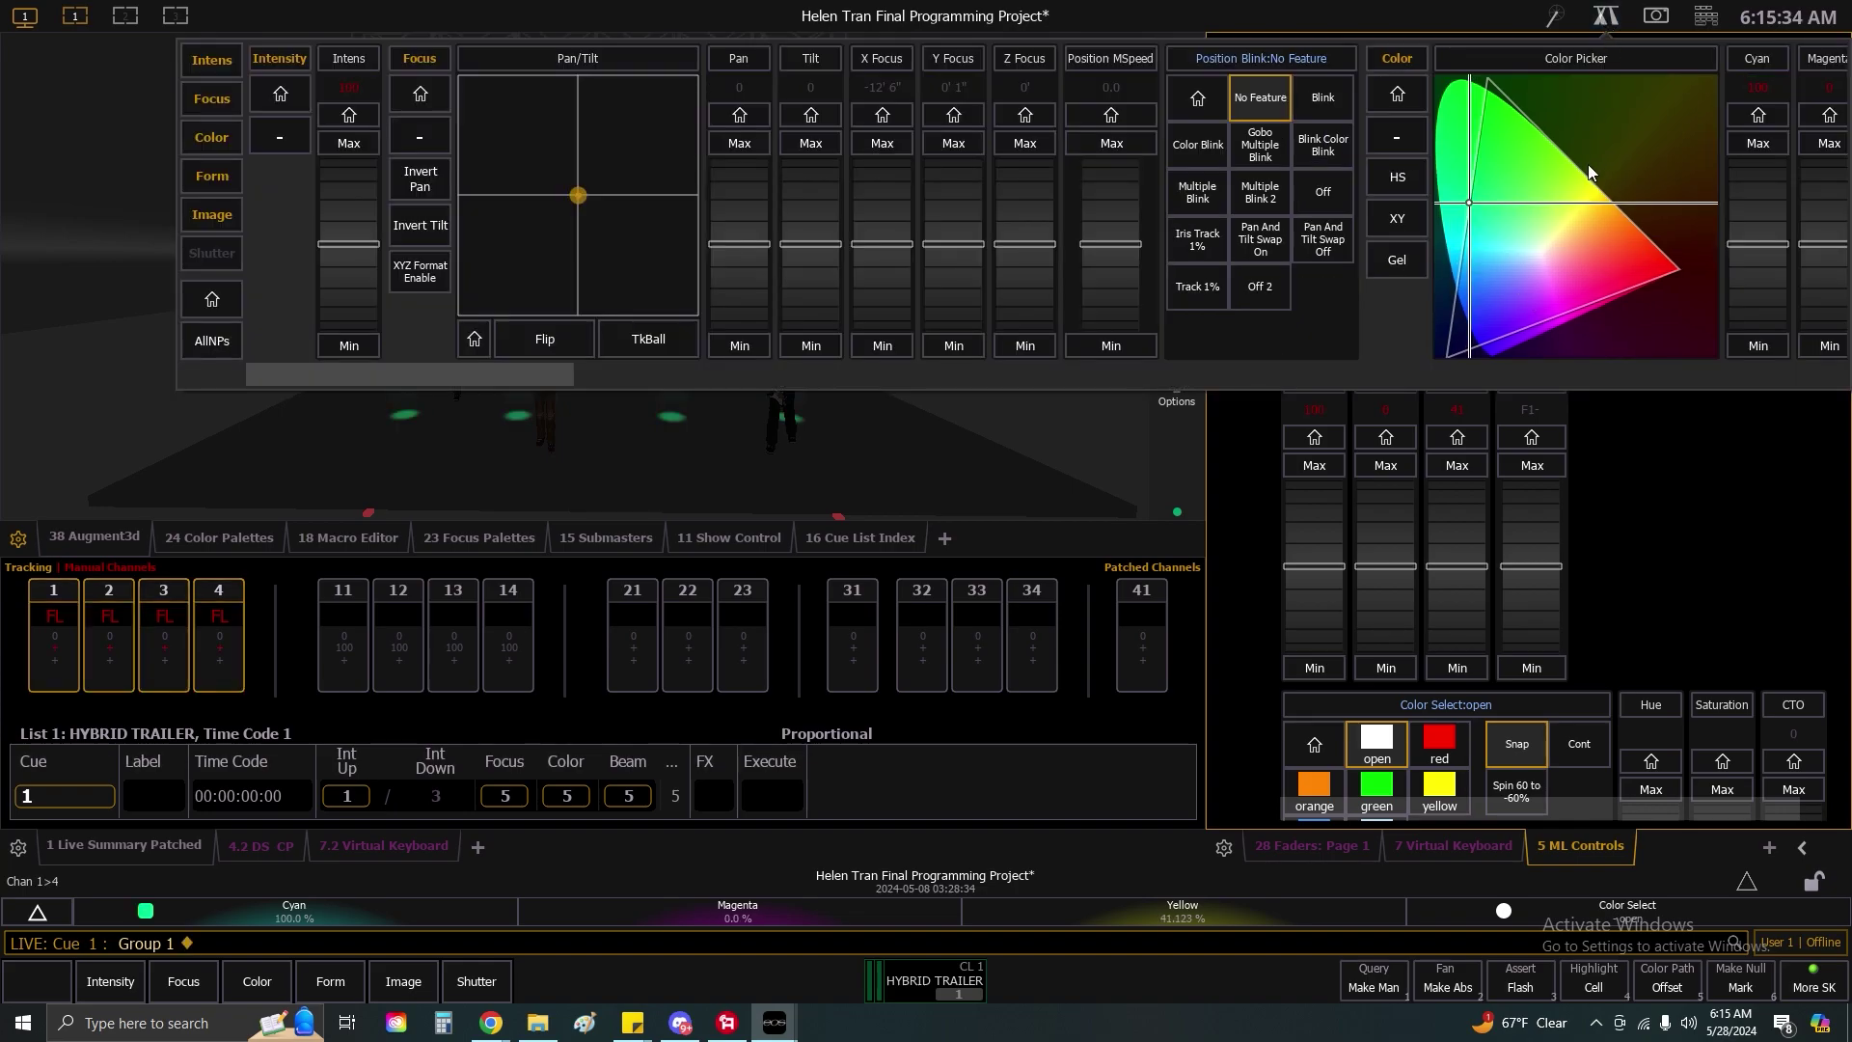
click(1606, 29)
click(1646, 207)
click(1750, 265)
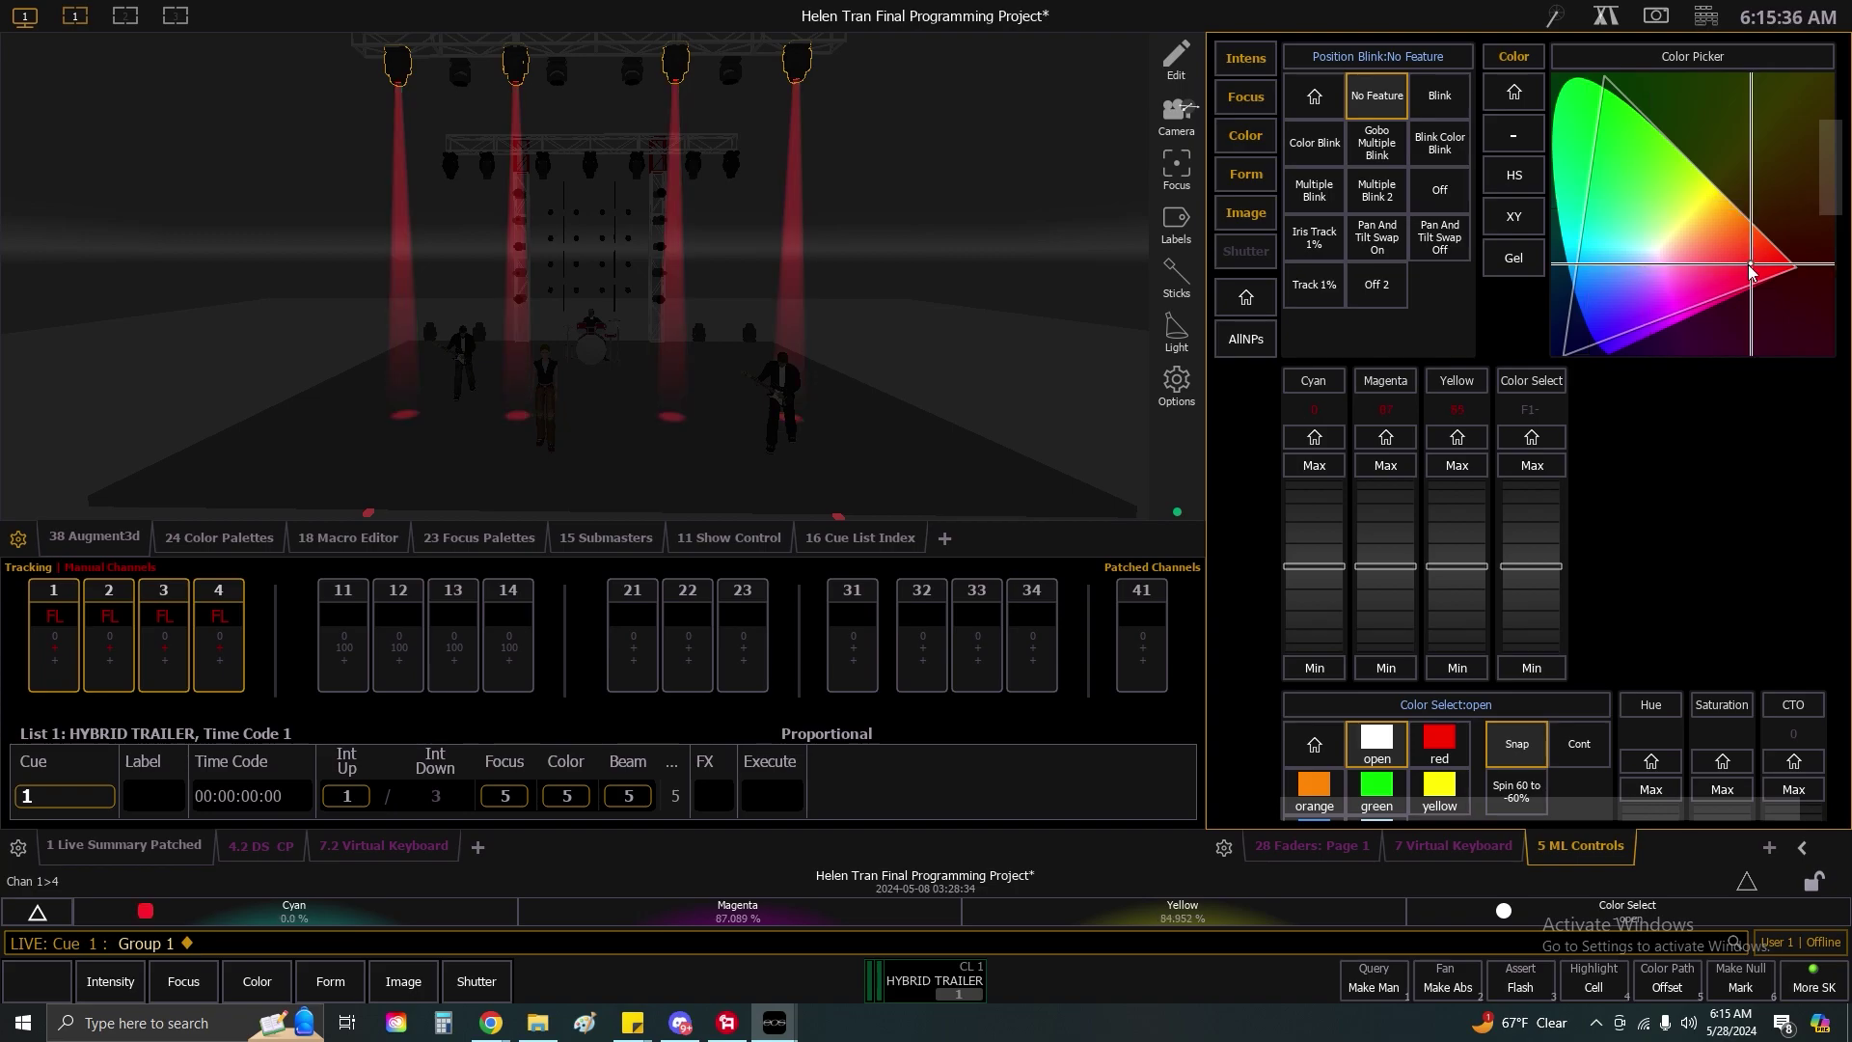
click(1605, 19)
click(1604, 29)
click(1657, 302)
drag(1734, 258, 1625, 318)
mouse_move(1626, 238)
mouse_down()
mouse_move(1601, 229)
mouse_move(1601, 171)
mouse_move(1621, 207)
mouse_up()
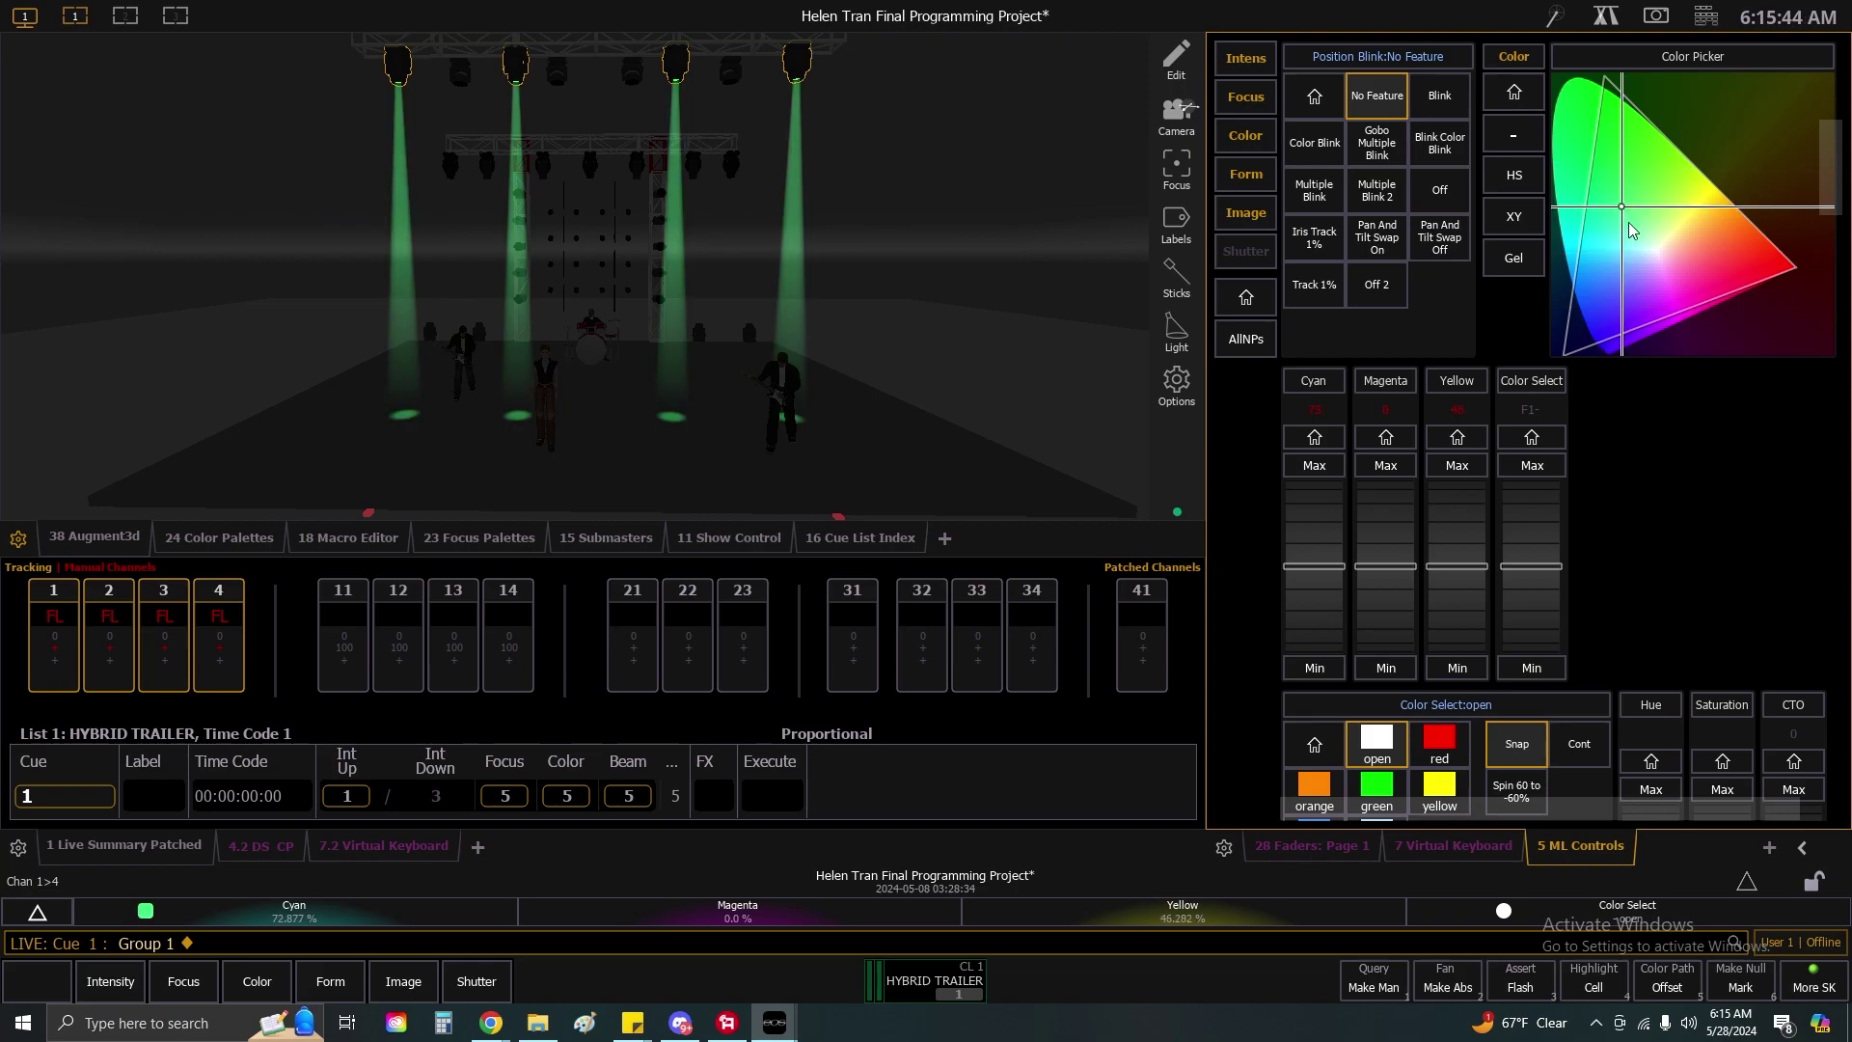
Widen the front lights' beams with Zoom, and adjust their Shutter Strobe and Edge in the form controls.
scroll(1630, 537, down, 6)
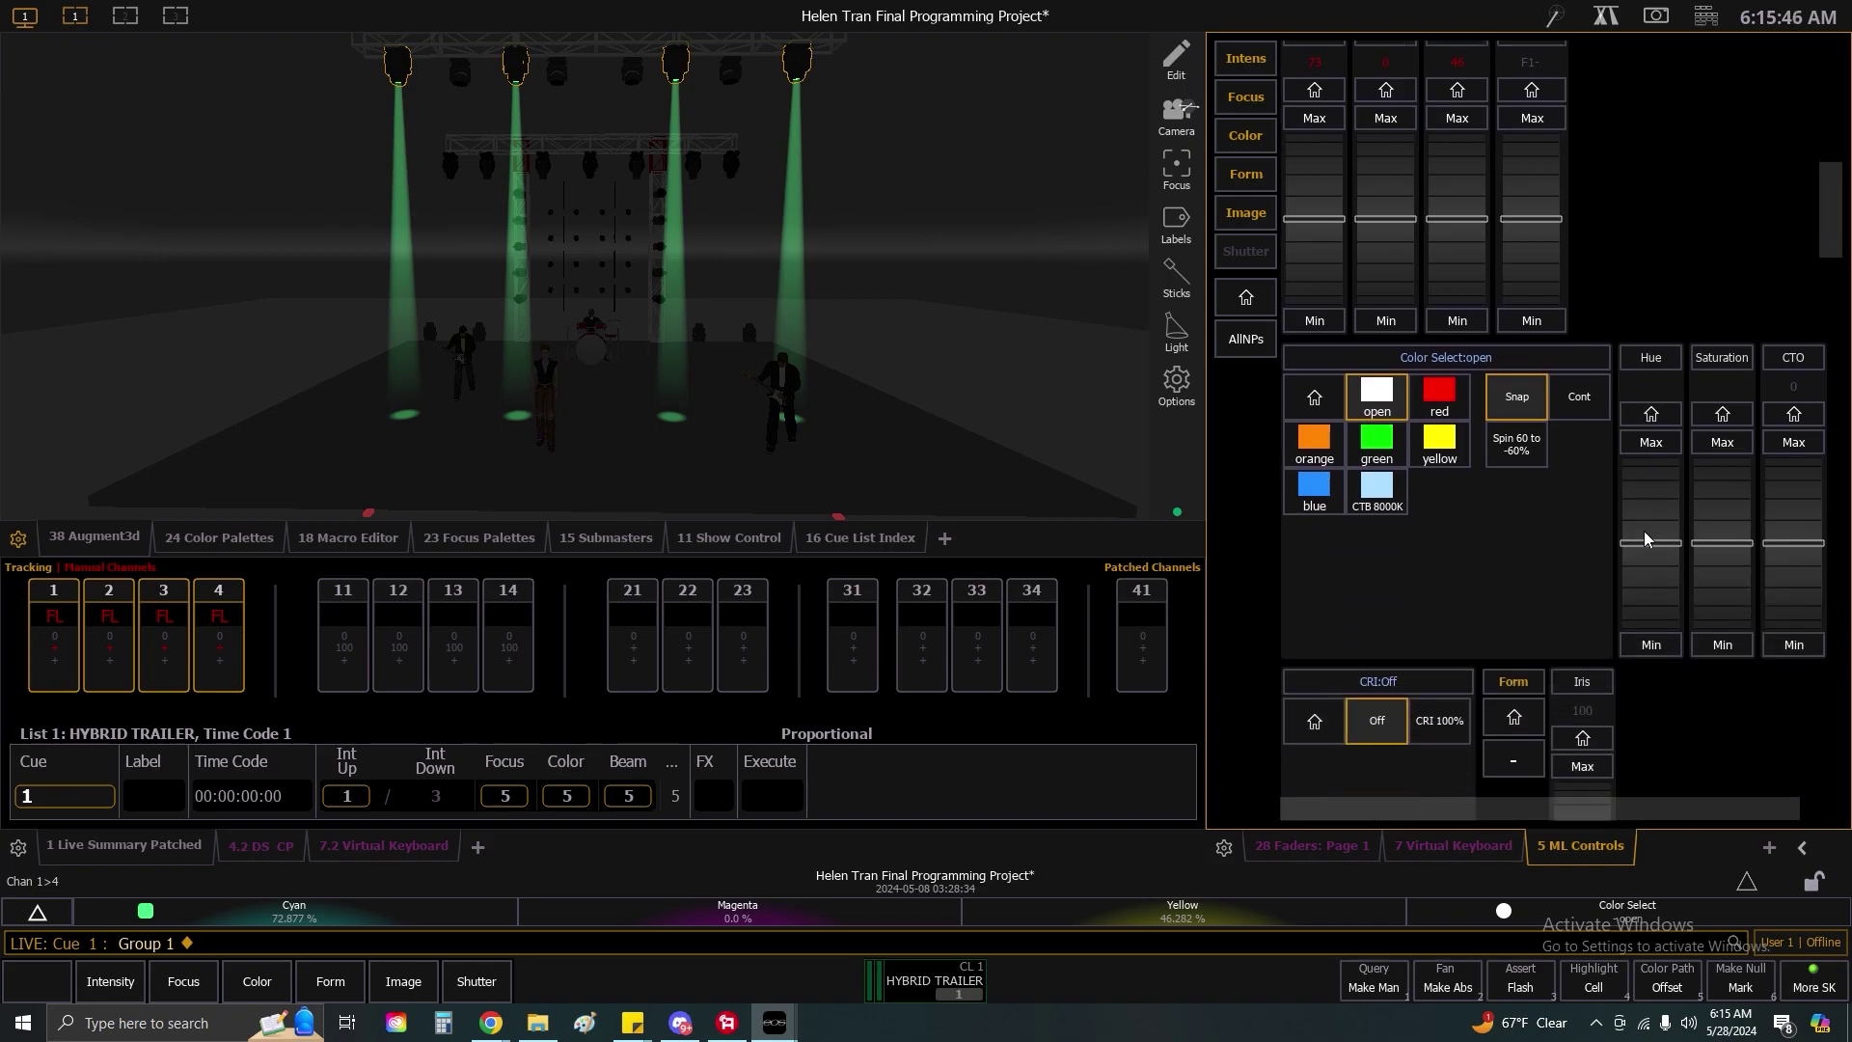
click(1244, 101)
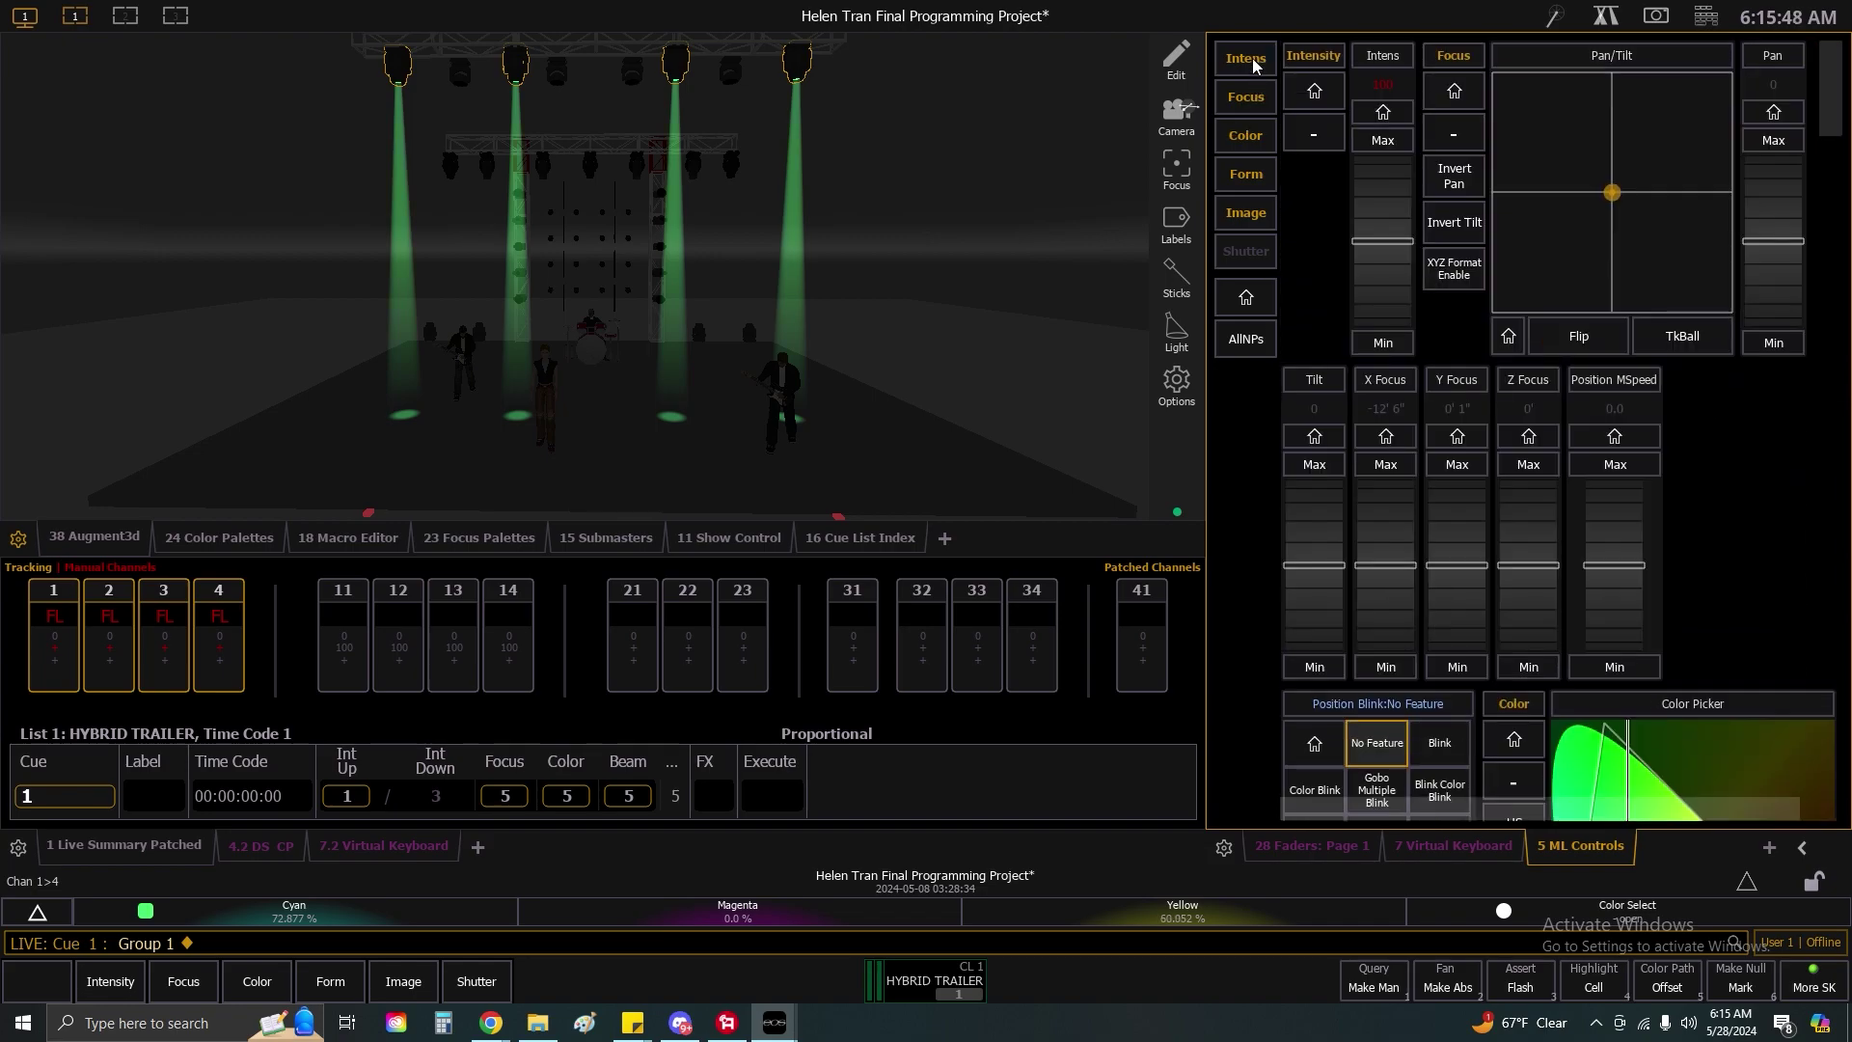
click(1247, 138)
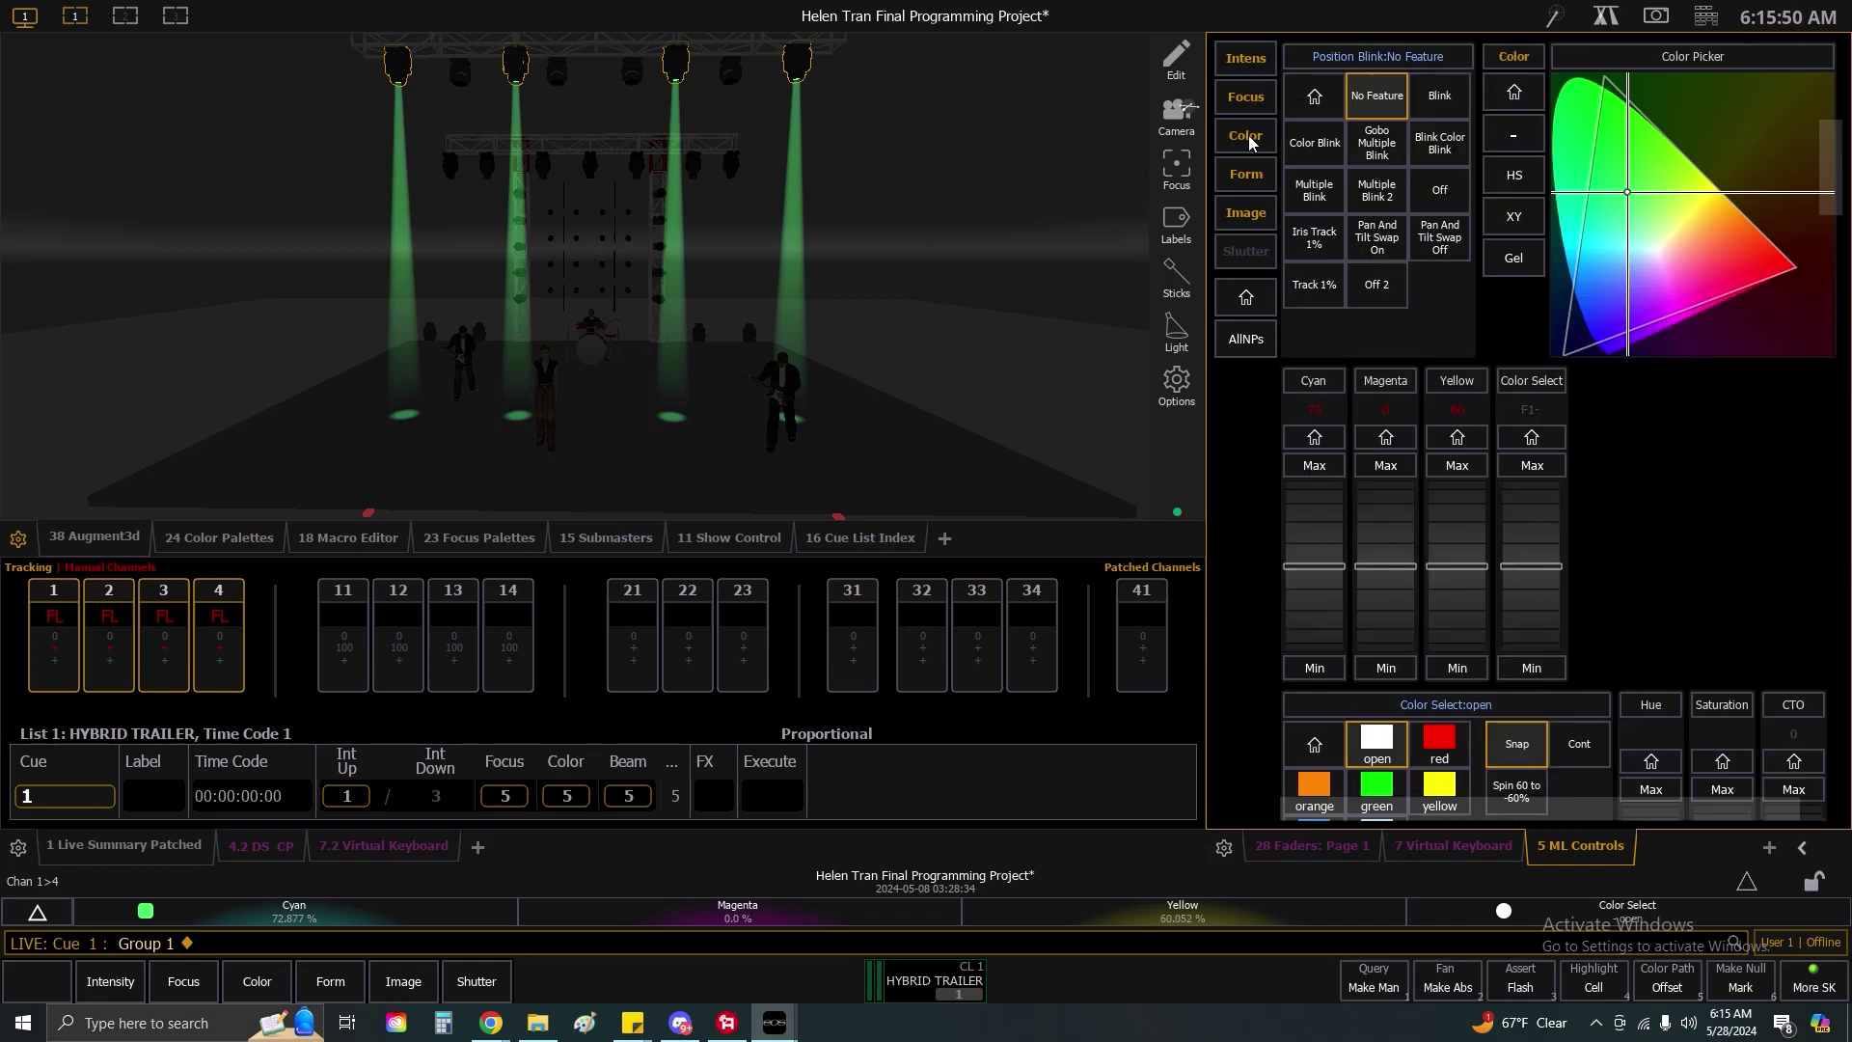
click(1251, 171)
mouse_move(1835, 300)
mouse_down()
mouse_move(1830, 342)
mouse_move(1816, 323)
mouse_up()
drag(1650, 374, 1742, 482)
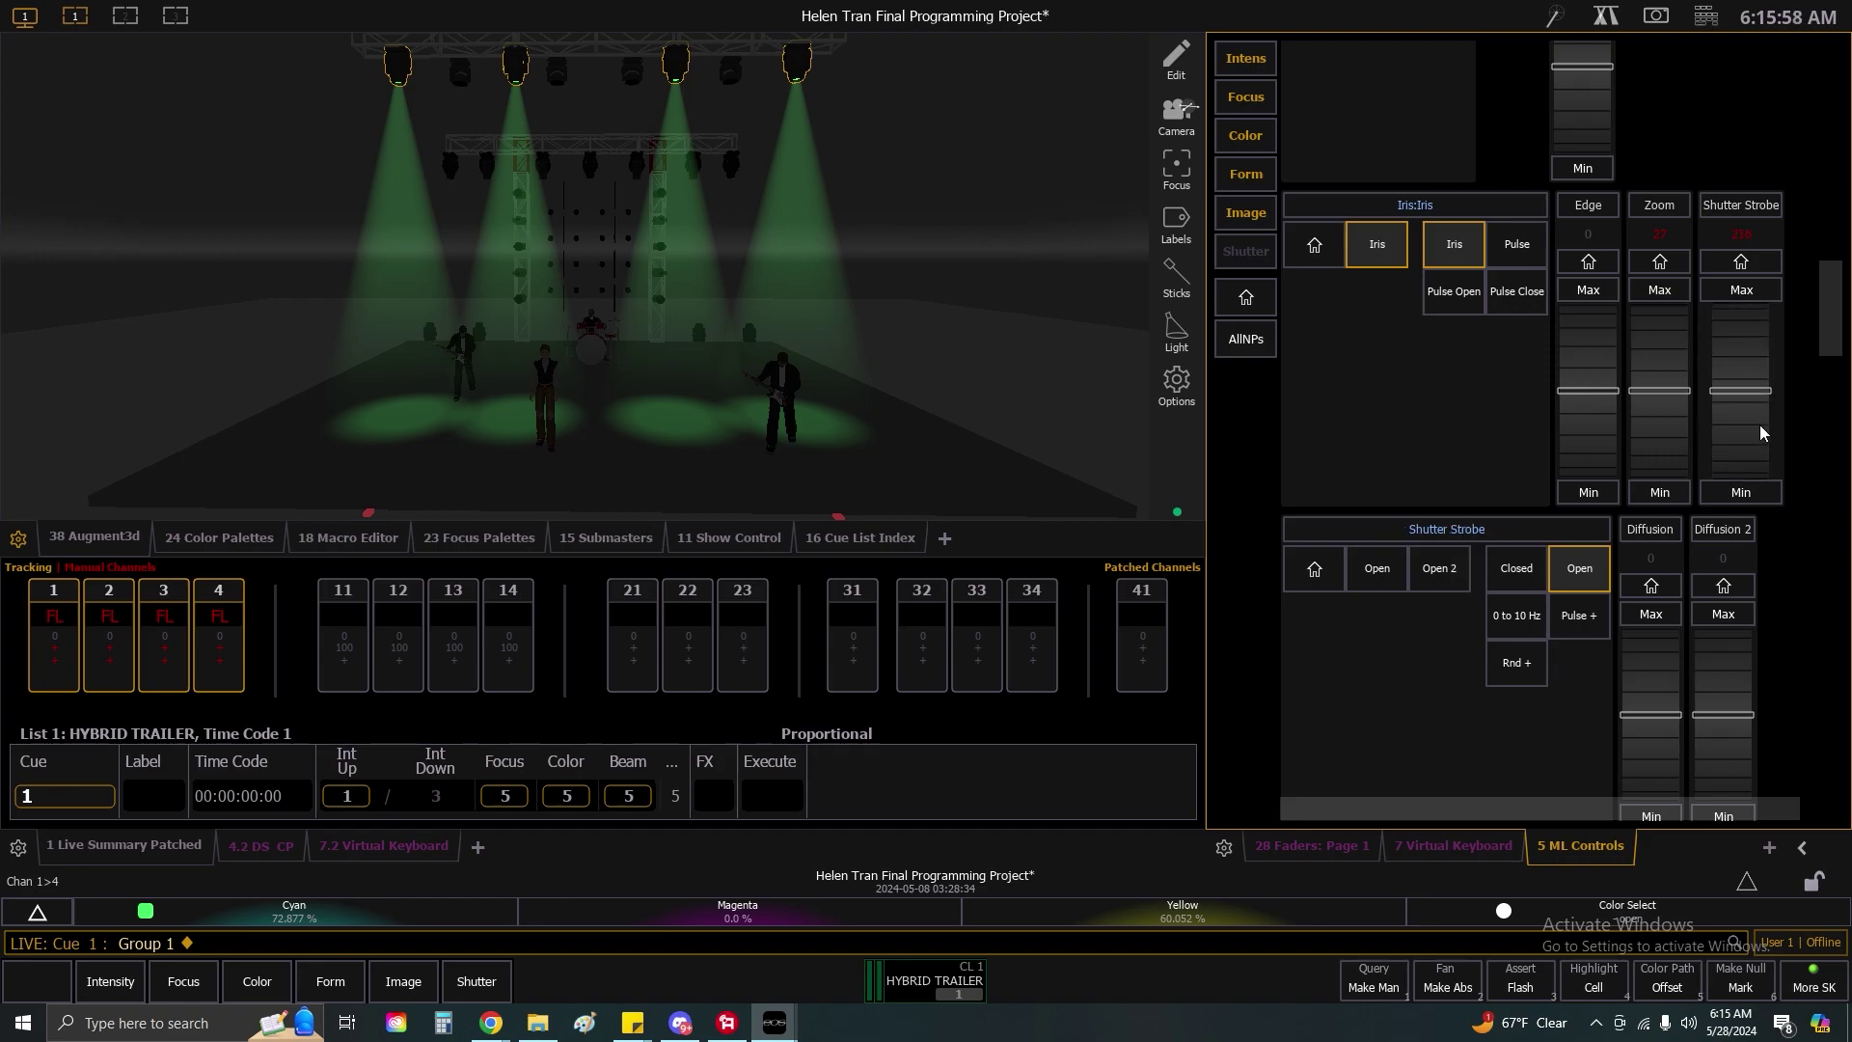
drag(1591, 386, 1603, 334)
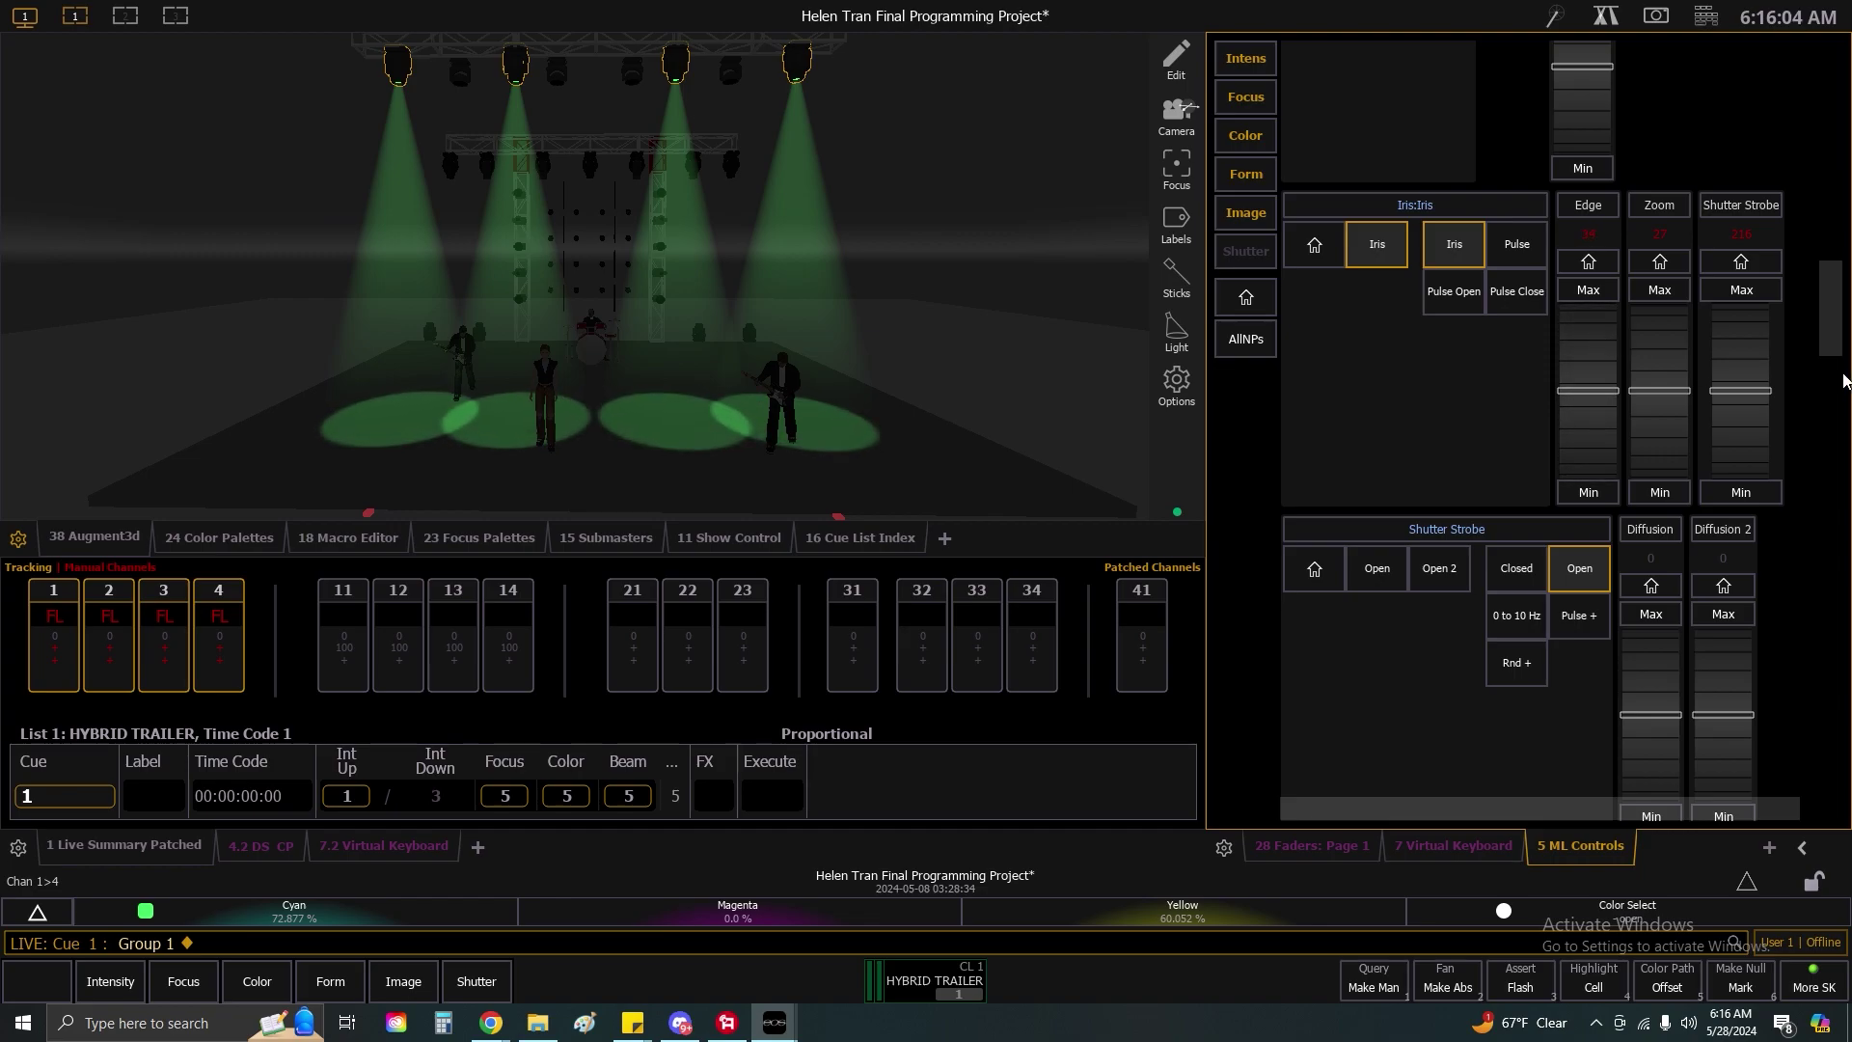
Give the front lights the sailboats gobo in Gobo Select and set that wheel to Spin +.
drag(1829, 340, 1830, 491)
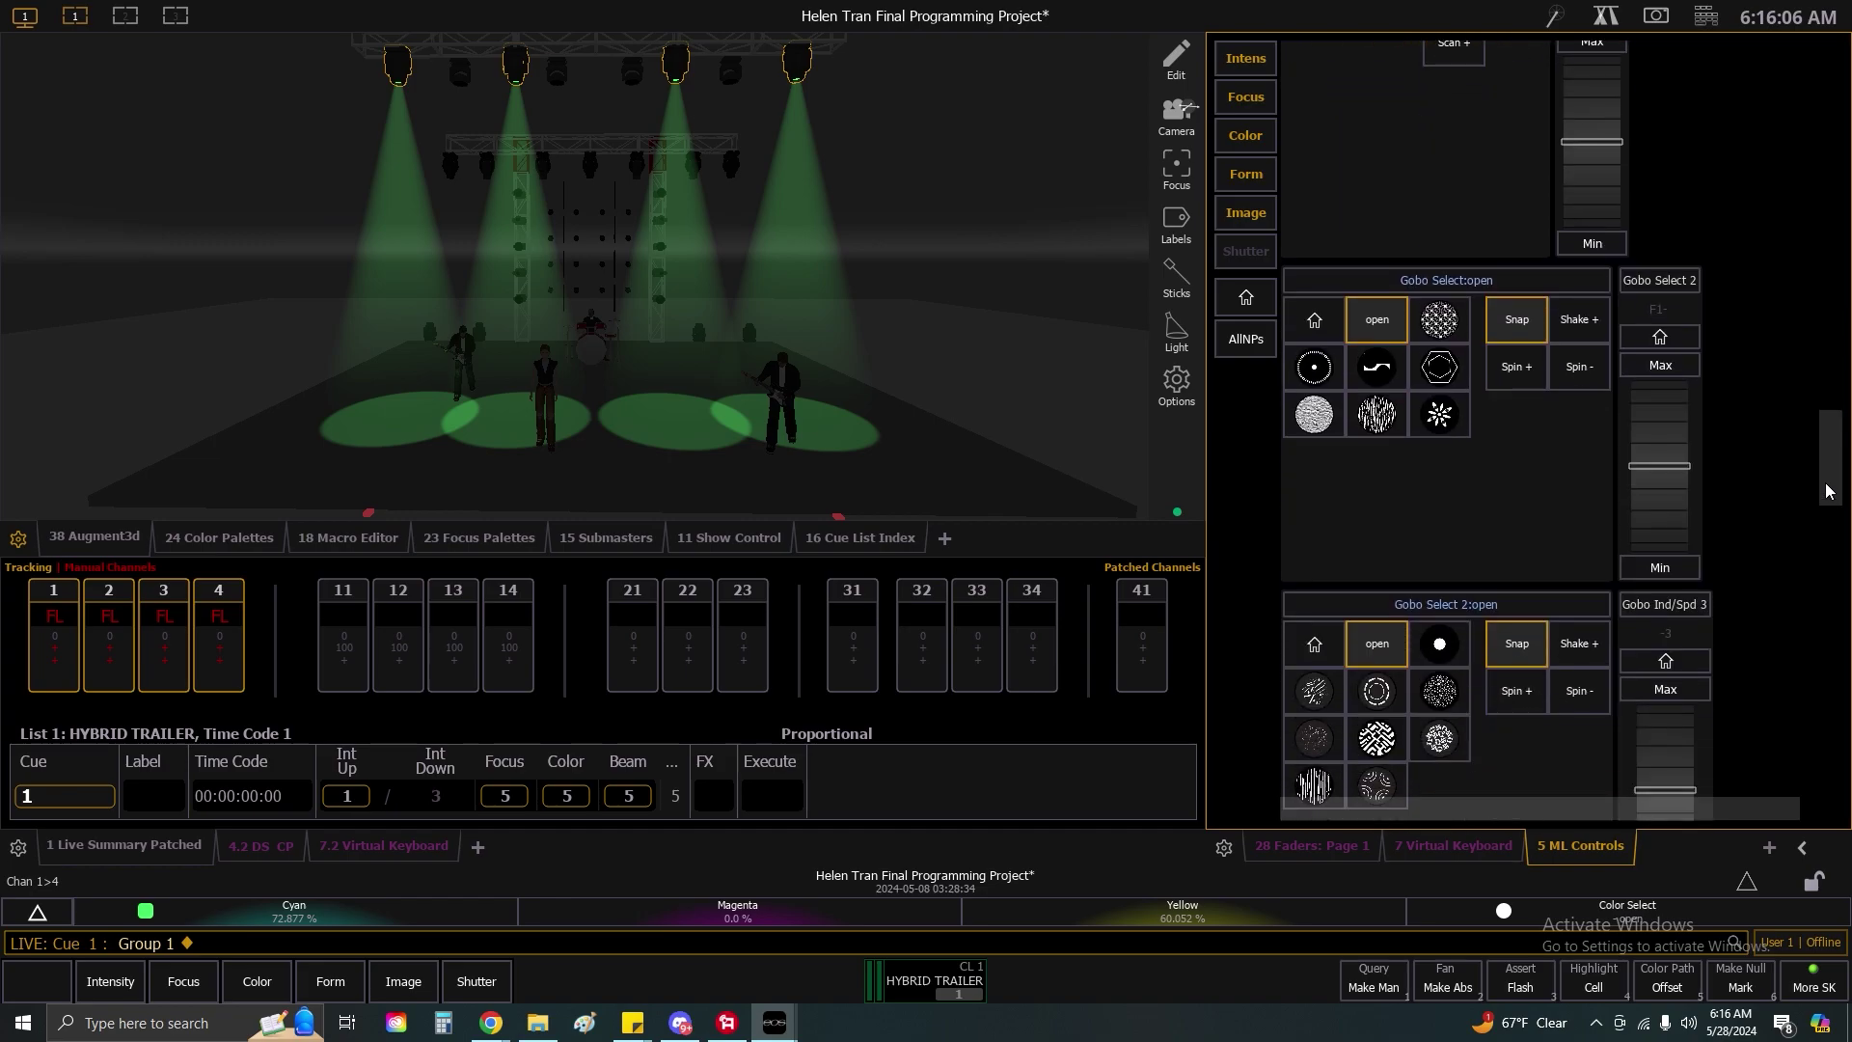
click(1441, 321)
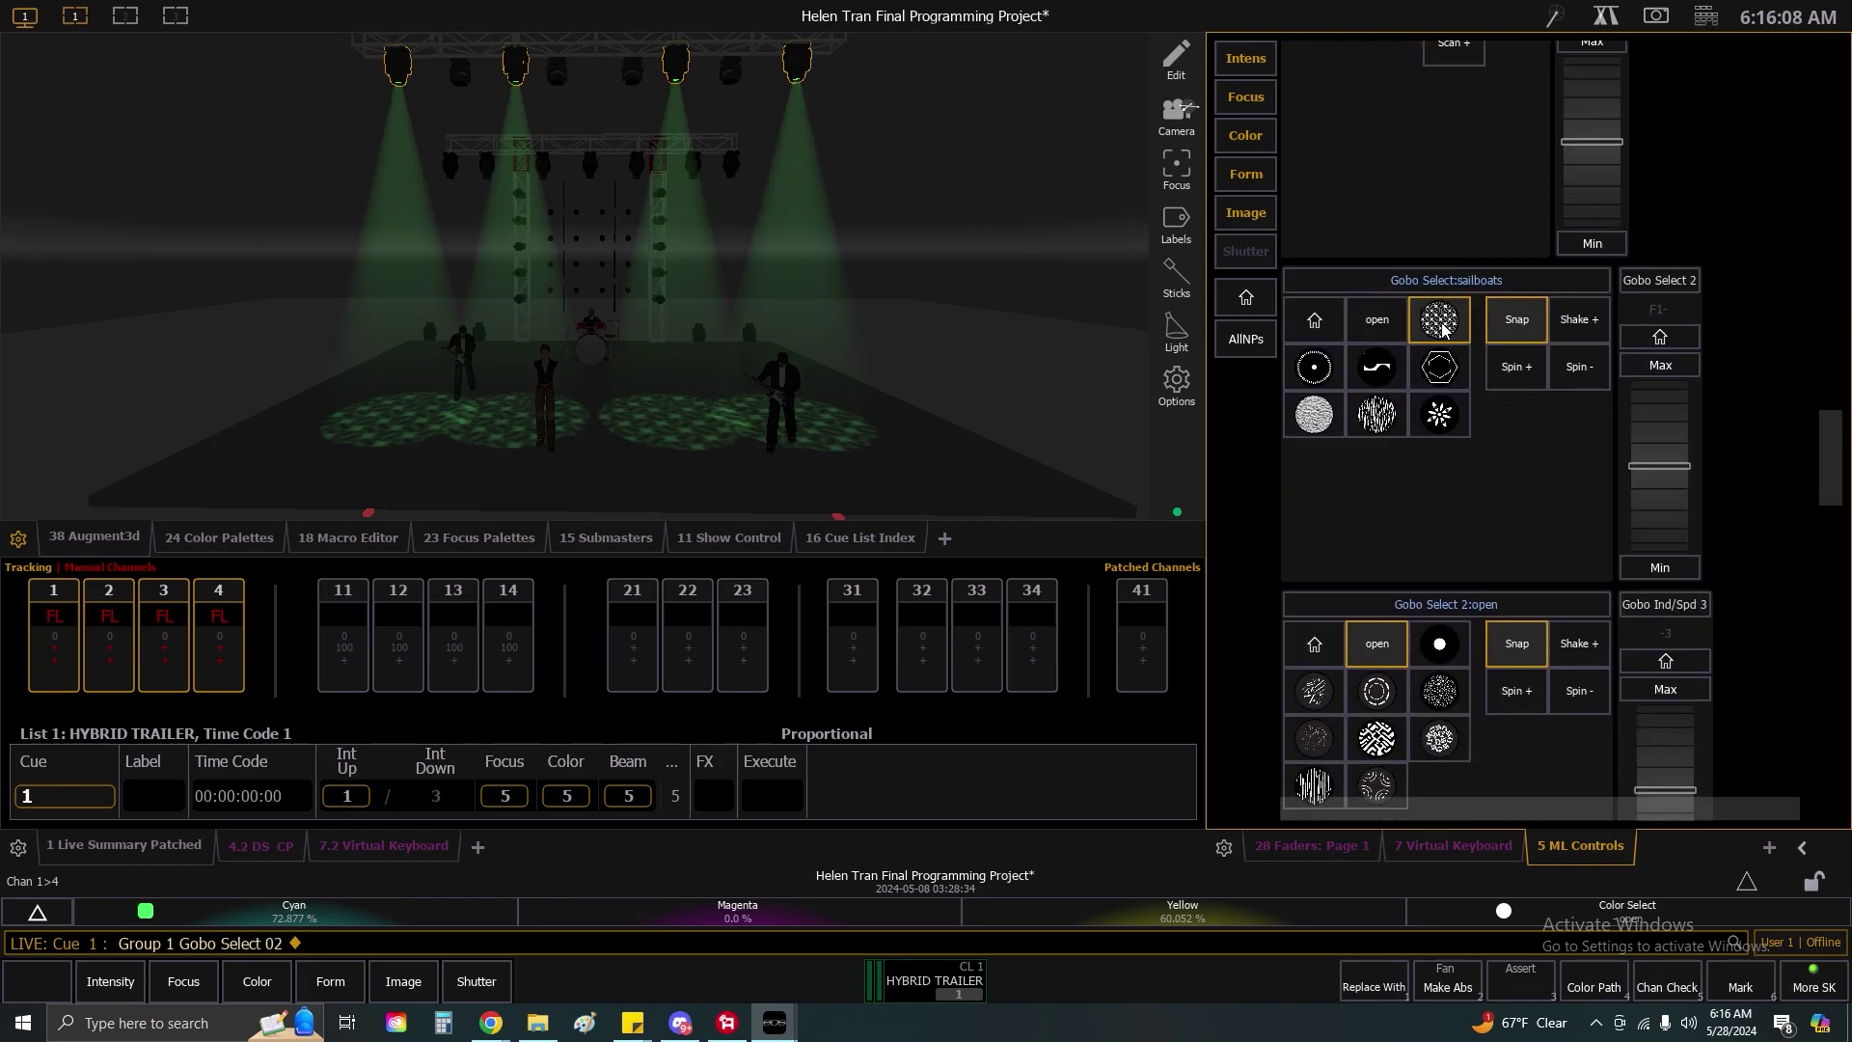
click(1535, 372)
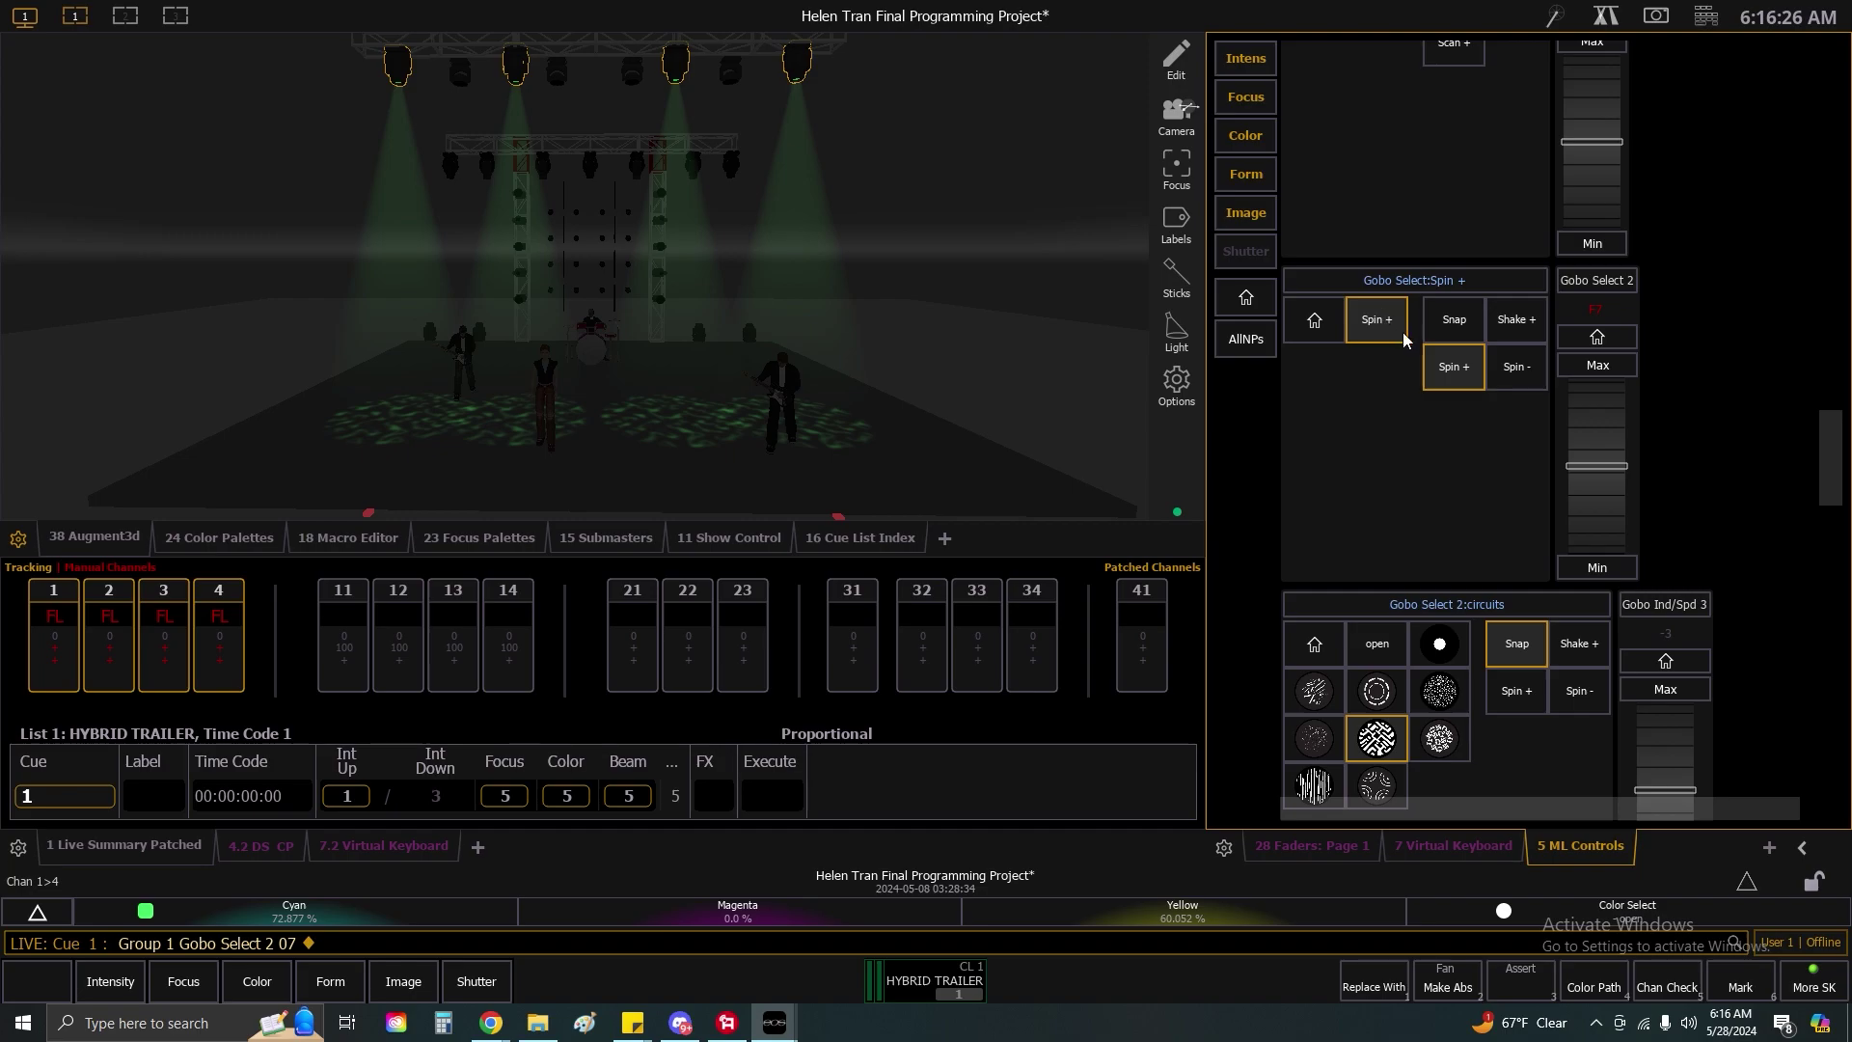
Try the color weave and granny sue gobos in Gobo Select 3 on the front lights.
scroll(1836, 448, down, 10)
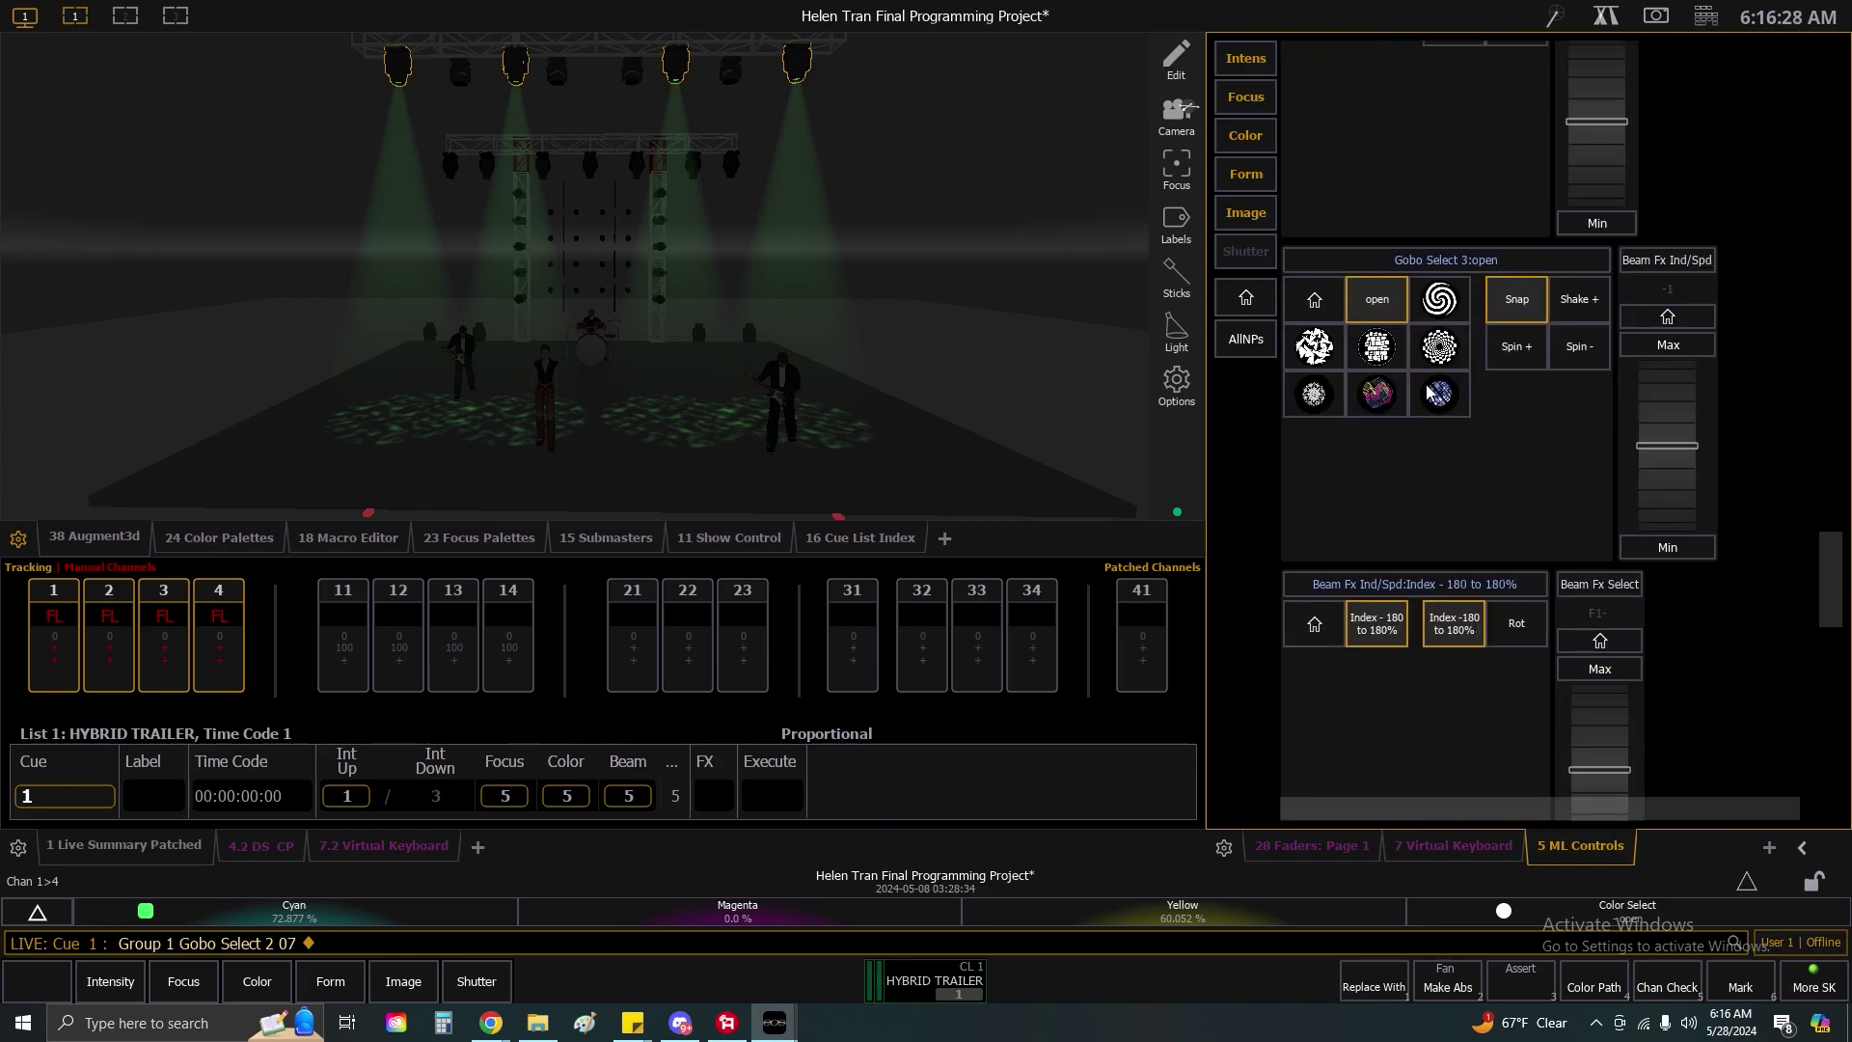
click(1459, 413)
click(1381, 396)
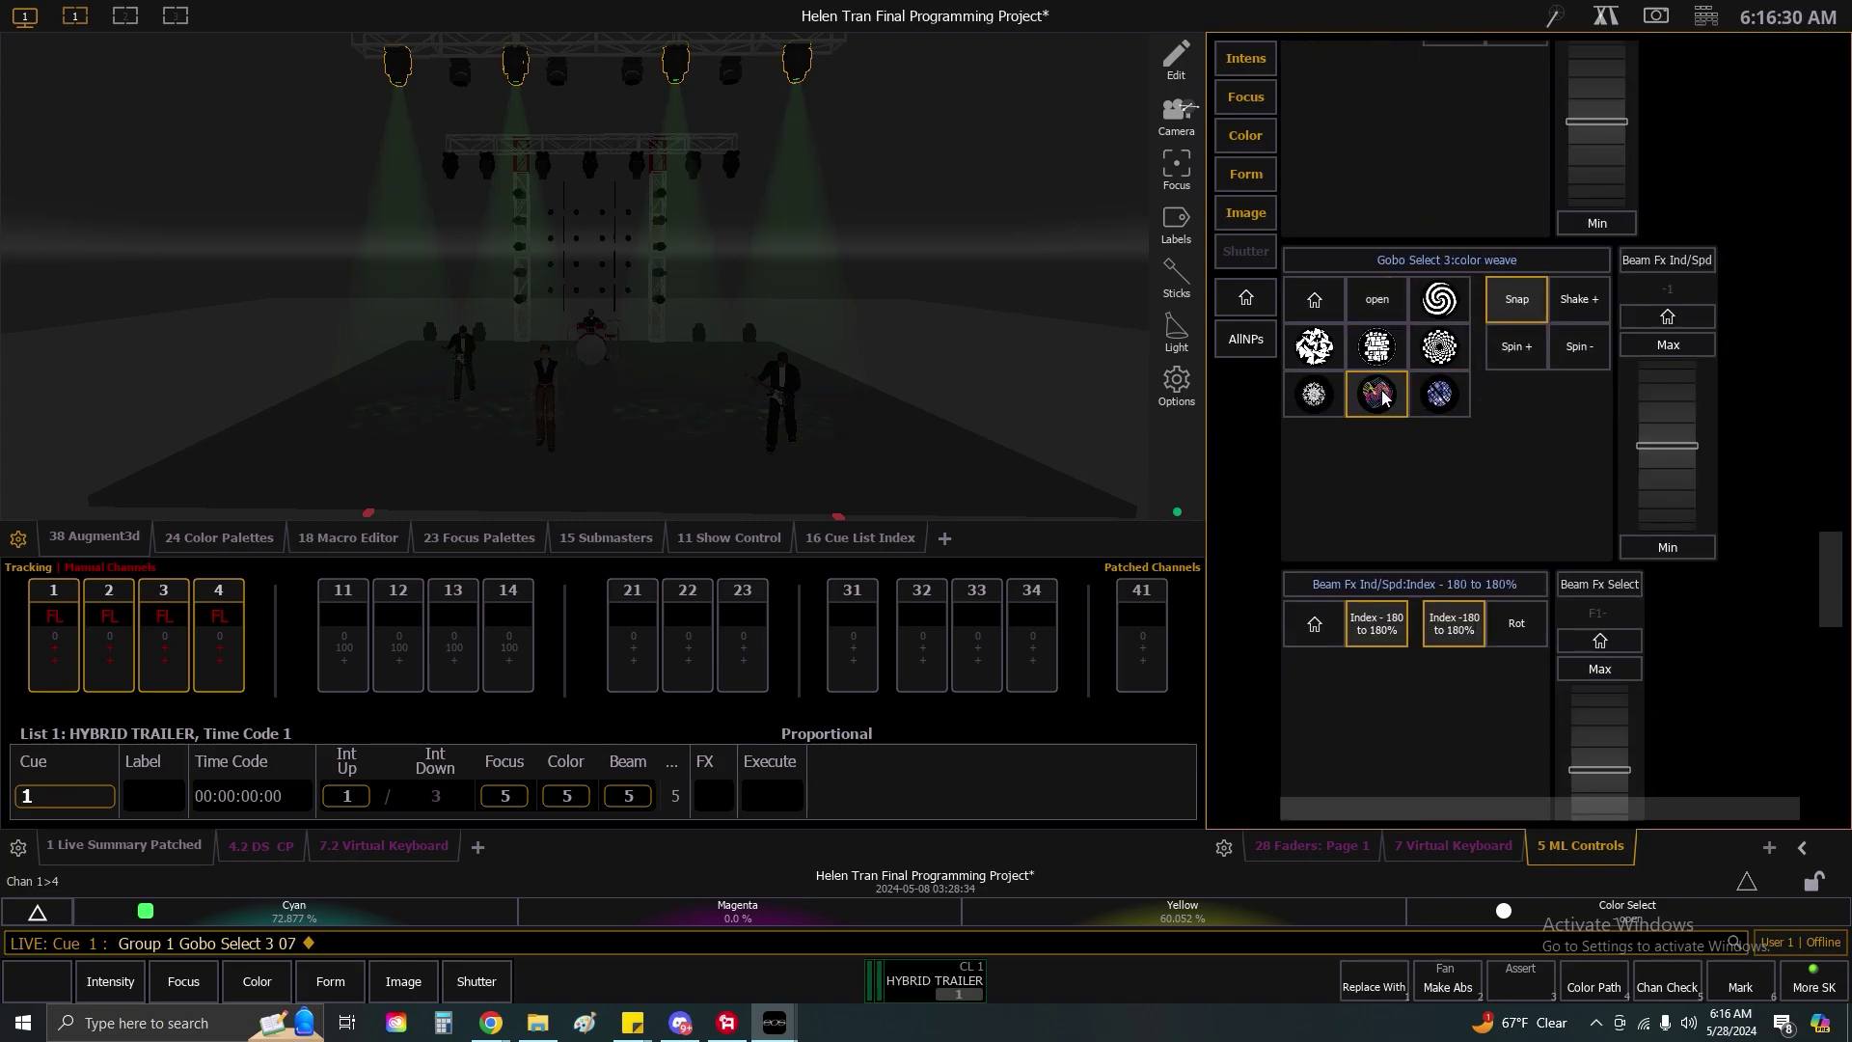
click(1325, 403)
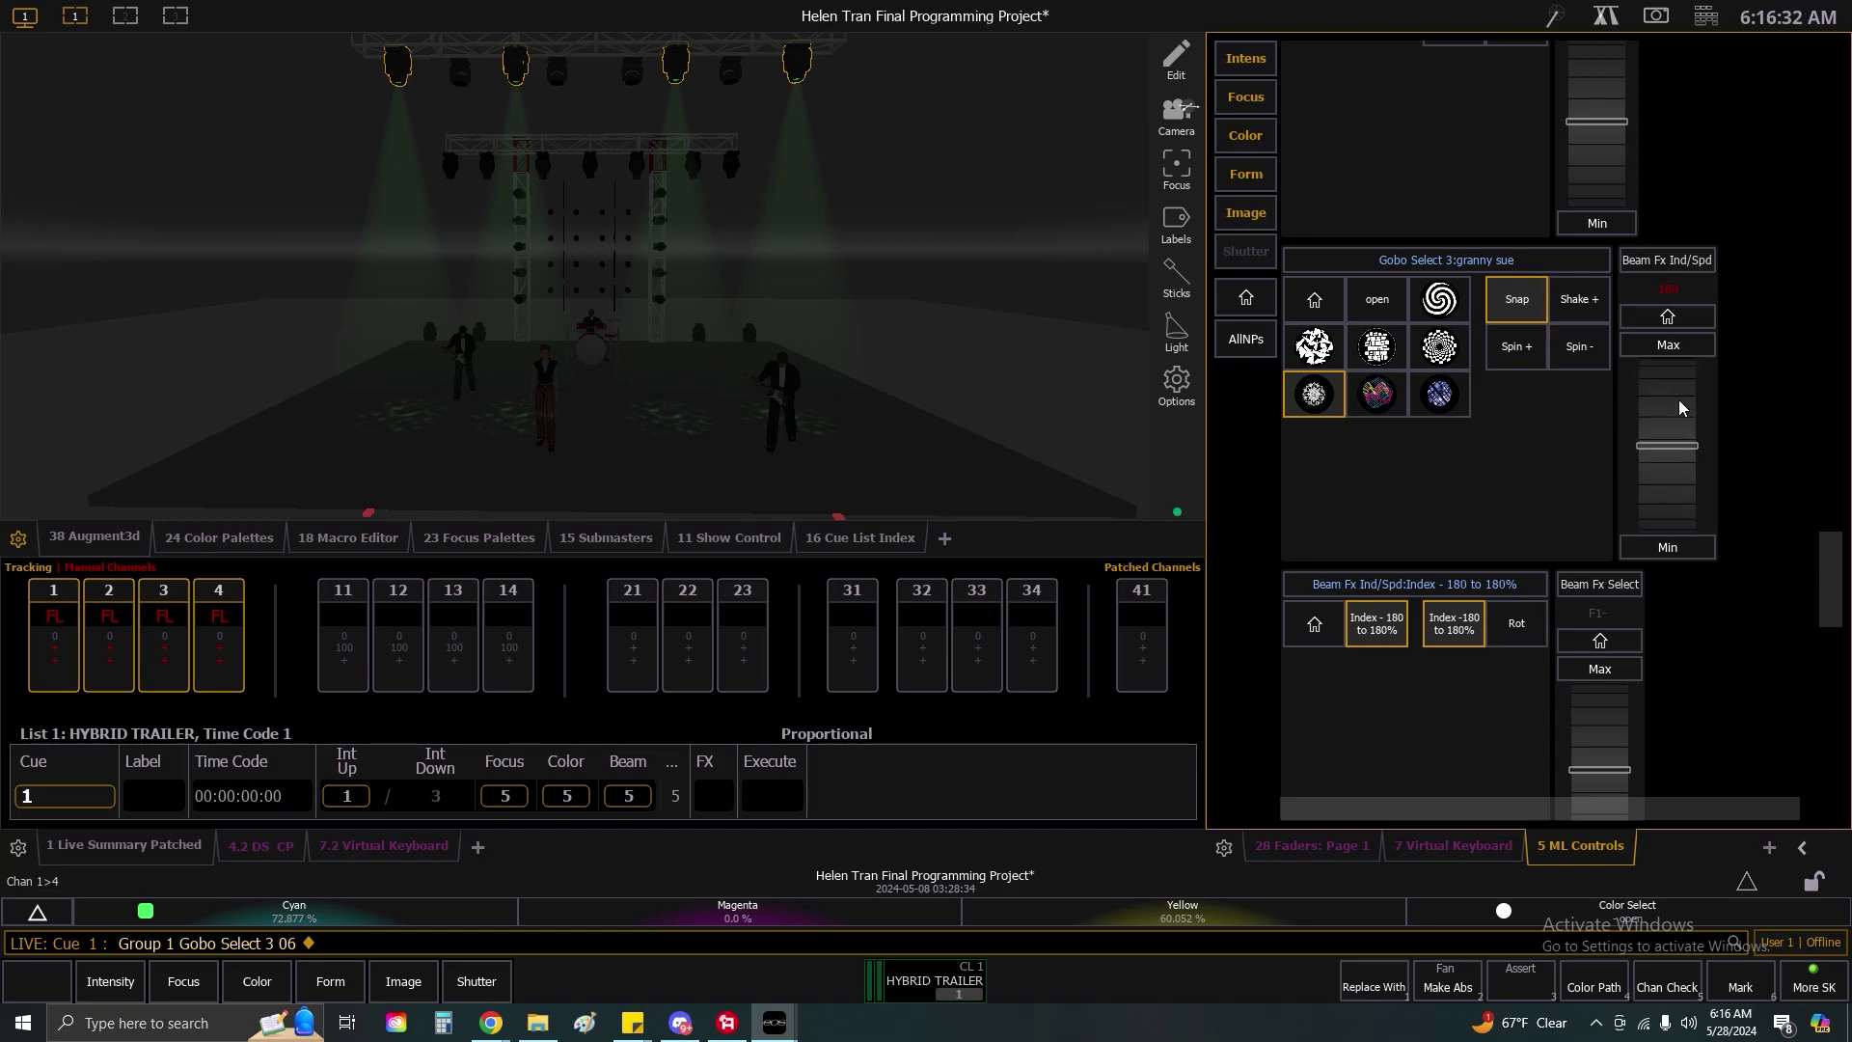
Check the remaining beam effect and animation controls, and set Gobo Select 3 of the front lights to gobo 02.
scroll(1816, 635, down, 10)
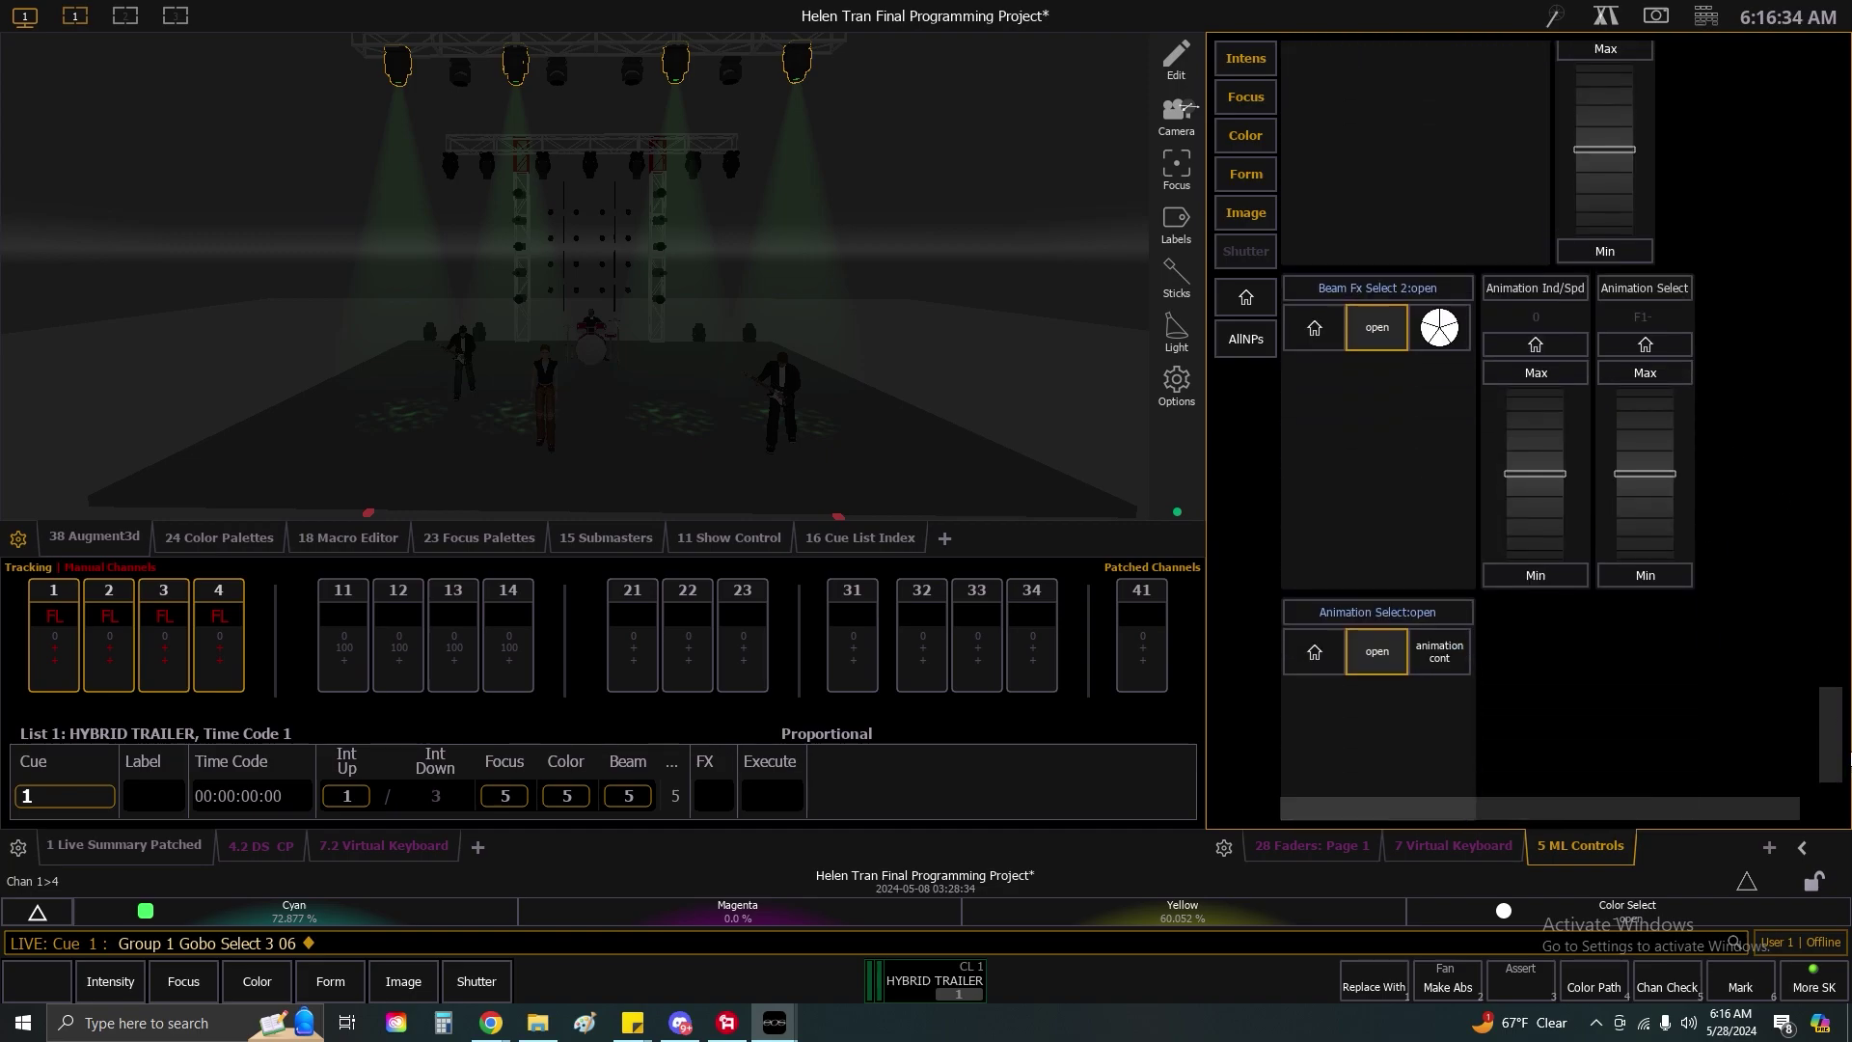
drag(1836, 745, 1829, 87)
click(1243, 216)
click(1437, 478)
click(1438, 431)
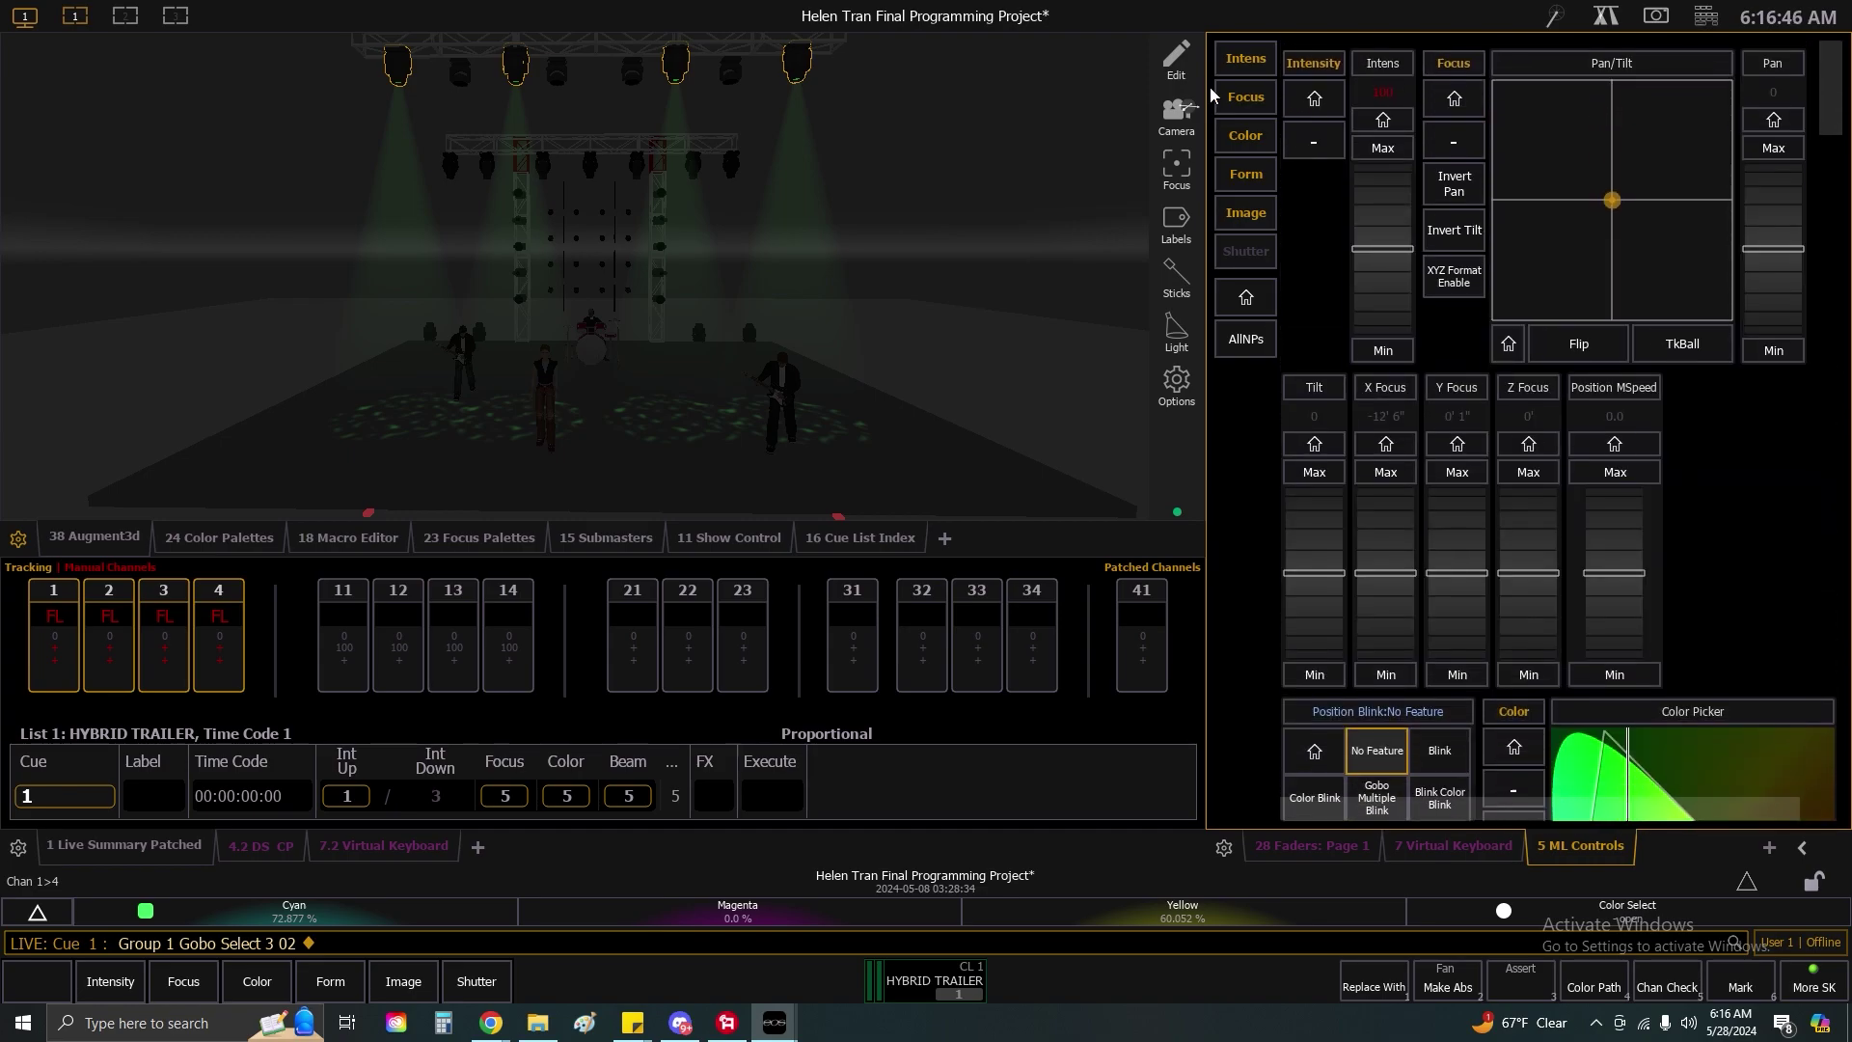
click(1246, 213)
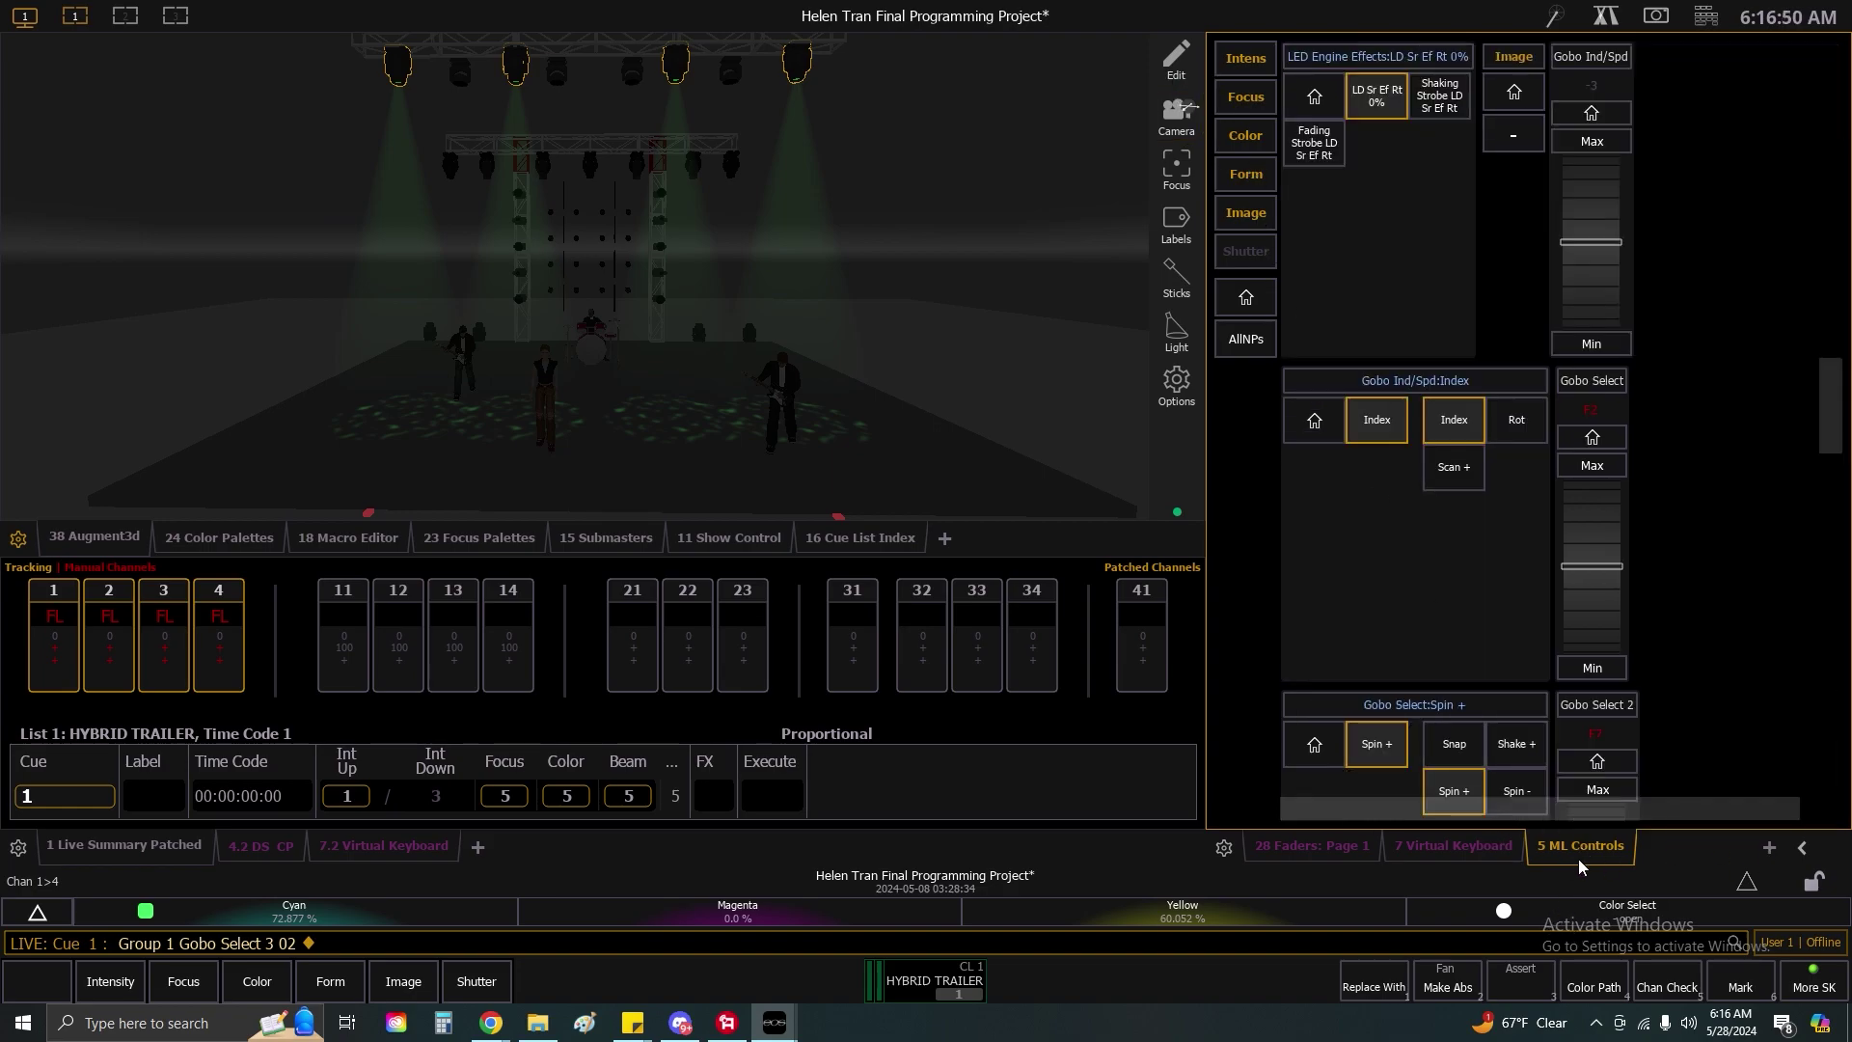
View the list of available displays, close it and return the tall frame to the existing direct selects.
click(1769, 847)
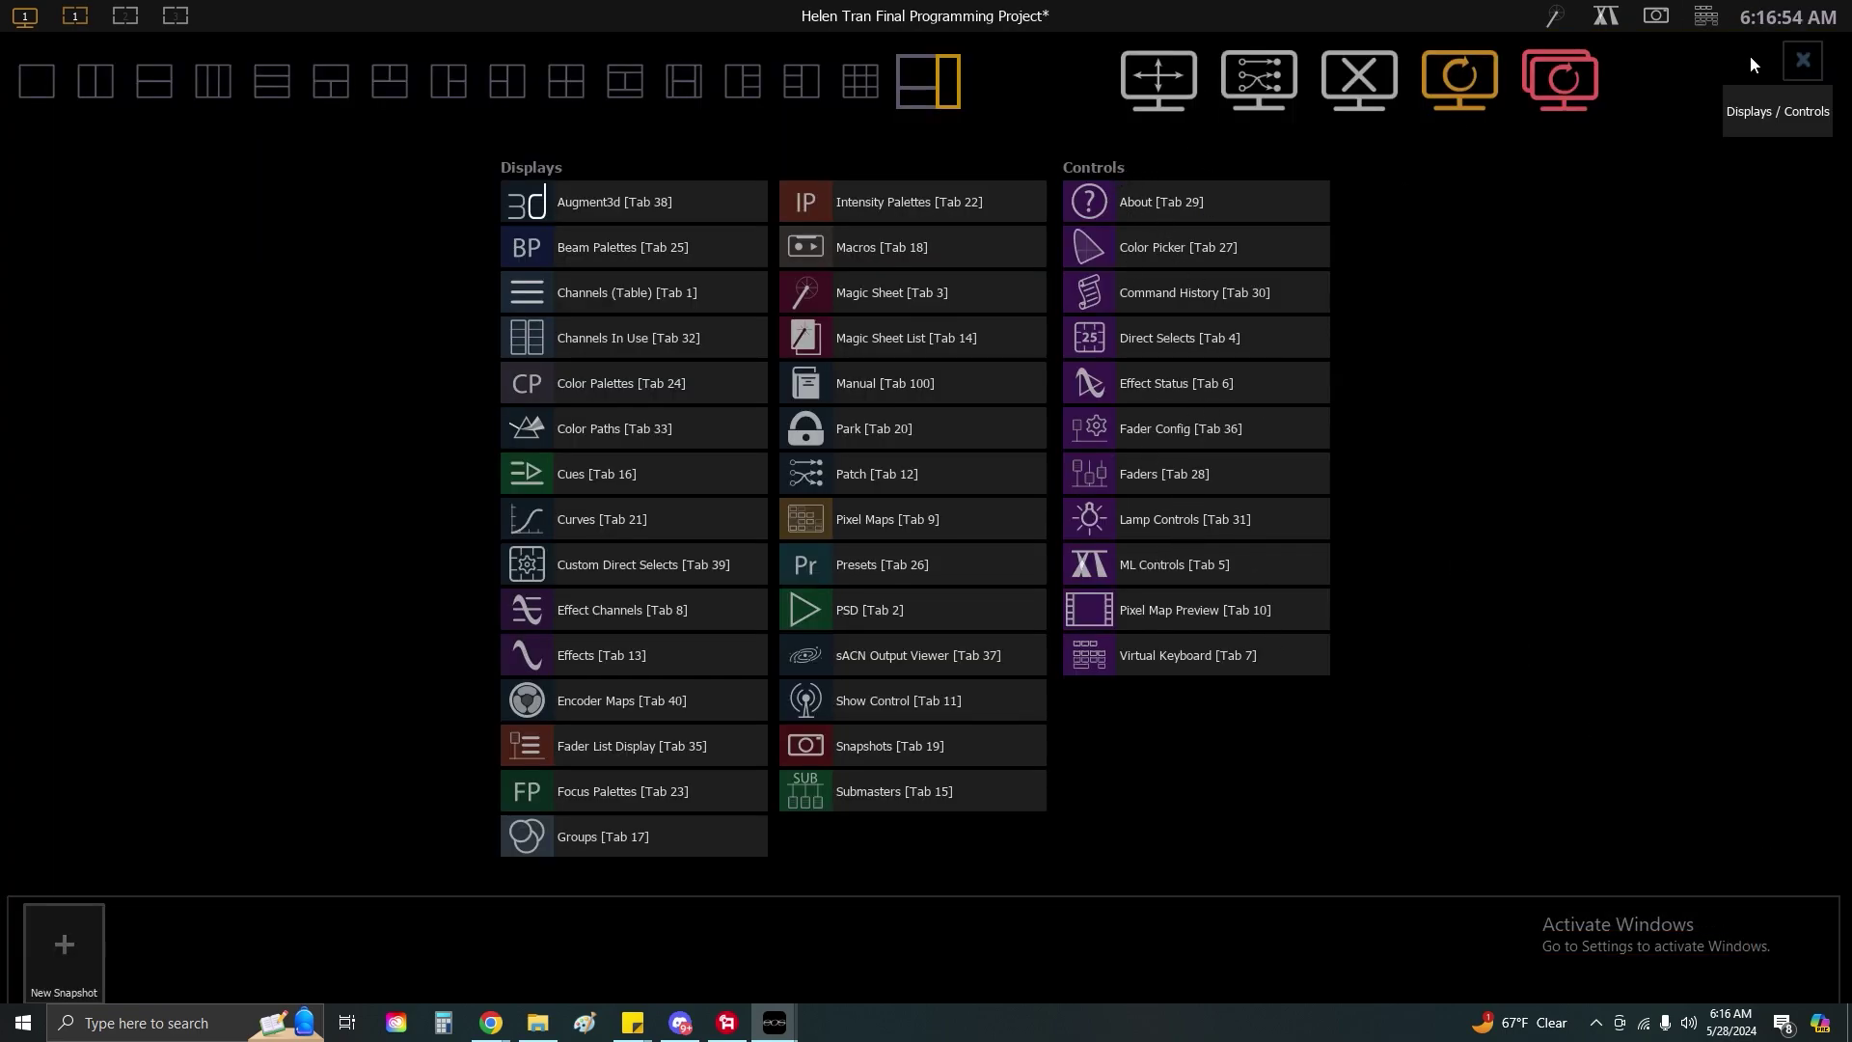
click(1803, 60)
click(1804, 846)
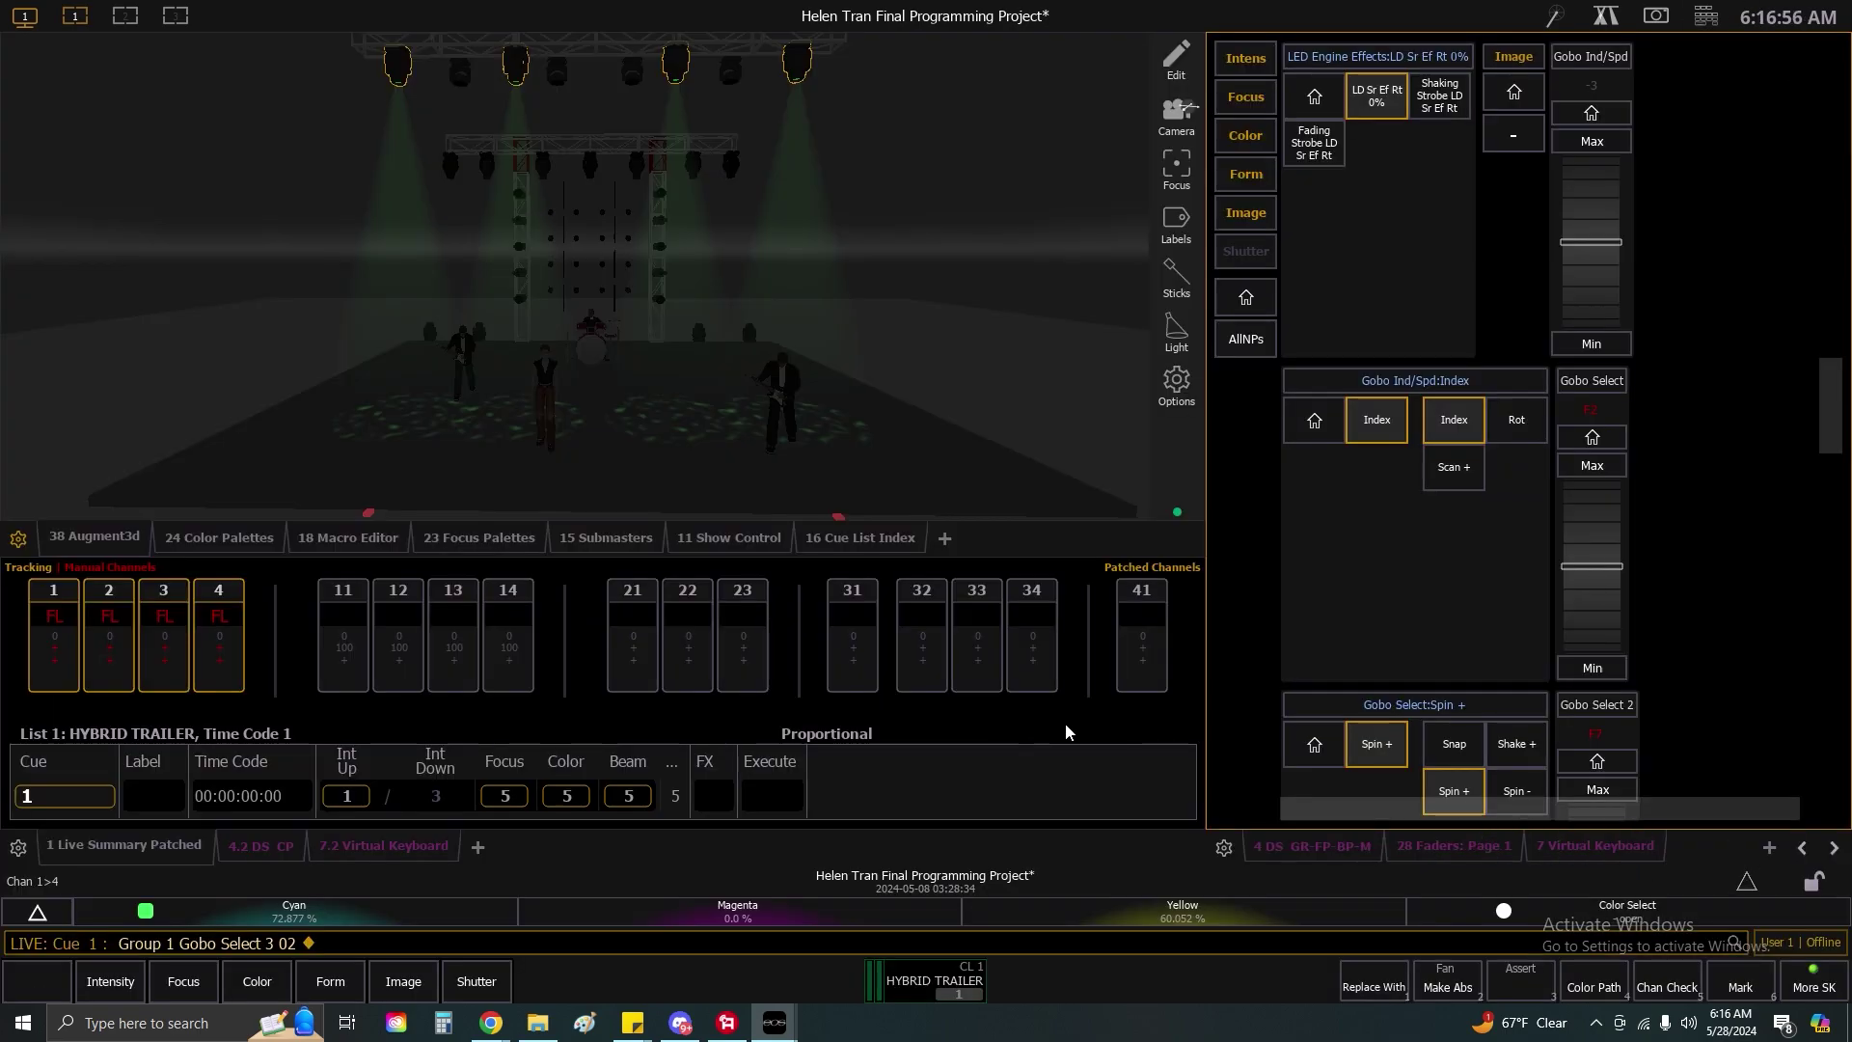
click(1298, 853)
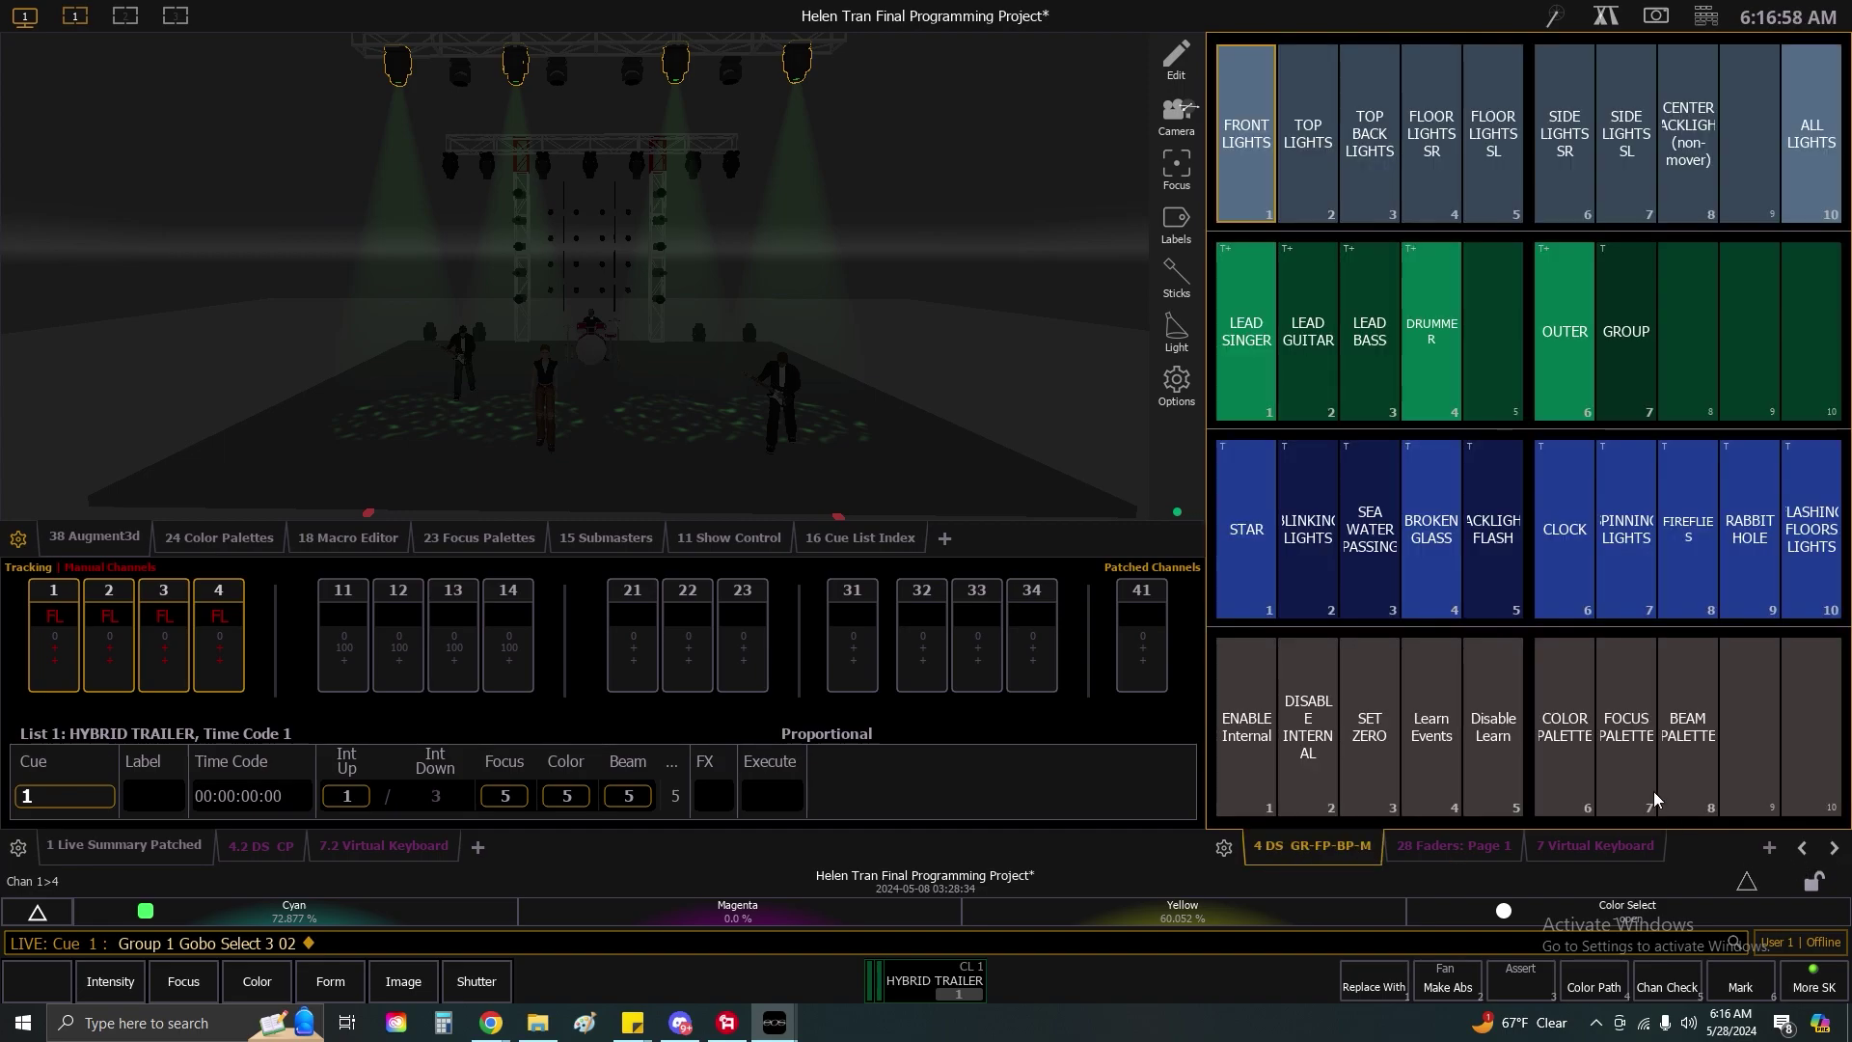
Add another direct selects display to the tall frame, set its number of banks to 5, and close it again.
click(1773, 848)
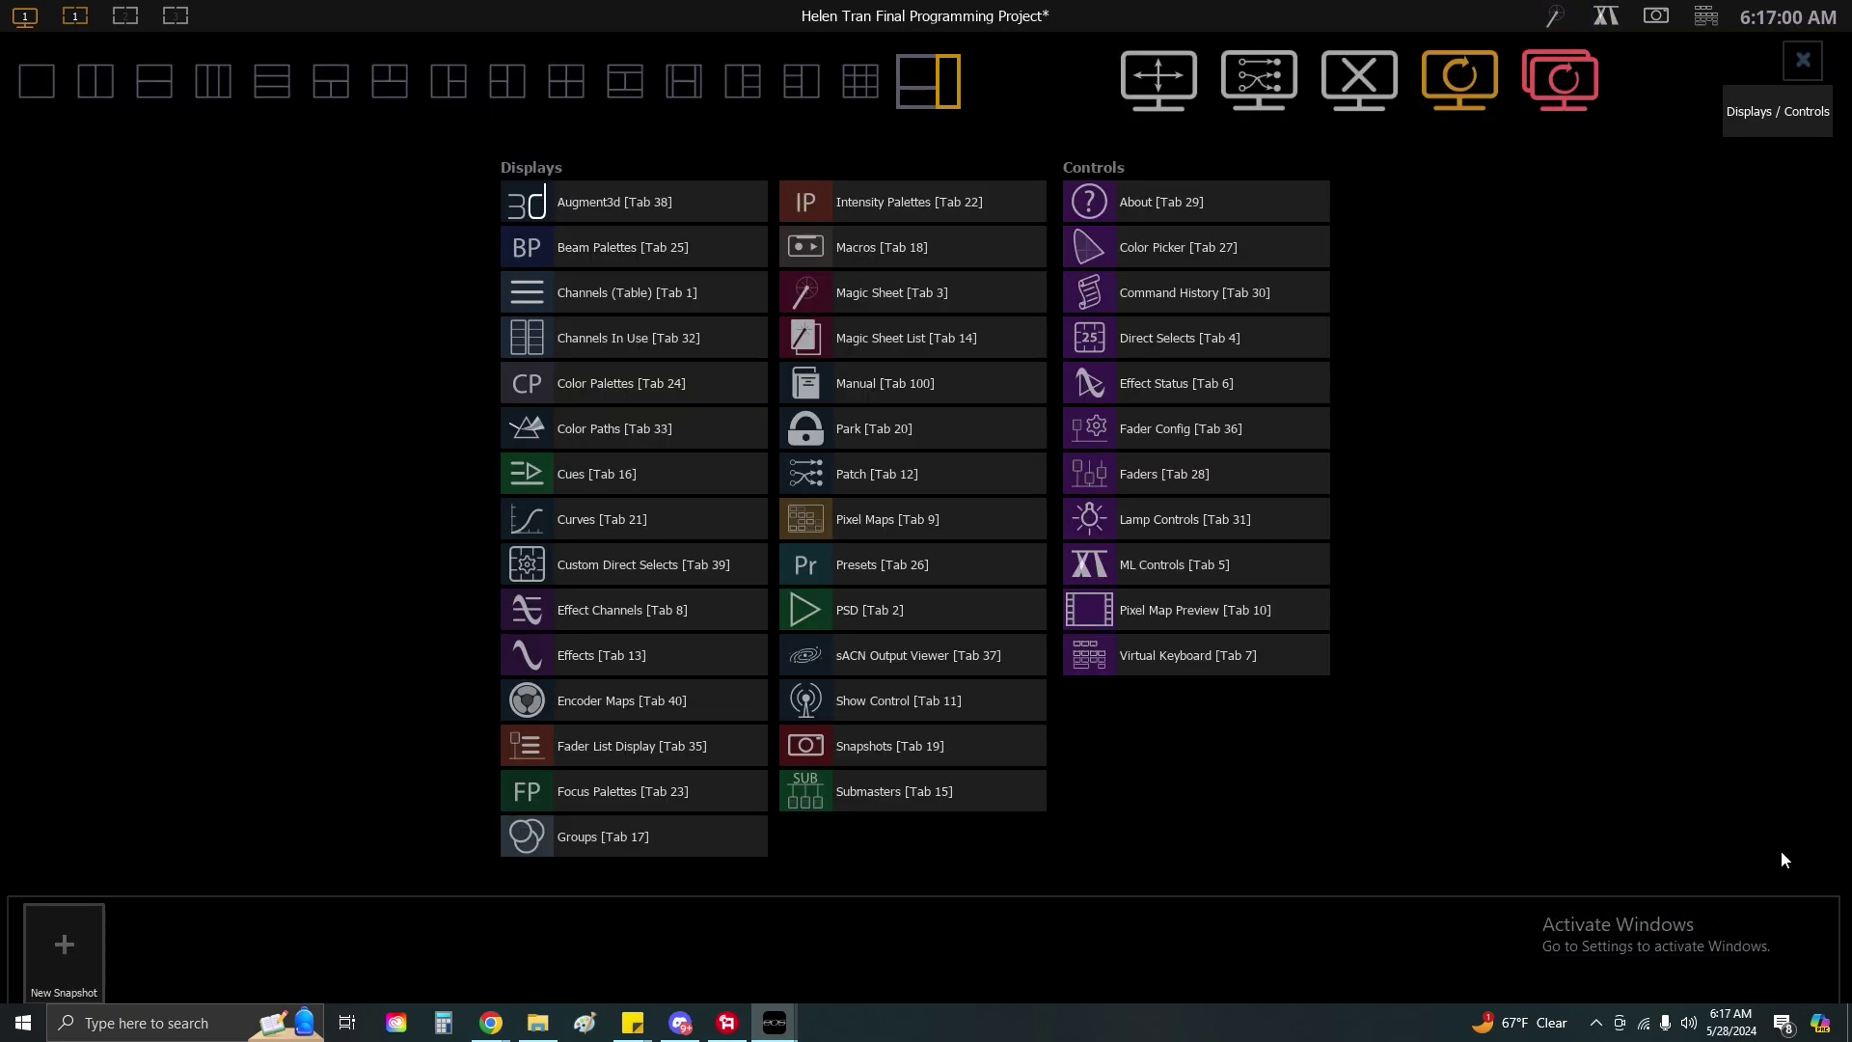
click(1208, 345)
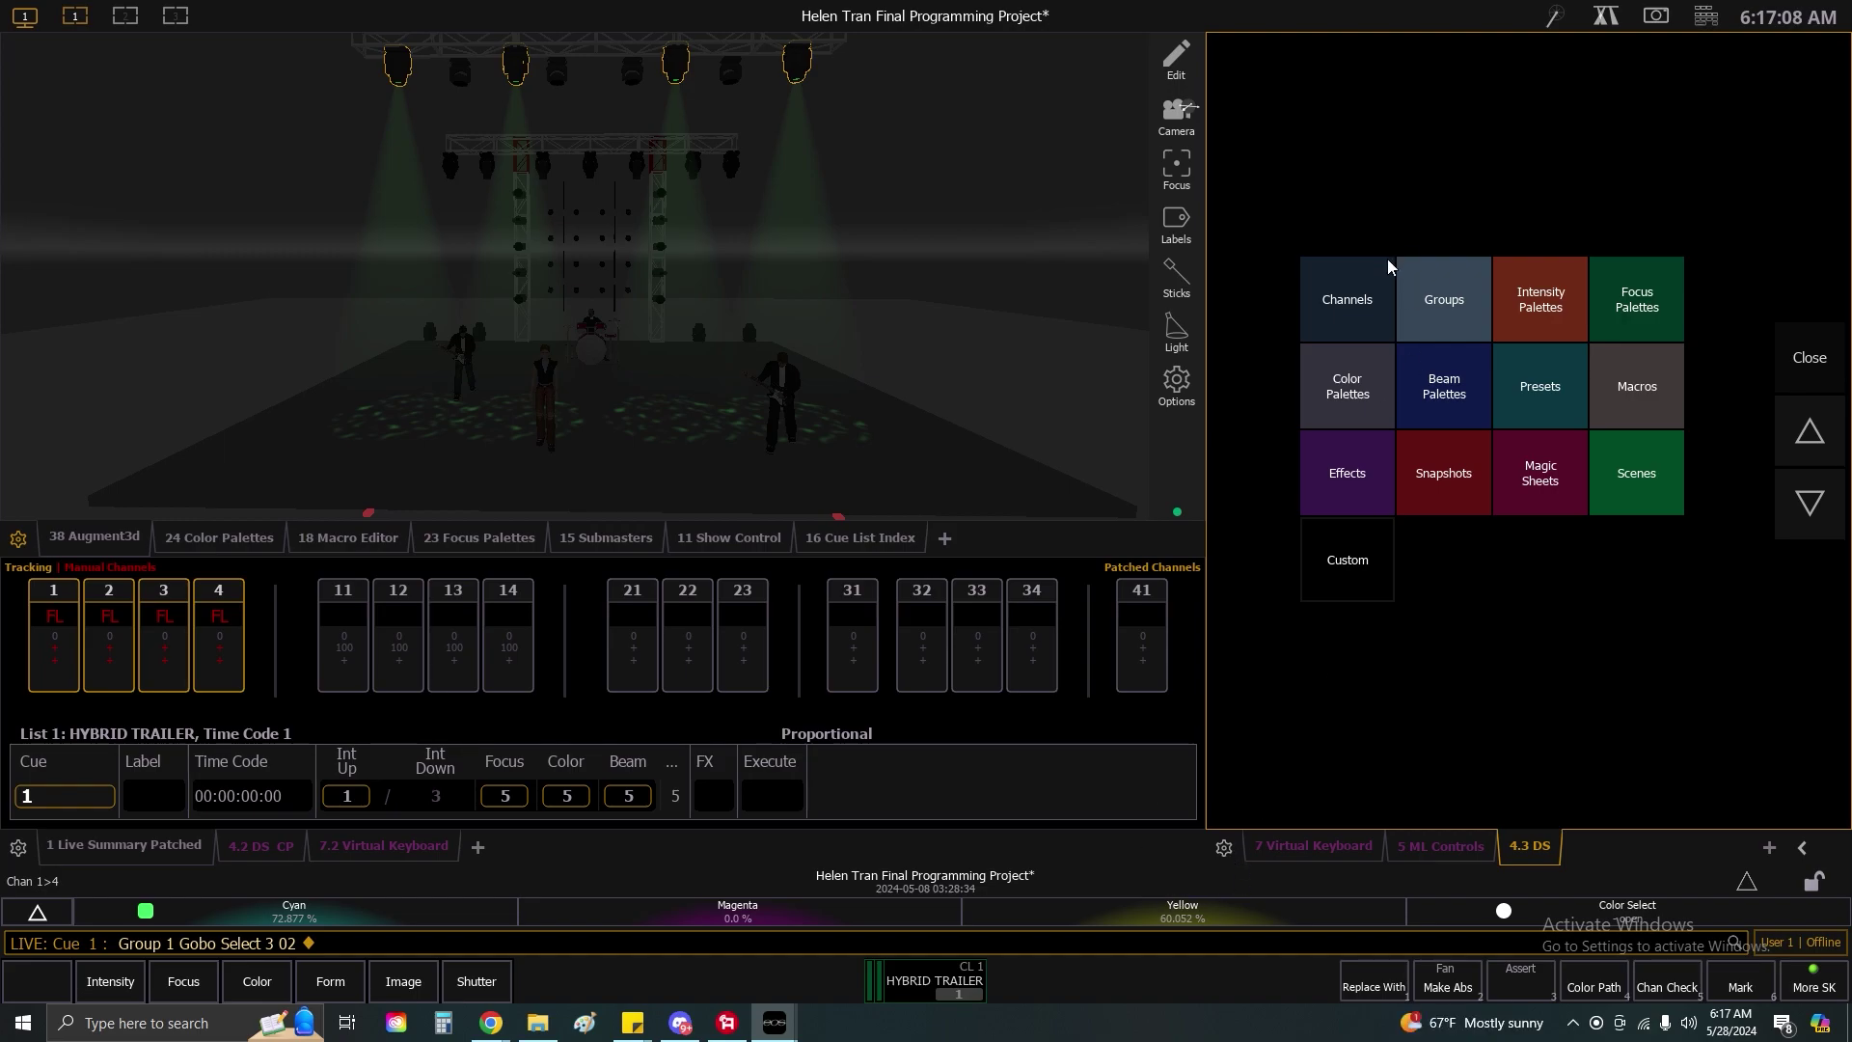
click(1217, 850)
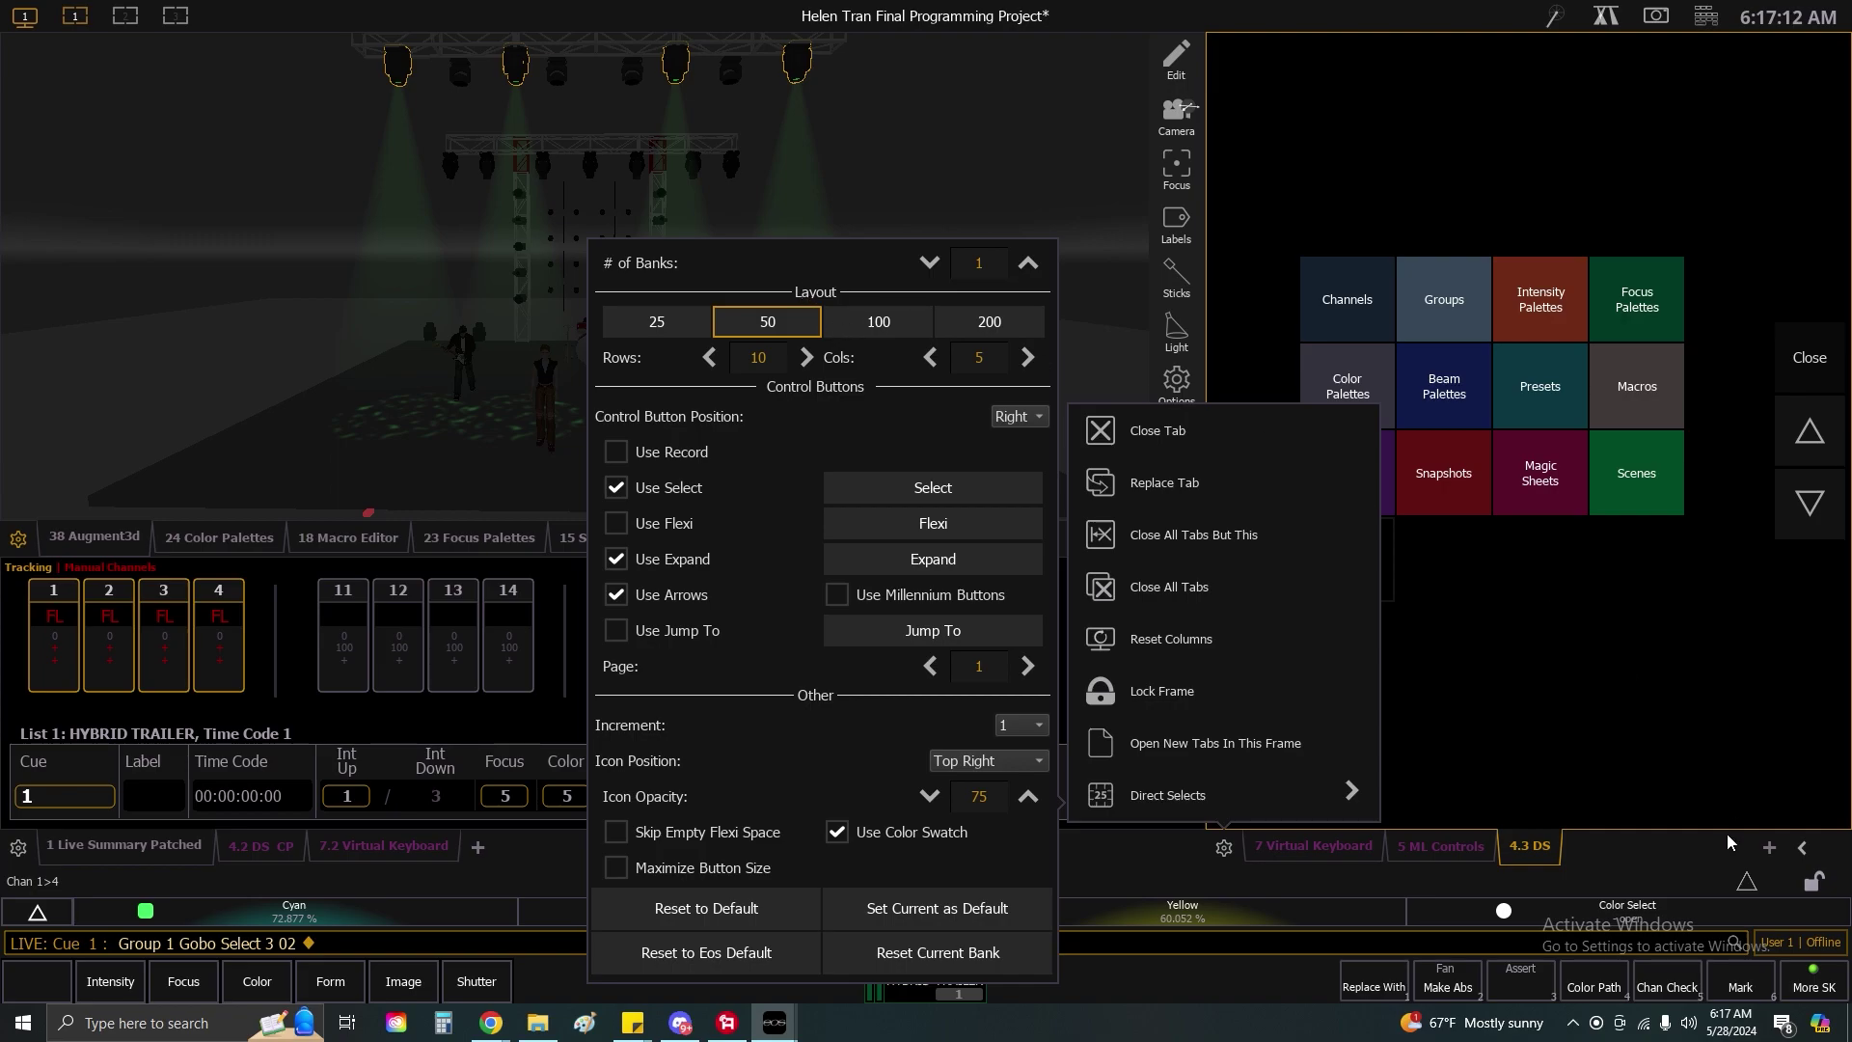
click(1020, 268)
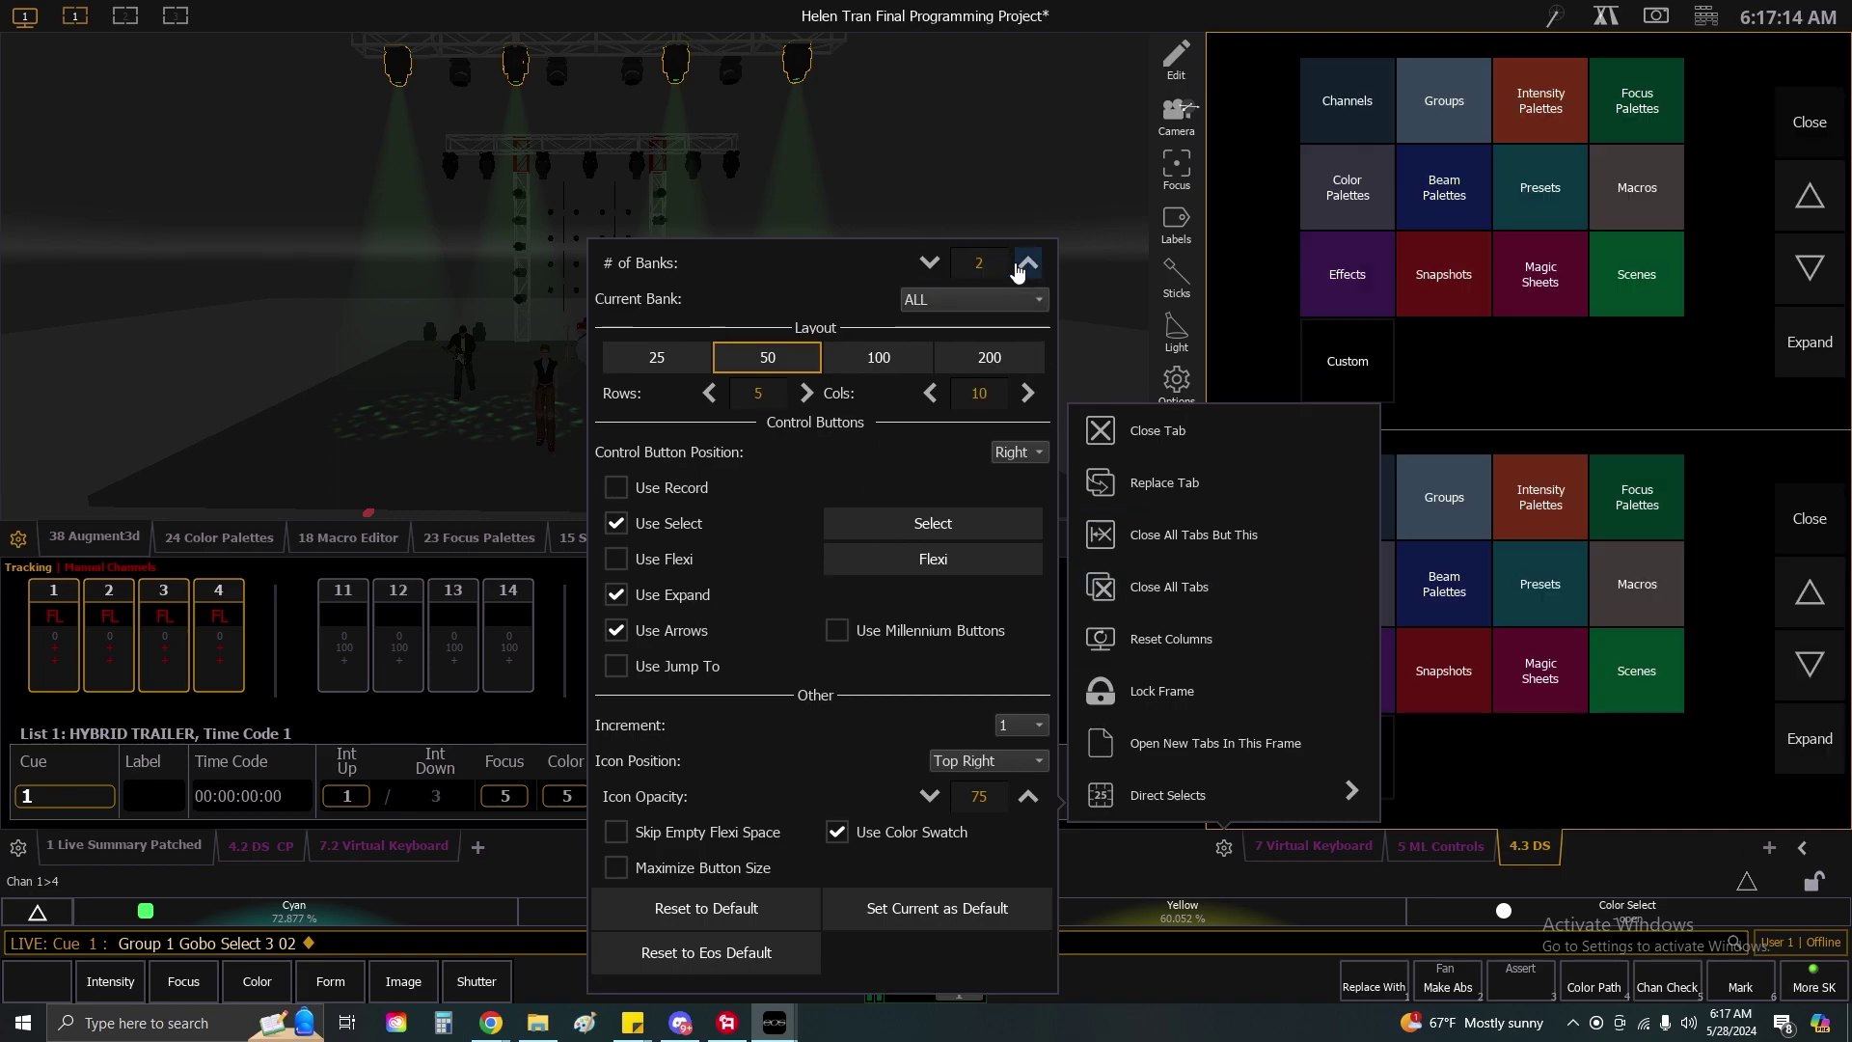
click(1022, 266)
click(1023, 266)
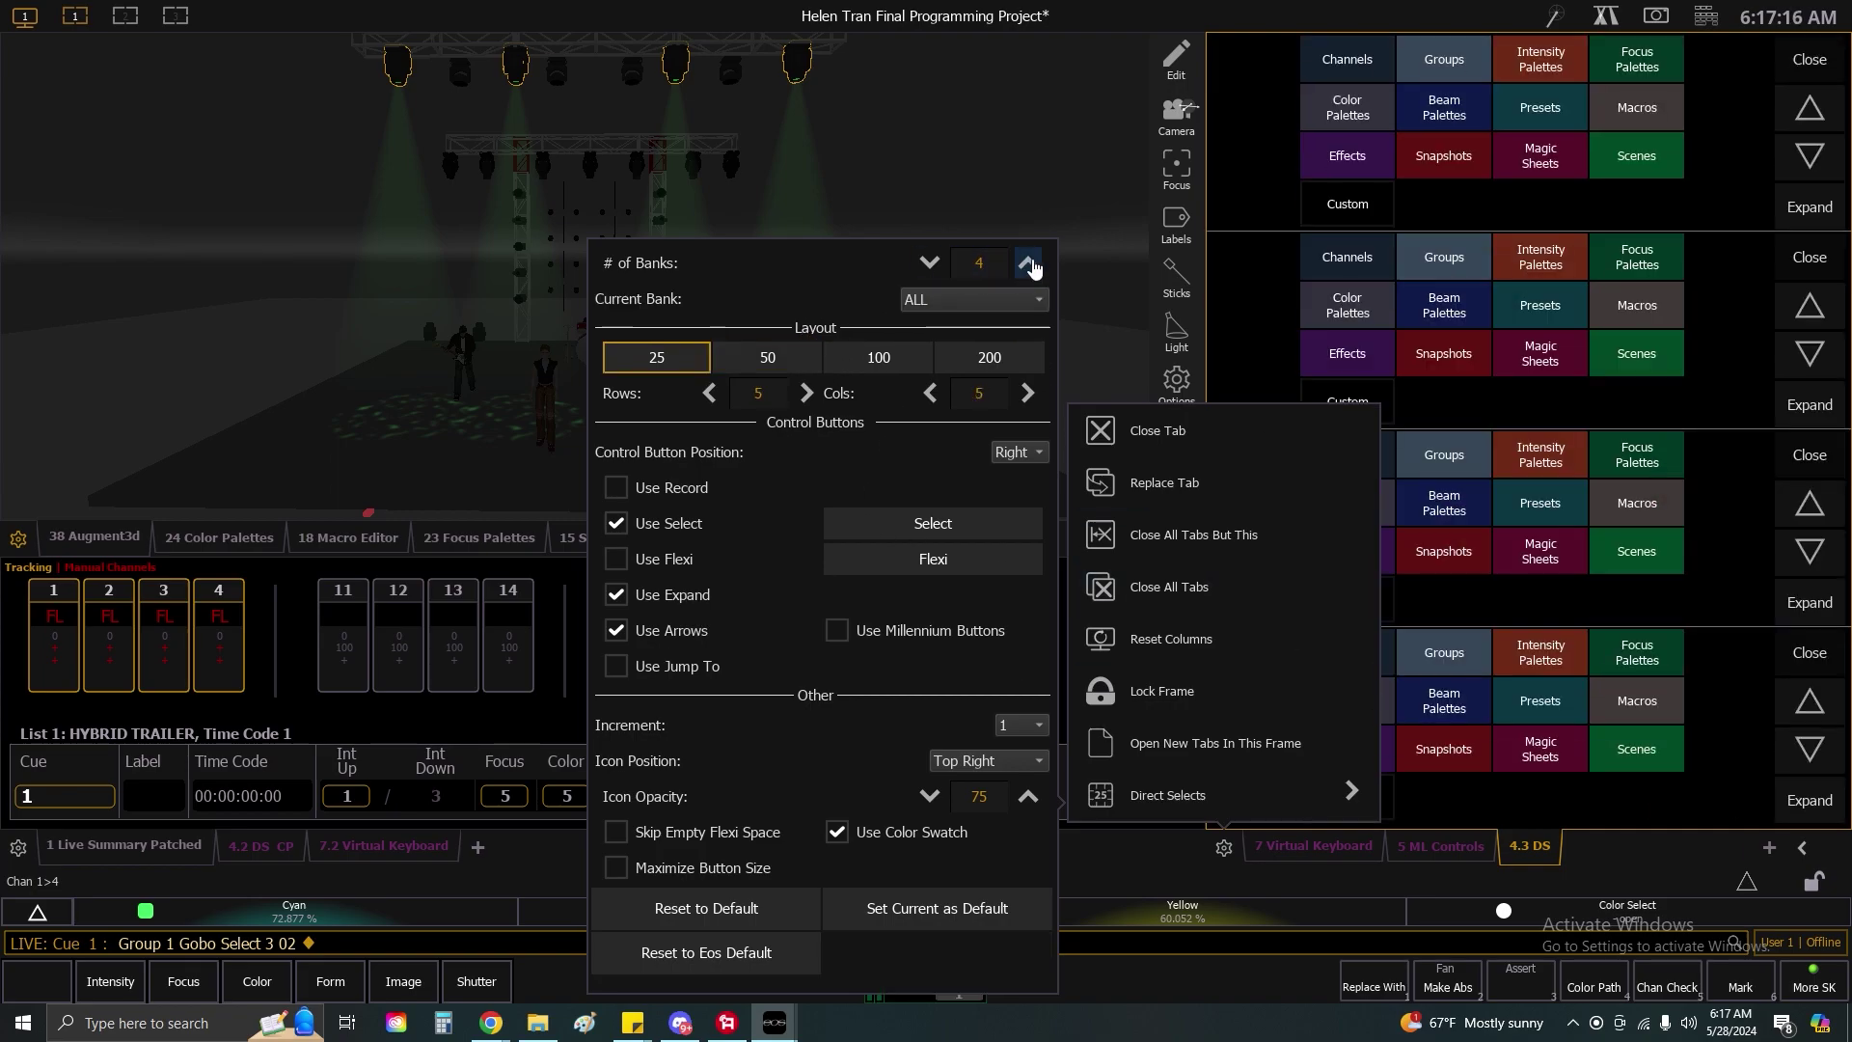
click(1024, 265)
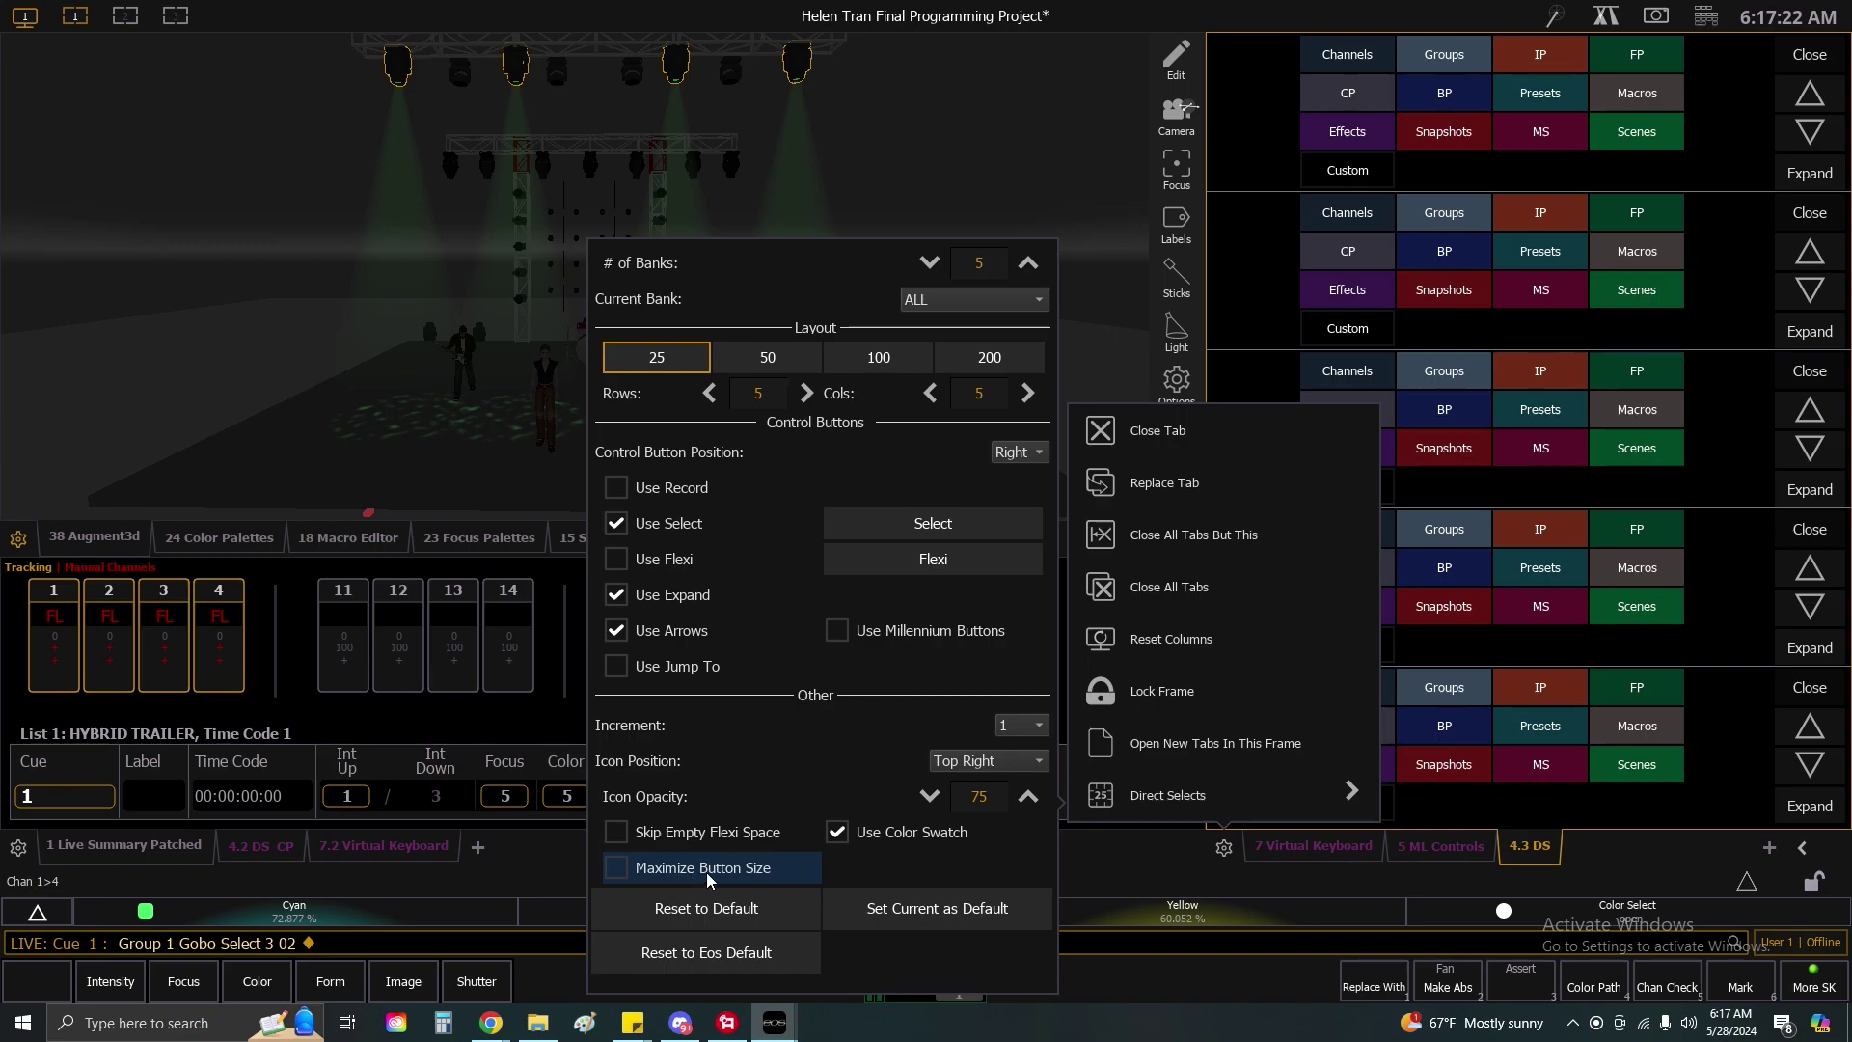
click(1218, 884)
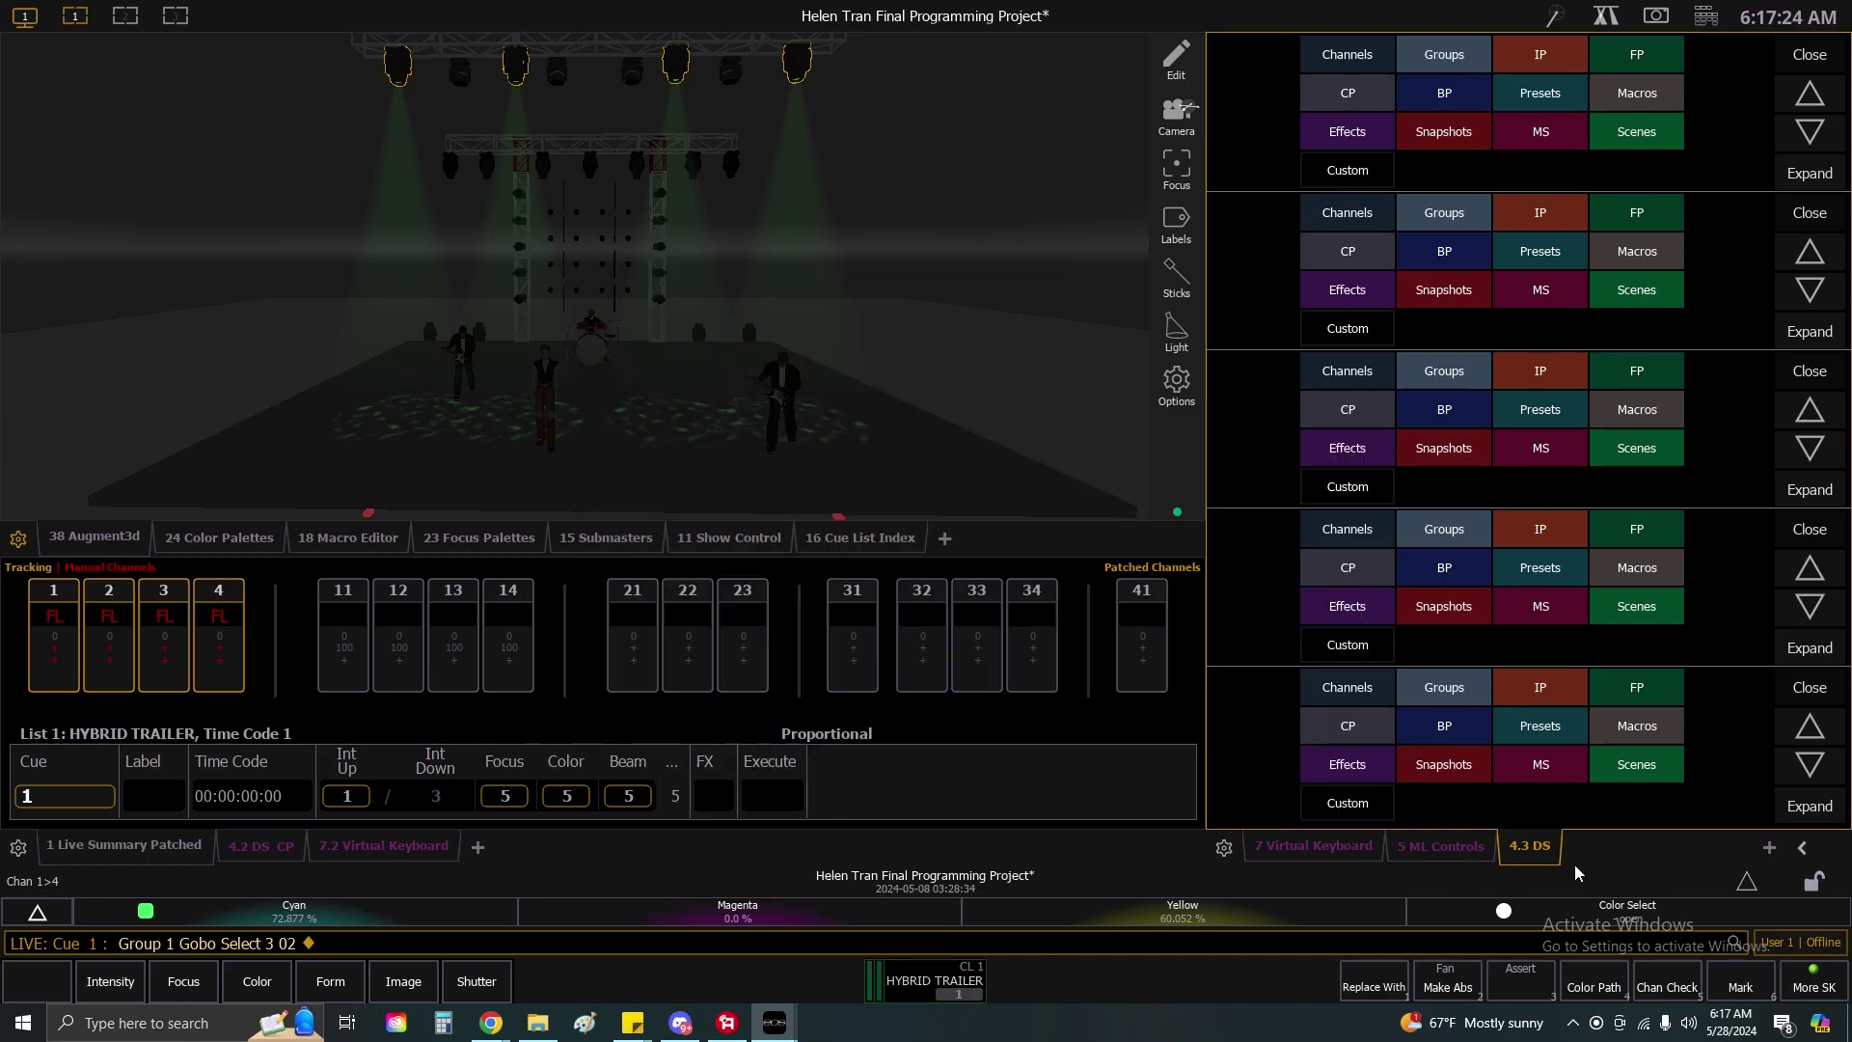
right_click(1542, 865)
click(1471, 479)
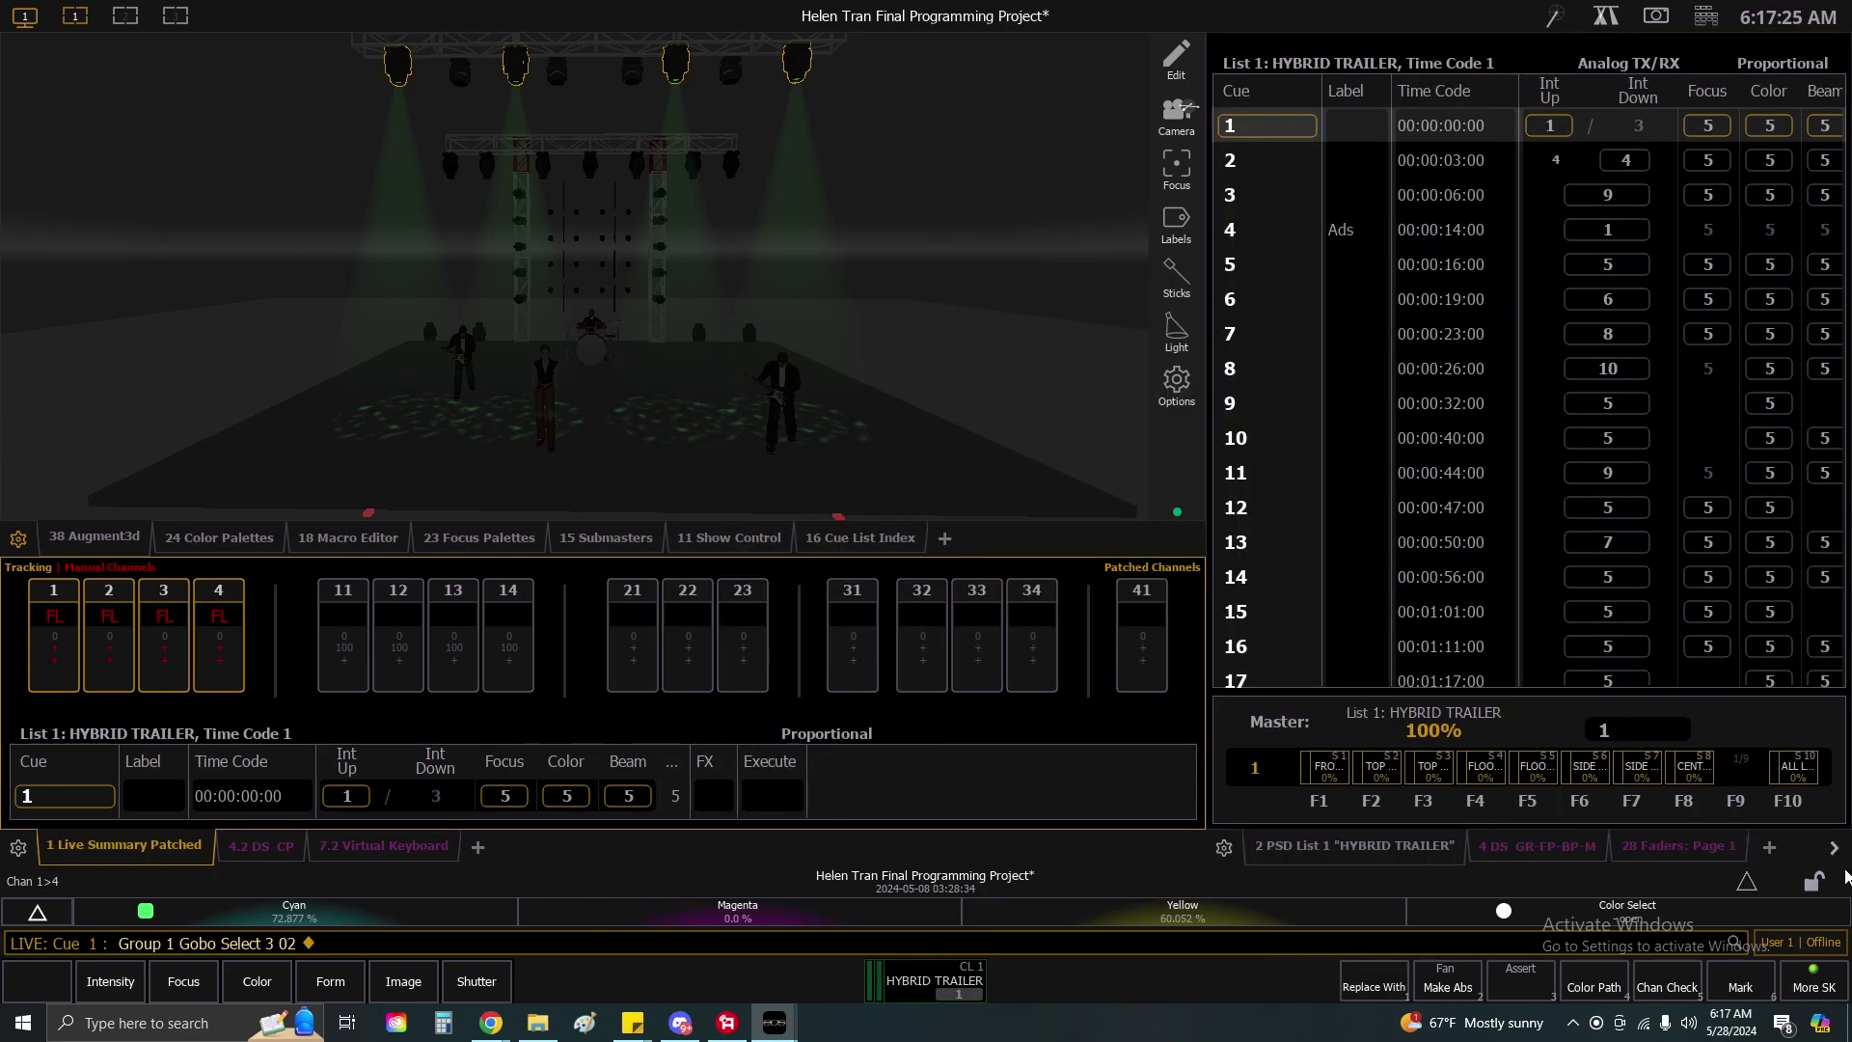
Look through the HYBRID TRAILER cue list and the lower frame's color palette direct selects, ending on the virtual keyboard.
click(1325, 849)
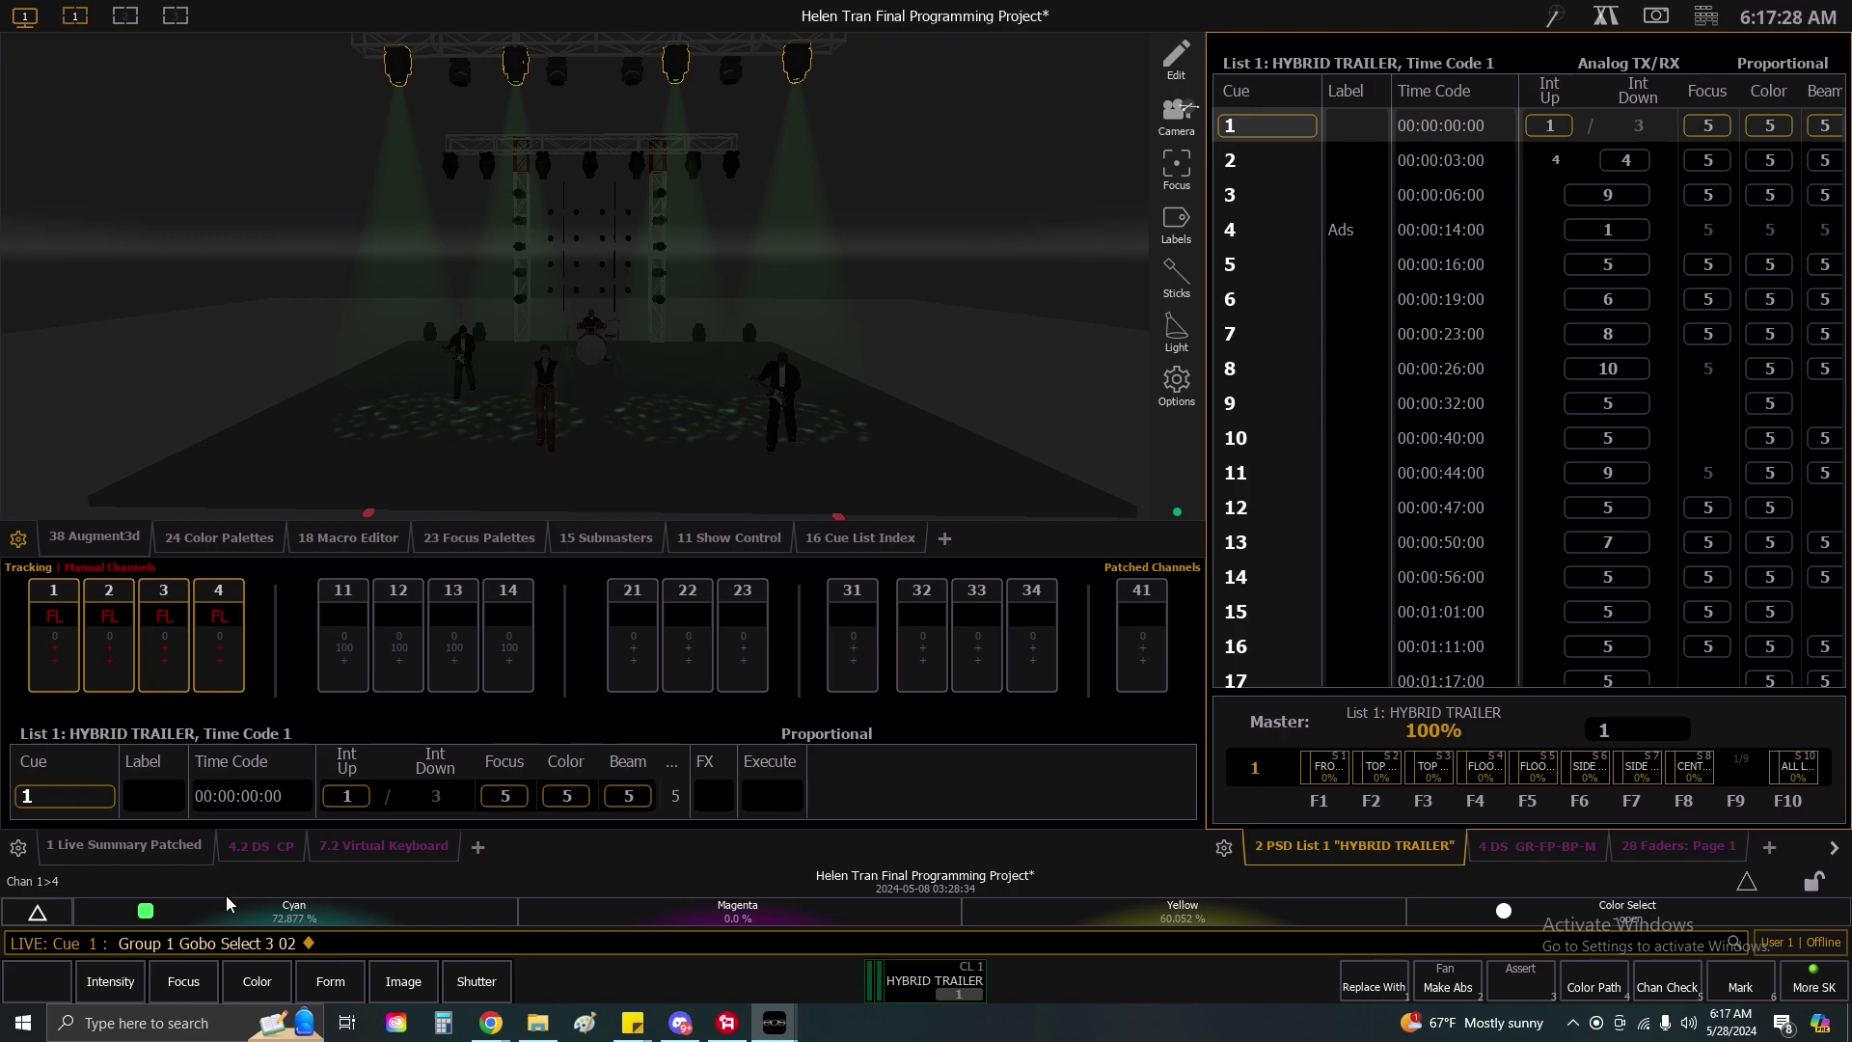
click(257, 852)
click(347, 854)
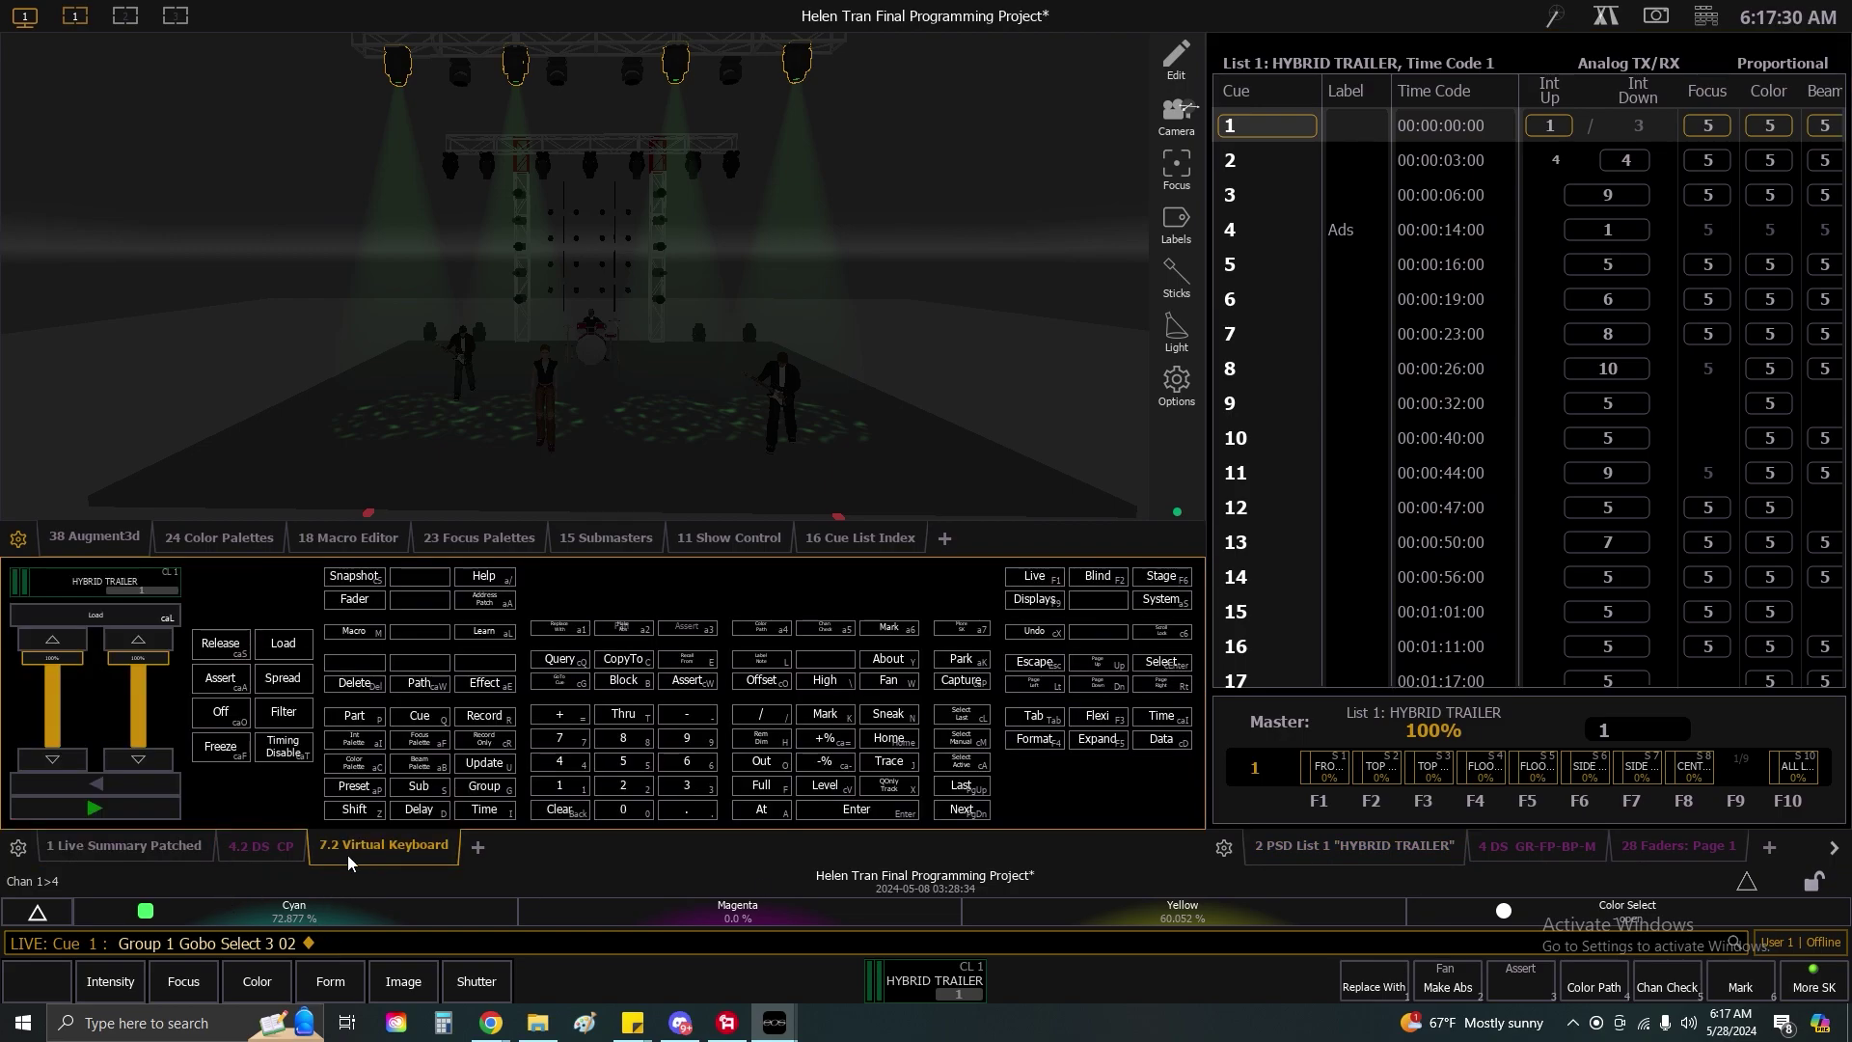
Bring up the lower frame's color palette direct selects and recall the saved snapshot of the workspace layout.
click(144, 853)
click(279, 847)
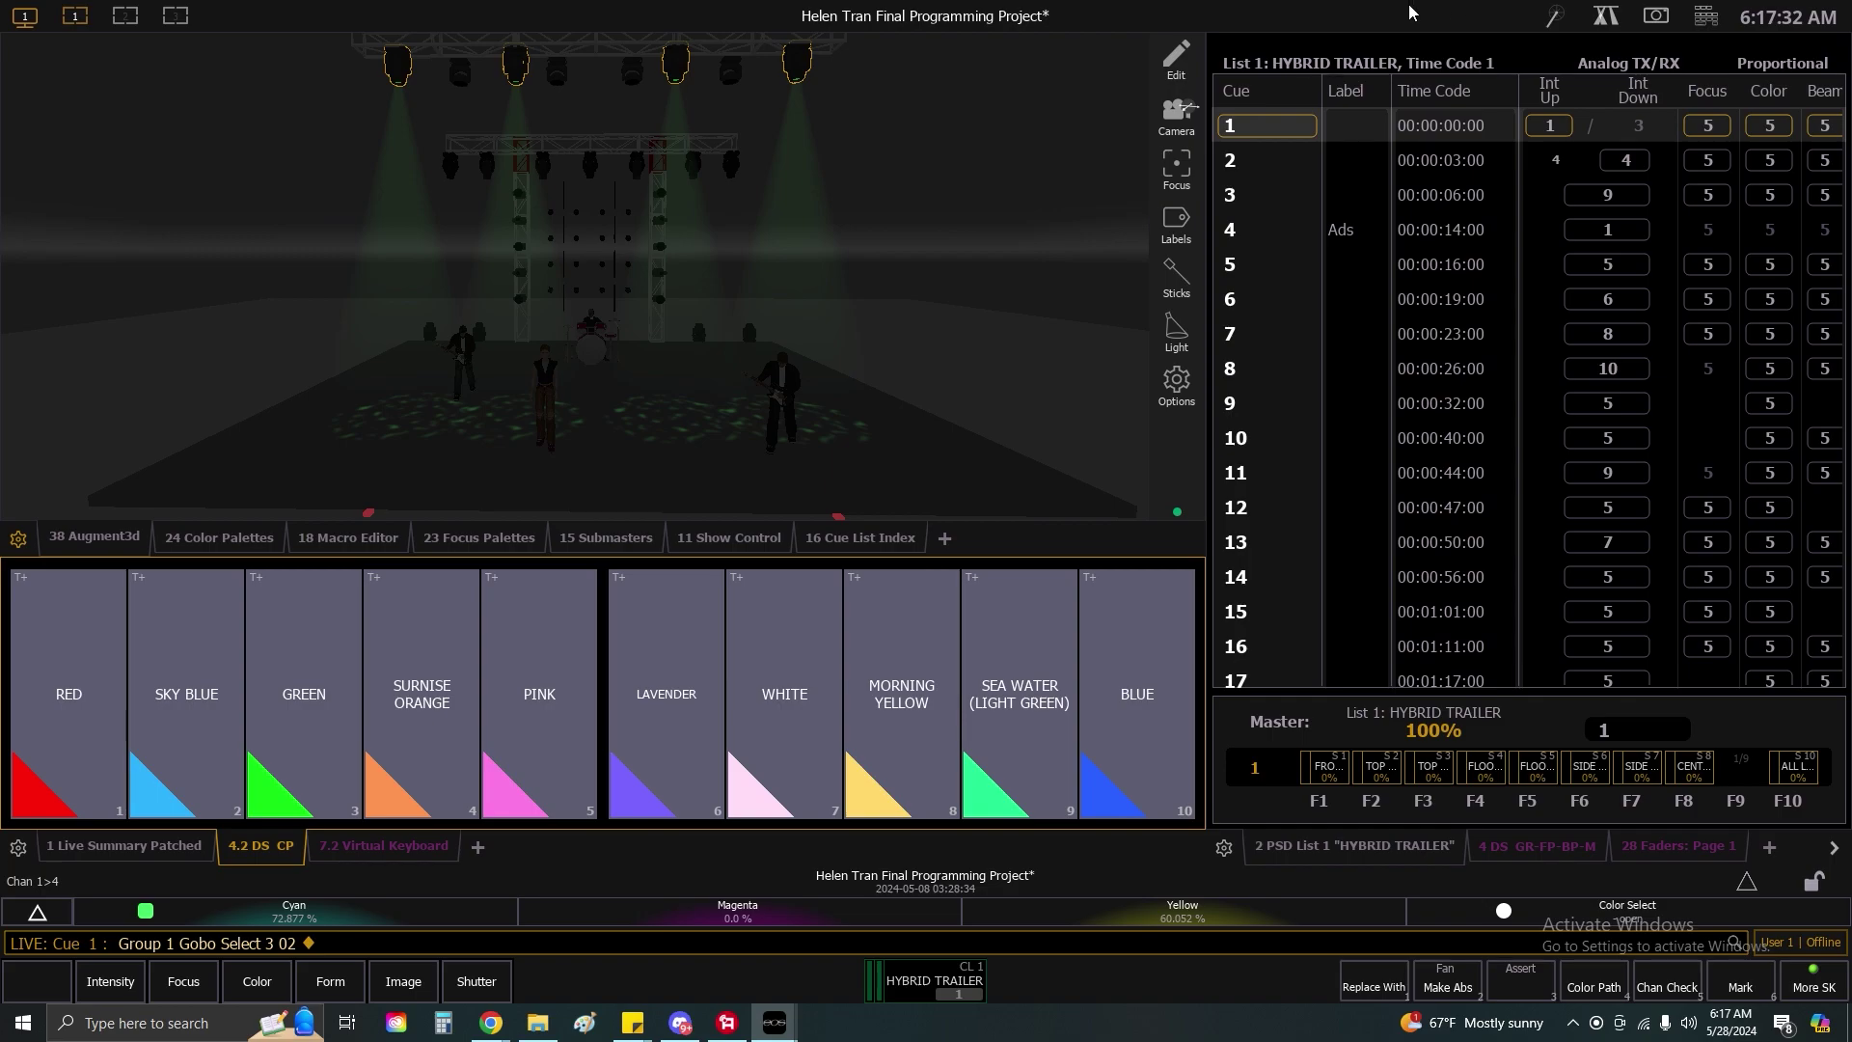
click(1656, 15)
click(1087, 267)
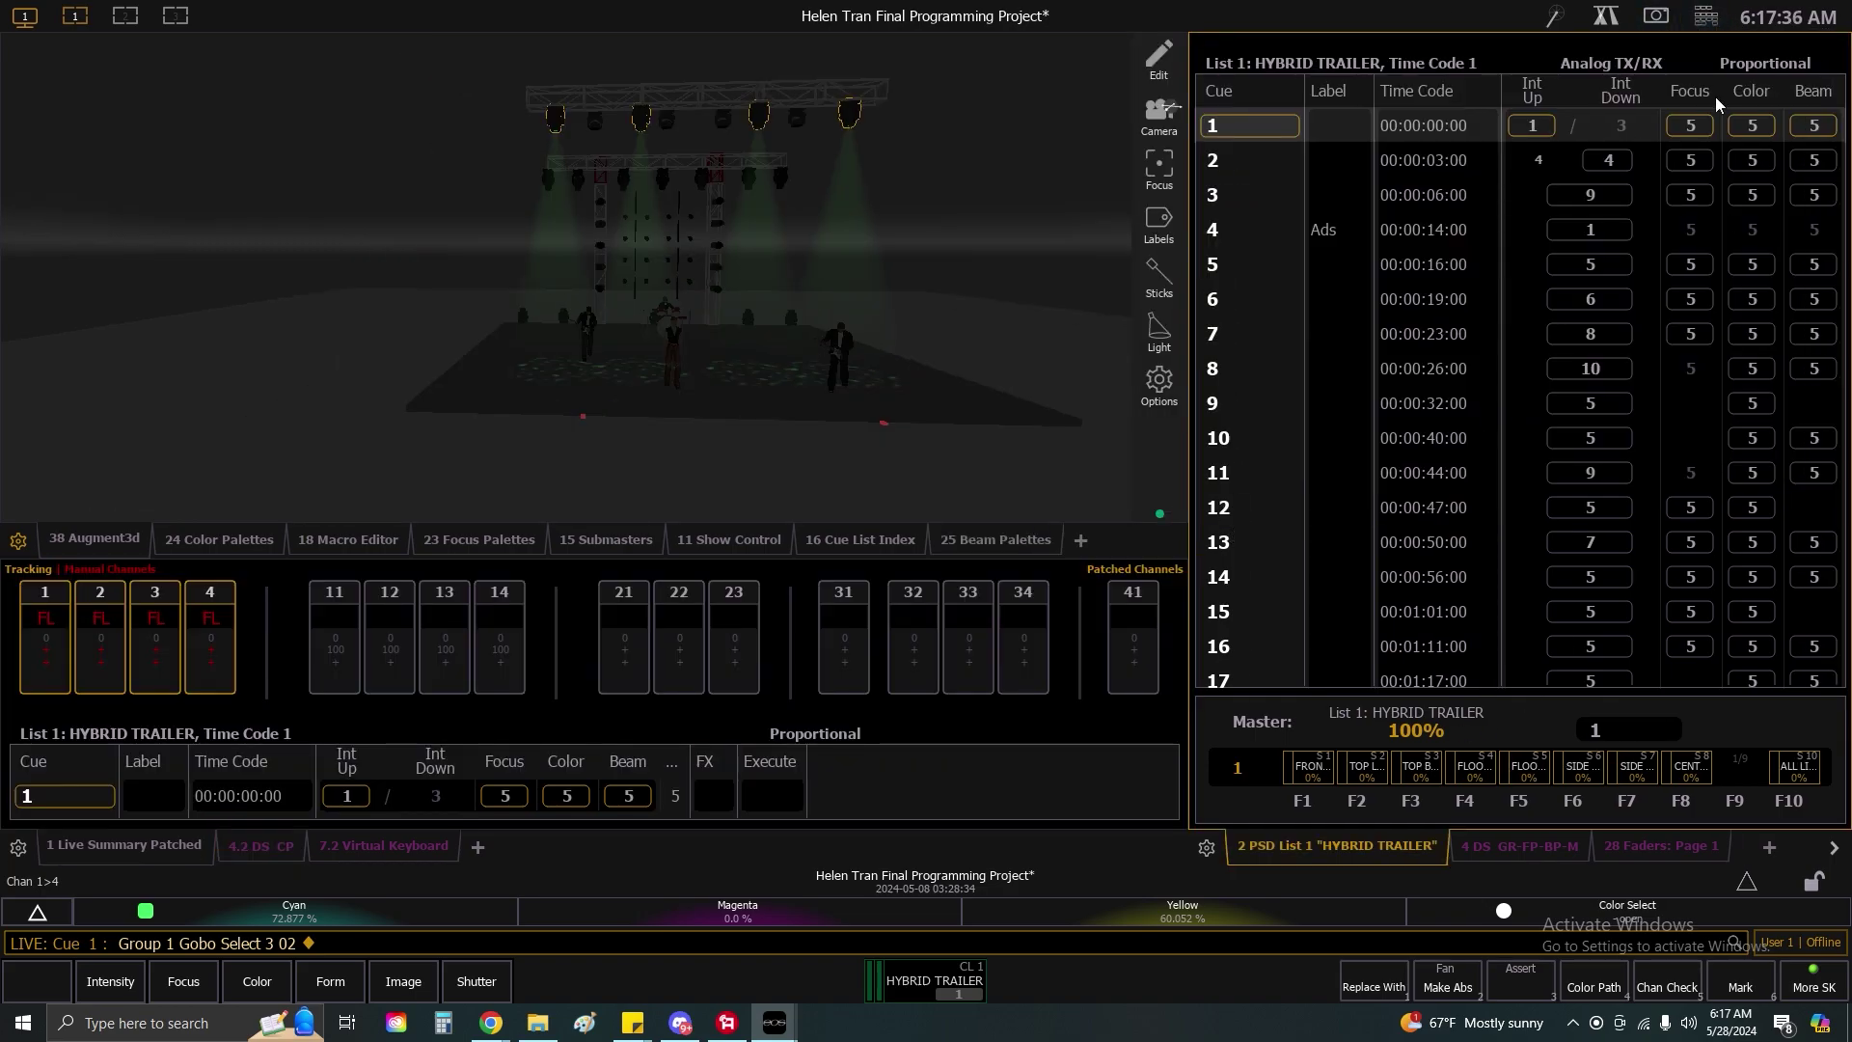
Sneak the front lights' manual changes and send the HYBRID TRAILER list to cue 1 using the virtual keyboard, closing it at the end.
click(1702, 20)
click(1525, 419)
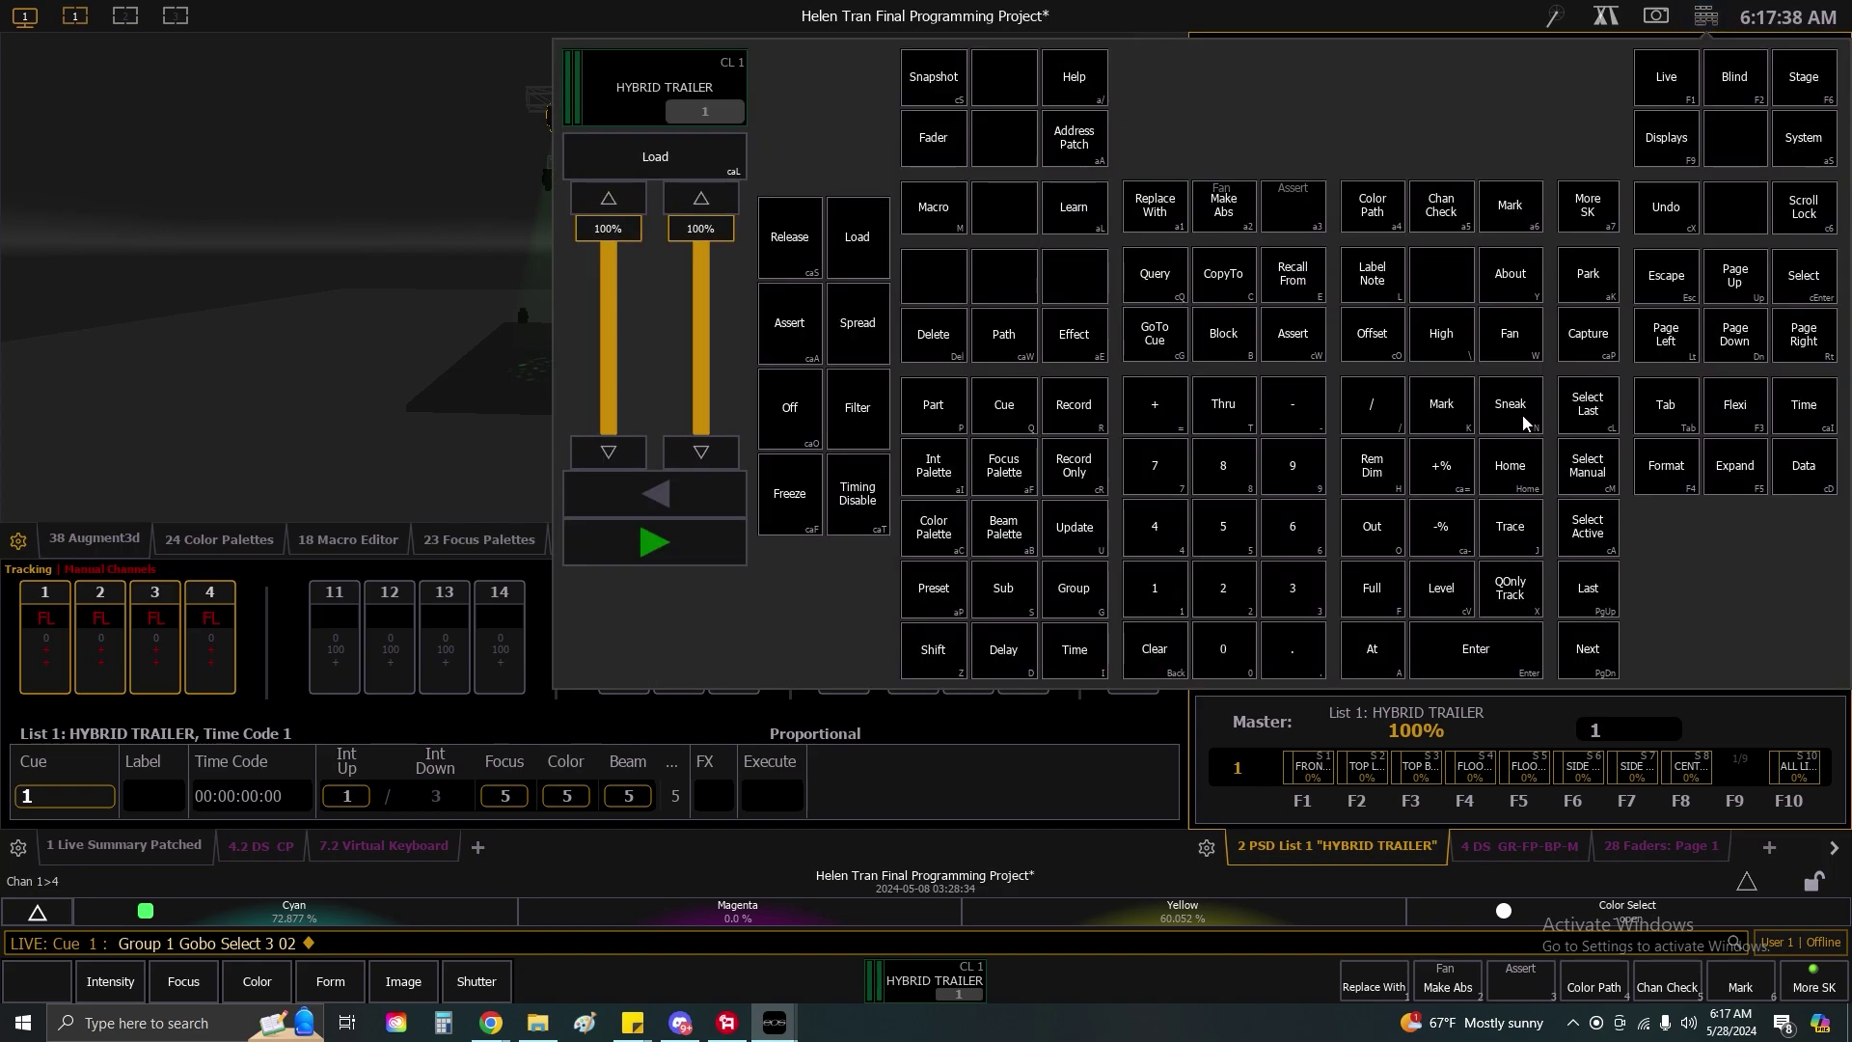
click(1480, 675)
click(1164, 344)
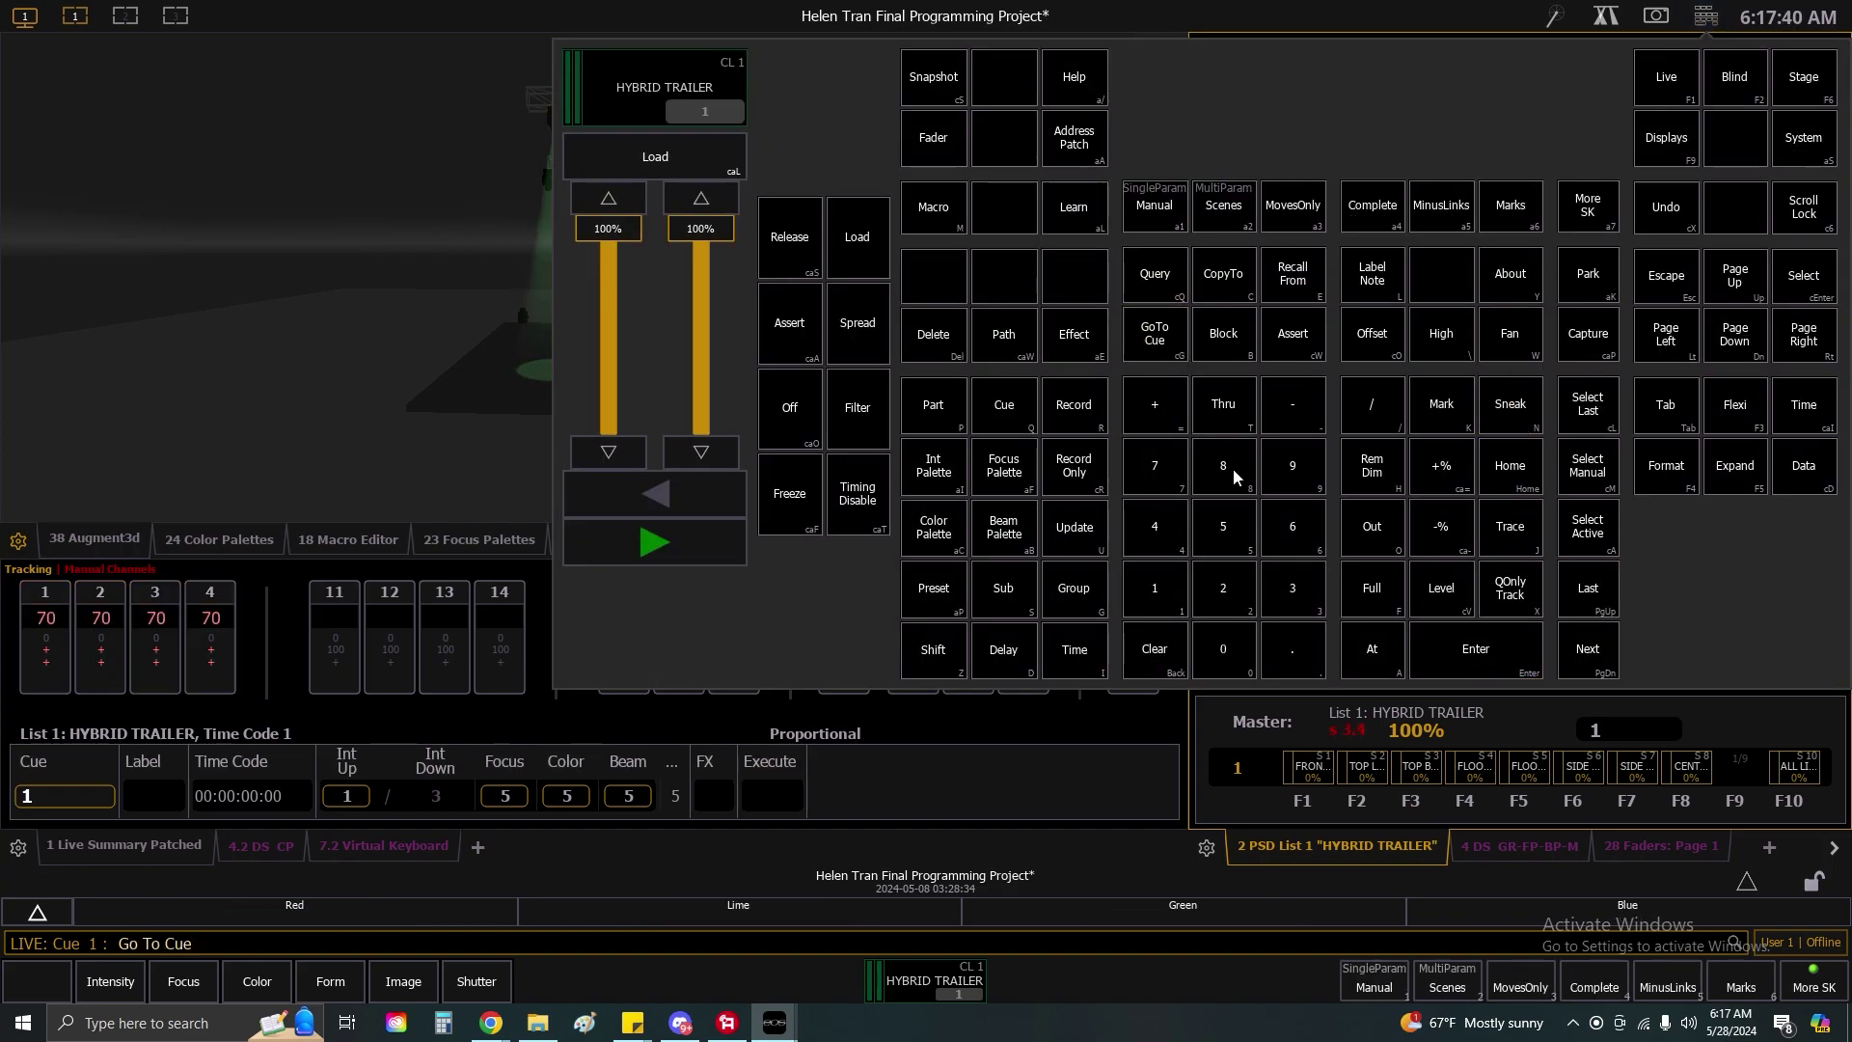
click(1159, 588)
click(1499, 650)
click(1705, 16)
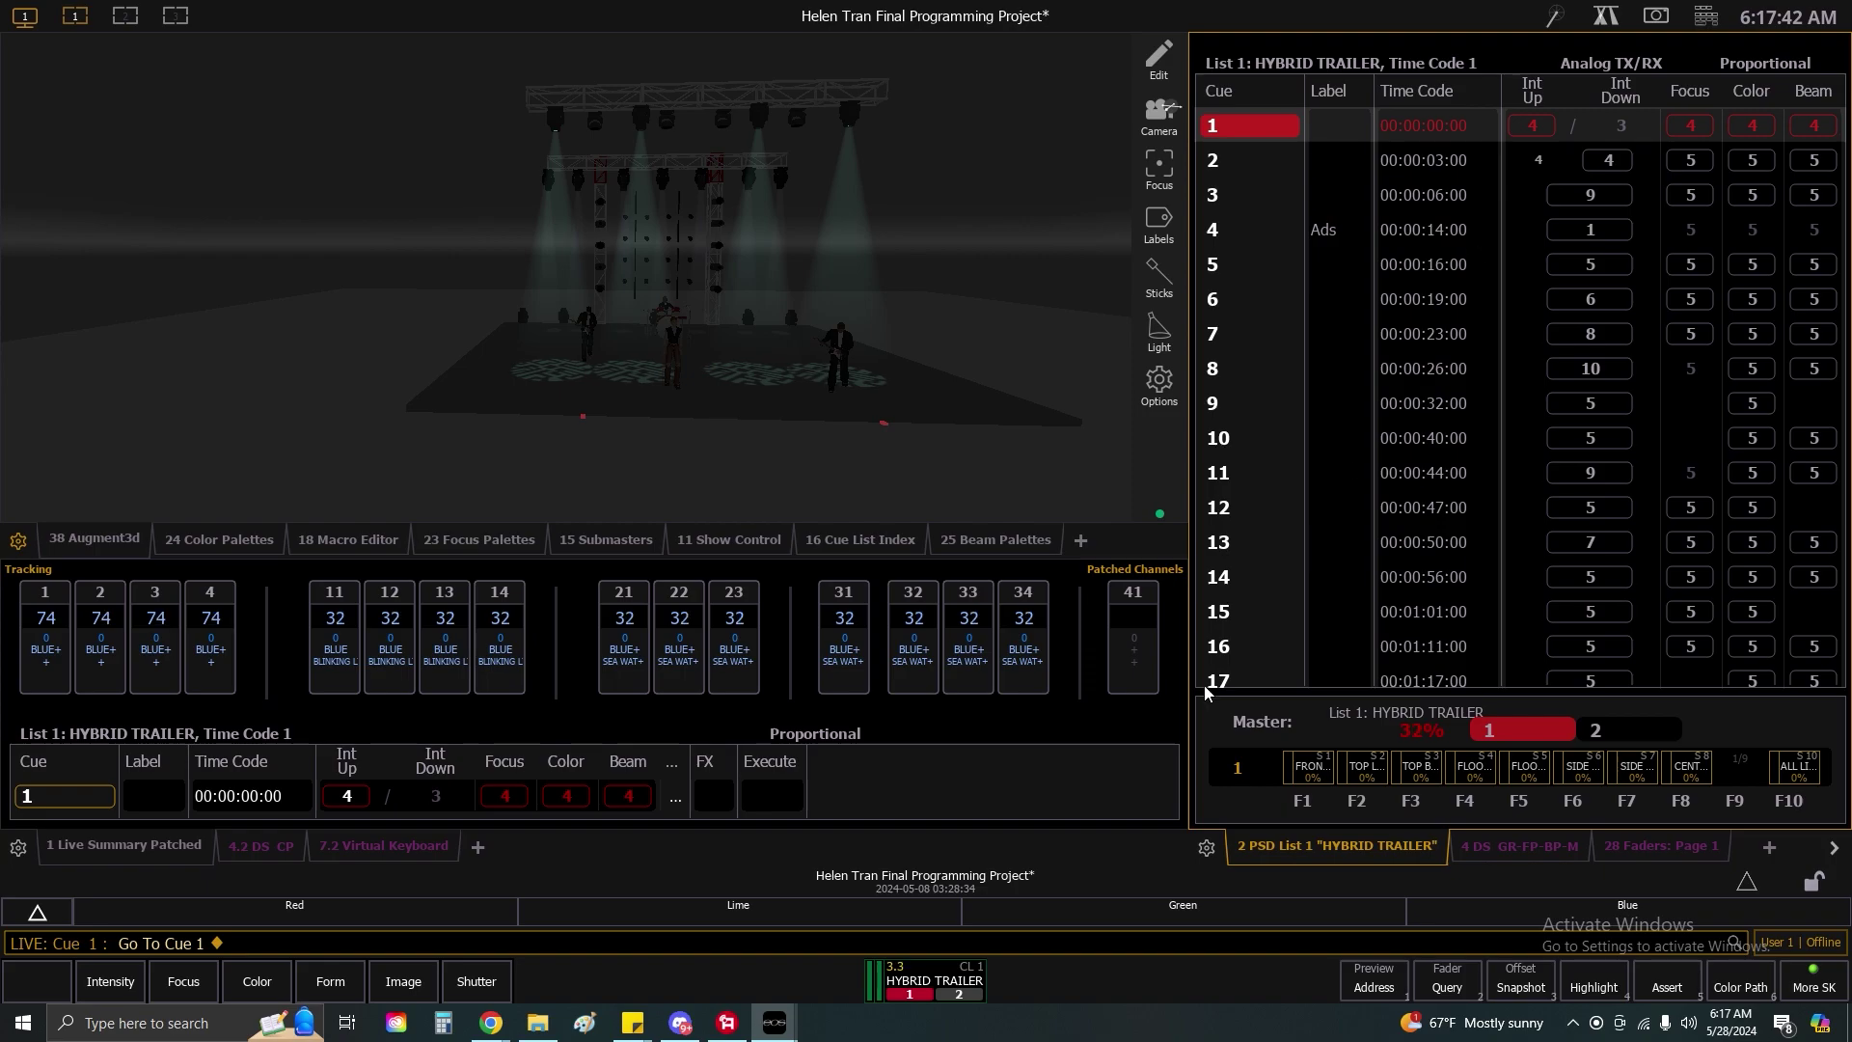
click(965, 407)
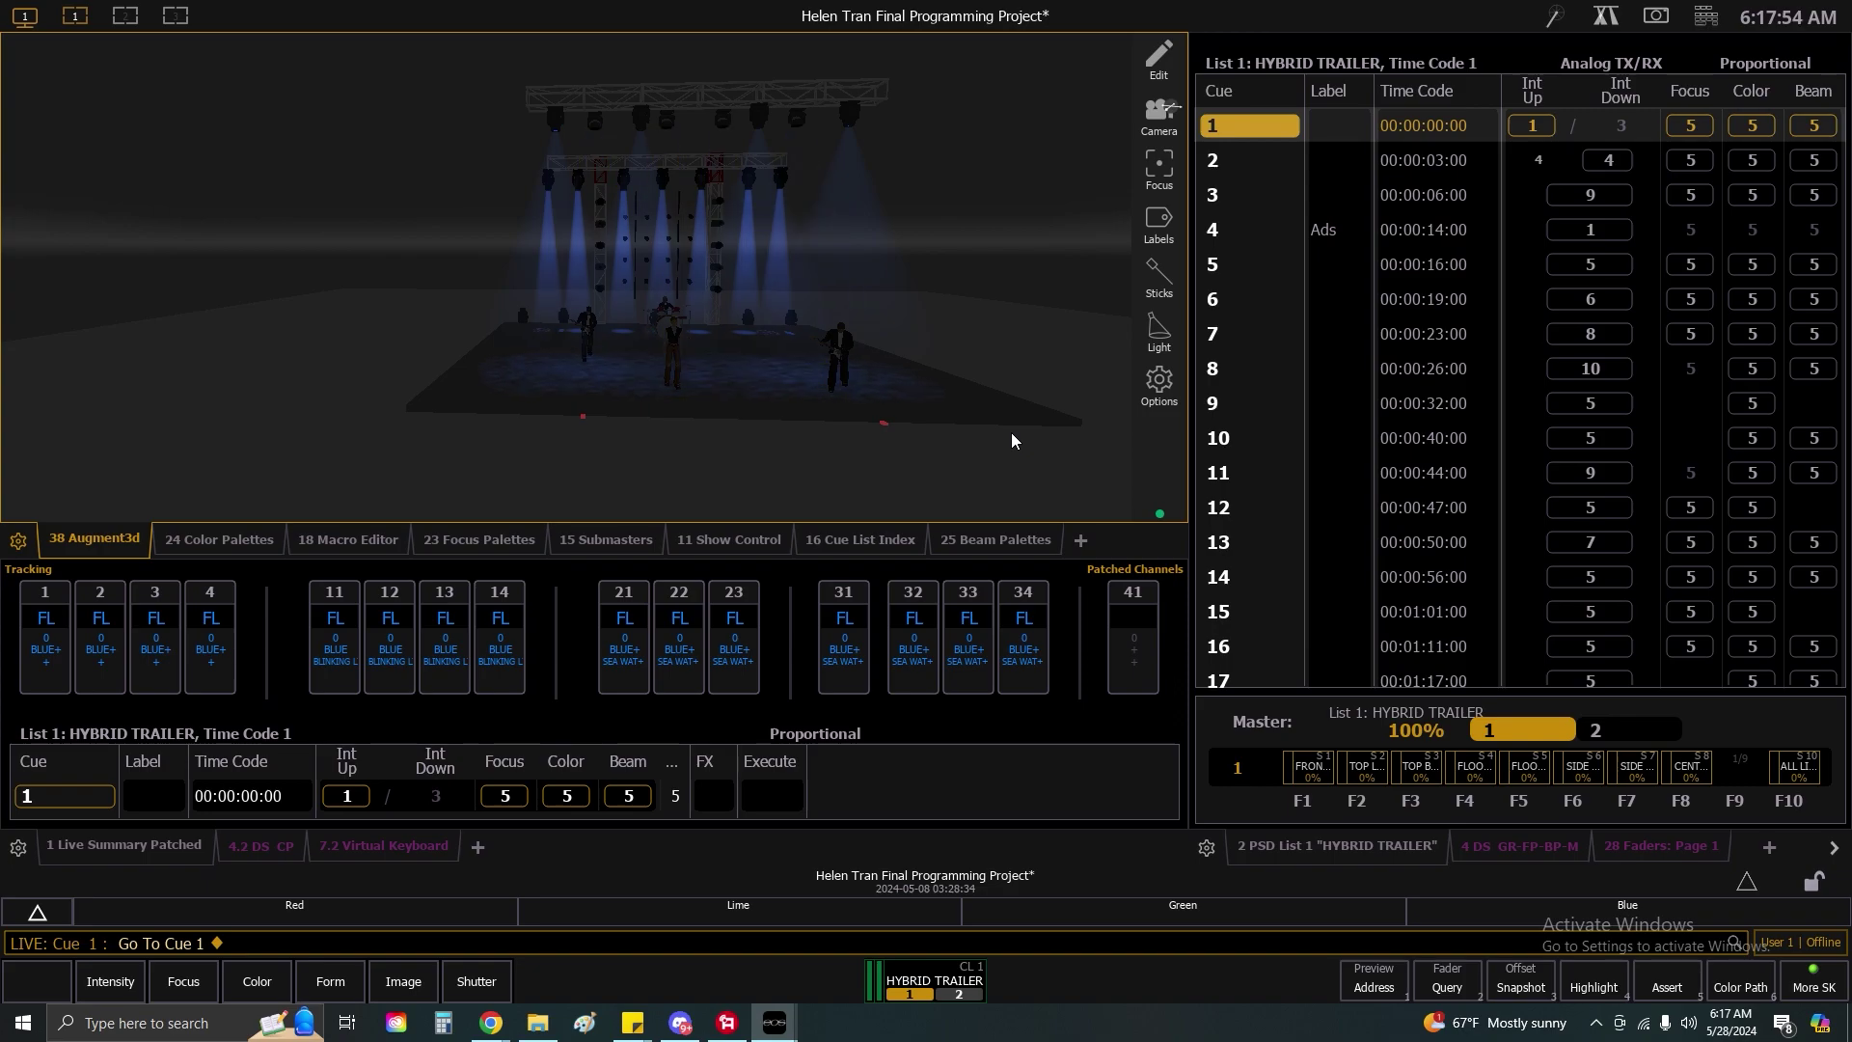
Send the HYBRID TRAILER list to Go To Cue Out and sneak any remaining manual values, closing the virtual keyboard at the end.
click(1705, 17)
click(1705, 16)
click(1705, 17)
click(1154, 333)
click(1371, 525)
click(1460, 654)
click(1511, 403)
click(1476, 648)
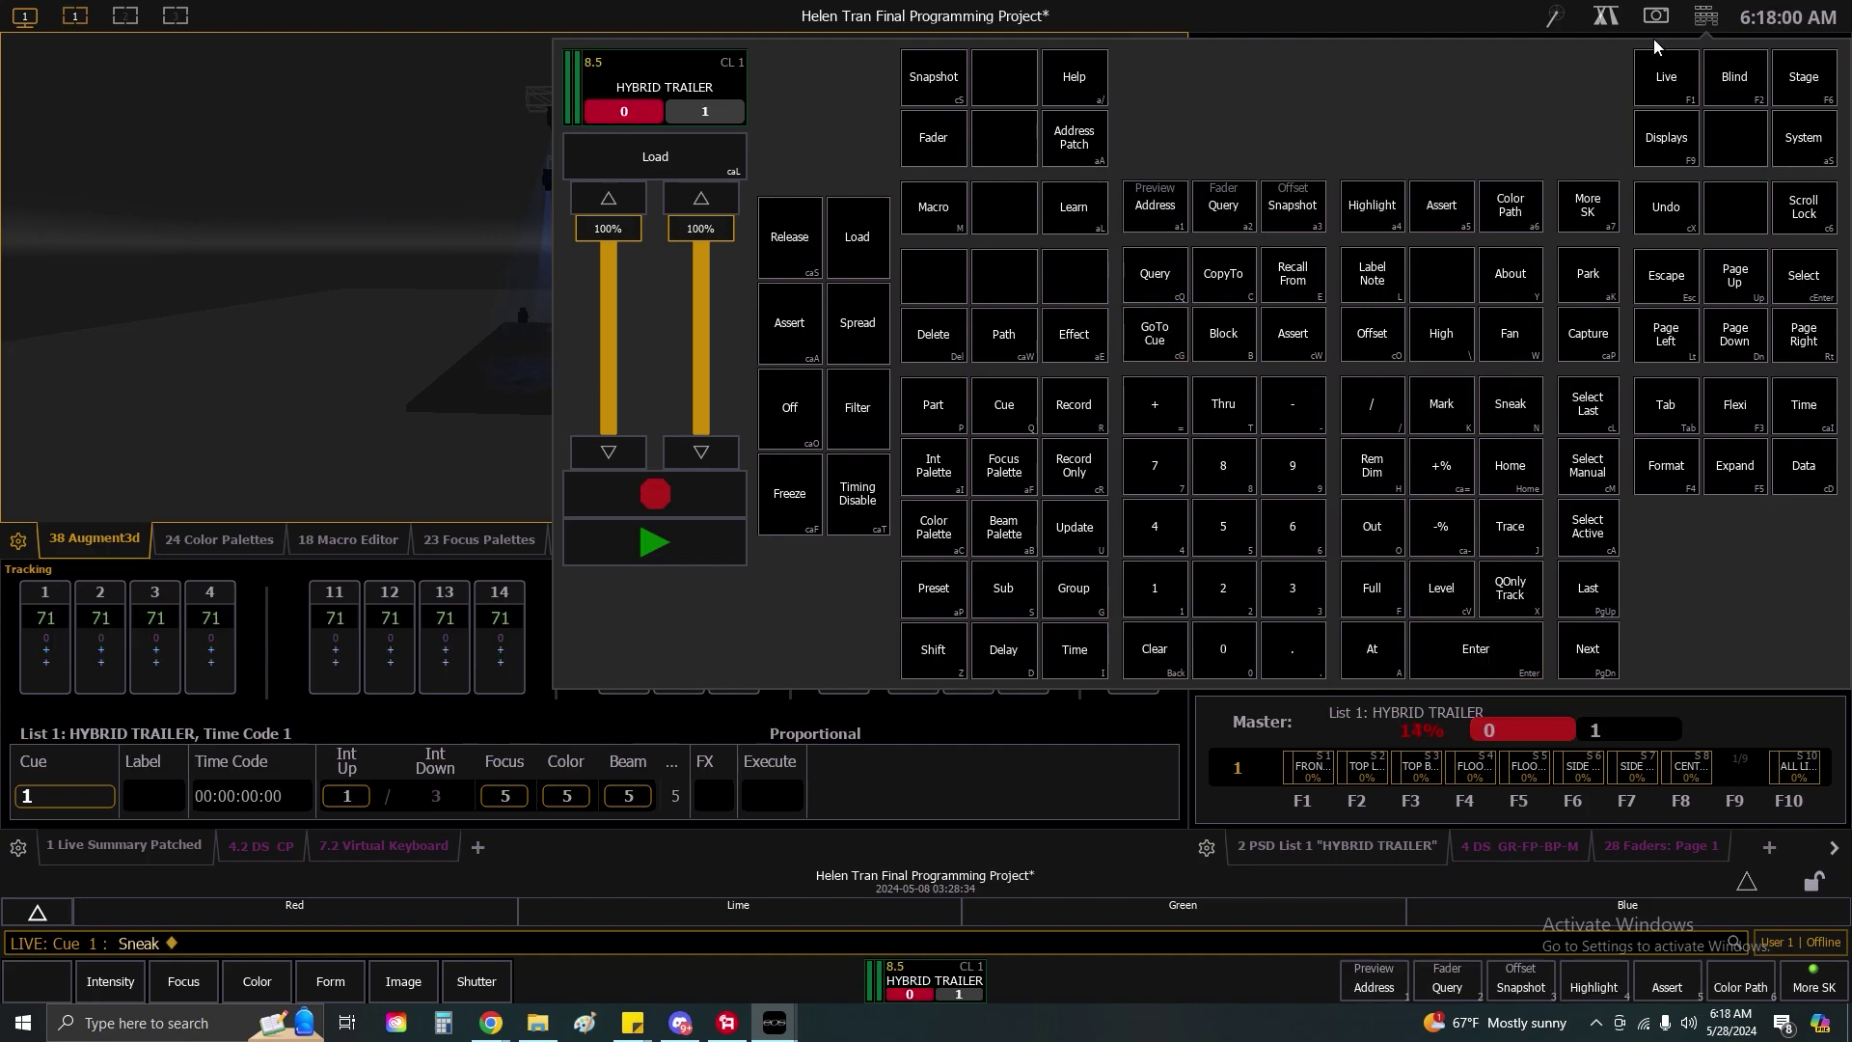
click(1713, 23)
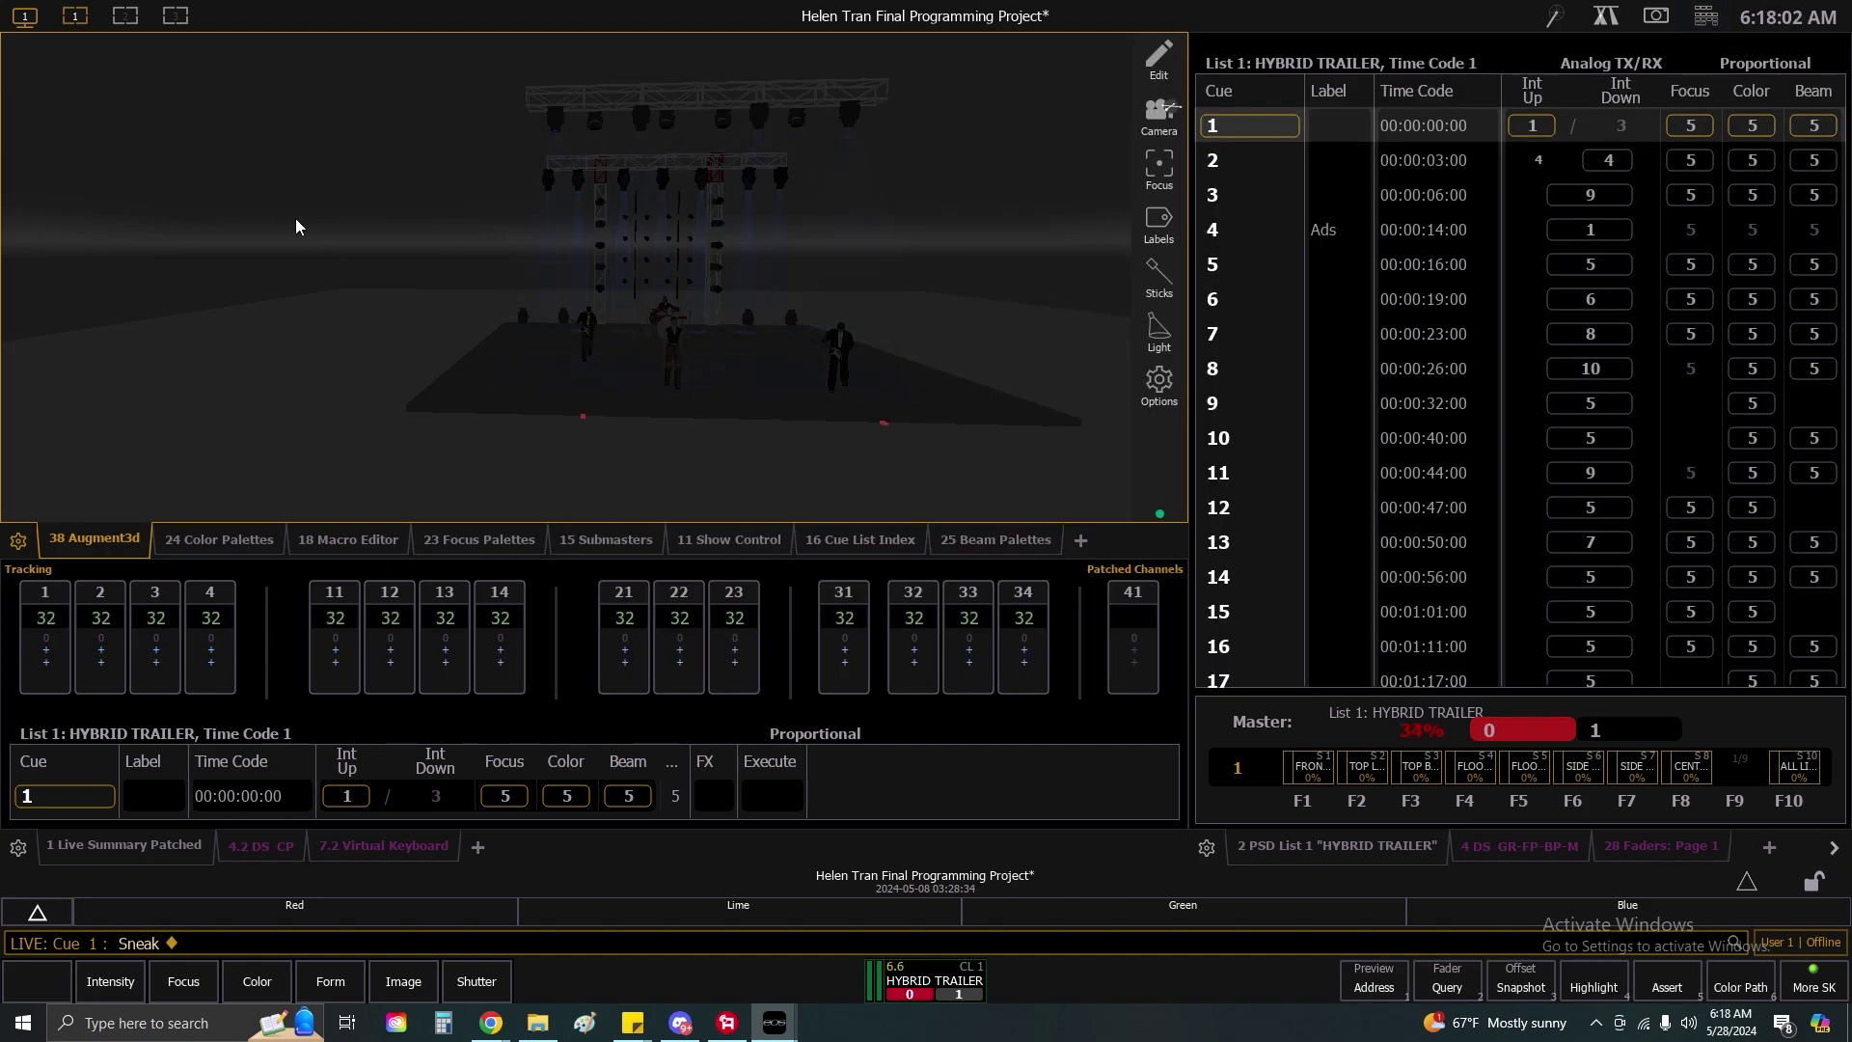